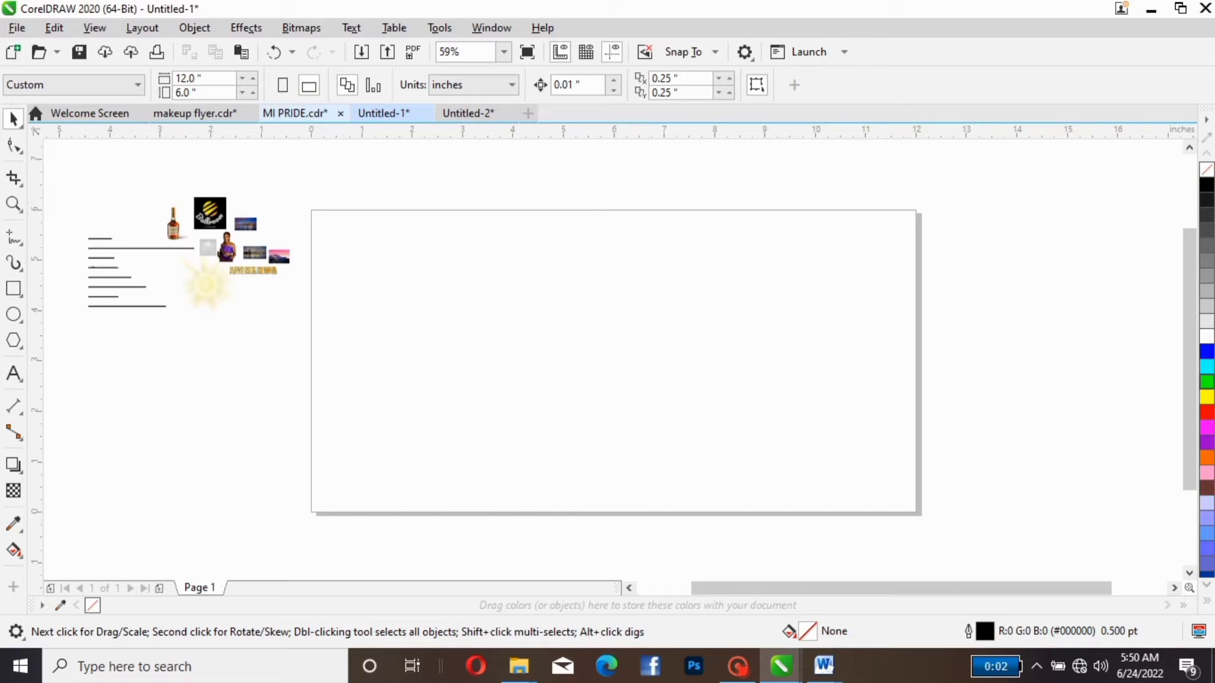
- Set the page size to 7 inches wide by 7 inches high
{"action": "left_click", "coordinate": [204, 78]}
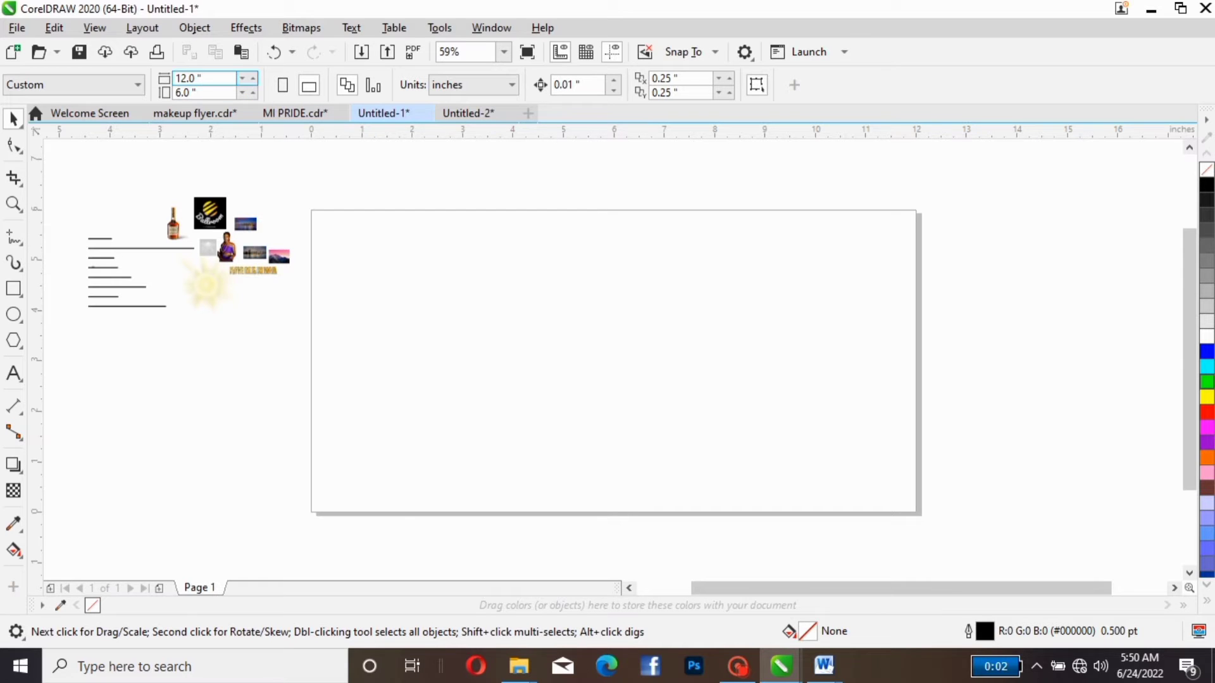
{"action": "double_click", "coordinate": [202, 78]}
{"action": "type", "text": "7"}
{"action": "key", "text": "Tab"}
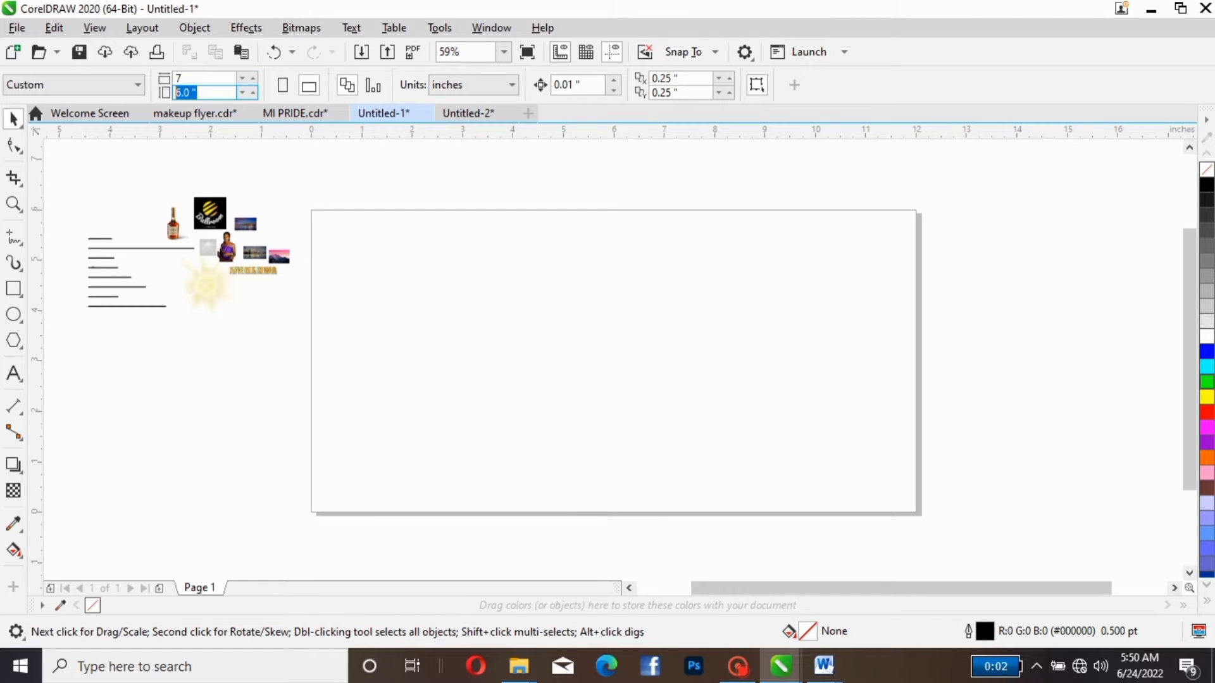
{"action": "type", "text": "7"}
{"action": "key", "text": "Return"}
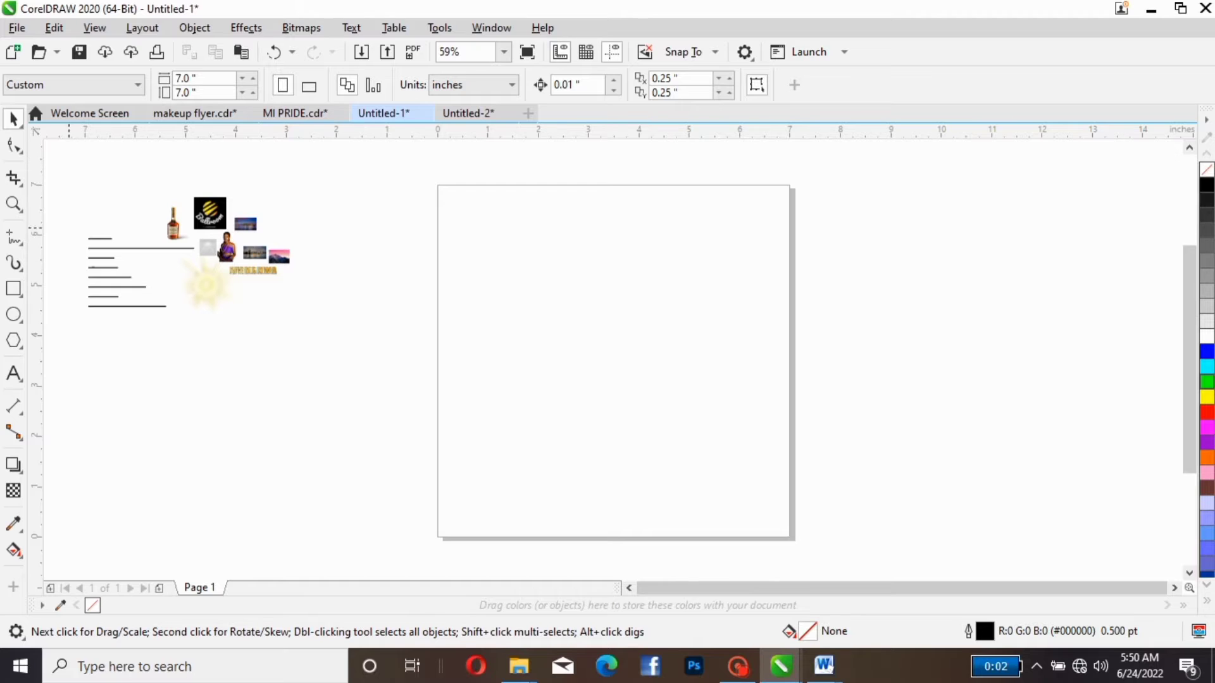
- Move all the pictures and text lines beside the page down to around the page's mid-height, closer to its left edge
{"action": "left_click_drag", "start_coordinate": [65, 181], "coordinate": [367, 436]}
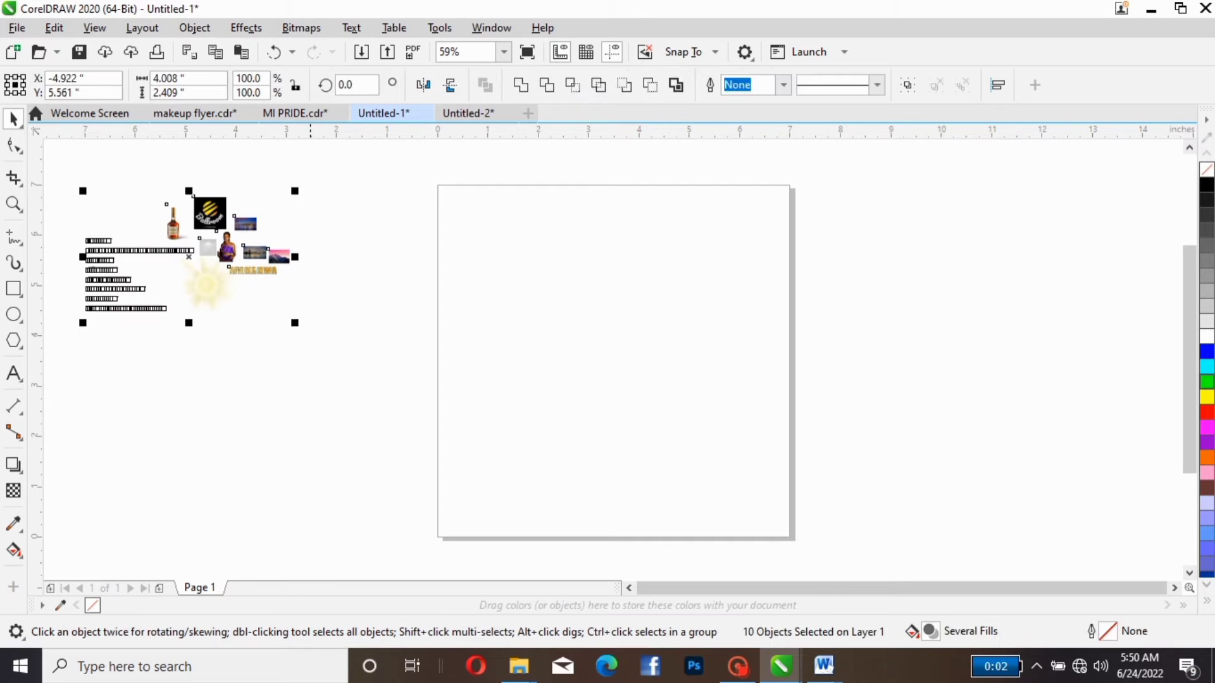
{"action": "left_click_drag", "start_coordinate": [254, 252], "coordinate": [307, 358]}
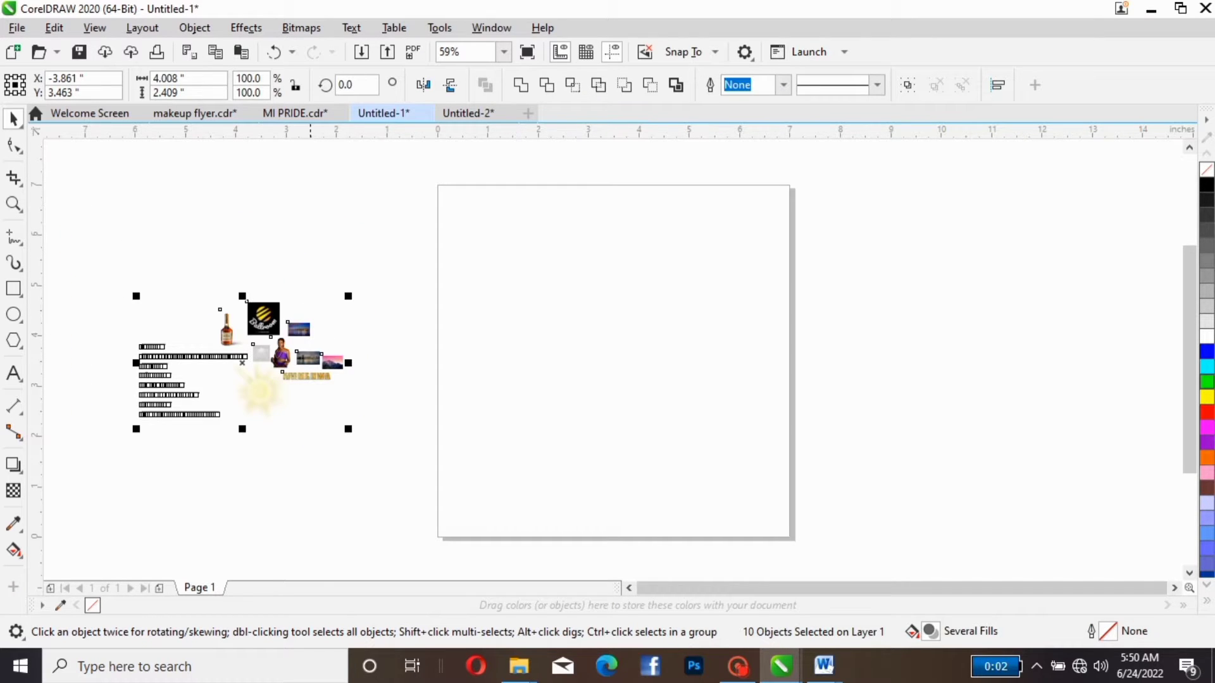
{"action": "left_click", "coordinate": [449, 334]}
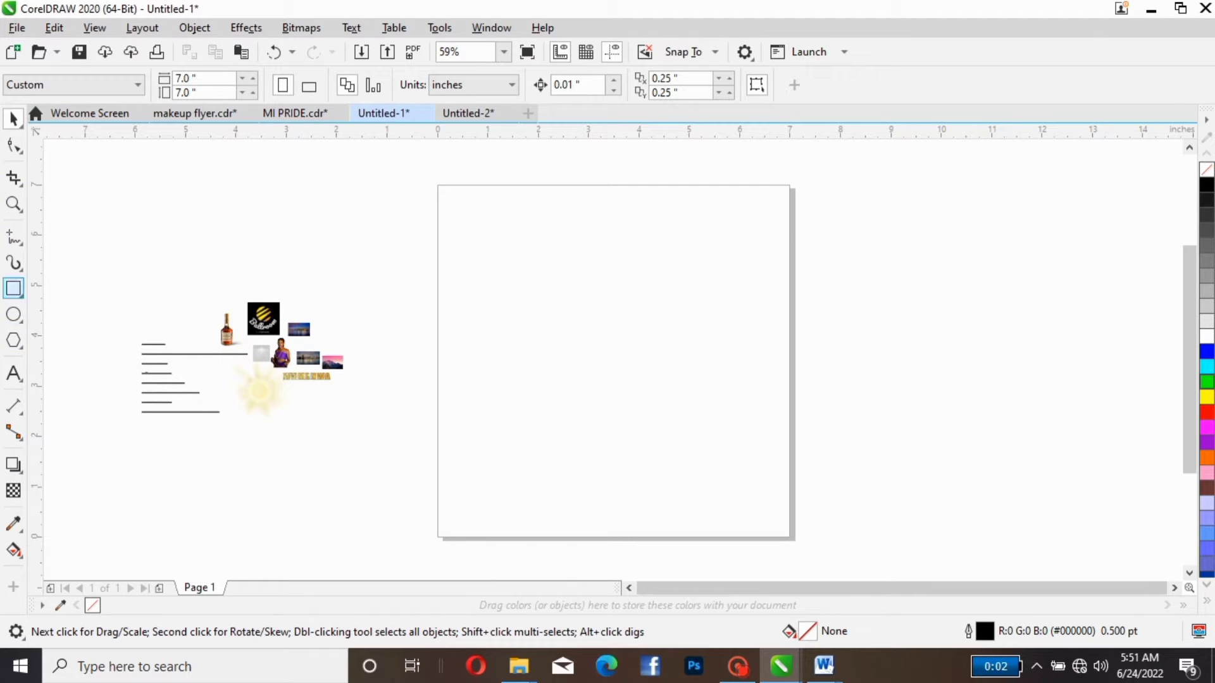
- Create a page-sized rectangle frame and remove its outline
{"action": "double_click", "coordinate": [13, 288]}
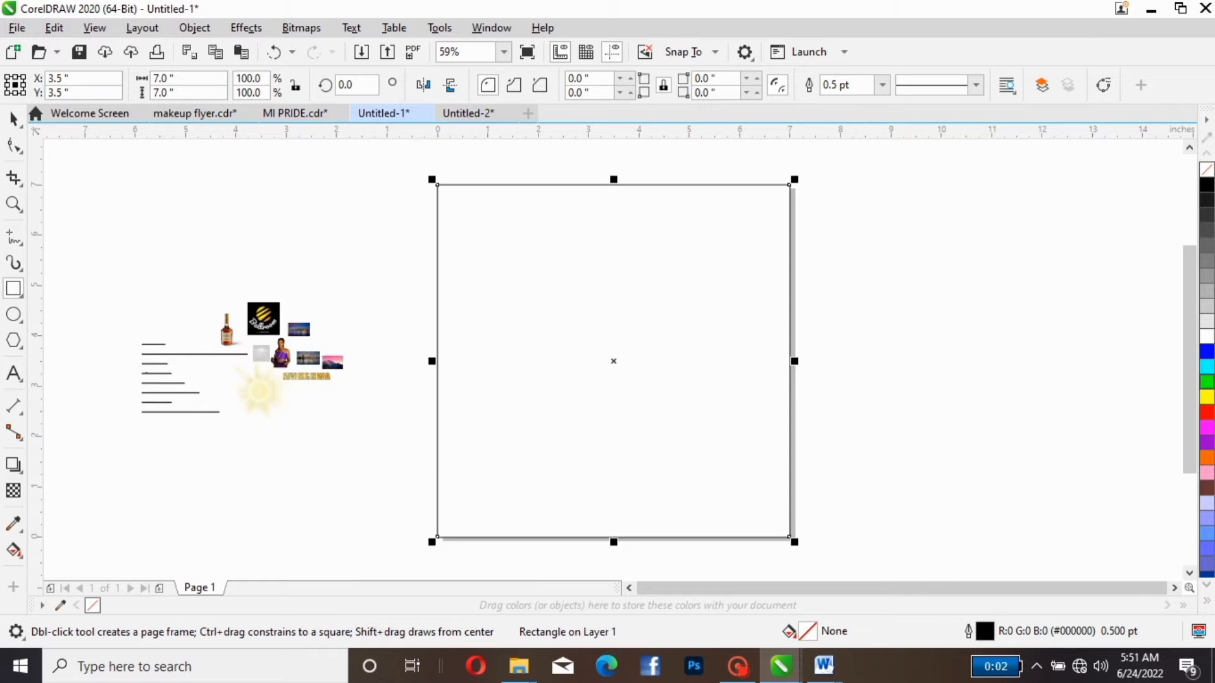
{"action": "left_click", "coordinate": [13, 118]}
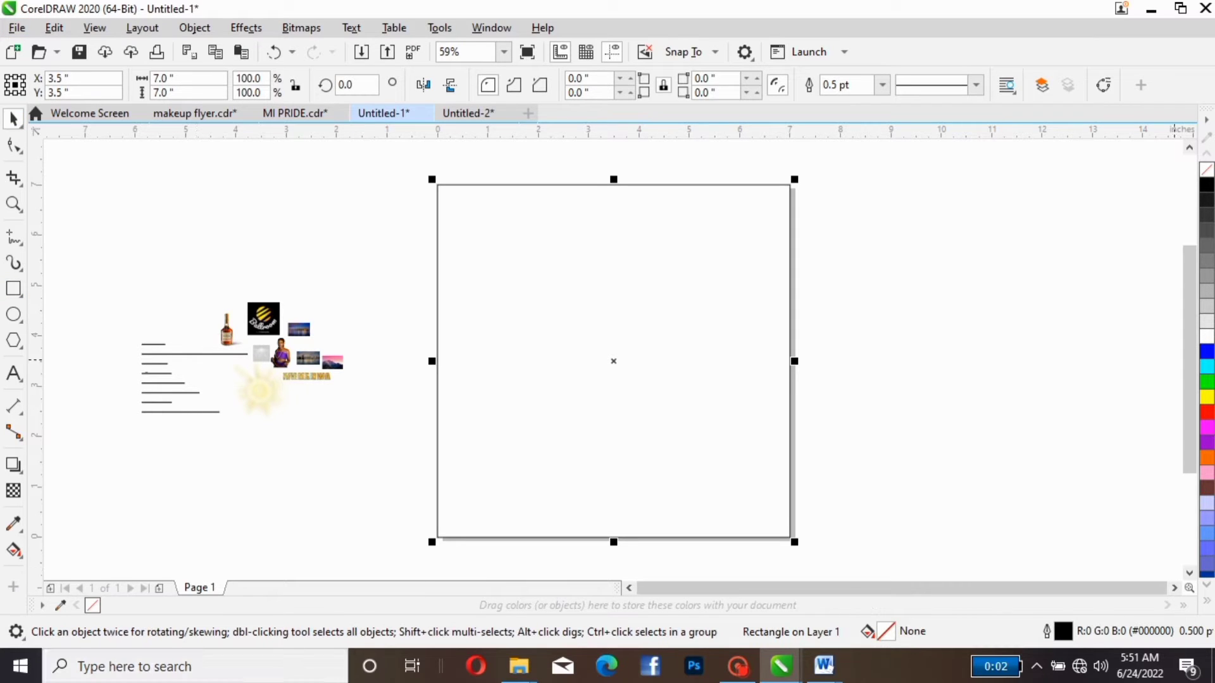
{"action": "right_click", "coordinate": [1206, 169]}
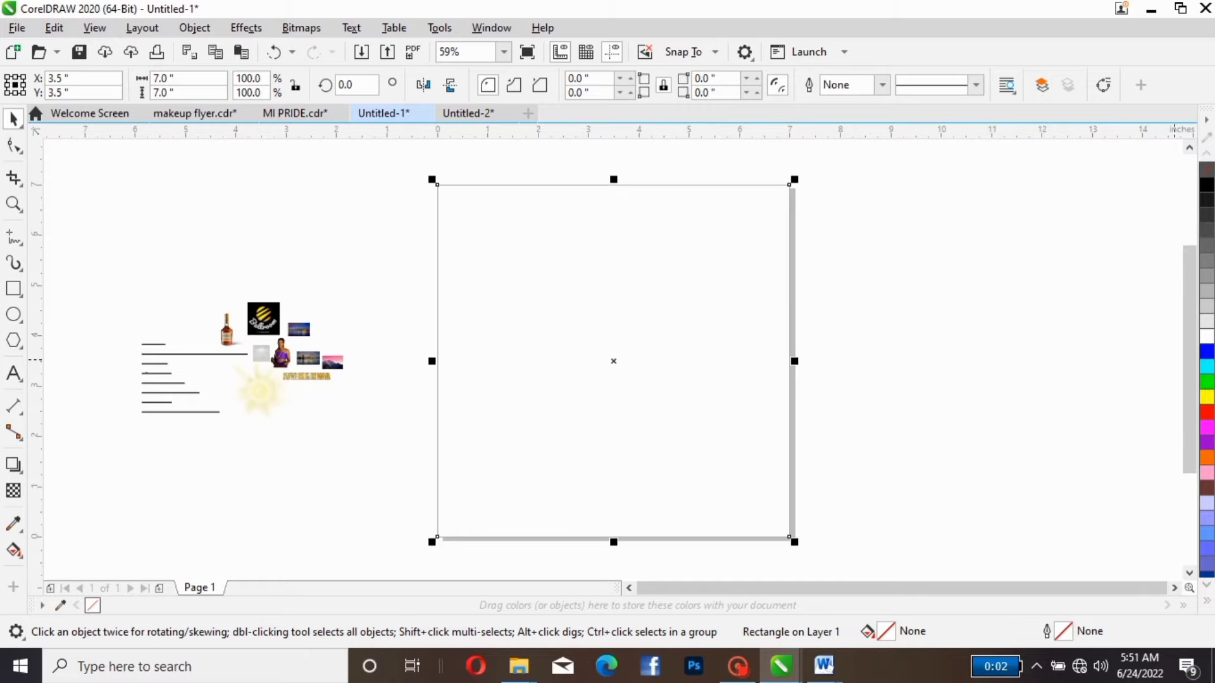
{"action": "left_click", "coordinate": [378, 281]}
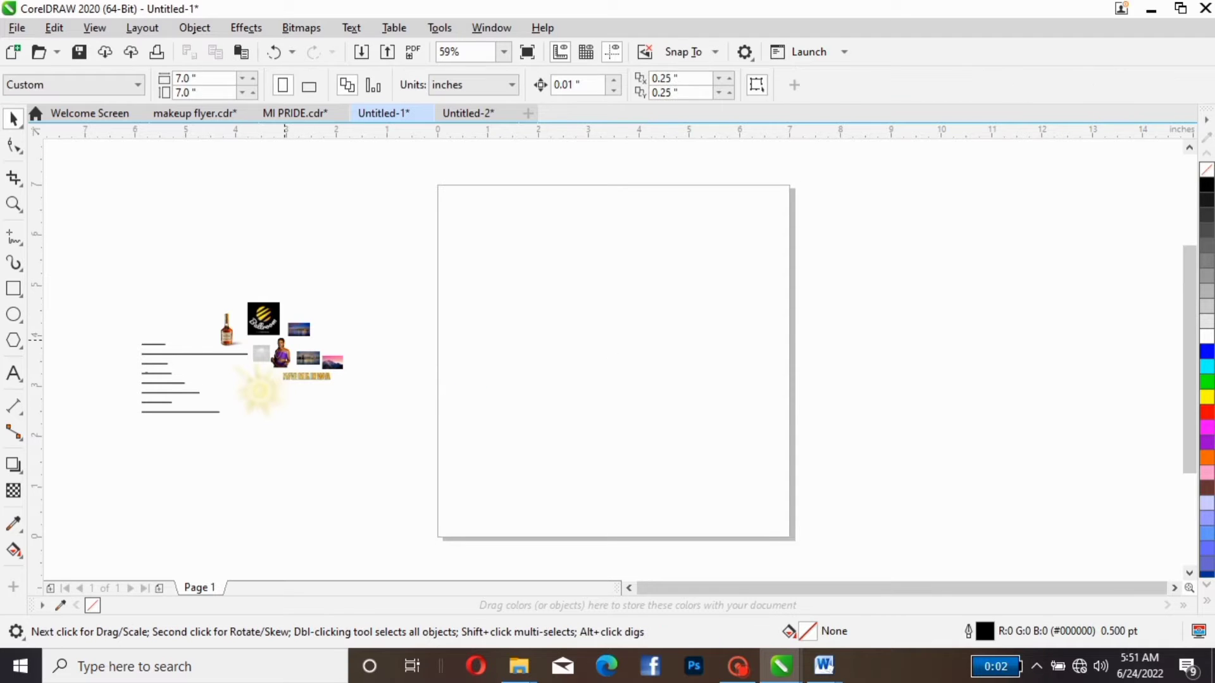
- Separate the woman photo, the pink mountain picture and the black logo from the pile of assets by moving them upward
{"action": "left_click", "coordinate": [281, 348]}
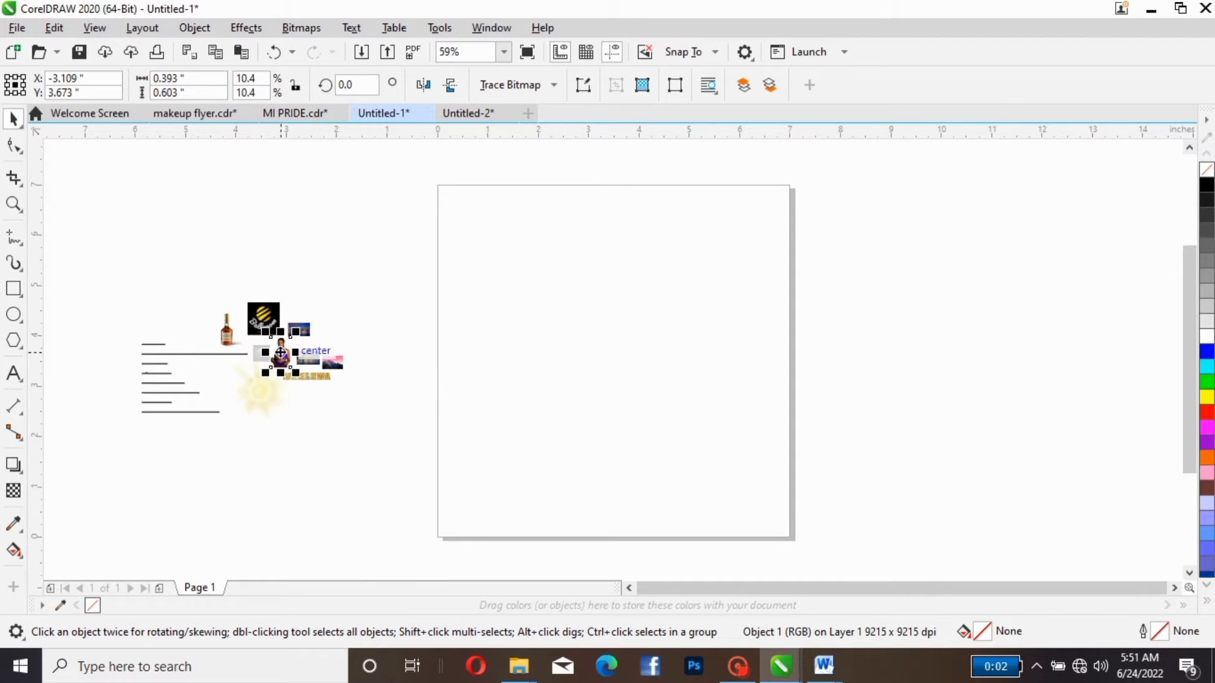
{"action": "left_click_drag", "start_coordinate": [281, 354], "coordinate": [337, 246]}
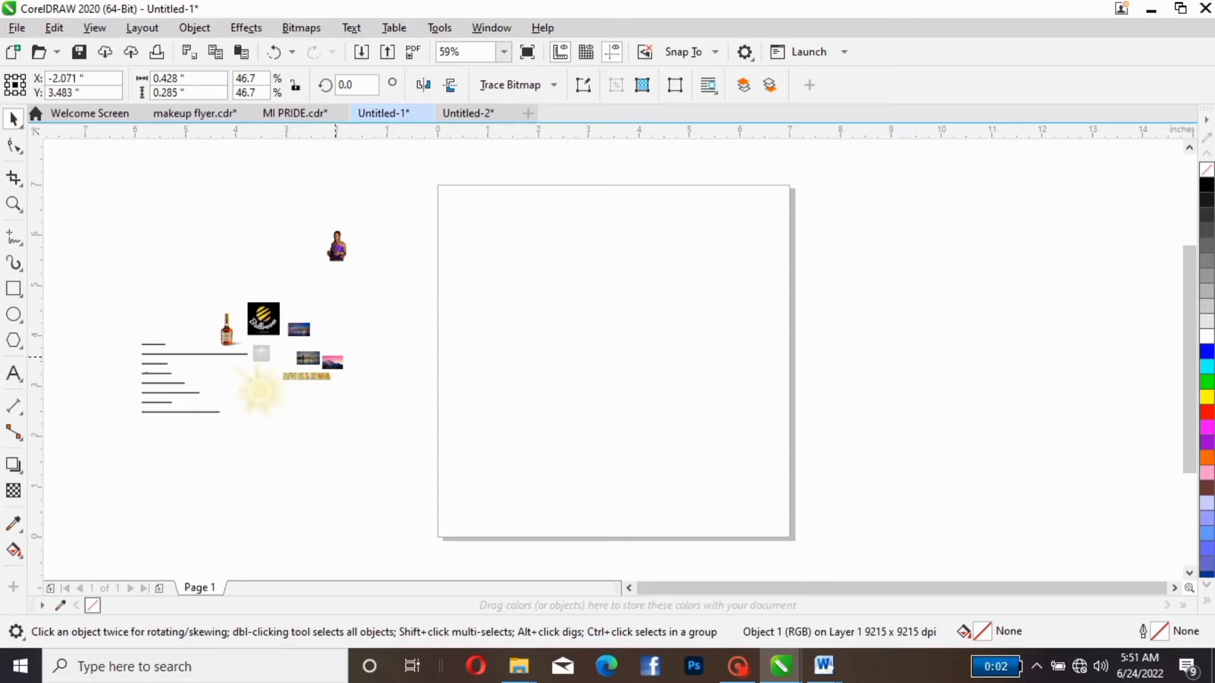
{"action": "left_click_drag", "start_coordinate": [332, 362], "coordinate": [363, 292]}
{"action": "left_click", "coordinate": [263, 318]}
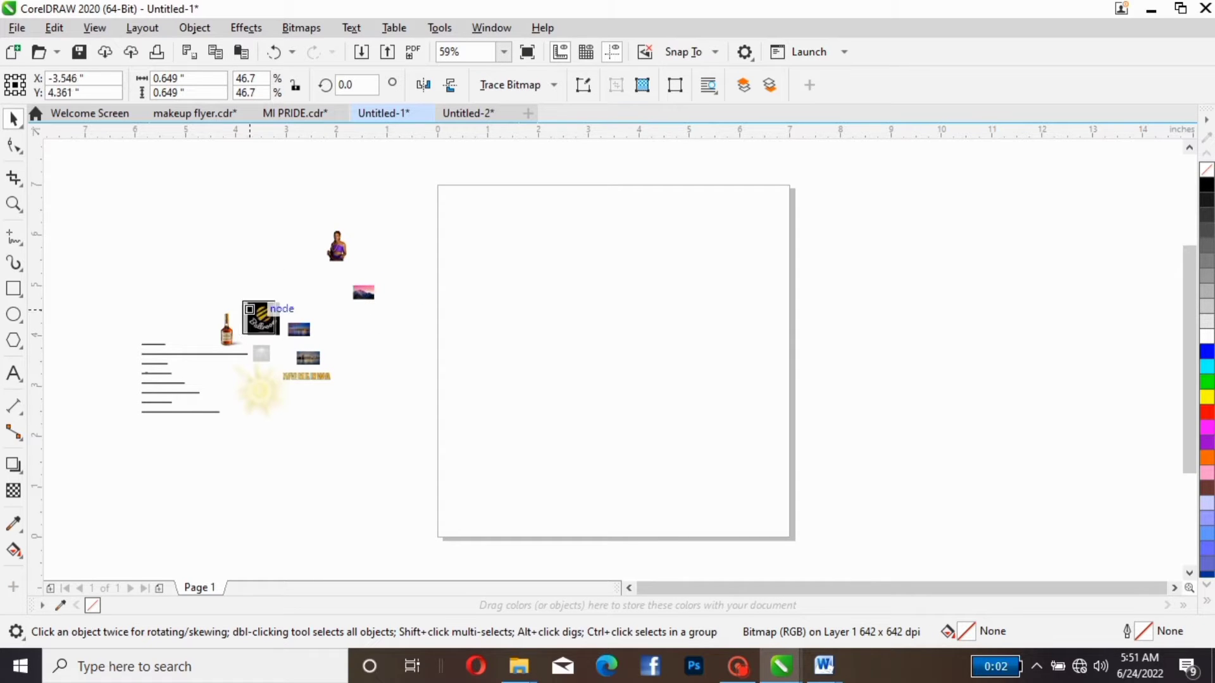
{"action": "left_click_drag", "start_coordinate": [263, 319], "coordinate": [266, 241]}
- Enlarge the woman photo to about 3.13 × 4.81 in over the page's left edge and PowerClip it inside the page rectangle
{"action": "left_click", "coordinate": [337, 249]}
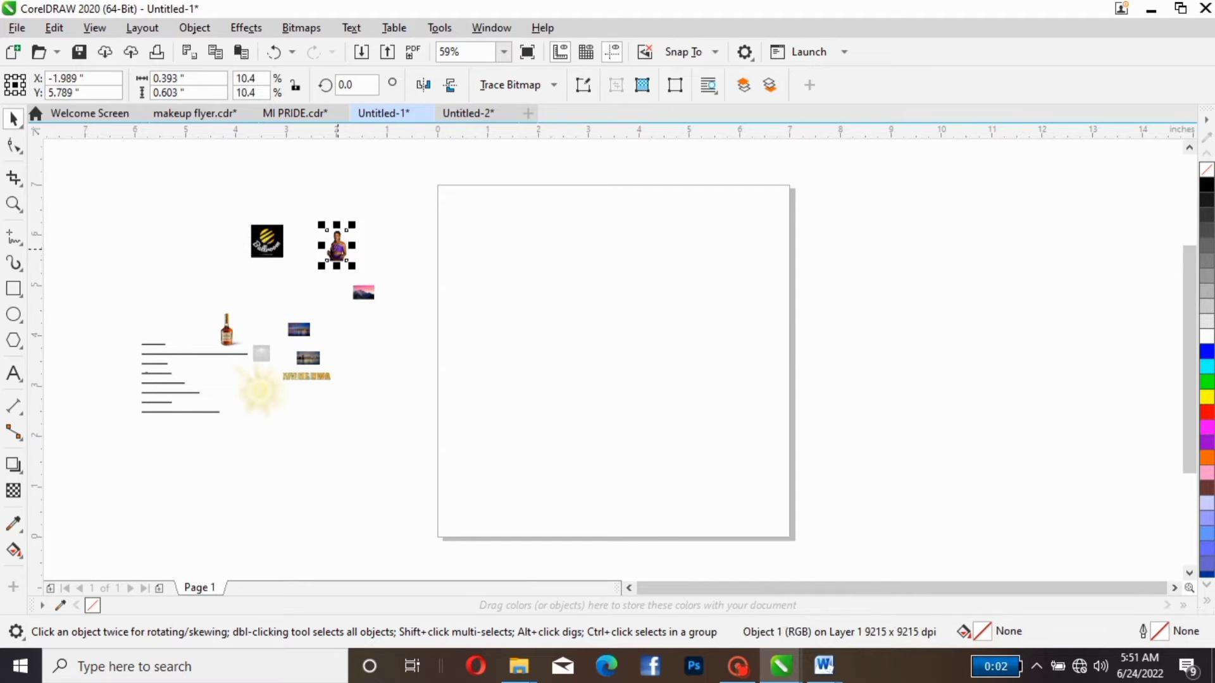
{"action": "left_click_drag", "start_coordinate": [352, 225], "coordinate": [413, 435]}
{"action": "left_click_drag", "start_coordinate": [445, 413], "coordinate": [509, 314]}
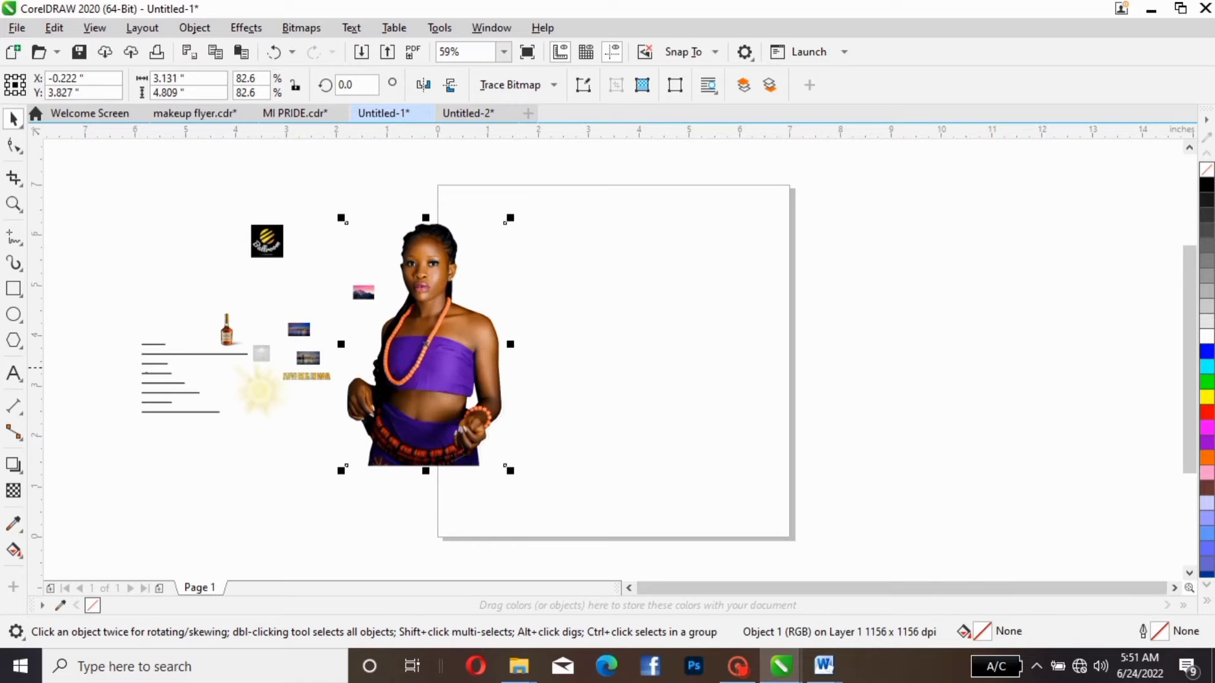
{"action": "left_click_drag", "start_coordinate": [442, 351], "coordinate": [416, 332]}
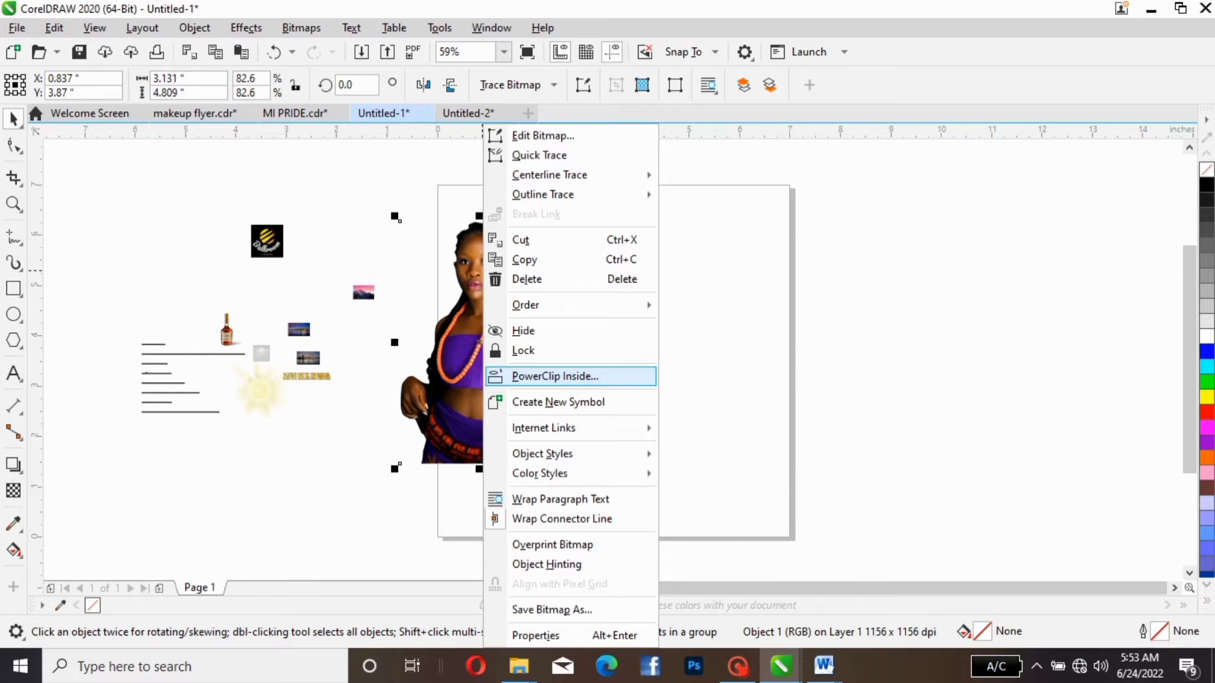
{"action": "left_click", "coordinate": [568, 376]}
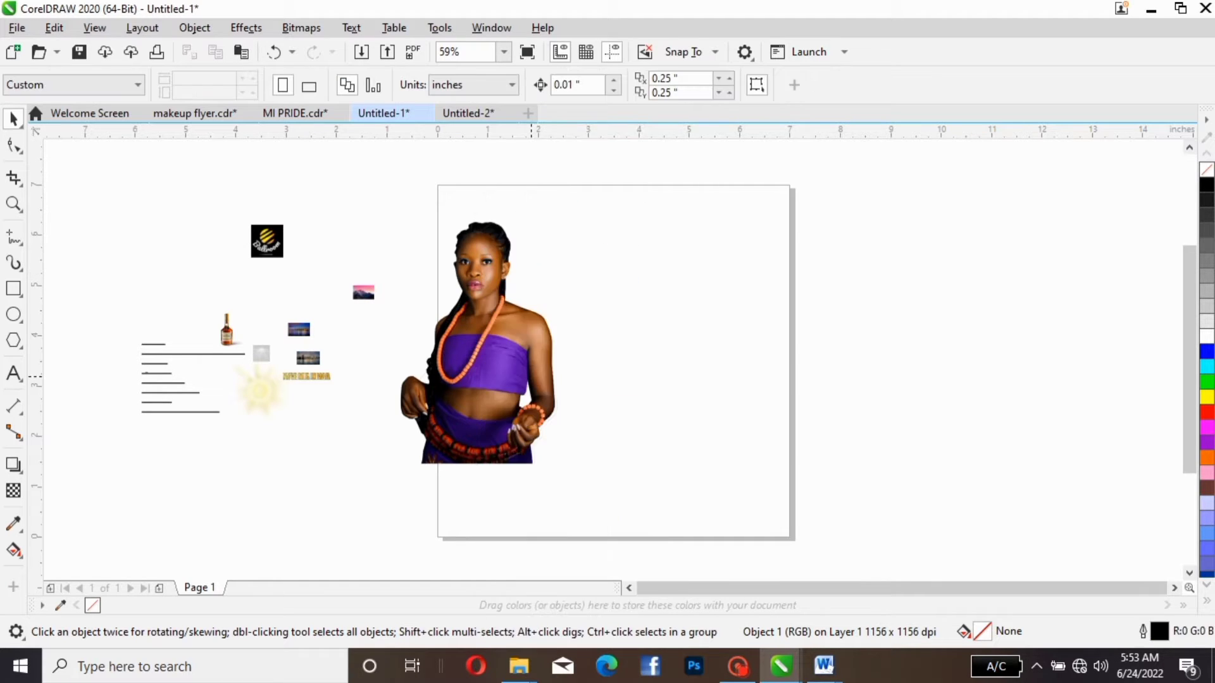
{"action": "left_click", "coordinate": [568, 335]}
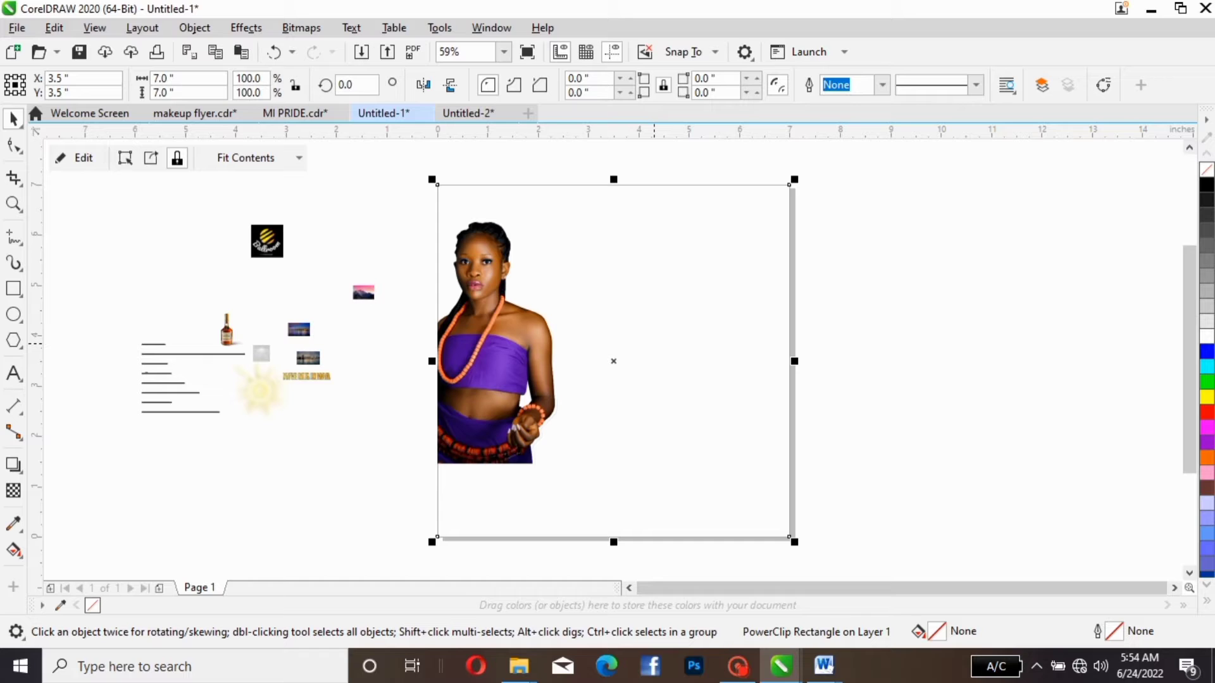
- Move the blue city skyline picture up, enlarge it to about 0.86 × 0.52 in and PowerClip it inside the page rectangle
{"action": "left_click", "coordinate": [298, 329]}
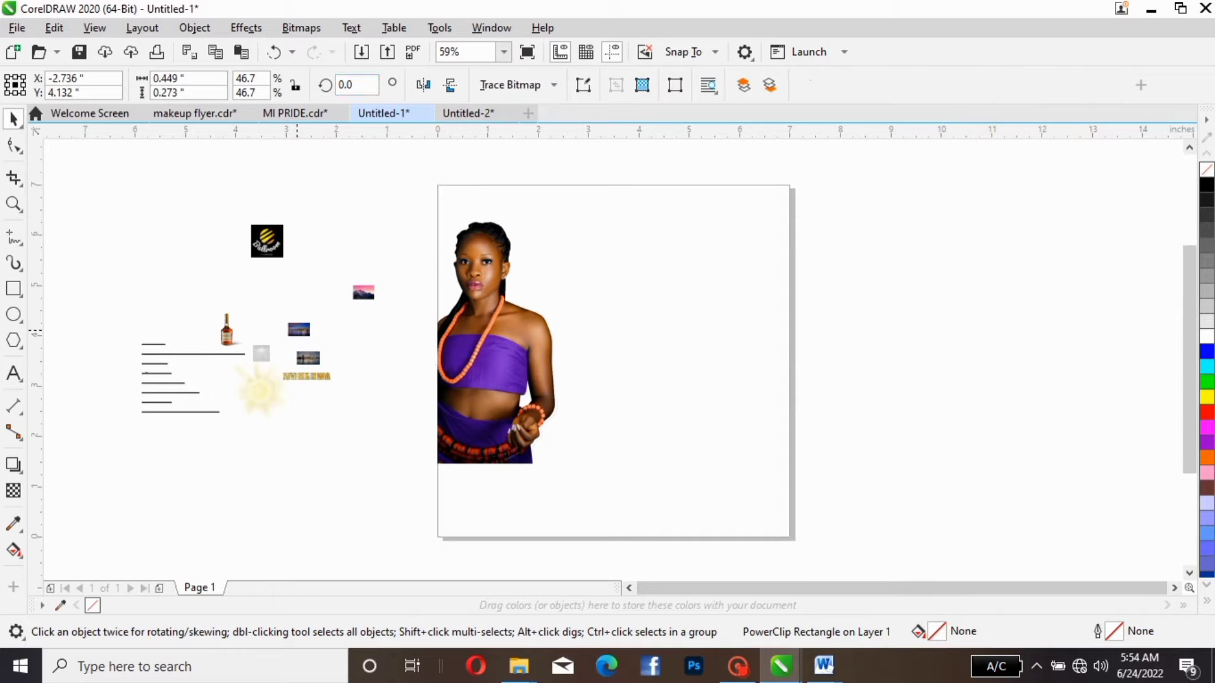
{"action": "mouse_move", "coordinate": [299, 329]}
{"action": "left_mouse_down"}
{"action": "mouse_move", "coordinate": [330, 216]}
{"action": "mouse_move", "coordinate": [363, 234]}
{"action": "mouse_move", "coordinate": [320, 221]}
{"action": "mouse_move", "coordinate": [328, 215]}
{"action": "left_mouse_up"}
{"action": "right_click", "coordinate": [329, 218]}
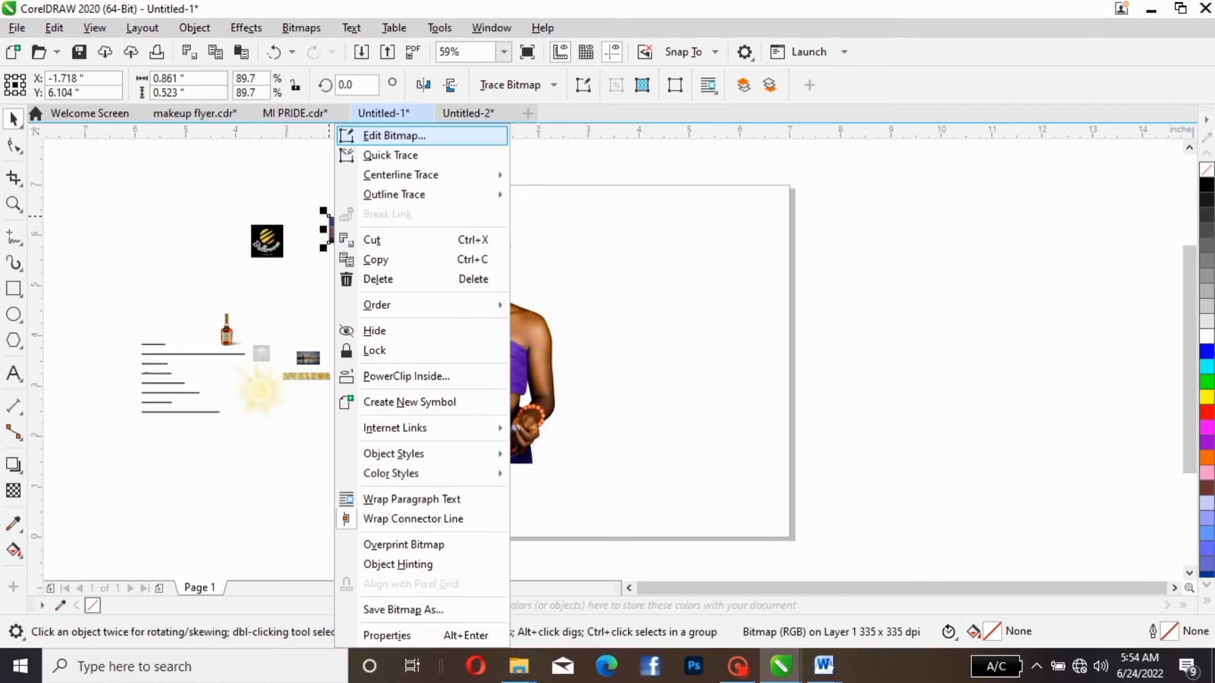
{"action": "left_click", "coordinate": [405, 376]}
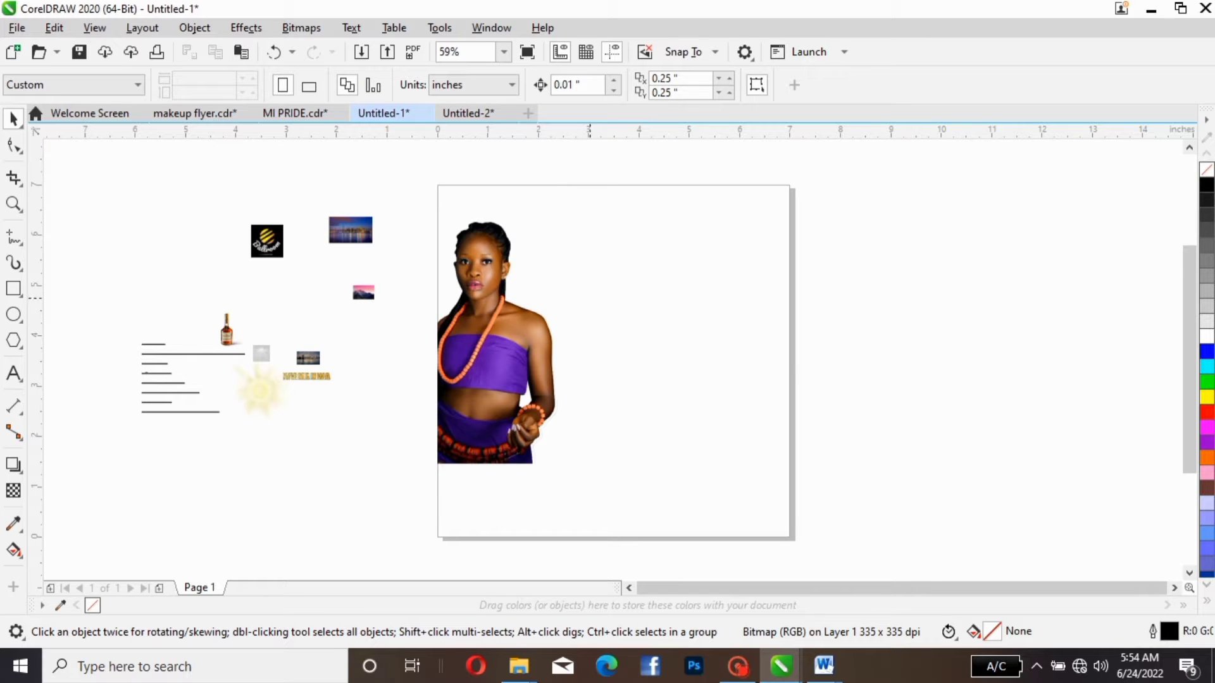
{"action": "left_click", "coordinate": [632, 442]}
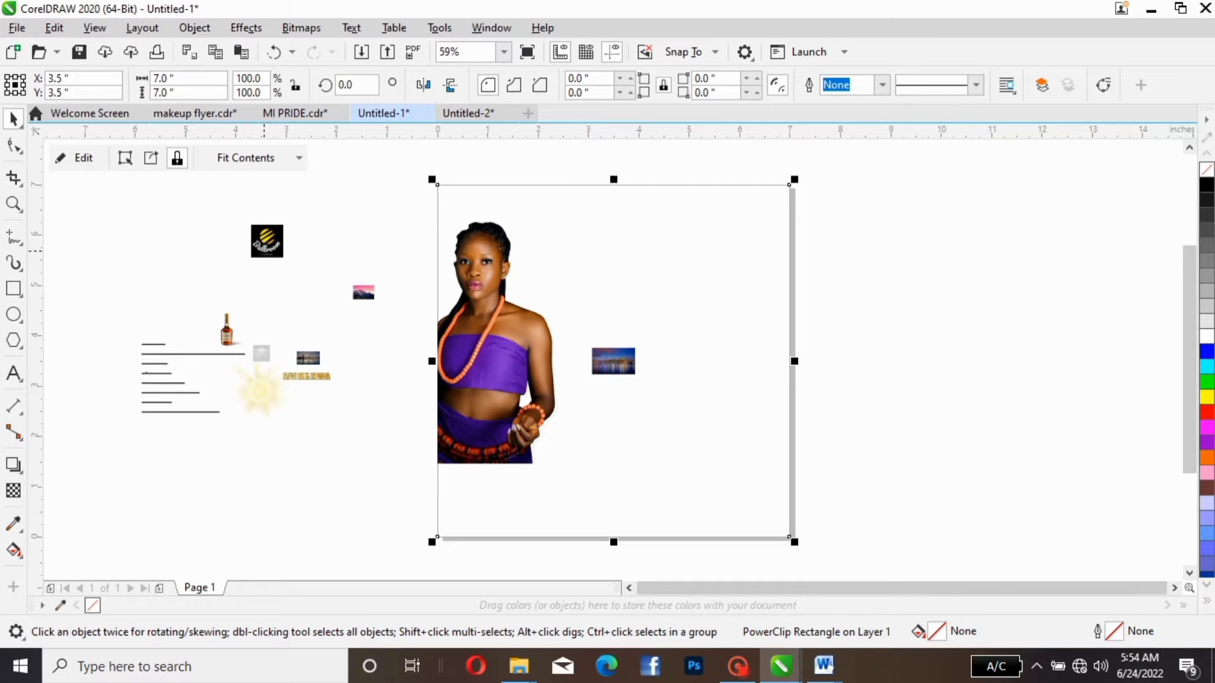
- Move the black logo down, just above and beside the bottle picture
{"action": "left_click", "coordinate": [265, 253]}
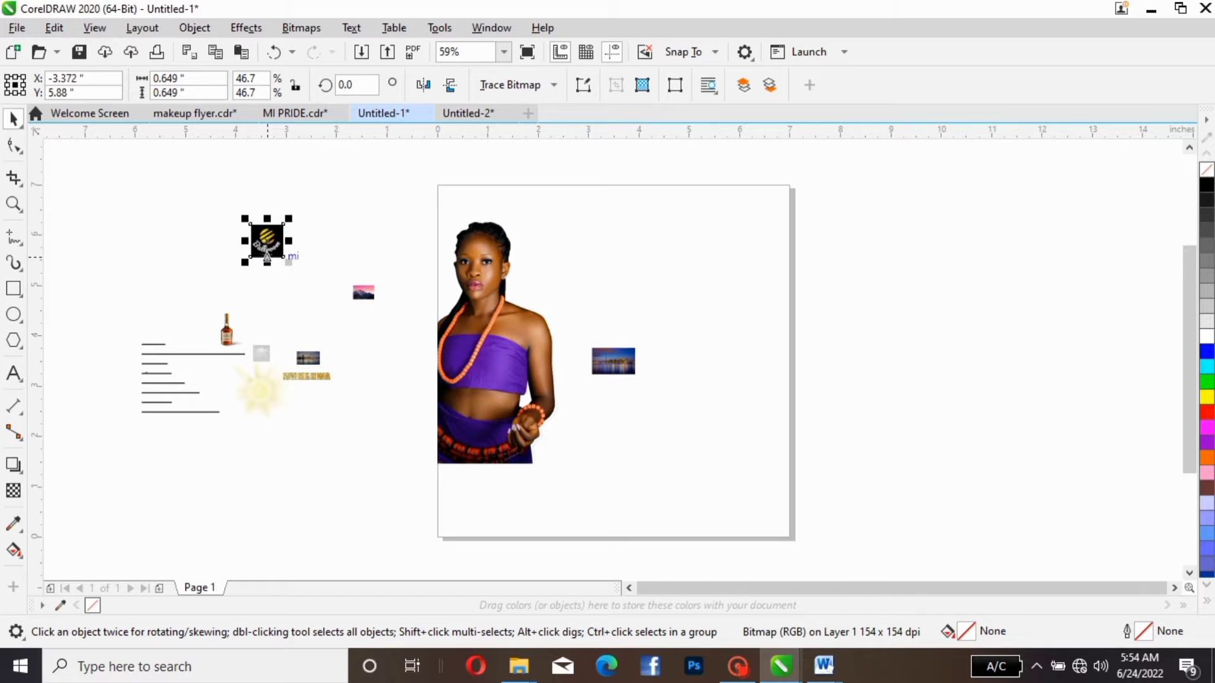
{"action": "left_click_drag", "start_coordinate": [266, 255], "coordinate": [275, 307]}
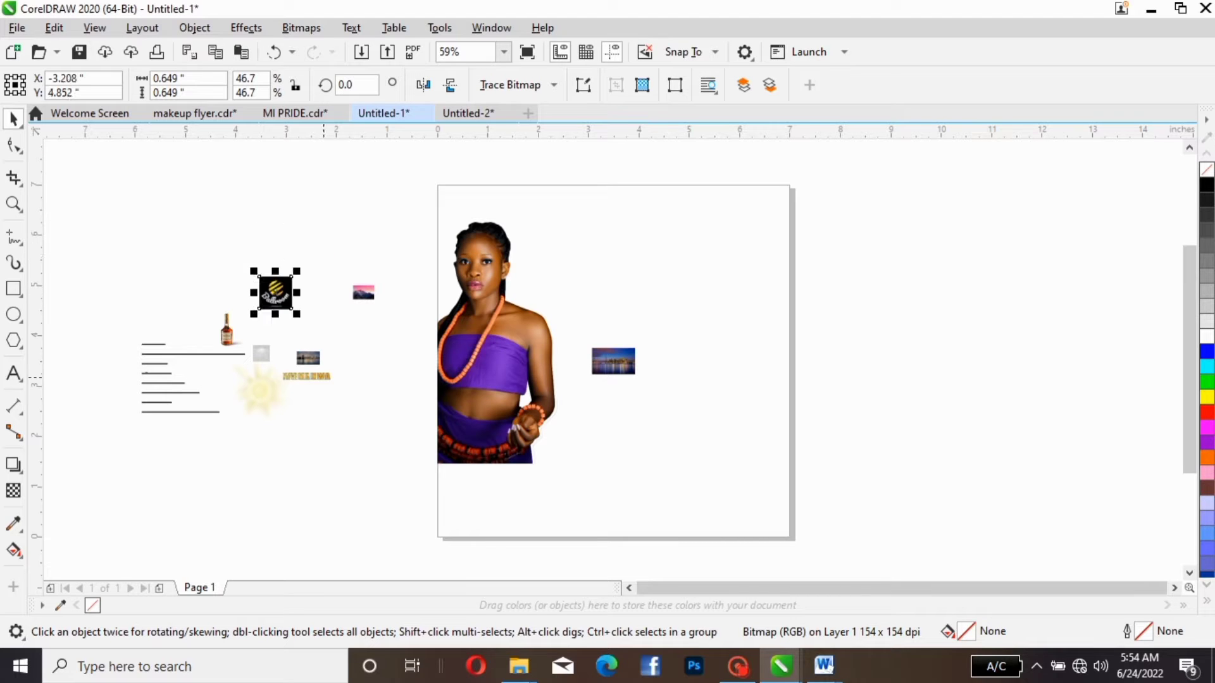
- Open the page rectangle's PowerClip contents for editing
{"action": "left_click", "coordinate": [613, 361]}
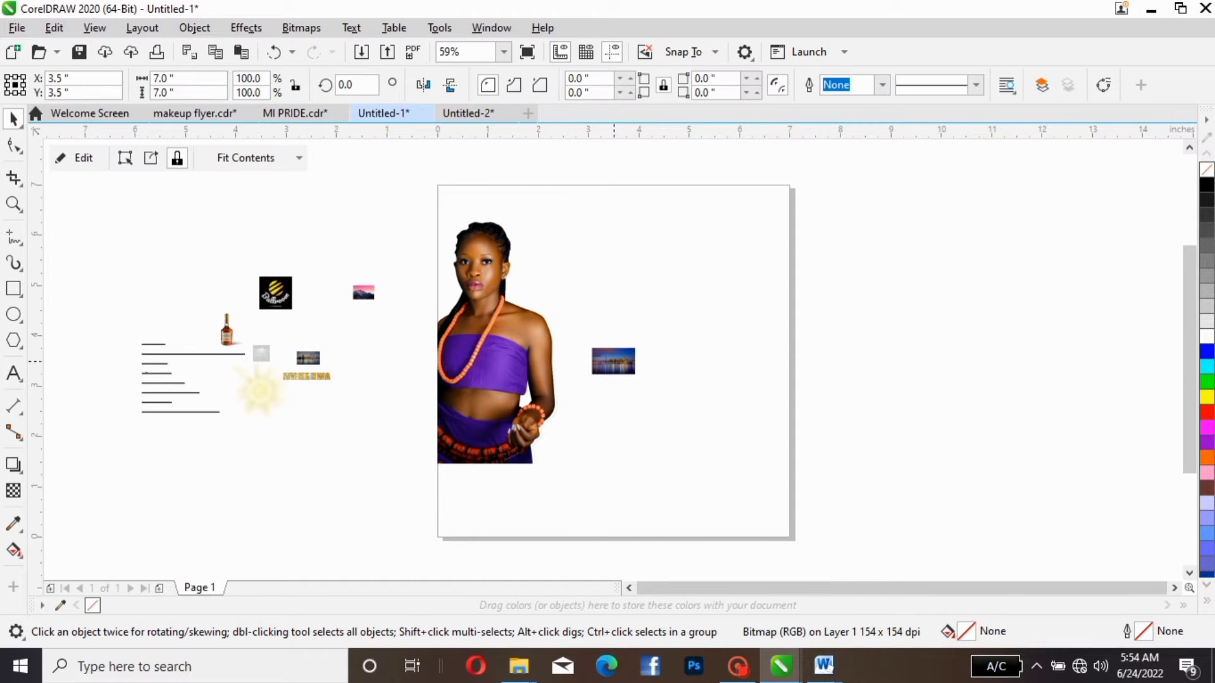
{"action": "left_click_drag", "start_coordinate": [613, 362], "coordinate": [544, 356]}
{"action": "key", "text": "p"}
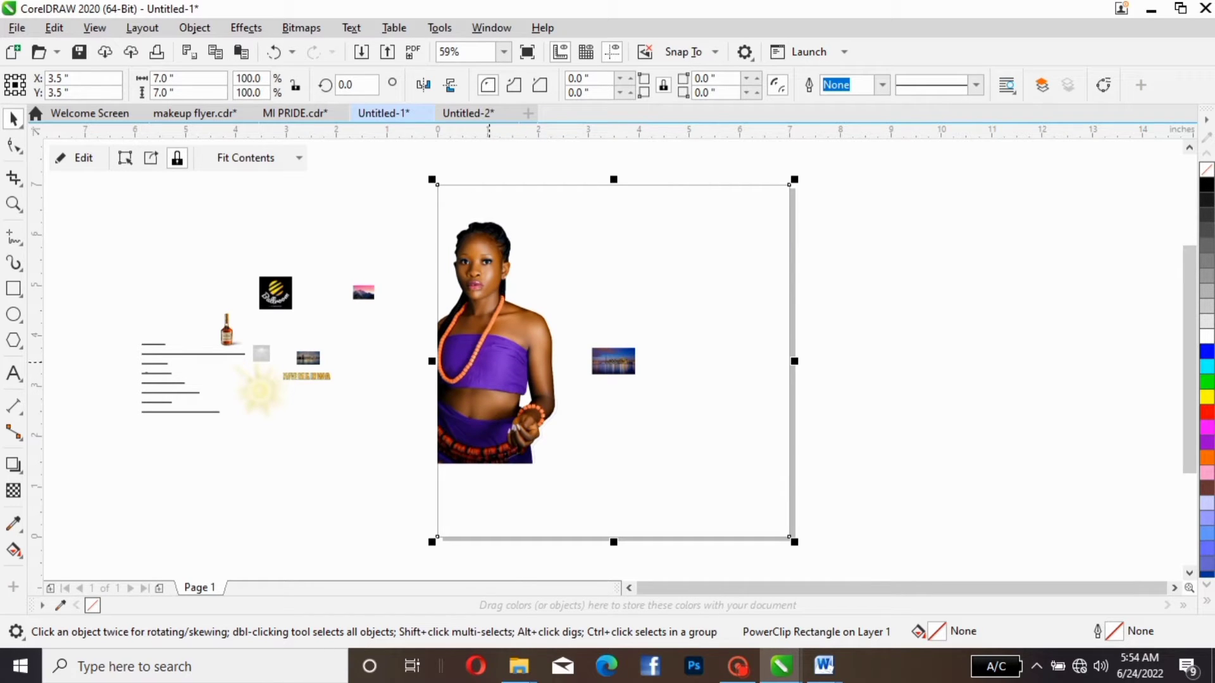
{"action": "right_click", "coordinate": [489, 360]}
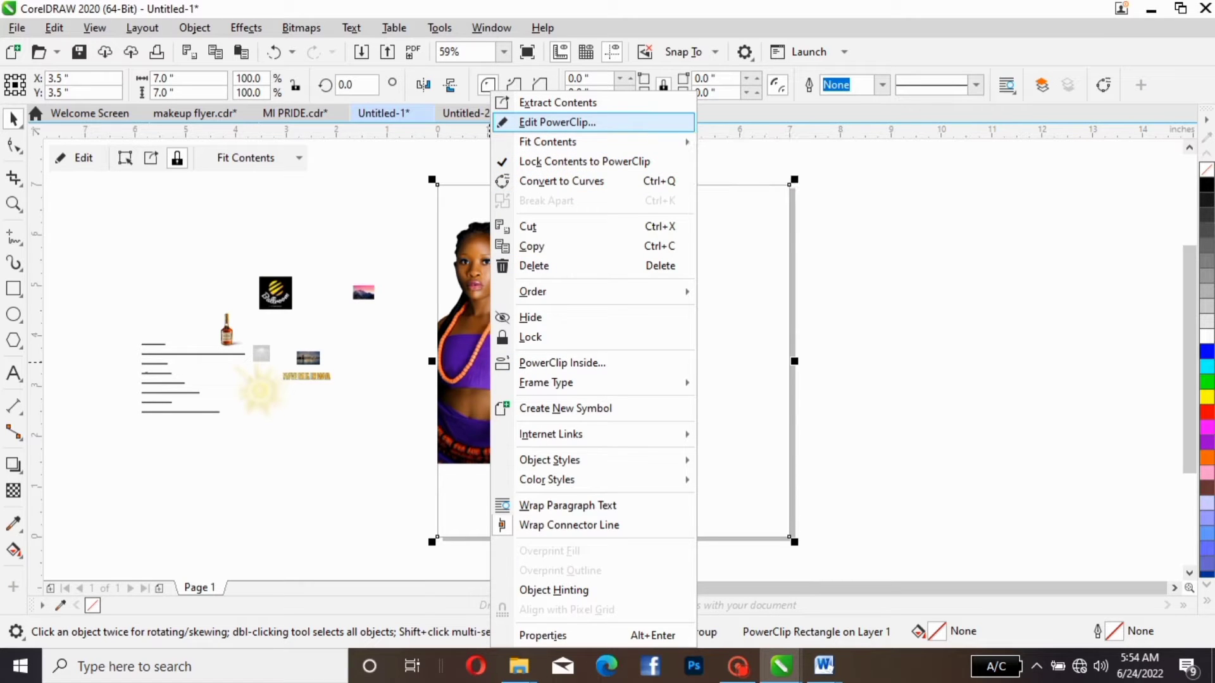
{"action": "left_click", "coordinate": [556, 122]}
{"action": "left_click", "coordinate": [525, 327]}
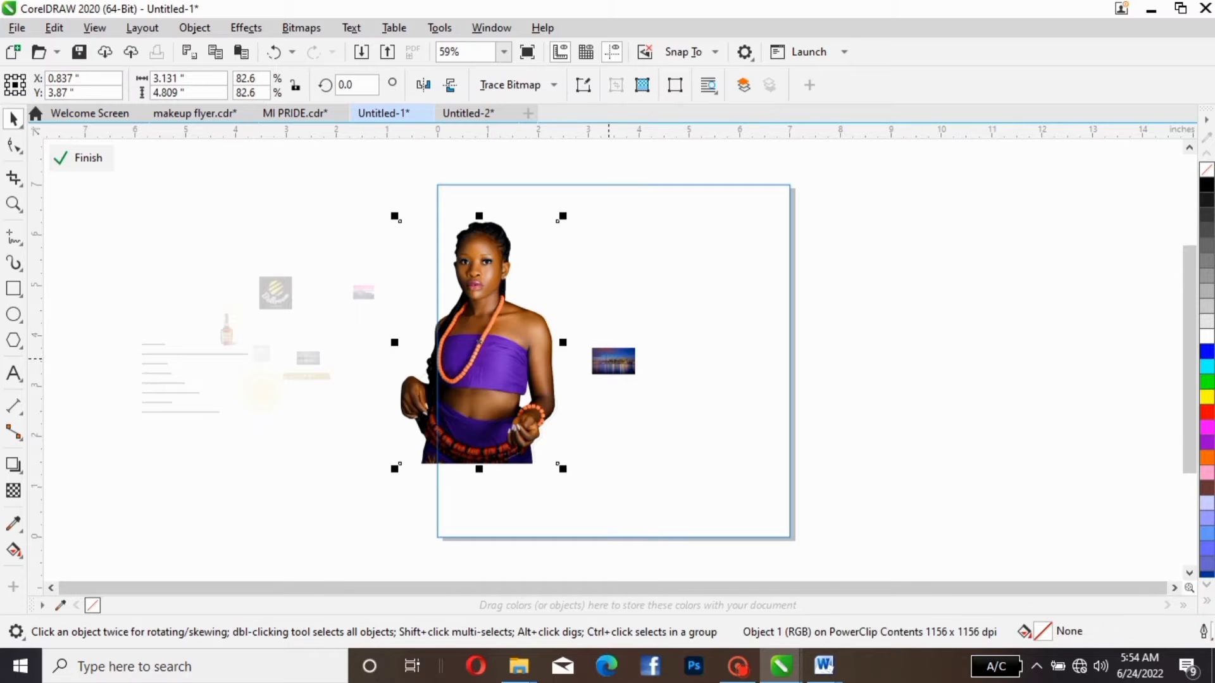
- Enlarge the clipped skyline picture proportionally to about 5.85 × 3.55 in
{"action": "left_click", "coordinate": [611, 361]}
{"action": "left_click_drag", "start_coordinate": [640, 379], "coordinate": [796, 473]}
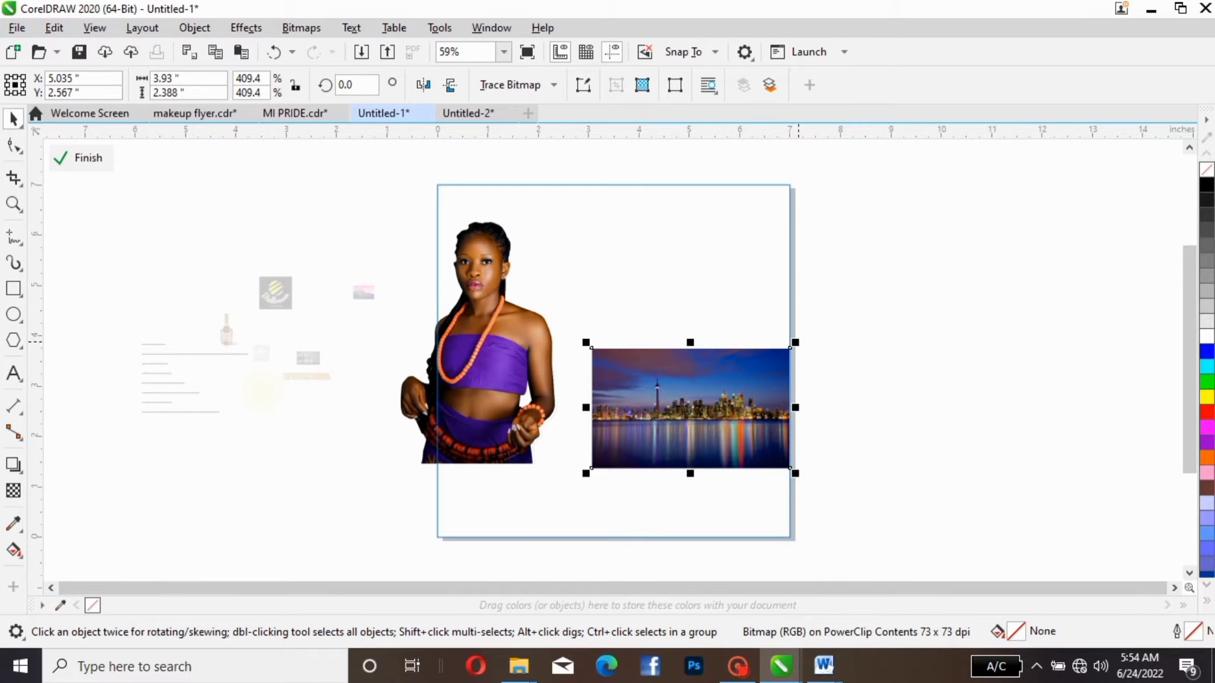
{"action": "left_click_drag", "start_coordinate": [796, 343], "coordinate": [892, 284]}
- Move the woman photo off the page to its left and shift the skyline picture over to the page's left edge
{"action": "left_click", "coordinate": [455, 364]}
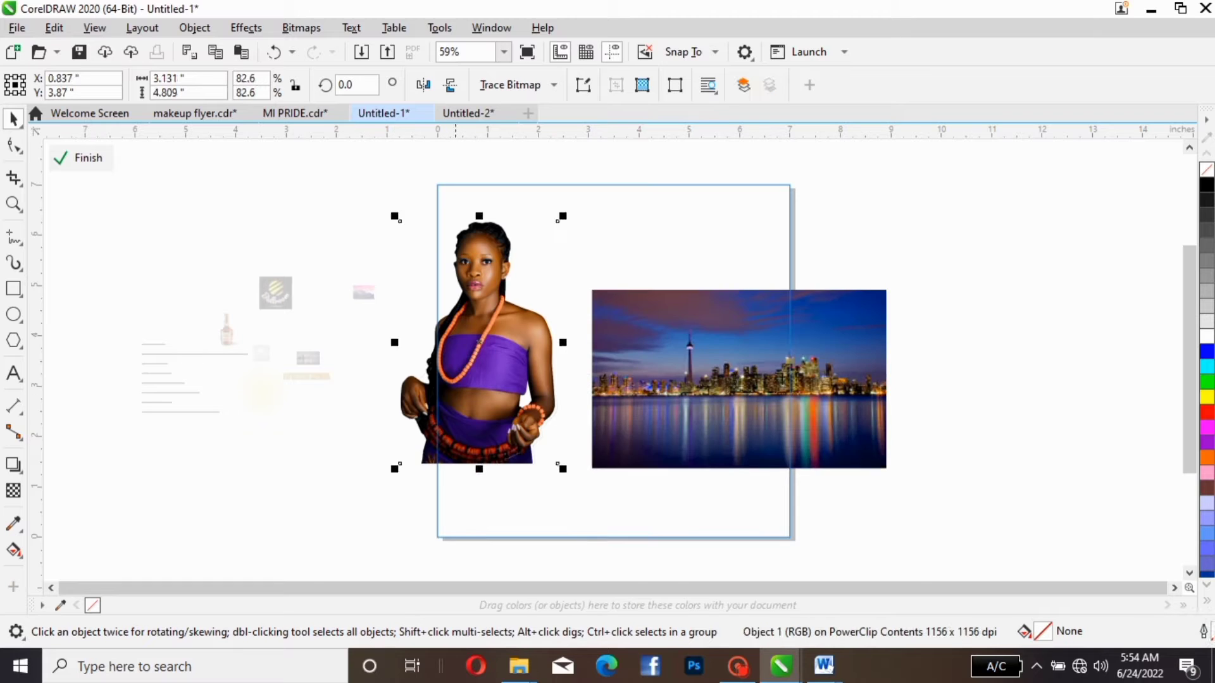
{"action": "left_click_drag", "start_coordinate": [456, 364], "coordinate": [323, 371]}
{"action": "left_click", "coordinate": [618, 400]}
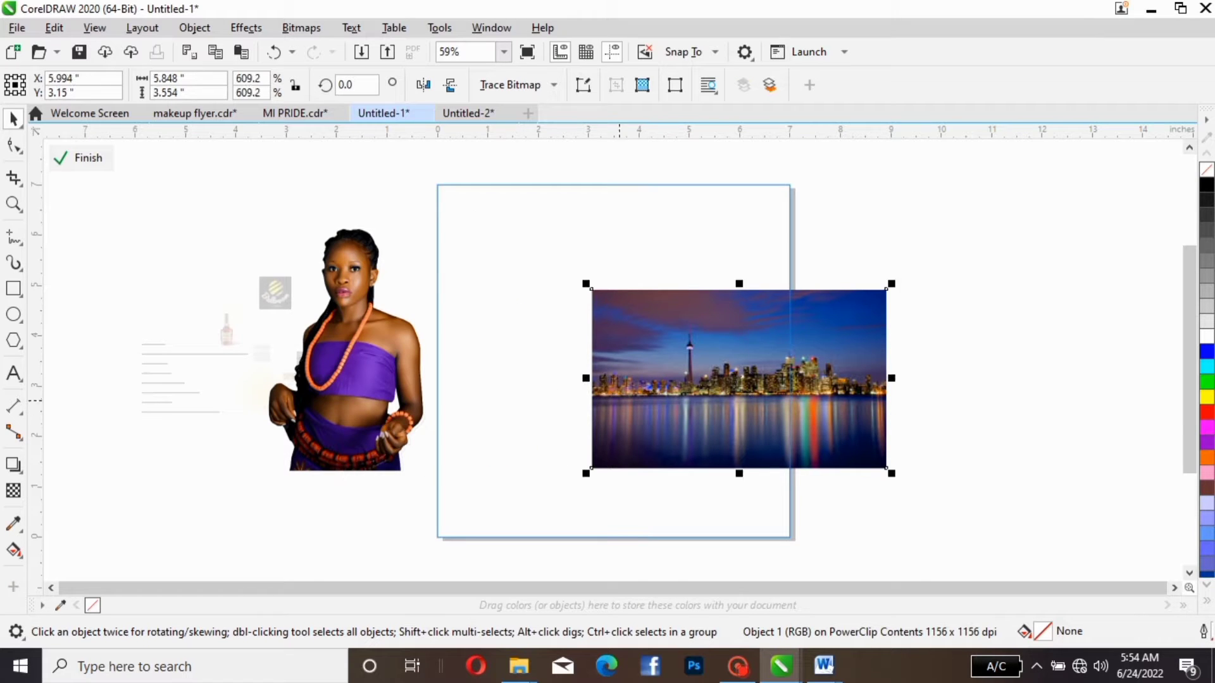
{"action": "left_click_drag", "start_coordinate": [619, 400], "coordinate": [455, 401]}
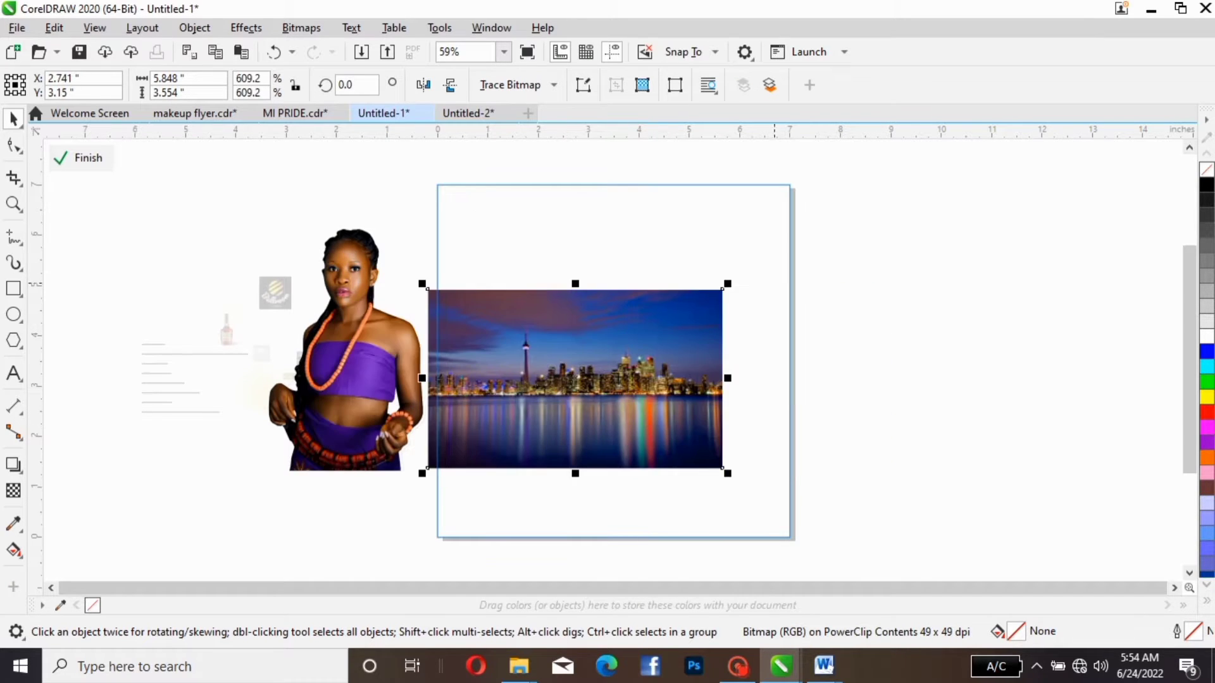
- Scale and stretch the skyline picture to about 7.46 × 7.3 in so that it covers the whole page
{"action": "left_click_drag", "start_coordinate": [728, 284], "coordinate": [795, 243]}
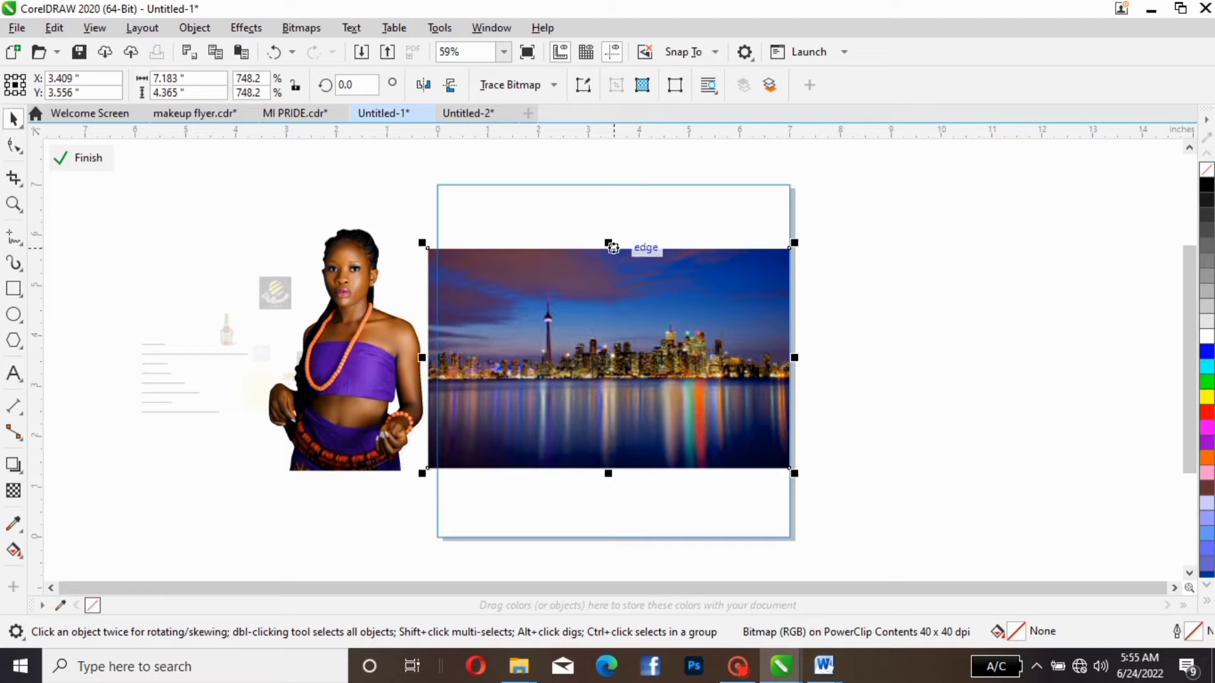
{"action": "left_click_drag", "start_coordinate": [608, 243], "coordinate": [608, 169]}
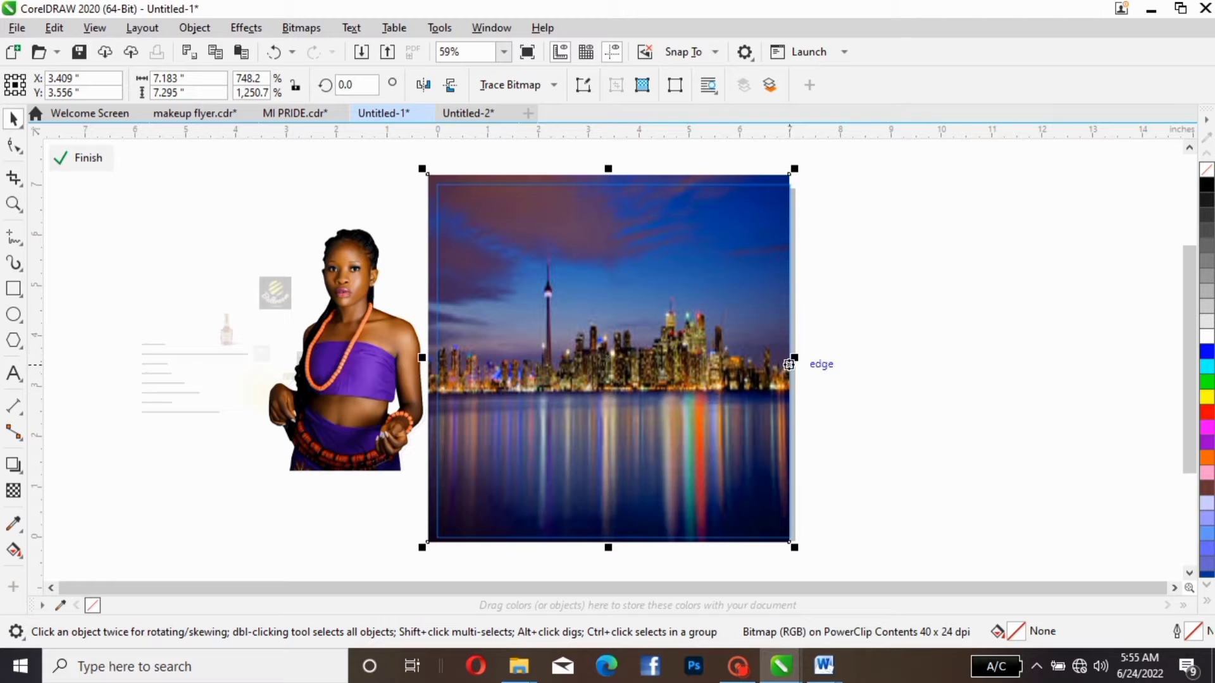
{"action": "left_click_drag", "start_coordinate": [794, 358], "coordinate": [803, 357]}
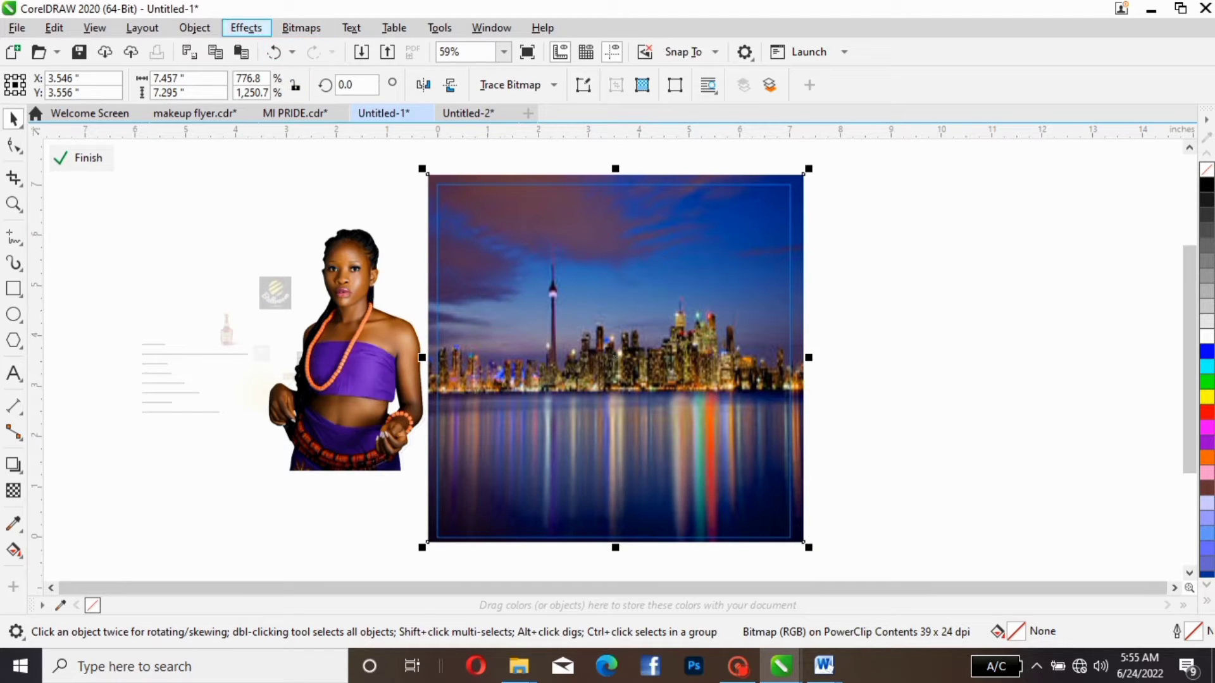
- Apply a Gaussian Blur with a radius of 5.9 pixels to the skyline picture
{"action": "left_click", "coordinate": [246, 28]}
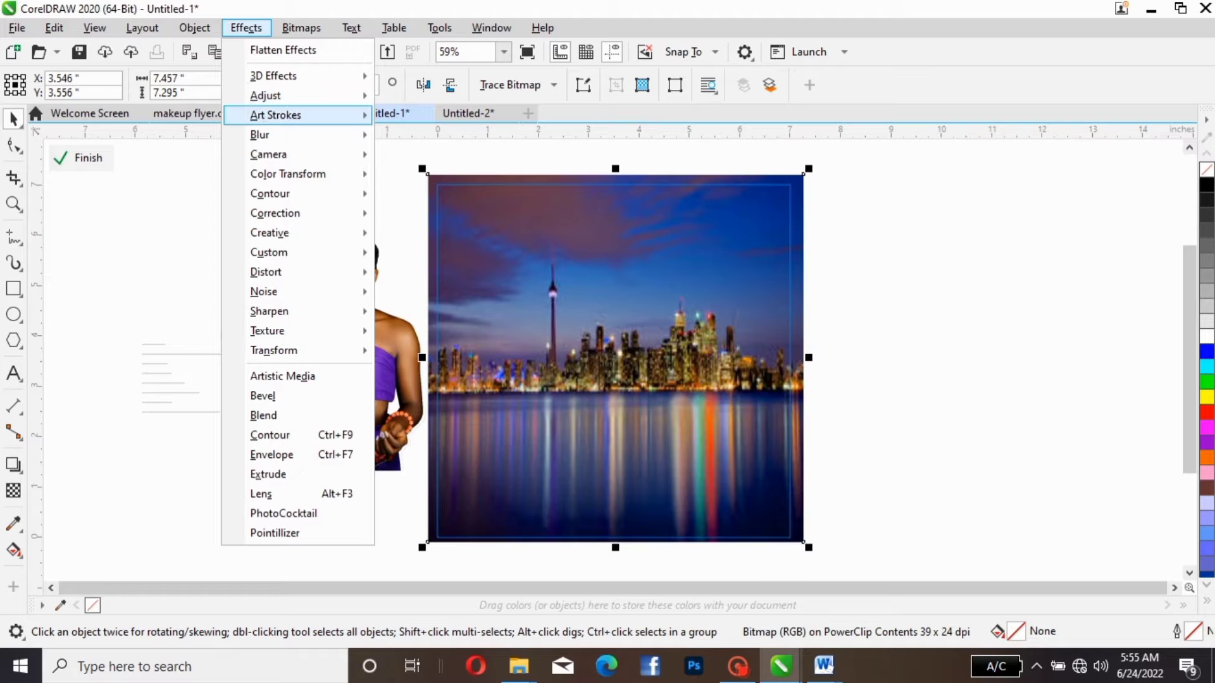
{"action": "mouse_move", "coordinate": [284, 134]}
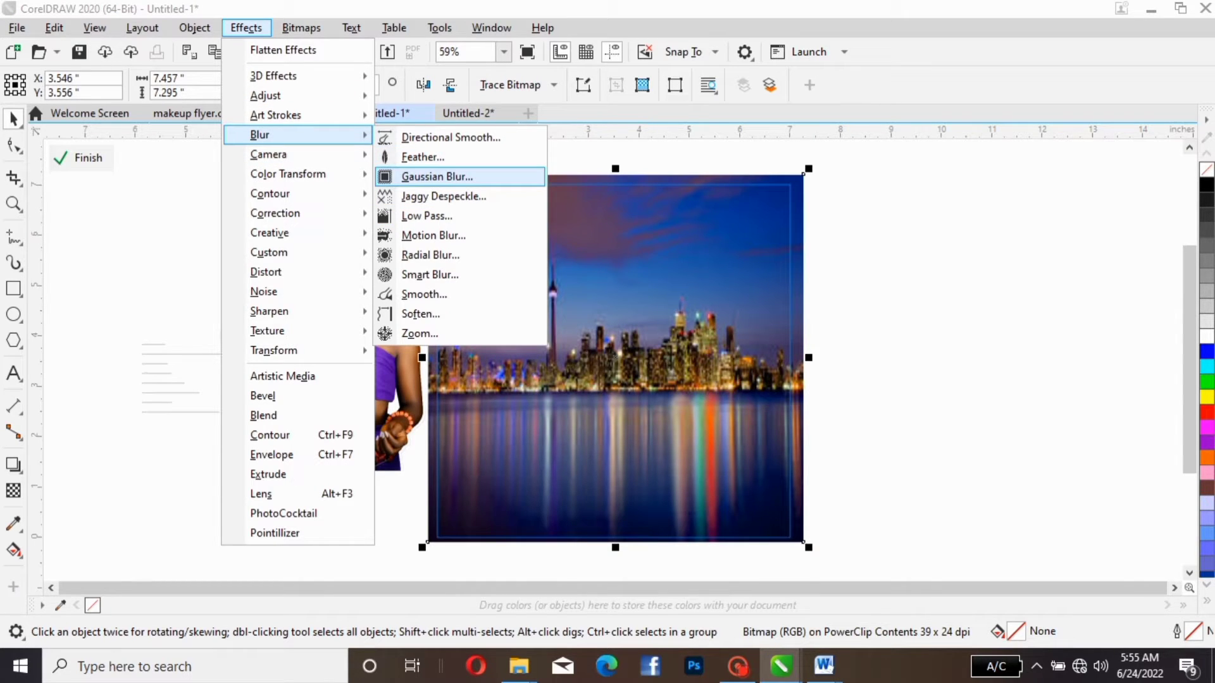
{"action": "left_click", "coordinate": [443, 177]}
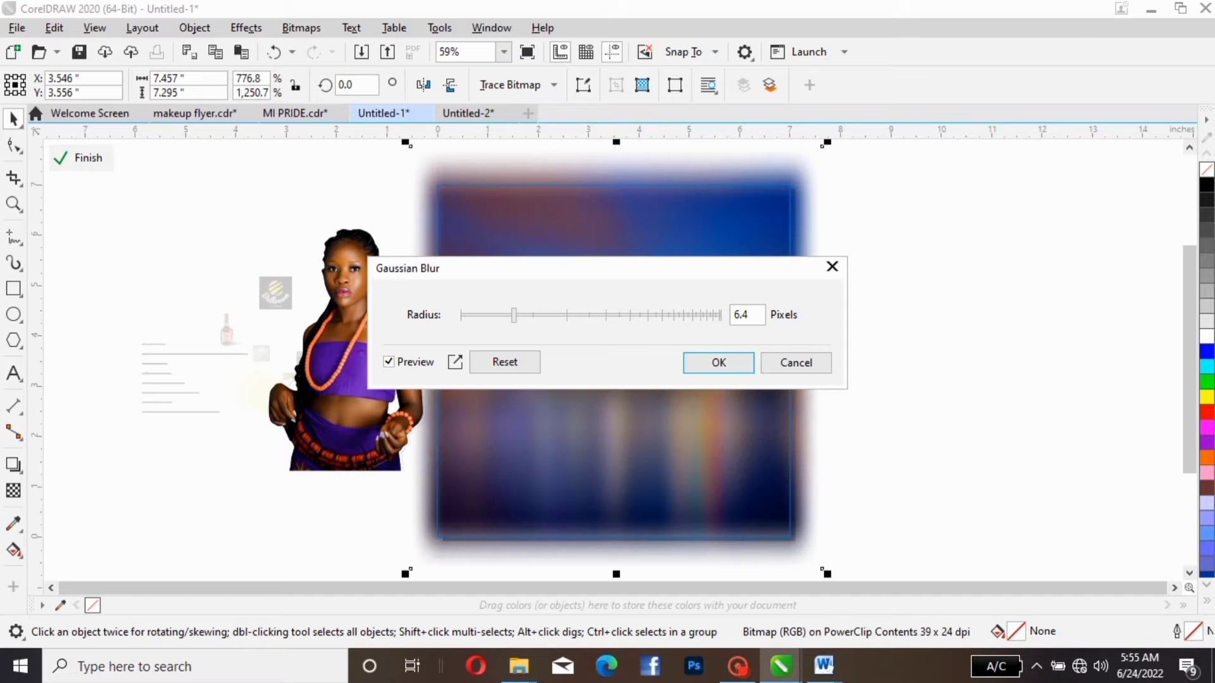
{"action": "left_click_drag", "start_coordinate": [443, 268], "coordinate": [69, 325]}
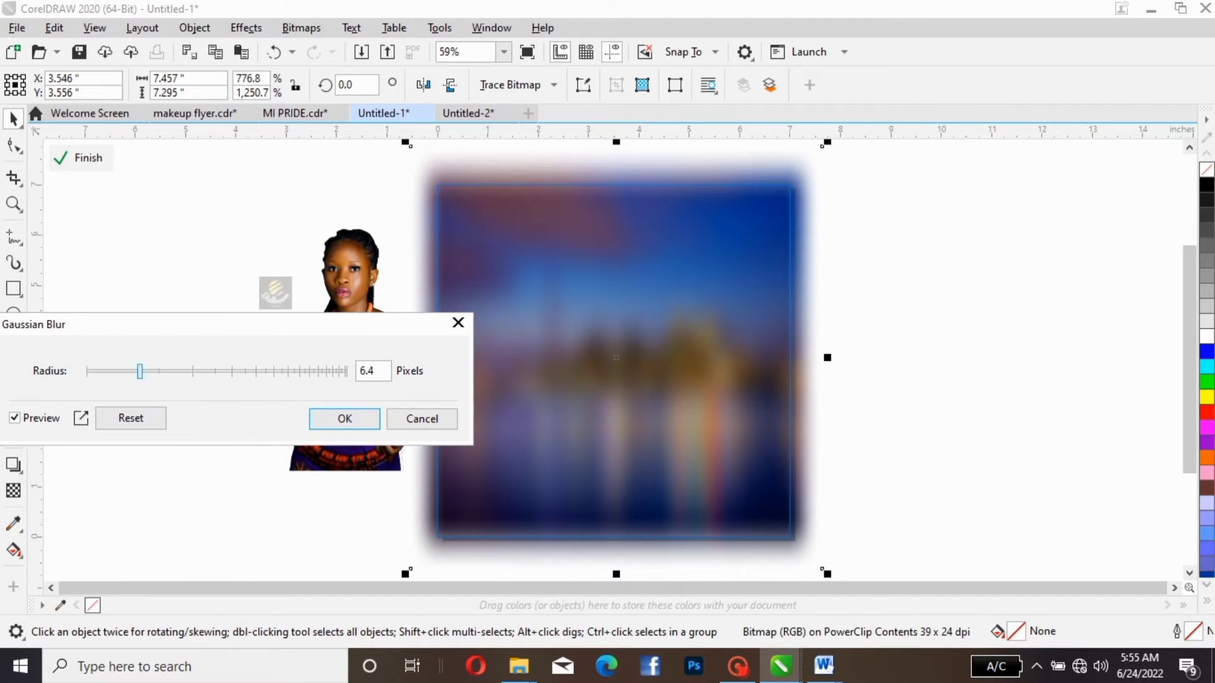
{"action": "mouse_move", "coordinate": [139, 371]}
{"action": "left_mouse_down"}
{"action": "mouse_move", "coordinate": [182, 371]}
{"action": "mouse_move", "coordinate": [129, 371]}
{"action": "left_mouse_up"}
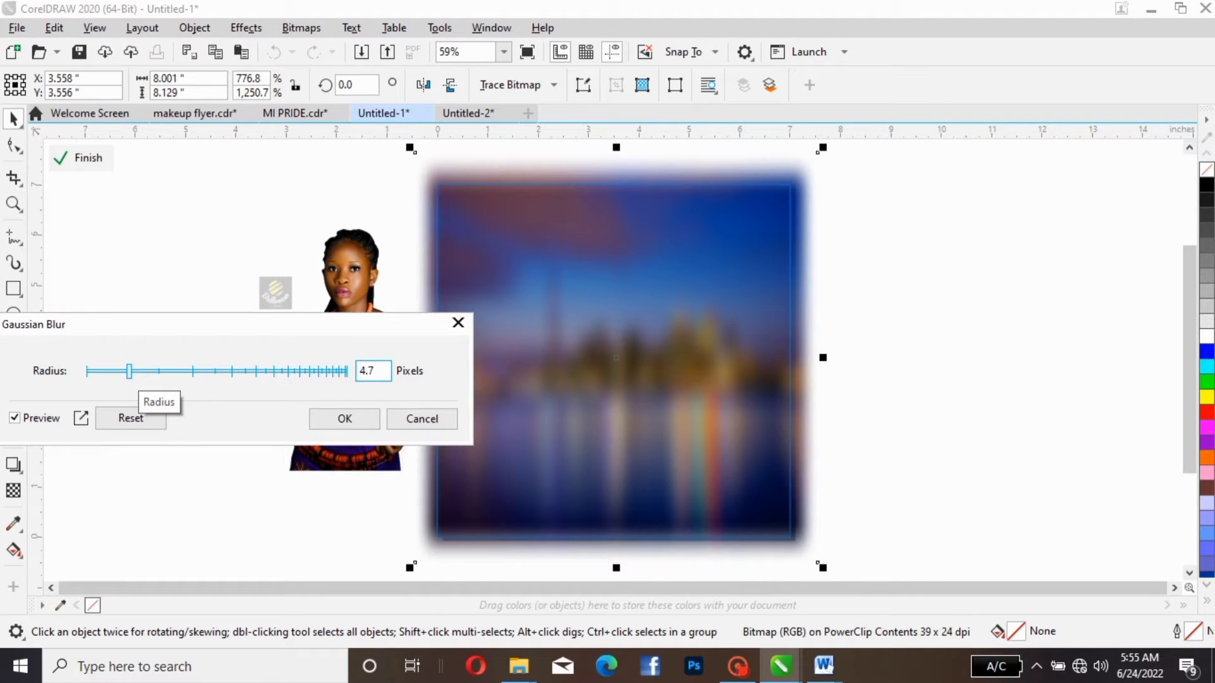
{"action": "left_click_drag", "start_coordinate": [129, 371], "coordinate": [136, 371]}
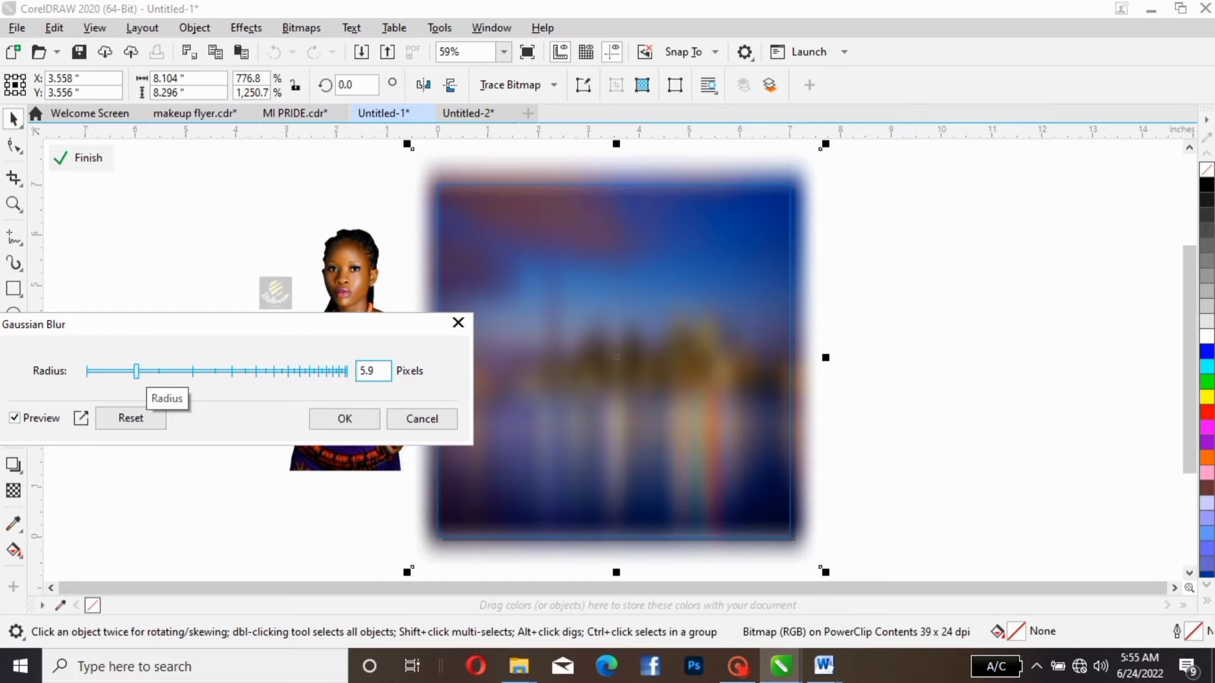
{"action": "left_click", "coordinate": [344, 418]}
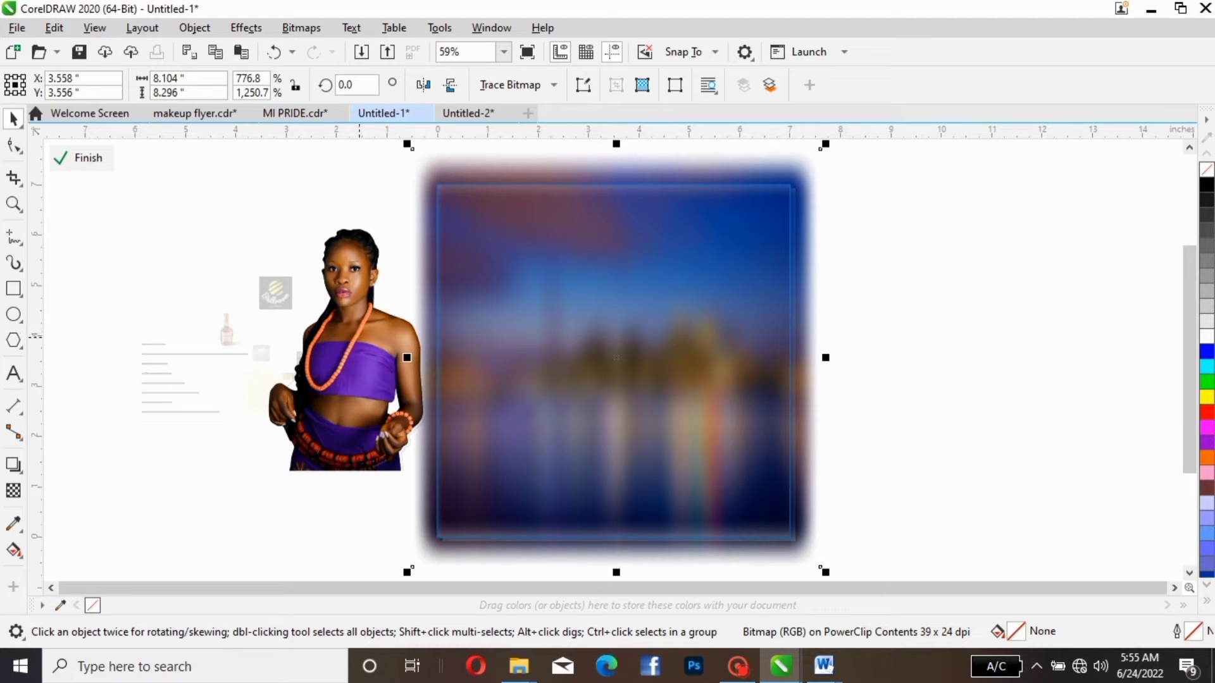
- Move the woman photo onto the lower middle of the page and bring it in front of the blurred skyline
{"action": "left_click", "coordinate": [404, 337]}
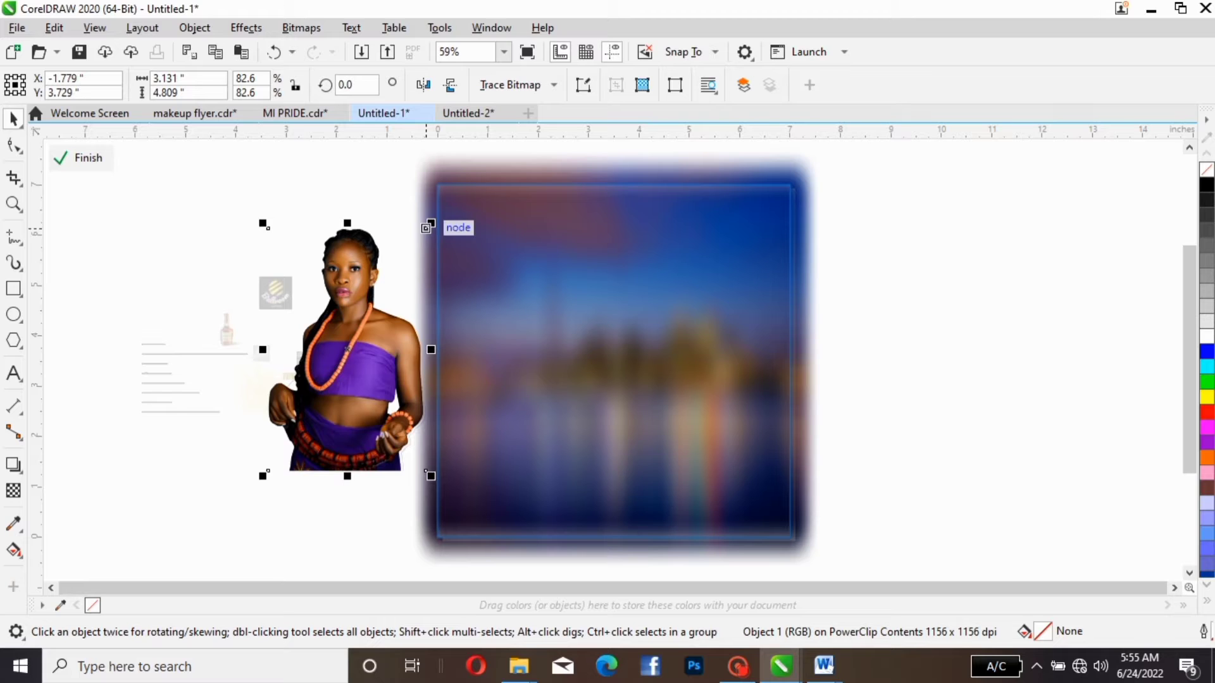
{"action": "left_click_drag", "start_coordinate": [426, 229], "coordinate": [636, 392]}
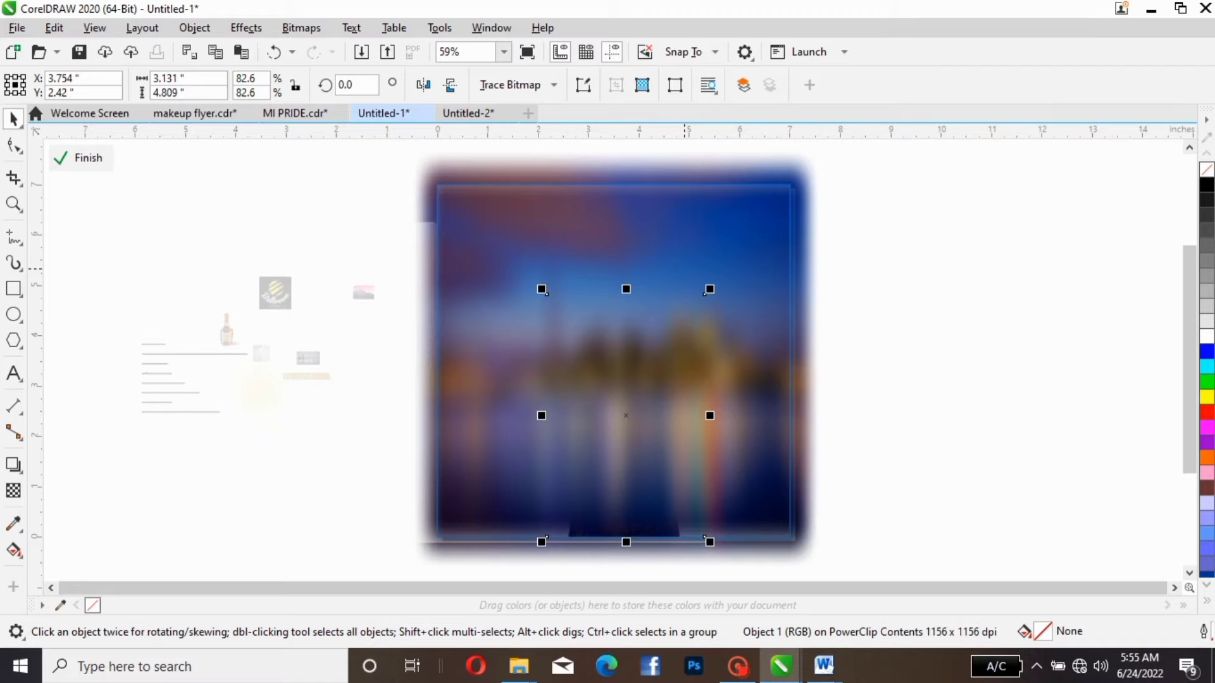
{"action": "key", "text": "shift+Page_Up"}
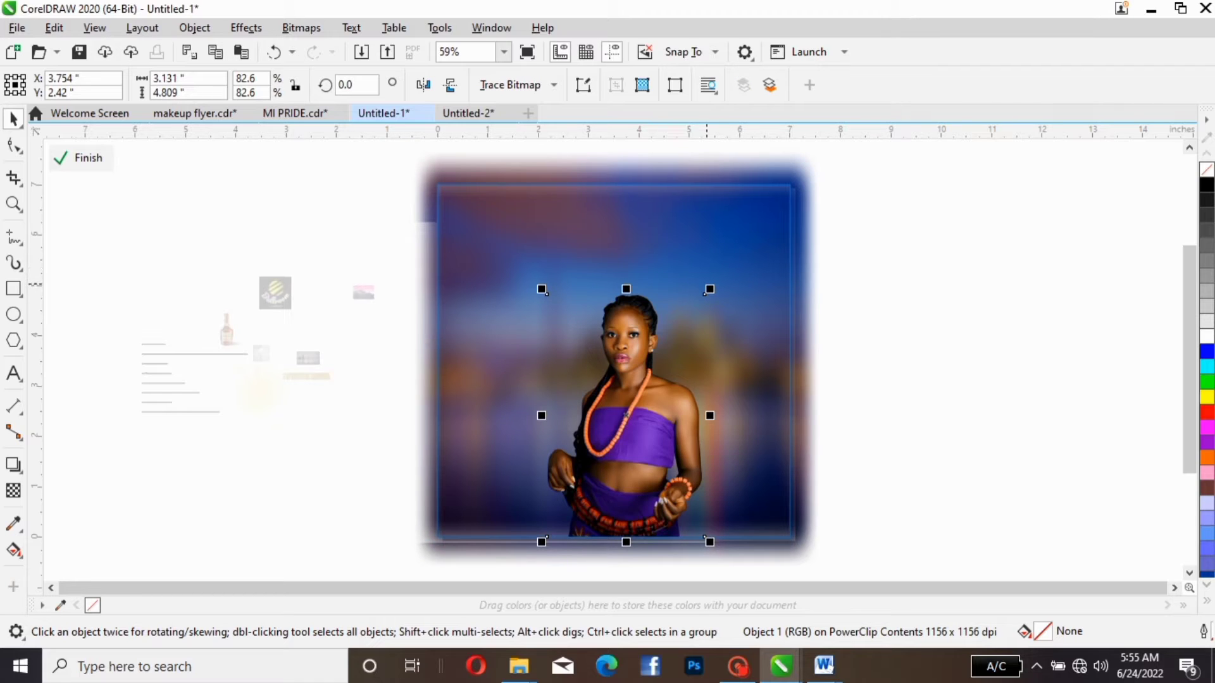
- Enlarge the woman photo proportionally to about 4.32 × 6.63 in, standing on the page's bottom edge near the middle
{"action": "left_click_drag", "start_coordinate": [709, 289], "coordinate": [805, 219]}
{"action": "left_click_drag", "start_coordinate": [604, 420], "coordinate": [602, 368]}
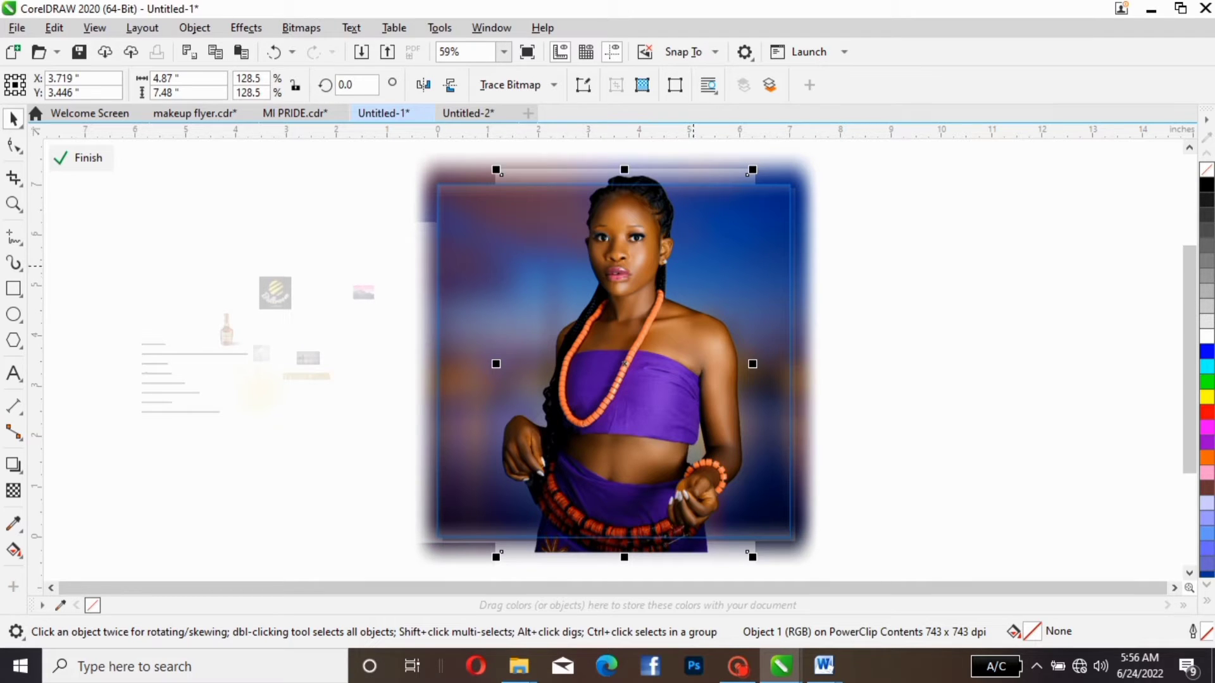
{"action": "mouse_move", "coordinate": [752, 170]}
{"action": "left_mouse_down"}
{"action": "mouse_move", "coordinate": [721, 216]}
{"action": "mouse_move", "coordinate": [741, 187]}
{"action": "left_mouse_up"}
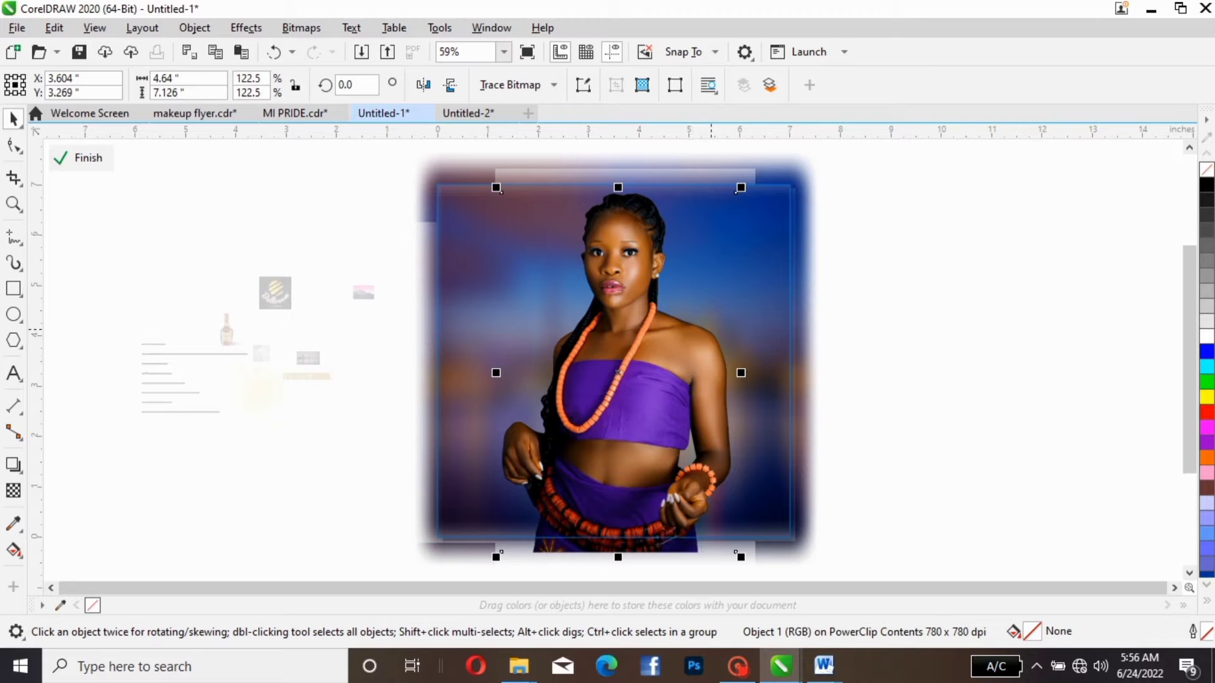
{"action": "key", "text": "p"}
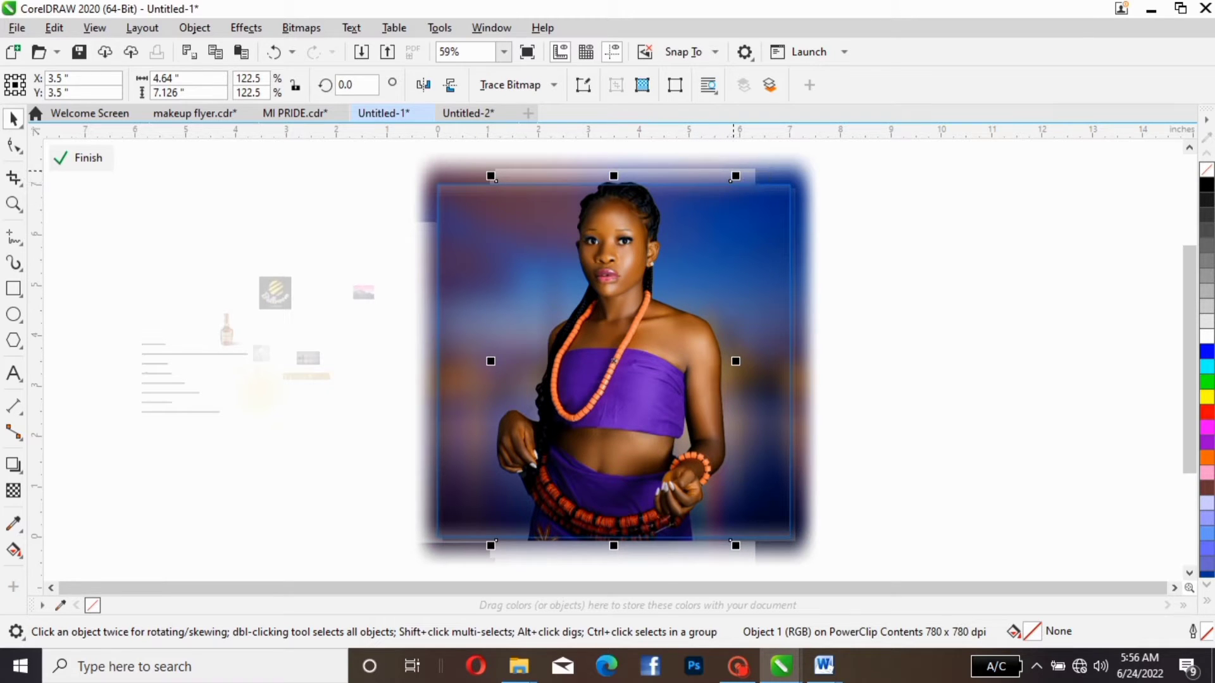
{"action": "left_click_drag", "start_coordinate": [734, 176], "coordinate": [728, 192]}
{"action": "left_click_drag", "start_coordinate": [728, 199], "coordinate": [718, 201]}
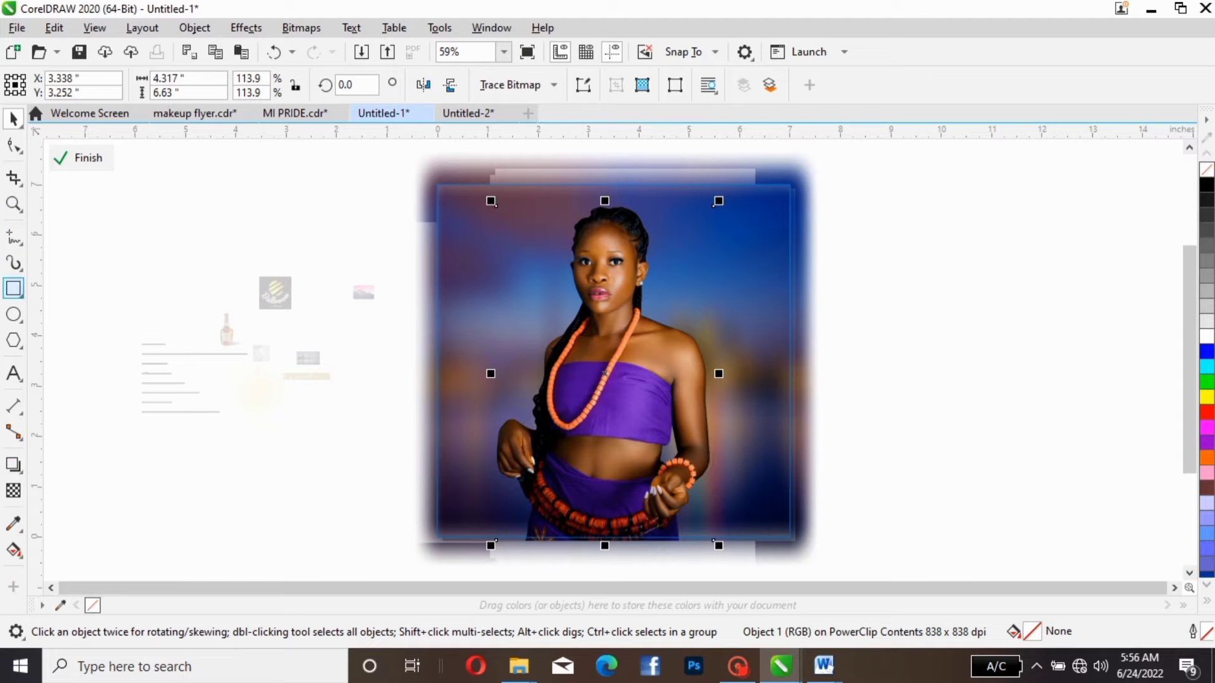
- Draw a rectangle about 5.2 × 5.96 in beside the page and move it over the woman photo
{"action": "left_click", "coordinate": [13, 288]}
{"action": "mouse_move", "coordinate": [189, 229]}
{"action": "left_mouse_down"}
{"action": "mouse_move", "coordinate": [227, 374]}
{"action": "mouse_move", "coordinate": [323, 402]}
{"action": "mouse_move", "coordinate": [373, 433]}
{"action": "mouse_move", "coordinate": [457, 534]}
{"action": "left_mouse_up"}
{"action": "key", "text": "space"}
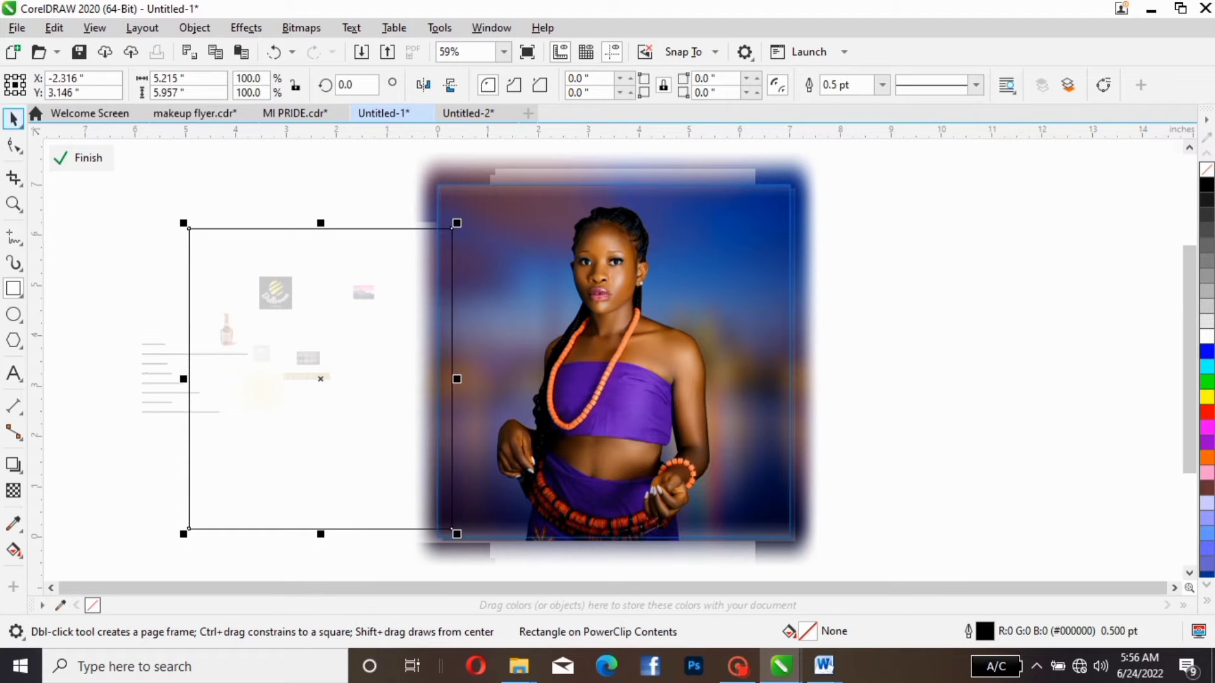
{"action": "left_click_drag", "start_coordinate": [320, 378], "coordinate": [631, 362]}
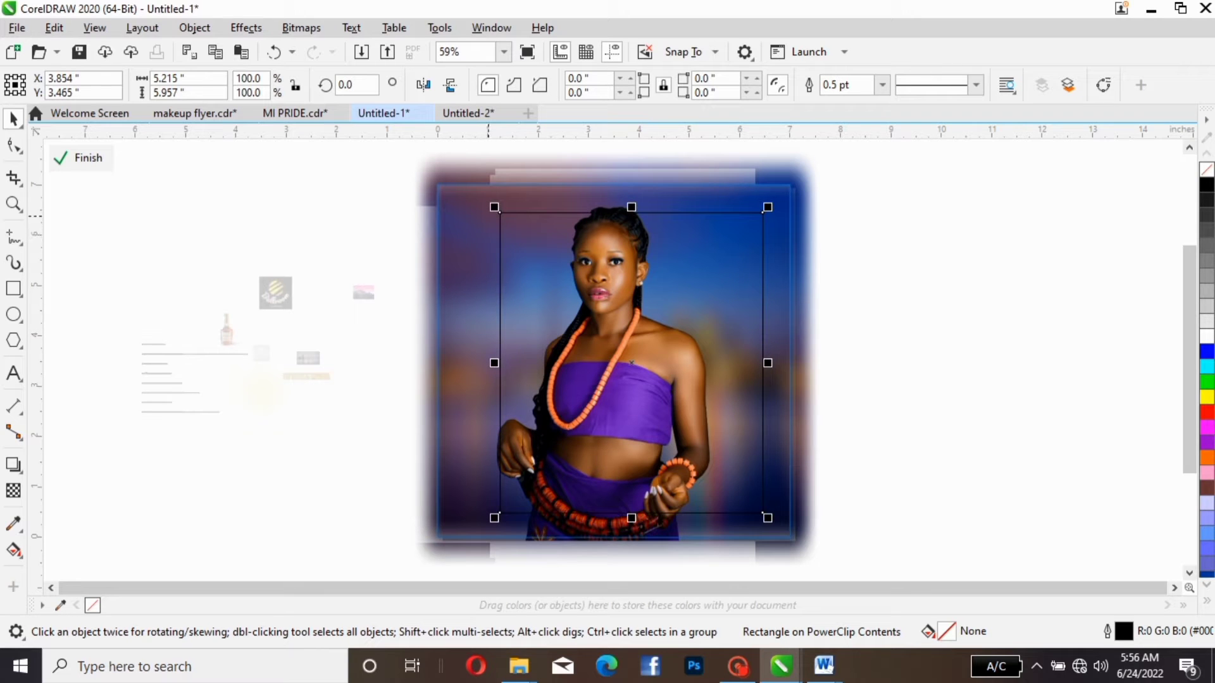
- Stretch the rectangle to about 7.61 × 7.73 in and center it on the page so that it covers the artwork
{"action": "left_click_drag", "start_coordinate": [495, 207], "coordinate": [454, 162]}
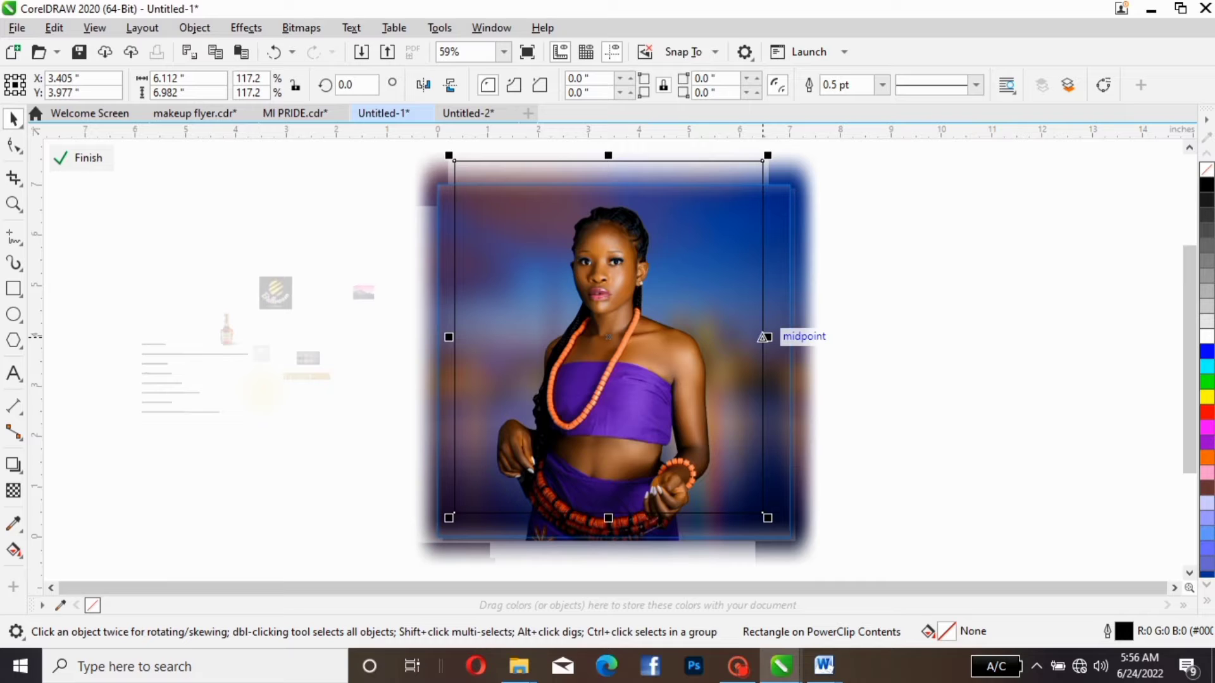
{"action": "left_click_drag", "start_coordinate": [764, 337], "coordinate": [800, 337]}
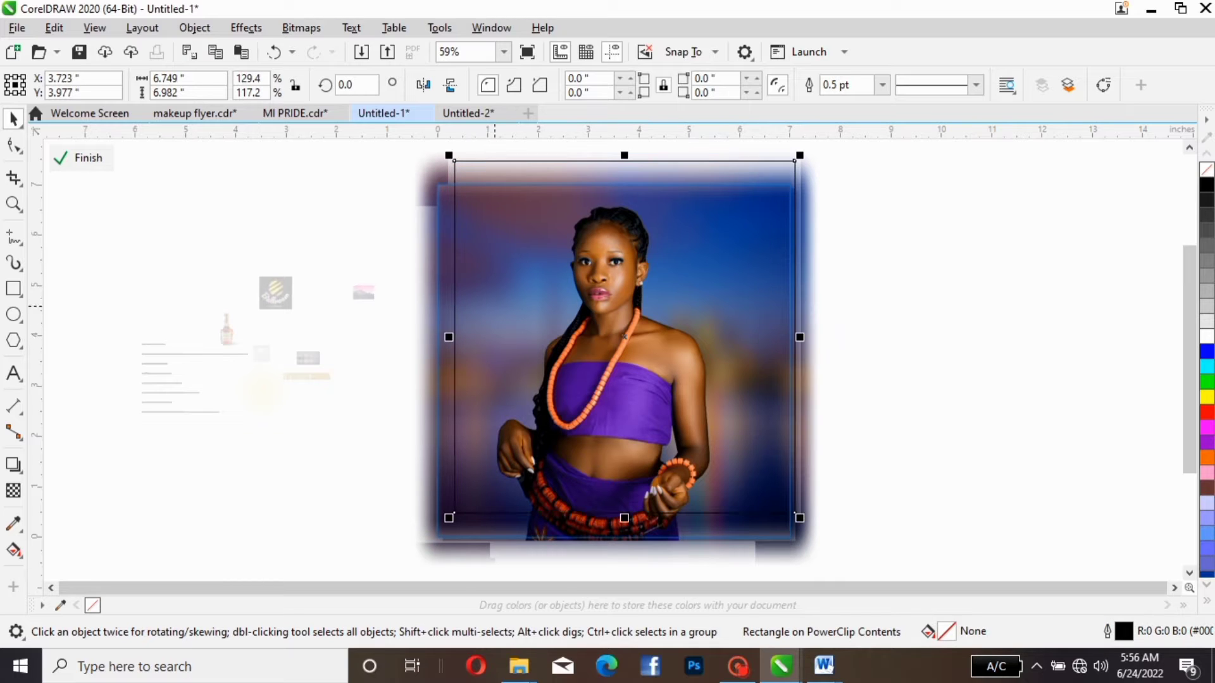
{"action": "left_click_drag", "start_coordinate": [449, 337], "coordinate": [432, 337]}
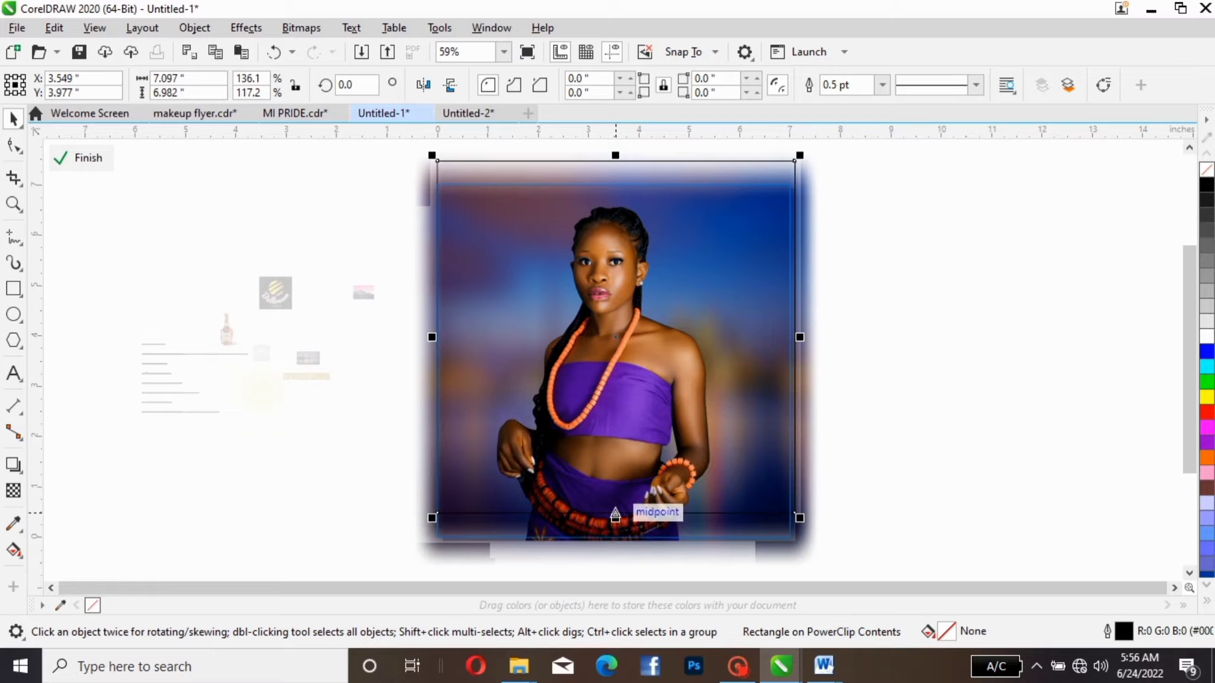
{"action": "left_click_drag", "start_coordinate": [615, 517], "coordinate": [615, 555]}
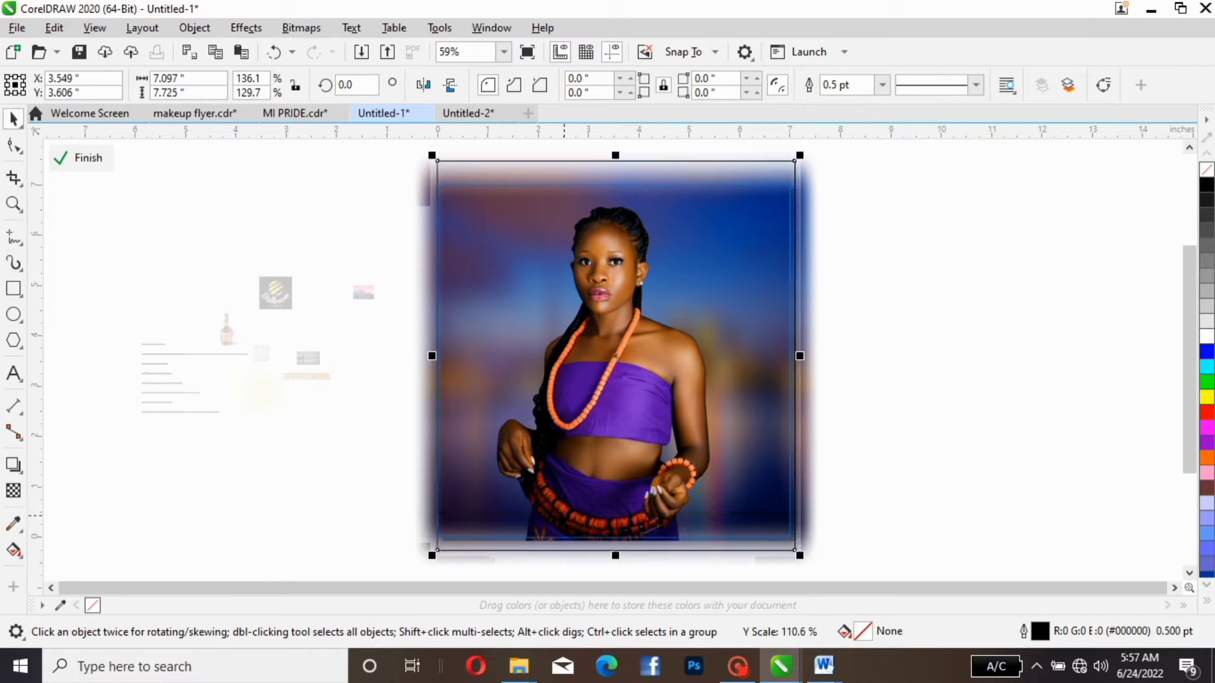
{"action": "left_click_drag", "start_coordinate": [800, 356], "coordinate": [825, 356]}
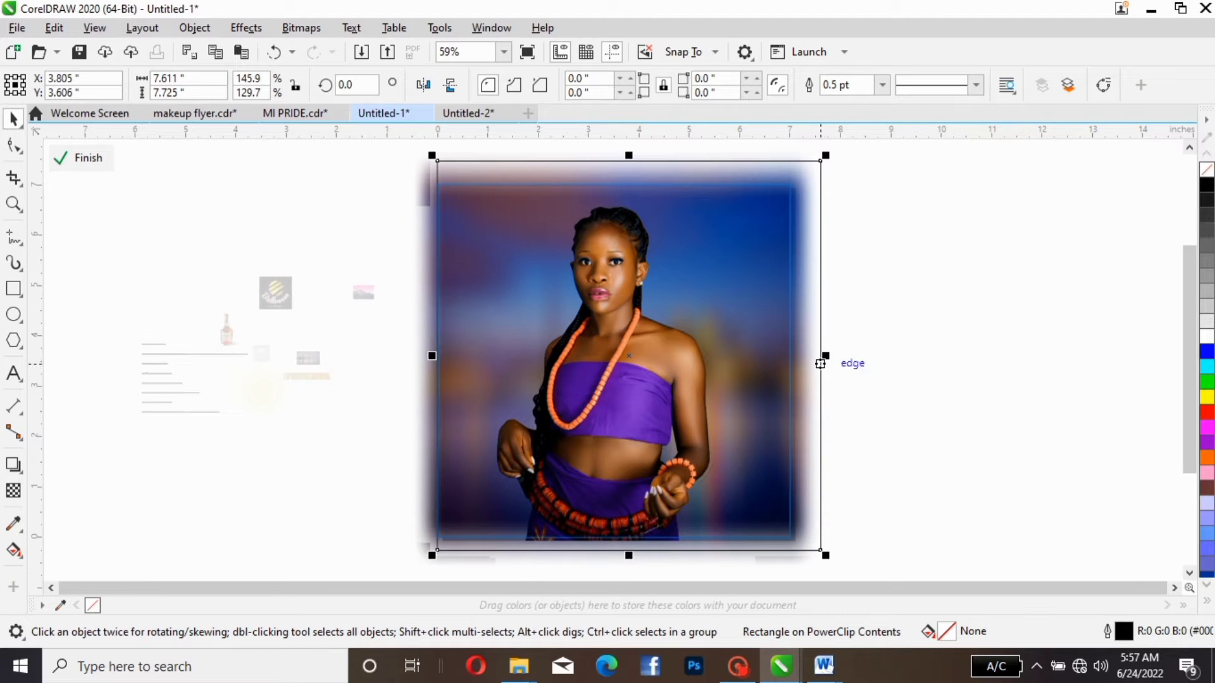
{"action": "key", "text": "p"}
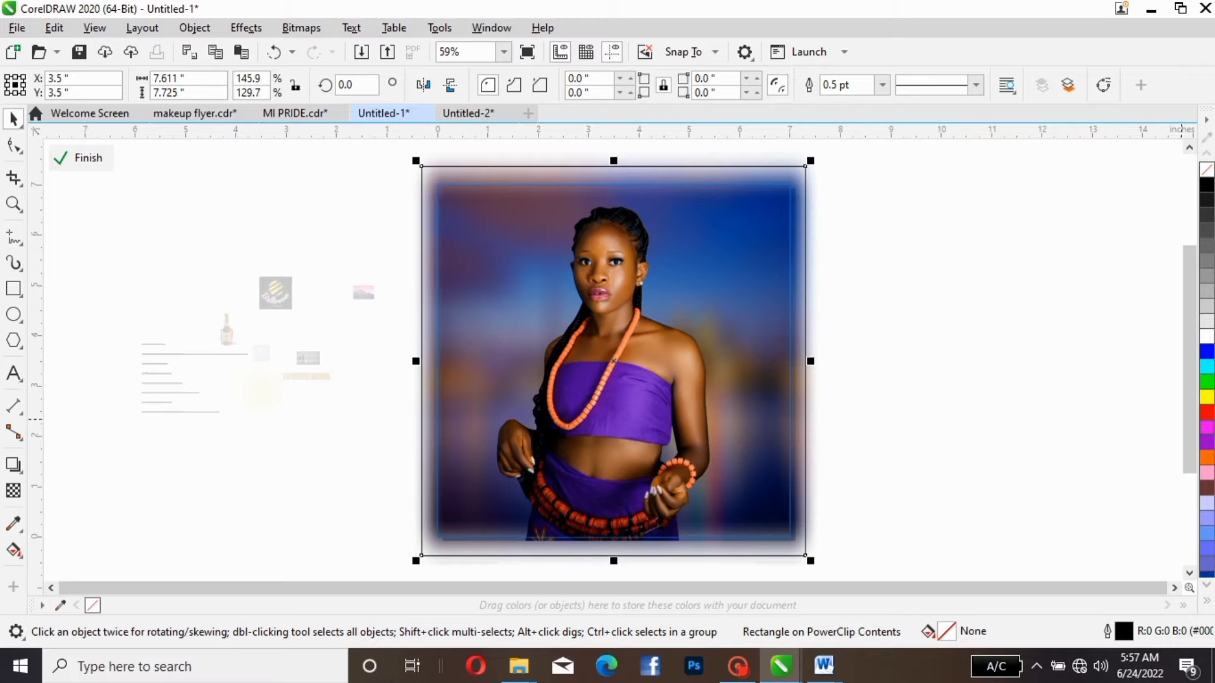
- Fill the covering rectangle with purple #9900CC, trying magenta as an alternative and undoing it
{"action": "left_click", "coordinate": [1206, 441]}
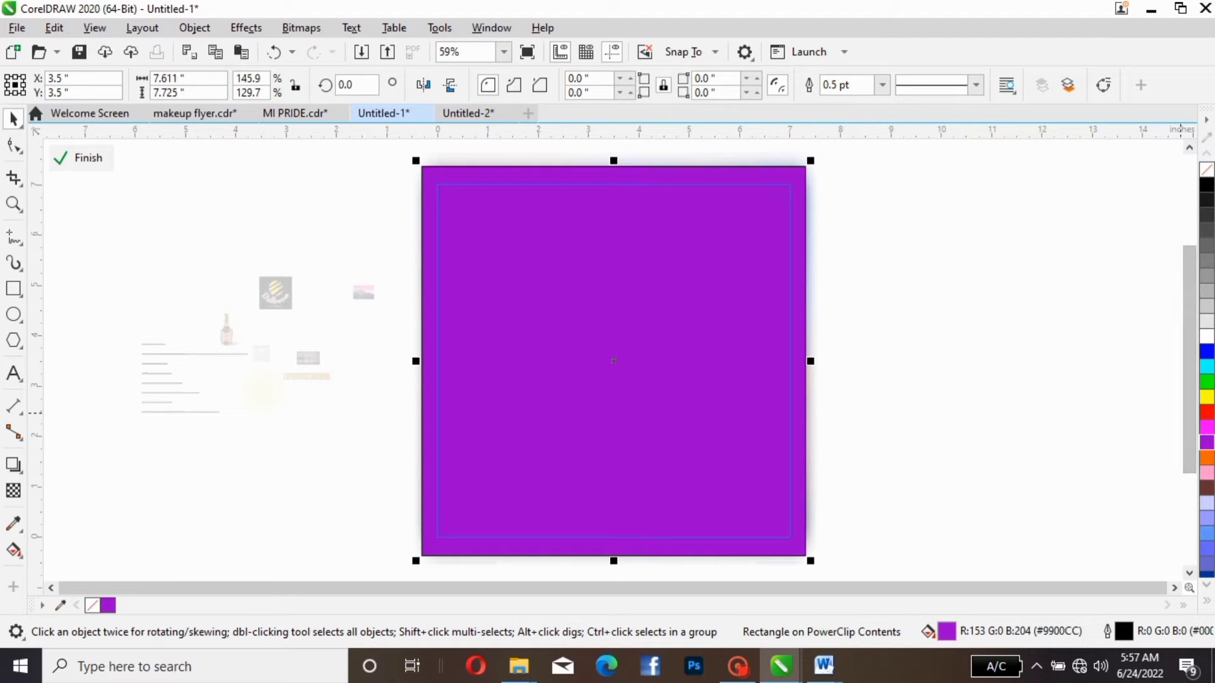
{"action": "left_click", "coordinate": [1206, 426]}
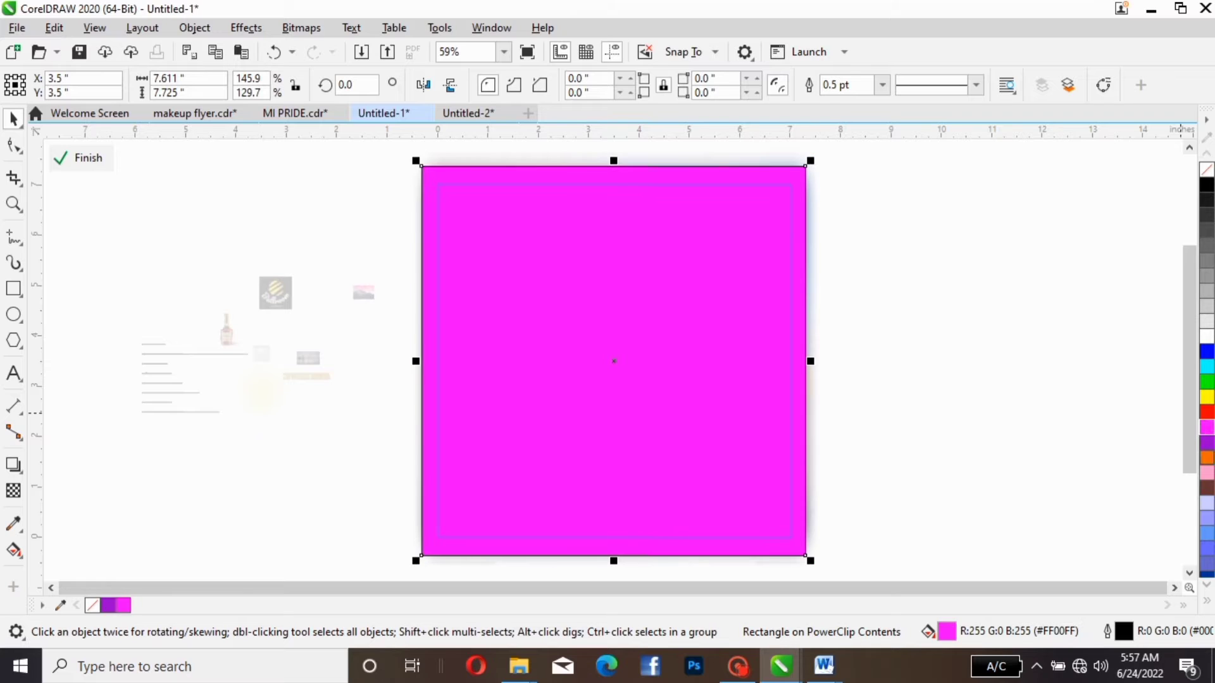
{"action": "key", "text": "ctrl+z"}
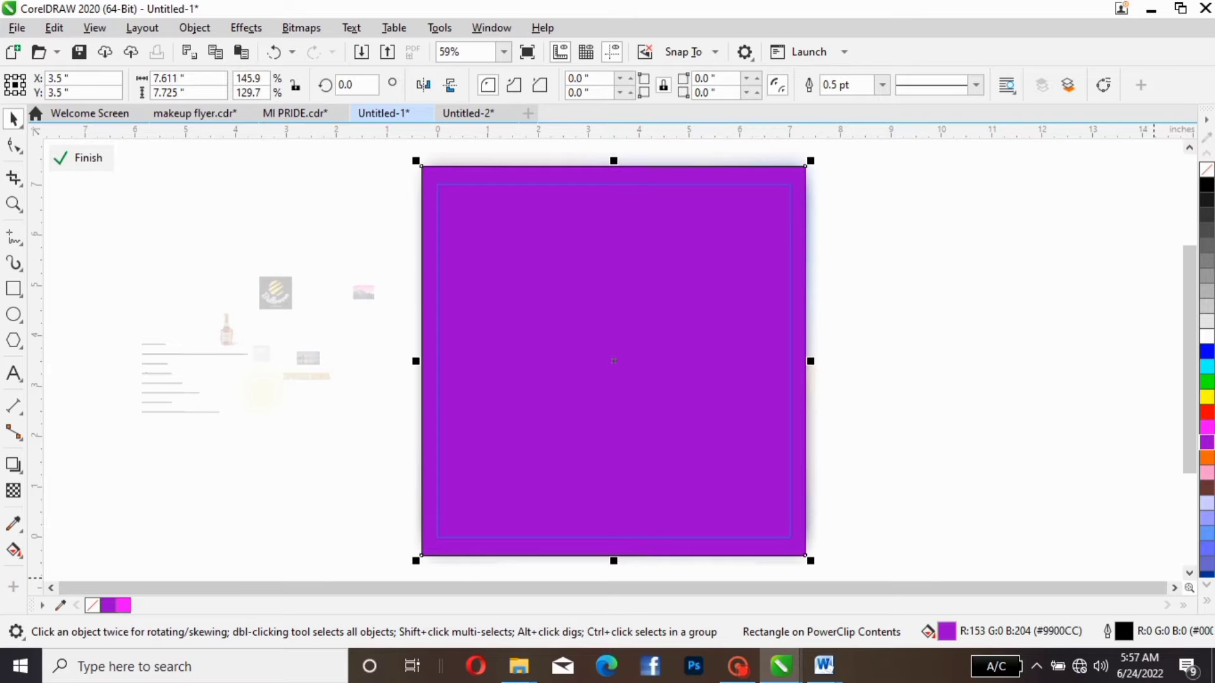
- Darken the rectangle's uniform fill to the deep purple #2B0338
{"action": "key", "text": "F11"}
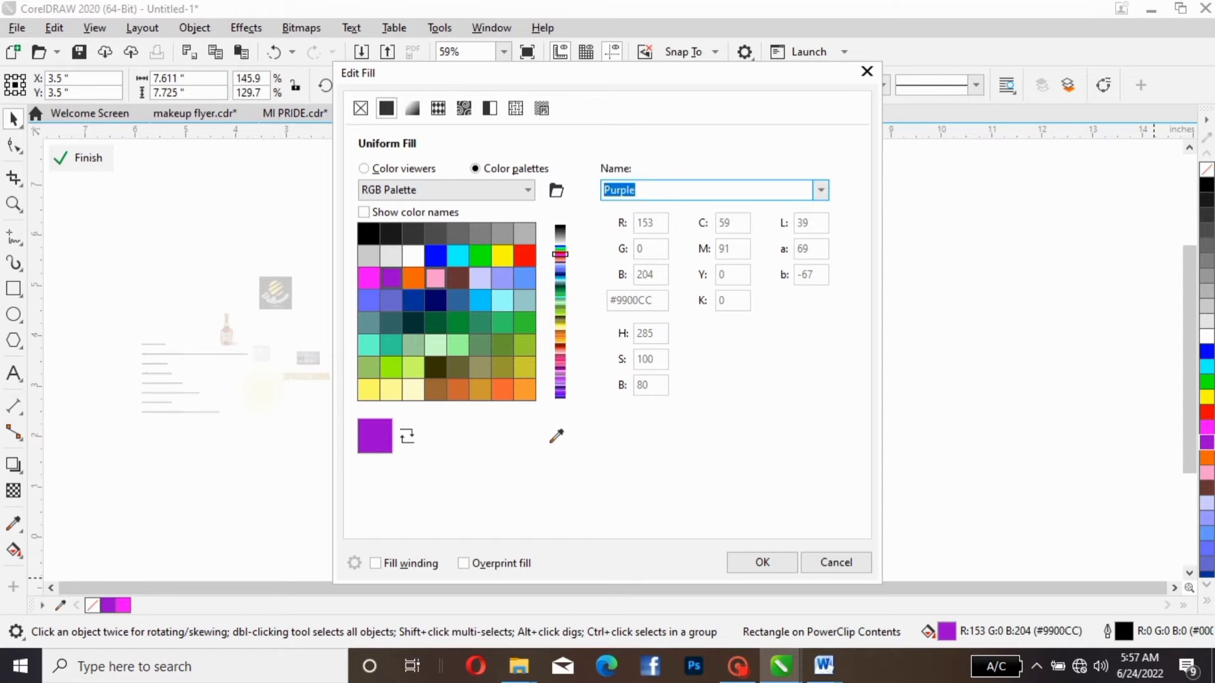
{"action": "left_click", "coordinate": [392, 279]}
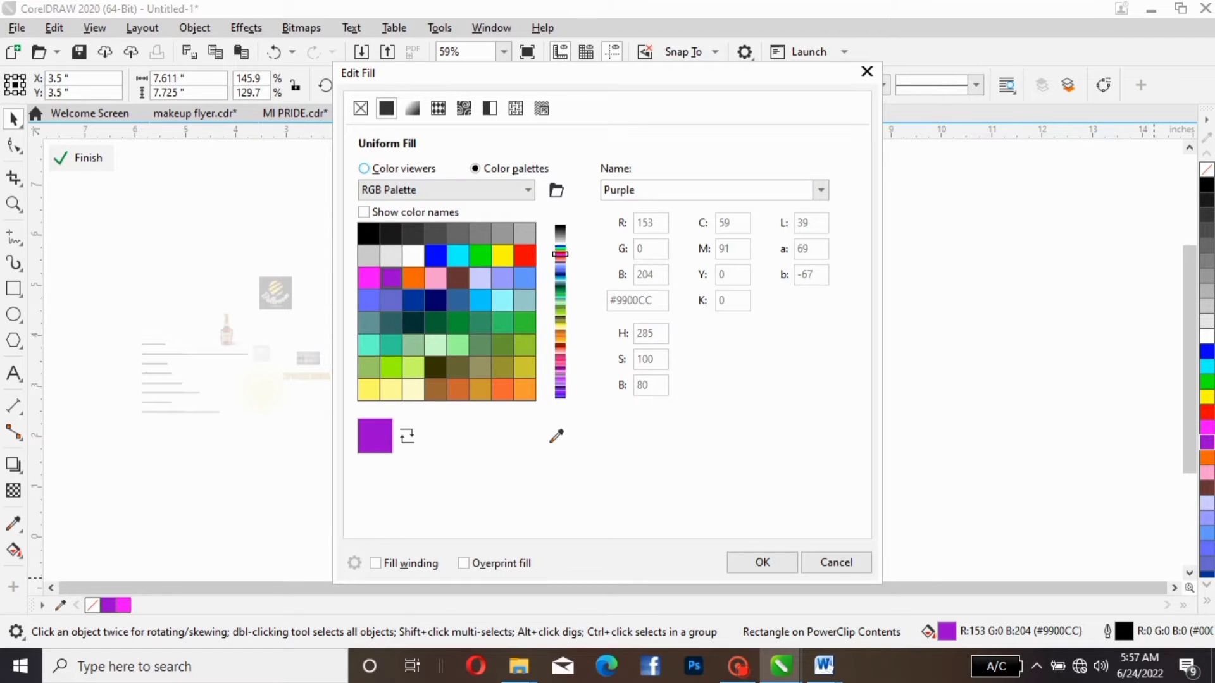
{"action": "left_click", "coordinate": [364, 169]}
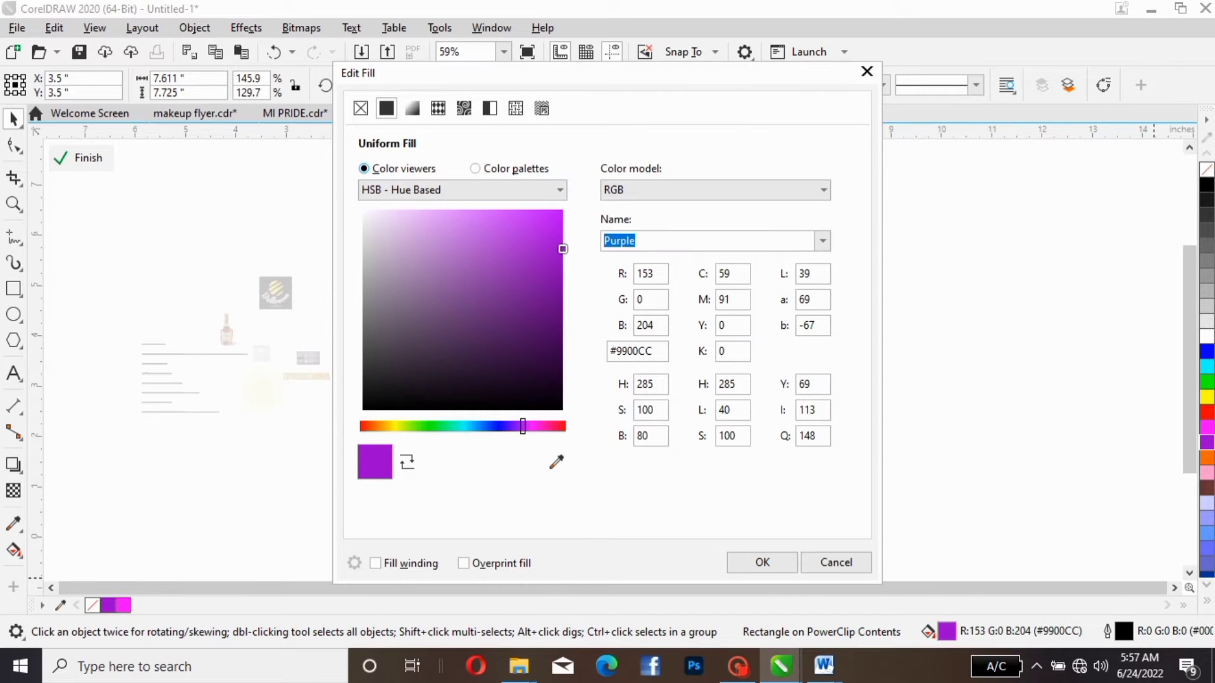
{"action": "mouse_move", "coordinate": [562, 248]}
{"action": "left_mouse_down"}
{"action": "mouse_move", "coordinate": [523, 312]}
{"action": "mouse_move", "coordinate": [552, 366]}
{"action": "left_mouse_up"}
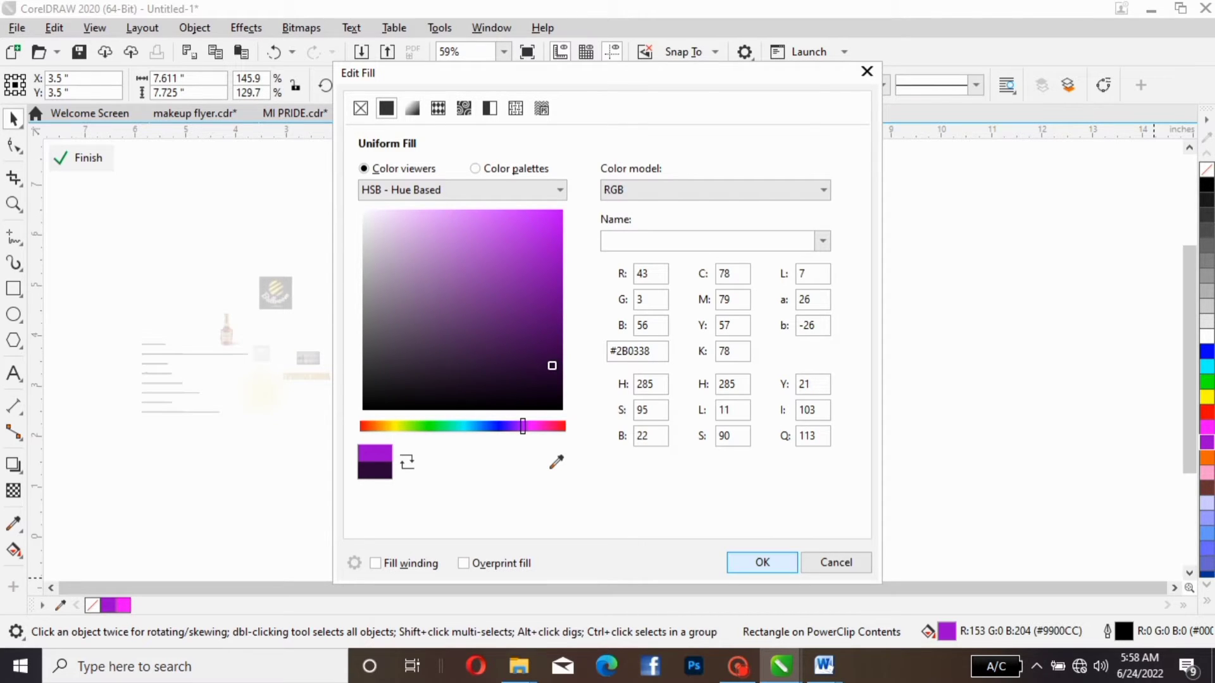
{"action": "left_click", "coordinate": [762, 563]}
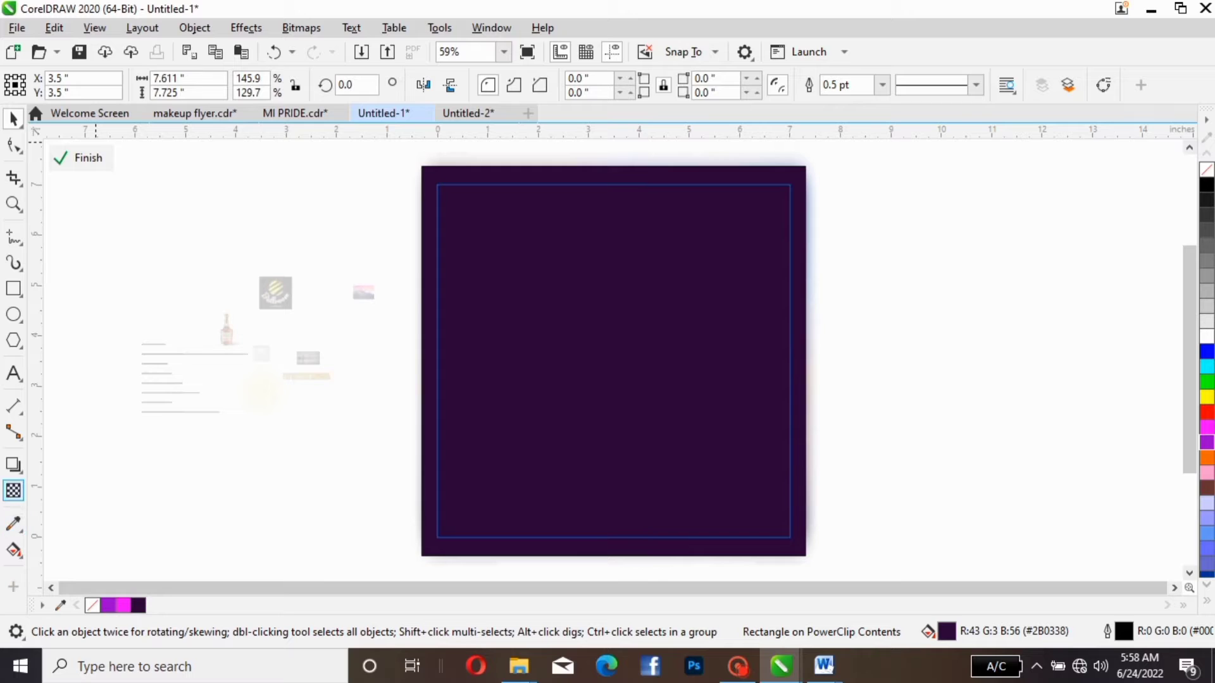
- Try the Divide merge mode on the dark purple rectangle's transparency, and set the mode to Screen instead
{"action": "left_click", "coordinate": [13, 491]}
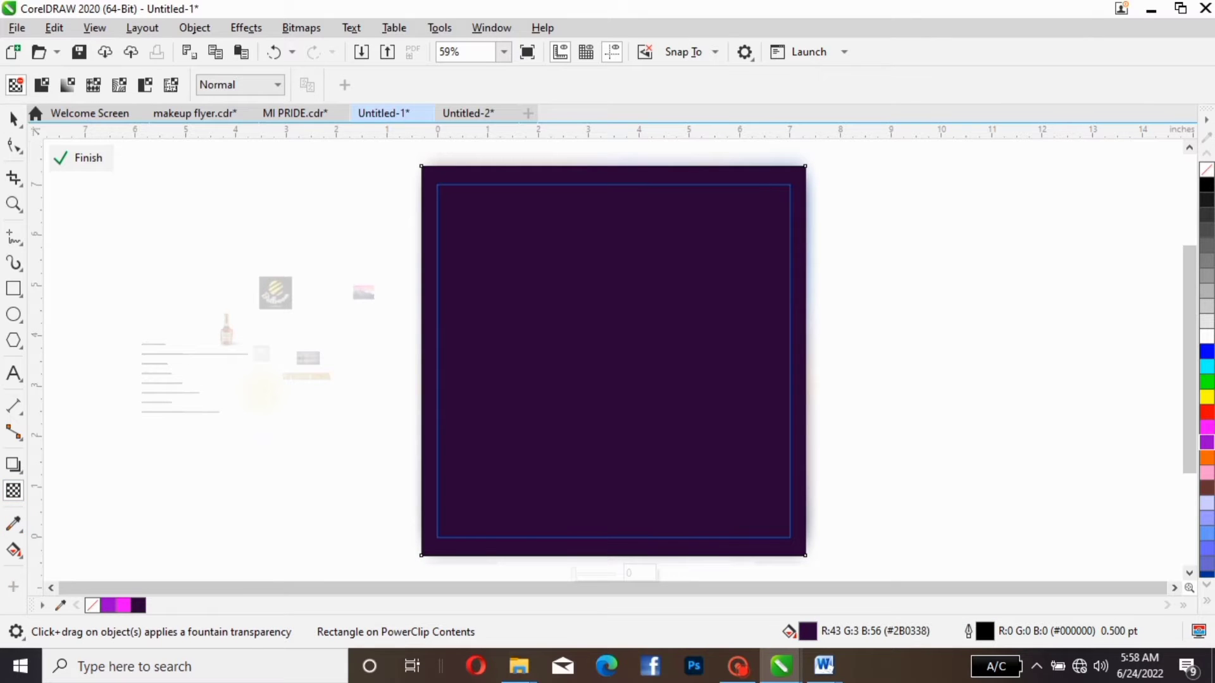
{"action": "left_click", "coordinate": [240, 85]}
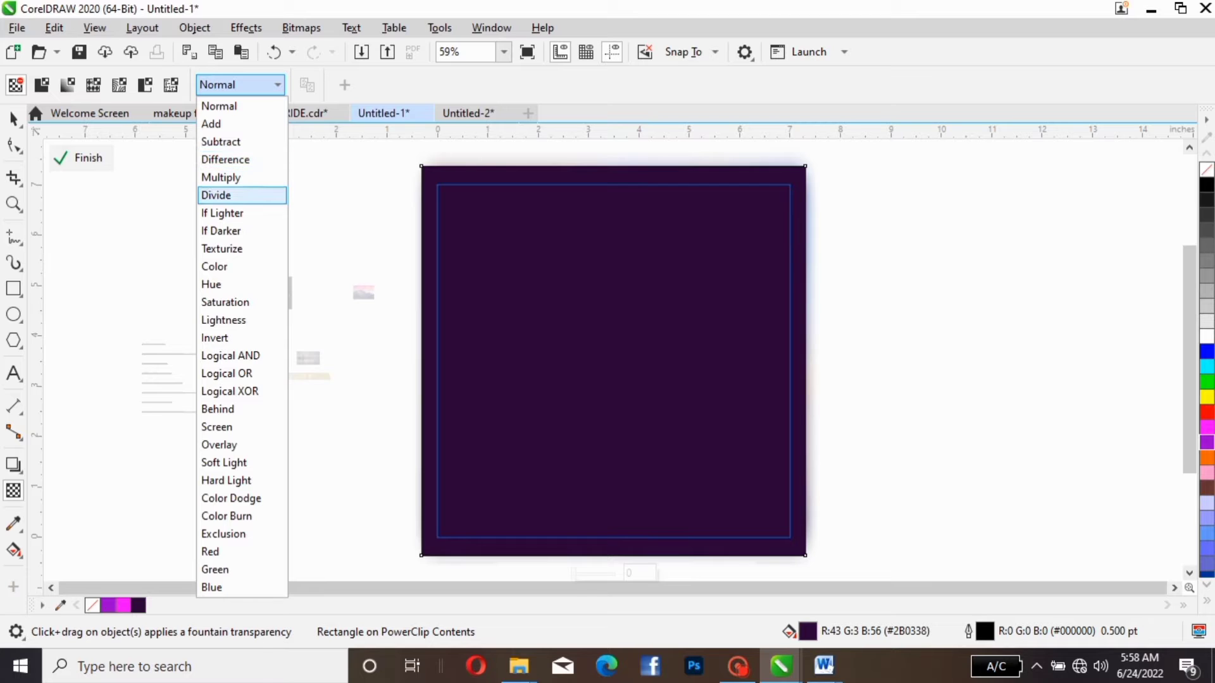
{"action": "left_click", "coordinate": [216, 195]}
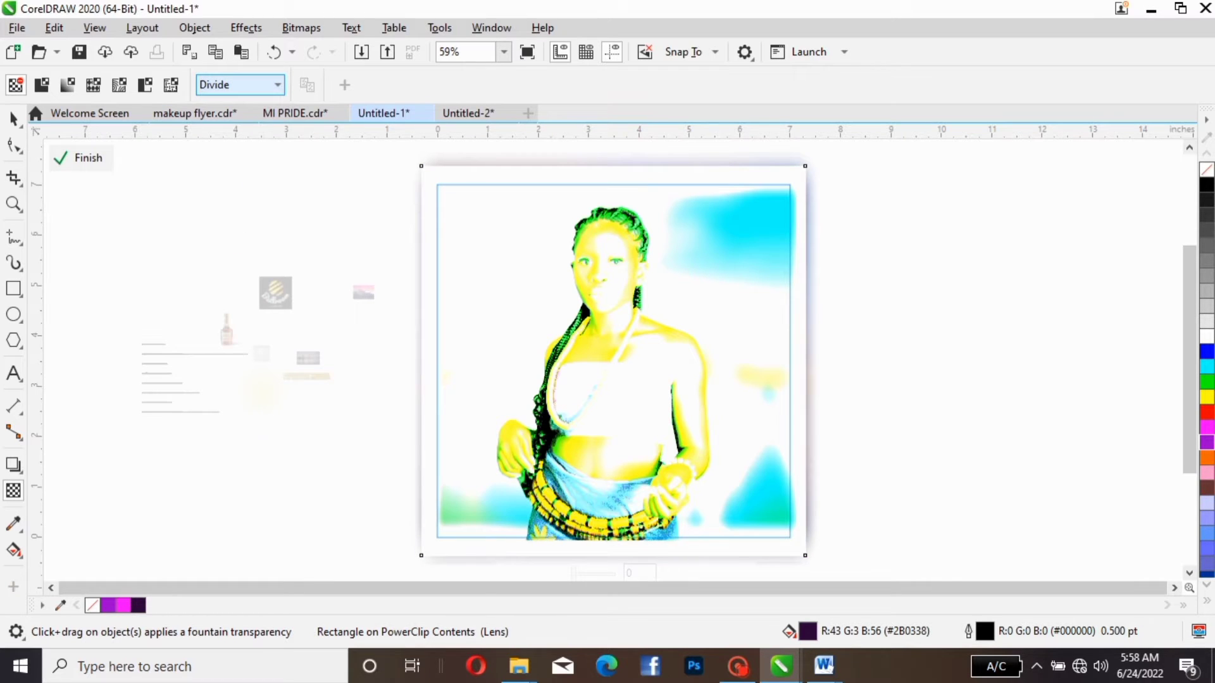
{"action": "left_click", "coordinate": [241, 85]}
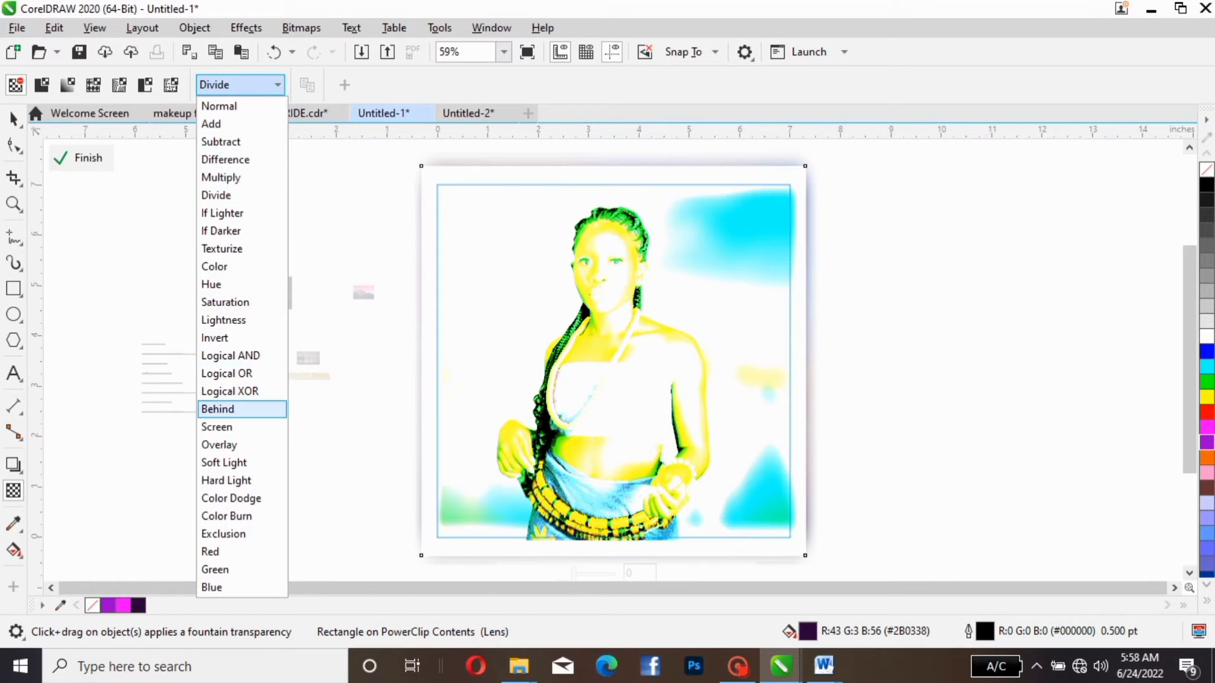
{"action": "left_click", "coordinate": [216, 427]}
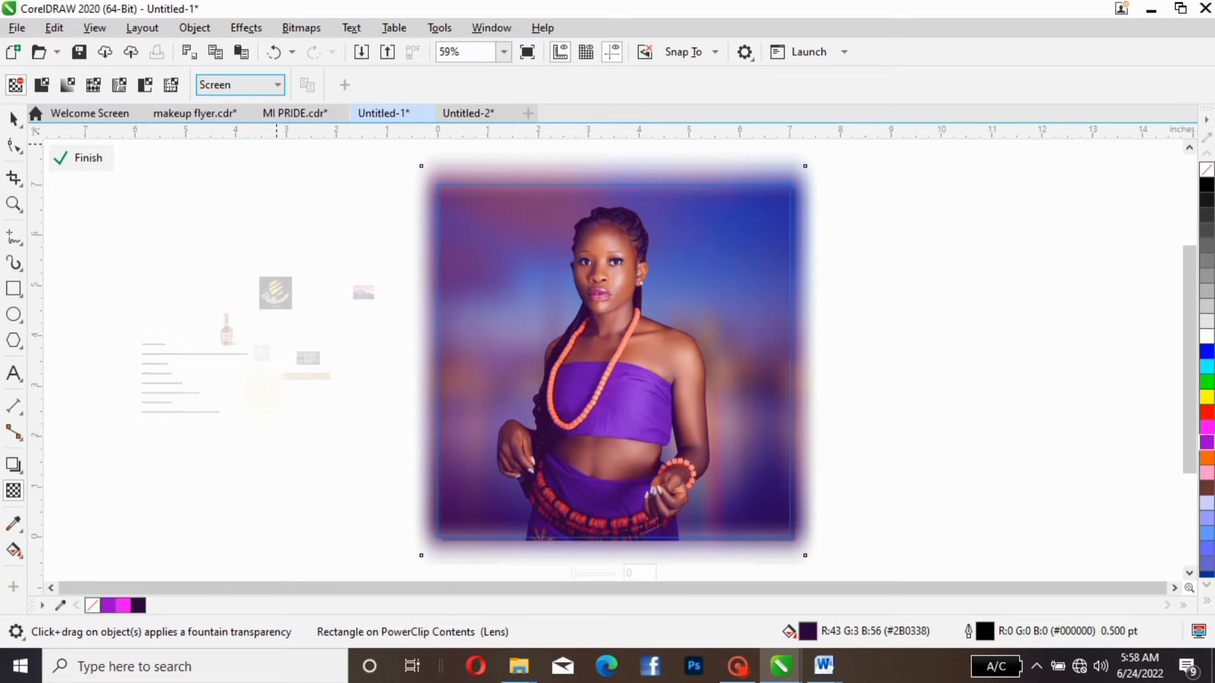
- Set the dark purple rectangle's transparency merge mode to Overlay, comparing it once more with Screen
{"action": "left_click", "coordinate": [240, 85]}
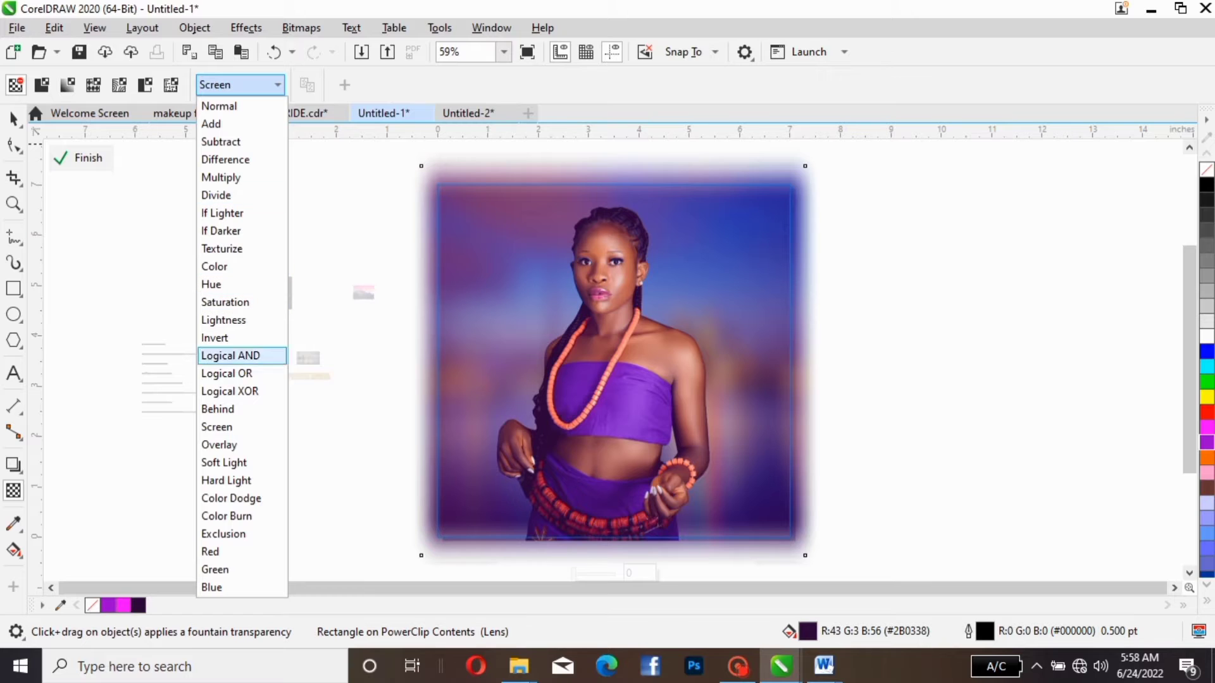
{"action": "left_click", "coordinate": [218, 445]}
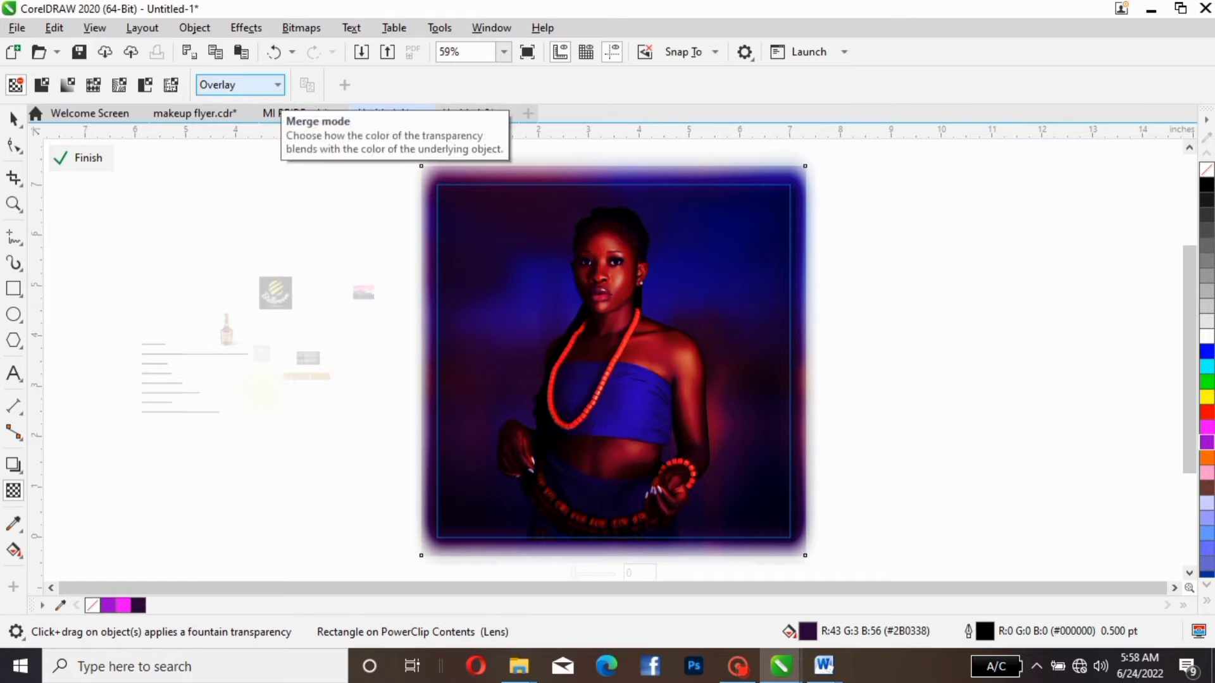
{"action": "left_click", "coordinate": [276, 85]}
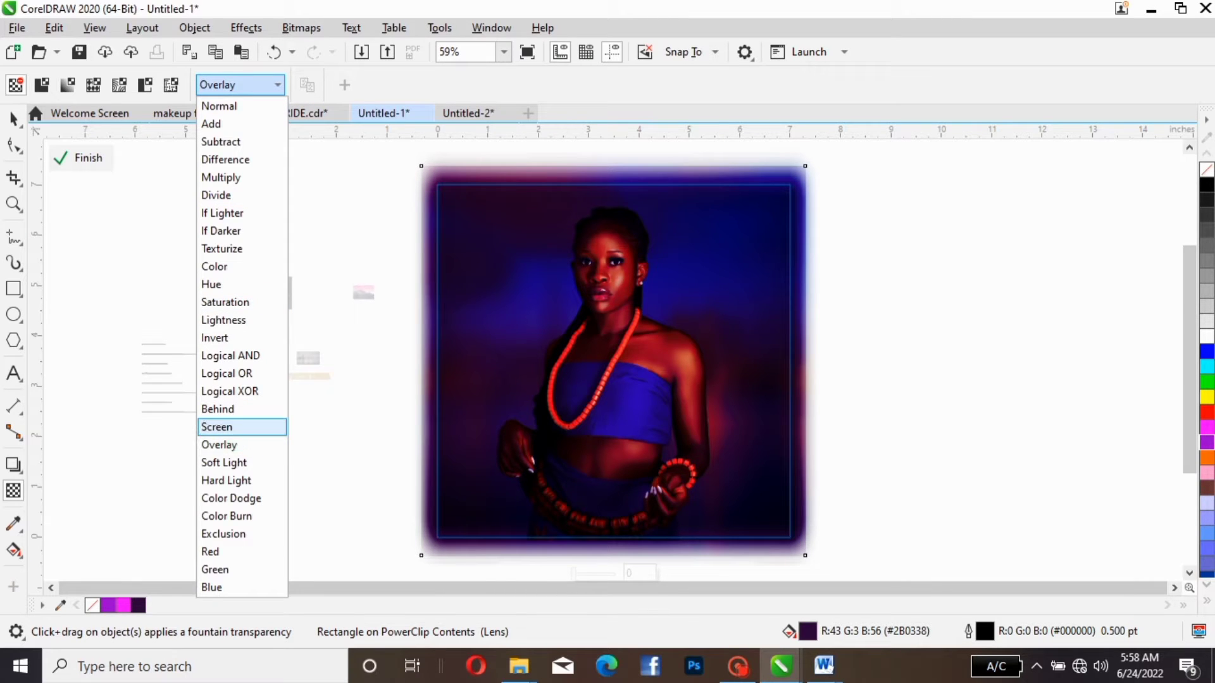
{"action": "left_click", "coordinate": [241, 427]}
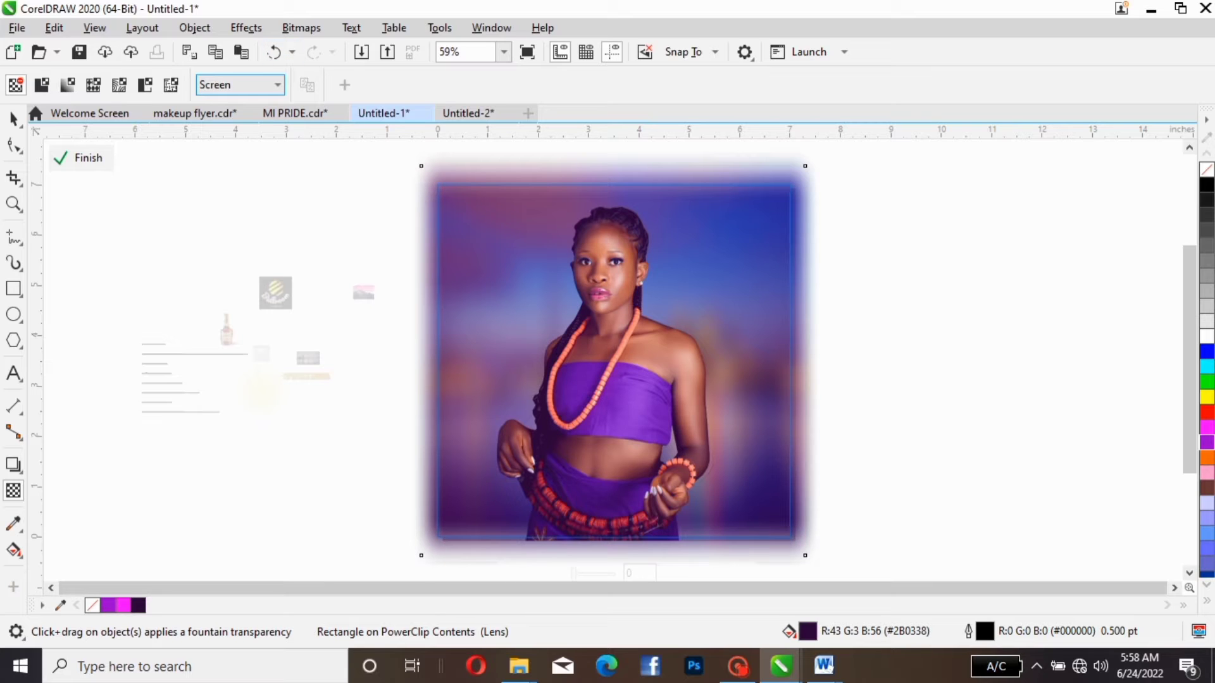
{"action": "left_click", "coordinate": [276, 85]}
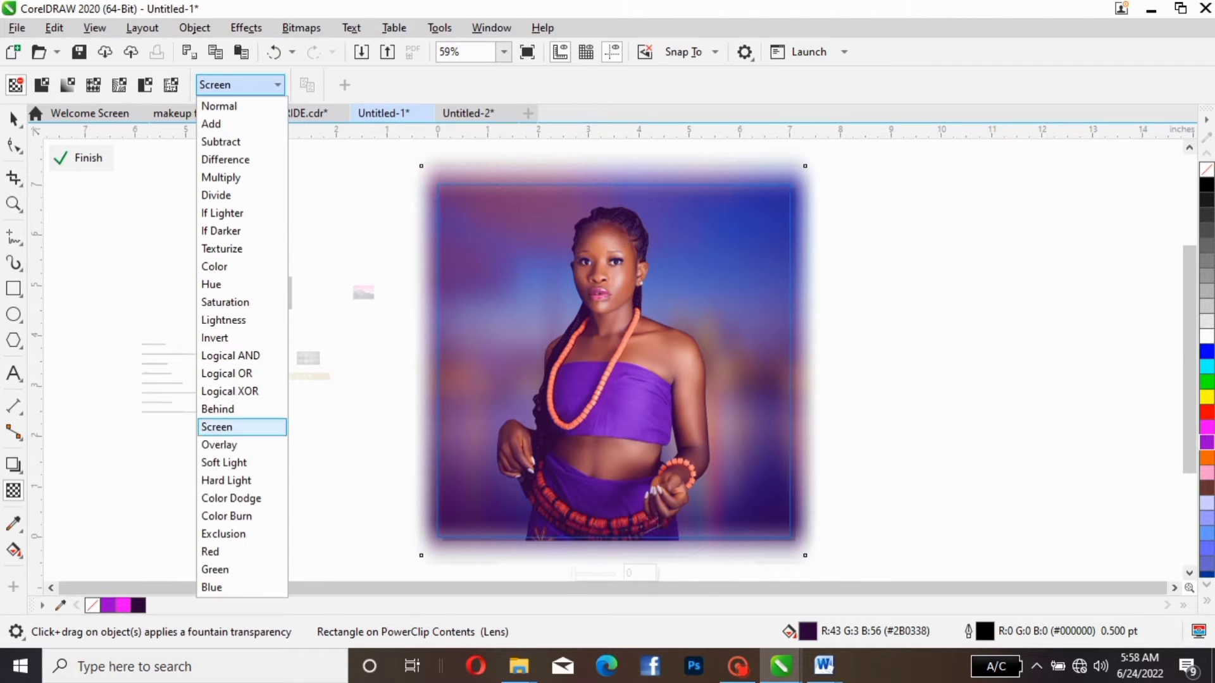
{"action": "left_click", "coordinate": [242, 445]}
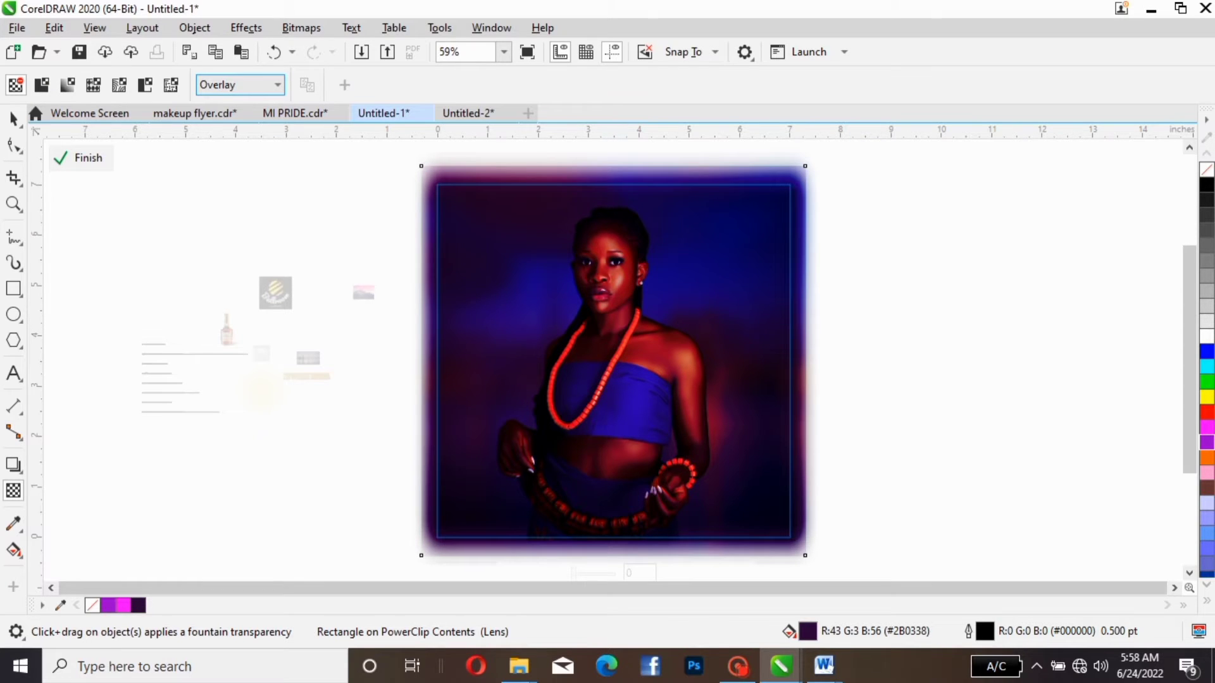
- Bring the woman photo in front of the purple overlay and finish editing the PowerClip contents
{"action": "left_click", "coordinate": [13, 118]}
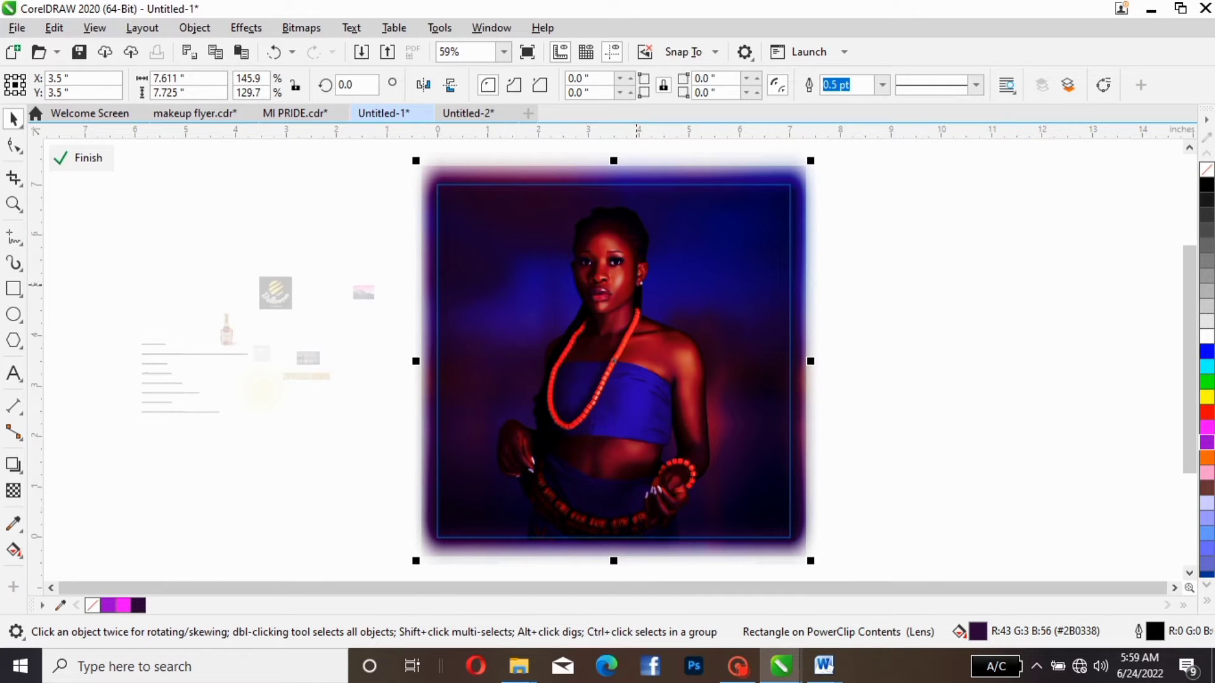
{"action": "left_click", "coordinate": [670, 288]}
{"action": "key", "text": "Escape"}
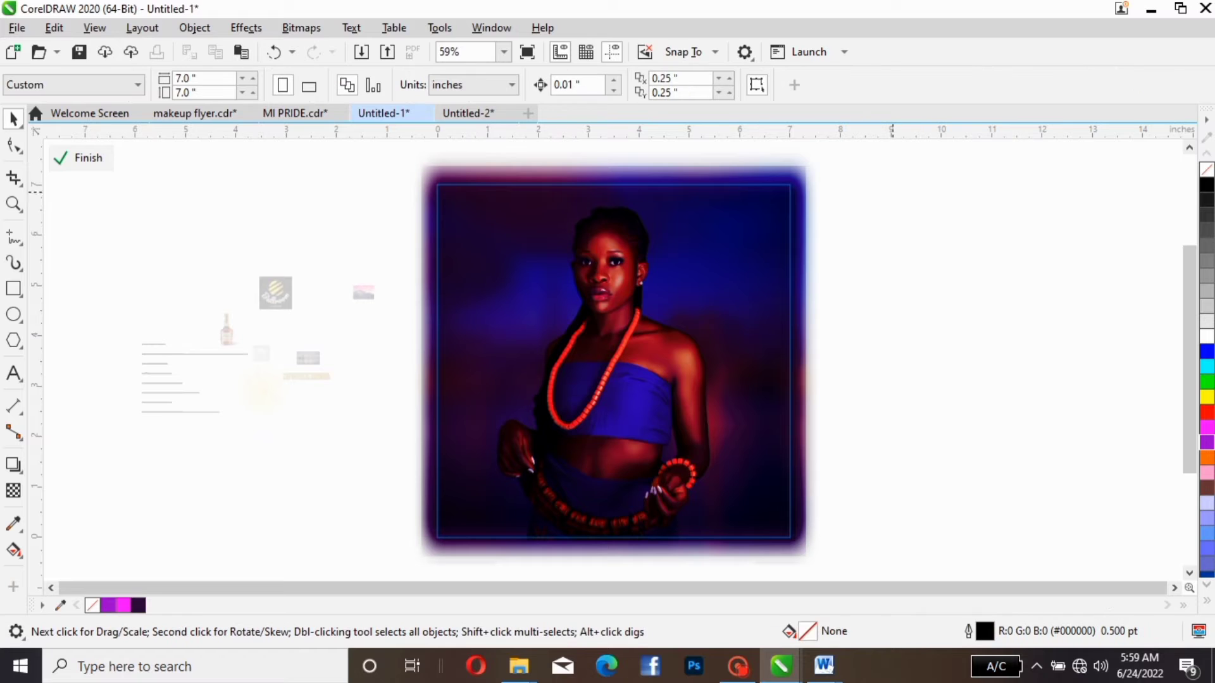
{"action": "left_click_drag", "start_coordinate": [893, 180], "coordinate": [443, 570]}
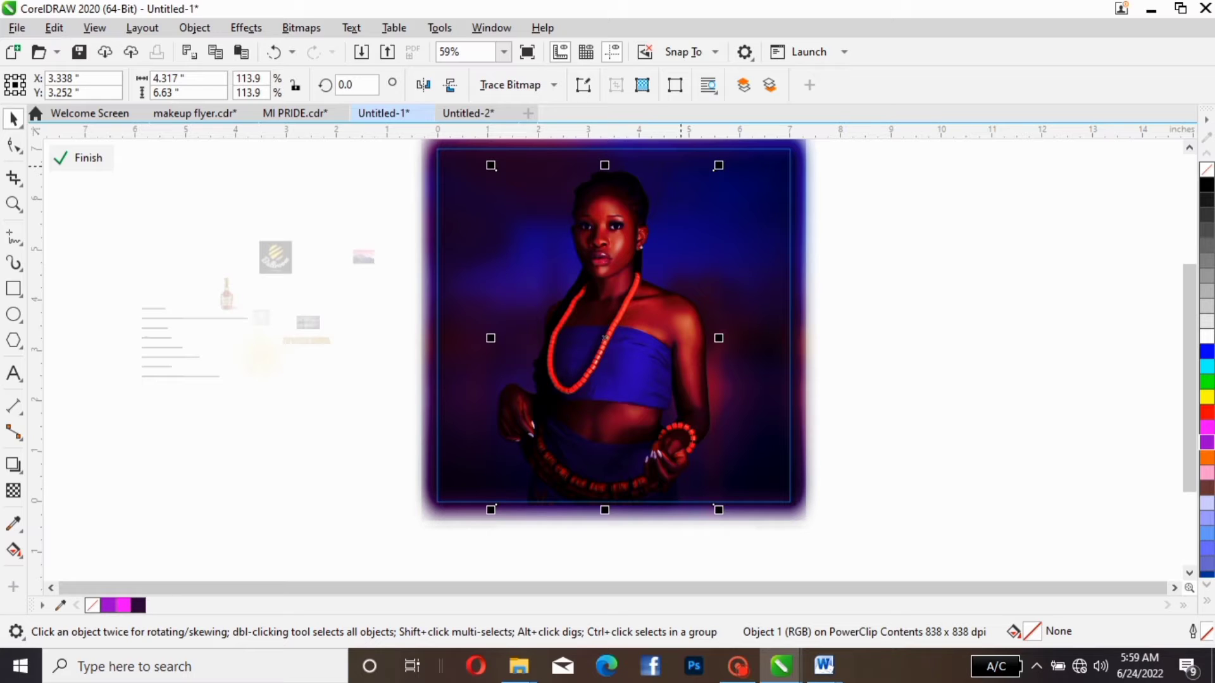
{"action": "key", "text": "shift+Page_Up"}
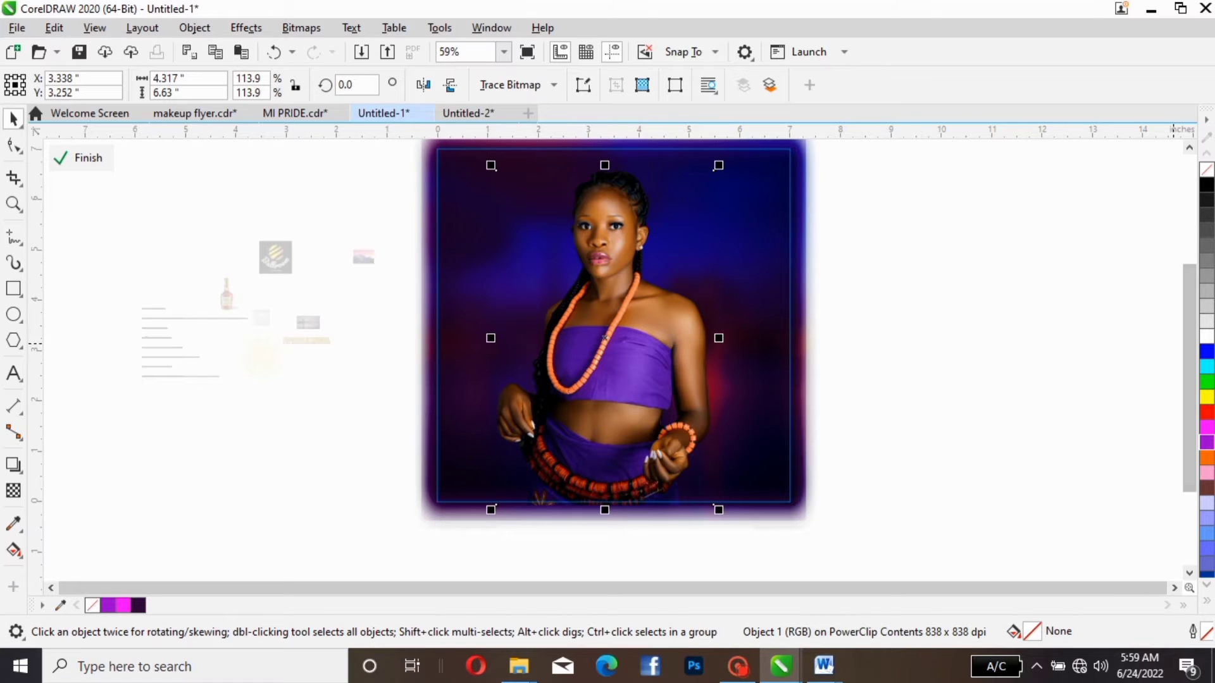
{"action": "scroll", "coordinate": [1188, 347], "scroll_direction": "up", "scroll_amount": 1}
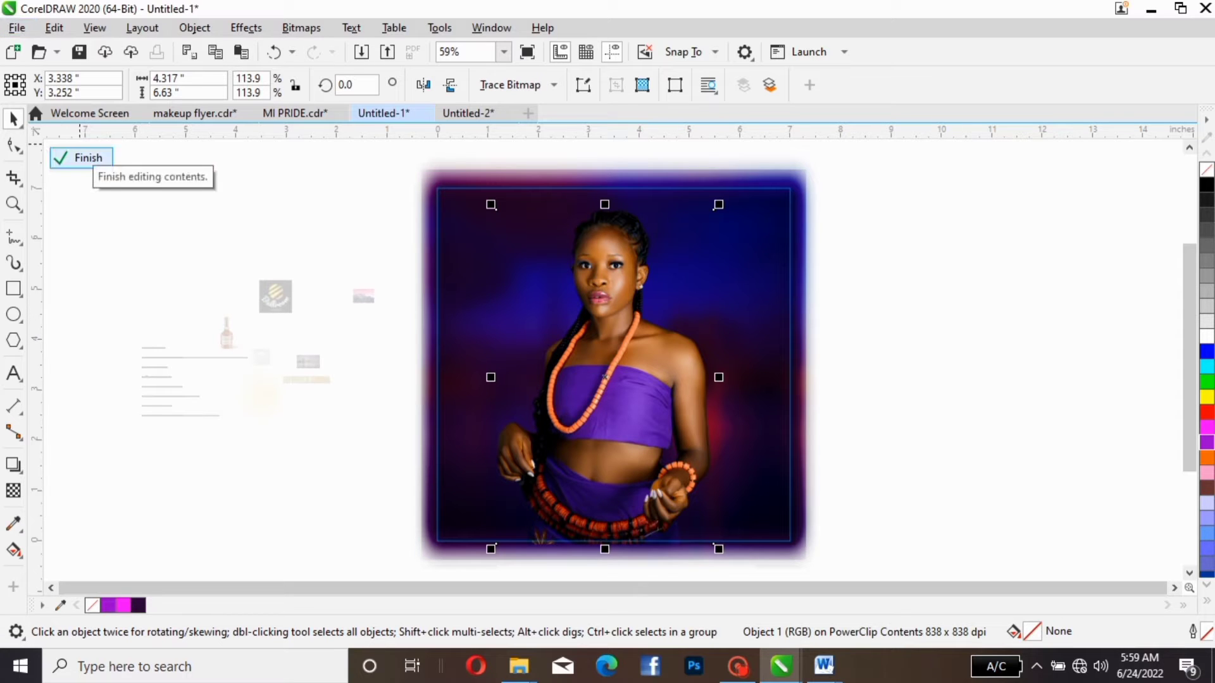
{"action": "left_click", "coordinate": [83, 158]}
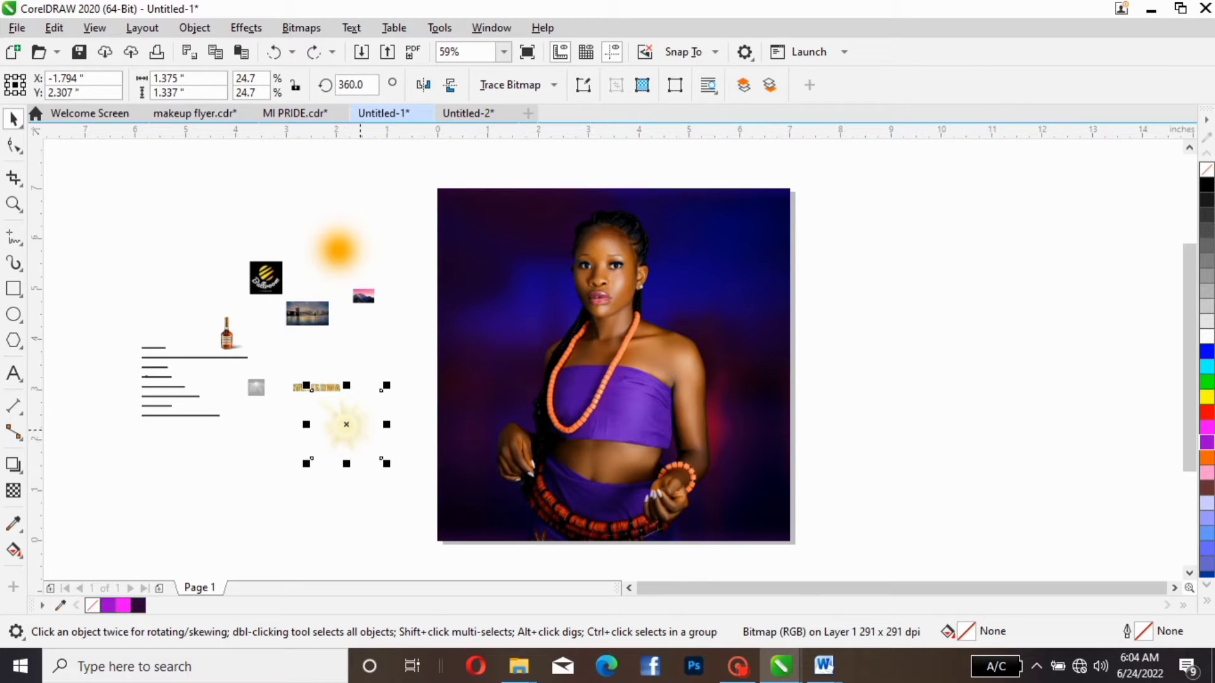
- Move the pale star flare above the orange glow beside the page and PowerClip it inside the flyer frame
{"action": "left_click_drag", "start_coordinate": [346, 425], "coordinate": [373, 365]}
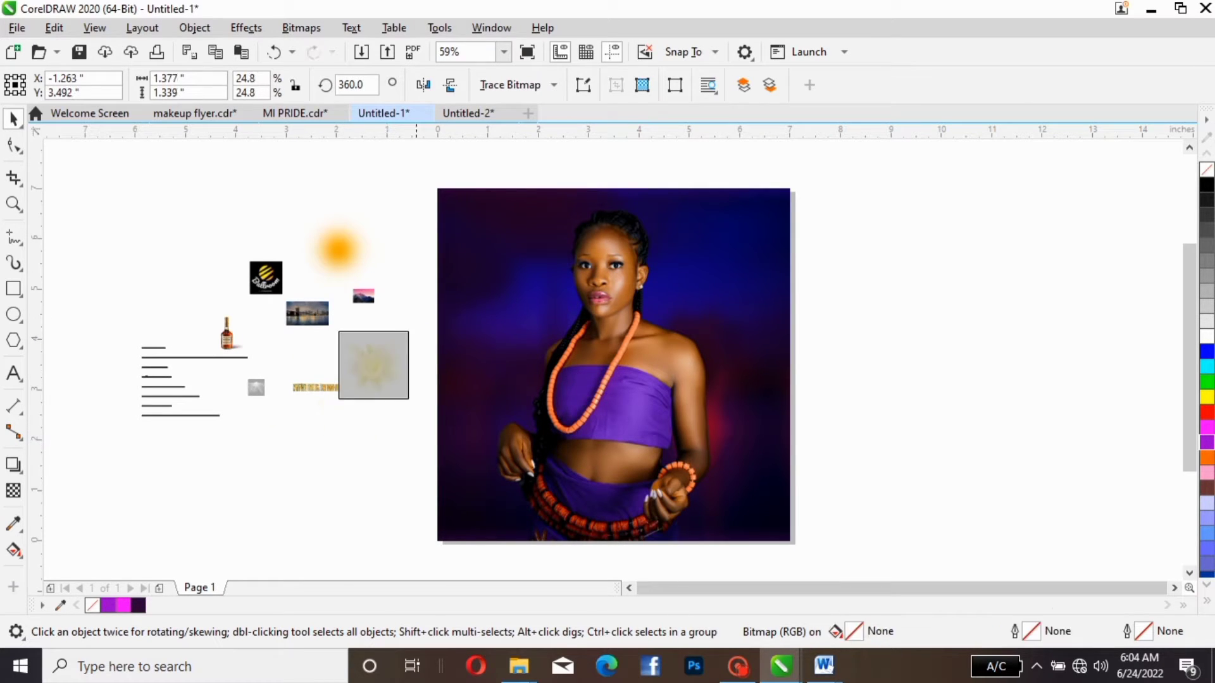
{"action": "left_click_drag", "start_coordinate": [392, 350], "coordinate": [388, 156]}
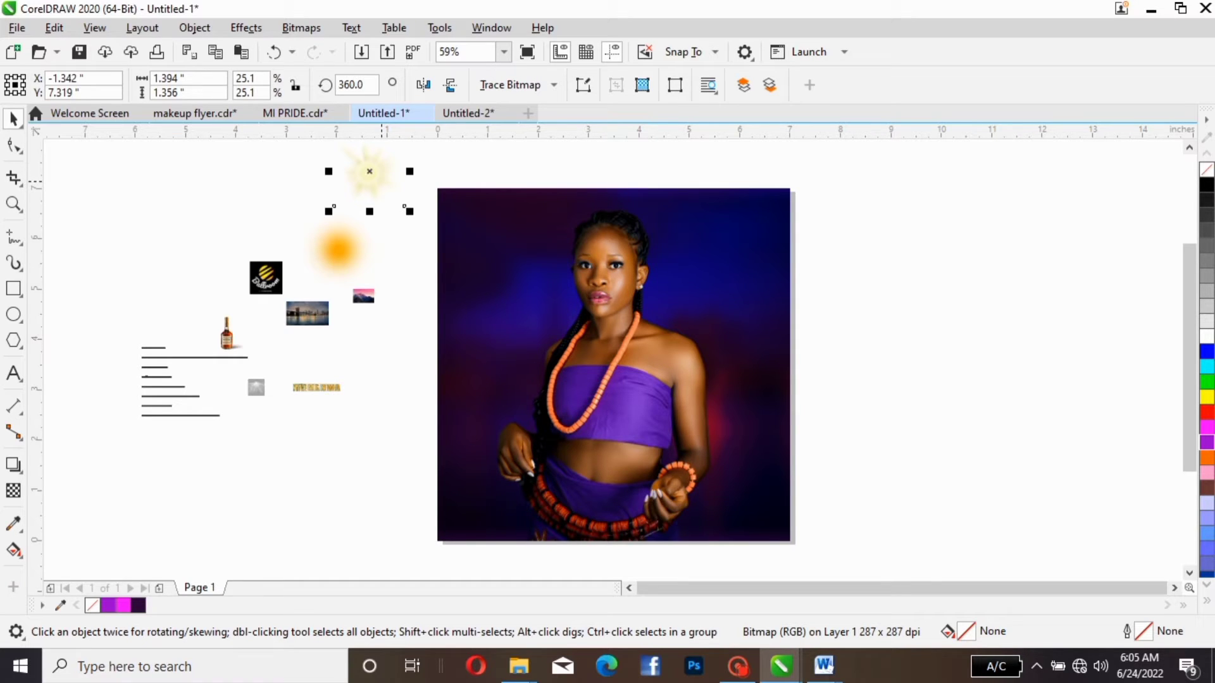
{"action": "right_click", "coordinate": [382, 190]}
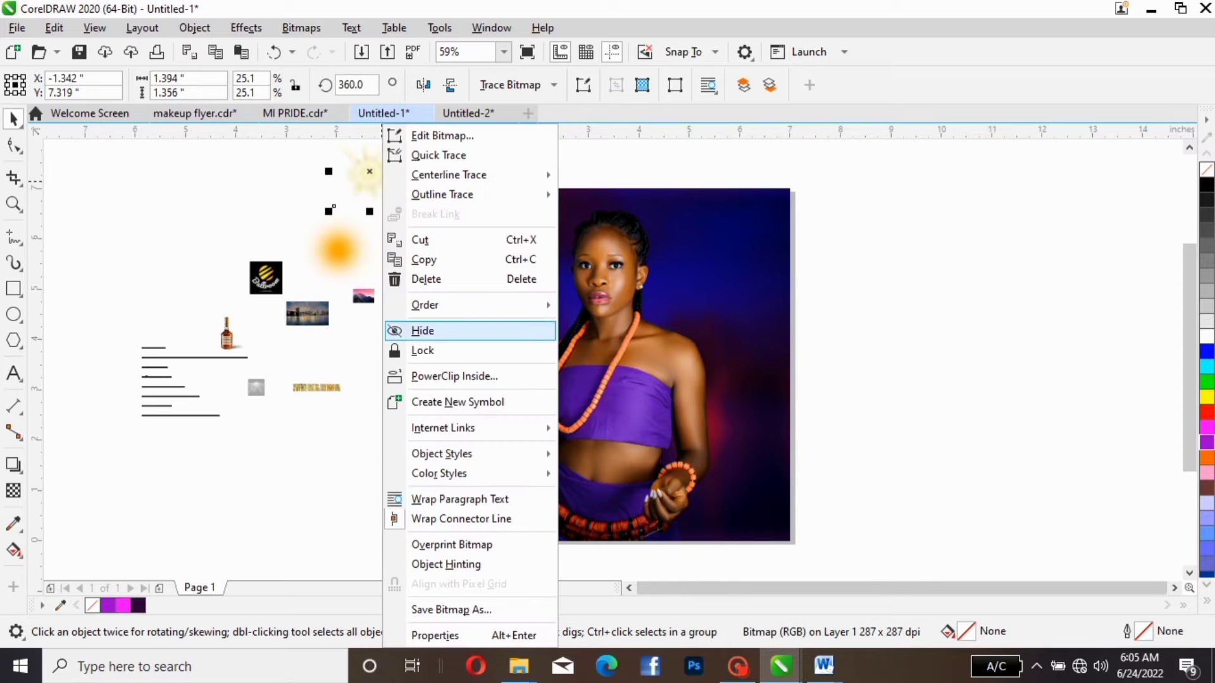
{"action": "left_click", "coordinate": [438, 376]}
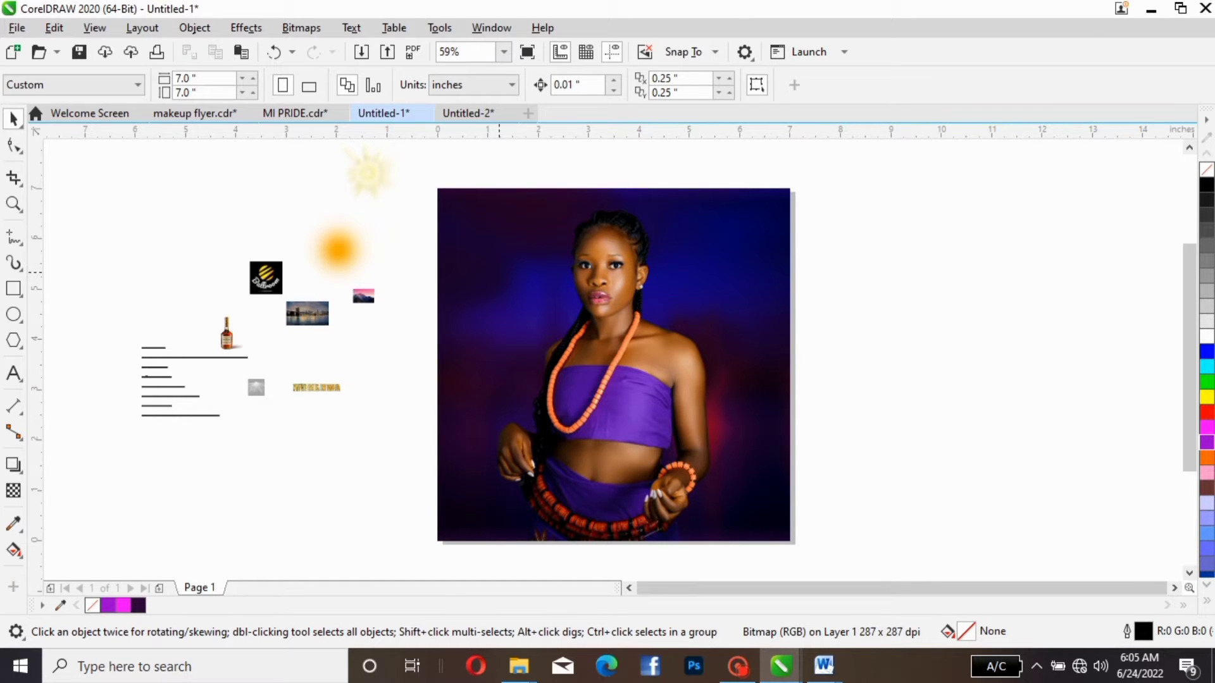
{"action": "left_click", "coordinate": [499, 272]}
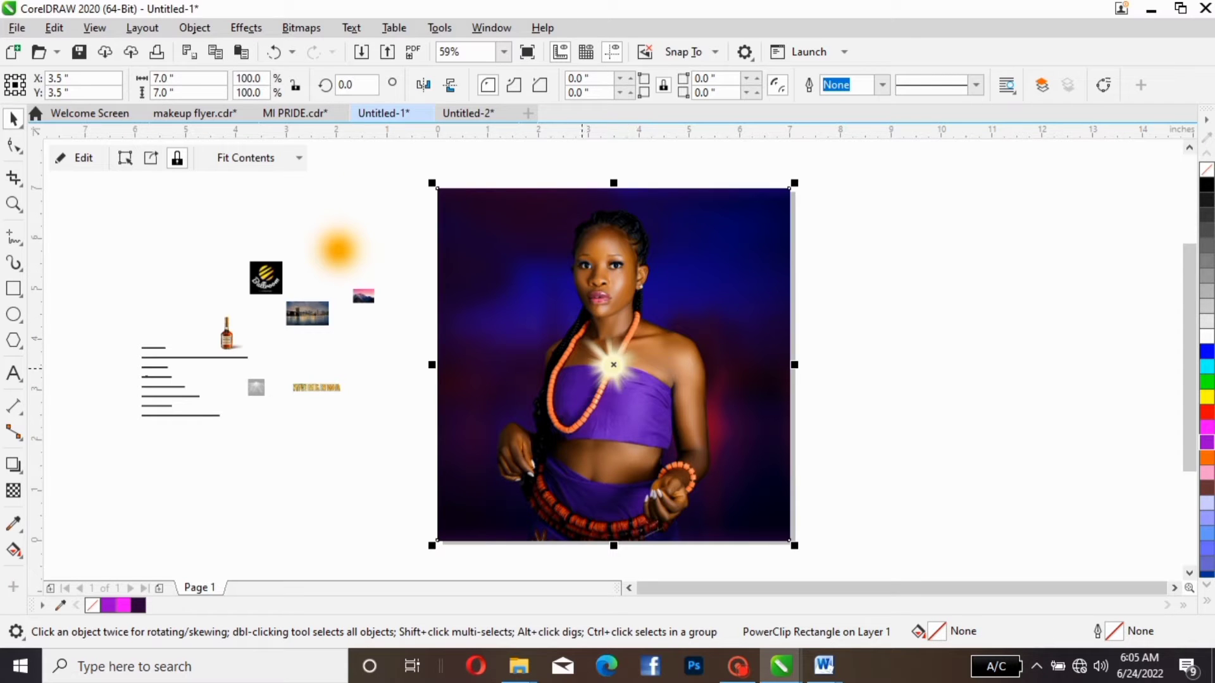
- PowerClip the orange glow and the small city skyline picture inside the flyer frame
{"action": "left_click", "coordinate": [345, 260]}
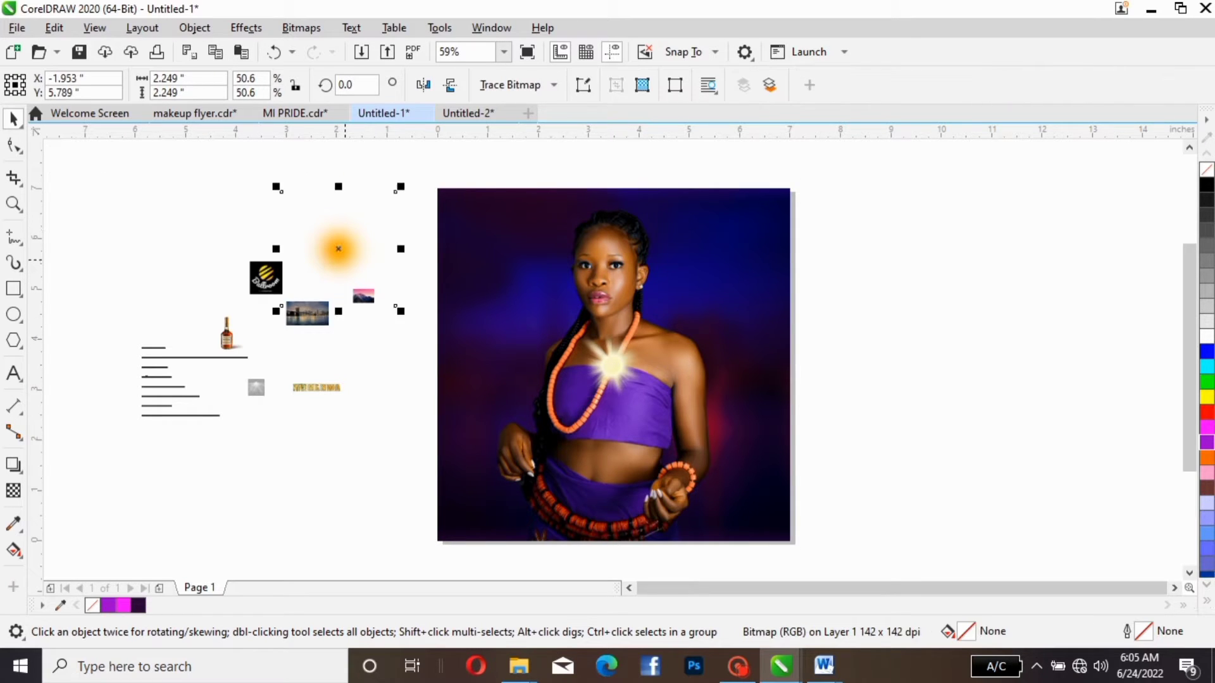
{"action": "right_click", "coordinate": [346, 258]}
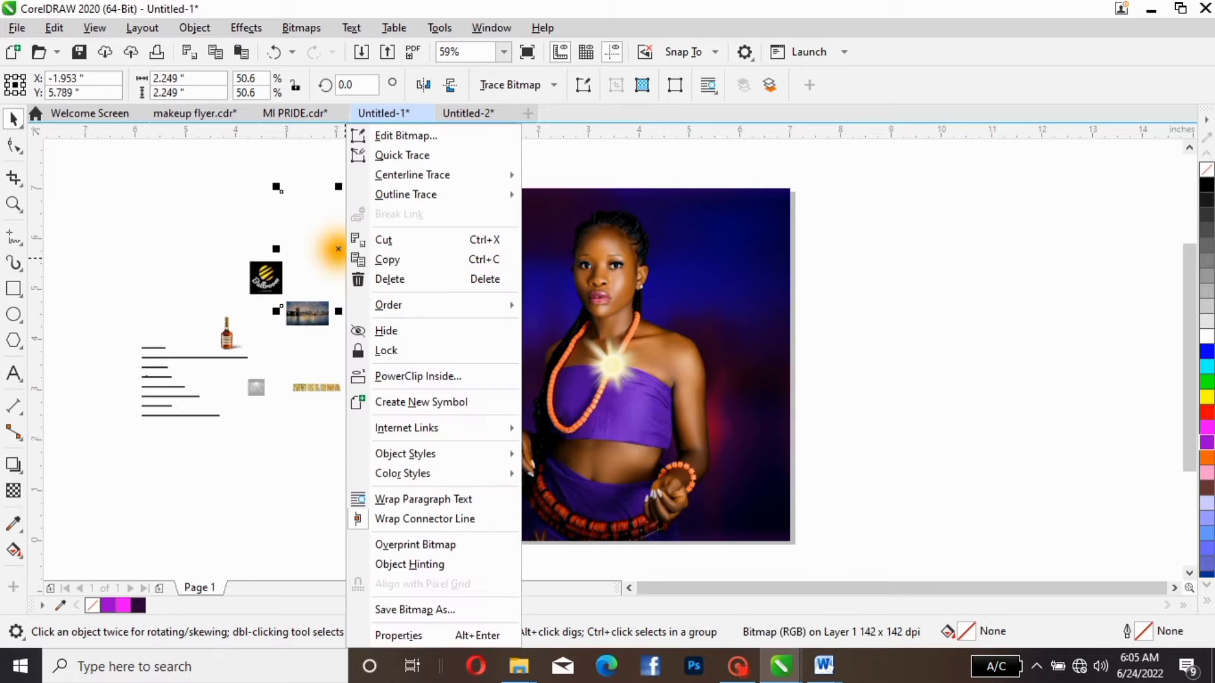
{"action": "left_click", "coordinate": [417, 377]}
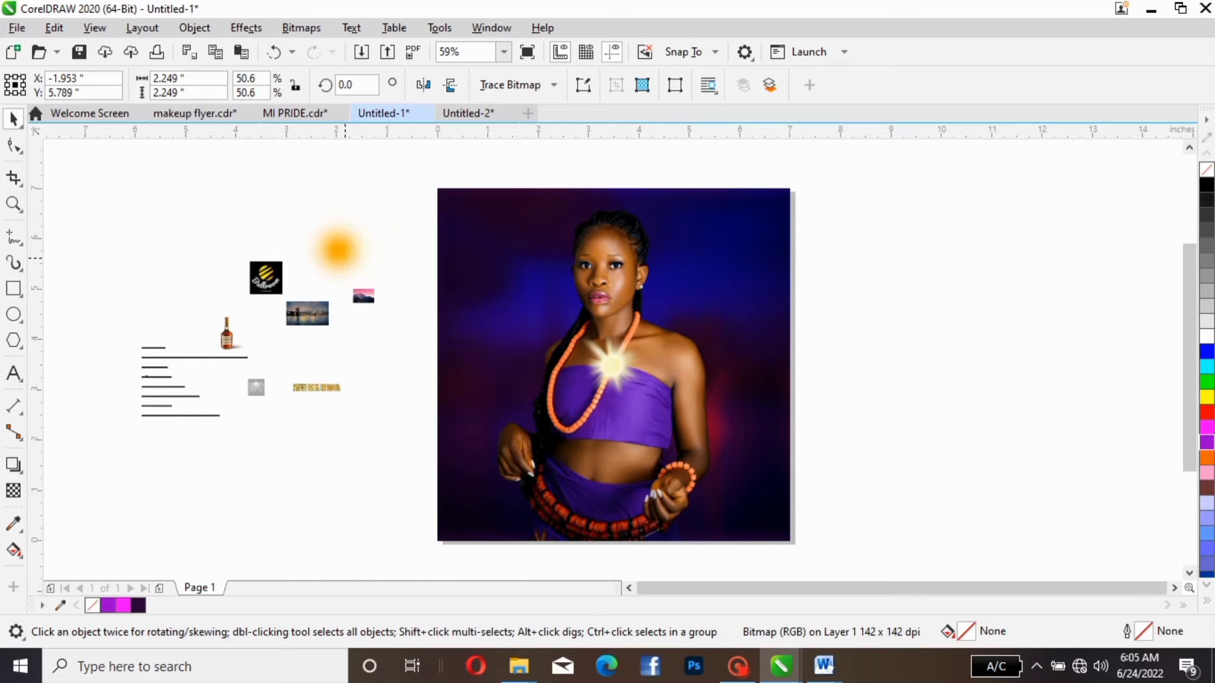
{"action": "left_click", "coordinate": [535, 299]}
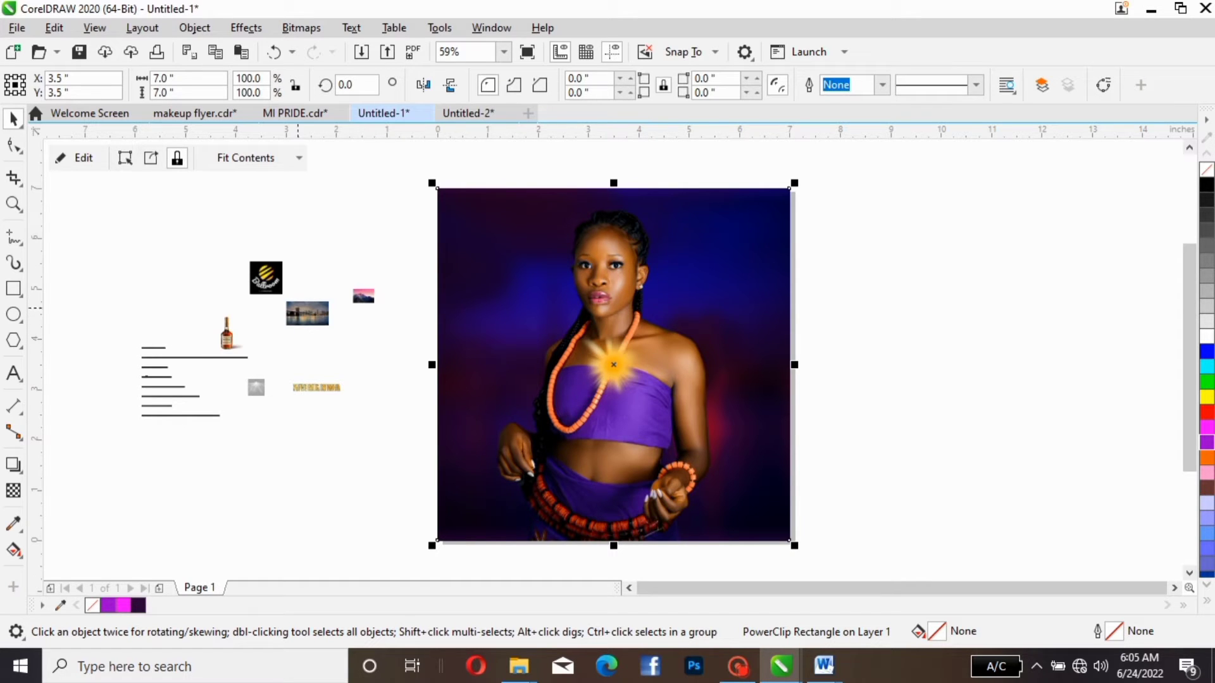
{"action": "left_click", "coordinate": [305, 313]}
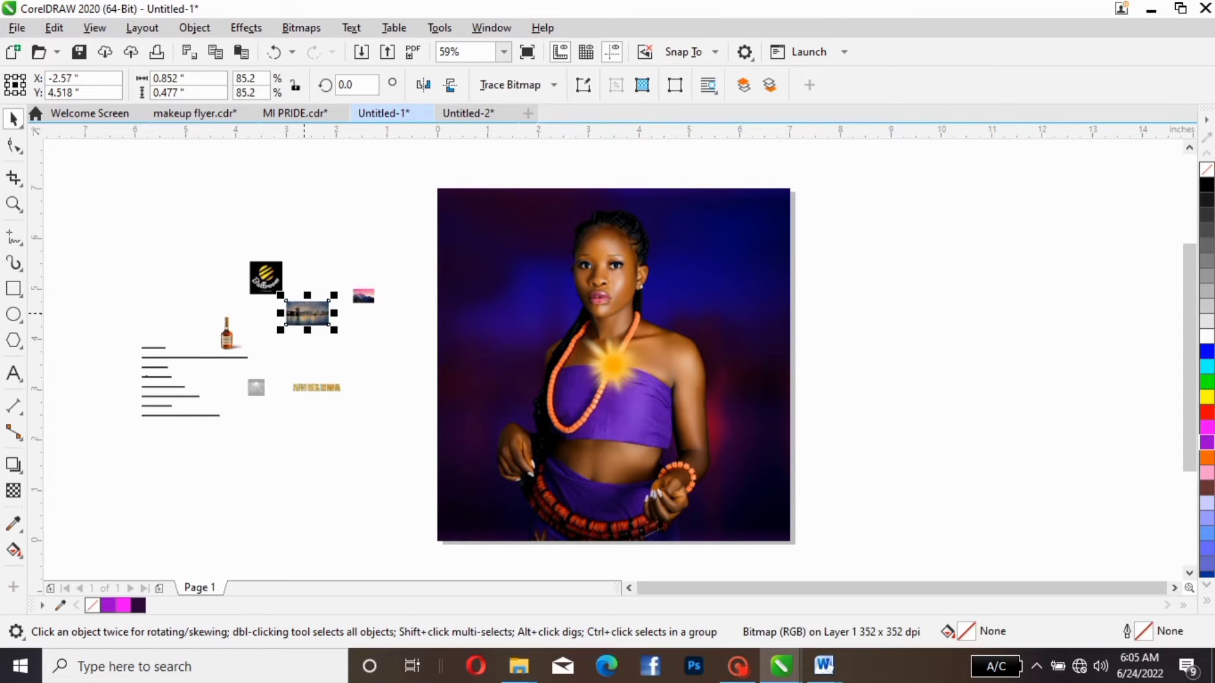
{"action": "right_click", "coordinate": [305, 313]}
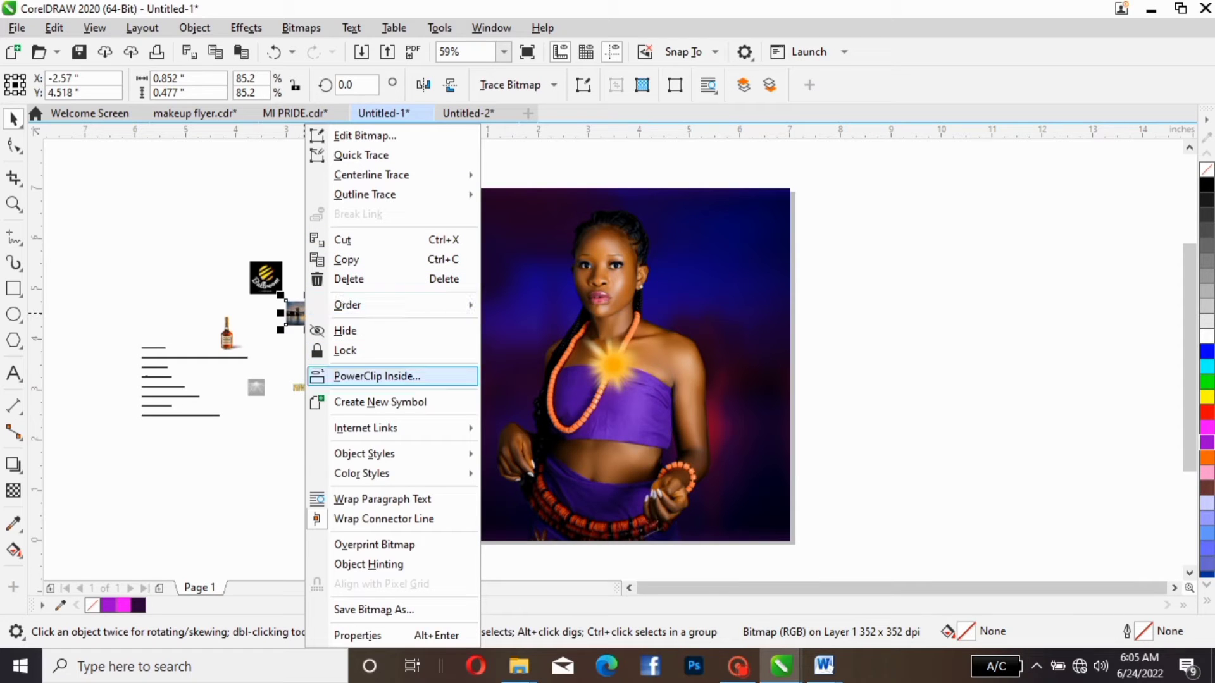
{"action": "left_click", "coordinate": [377, 376]}
{"action": "left_click", "coordinate": [633, 317]}
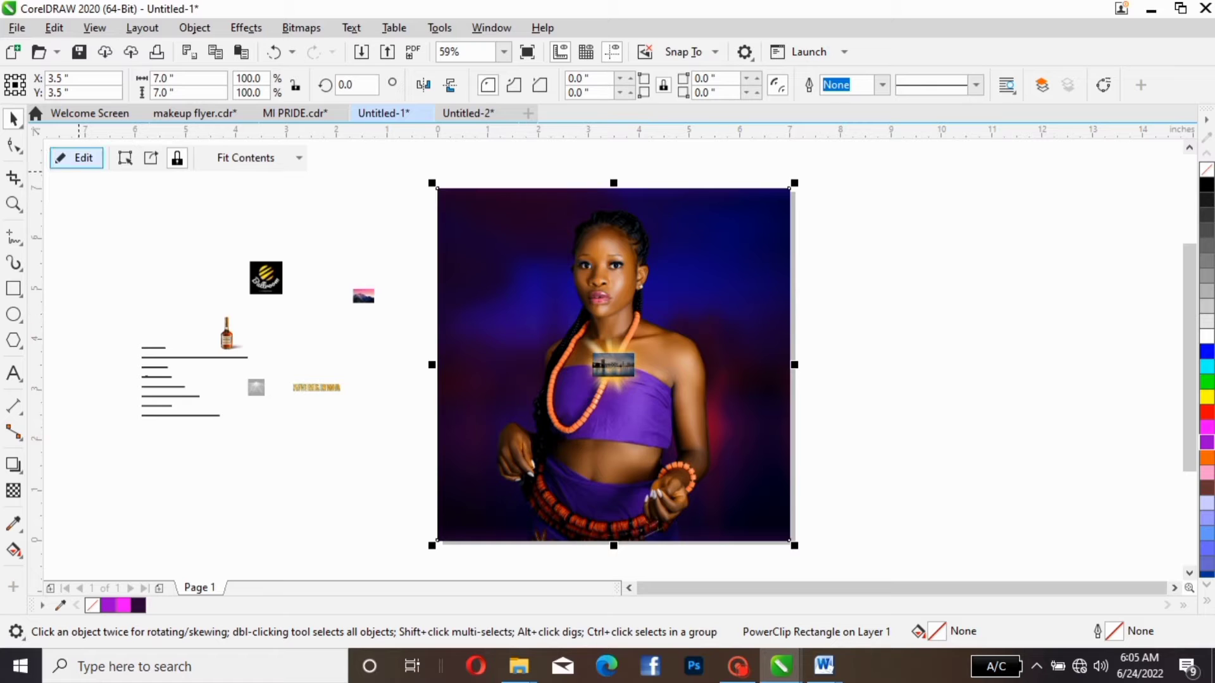
- Open the PowerClip contents for editing and spread the skyline, orange glow and star flare onto the empty area to the right of the page
{"action": "left_click", "coordinate": [76, 157]}
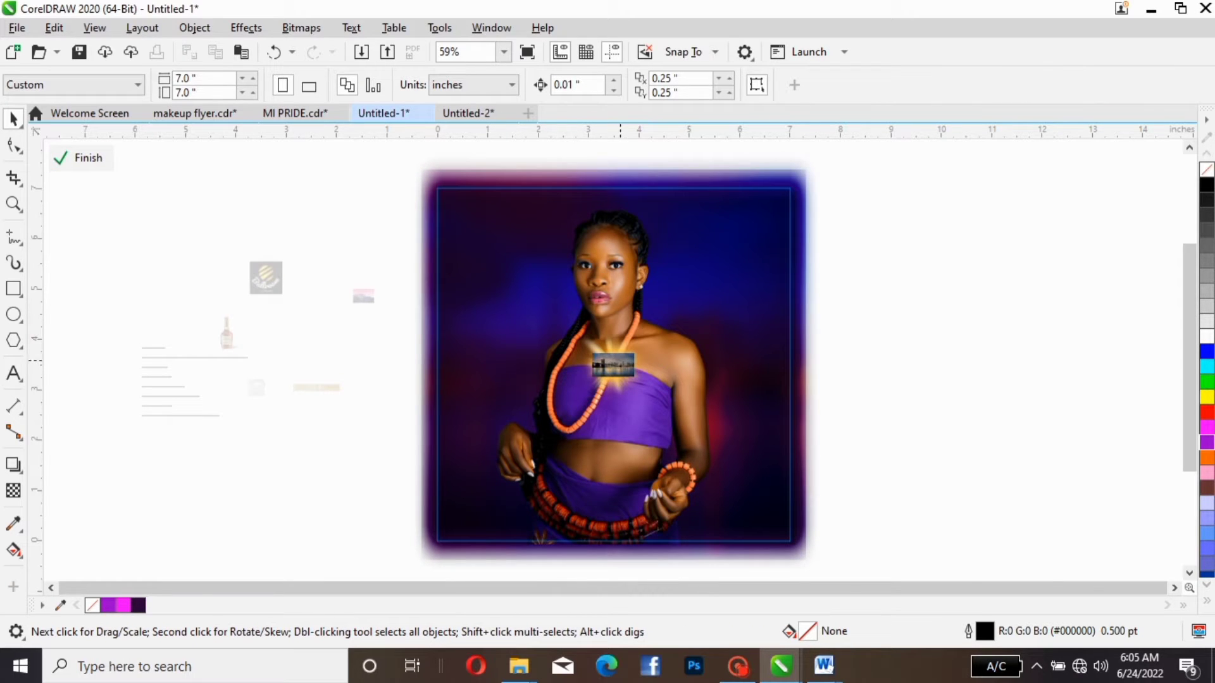
{"action": "left_click", "coordinate": [617, 364]}
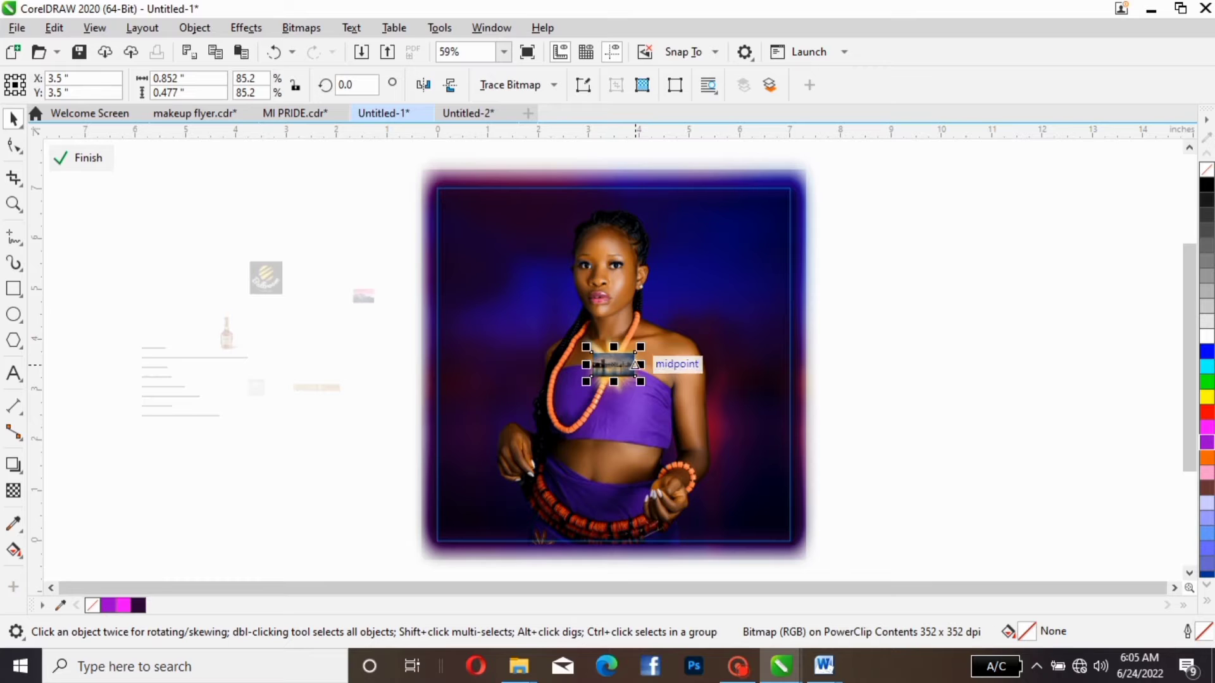
{"action": "left_click_drag", "start_coordinate": [634, 364], "coordinate": [993, 290]}
{"action": "left_click", "coordinate": [612, 365]}
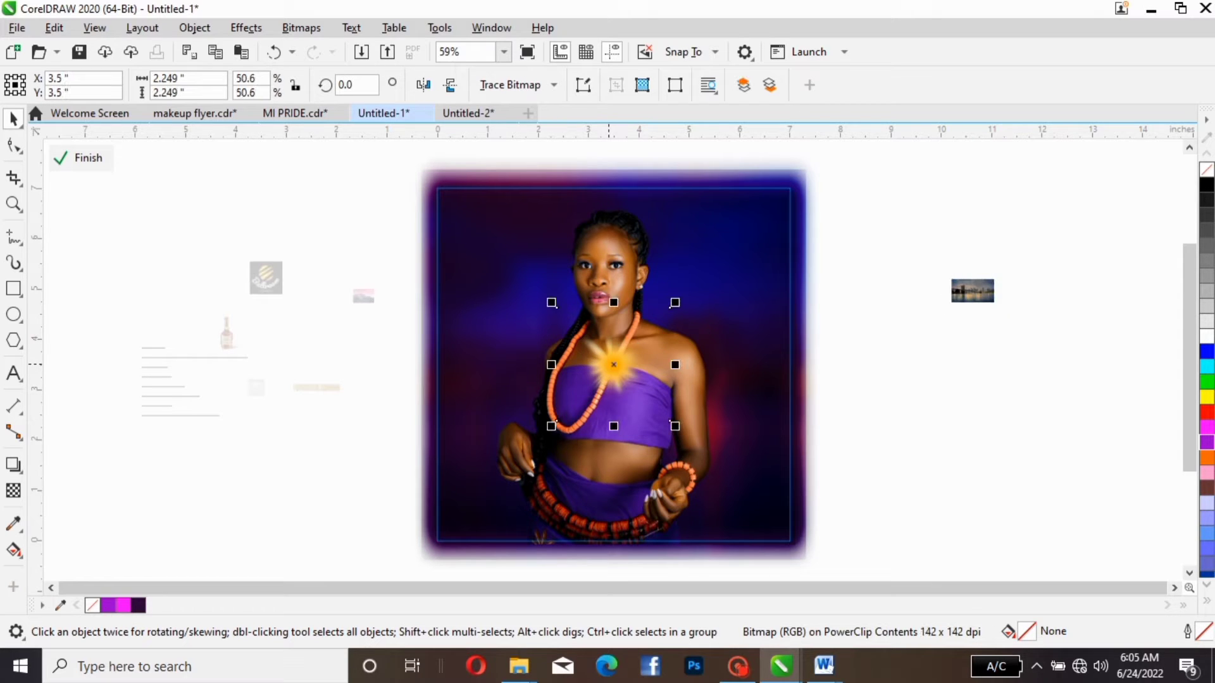
{"action": "left_click_drag", "start_coordinate": [612, 365], "coordinate": [889, 386]}
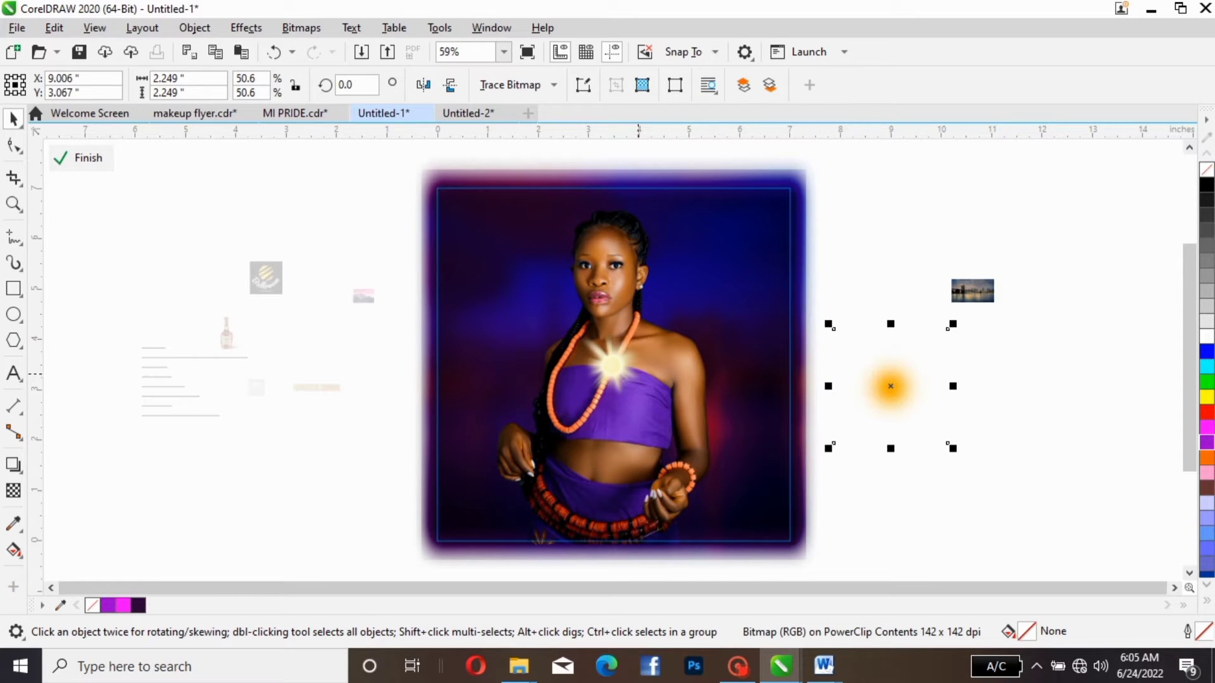
{"action": "left_click", "coordinate": [612, 365]}
{"action": "left_click_drag", "start_coordinate": [612, 365], "coordinate": [857, 242]}
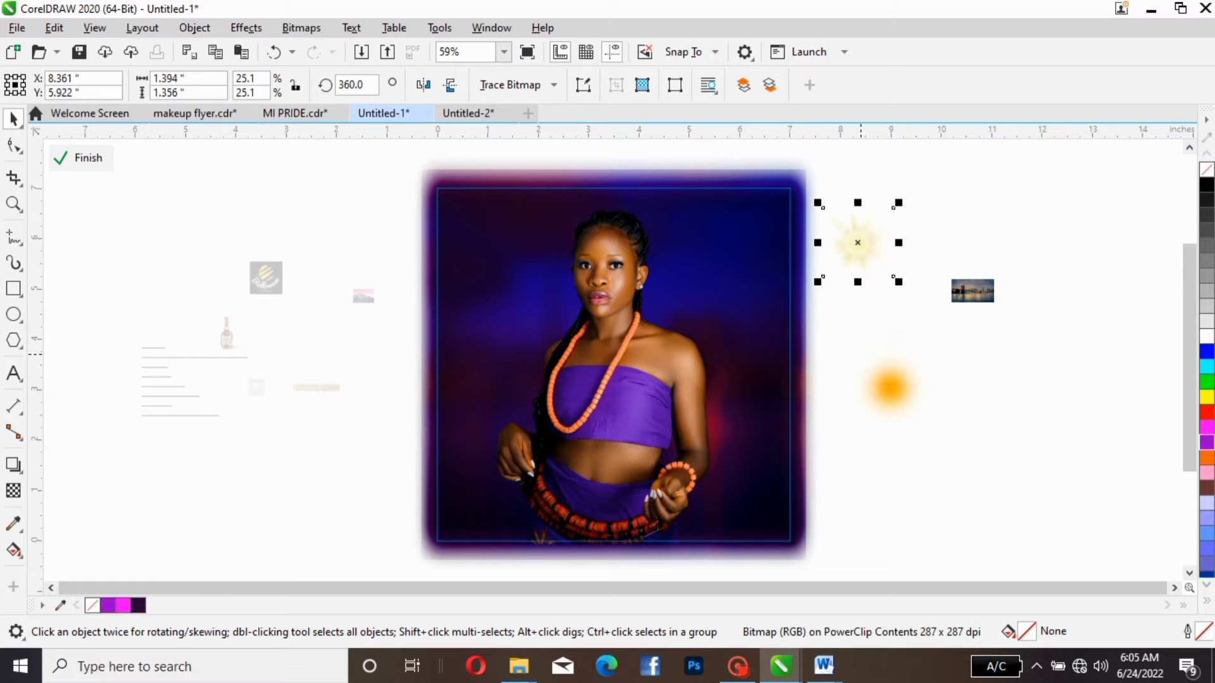
- Place the star flare over the flyer and stretch it into a thin horizontal streak about 5.52 × 0.175 in
{"action": "left_click", "coordinate": [857, 243]}
{"action": "left_click", "coordinate": [857, 242]}
{"action": "left_click_drag", "start_coordinate": [858, 242], "coordinate": [483, 313]}
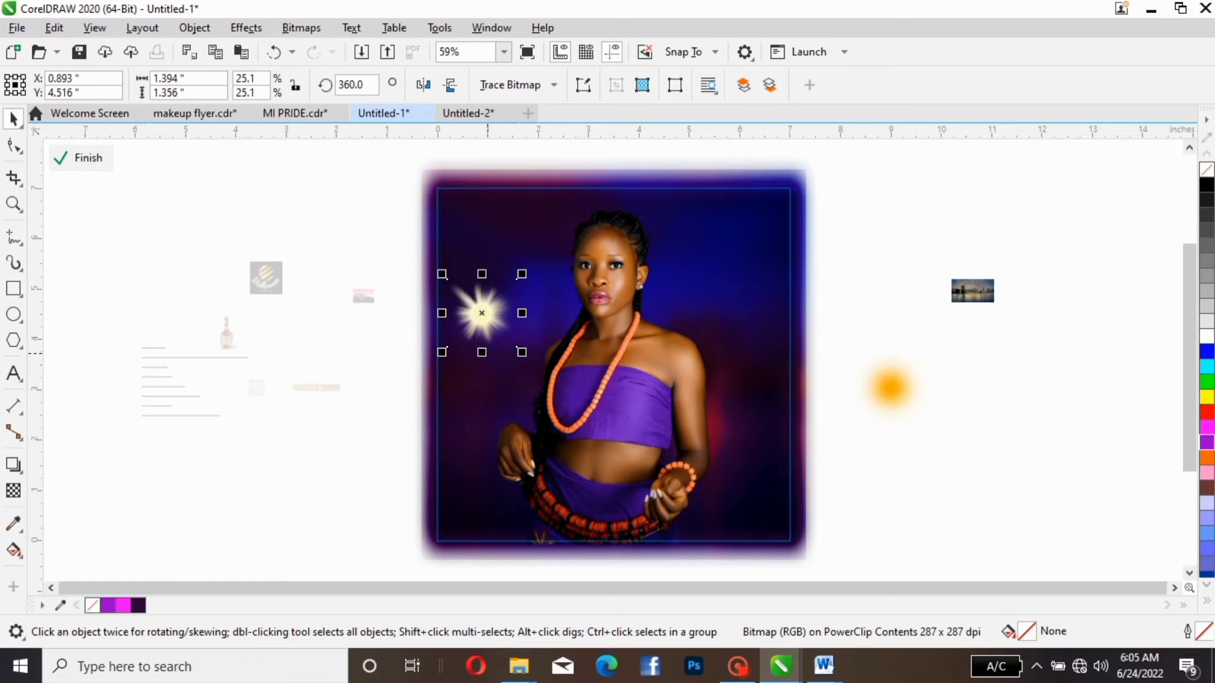
{"action": "mouse_move", "coordinate": [484, 353]}
{"action": "left_mouse_down"}
{"action": "mouse_move", "coordinate": [485, 307]}
{"action": "mouse_move", "coordinate": [730, 281]}
{"action": "left_mouse_up"}
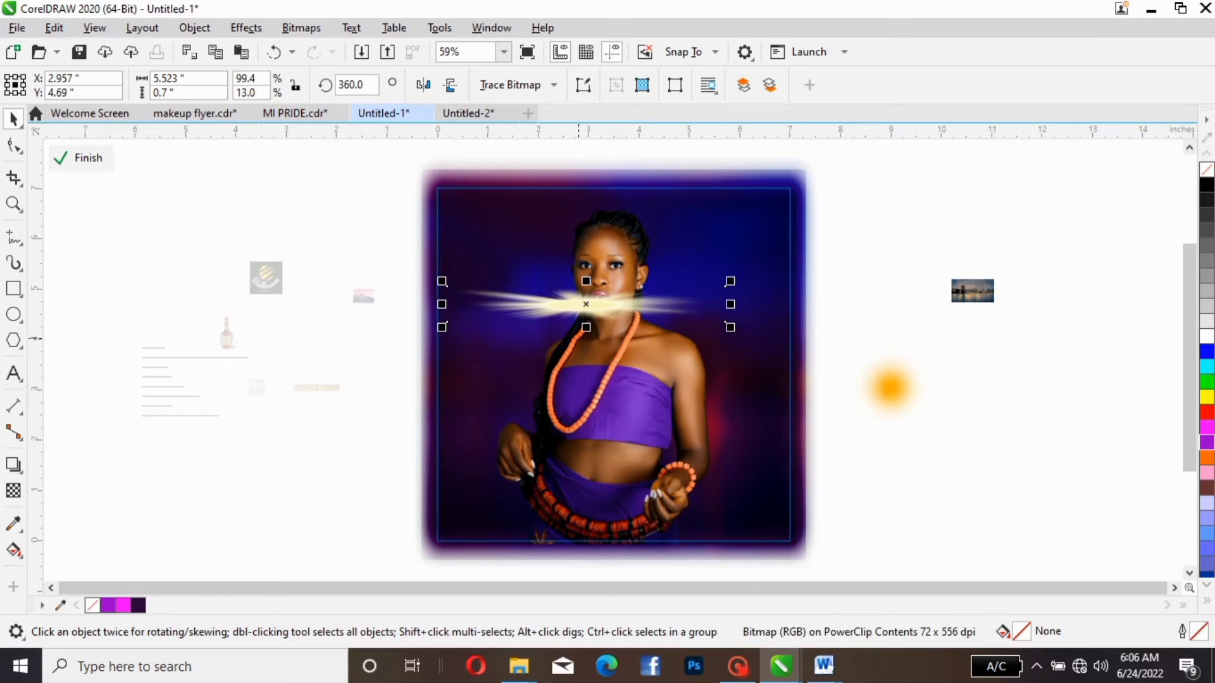
{"action": "left_click_drag", "start_coordinate": [585, 328], "coordinate": [586, 291]}
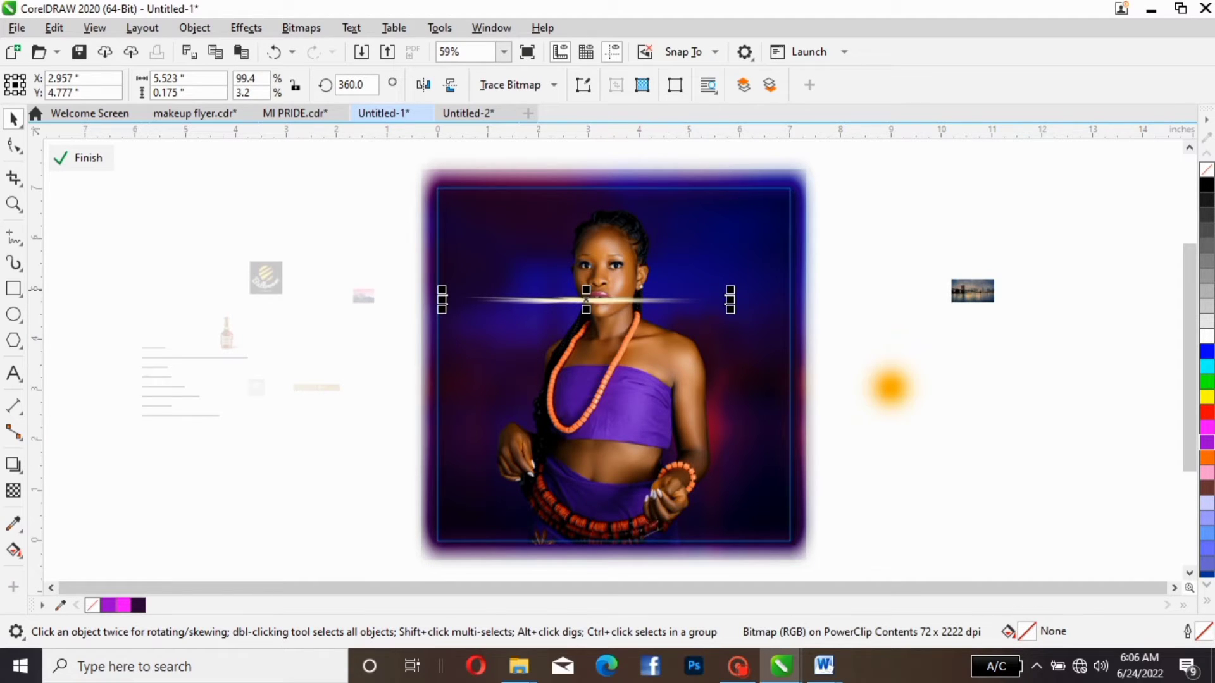
- Rotate the thin light streak about its center to about 328.6° so that it slopes down to the right
{"action": "left_click", "coordinate": [586, 300]}
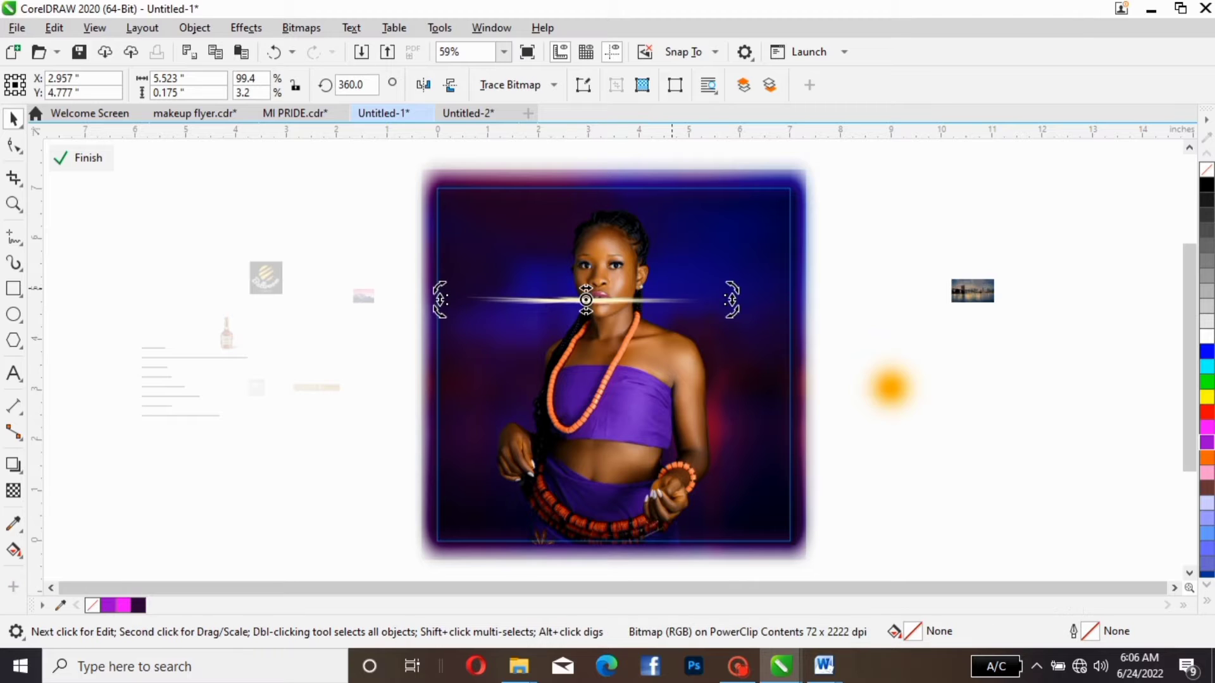
{"action": "left_click_drag", "start_coordinate": [731, 300], "coordinate": [703, 374]}
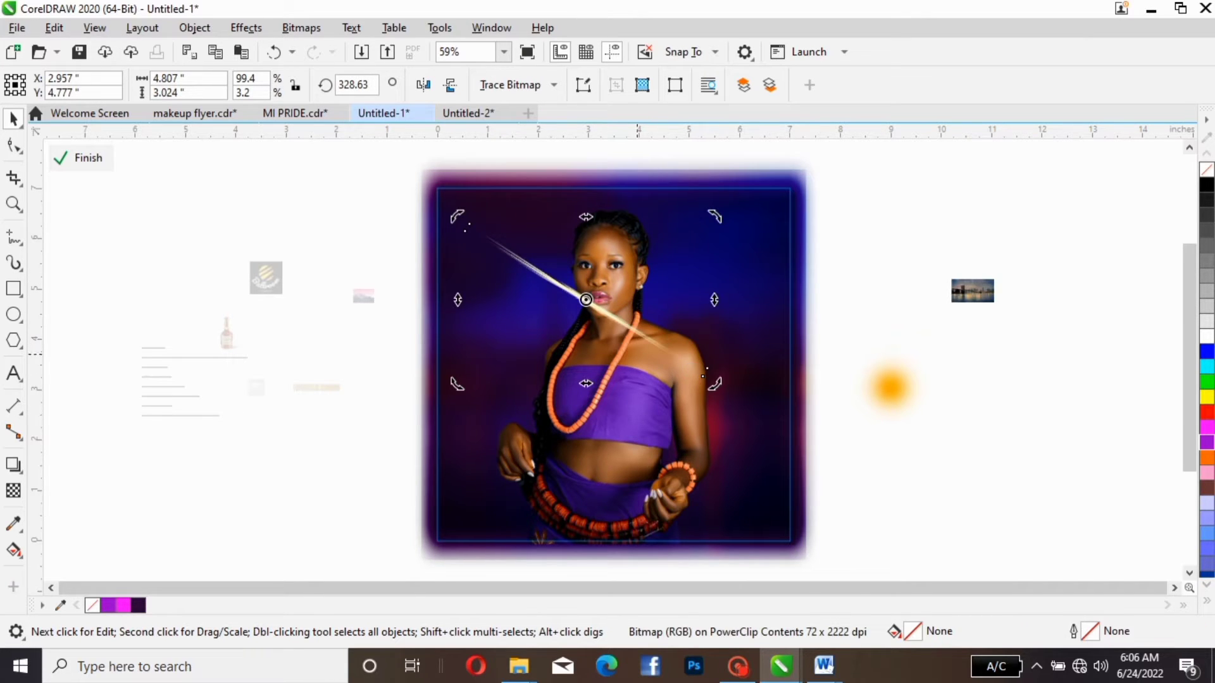
{"action": "left_click", "coordinate": [704, 374]}
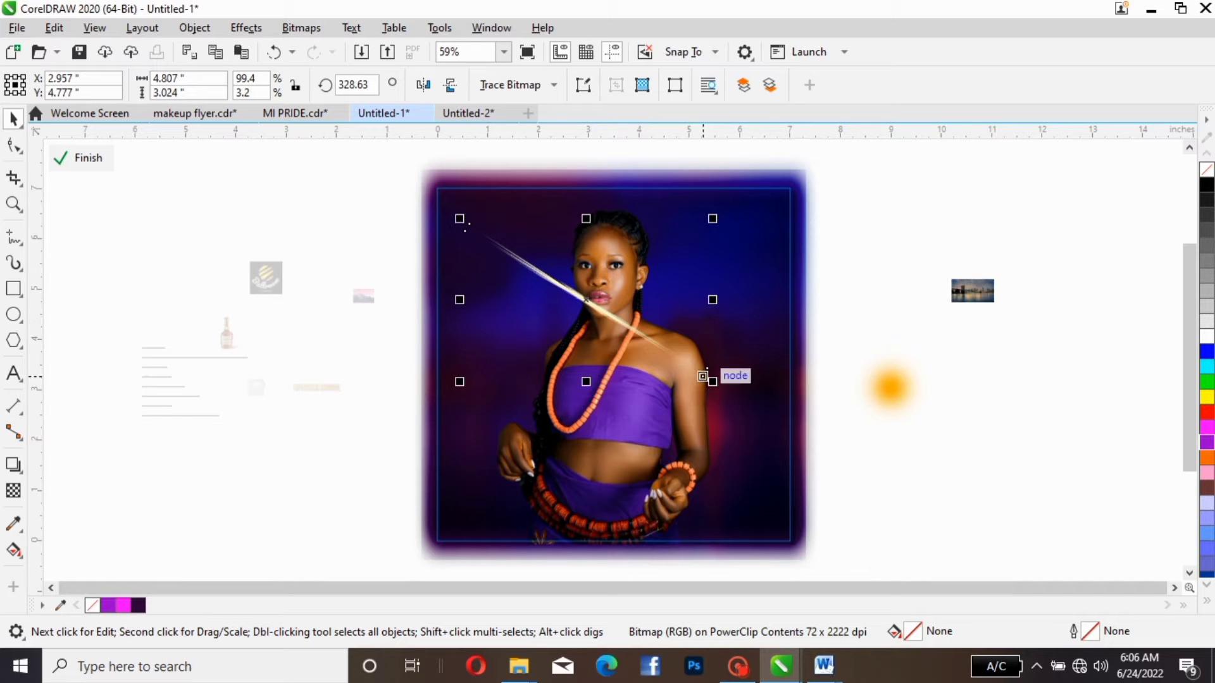
- Enlarge the diagonal light streak to about 6.209 × 3.907 in and center it across the woman's face at about X 3.438, Y 4.835 in
{"action": "left_click_drag", "start_coordinate": [712, 381], "coordinate": [769, 414]}
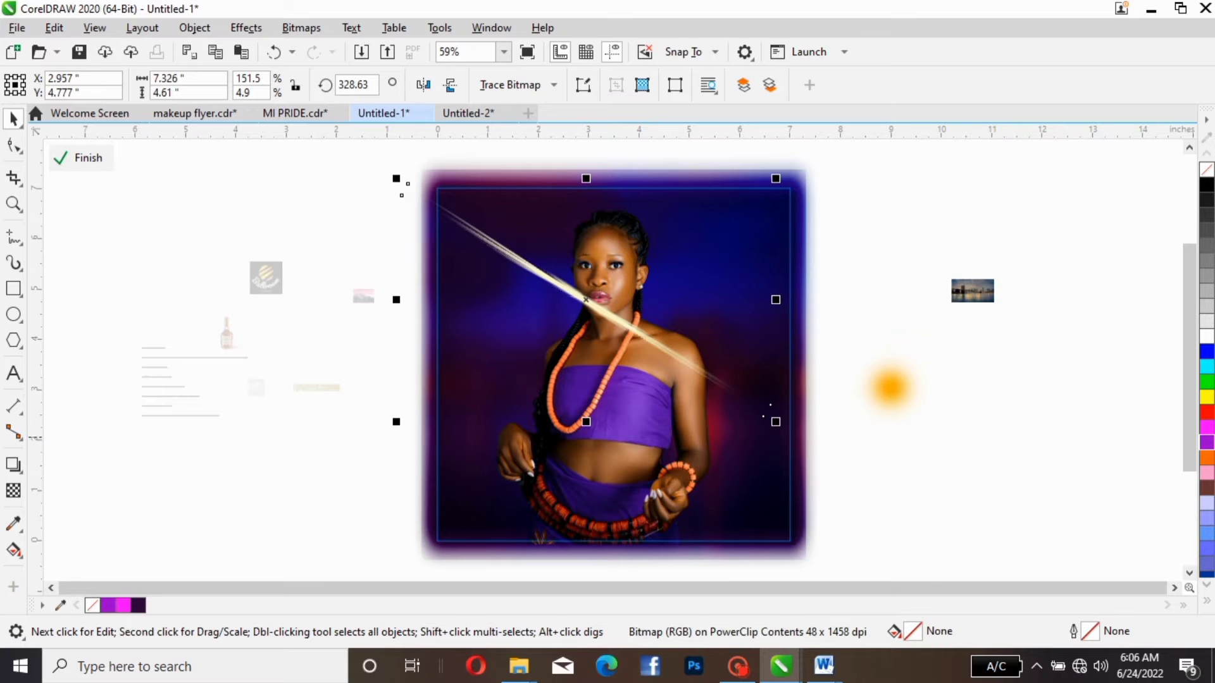
{"action": "left_click_drag", "start_coordinate": [582, 305], "coordinate": [623, 293]}
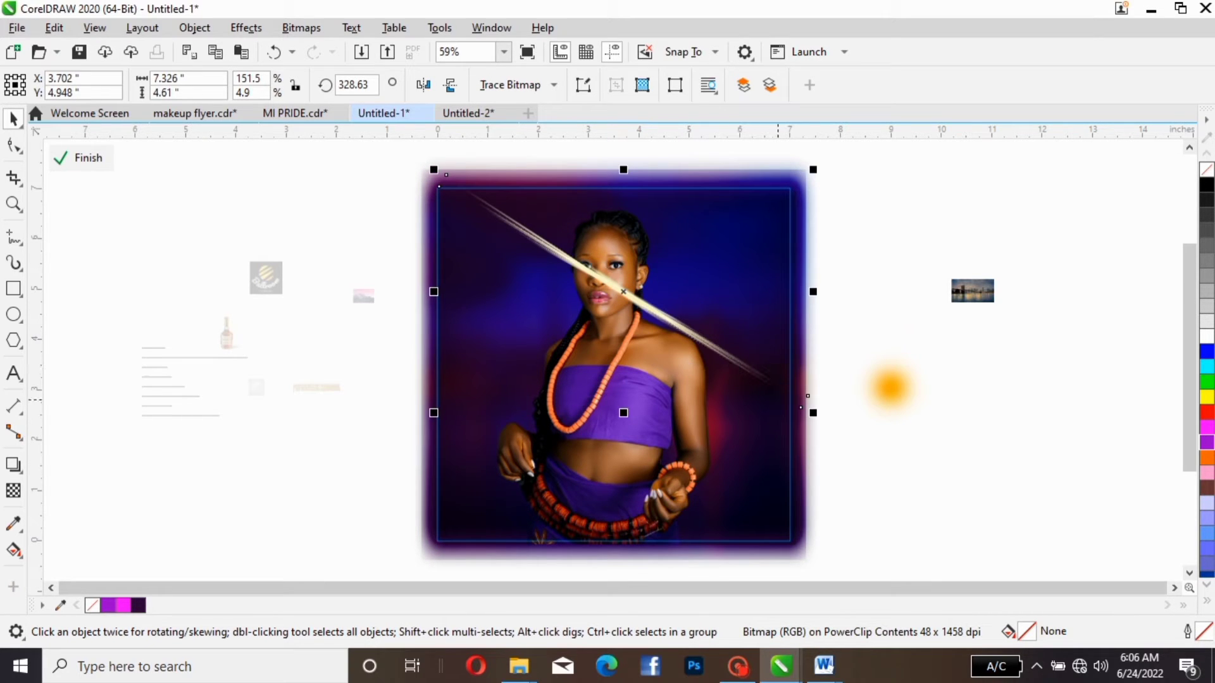
{"action": "left_click_drag", "start_coordinate": [804, 403], "coordinate": [767, 384]}
{"action": "left_click_drag", "start_coordinate": [616, 269], "coordinate": [632, 292]}
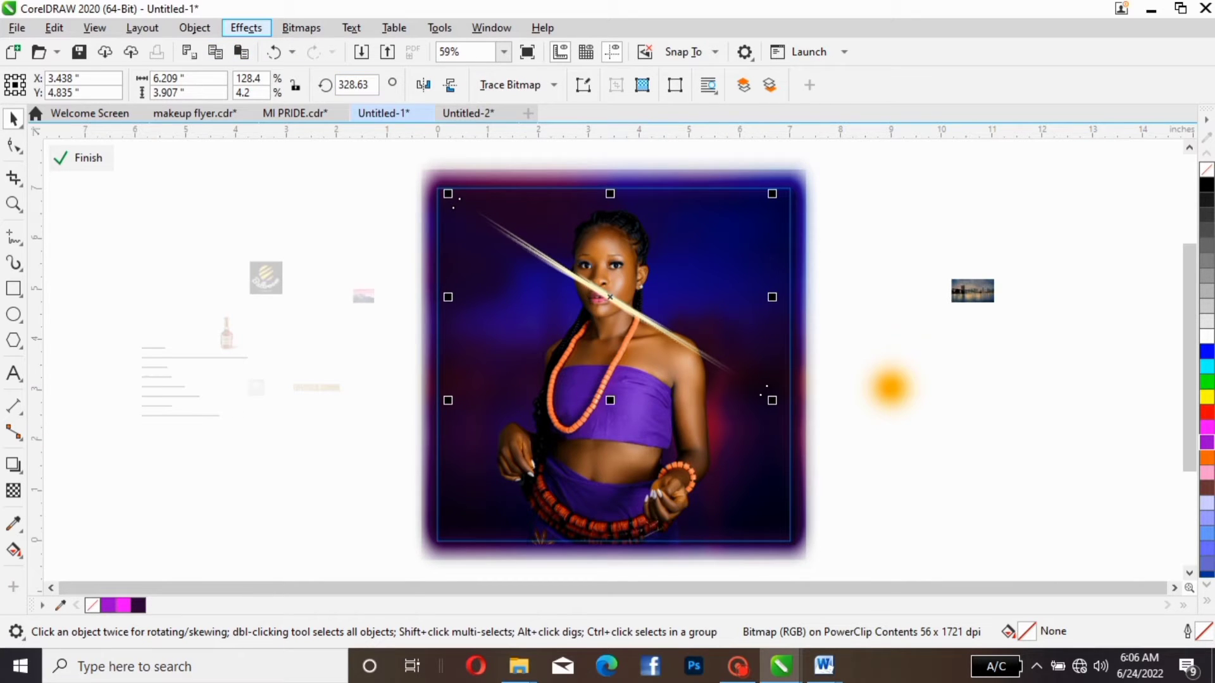
- Apply a Feather blur to the diagonal streak with a width of 131 in Curved mode
{"action": "left_click", "coordinate": [247, 27]}
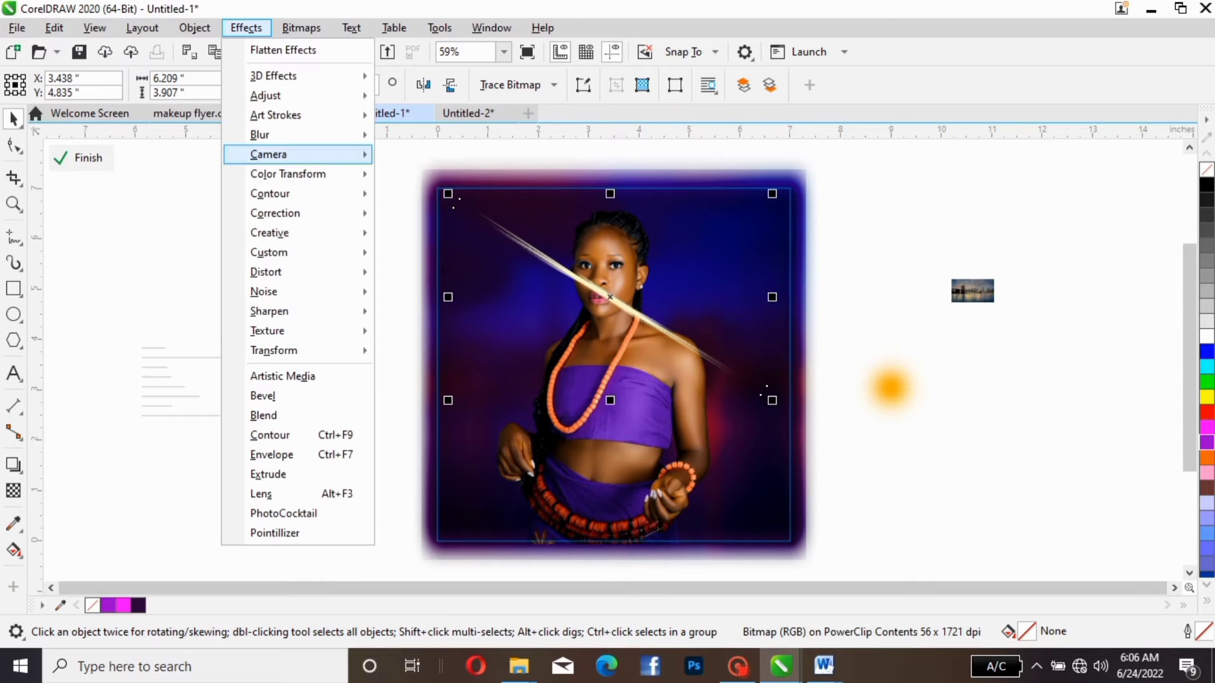
{"action": "mouse_move", "coordinate": [298, 134]}
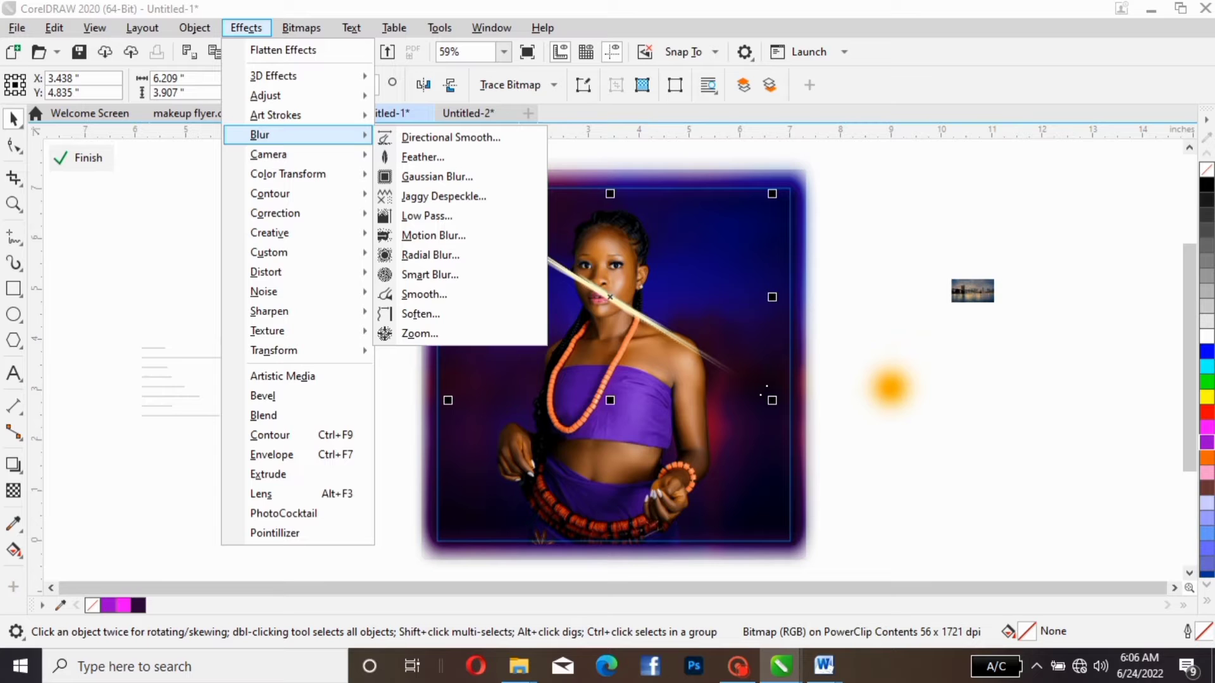
{"action": "mouse_move", "coordinate": [301, 27]}
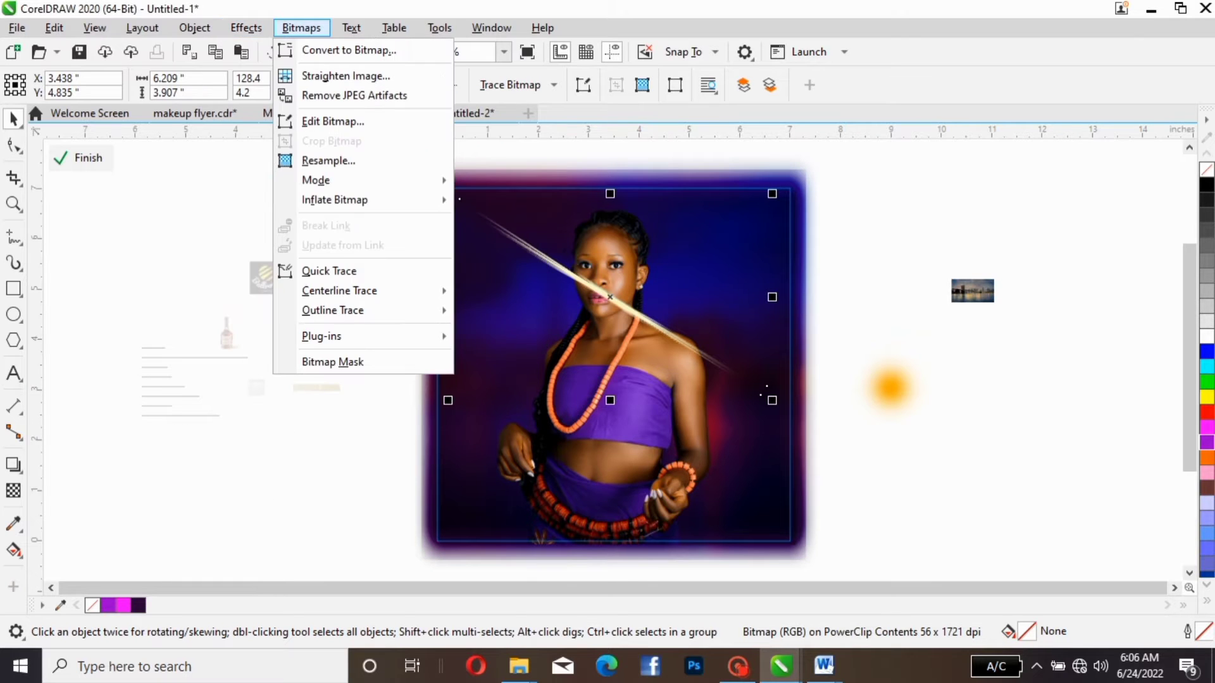
{"action": "mouse_move", "coordinate": [246, 28]}
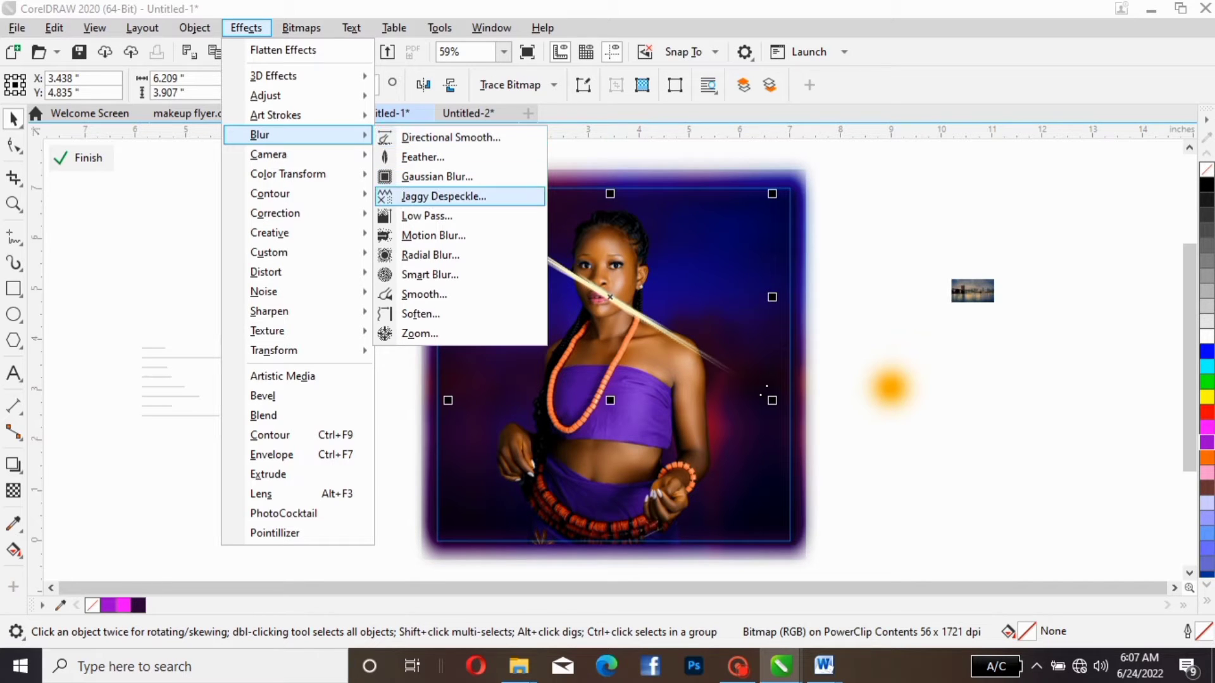
{"action": "left_click", "coordinate": [423, 157]}
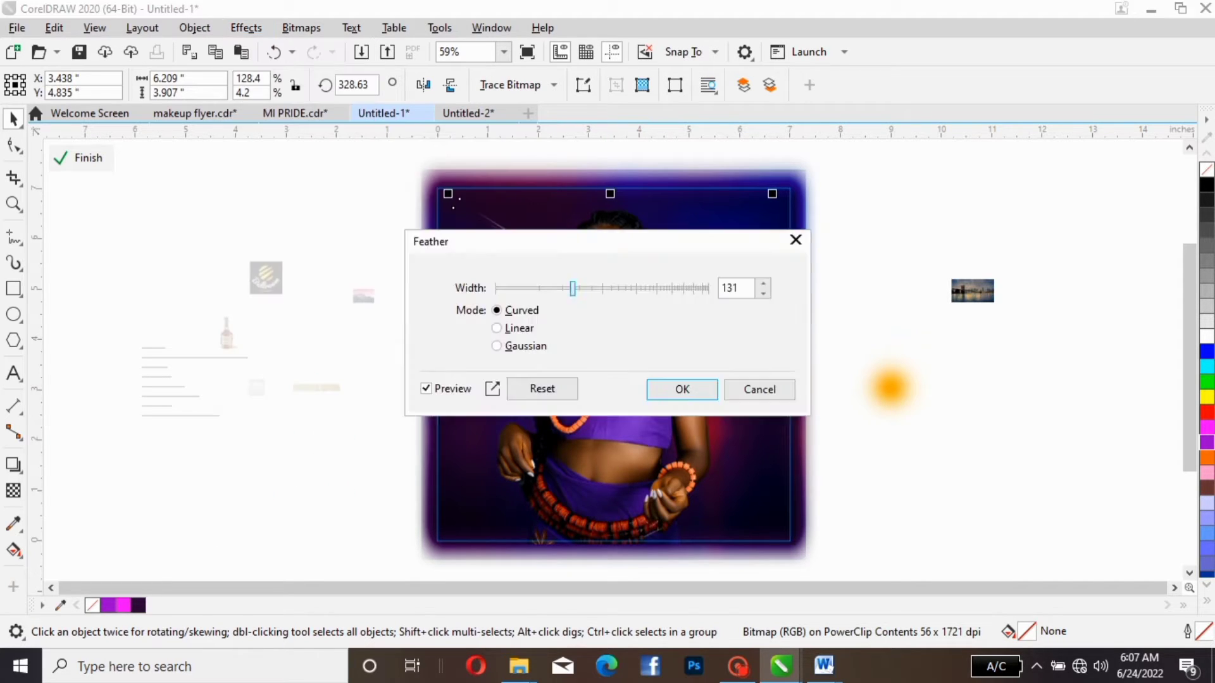
{"action": "left_click_drag", "start_coordinate": [544, 240], "coordinate": [268, 403]}
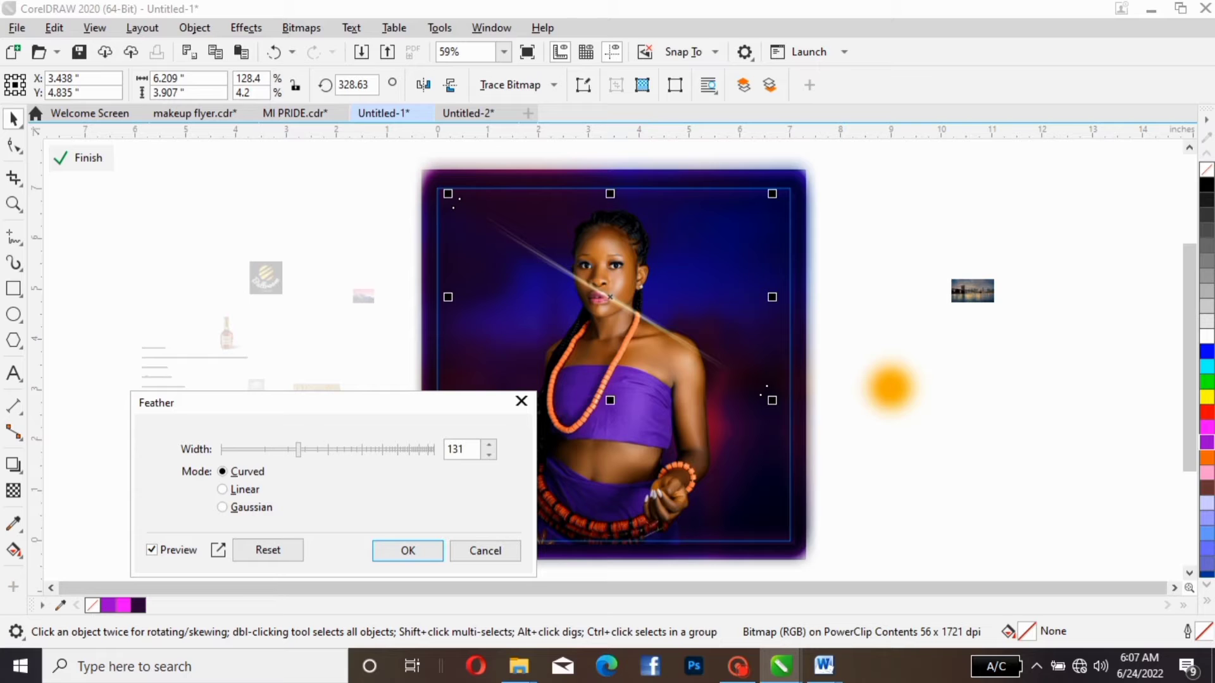
{"action": "key", "text": "Return"}
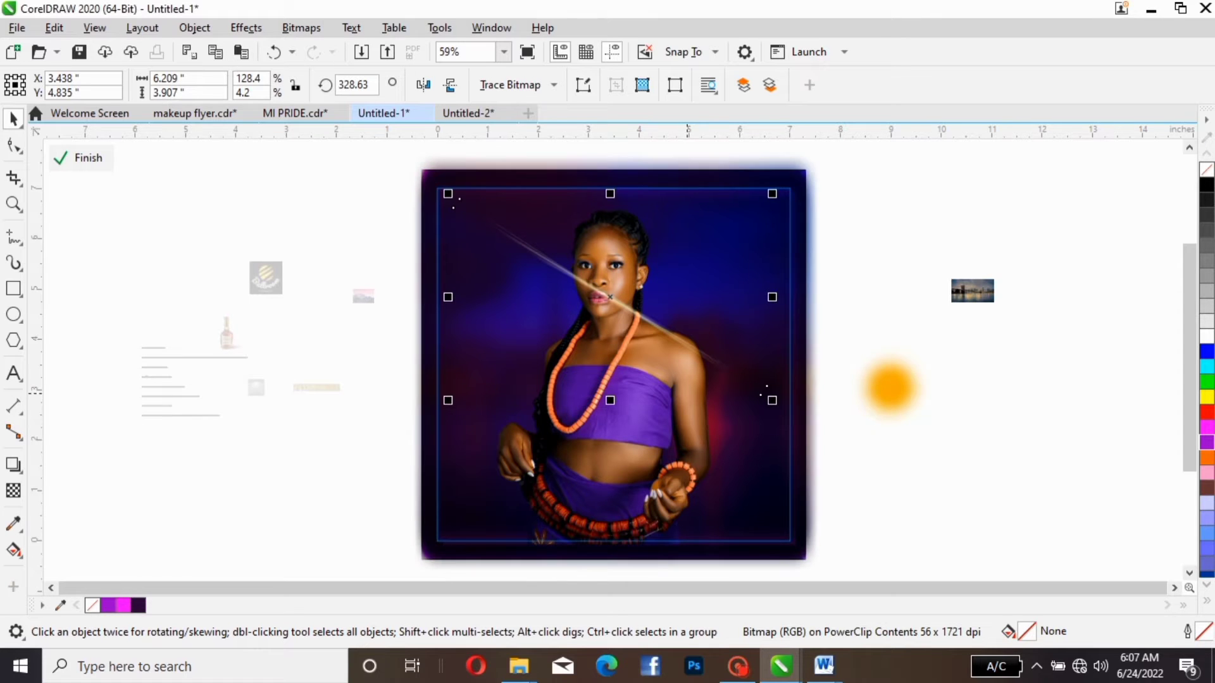
- Bring the woman's photo in front of the light streak and deselect it
{"action": "left_click", "coordinate": [625, 496]}
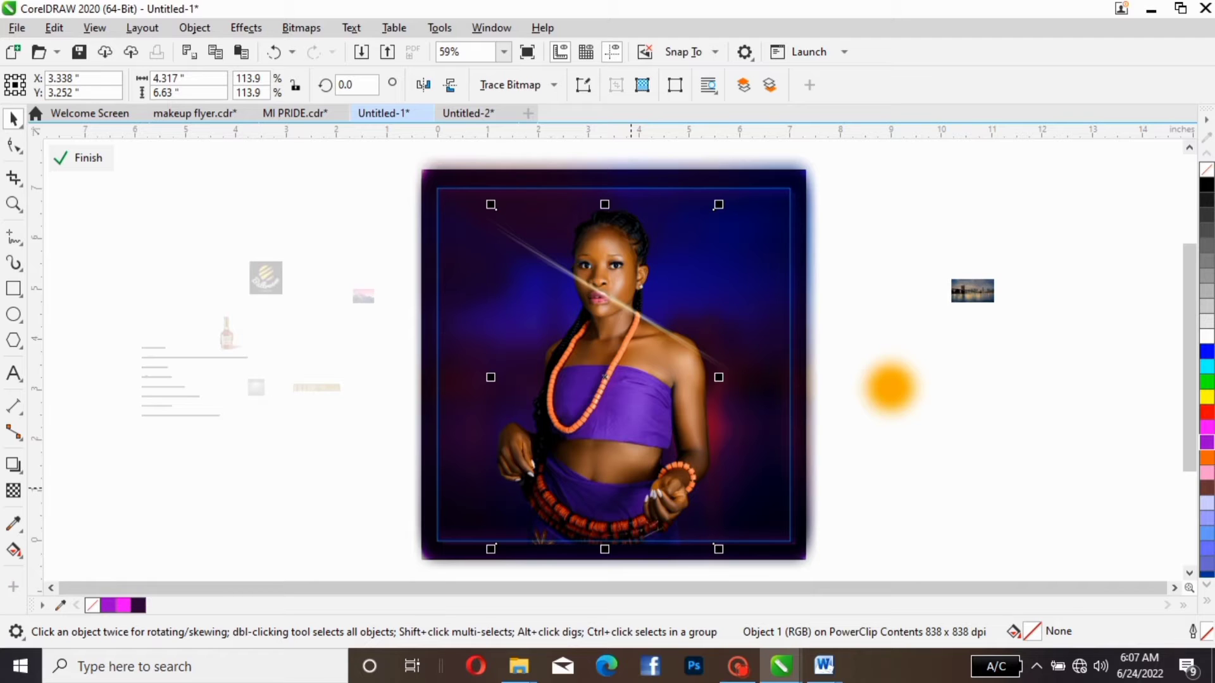
{"action": "key", "text": "shift+Page_Up"}
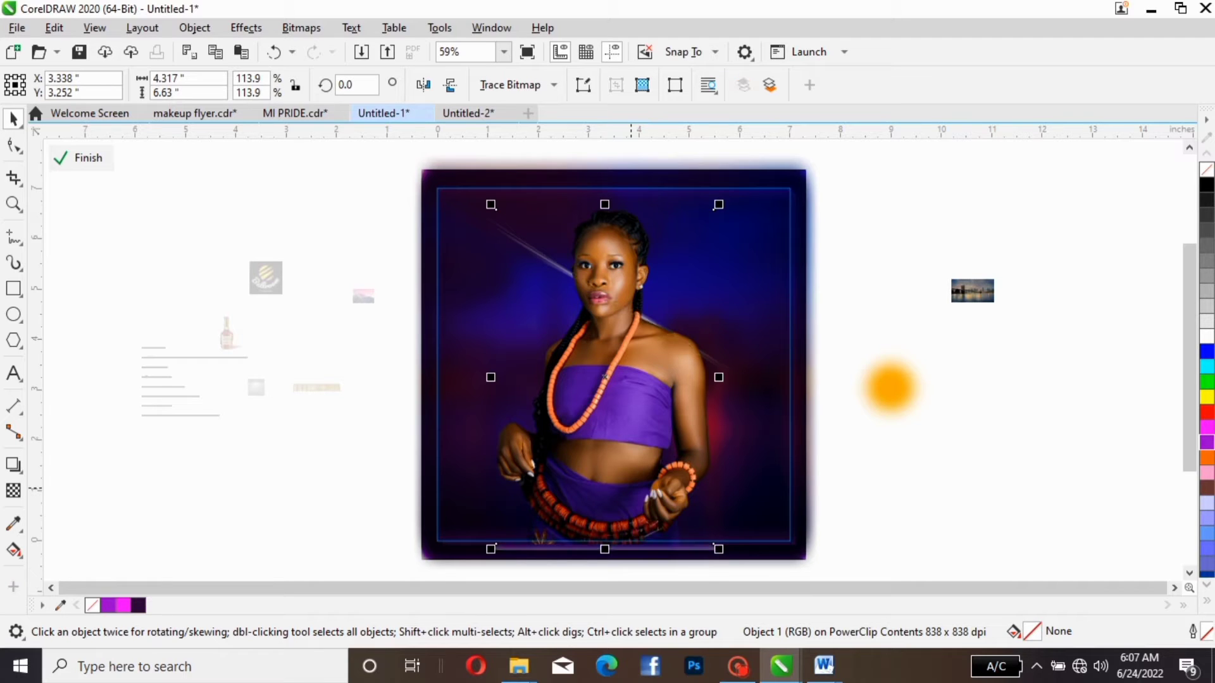
{"action": "key", "text": "Escape"}
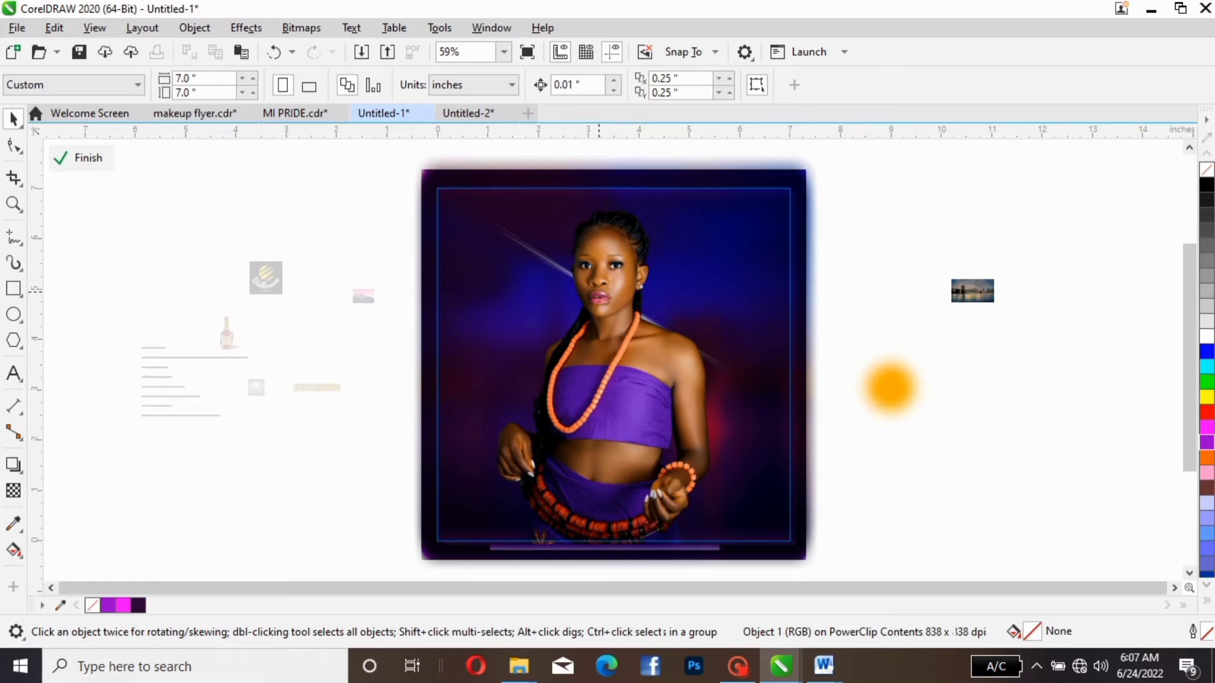
- Duplicate the feathered light streak behind the woman, offset 0.25 in to the right and 0.25 in up
{"action": "left_click", "coordinate": [539, 259]}
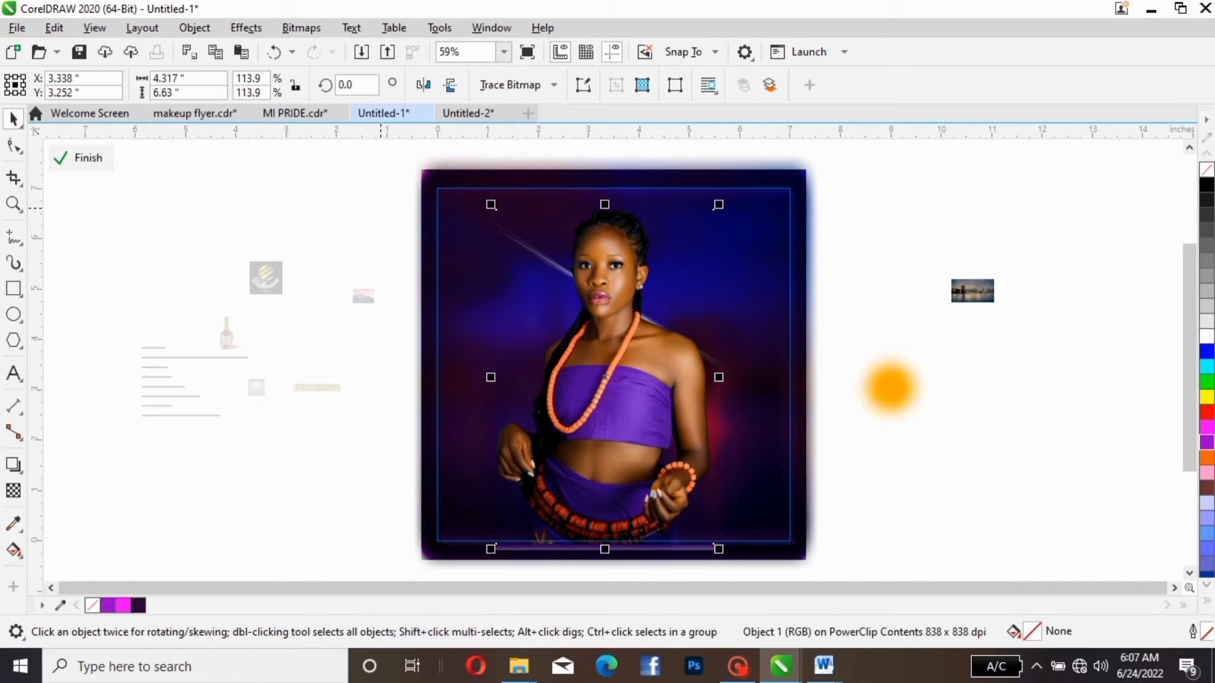
{"action": "mouse_move", "coordinate": [406, 142]}
{"action": "left_mouse_down"}
{"action": "mouse_move", "coordinate": [617, 288]}
{"action": "mouse_move", "coordinate": [846, 352]}
{"action": "mouse_move", "coordinate": [894, 406]}
{"action": "left_mouse_up"}
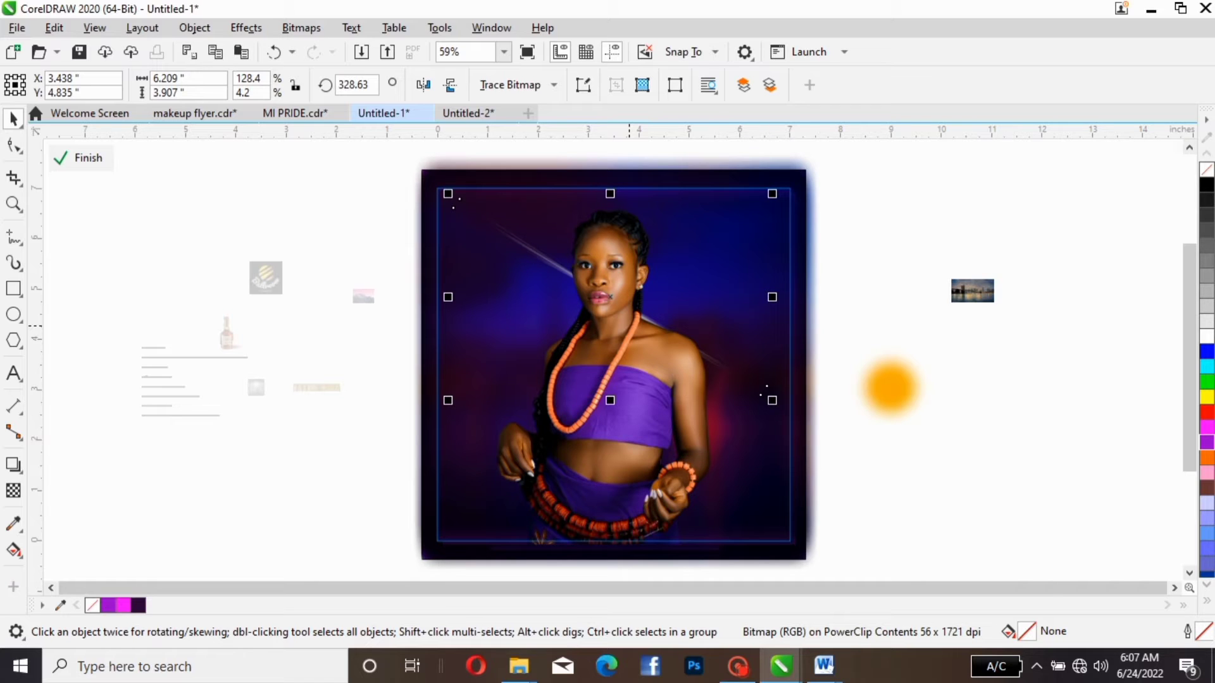
{"action": "key", "text": "Right"}
{"action": "key", "text": "Up"}
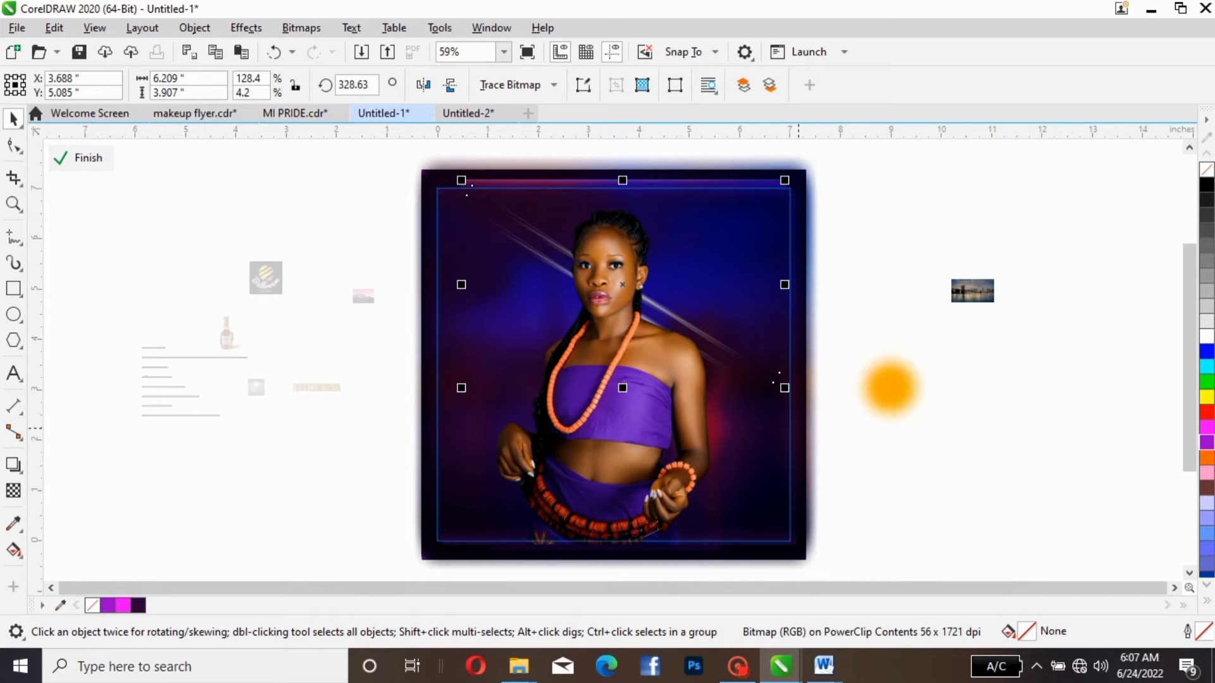
- Move the orange glow up beside the flyer's upper right edge, to about X 8.14, Y 5.4 in
{"action": "left_click", "coordinate": [867, 414]}
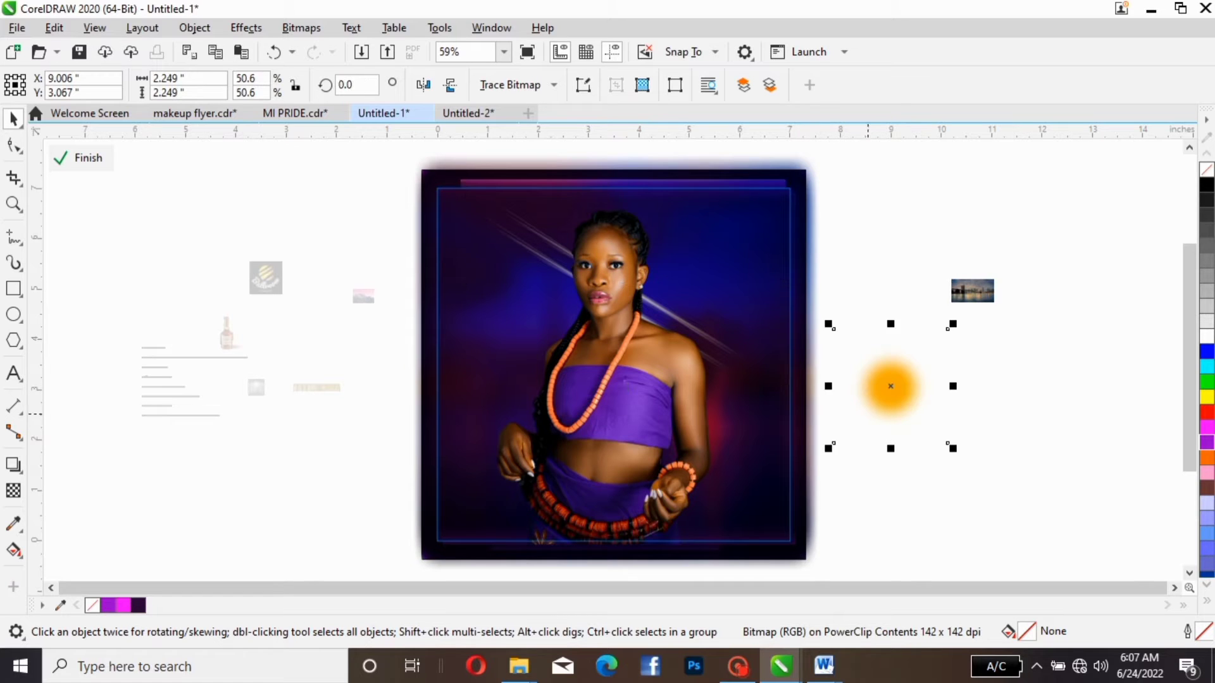
{"action": "left_click_drag", "start_coordinate": [860, 393], "coordinate": [841, 253]}
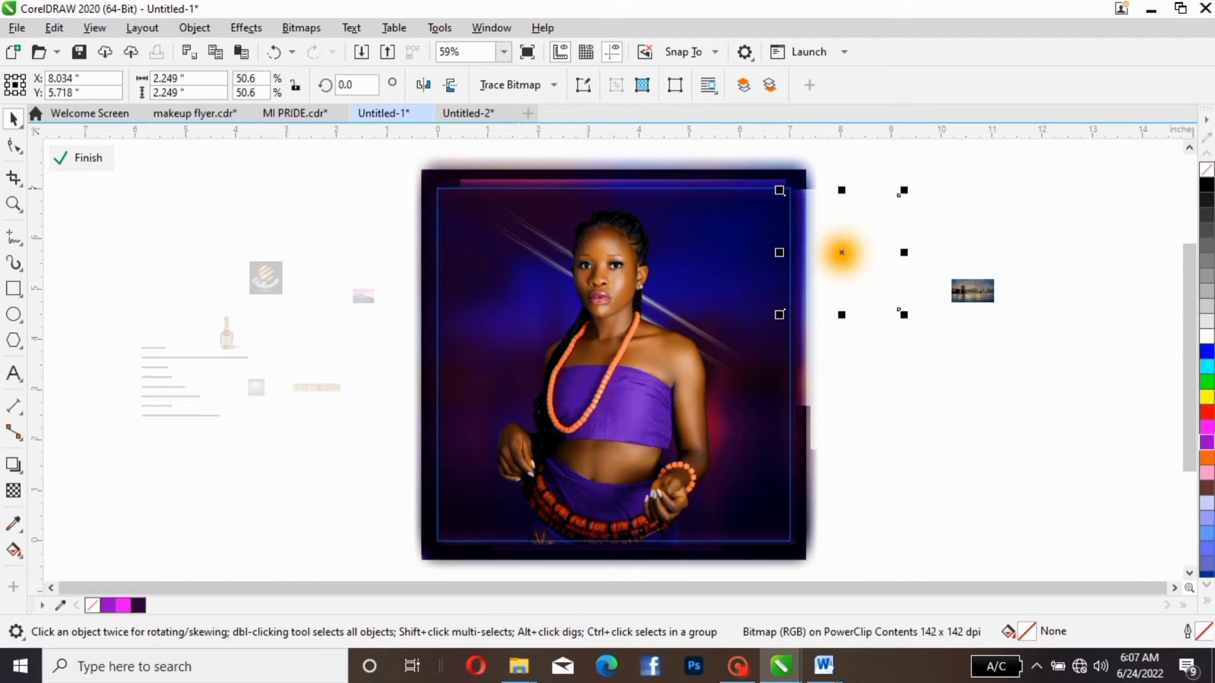
{"action": "key", "text": "F10"}
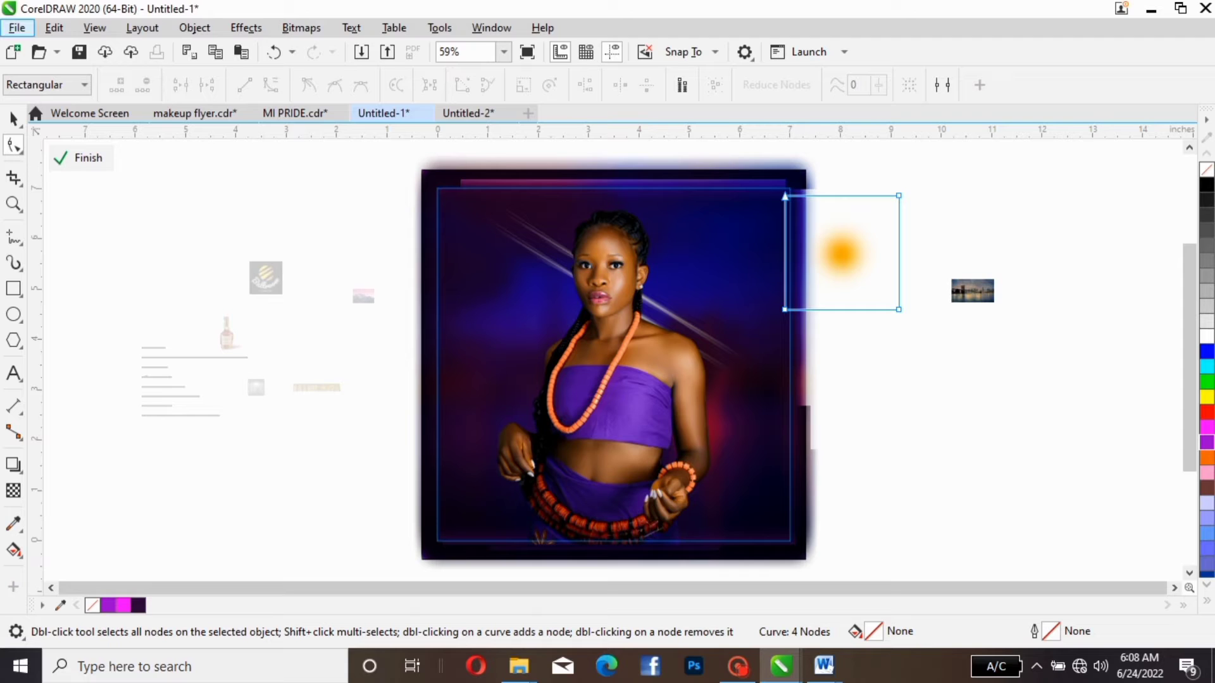
{"action": "left_click", "coordinate": [14, 118]}
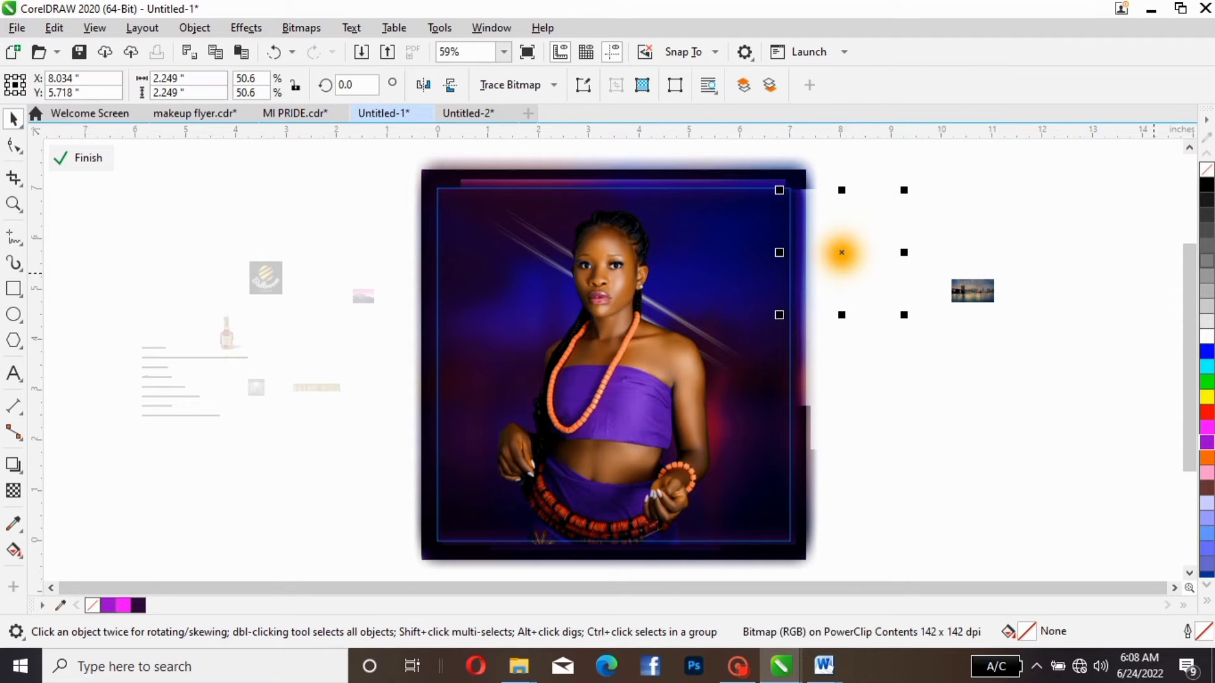
{"action": "left_click_drag", "start_coordinate": [853, 234], "coordinate": [858, 250]}
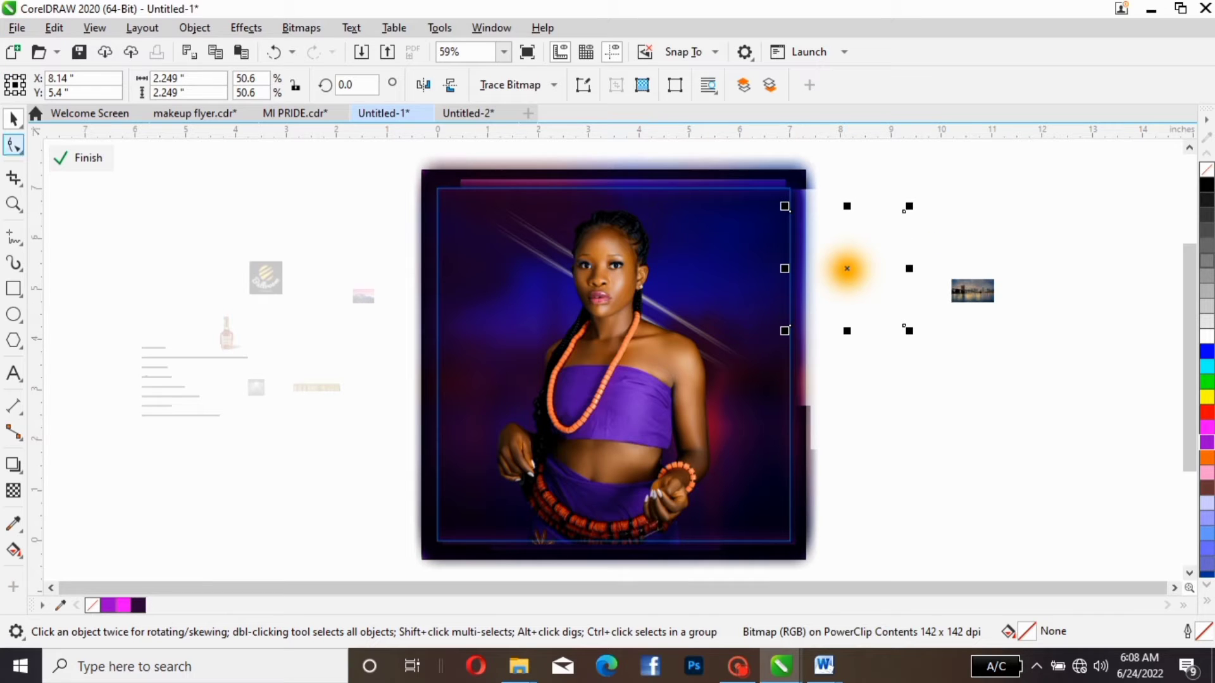
- Crop the empty left and right margins of the orange glow bitmap by moving its side nodes inward with the Shape tool
{"action": "left_click", "coordinate": [14, 144]}
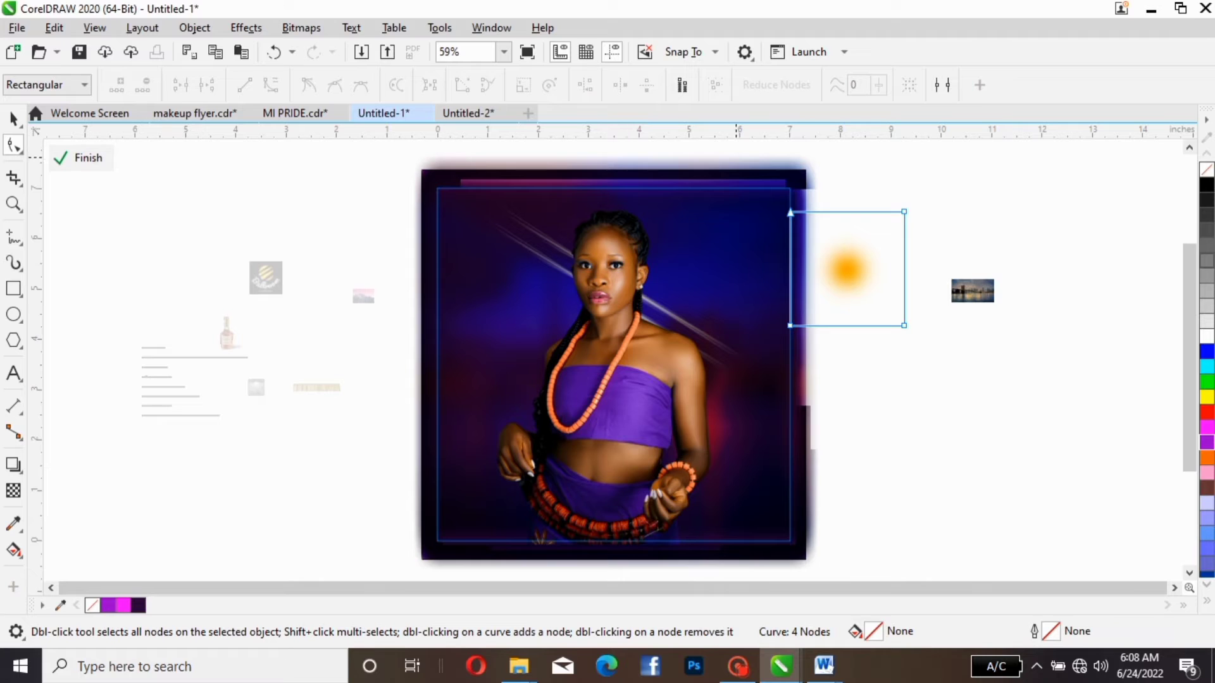
{"action": "left_click_drag", "start_coordinate": [738, 167], "coordinate": [818, 326]}
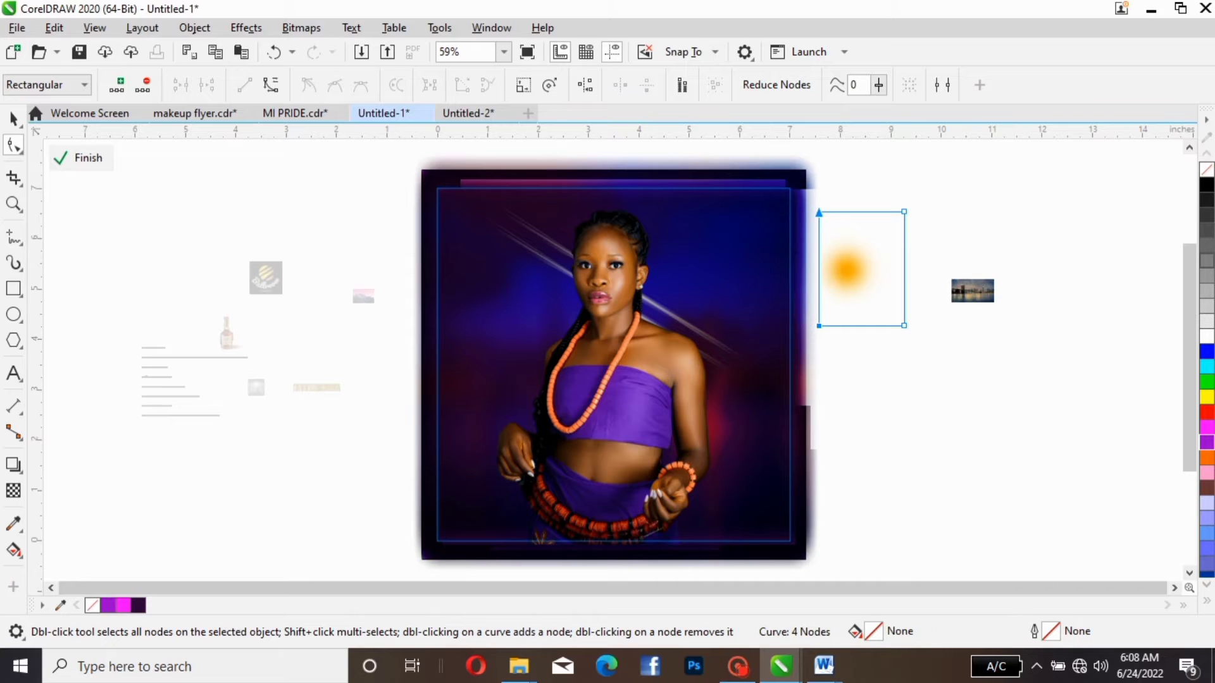
{"action": "left_click_drag", "start_coordinate": [954, 196], "coordinate": [862, 378]}
{"action": "left_click_drag", "start_coordinate": [905, 326], "coordinate": [871, 326]}
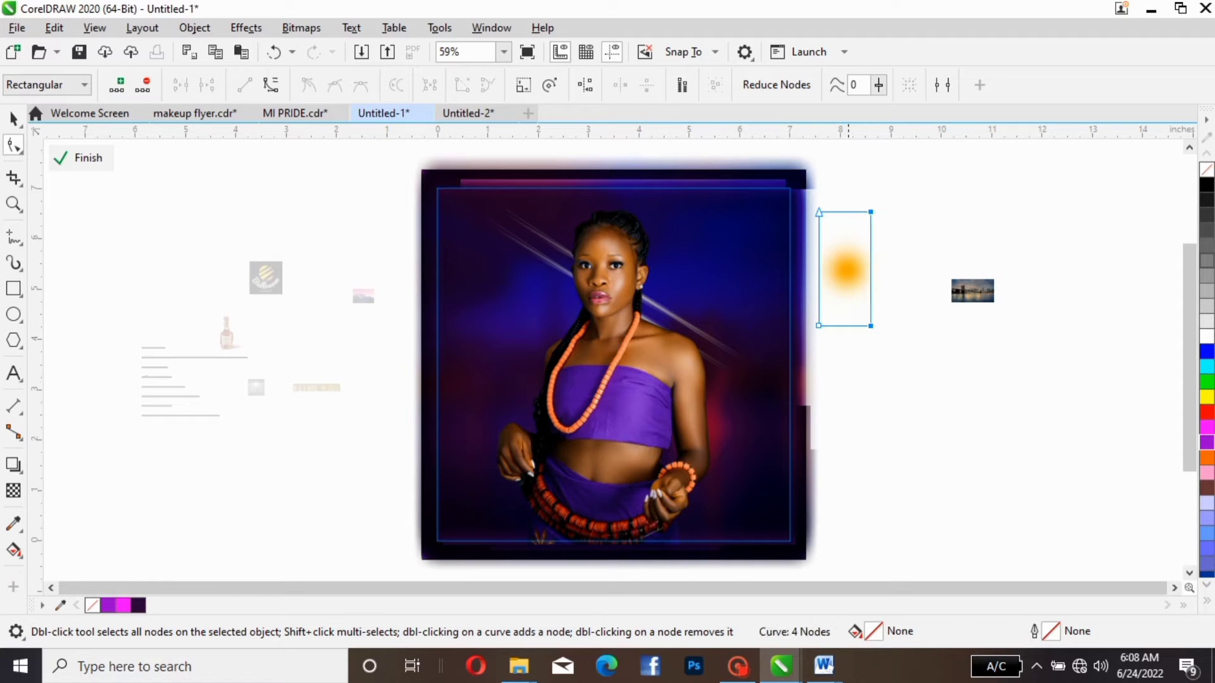
- Crop the empty margins below and above the orange glow, leaving the bitmap about 1.029 × 1.129 in
{"action": "left_click_drag", "start_coordinate": [909, 362], "coordinate": [796, 287]}
{"action": "left_click_drag", "start_coordinate": [870, 326], "coordinate": [870, 295]}
{"action": "left_click_drag", "start_coordinate": [915, 191], "coordinate": [867, 192]}
{"action": "left_click_drag", "start_coordinate": [817, 238], "coordinate": [810, 246]}
{"action": "key", "text": "Down"}
{"action": "key", "text": "Down"}
{"action": "key", "text": "Down"}
{"action": "key", "text": "Down"}
{"action": "key", "text": "Down"}
{"action": "key", "text": "Down"}
{"action": "key", "text": "Down"}
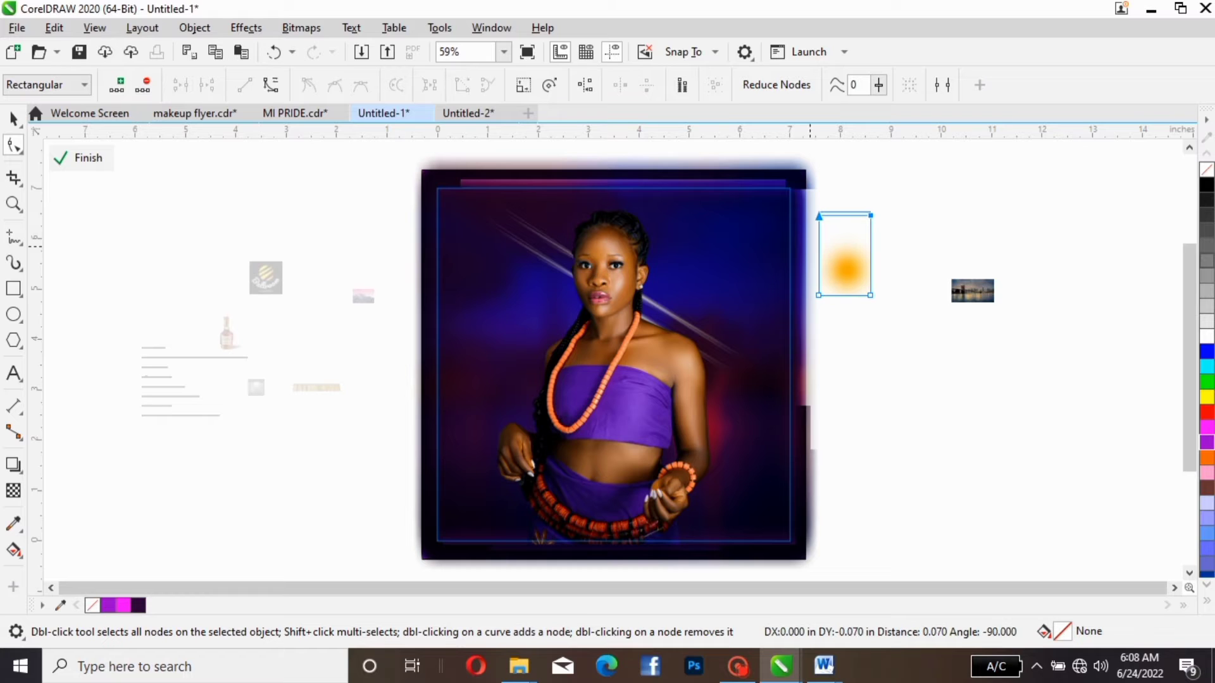
{"action": "key", "text": "Down"}
{"action": "key", "text": "Down"}
{"action": "key", "text": "Down"}
{"action": "key", "text": "Down"}
{"action": "key", "text": "Down"}
{"action": "key", "text": "Down"}
{"action": "key", "text": "Down"}
{"action": "key", "text": "Down"}
{"action": "key", "text": "Down"}
{"action": "key", "text": "Down"}
{"action": "key", "text": "Down"}
{"action": "key", "text": "Down"}
{"action": "key", "text": "Down"}
{"action": "key", "text": "Down"}
{"action": "key", "text": "Down"}
{"action": "key", "text": "Down"}
{"action": "key", "text": "Down"}
{"action": "key", "text": "Down"}
{"action": "key", "text": "Down"}
{"action": "key", "text": "Down"}
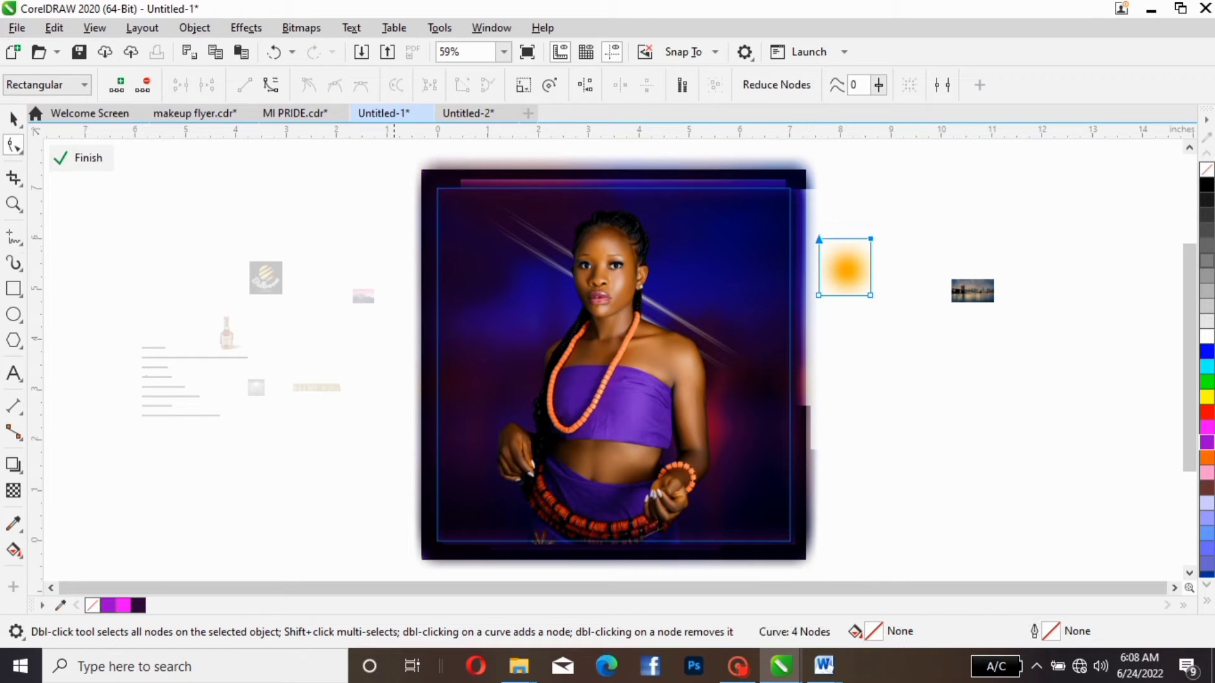
{"action": "key", "text": "space"}
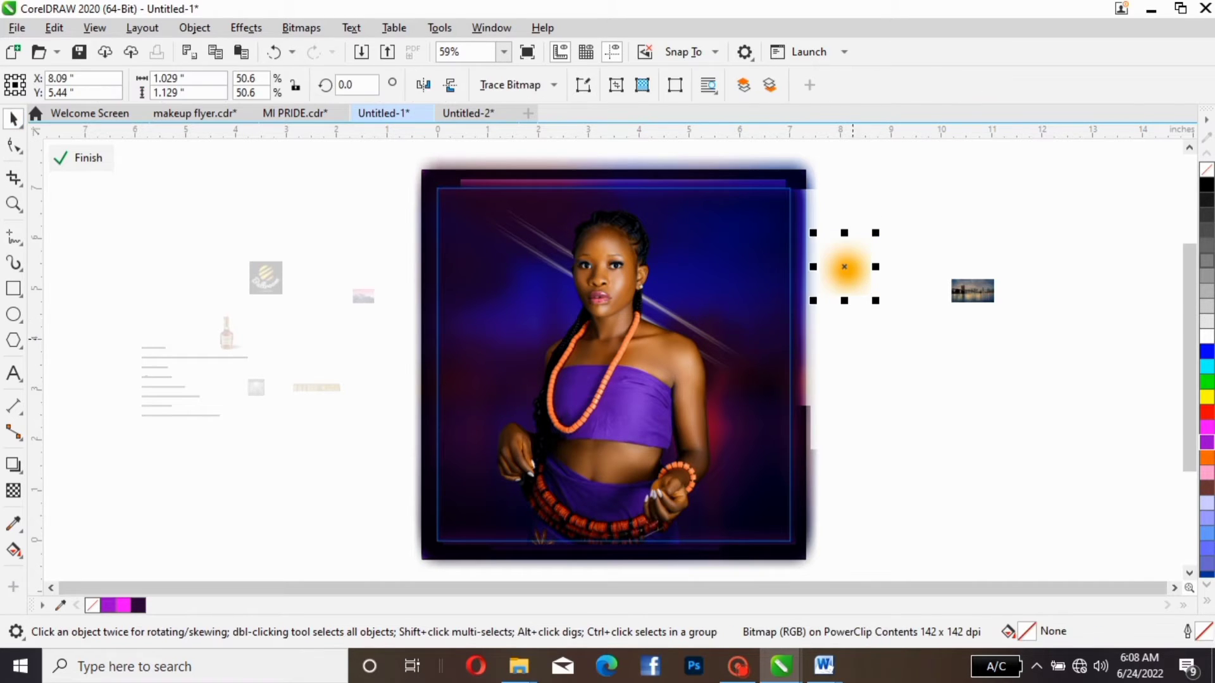
- Place the orange glow on the flyer's right edge and stretch it vertically to a height of about 7.362 in
{"action": "left_click_drag", "start_coordinate": [844, 267], "coordinate": [793, 293]}
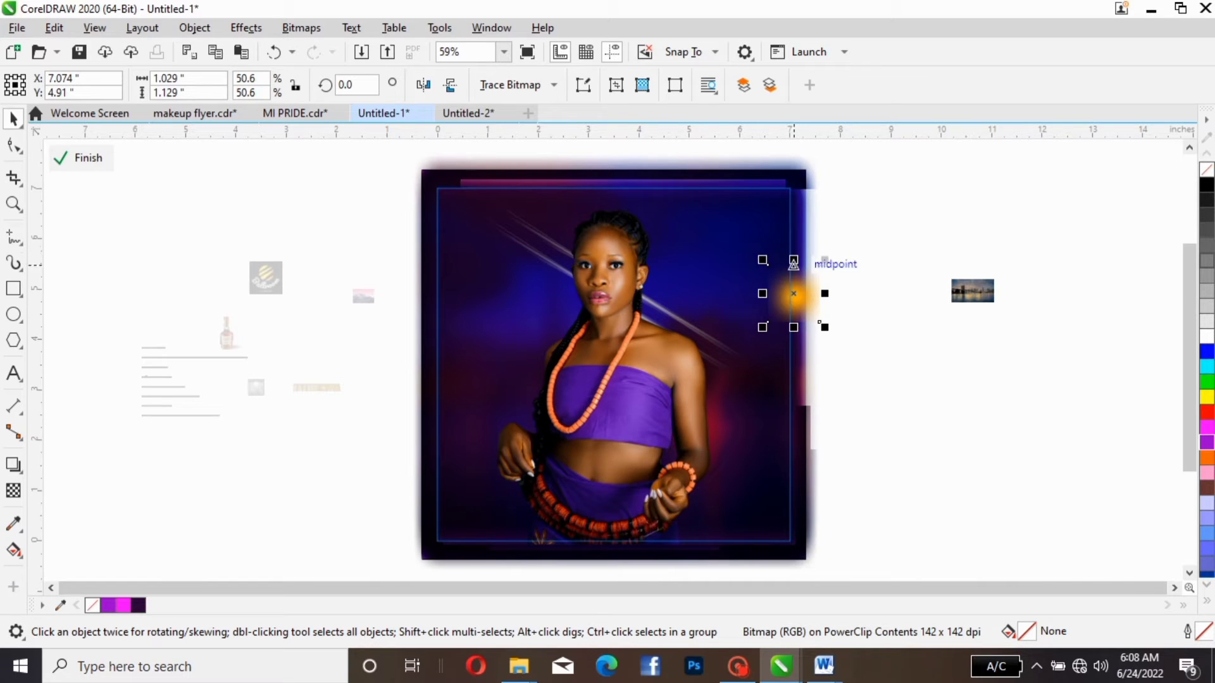
{"action": "left_click_drag", "start_coordinate": [793, 261], "coordinate": [794, 183]}
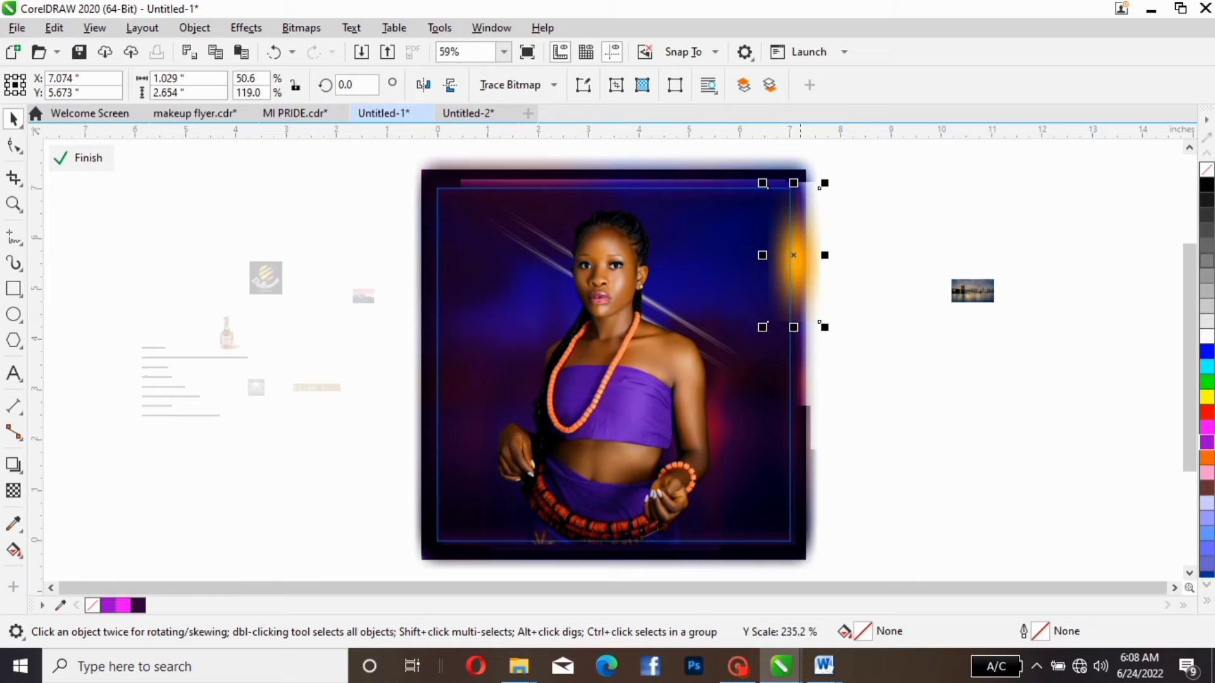
{"action": "left_click_drag", "start_coordinate": [793, 327], "coordinate": [794, 564]}
{"action": "left_click_drag", "start_coordinate": [804, 366], "coordinate": [788, 293]}
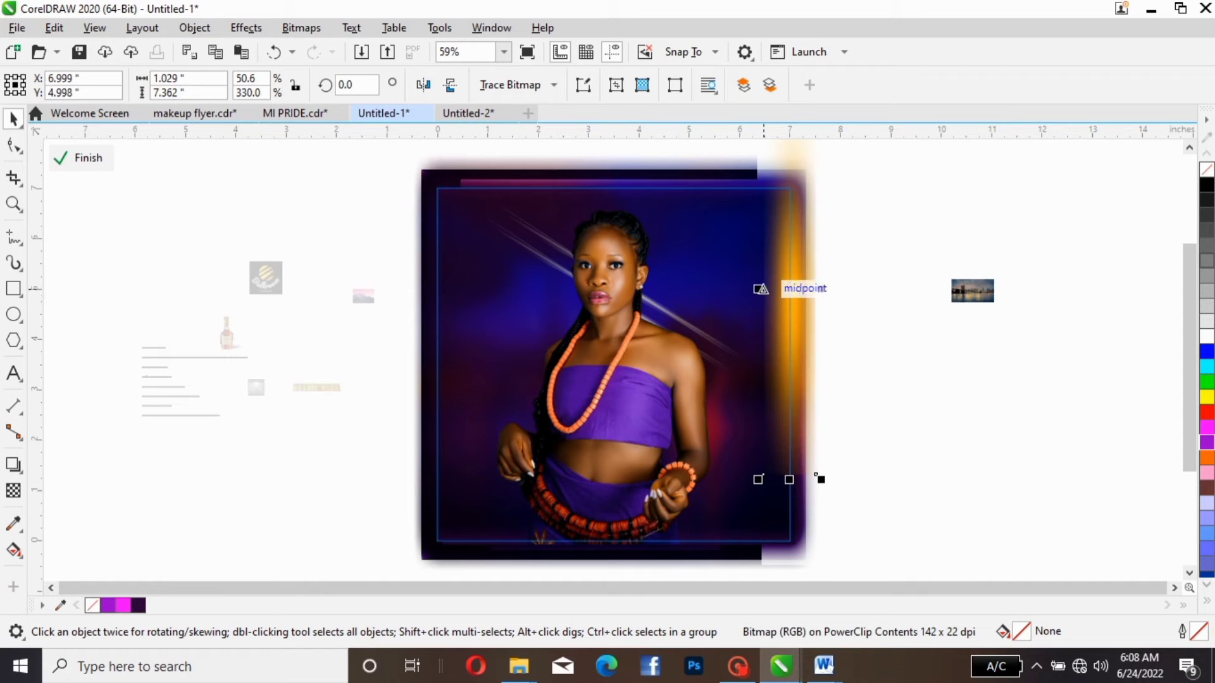
- Widen the orange glow to about 3.447 in and position it over the flyer's right edge at about X 7.367, Y 4.432 in
{"action": "left_click_drag", "start_coordinate": [760, 288], "coordinate": [924, 289]}
{"action": "left_click_drag", "start_coordinate": [920, 474], "coordinate": [896, 504]}
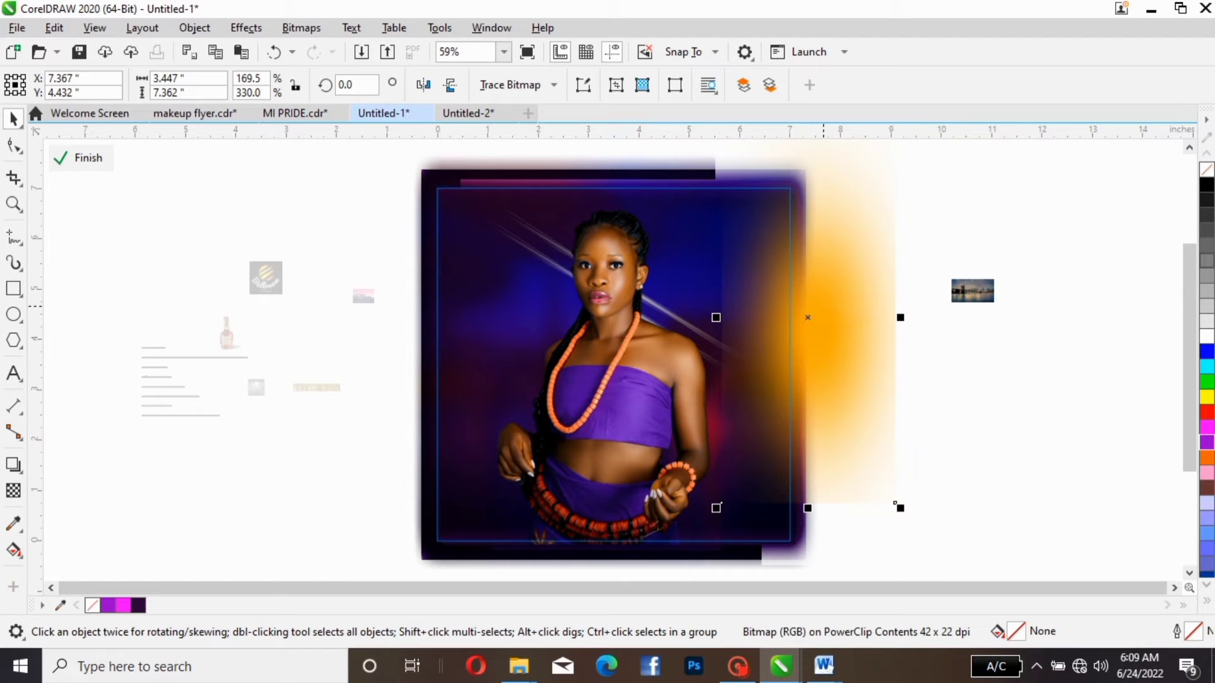
{"action": "left_click_drag", "start_coordinate": [808, 318], "coordinate": [822, 308]}
{"action": "left_click", "coordinate": [821, 308]}
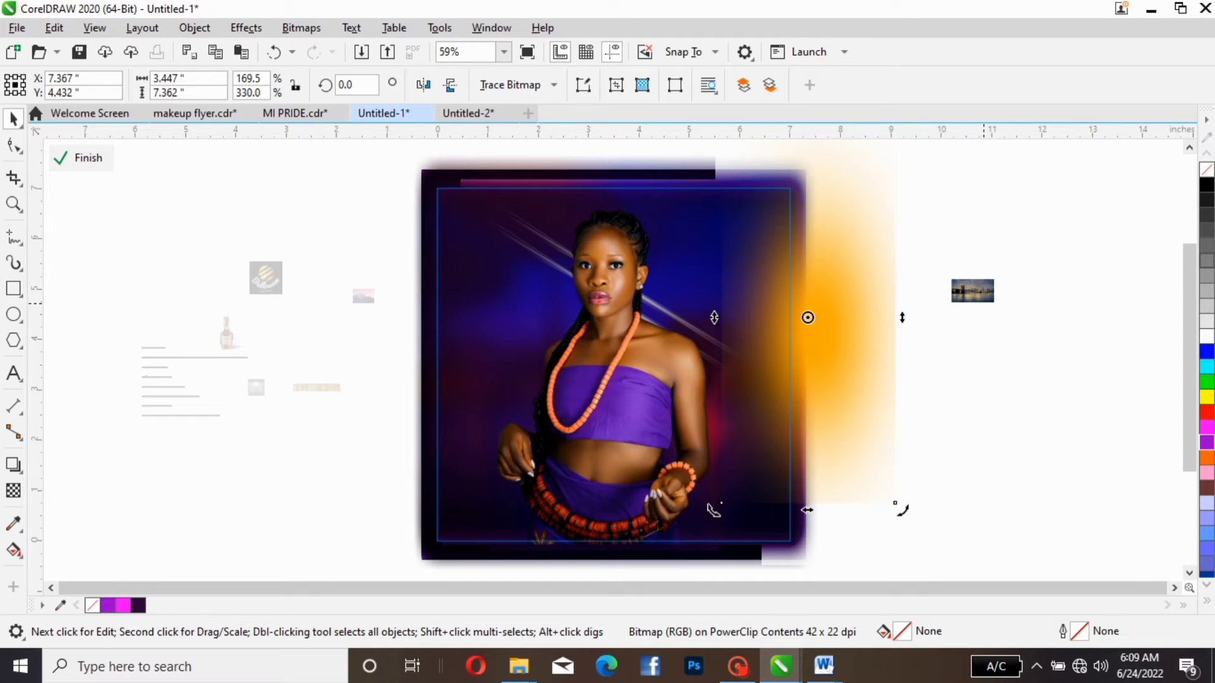
- Finish editing the PowerClip contents and select the small pink mountain picture to the left of the page
{"action": "left_click", "coordinate": [709, 506]}
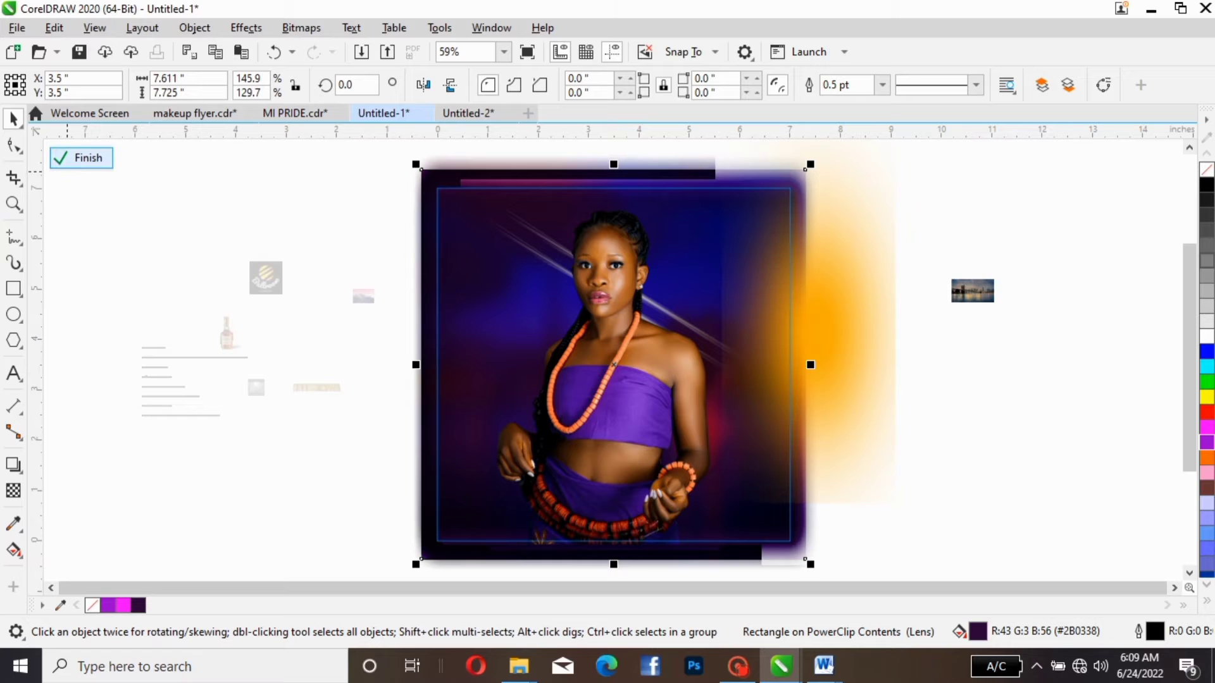
{"action": "left_click", "coordinate": [81, 157]}
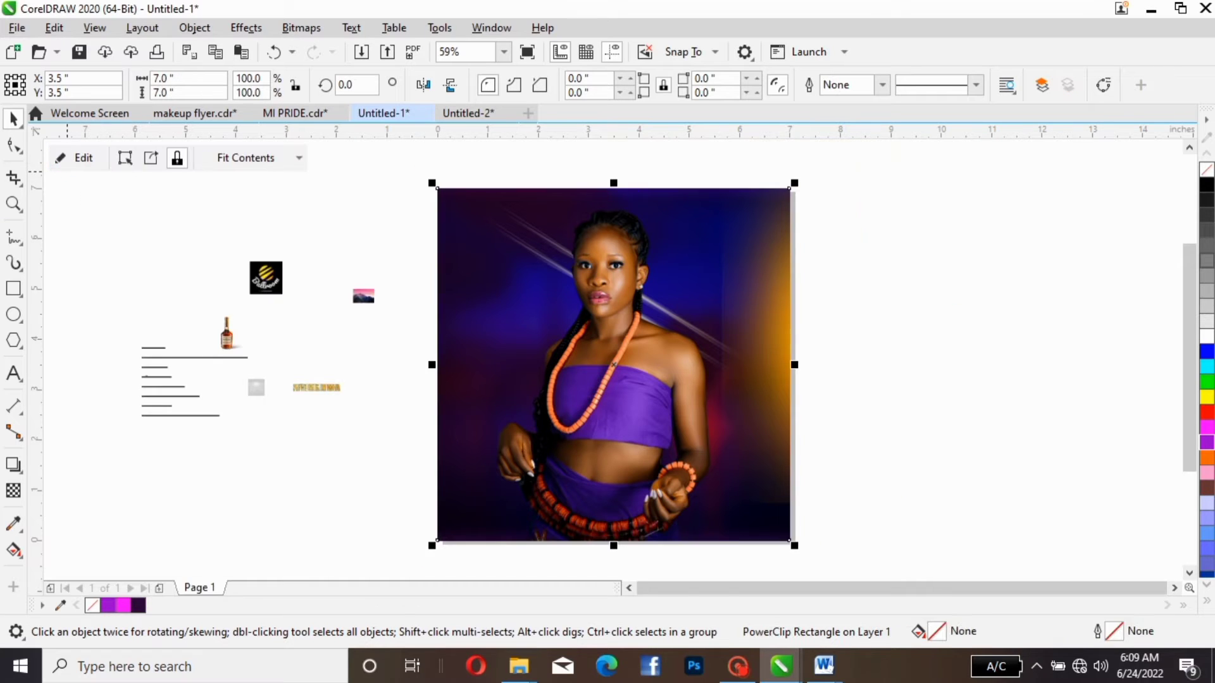
{"action": "left_click", "coordinate": [354, 295]}
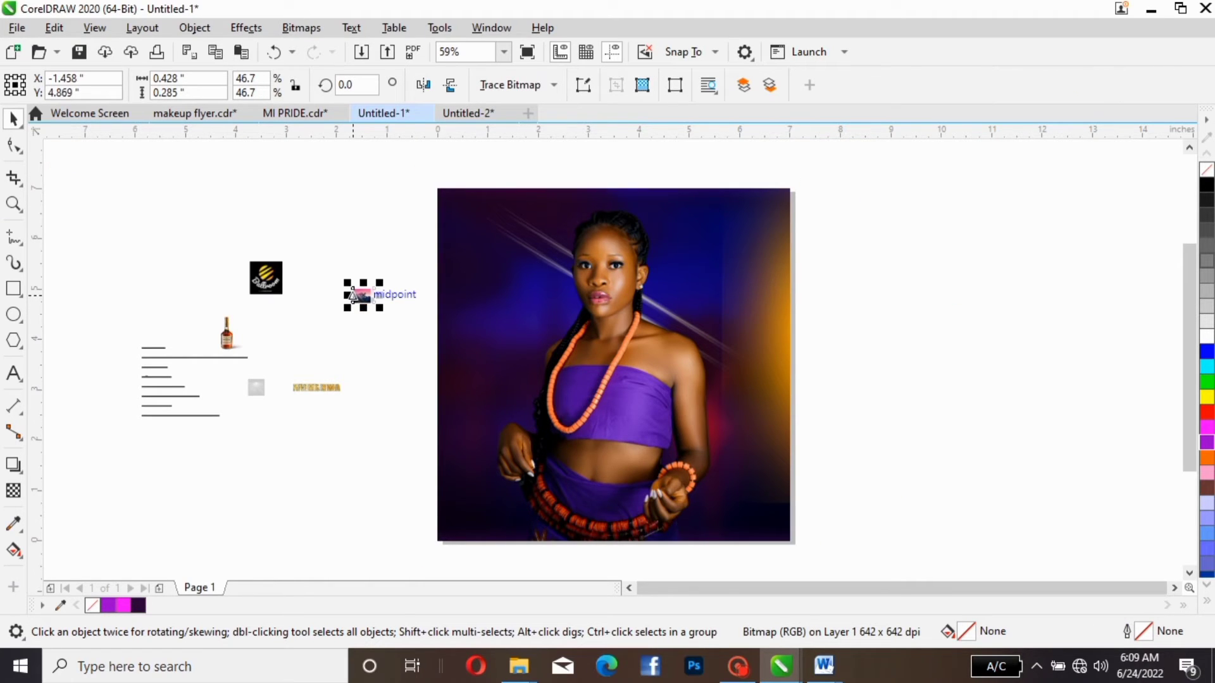
- PowerClip the small pink mountain picture inside the flyer rectangle and open the PowerClip contents for editing
{"action": "left_click_drag", "start_coordinate": [353, 295], "coordinate": [369, 317]}
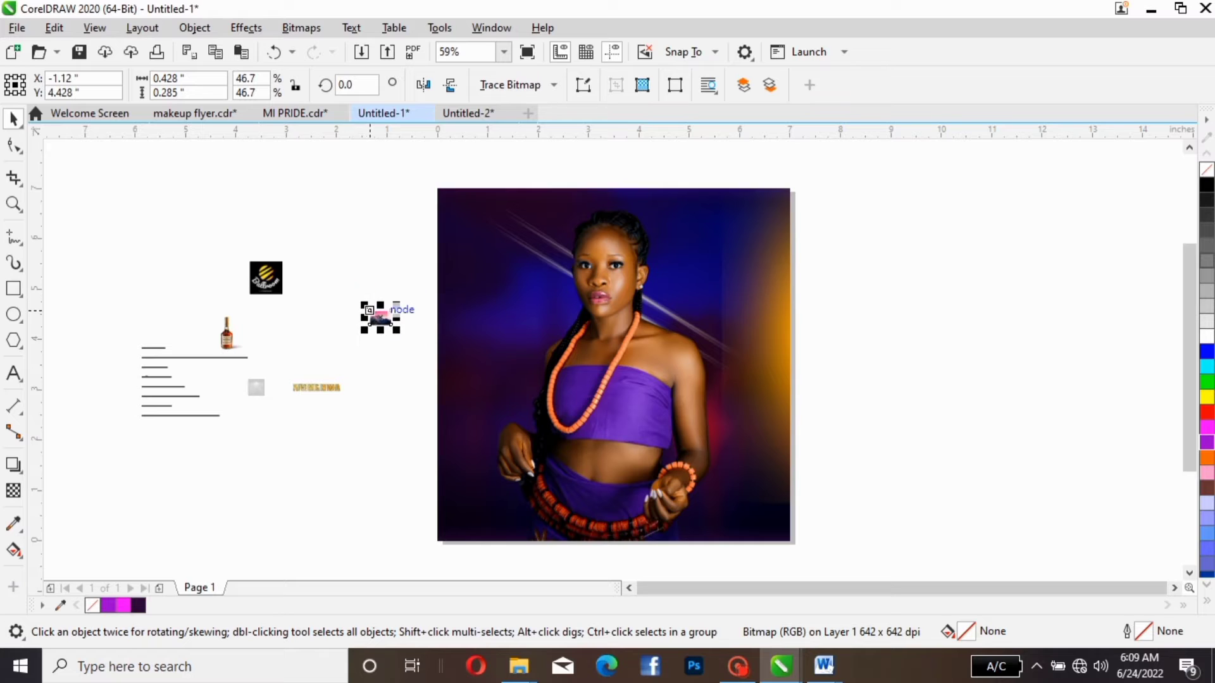
{"action": "right_click", "coordinate": [370, 316]}
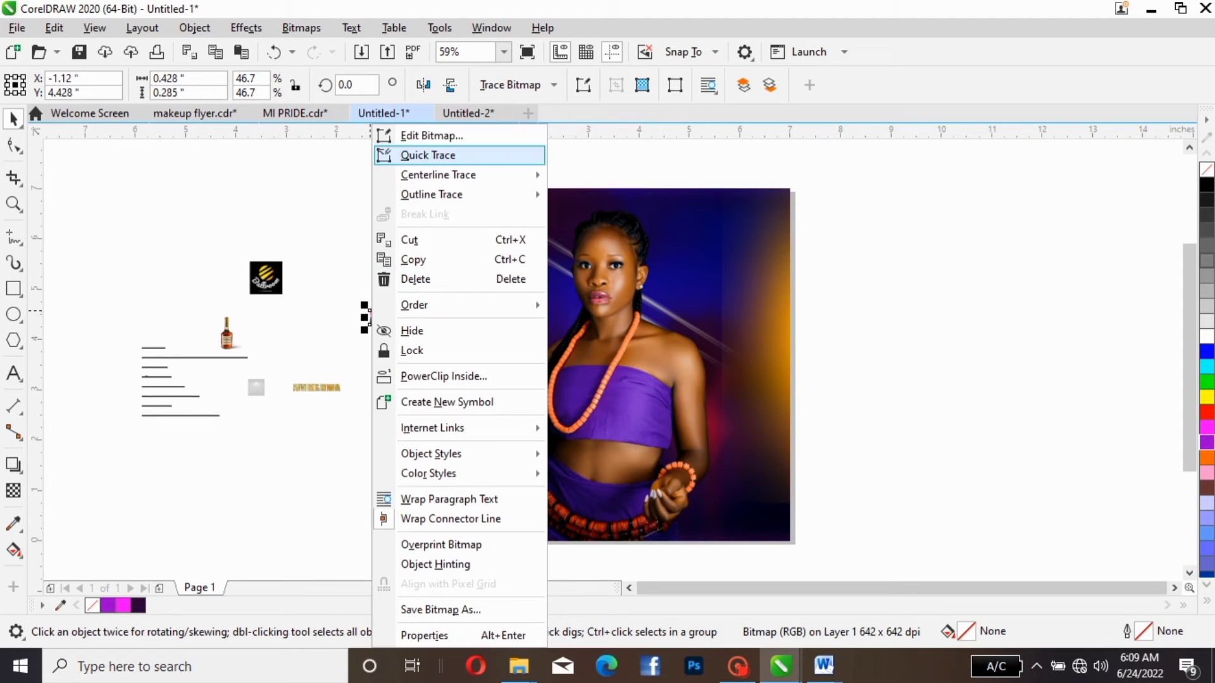
{"action": "left_click", "coordinate": [456, 380]}
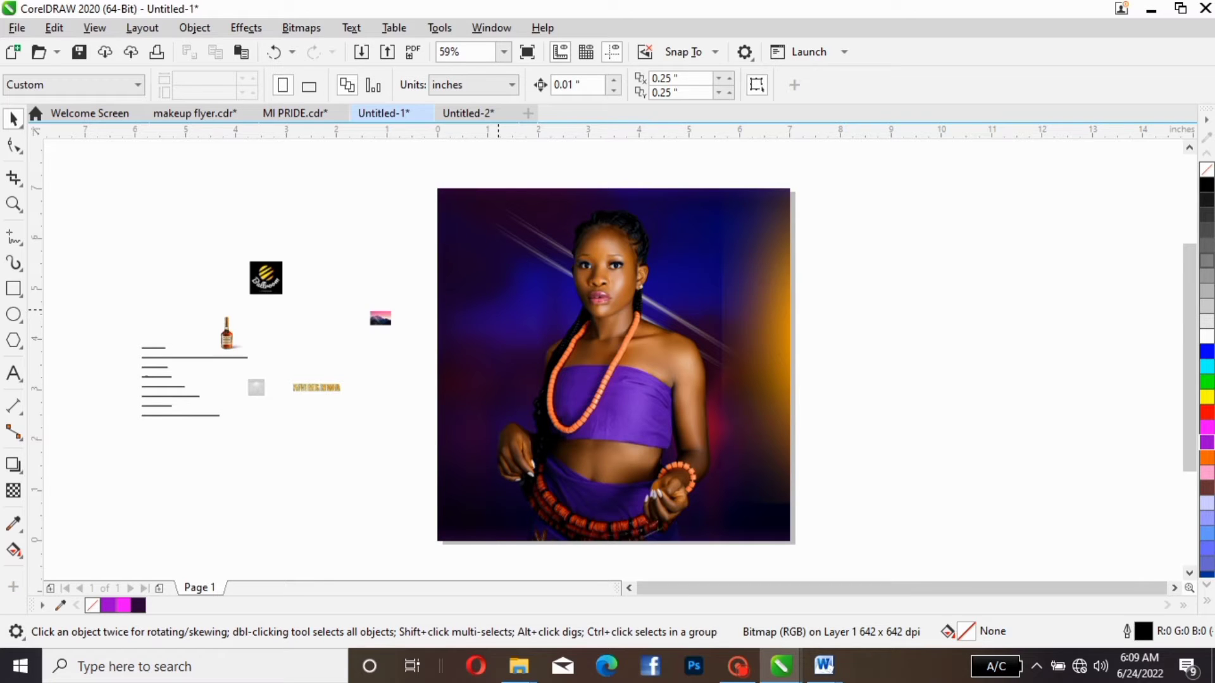
{"action": "left_click", "coordinate": [498, 310]}
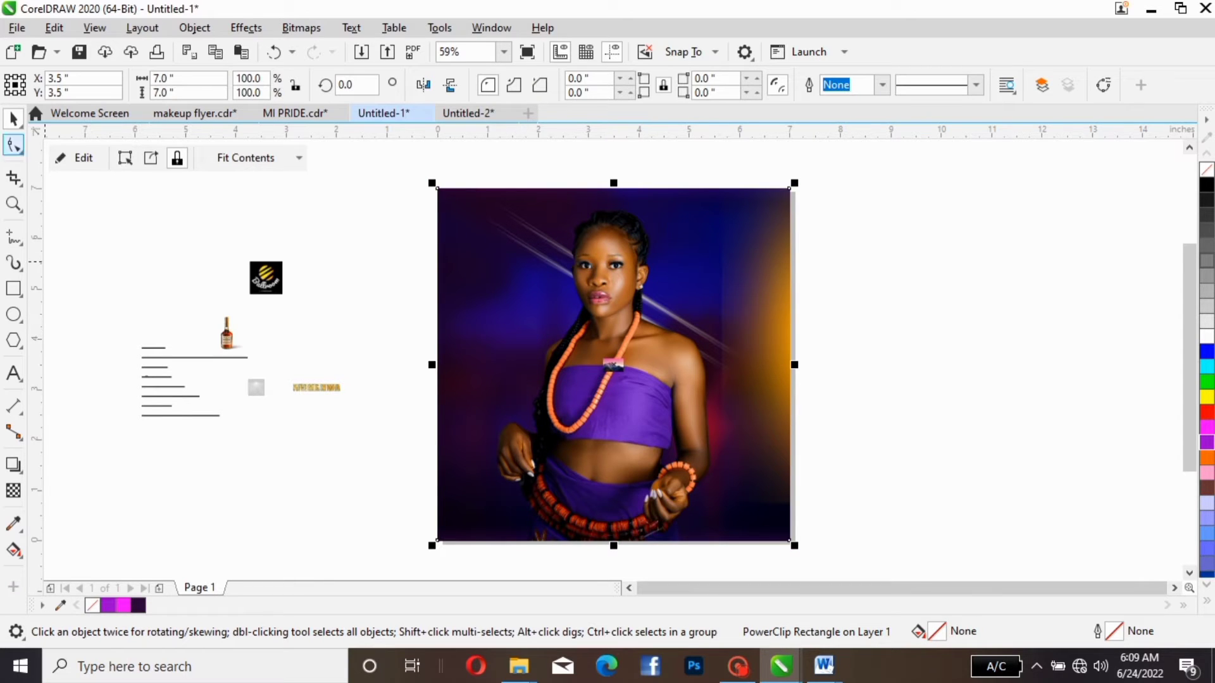
{"action": "left_click", "coordinate": [76, 157]}
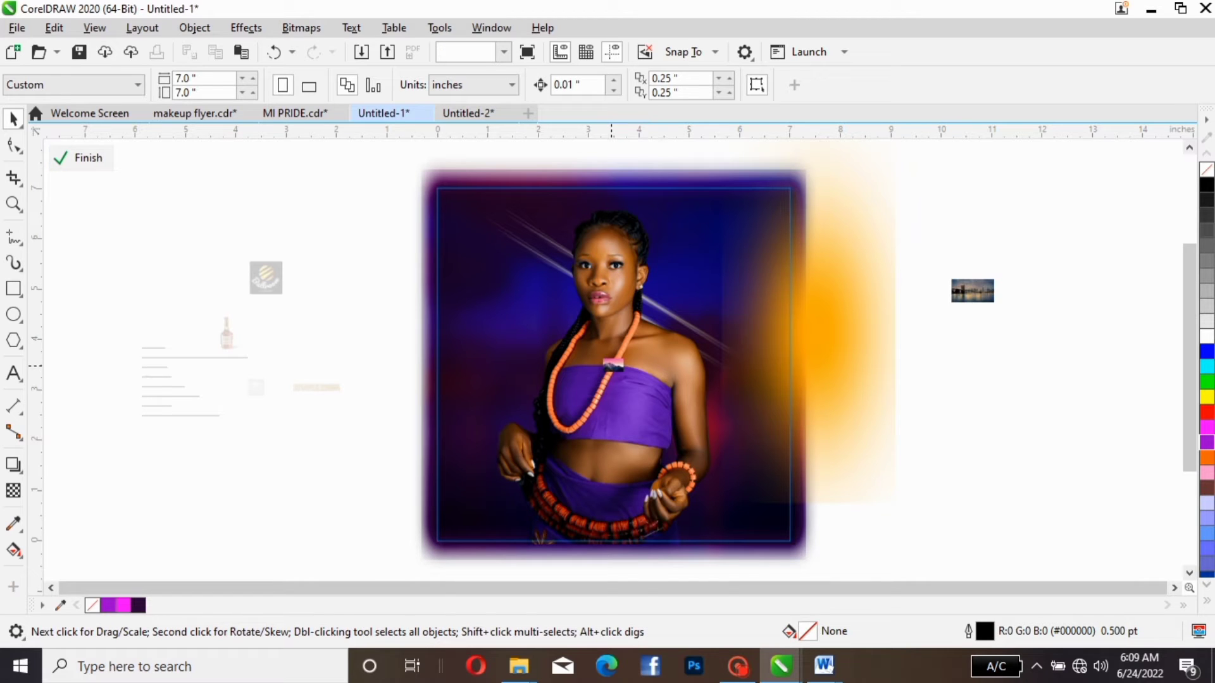
- Enlarge the mountain picture to about 7.329 × 4.877 in and place it over the flyer's upper part at about X 3.468, Y 4.839
{"action": "left_click", "coordinate": [613, 365]}
{"action": "left_click_drag", "start_coordinate": [630, 353], "coordinate": [240, 397]}
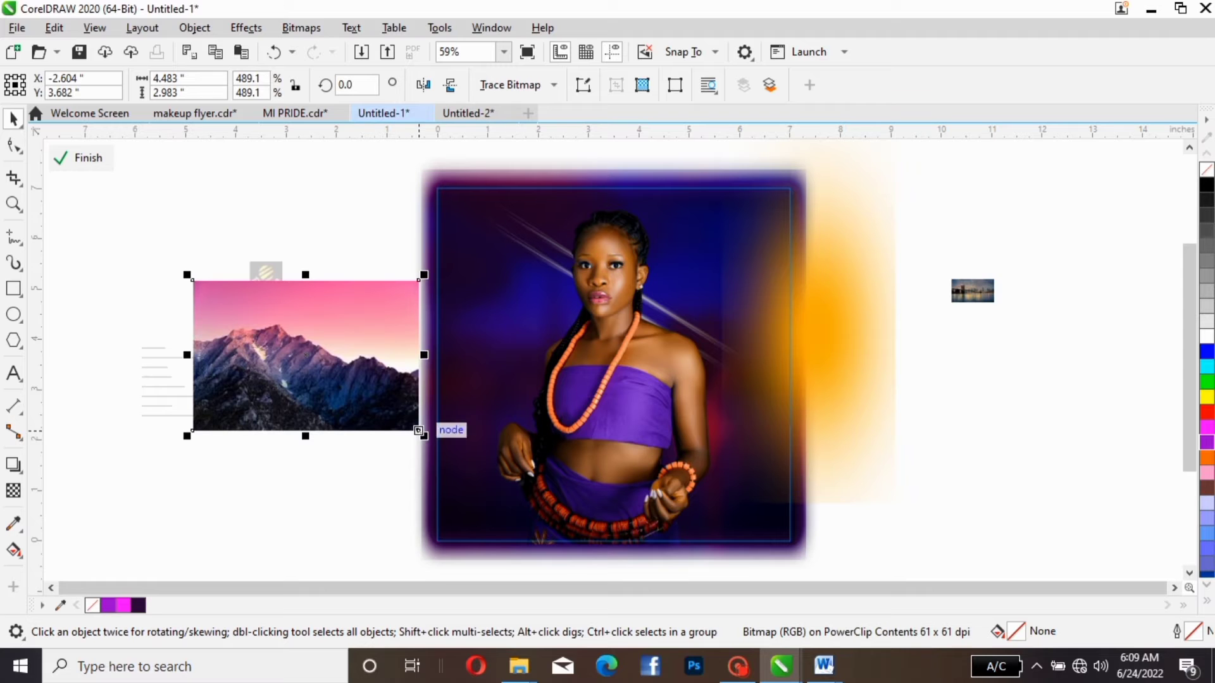
{"action": "left_click_drag", "start_coordinate": [424, 436], "coordinate": [567, 532]}
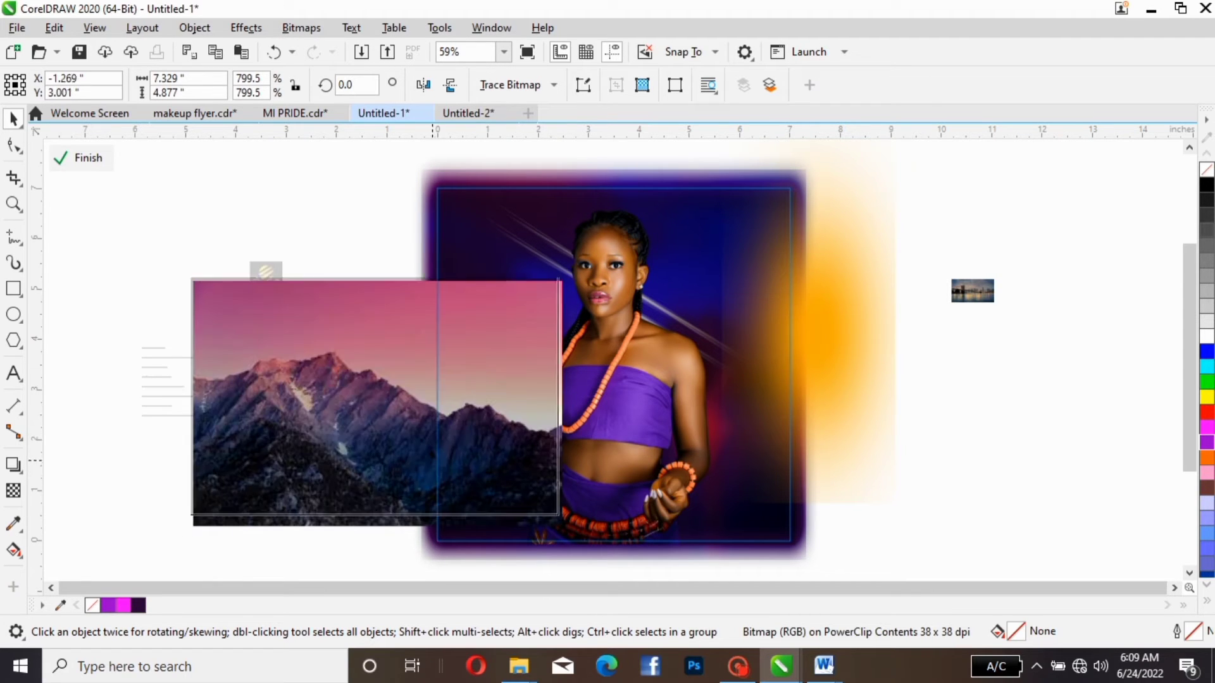
{"action": "left_click_drag", "start_coordinate": [437, 474], "coordinate": [670, 365]}
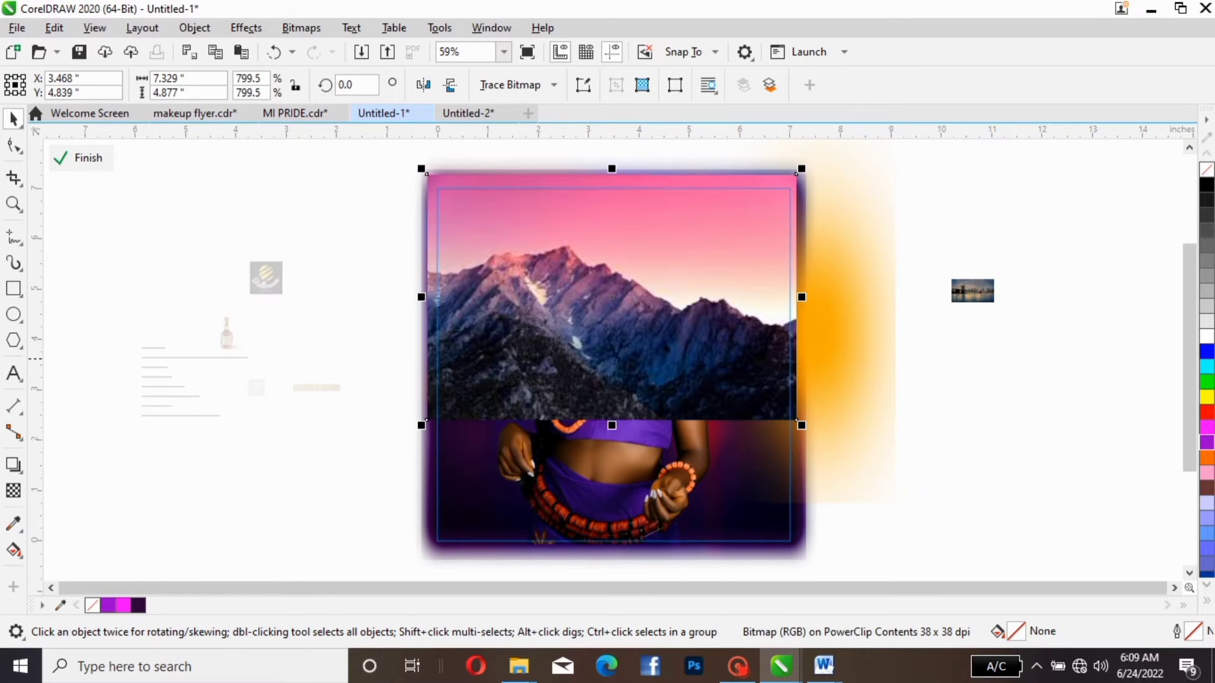
{"action": "key", "text": "ctrl+Page_Down"}
{"action": "left_click", "coordinate": [633, 325]}
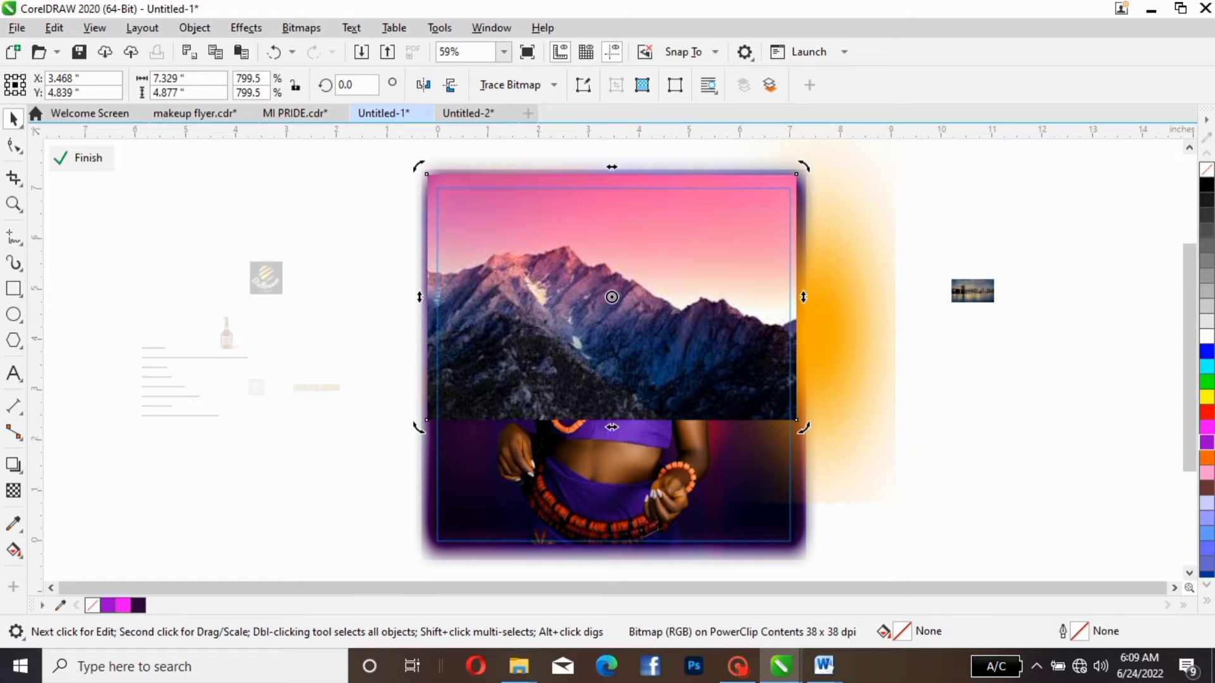
- Apply a vertical linear fountain transparency to the mountain picture, fading it from opaque at mid-height to fully transparent near its lower edge
{"action": "left_click", "coordinate": [13, 491]}
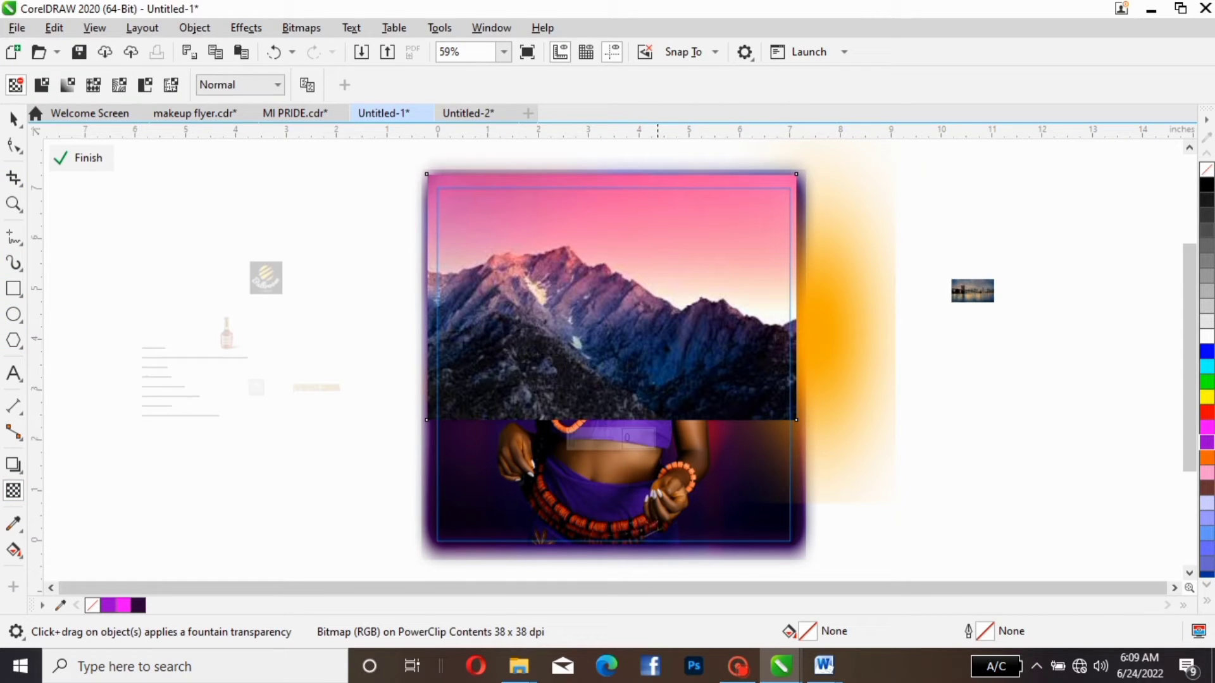
{"action": "left_click_drag", "start_coordinate": [657, 358], "coordinate": [663, 449]}
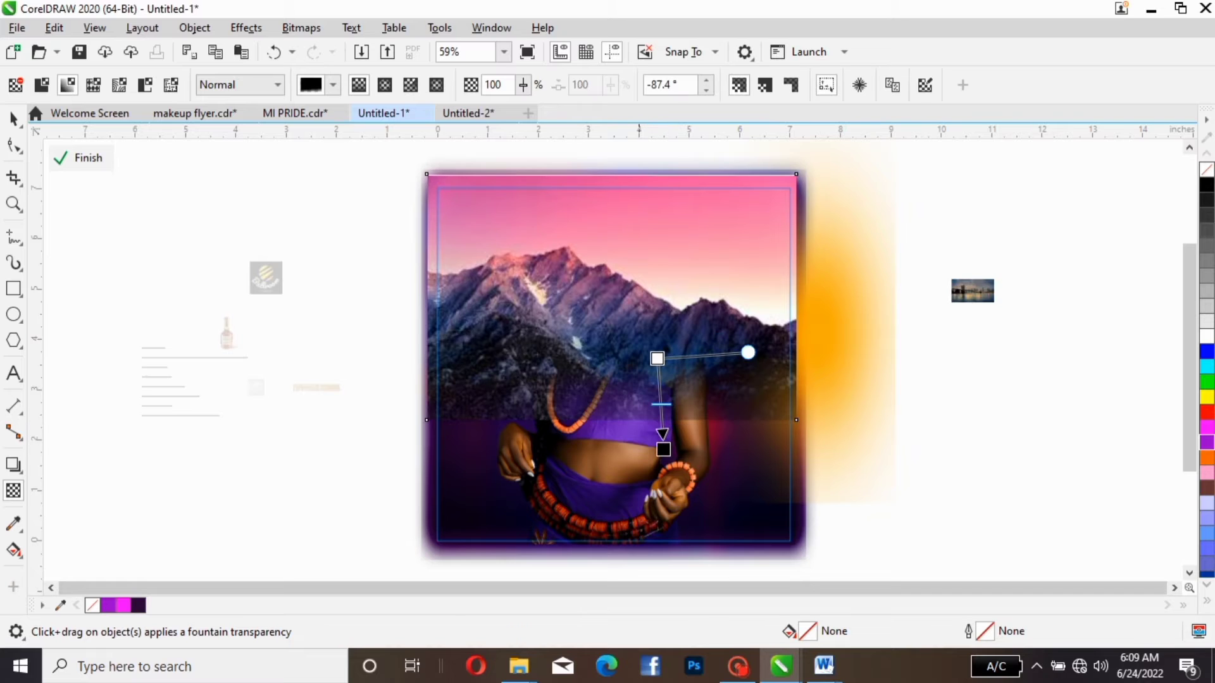
{"action": "left_click_drag", "start_coordinate": [657, 359], "coordinate": [662, 307]}
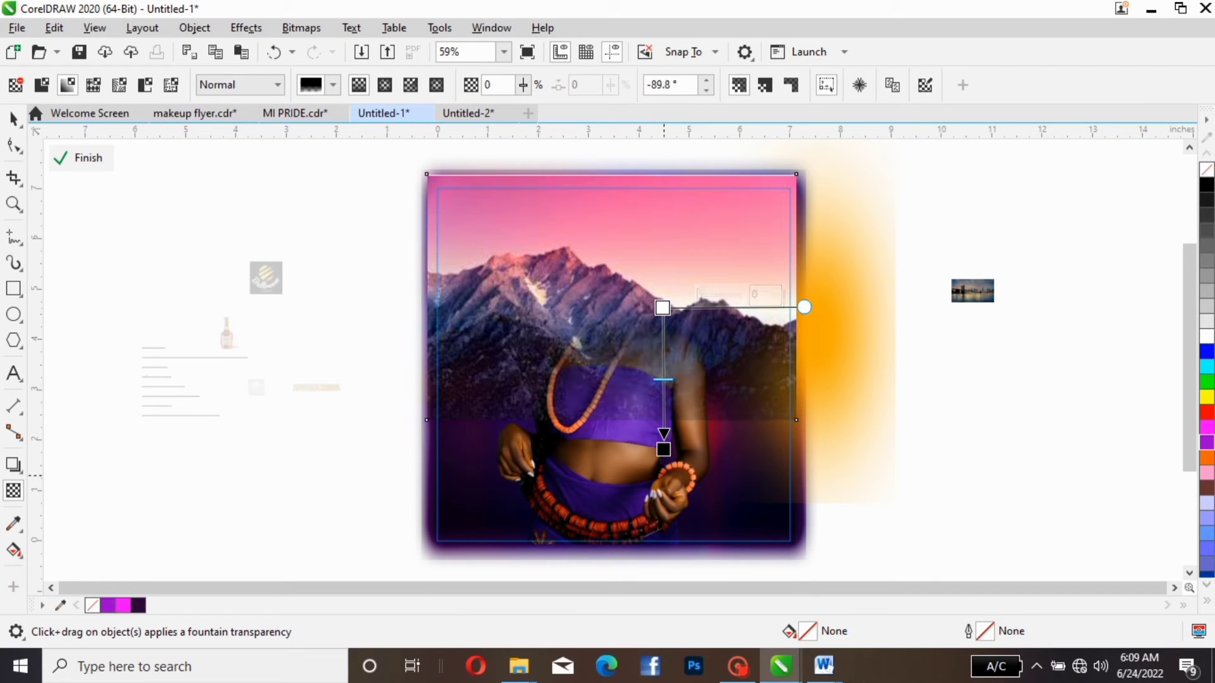
{"action": "left_click_drag", "start_coordinate": [663, 449], "coordinate": [663, 401]}
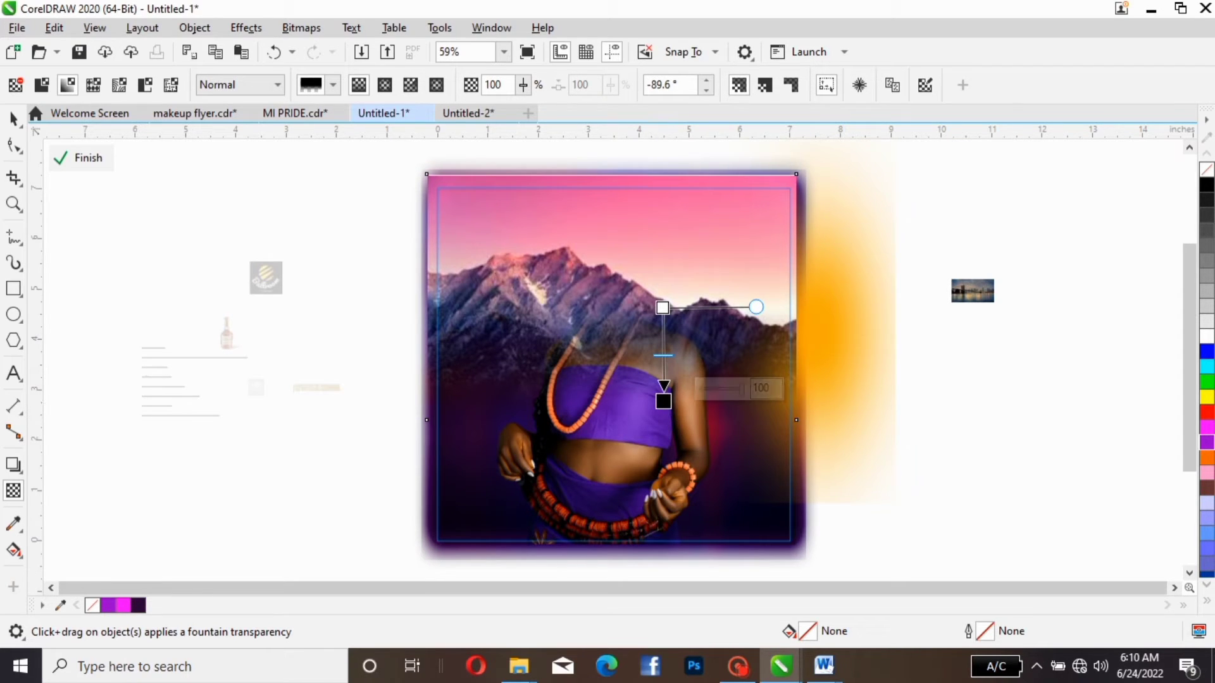
{"action": "left_click", "coordinate": [14, 119]}
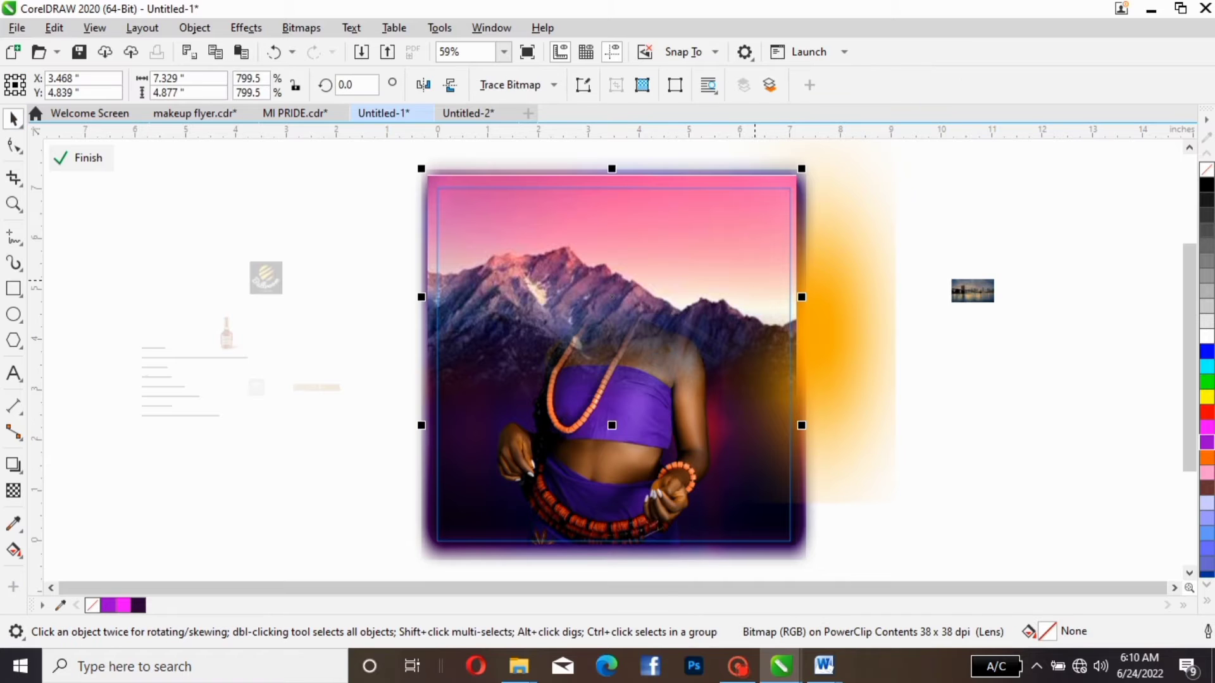
- Shift the mountain picture slightly to about X 3.013, Y 4.765
{"action": "mouse_move", "coordinate": [569, 248]}
{"action": "left_mouse_down"}
{"action": "mouse_move", "coordinate": [413, 247]}
{"action": "mouse_move", "coordinate": [549, 253]}
{"action": "left_mouse_up"}
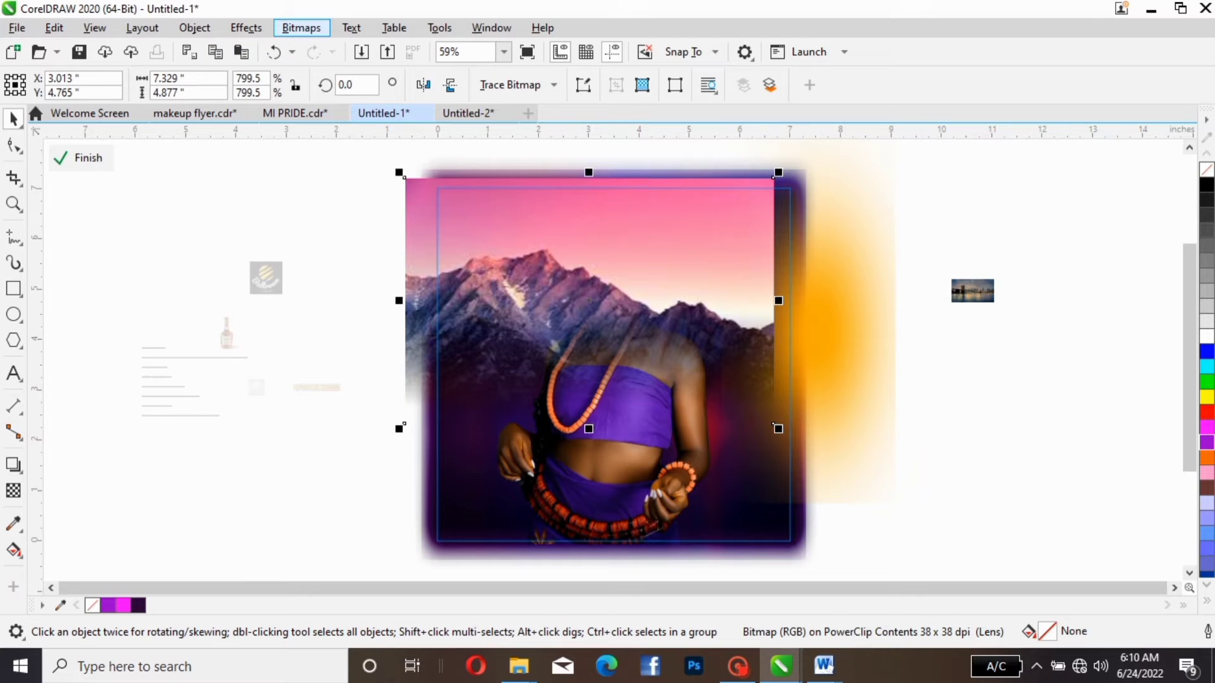
{"action": "left_click", "coordinate": [245, 28]}
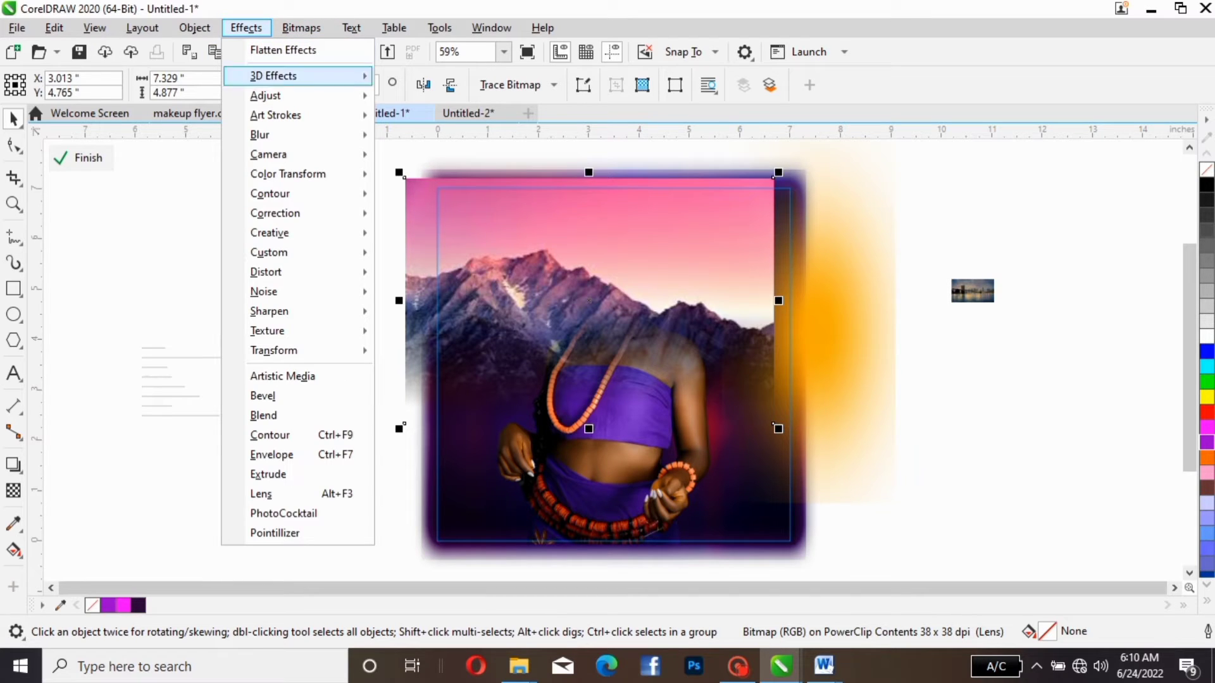
{"action": "mouse_move", "coordinate": [268, 155]}
{"action": "left_click", "coordinate": [379, 322]}
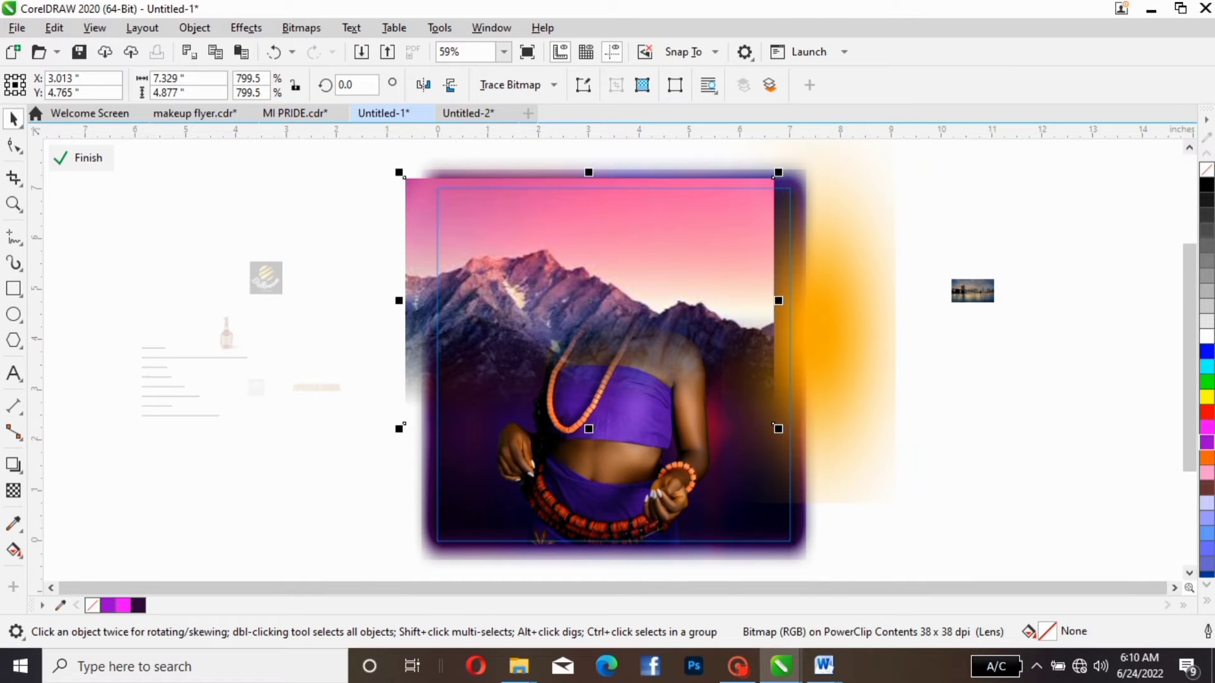
- Try the Screen merge mode on the mountain picture's transparency and settle on Overlay
{"action": "left_click", "coordinate": [14, 490]}
{"action": "left_click_drag", "start_coordinate": [638, 311], "coordinate": [640, 405]}
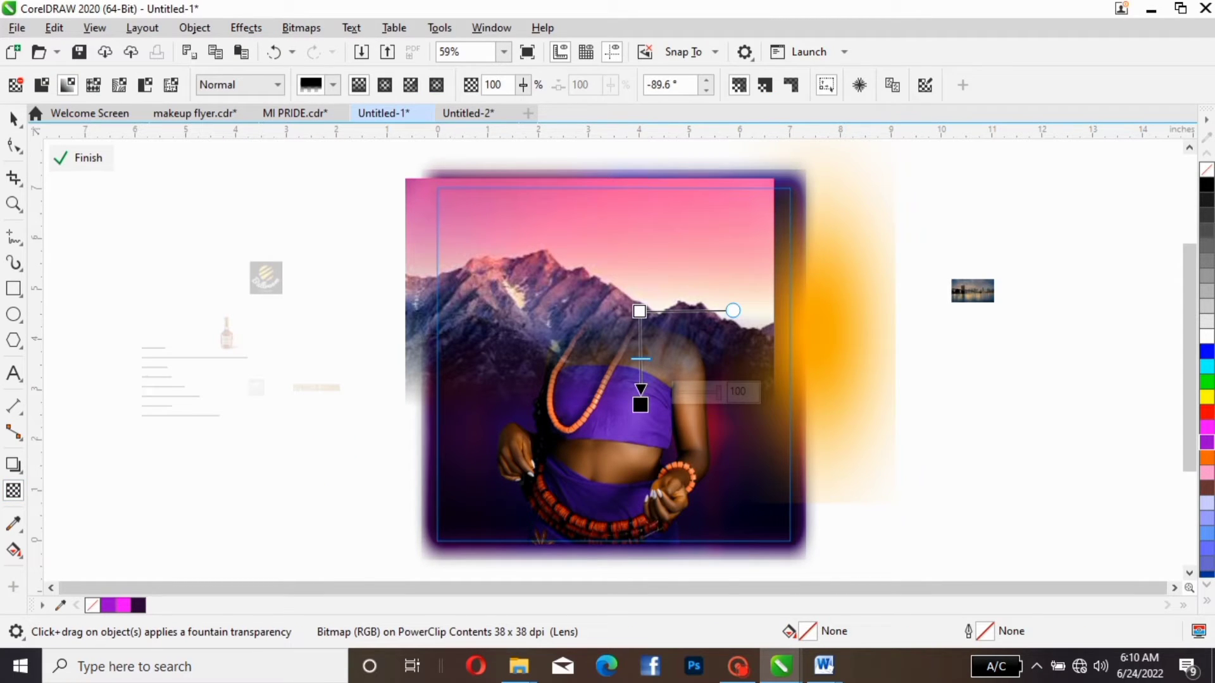
{"action": "left_click", "coordinate": [241, 84]}
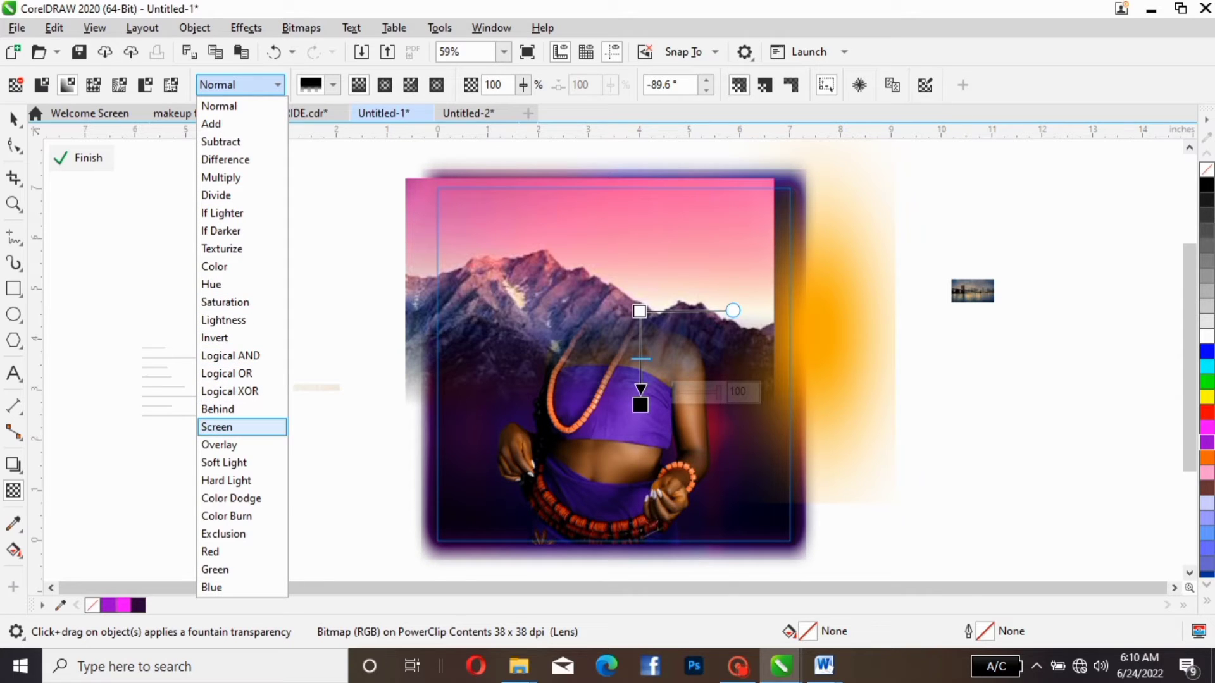
{"action": "left_click", "coordinate": [242, 427]}
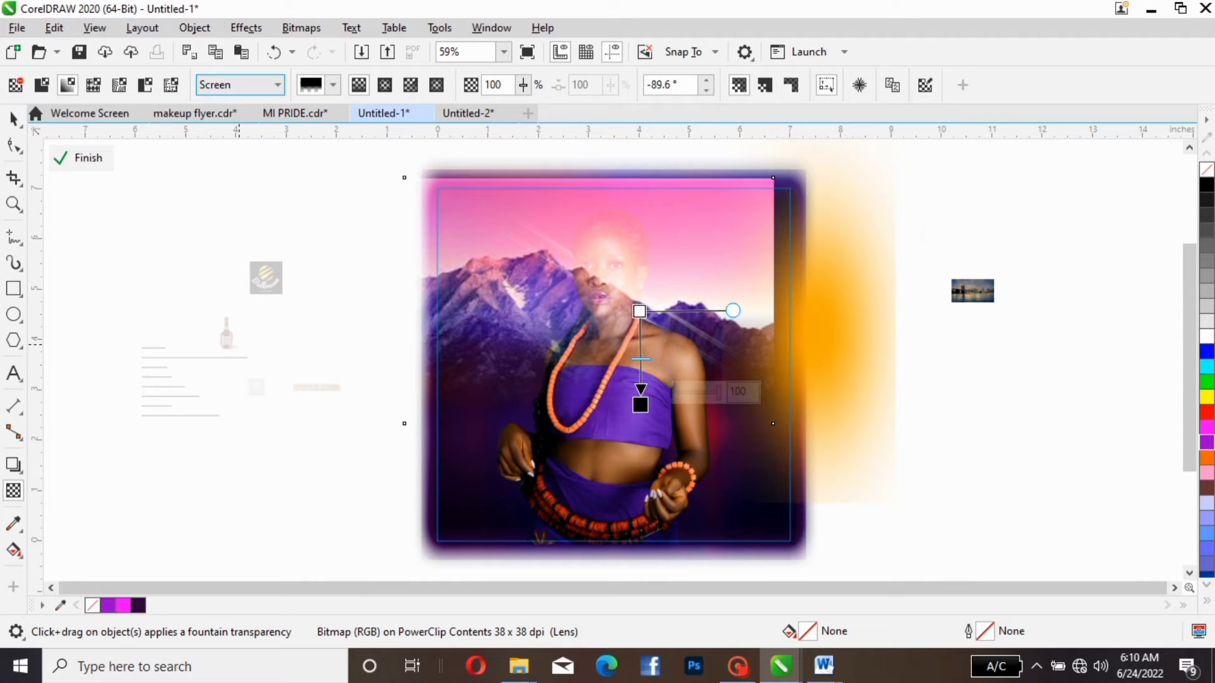
{"action": "left_click", "coordinate": [276, 85]}
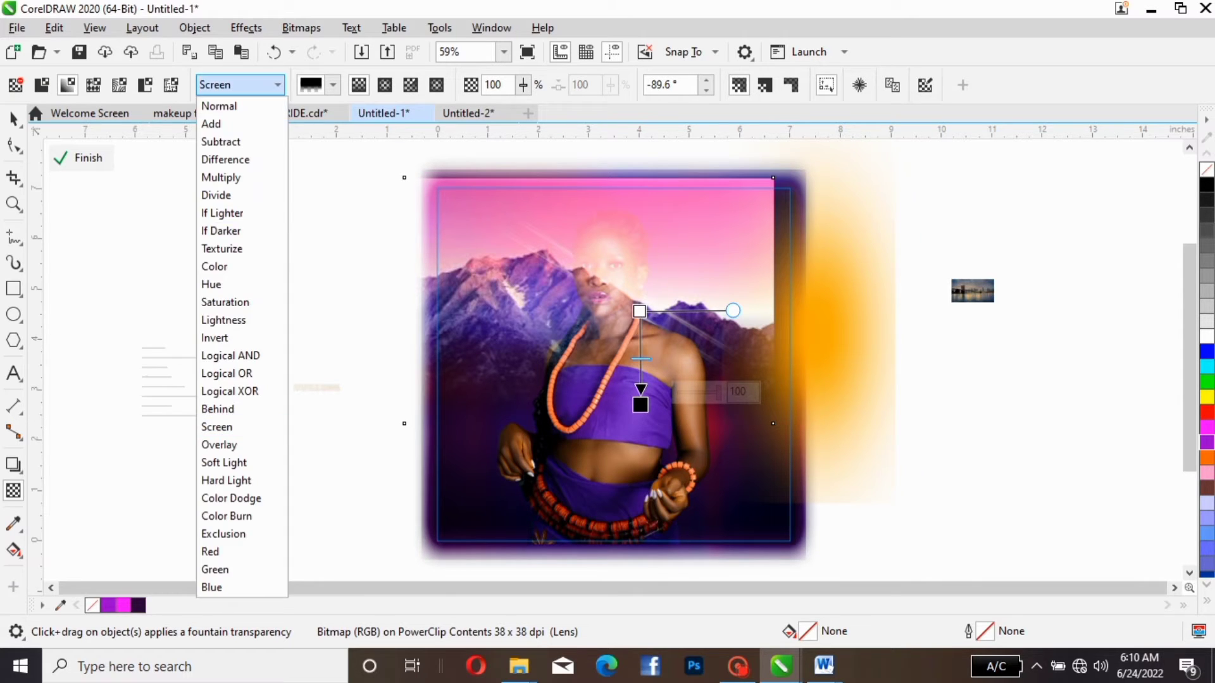
{"action": "left_click", "coordinate": [241, 445]}
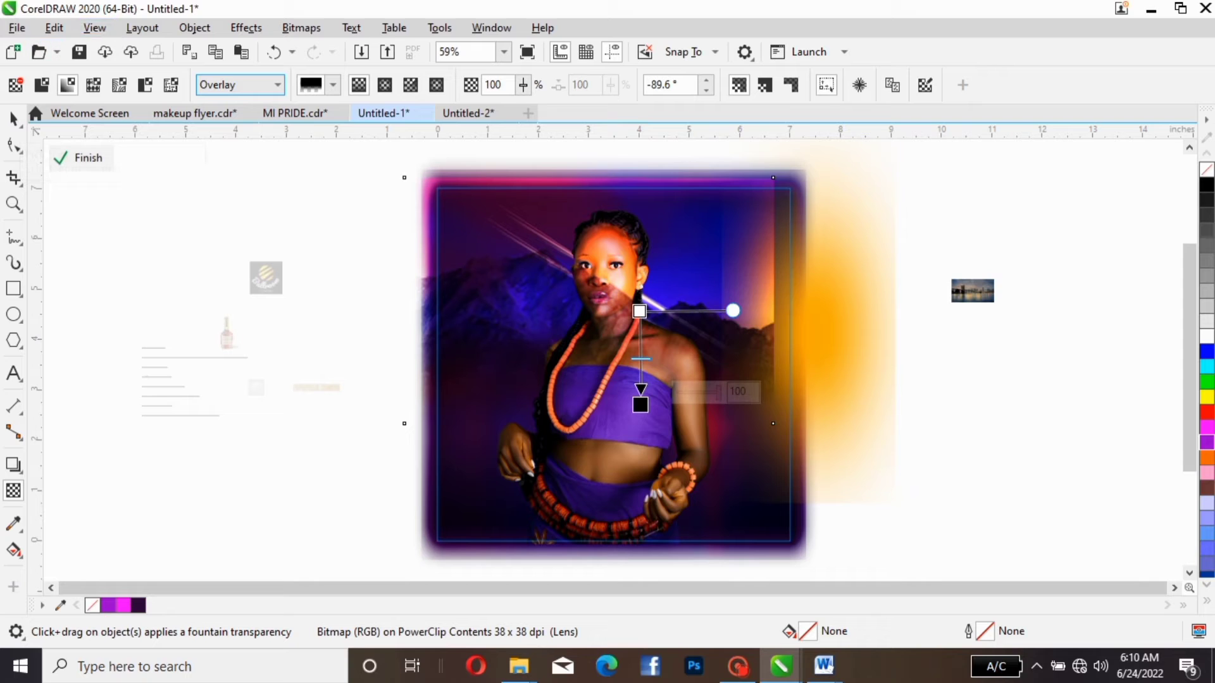
- Bring the woman photo to the front of the mountain picture and undo the accidental move of the large soft-edged bitmap
{"action": "left_click", "coordinate": [13, 119]}
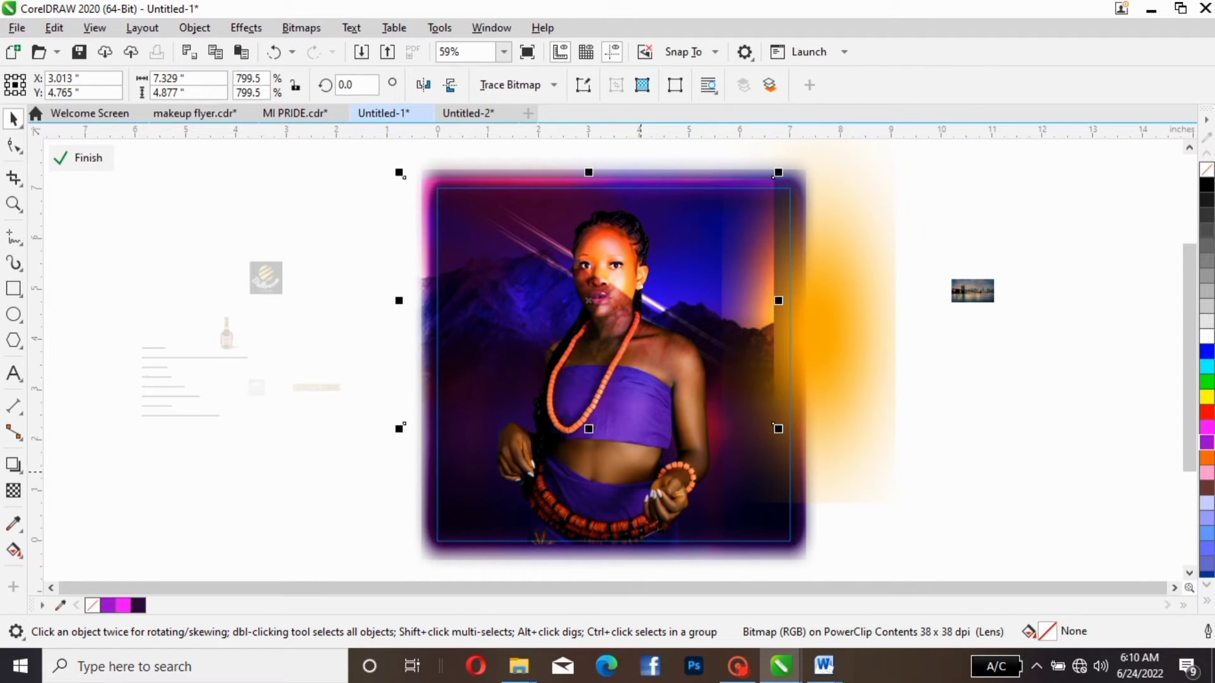
{"action": "left_click", "coordinate": [640, 499]}
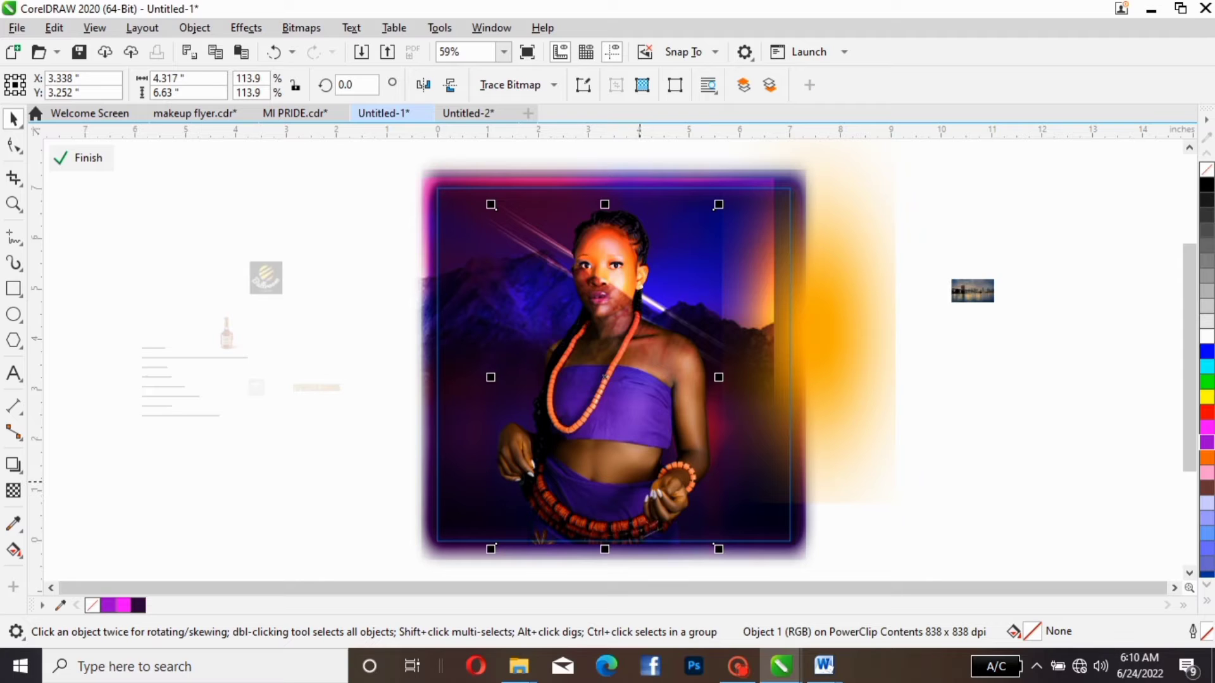
{"action": "key", "text": "shift+Page_Up"}
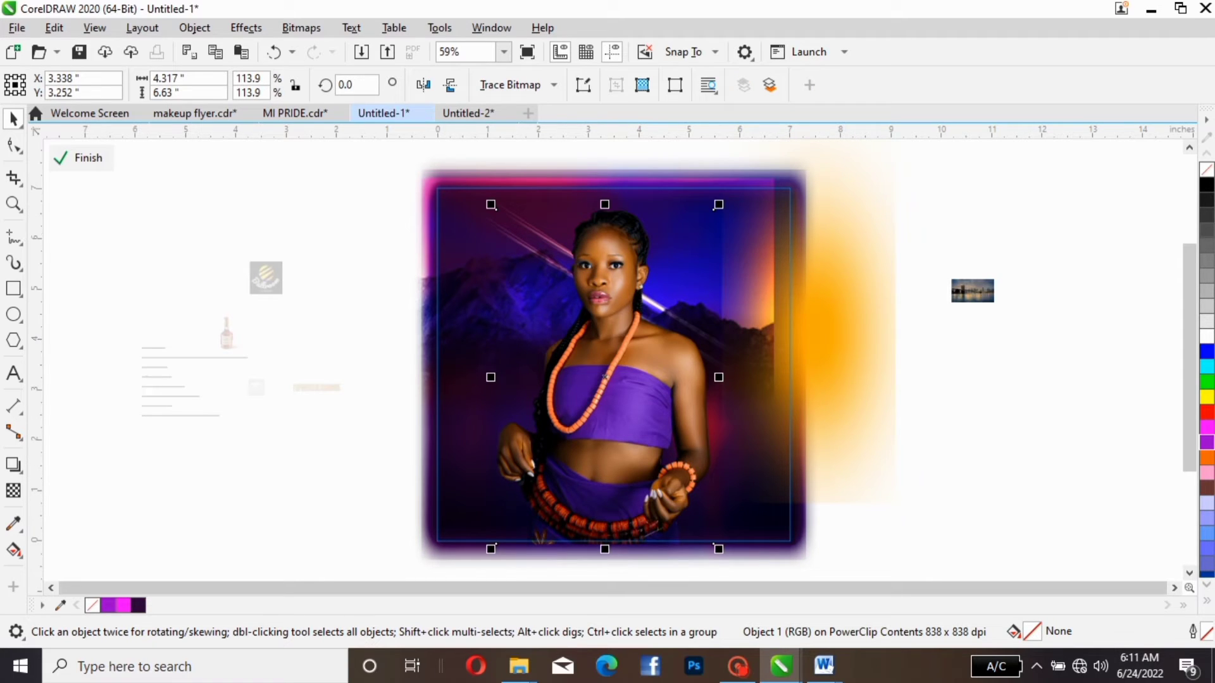
{"action": "left_click_drag", "start_coordinate": [430, 165], "coordinate": [519, 328]}
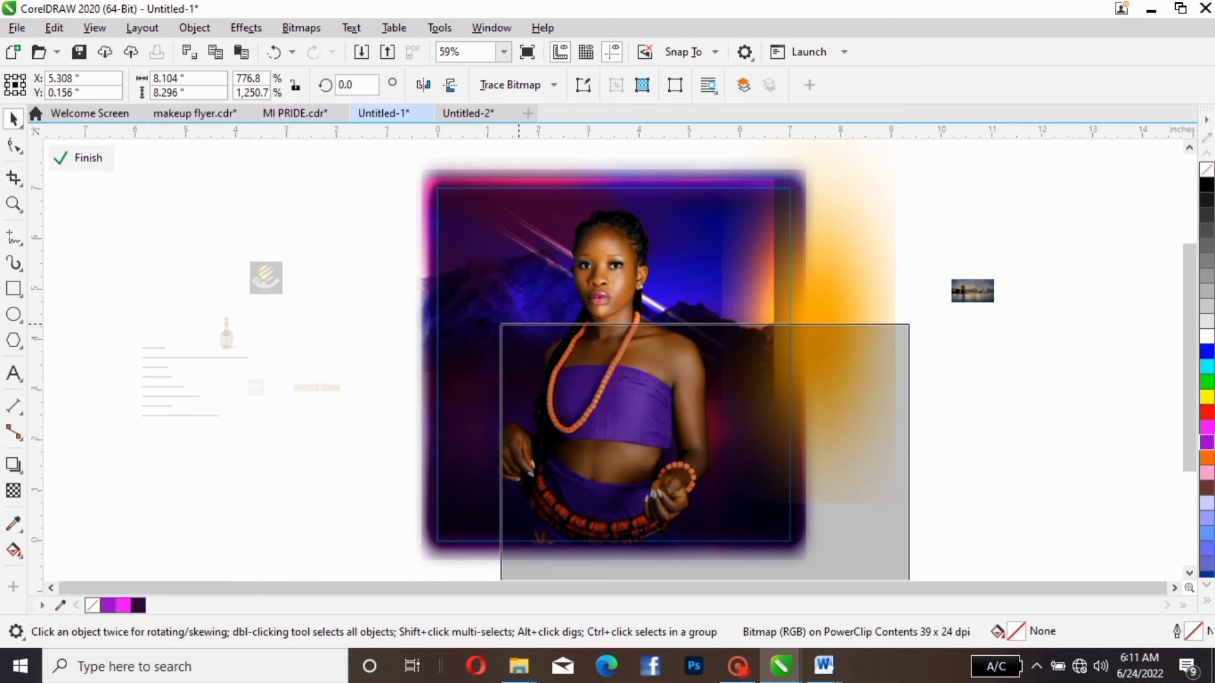
{"action": "key", "text": "ctrl+z"}
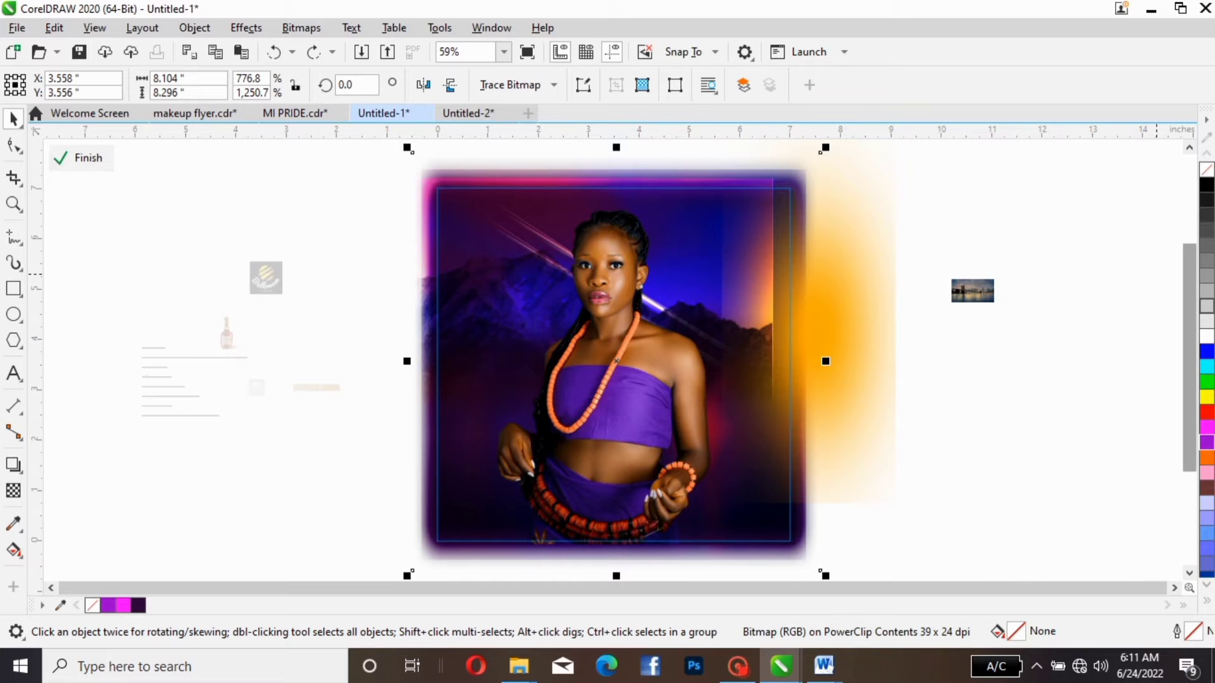
- Bring the light streaks together with the mountain picture to the front, and put the orange glow on top of them
{"action": "scroll", "coordinate": [381, 190], "scroll_direction": "up", "scroll_amount": 1}
{"action": "left_click_drag", "start_coordinate": [364, 155], "coordinate": [872, 497]}
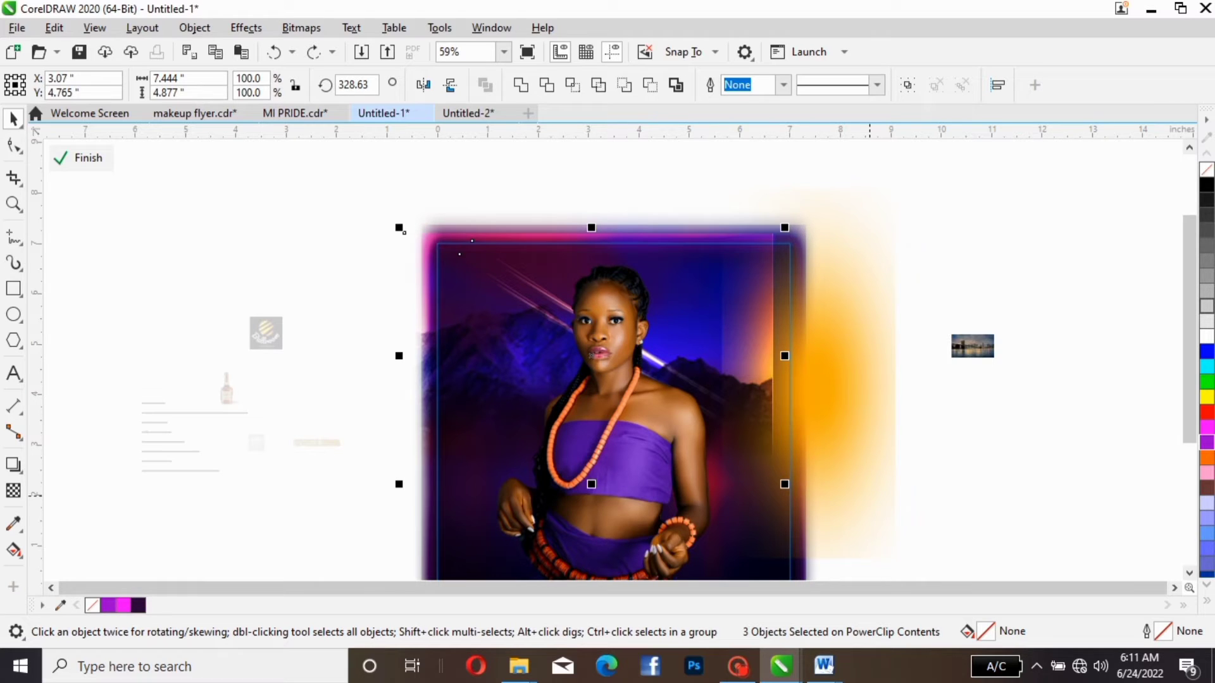
{"action": "key", "text": "shift+Page_Up"}
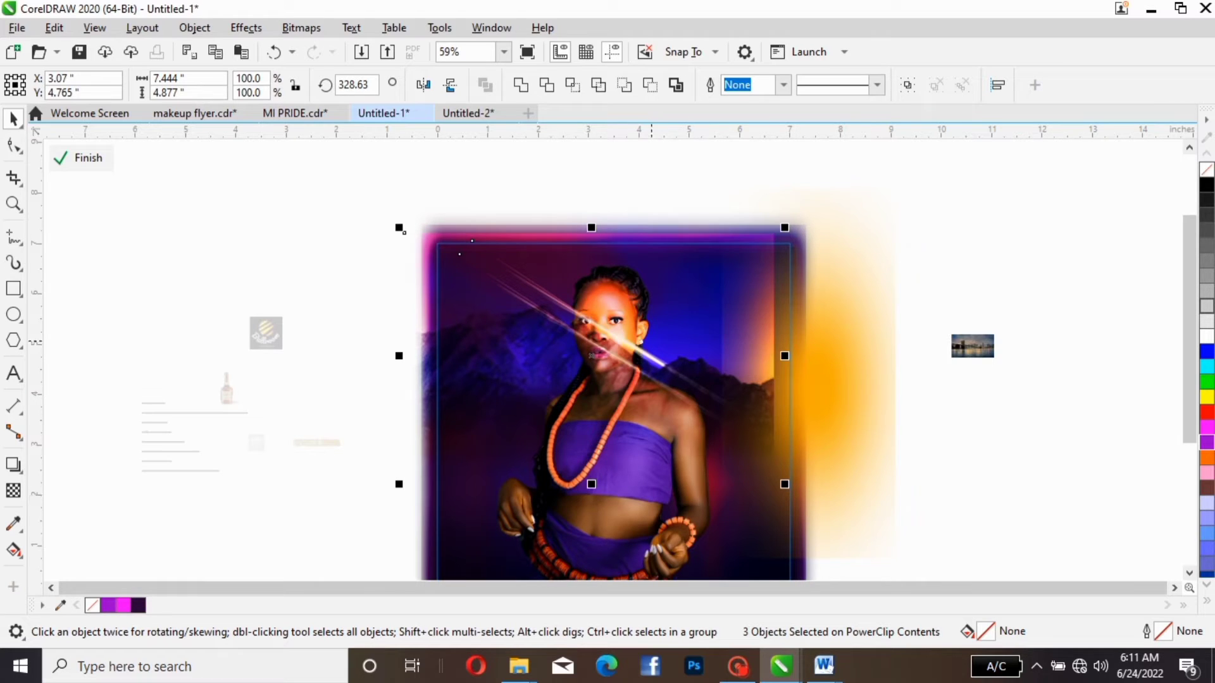
{"action": "left_click", "coordinate": [827, 351]}
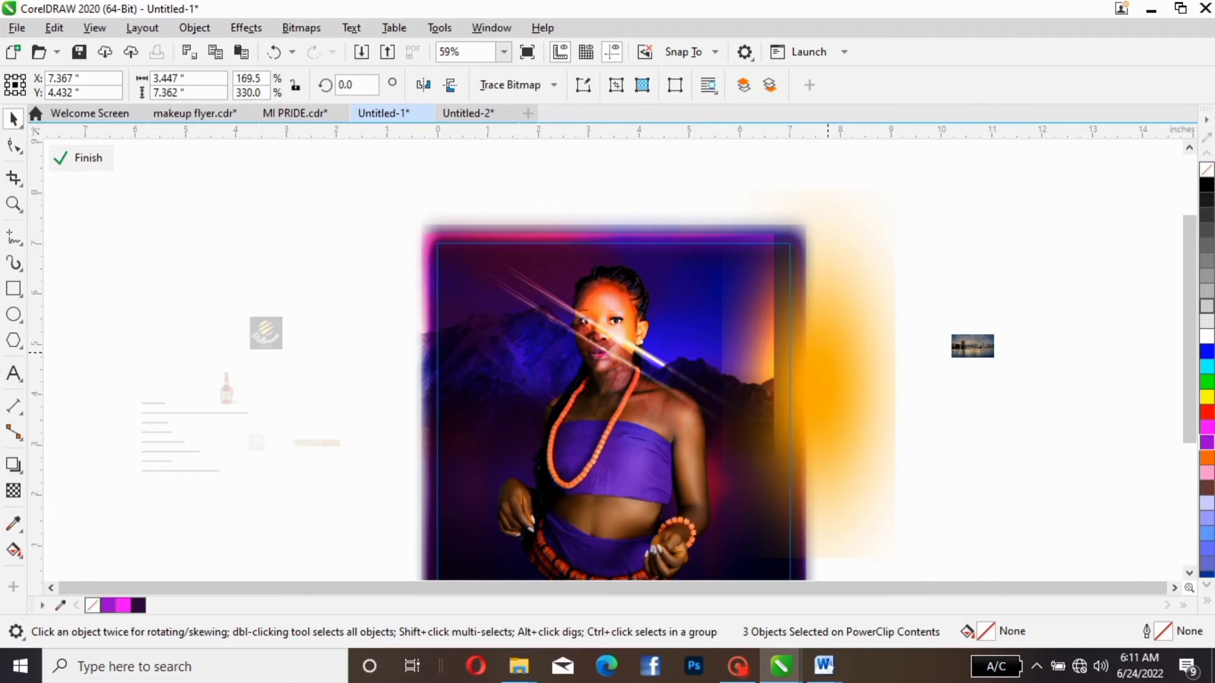
{"action": "key", "text": "shift+Page_Up"}
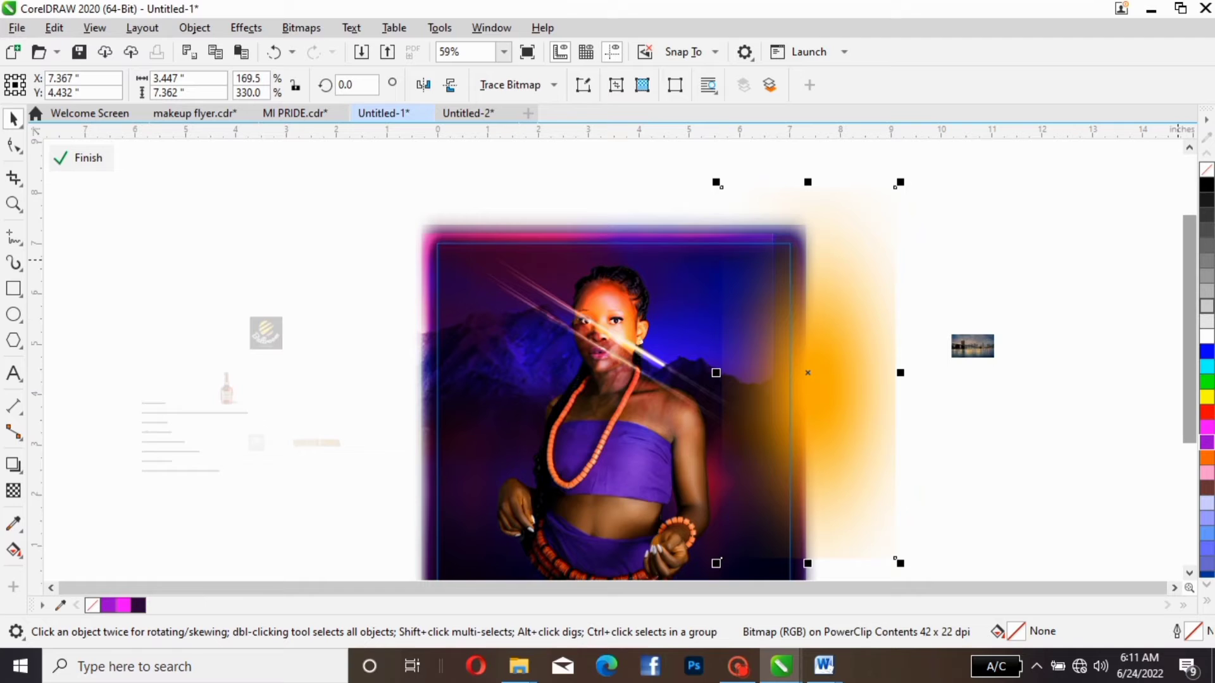
{"action": "scroll", "coordinate": [894, 289], "scroll_direction": "down", "scroll_amount": 1}
{"action": "left_click", "coordinate": [923, 304]}
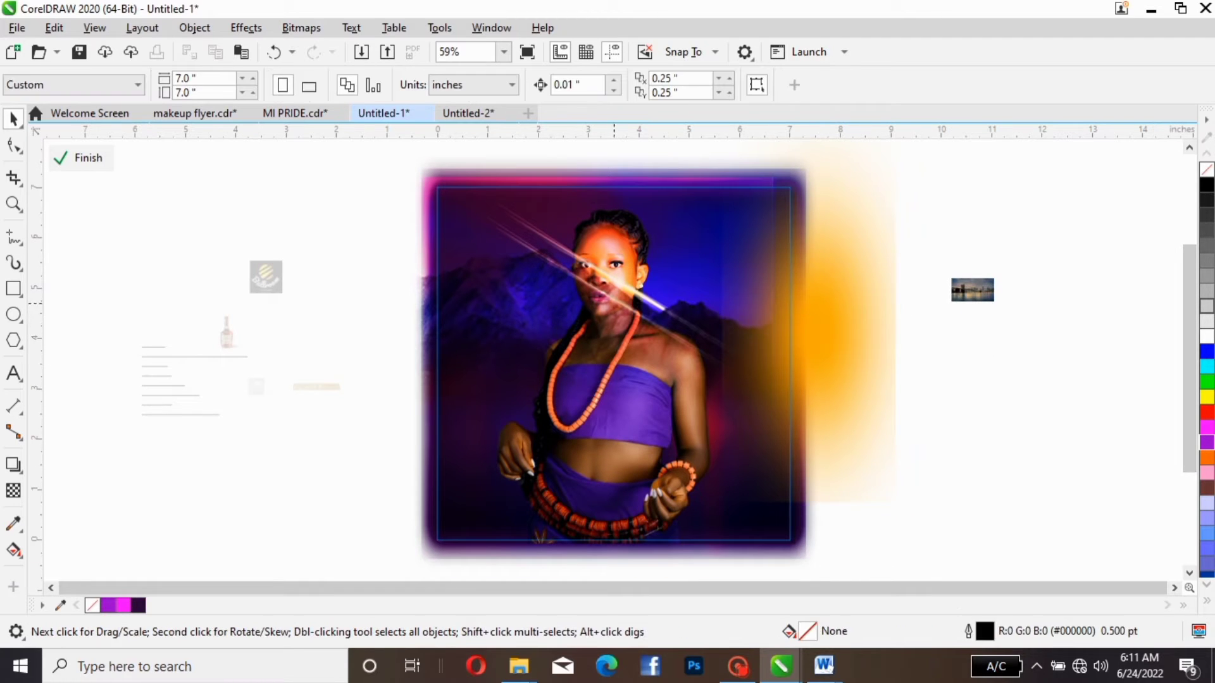
- Spread the mountain picture, woman photo and orange glow apart to uncover the light streaks beneath them
{"action": "left_click", "coordinate": [583, 312]}
{"action": "left_click_drag", "start_coordinate": [582, 312], "coordinate": [398, 285]}
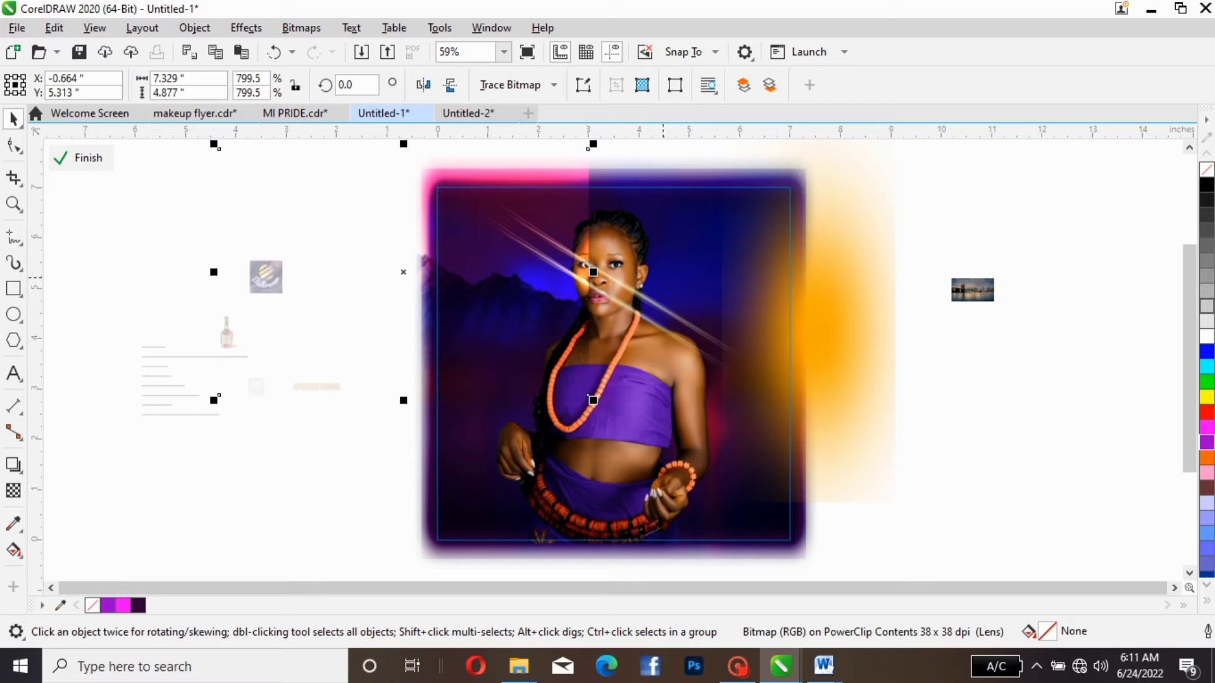
{"action": "left_click_drag", "start_coordinate": [663, 277], "coordinate": [614, 304]}
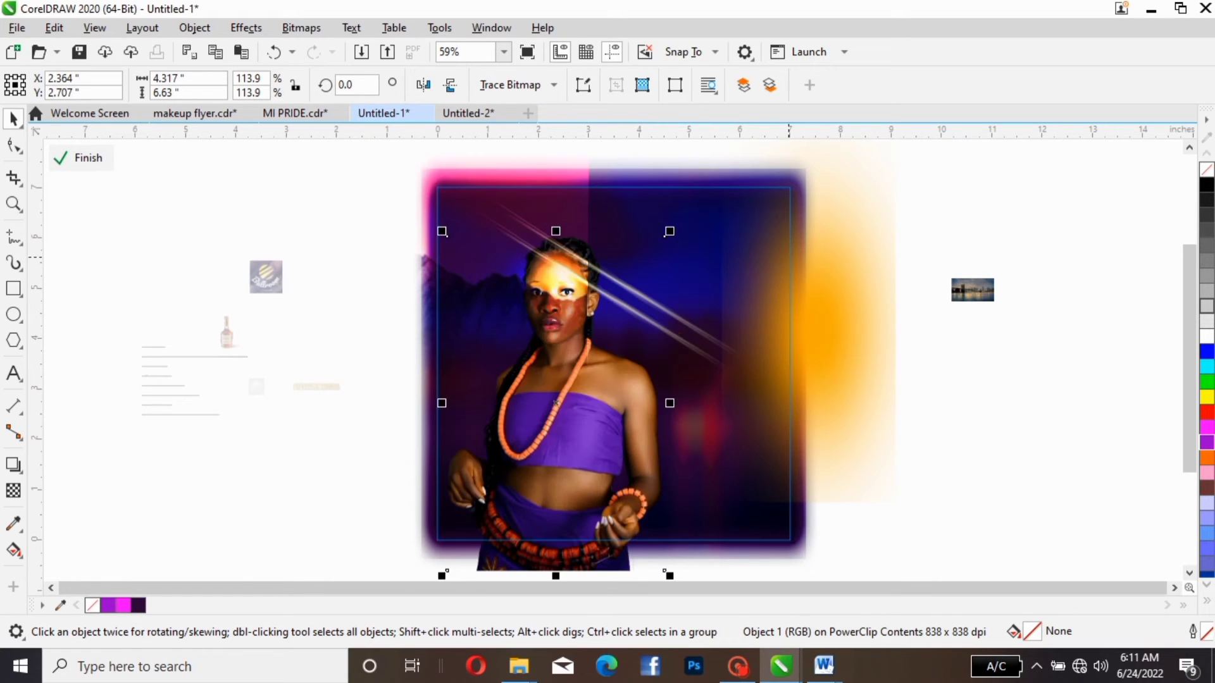
{"action": "left_click_drag", "start_coordinate": [737, 260], "coordinate": [806, 257]}
{"action": "left_click", "coordinate": [691, 250]}
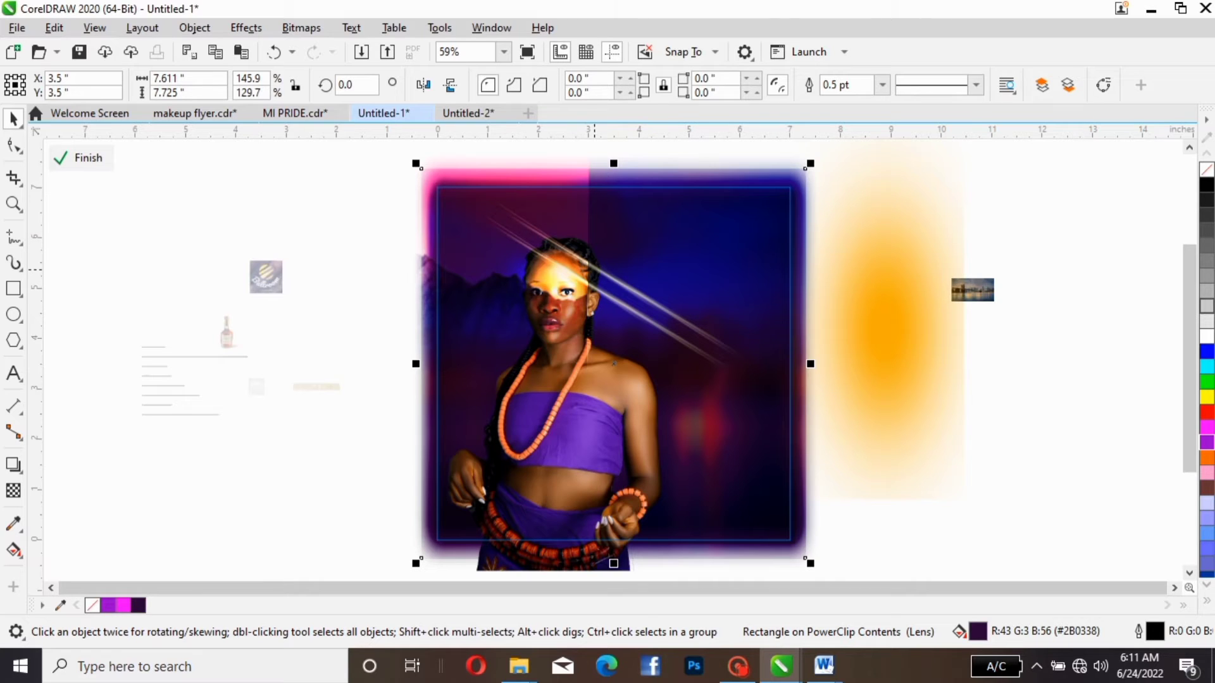
{"action": "left_click", "coordinate": [598, 272]}
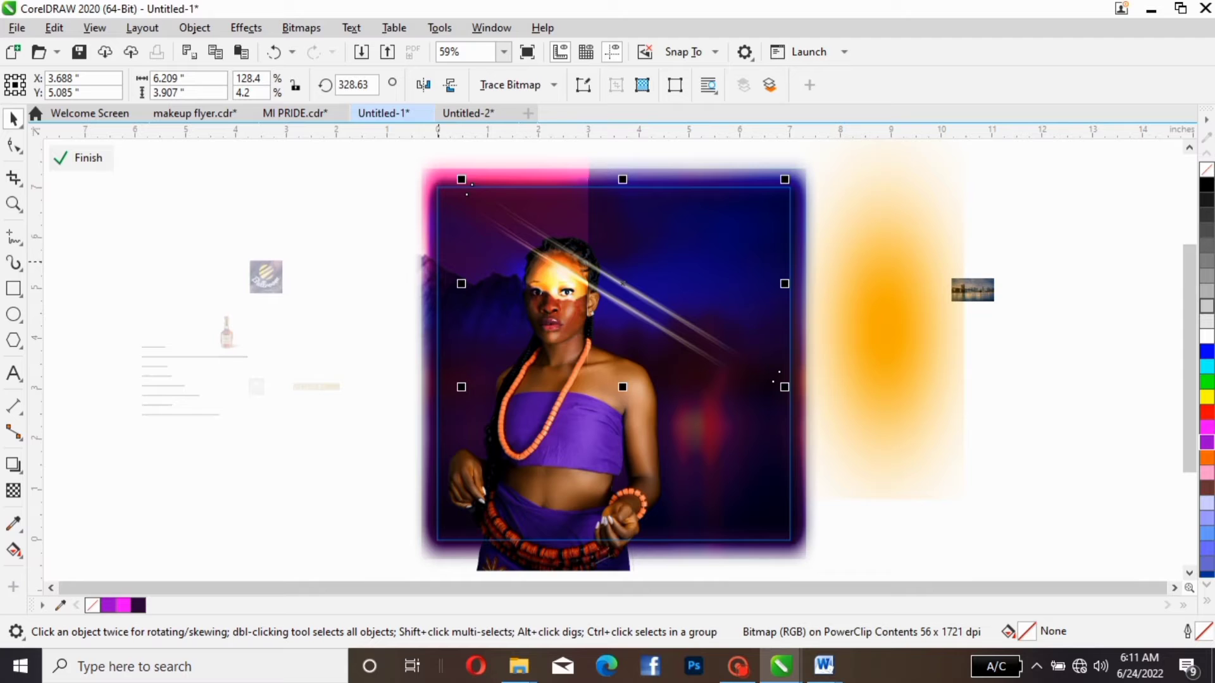
- Reposition the mountain picture across the upper part of the flyer, at about X 3.322, Y 5.674
{"action": "left_click", "coordinate": [303, 251]}
{"action": "left_click", "coordinate": [308, 256]}
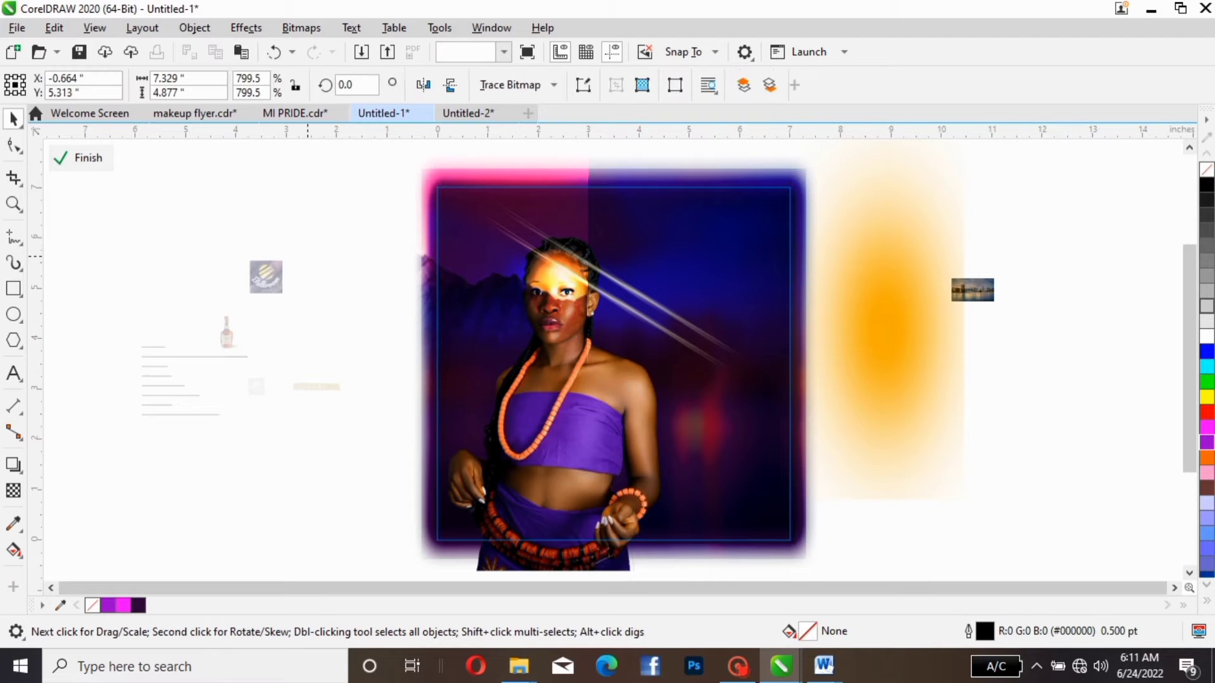
{"action": "left_click_drag", "start_coordinate": [307, 256], "coordinate": [404, 187]}
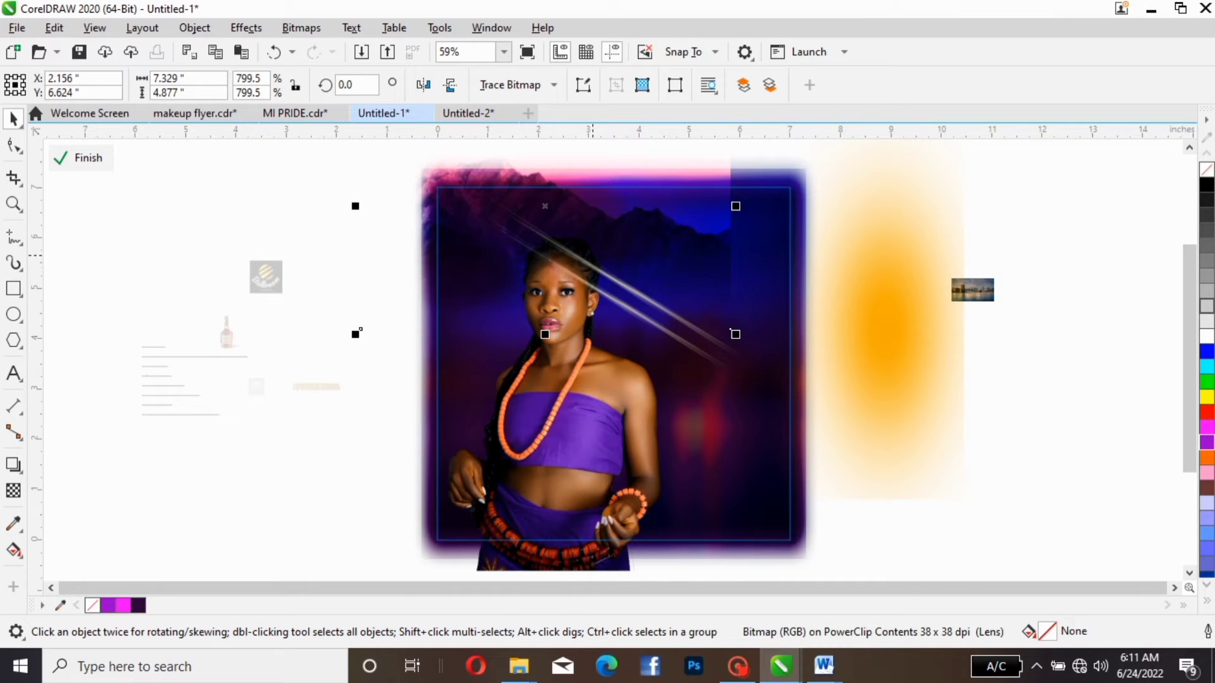
{"action": "left_click_drag", "start_coordinate": [580, 306], "coordinate": [484, 303]}
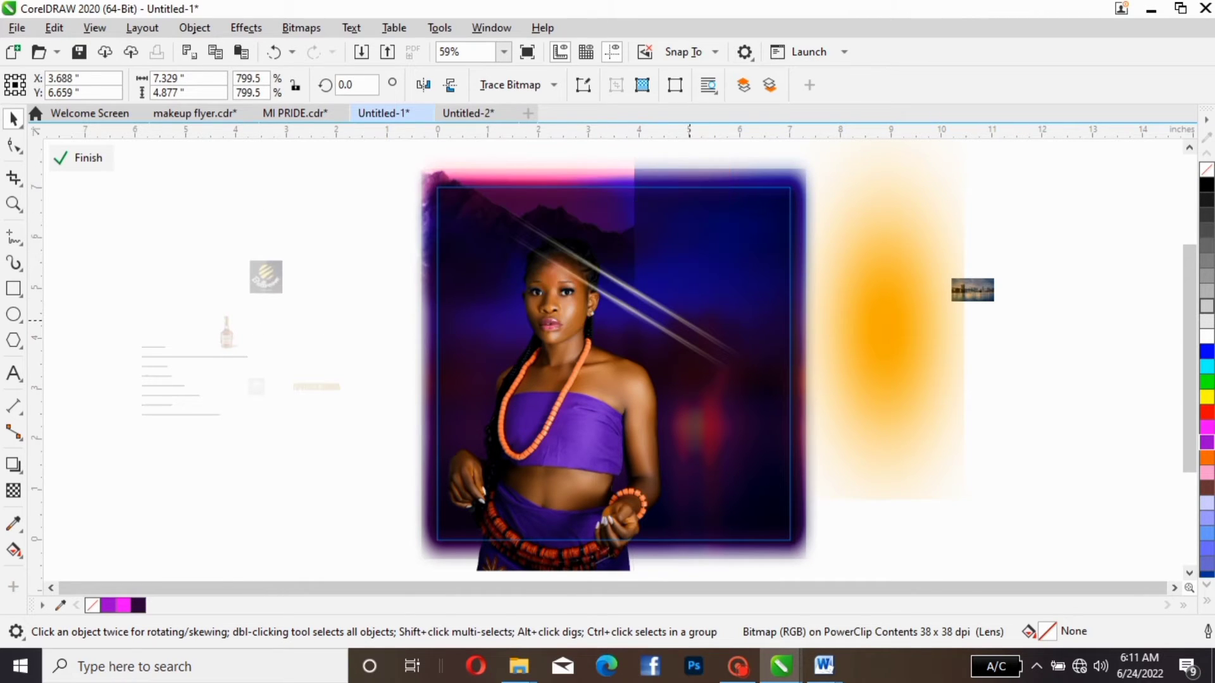
{"action": "left_click", "coordinate": [692, 319]}
{"action": "left_click_drag", "start_coordinate": [1029, 147], "coordinate": [428, 403]}
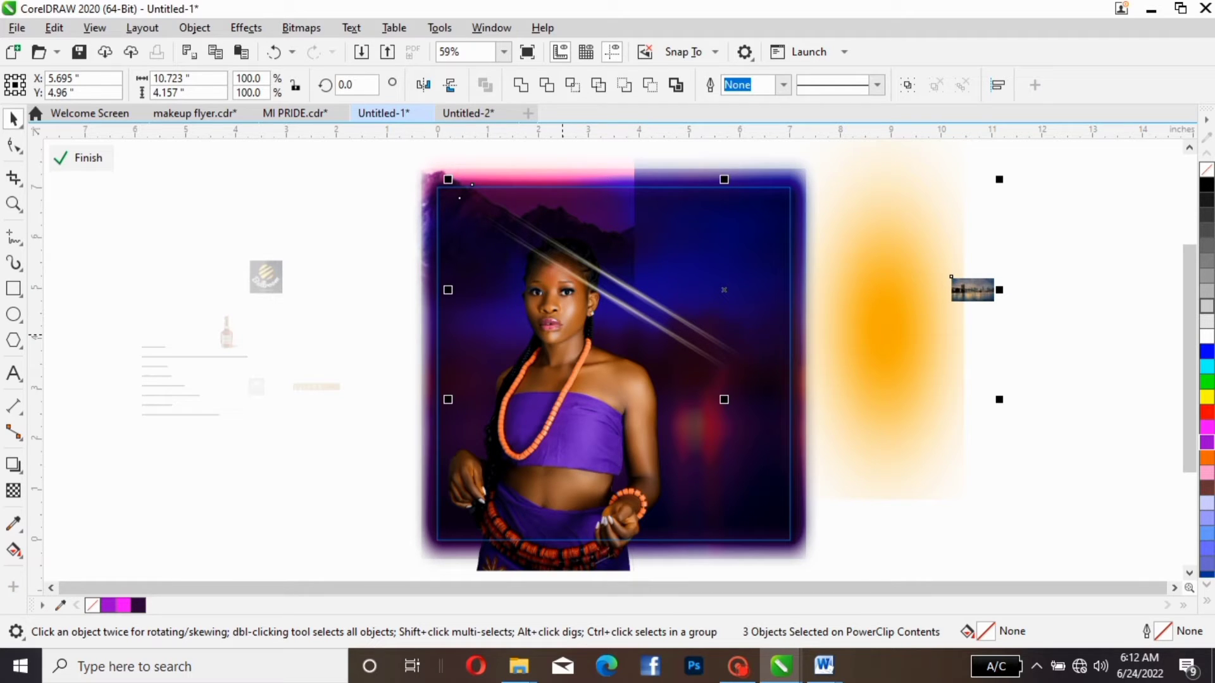
{"action": "left_click", "coordinate": [408, 279]}
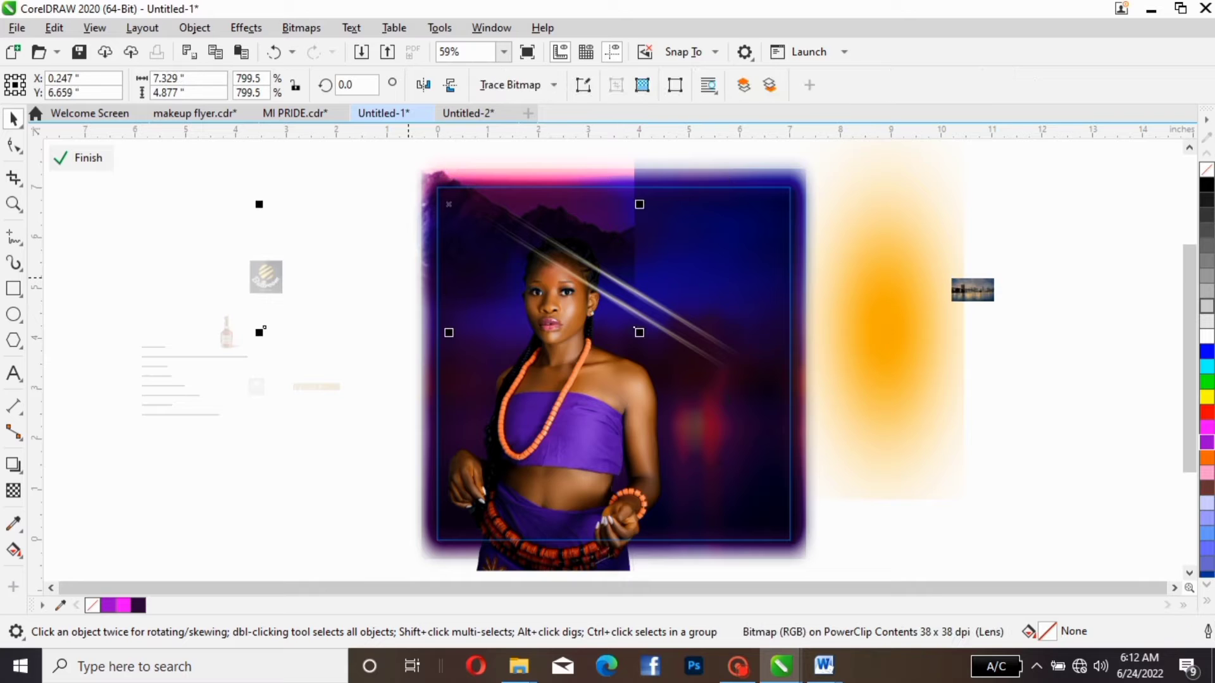
{"action": "left_click_drag", "start_coordinate": [408, 278], "coordinate": [562, 327]}
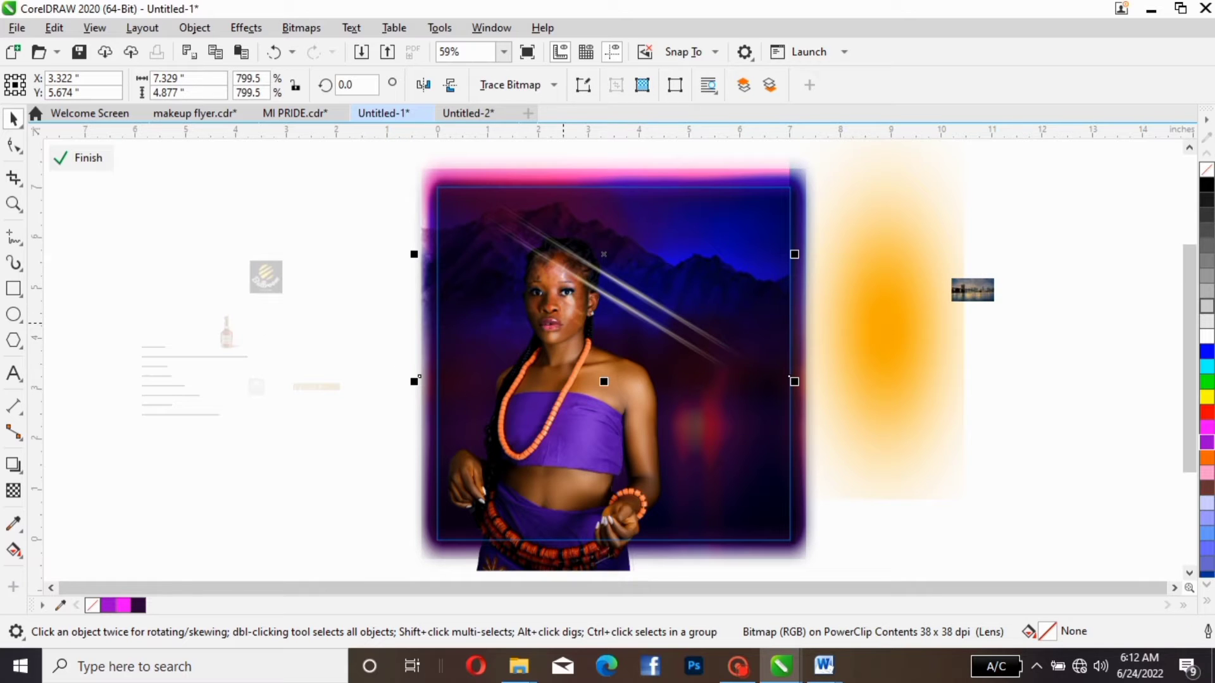
- Bring the woman photo to the front and center it on the page
{"action": "left_click", "coordinate": [558, 518]}
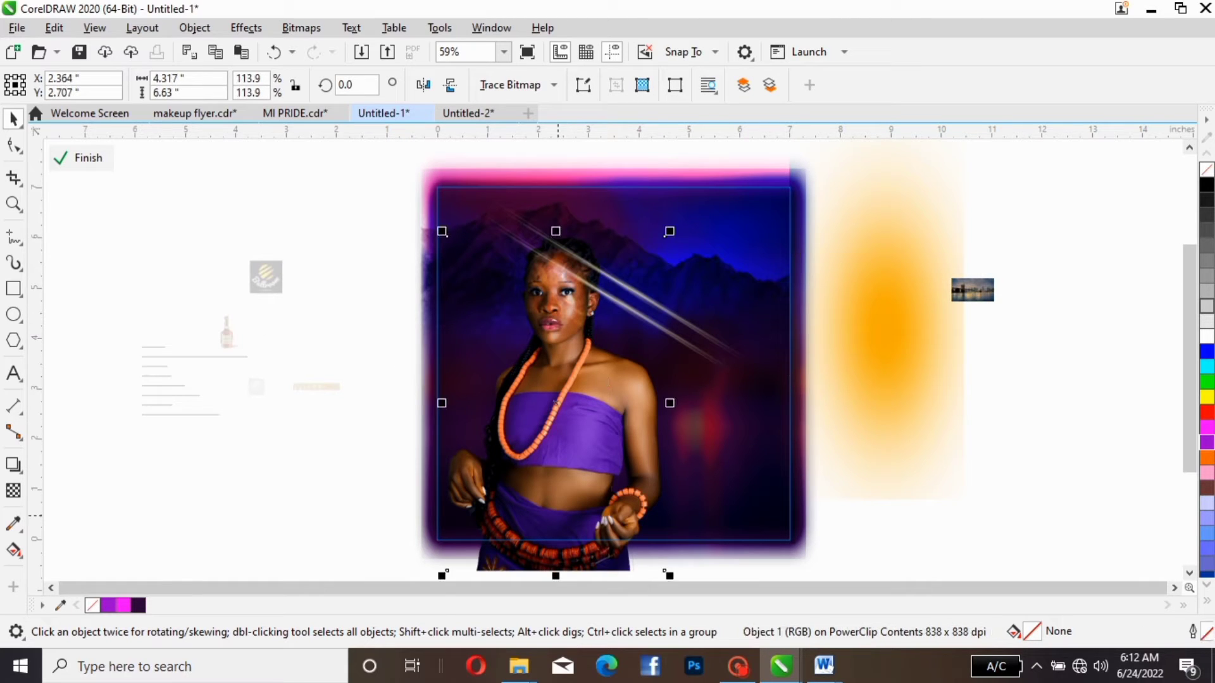
{"action": "key", "text": "shift+Page_Up"}
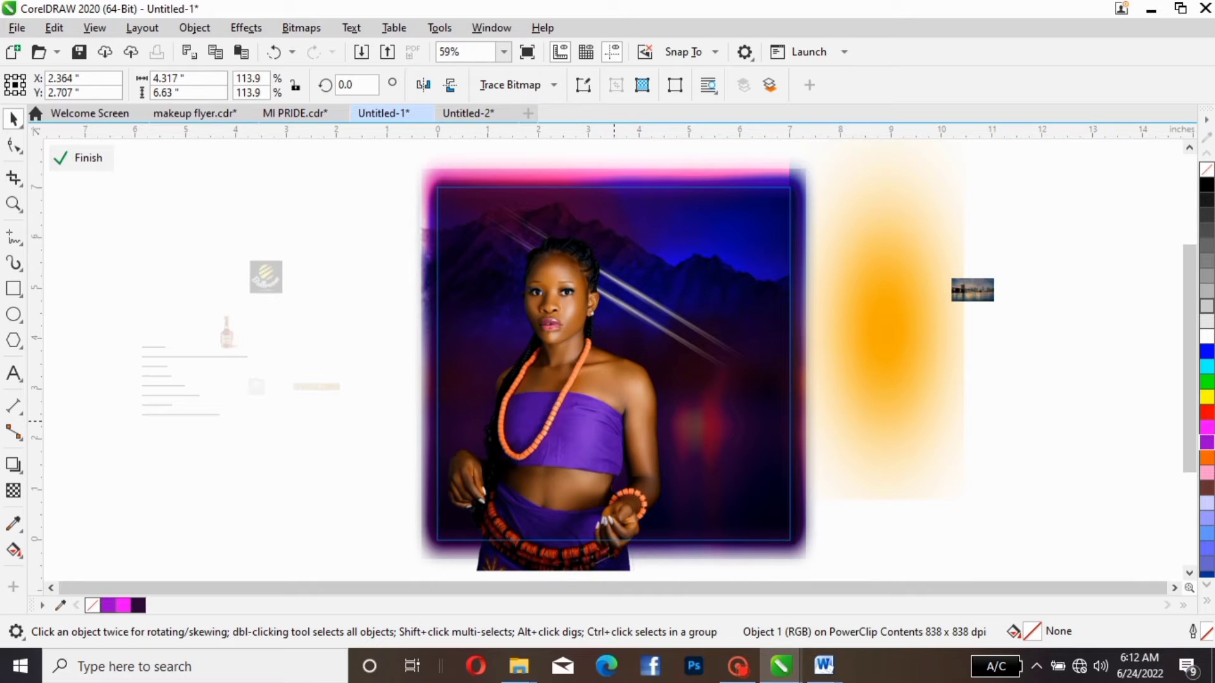
{"action": "key", "text": "p"}
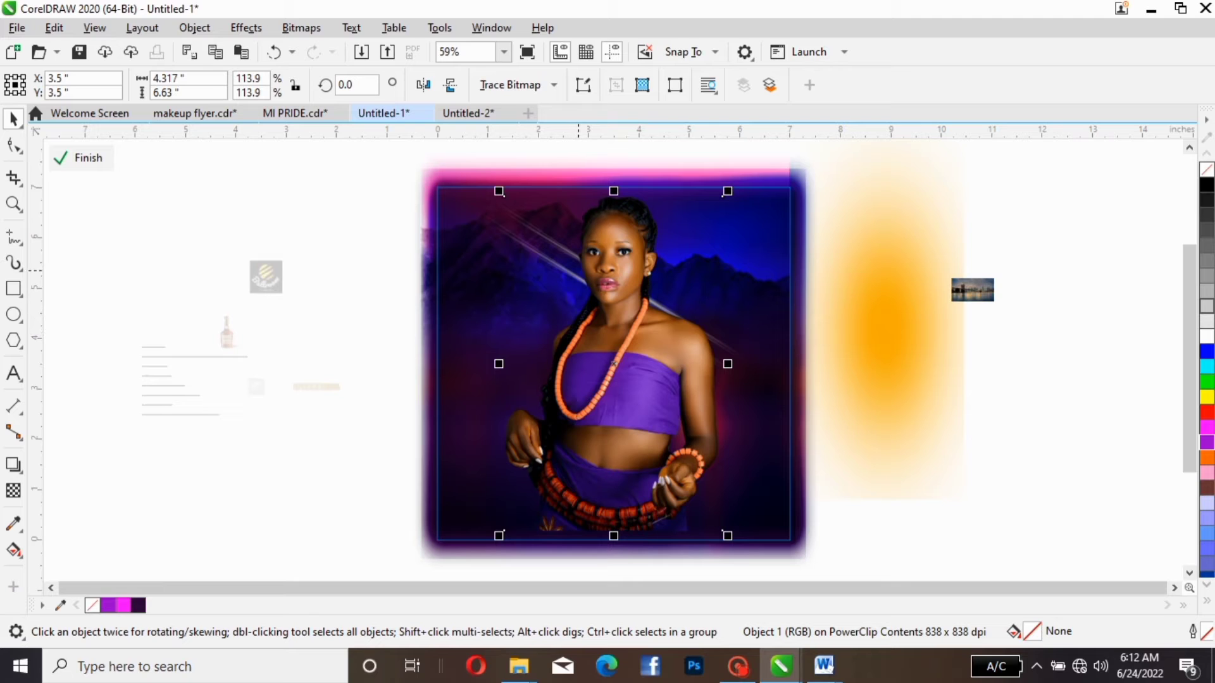
- Nudge both light streaks upward together to about Y 5.38
{"action": "left_click_drag", "start_coordinate": [408, 162], "coordinate": [873, 469]}
{"action": "left_click", "coordinate": [368, 143]}
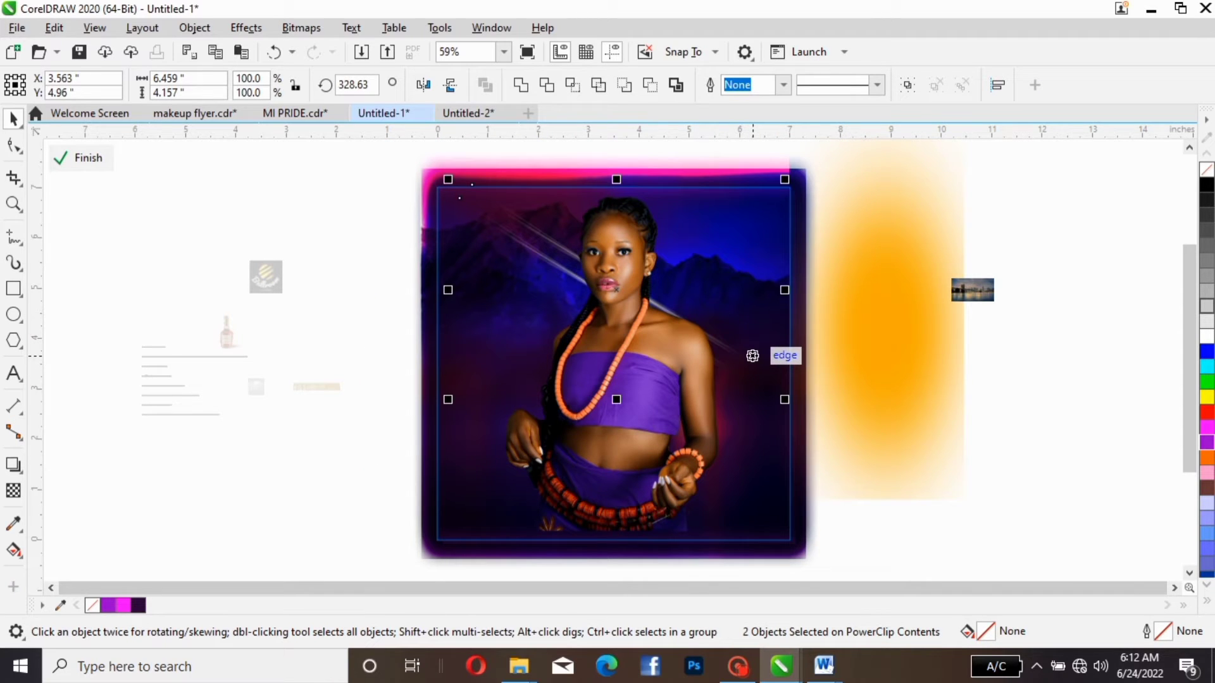
{"action": "key", "text": "Up"}
{"action": "key", "text": "Up"}
{"action": "key", "text": "Up"}
{"action": "key", "text": "Up"}
{"action": "key", "text": "Up"}
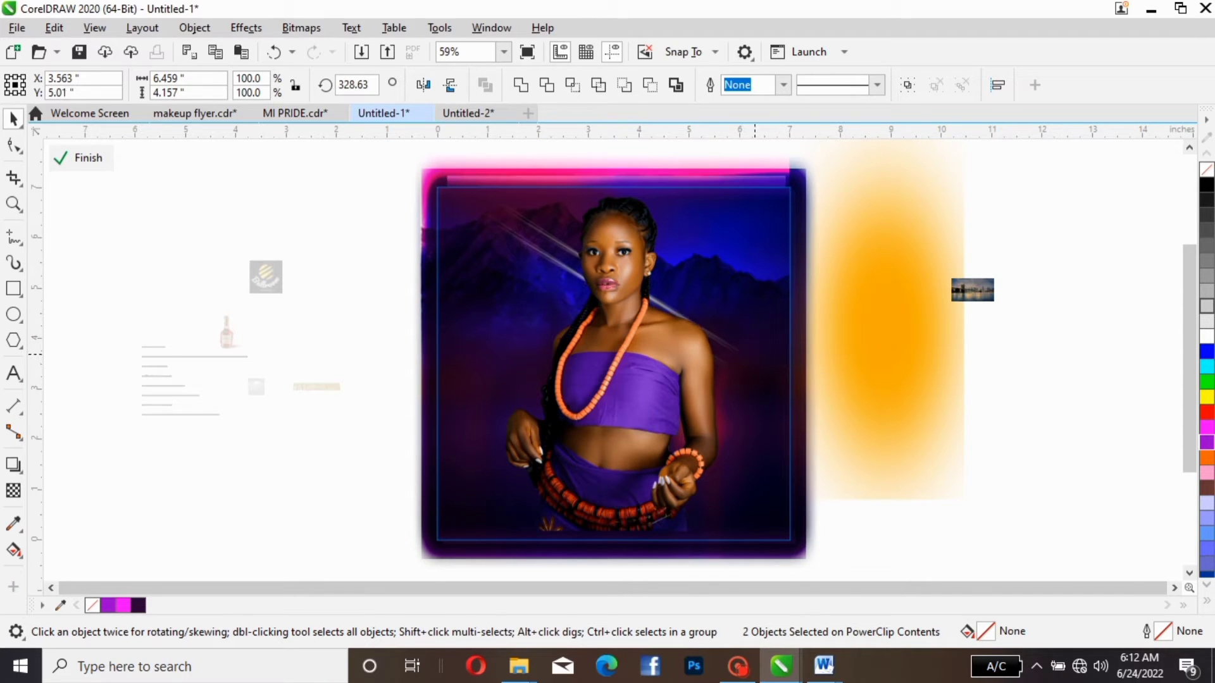
{"action": "key", "text": "Up"}
{"action": "key", "text": "Up"}
{"action": "key", "text": "Up"}
{"action": "key", "text": "Up"}
{"action": "key", "text": "Up"}
{"action": "key", "text": "Up"}
{"action": "key", "text": "Up"}
{"action": "key", "text": "Up"}
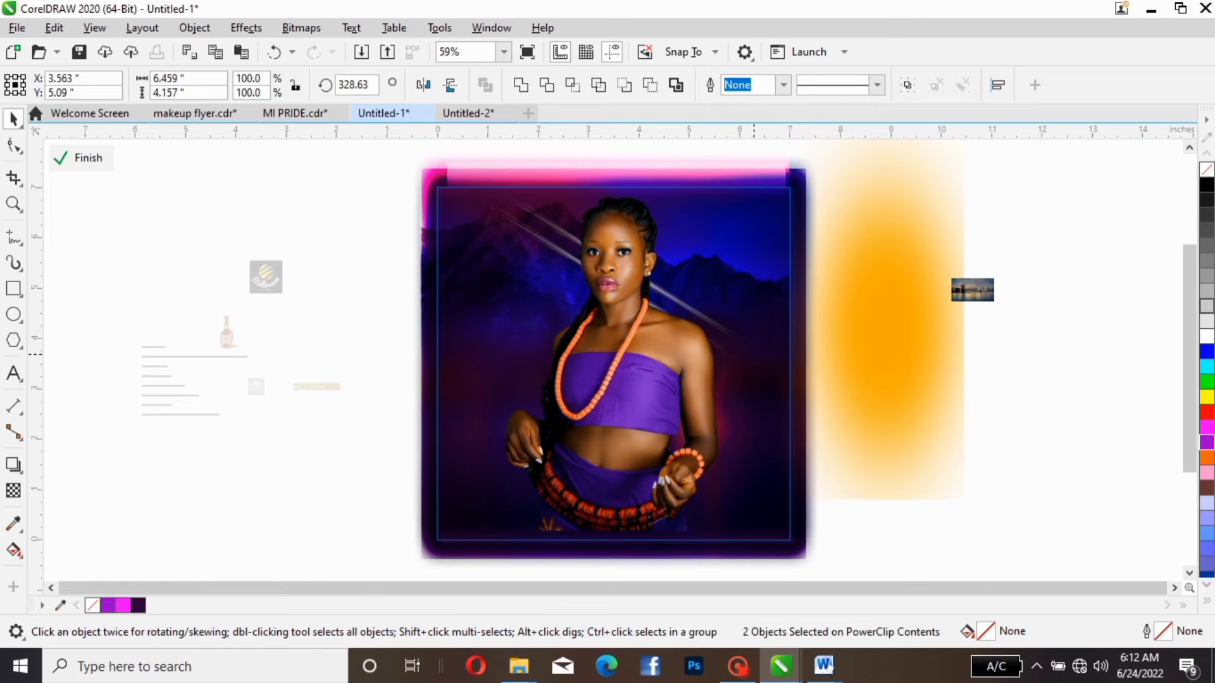
{"action": "key", "text": "Up"}
{"action": "key", "text": "Up"}
{"action": "key", "text": "Up"}
{"action": "key", "text": "Up"}
{"action": "key", "text": "Up"}
{"action": "key", "text": "Up"}
{"action": "key", "text": "Up"}
{"action": "key", "text": "Up"}
{"action": "key", "text": "Up"}
{"action": "key", "text": "Up"}
{"action": "key", "text": "Up"}
{"action": "key", "text": "Up"}
{"action": "key", "text": "Up"}
{"action": "key", "text": "Up"}
{"action": "key", "text": "Up"}
{"action": "key", "text": "Up"}
{"action": "key", "text": "Up"}
{"action": "key", "text": "Up"}
{"action": "key", "text": "Up"}
{"action": "key", "text": "Up"}
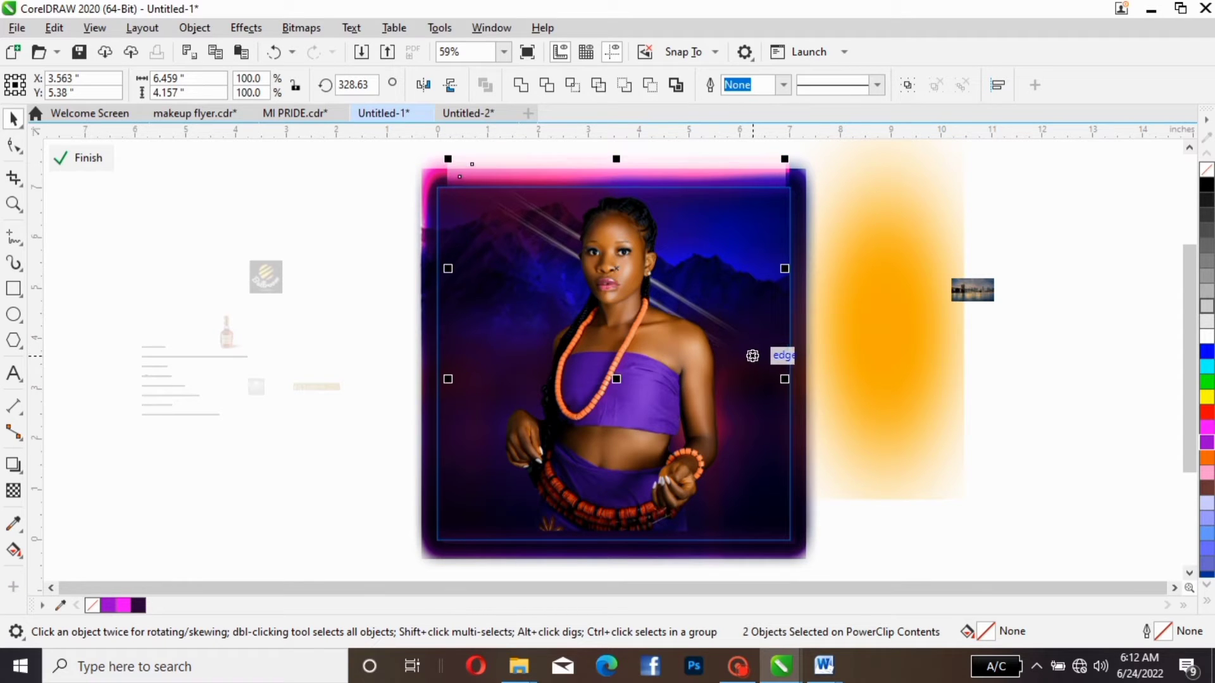
{"action": "key", "text": "Escape"}
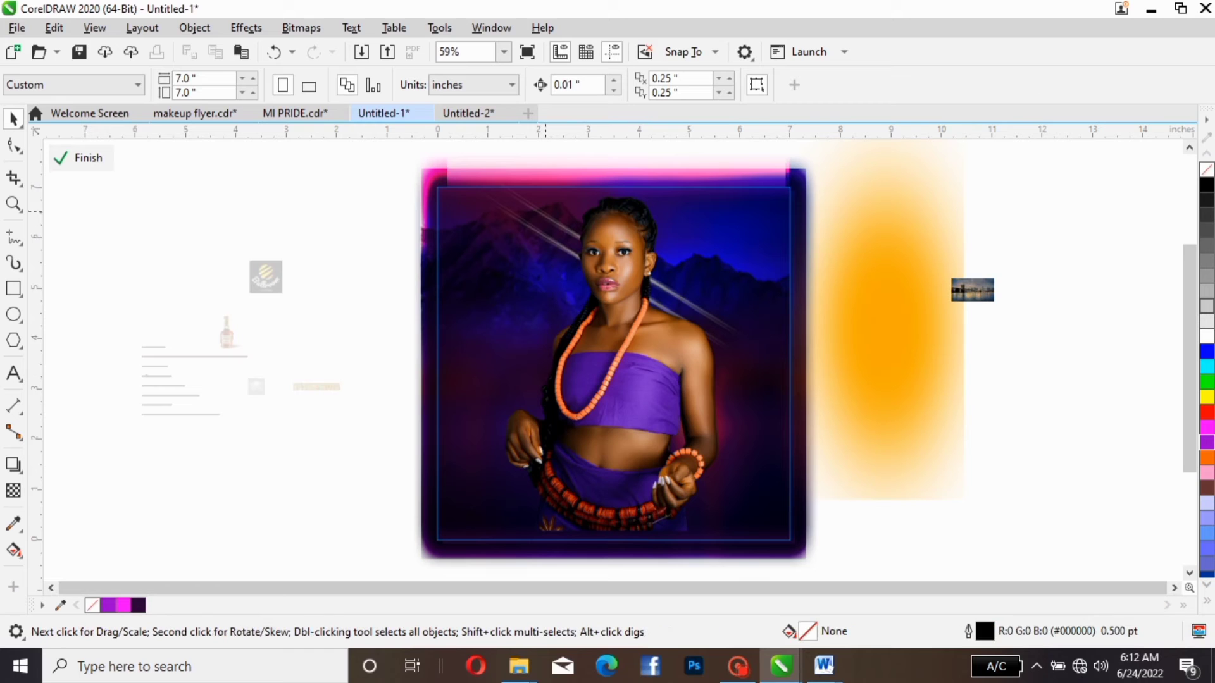
- Try tilting one of the light streaks more steeply, then more gently, to about 334.6°
{"action": "left_click", "coordinate": [546, 226]}
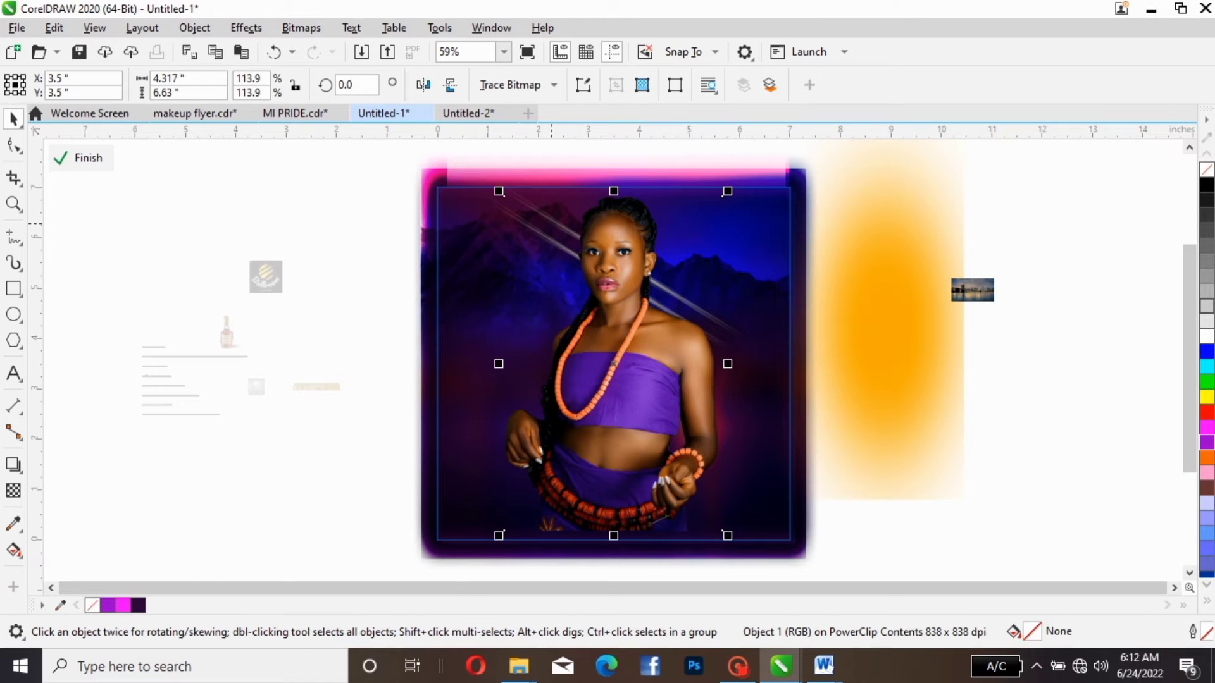
{"action": "left_click", "coordinate": [545, 226]}
{"action": "left_click", "coordinate": [474, 220]}
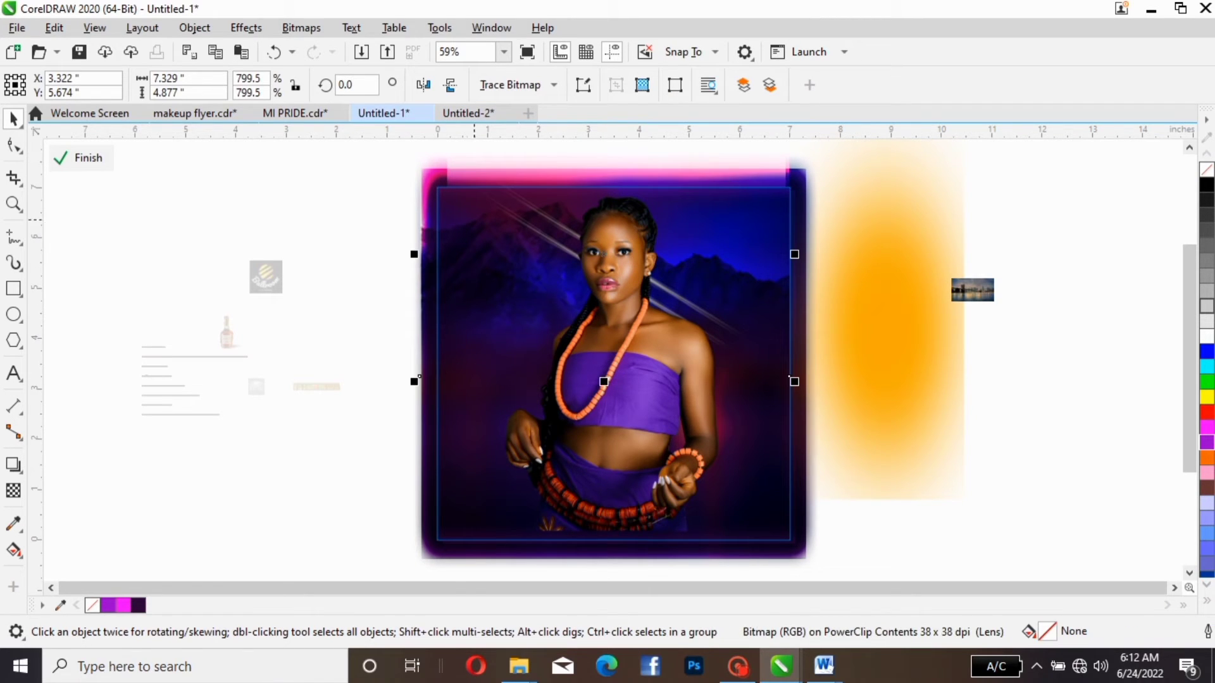
{"action": "left_click", "coordinate": [484, 203]}
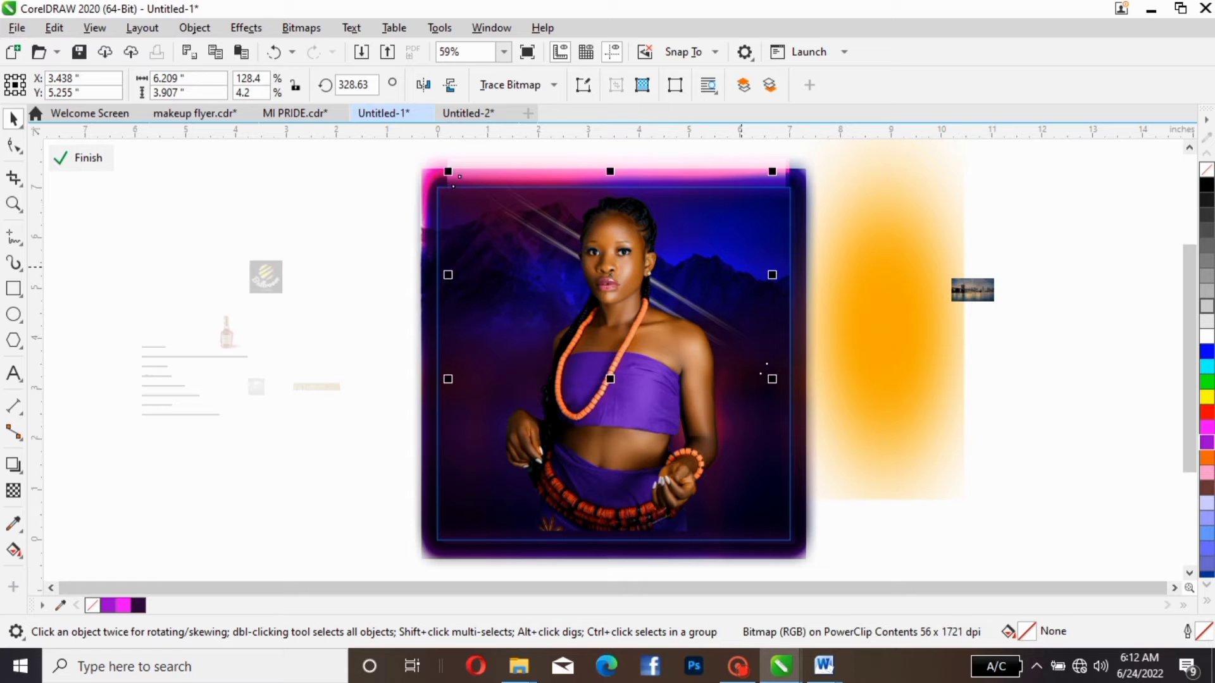
{"action": "left_click", "coordinate": [679, 310]}
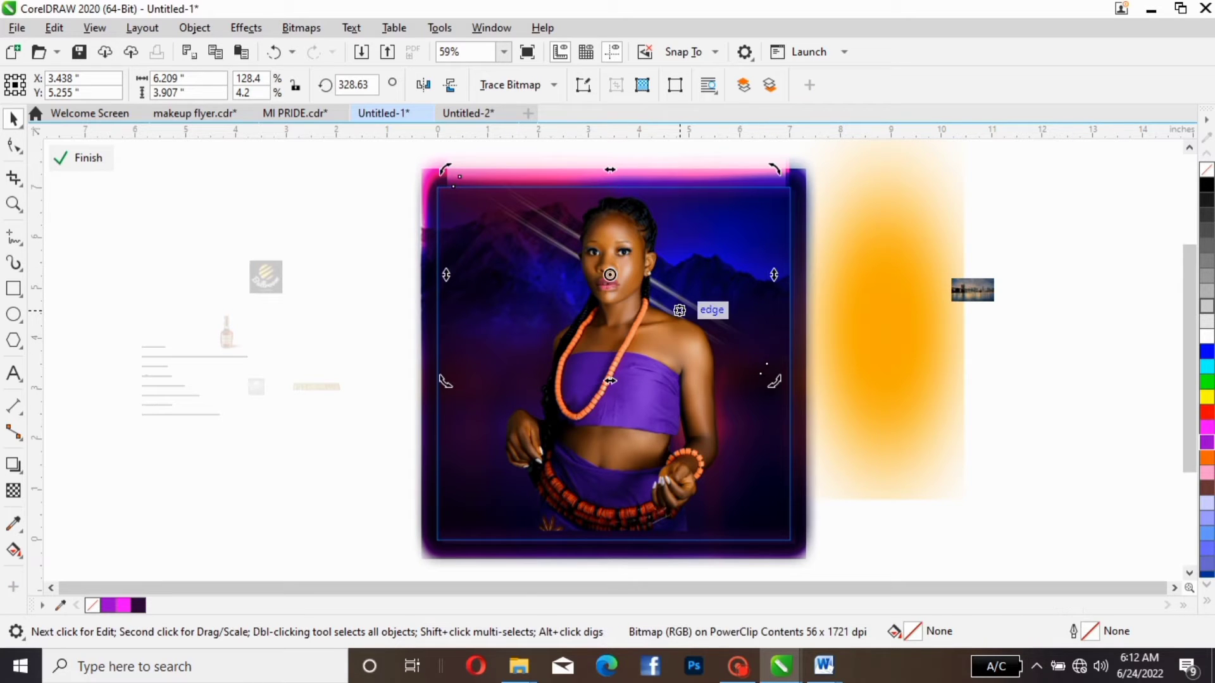
{"action": "left_click_drag", "start_coordinate": [775, 381], "coordinate": [765, 400]}
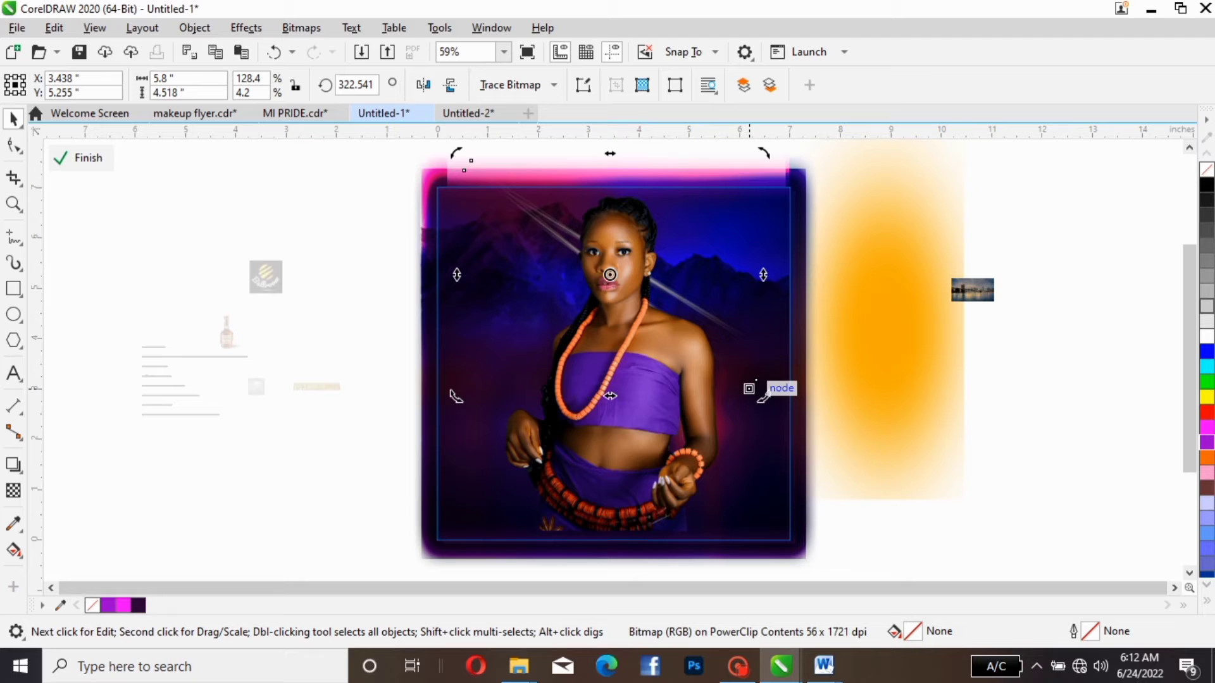
{"action": "left_click_drag", "start_coordinate": [763, 397], "coordinate": [766, 358]}
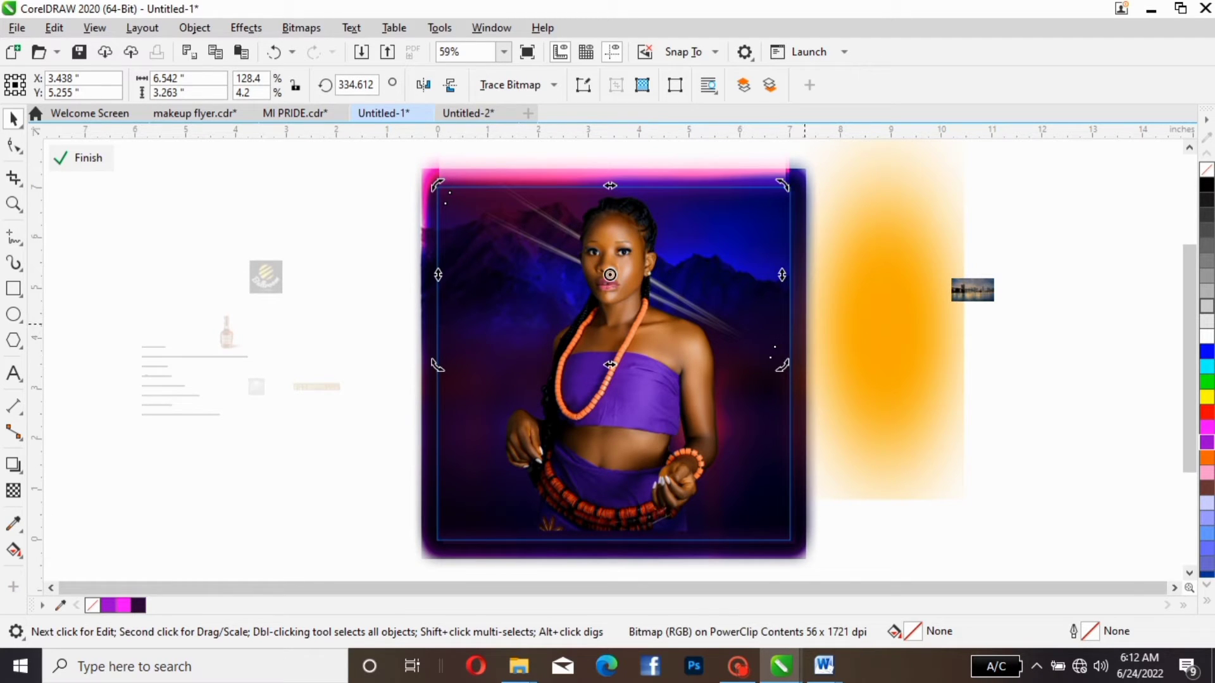
- Move the orange glow onto the flyer's right edge at about X 6.789, Y 4.38, and rotate the same light streak to about 325.1°
{"action": "left_click_drag", "start_coordinate": [867, 318], "coordinate": [779, 318]}
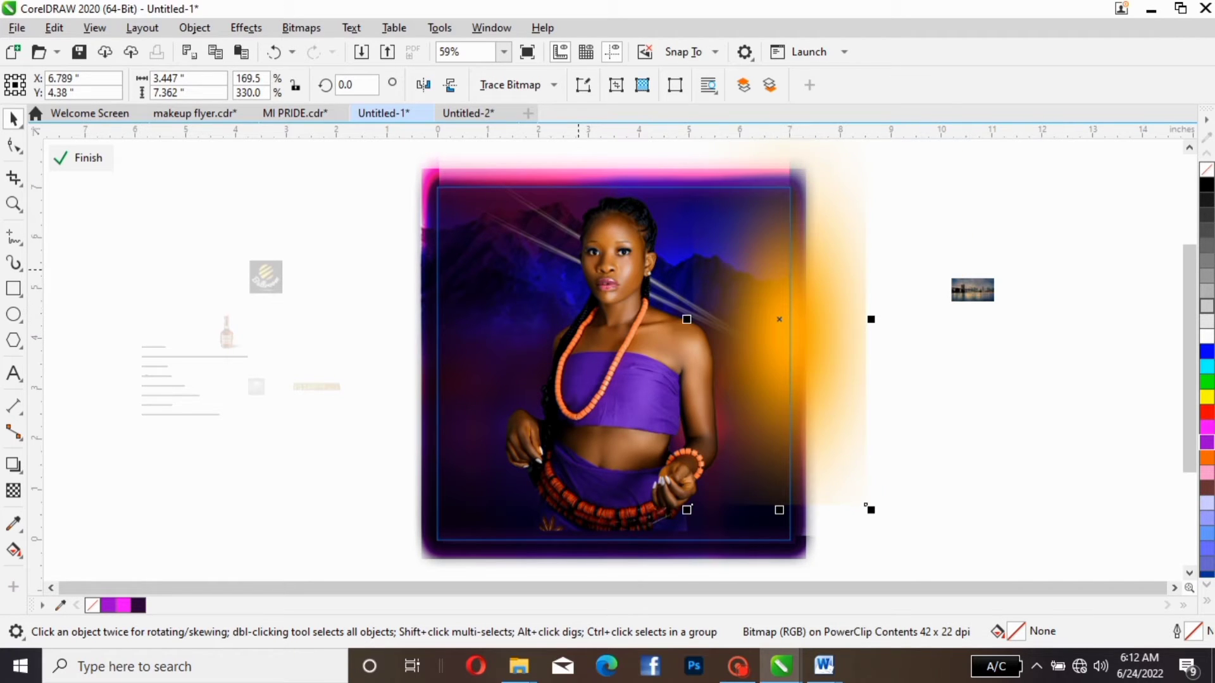
{"action": "left_click", "coordinate": [557, 257]}
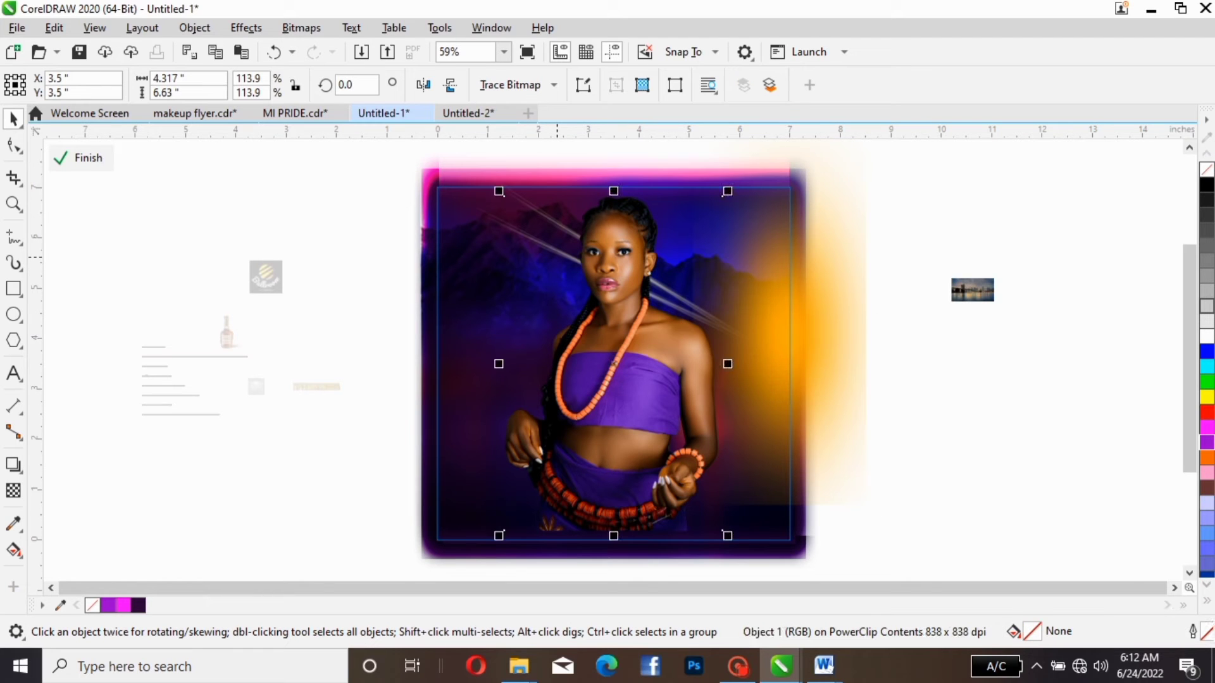
{"action": "left_click", "coordinate": [499, 226]}
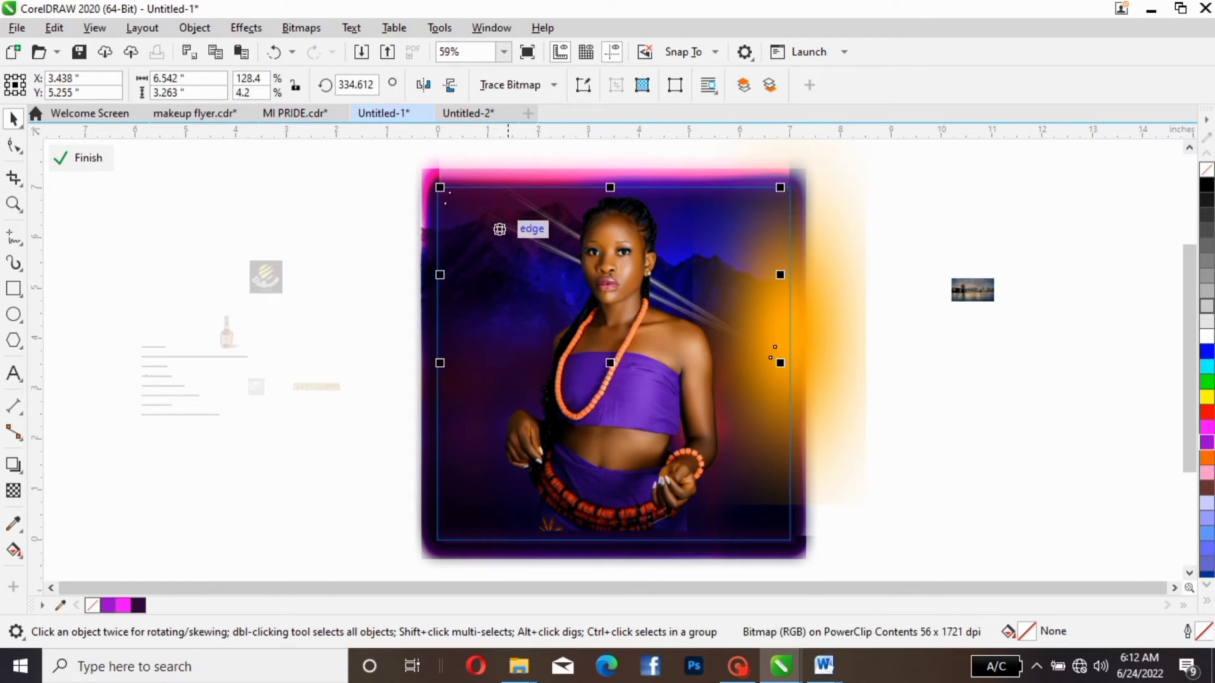
{"action": "left_click", "coordinate": [523, 233]}
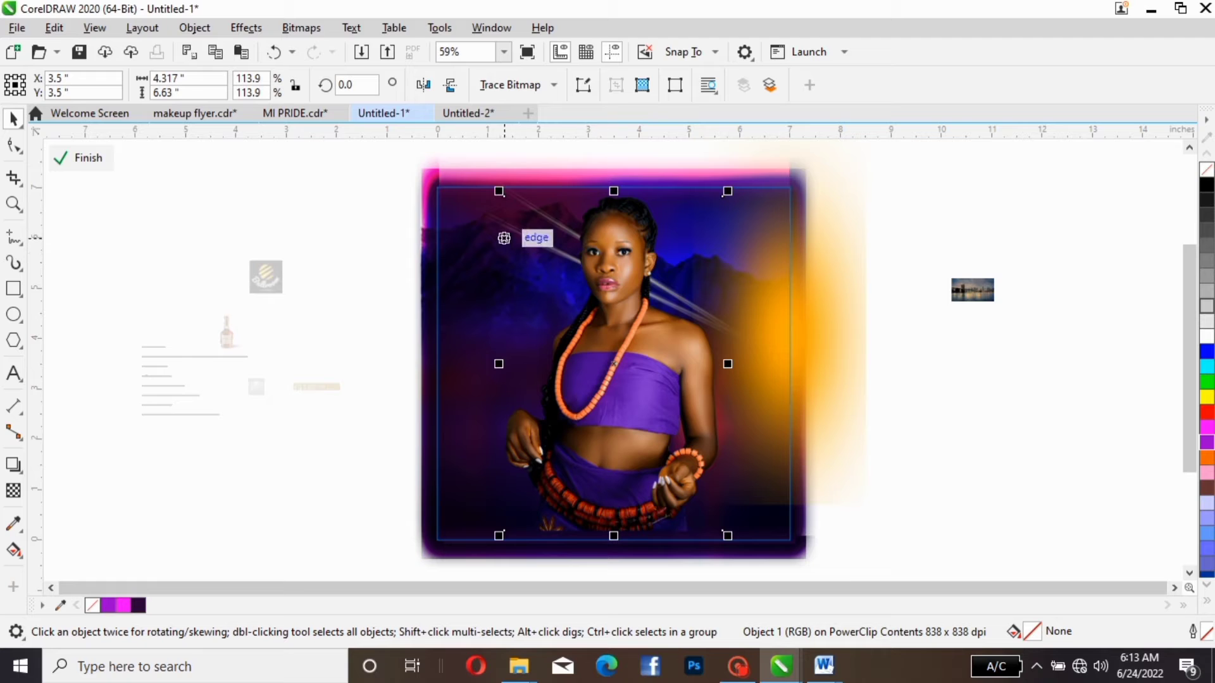
{"action": "left_click", "coordinate": [506, 222]}
{"action": "left_click", "coordinate": [501, 219]}
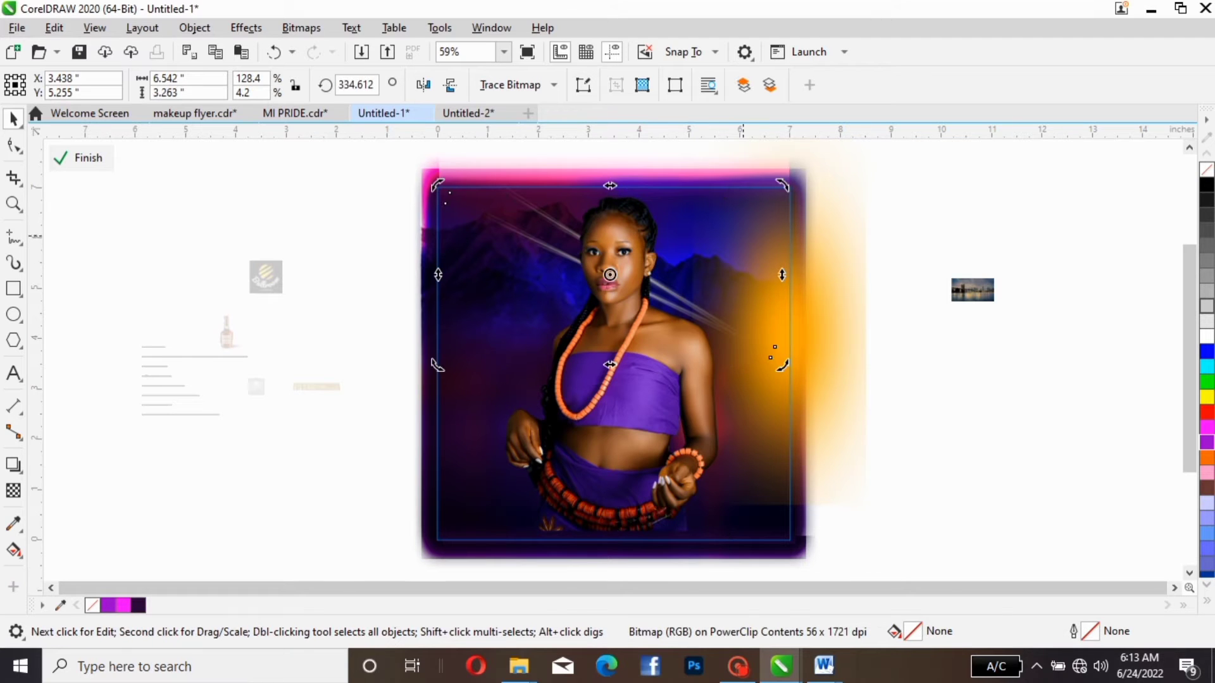
{"action": "left_click_drag", "start_coordinate": [783, 185], "coordinate": [791, 214]}
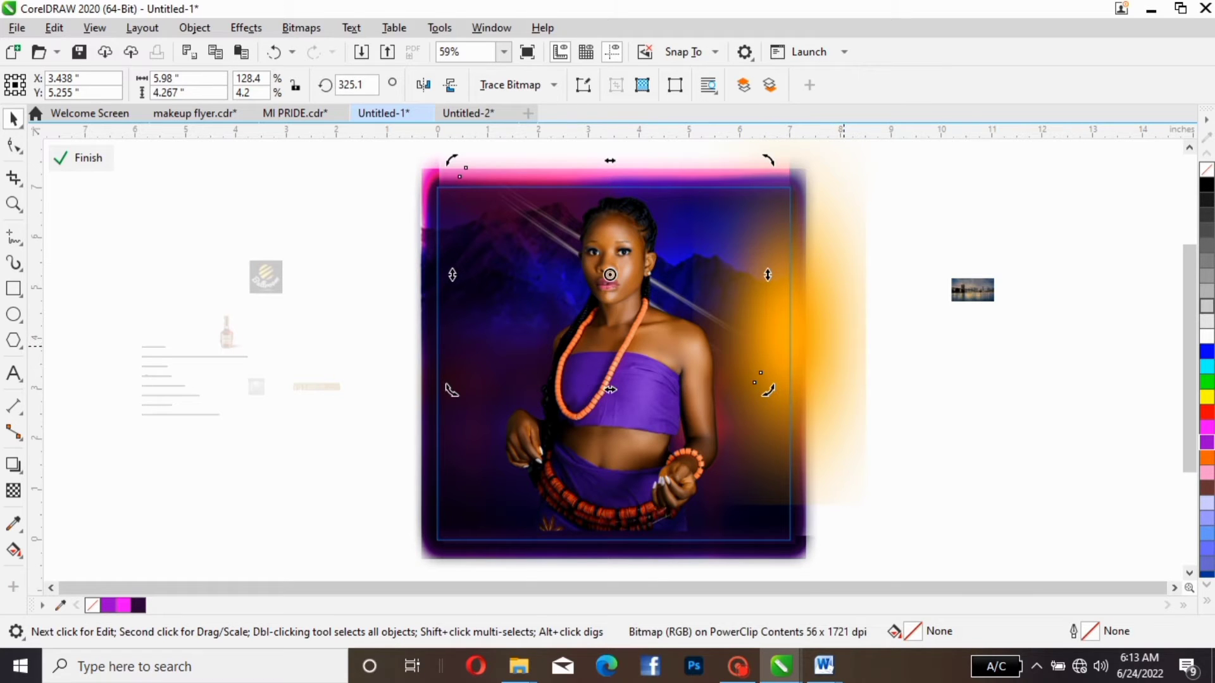
- Finish editing the PowerClip contents to check the cropped flyer, and reopen them for editing
{"action": "left_click", "coordinate": [866, 506]}
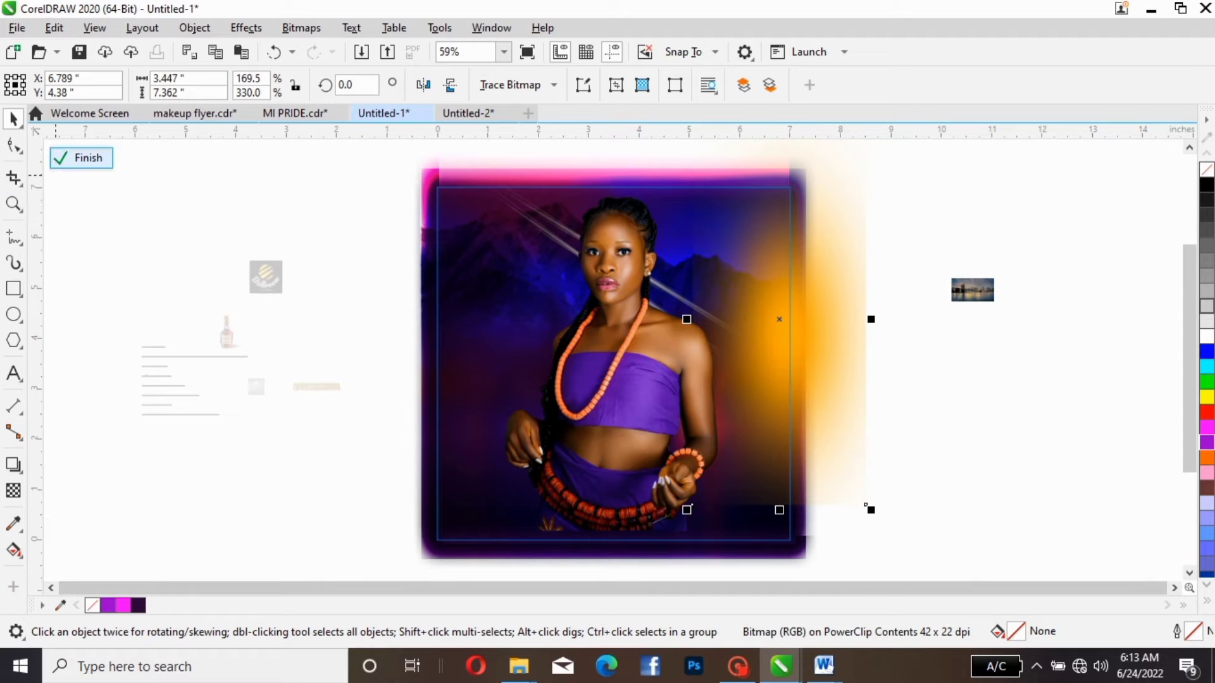
{"action": "left_click", "coordinate": [84, 159]}
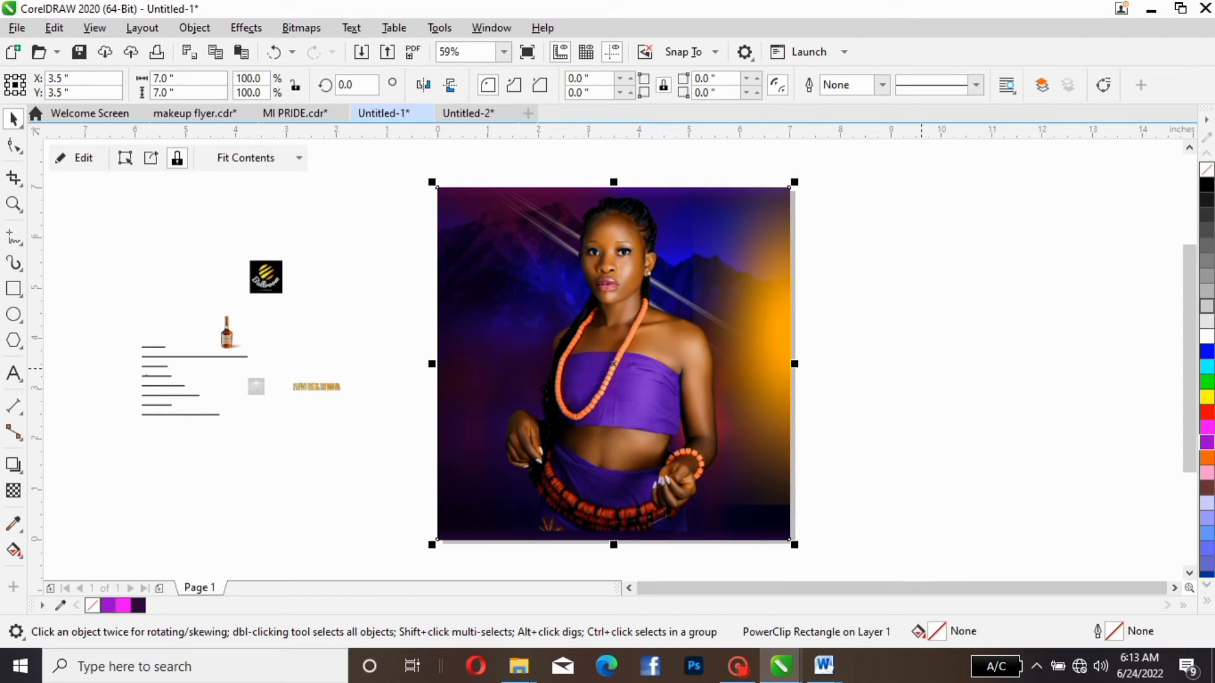
{"action": "key", "text": "Escape"}
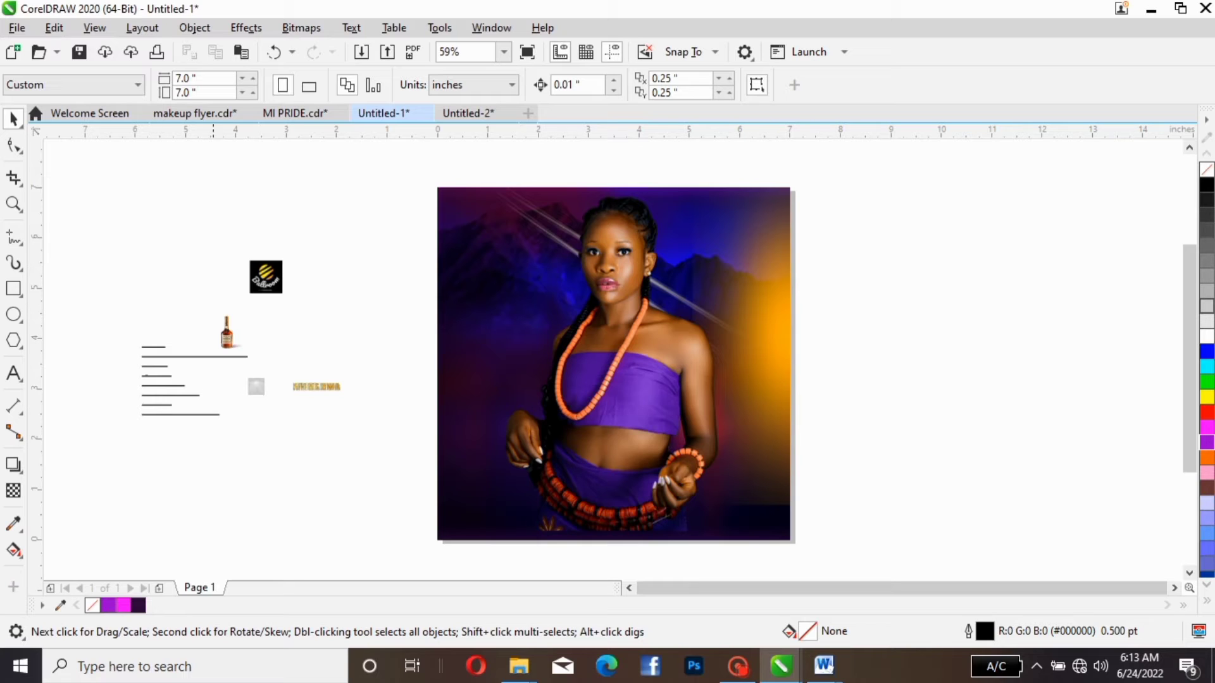
{"action": "left_click", "coordinate": [485, 376]}
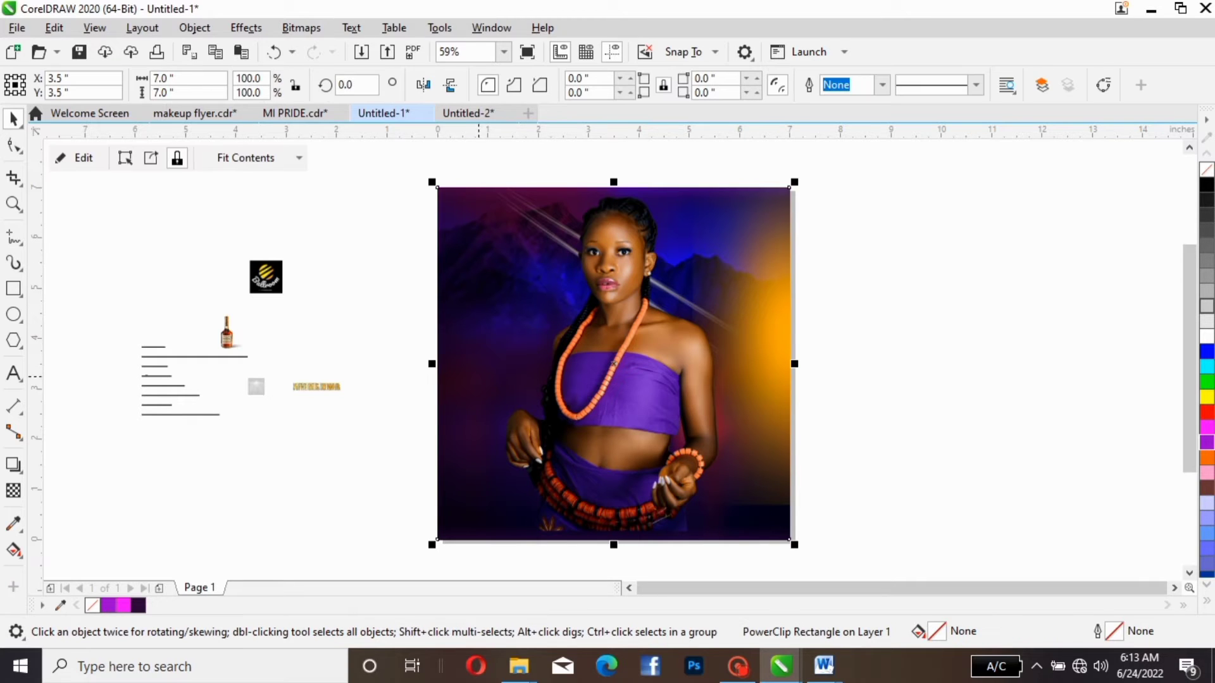
{"action": "left_click", "coordinate": [74, 158]}
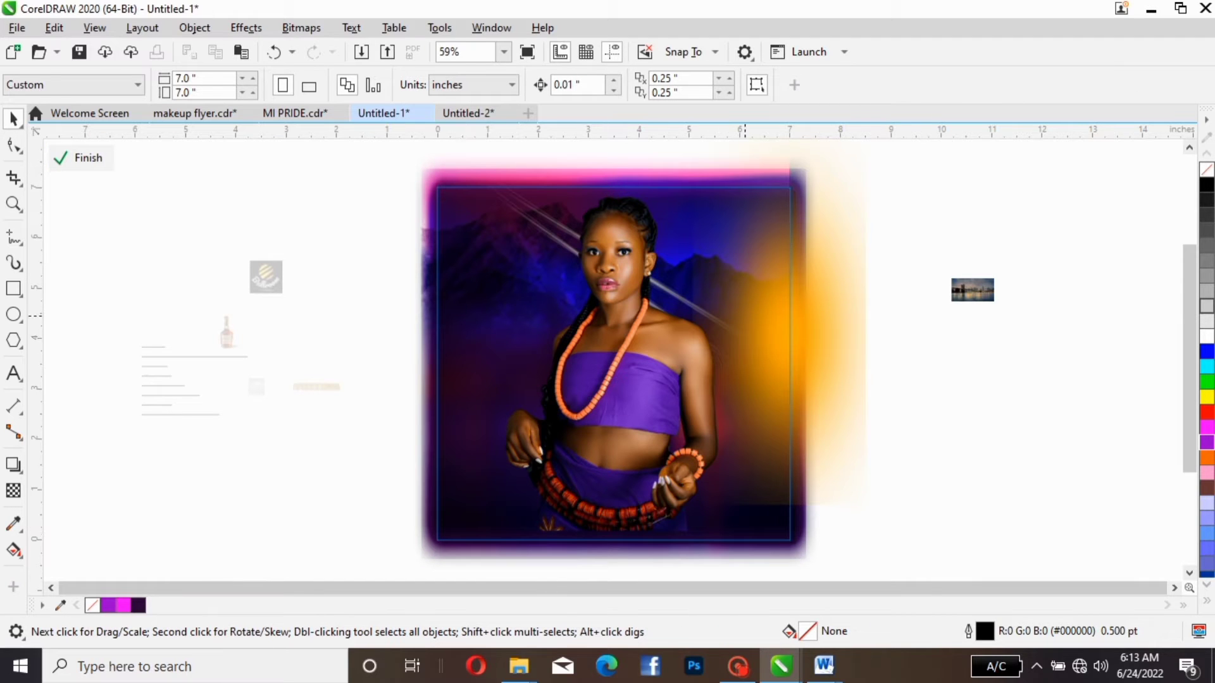
- Move the orange glow outward to about X 7.939, Y 4.38 and apply a fountain transparency at about 178.5° that fades toward the woman
{"action": "left_click", "coordinate": [756, 321]}
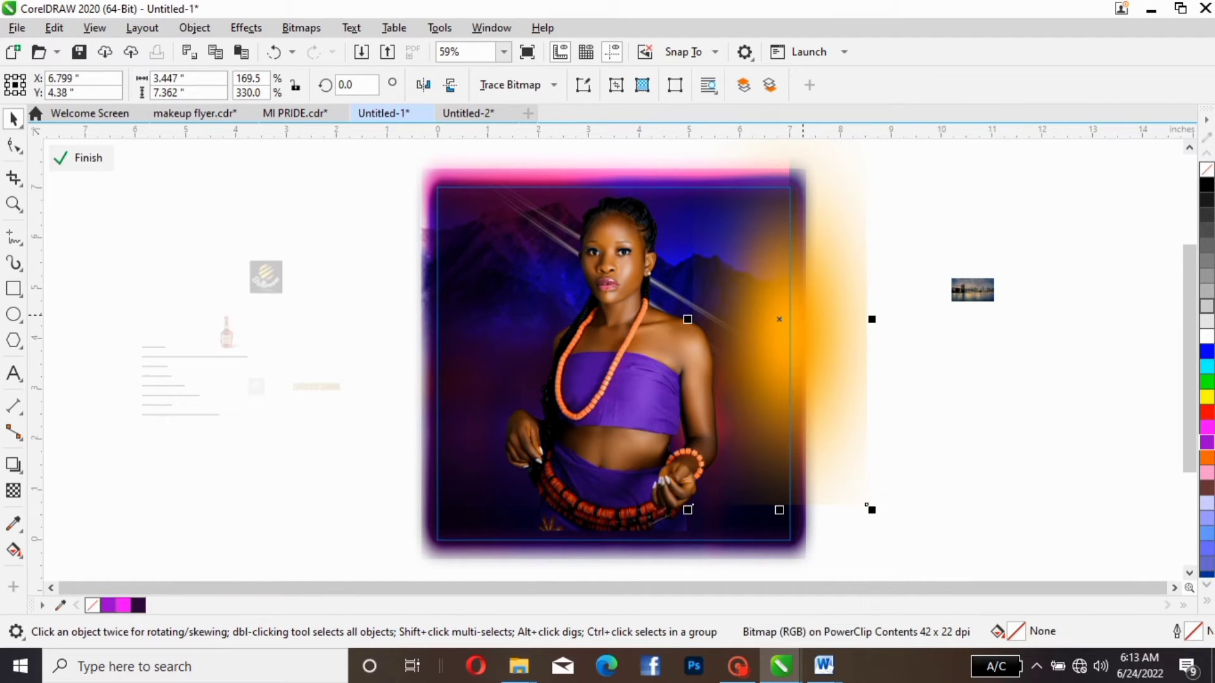
{"action": "left_click_drag", "start_coordinate": [779, 319], "coordinate": [837, 319]}
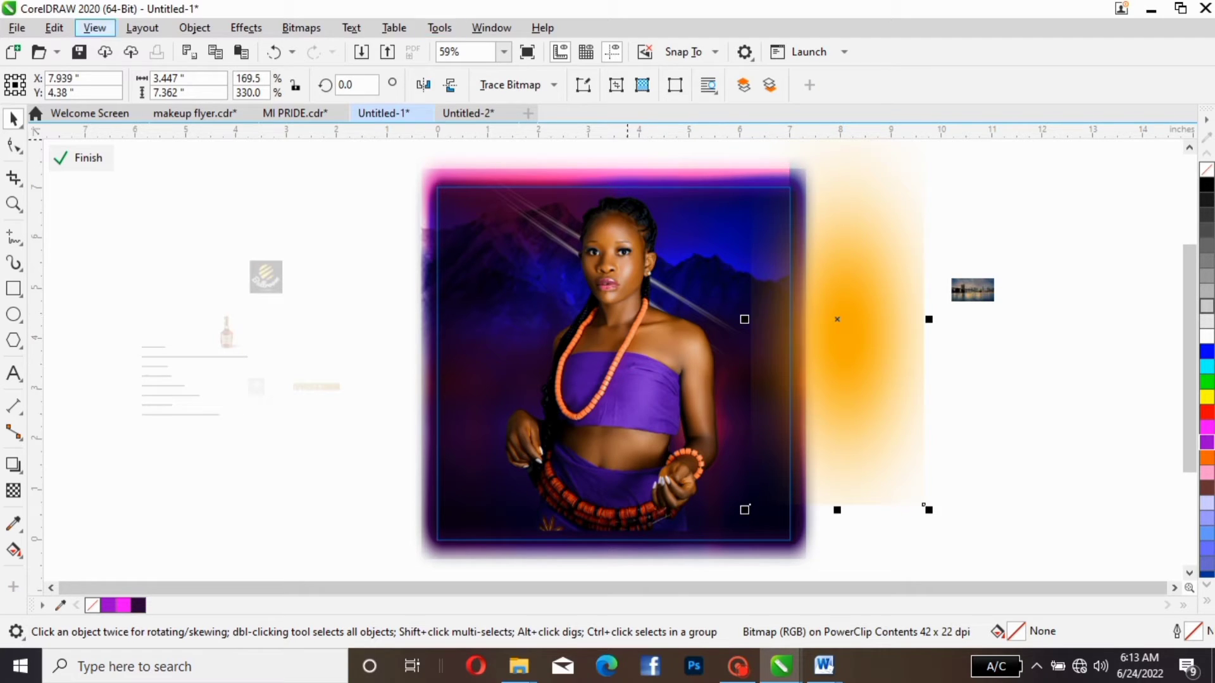
{"action": "left_click", "coordinate": [13, 491]}
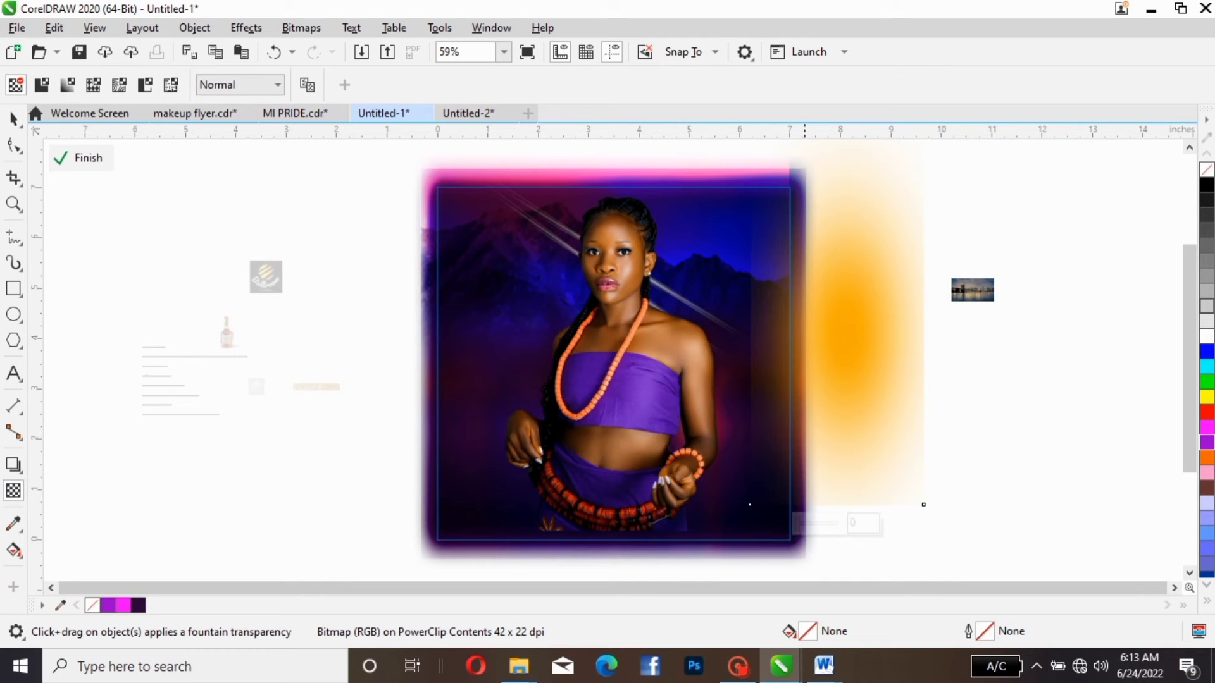
{"action": "left_click_drag", "start_coordinate": [804, 343], "coordinate": [711, 338]}
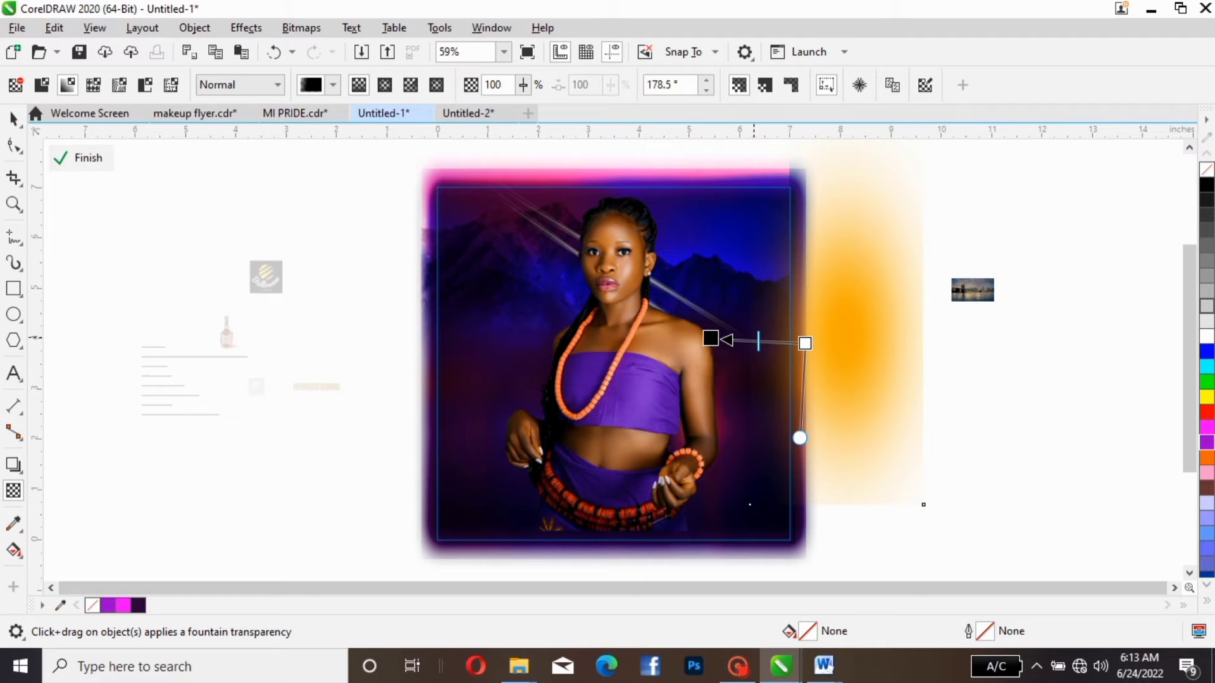
{"action": "left_click_drag", "start_coordinate": [758, 340], "coordinate": [742, 341]}
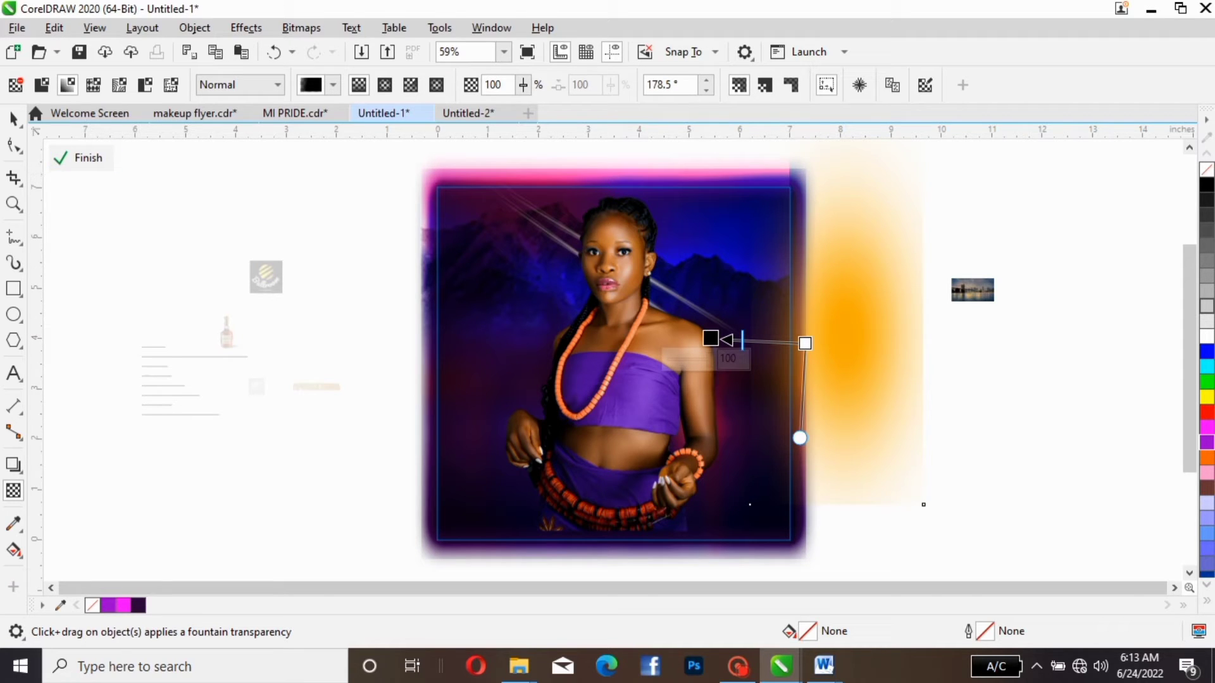
- Shift the orange glow slightly inward and up to about X 7.815, Y 4.521, and finish editing the PowerClip contents
{"action": "left_click", "coordinate": [13, 117]}
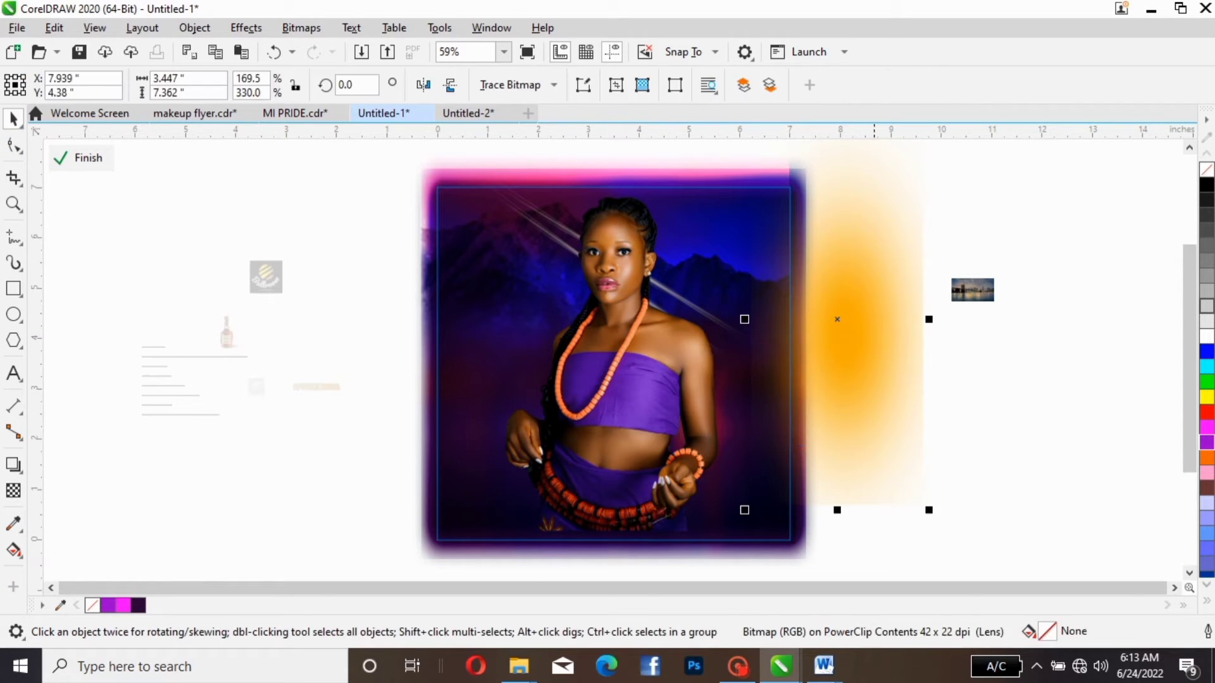
{"action": "left_click_drag", "start_coordinate": [878, 329], "coordinate": [867, 320]}
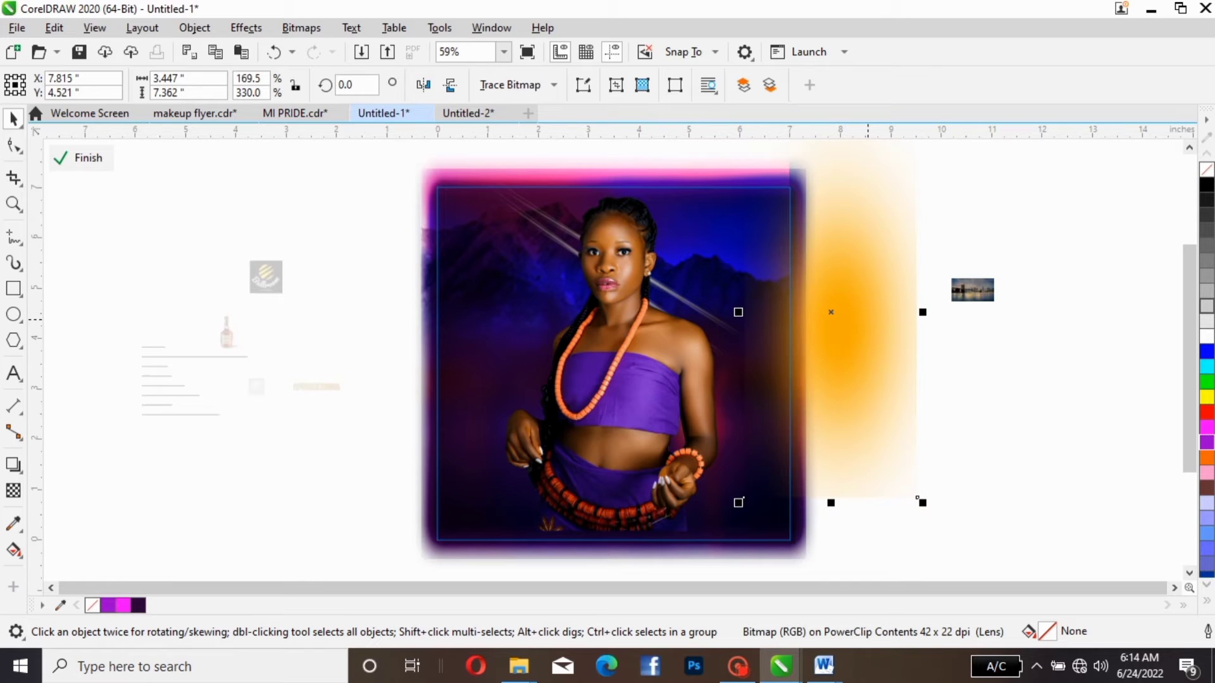
{"action": "left_click", "coordinate": [867, 320]}
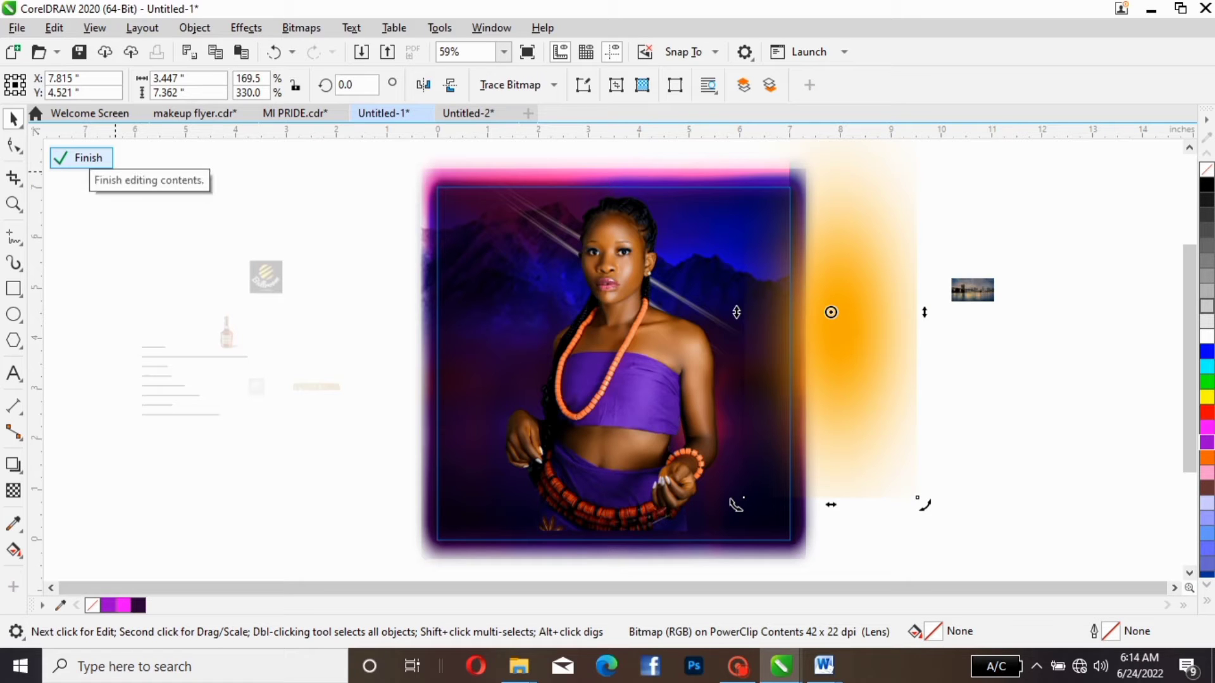
{"action": "left_click", "coordinate": [80, 158]}
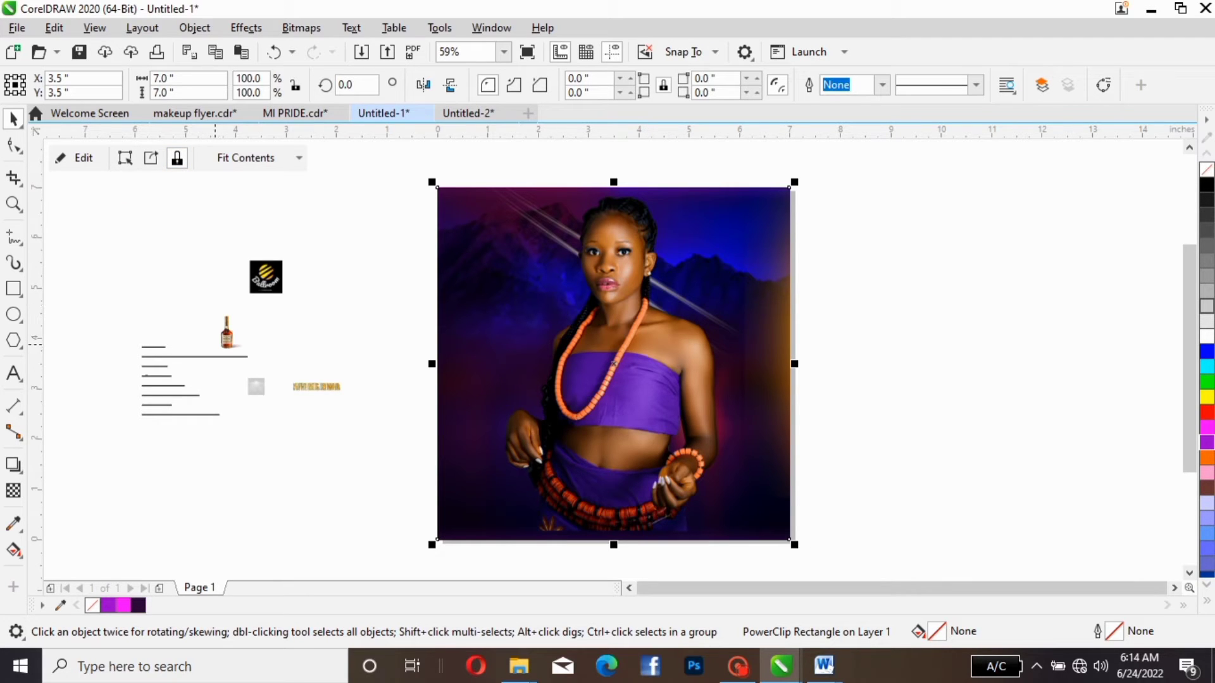
- Enlarge the event text block to about 251.2% at about X -3.759, Y 5.983, and place the enlarged Ballroom logo below it
{"action": "left_click", "coordinate": [145, 373]}
{"action": "left_click", "coordinate": [190, 359]}
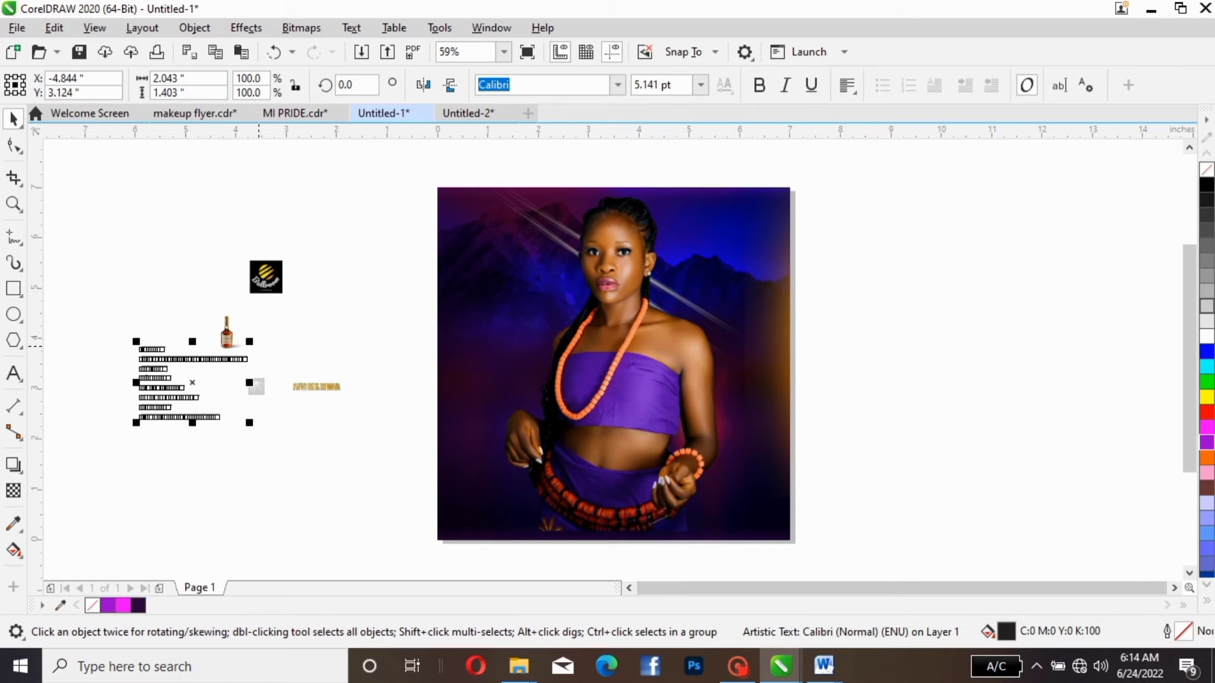
{"action": "left_click_drag", "start_coordinate": [250, 341], "coordinate": [395, 245]}
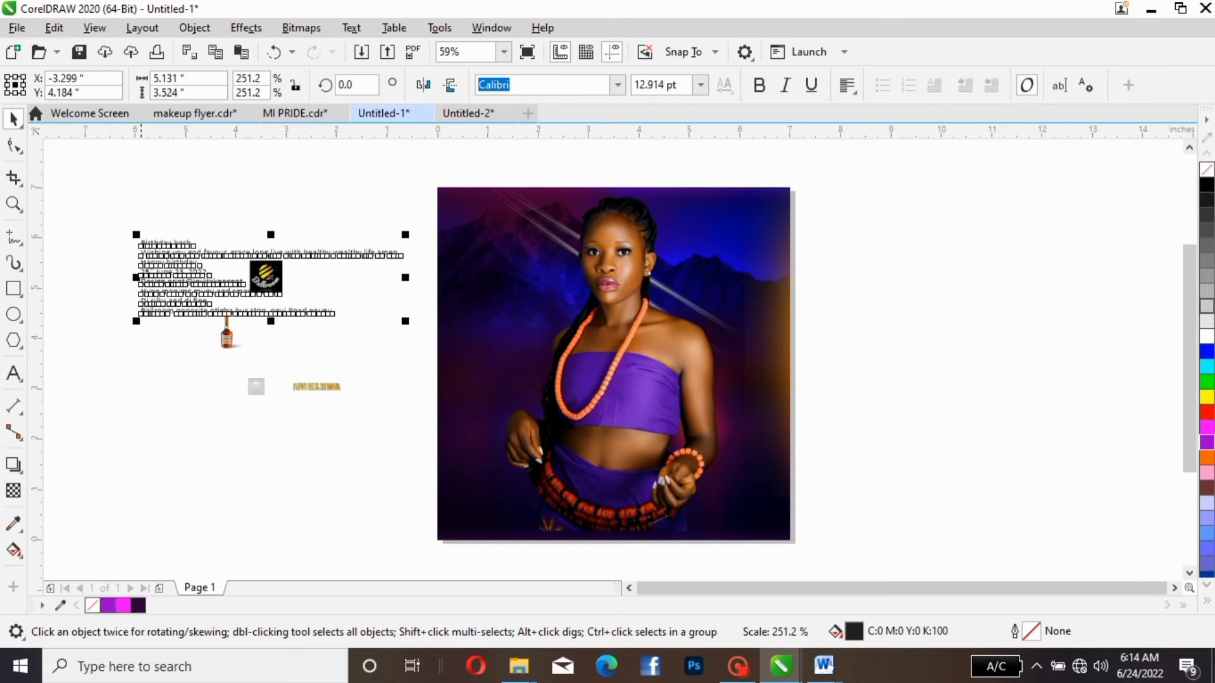
{"action": "left_click_drag", "start_coordinate": [218, 285], "coordinate": [195, 246]}
{"action": "mouse_move", "coordinate": [265, 286]}
{"action": "left_mouse_down"}
{"action": "mouse_move", "coordinate": [287, 292]}
{"action": "mouse_move", "coordinate": [326, 340]}
{"action": "mouse_move", "coordinate": [366, 354]}
{"action": "mouse_move", "coordinate": [405, 300]}
{"action": "left_mouse_up"}
- Set the event text block's font size to 14.07 pt and break it apart into separate lines
{"action": "left_click", "coordinate": [190, 245]}
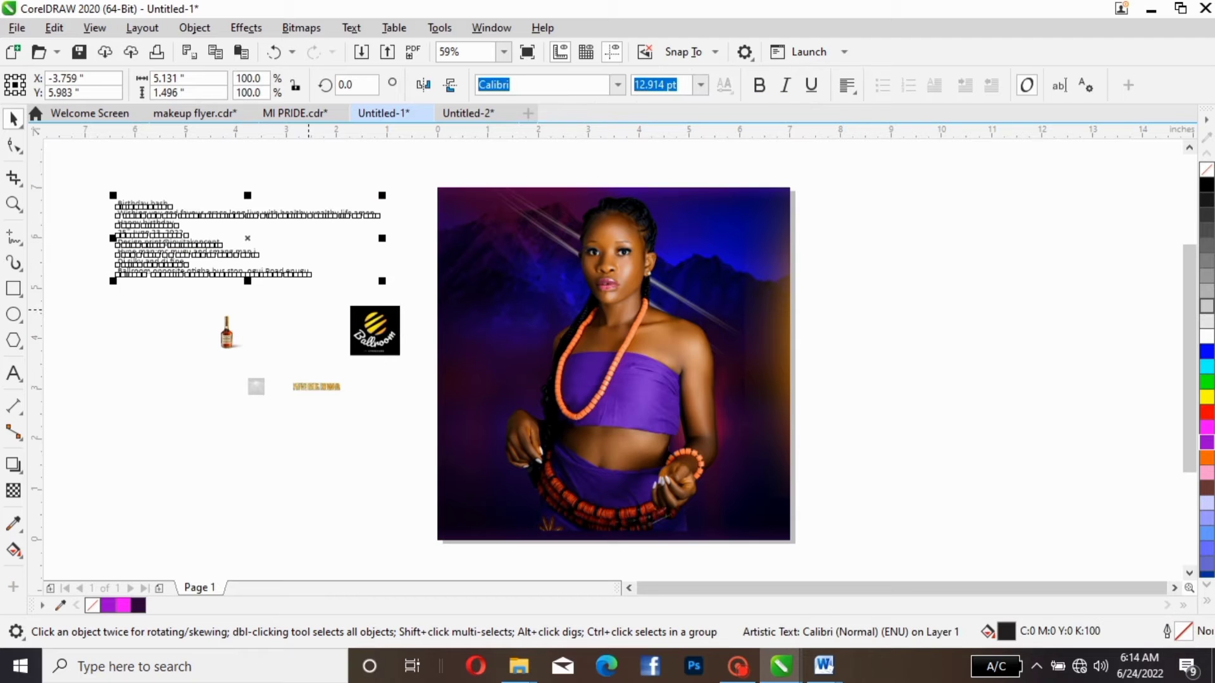
{"action": "type", "text": "14.07"}
{"action": "key", "text": "Return"}
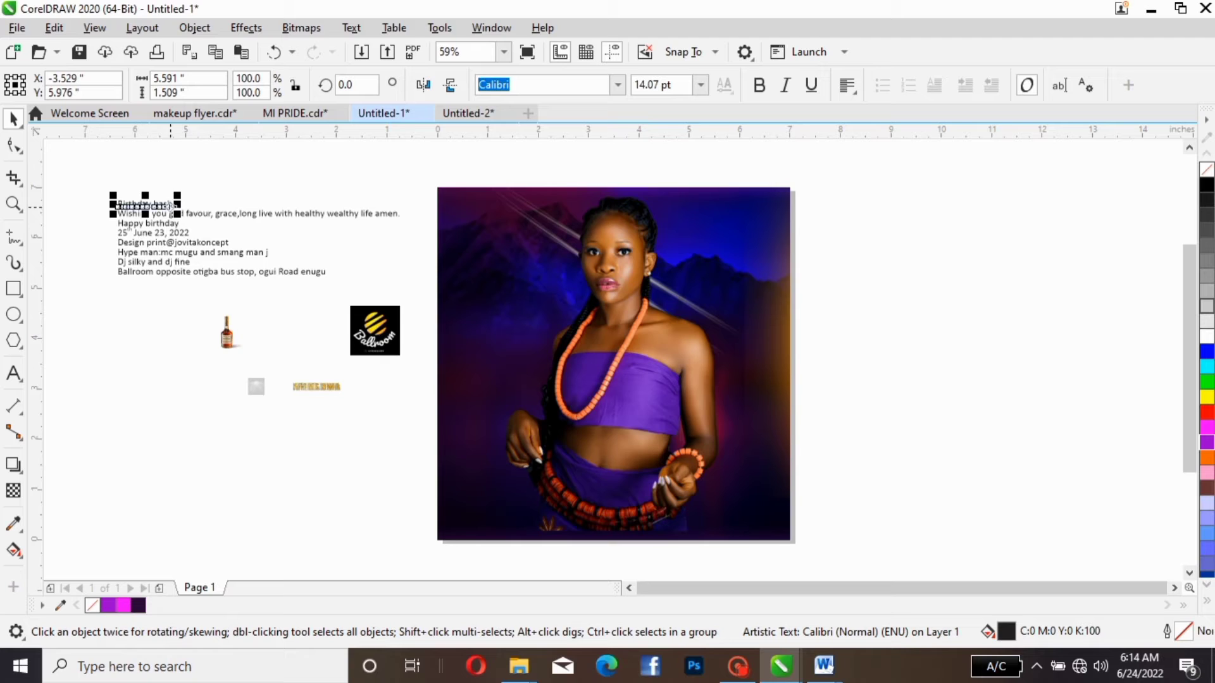
- Enlarge the "Birthday bash" line to about 34.499 pt, color it white and place it across the woman's waist at about X 3.58, Y 1.423
{"action": "left_click_drag", "start_coordinate": [163, 205], "coordinate": [1074, 300]}
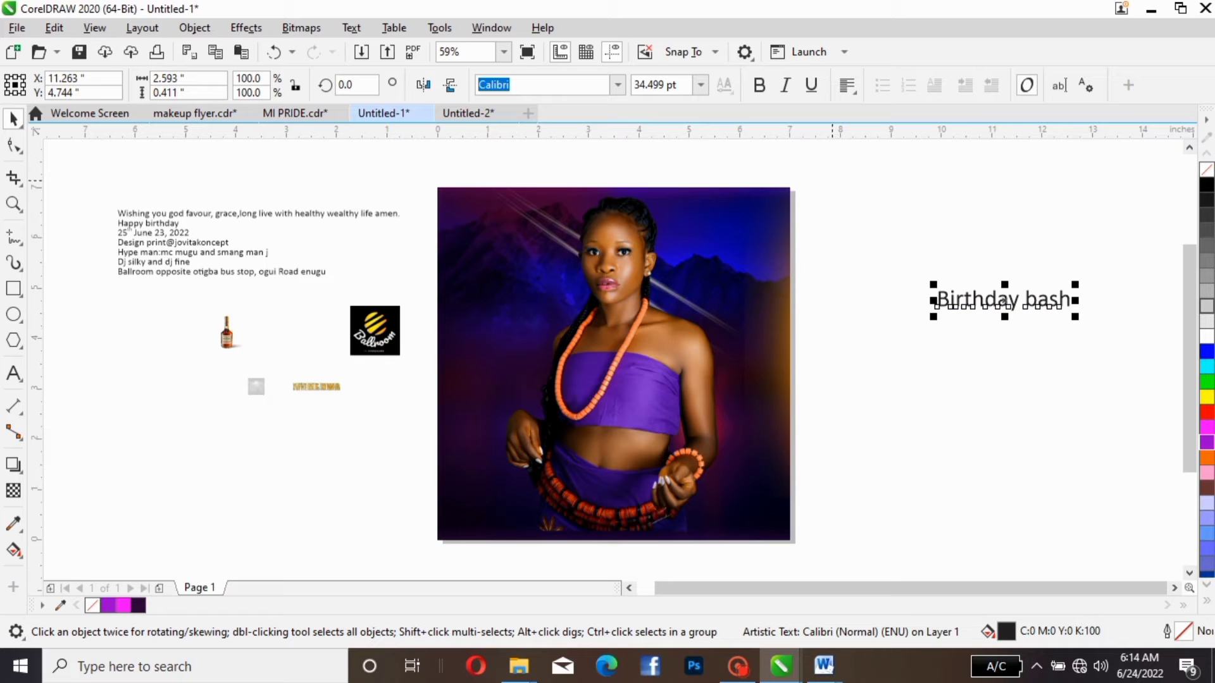
{"action": "left_click_drag", "start_coordinate": [1005, 300], "coordinate": [607, 466]}
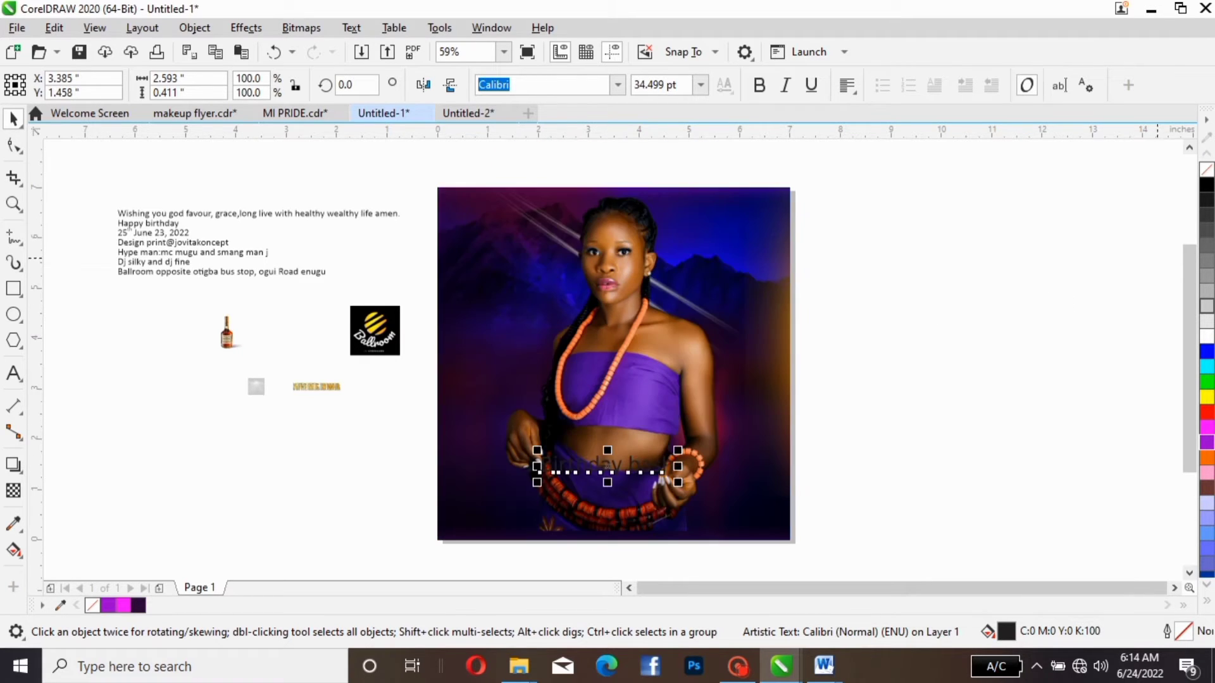
{"action": "left_click", "coordinate": [1206, 336]}
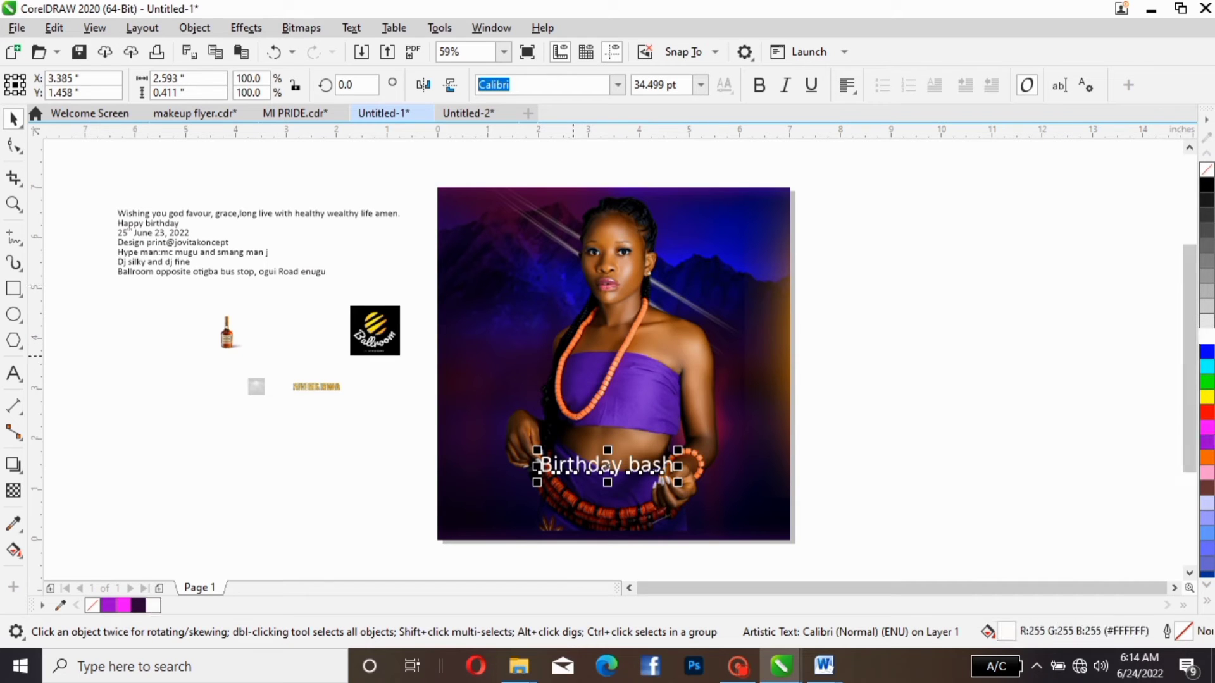
{"action": "left_click_drag", "start_coordinate": [608, 466], "coordinate": [617, 468]}
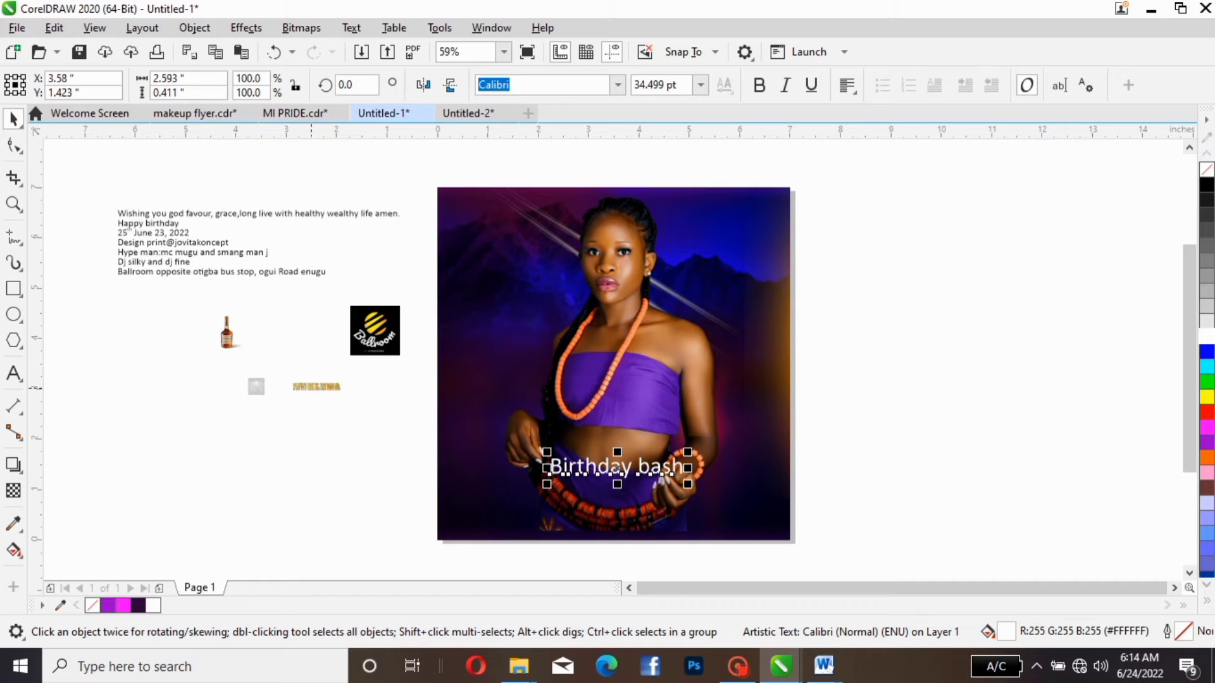
- Place the gold name lettering just above "Birthday bash" at about X 3.438, Y 2.011, sized about 3.323 inches wide
{"action": "mouse_move", "coordinate": [315, 384]}
{"action": "left_mouse_down"}
{"action": "mouse_move", "coordinate": [586, 436]}
{"action": "mouse_move", "coordinate": [732, 412]}
{"action": "mouse_move", "coordinate": [637, 434]}
{"action": "left_mouse_up"}
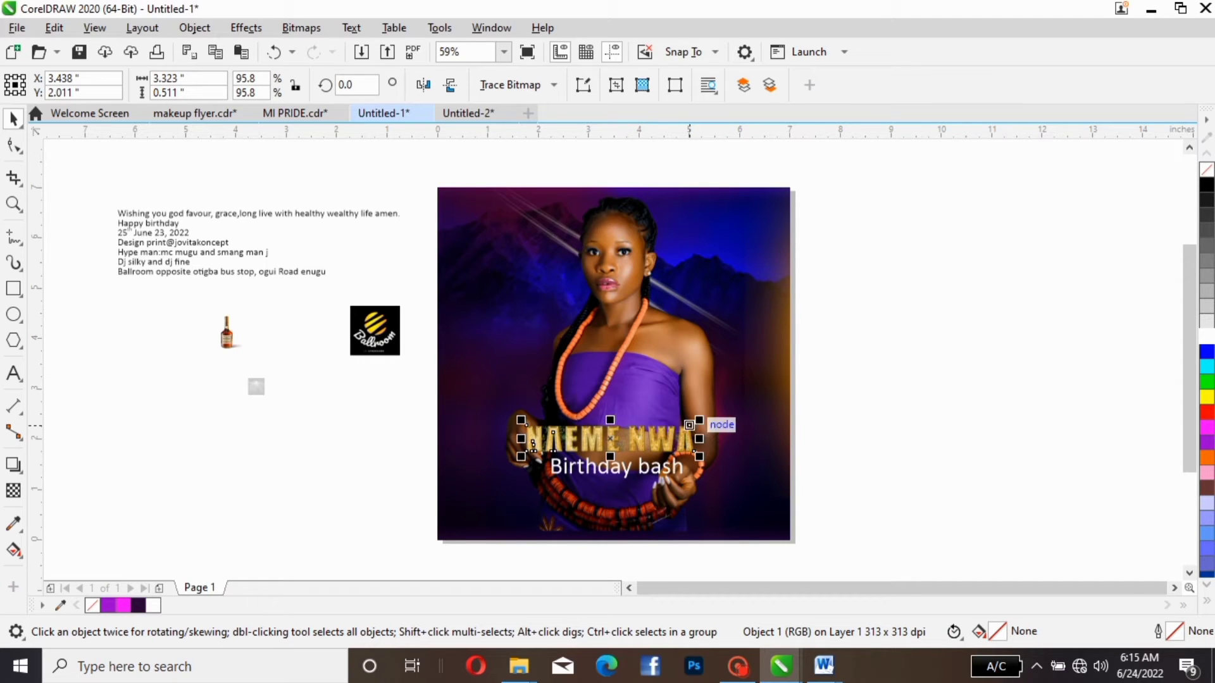
{"action": "left_click", "coordinate": [685, 422]}
{"action": "left_click", "coordinate": [686, 423]}
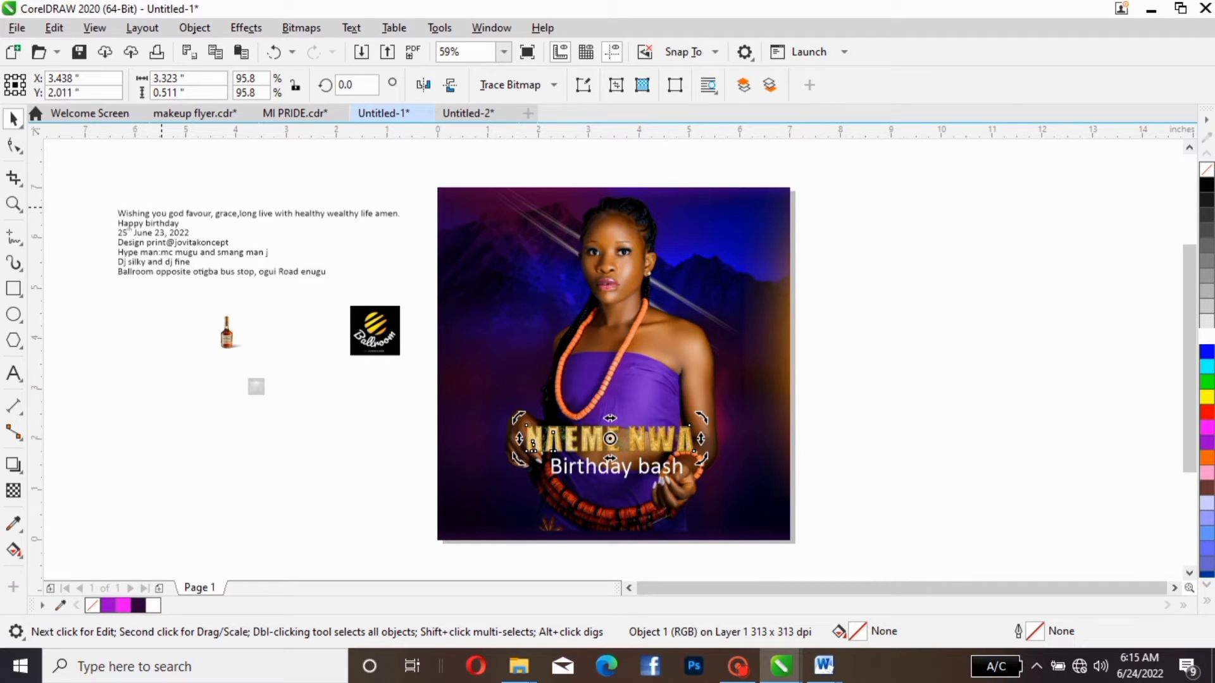
- Move the date line out of the text block to the empty area beyond the flyer's glowing edge and enlarge it to about 42.61 pt
{"action": "left_click", "coordinate": [163, 214]}
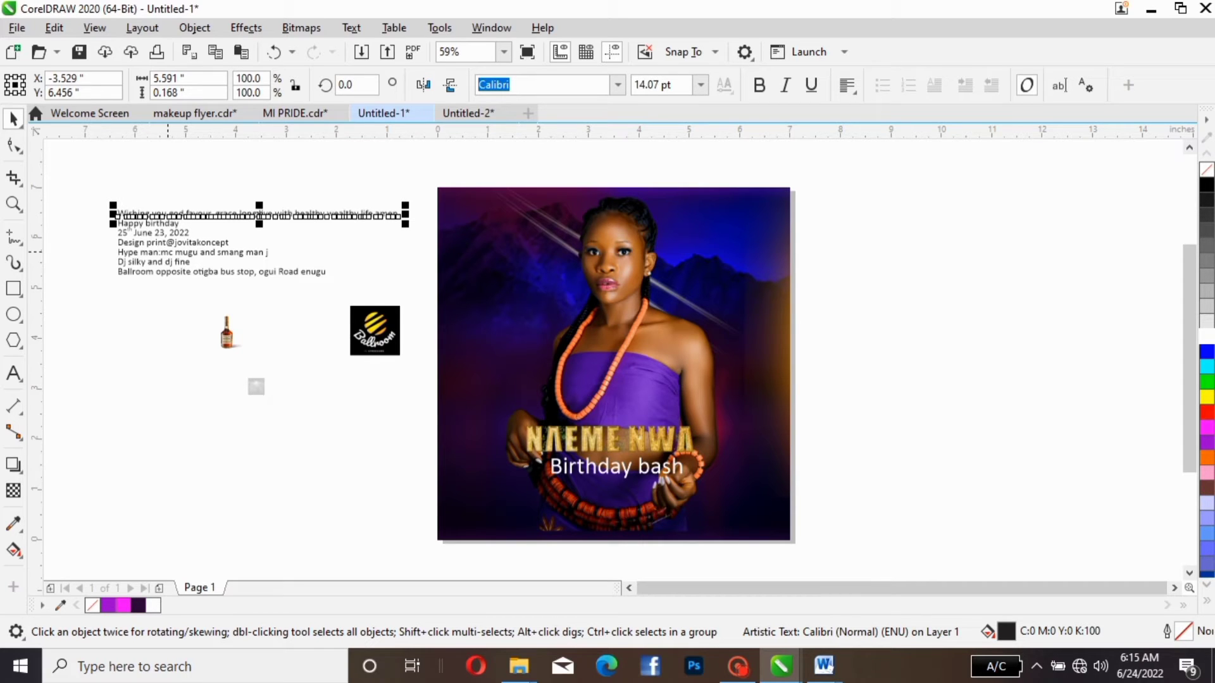
{"action": "left_click", "coordinate": [166, 234]}
{"action": "left_click_drag", "start_coordinate": [166, 234], "coordinate": [1144, 339]}
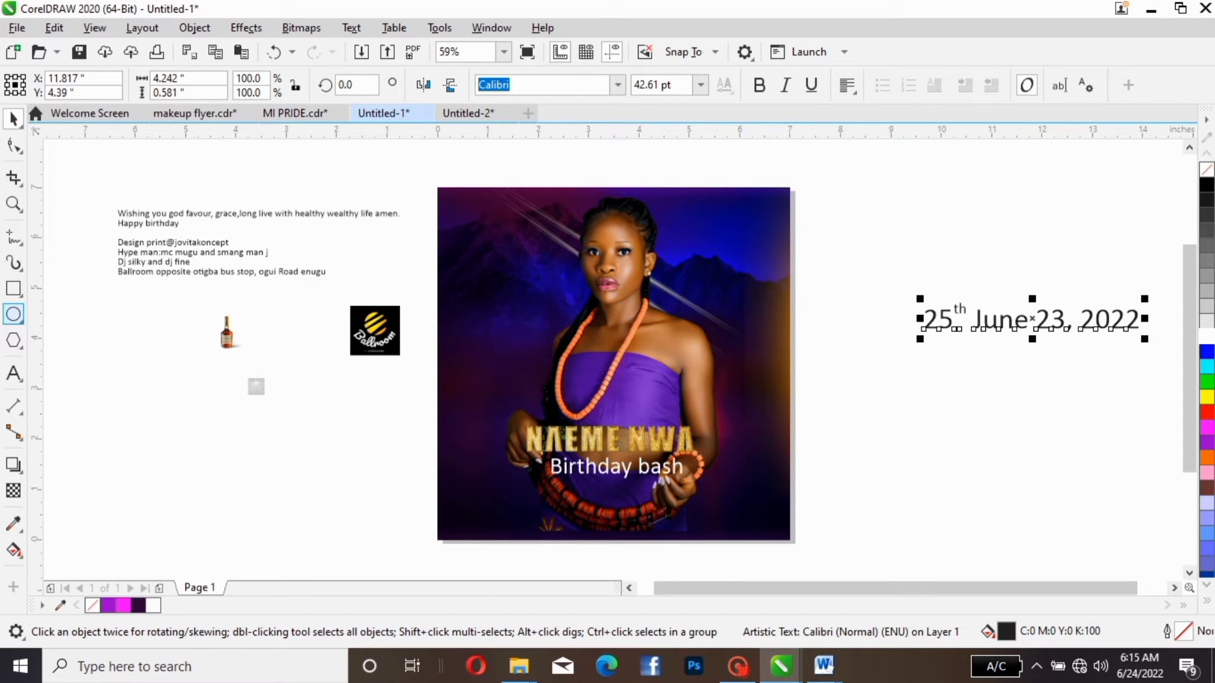
- Draw a circle about 1.308 × 1.255 inches near the date text and delete the narrow stray ellipse above it
{"action": "left_click", "coordinate": [14, 314]}
{"action": "left_click_drag", "start_coordinate": [921, 191], "coordinate": [947, 244]}
{"action": "mouse_move", "coordinate": [873, 260]}
{"action": "left_mouse_down"}
{"action": "mouse_move", "coordinate": [902, 310]}
{"action": "mouse_move", "coordinate": [940, 324]}
{"action": "left_mouse_up"}
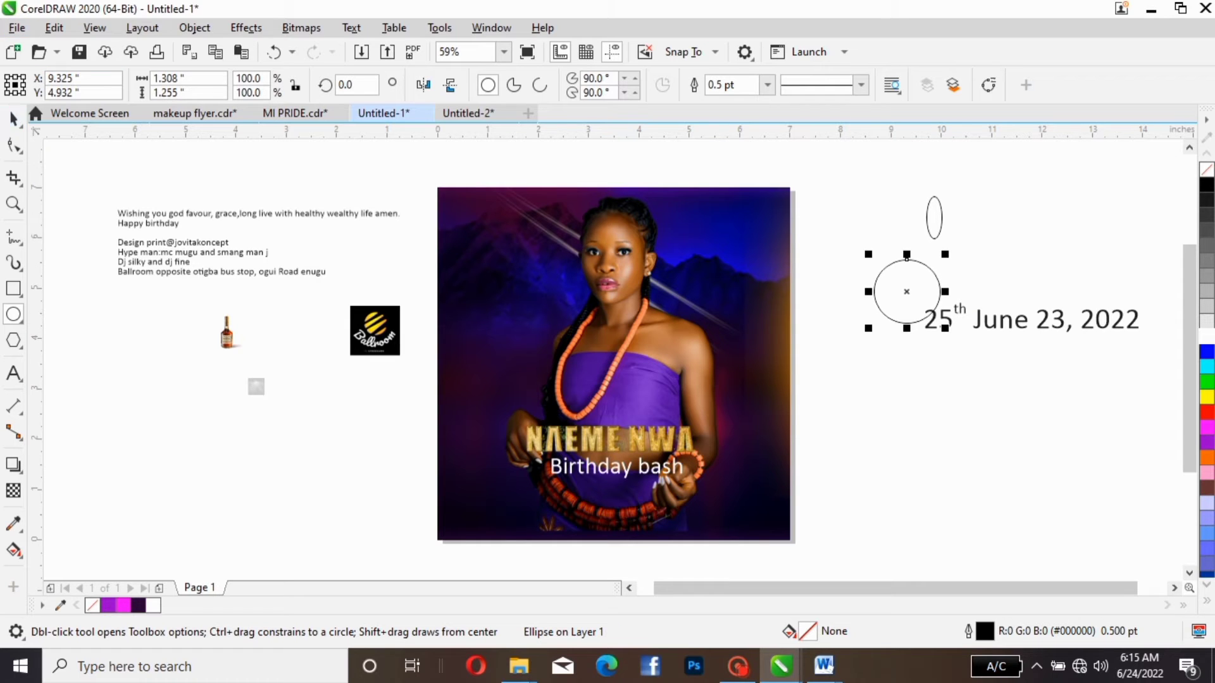
{"action": "key", "text": "space"}
{"action": "left_click", "coordinate": [940, 231]}
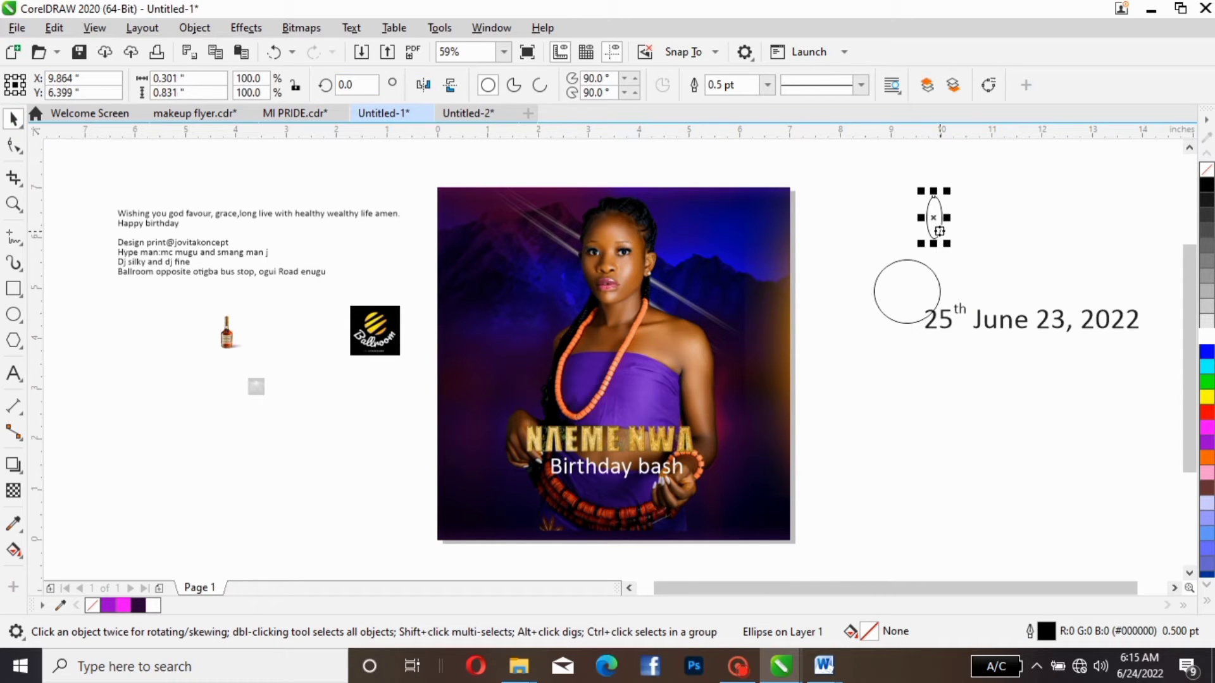
{"action": "key", "text": "Delete"}
- Place the circle on the flyer's sky beside the woman's head at about X 5.642, Y 6.04 and give it a white outline
{"action": "left_click_drag", "start_coordinate": [917, 261], "coordinate": [856, 196]}
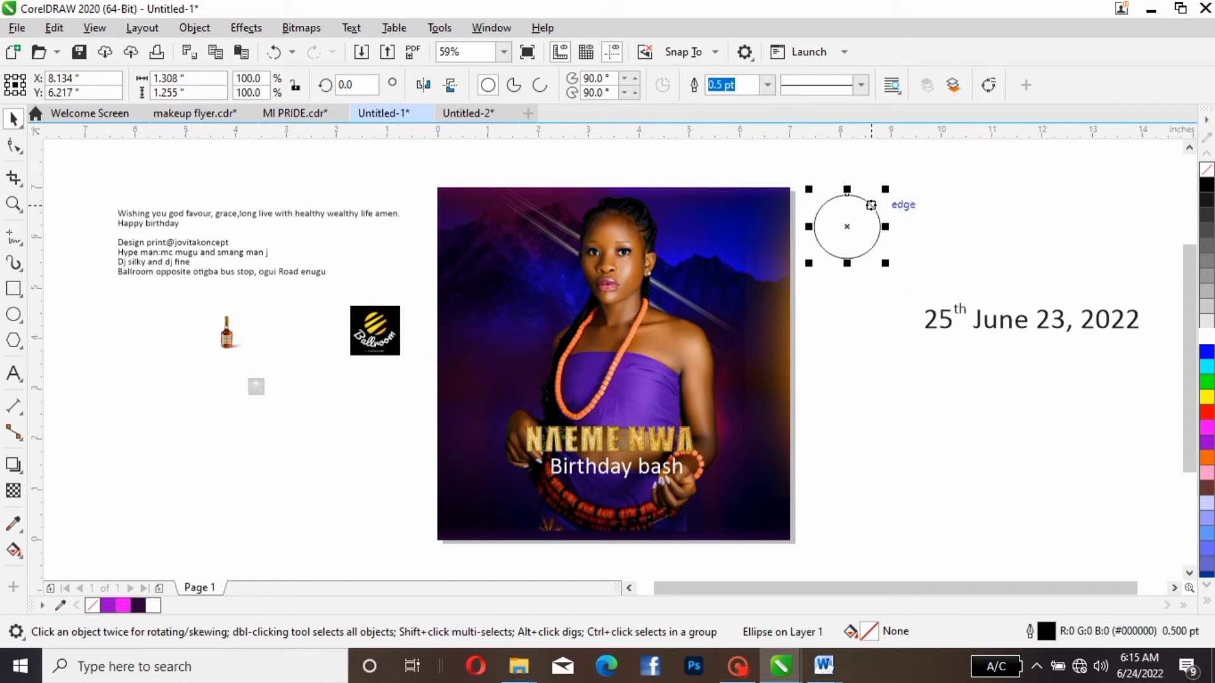
{"action": "left_click_drag", "start_coordinate": [847, 194], "coordinate": [721, 199]}
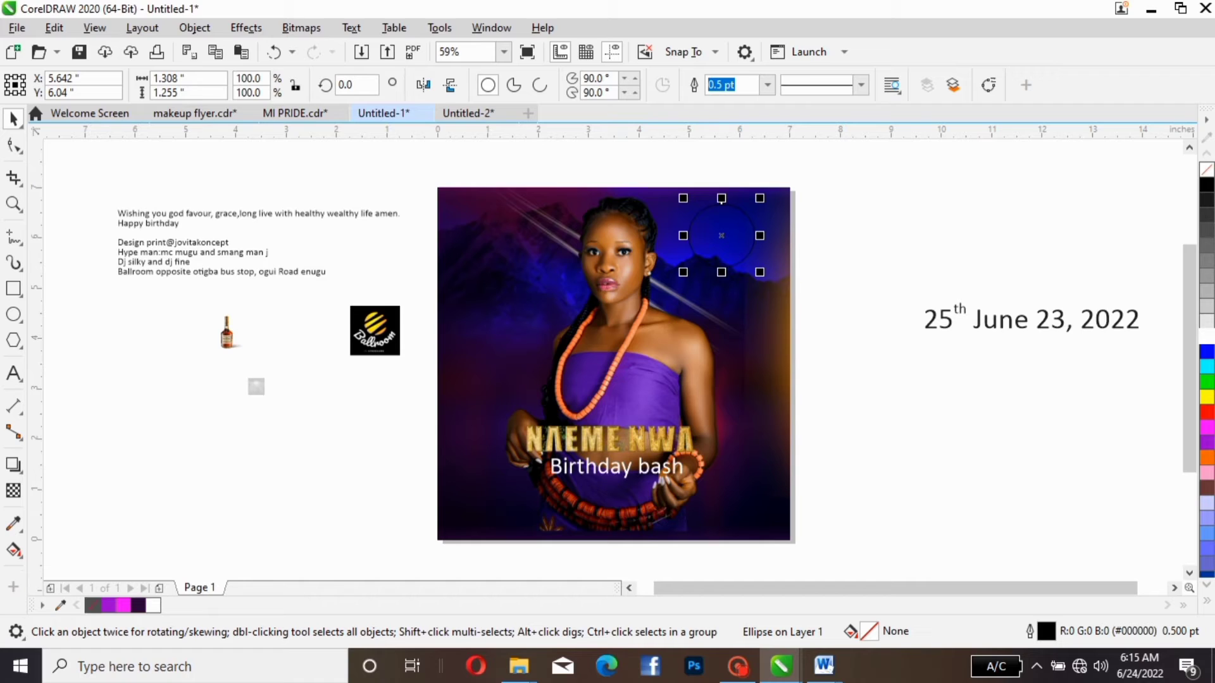
{"action": "right_click", "coordinate": [93, 606]}
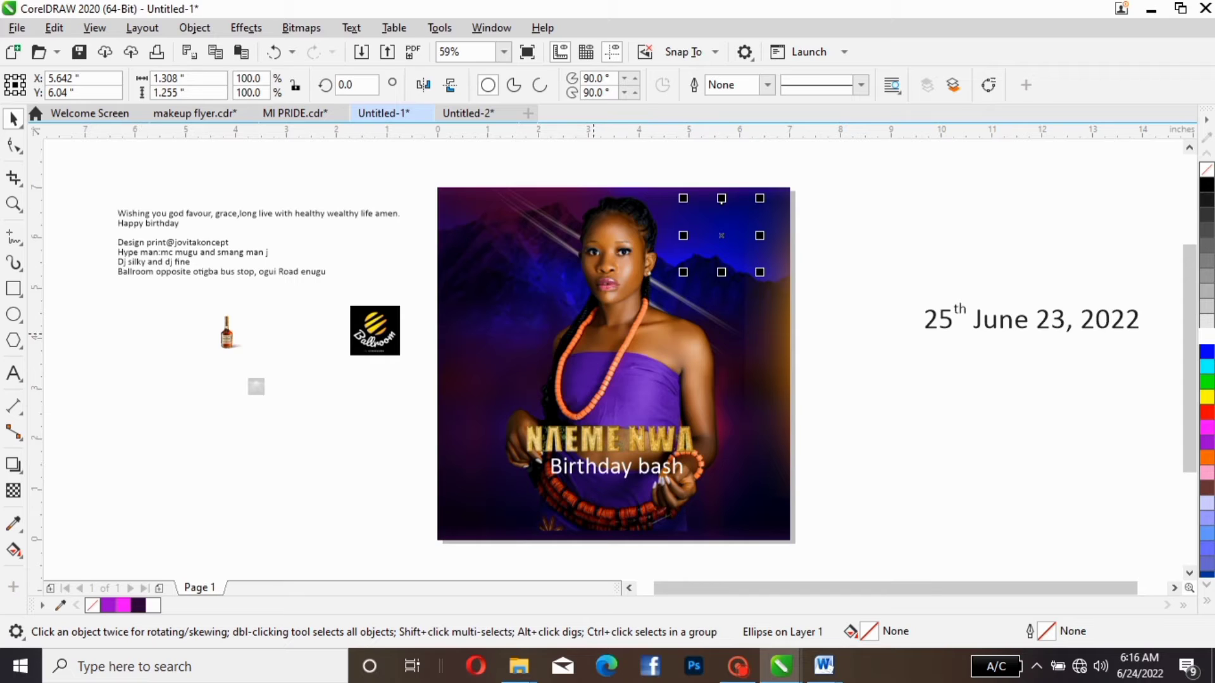
{"action": "key", "text": "ctrl+z"}
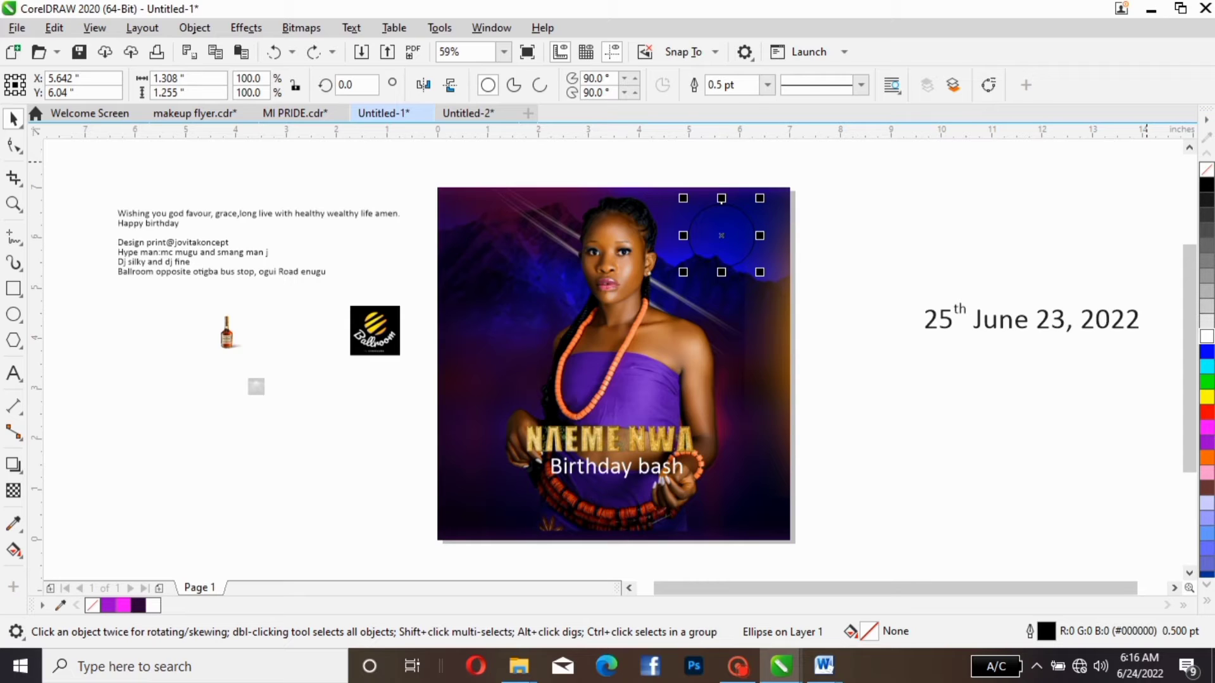
{"action": "right_click", "coordinate": [1206, 335]}
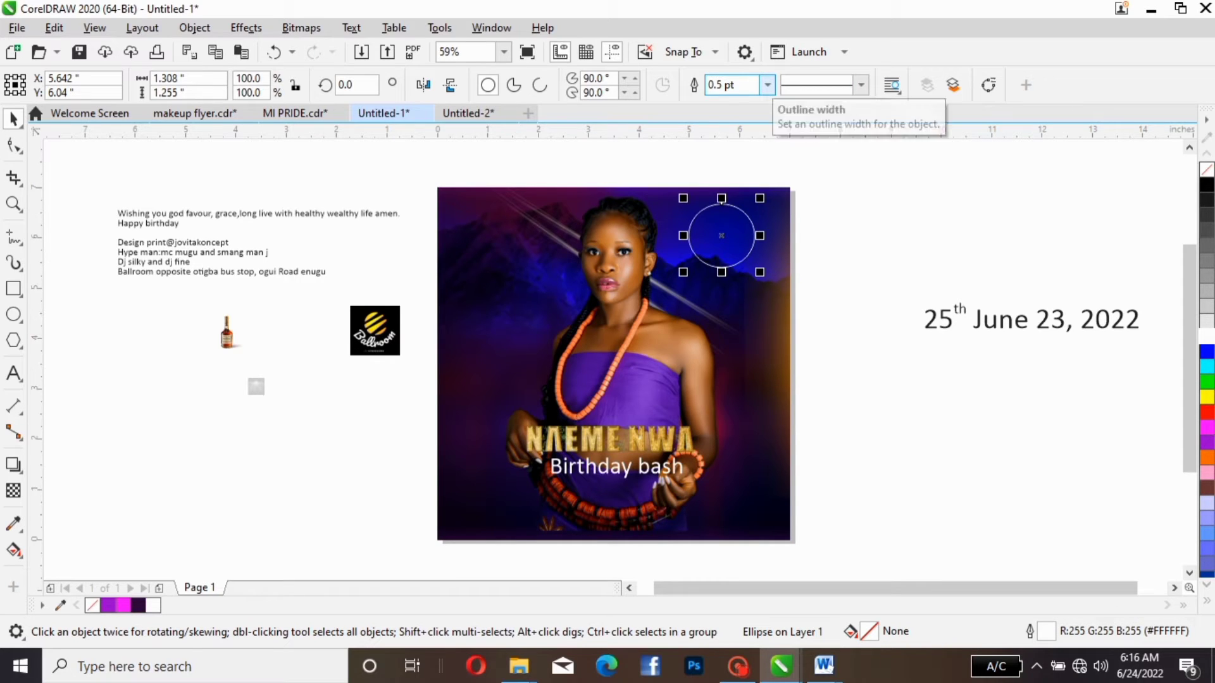
- Thicken the circle's outline to 2.0 pt
{"action": "left_click", "coordinate": [766, 84]}
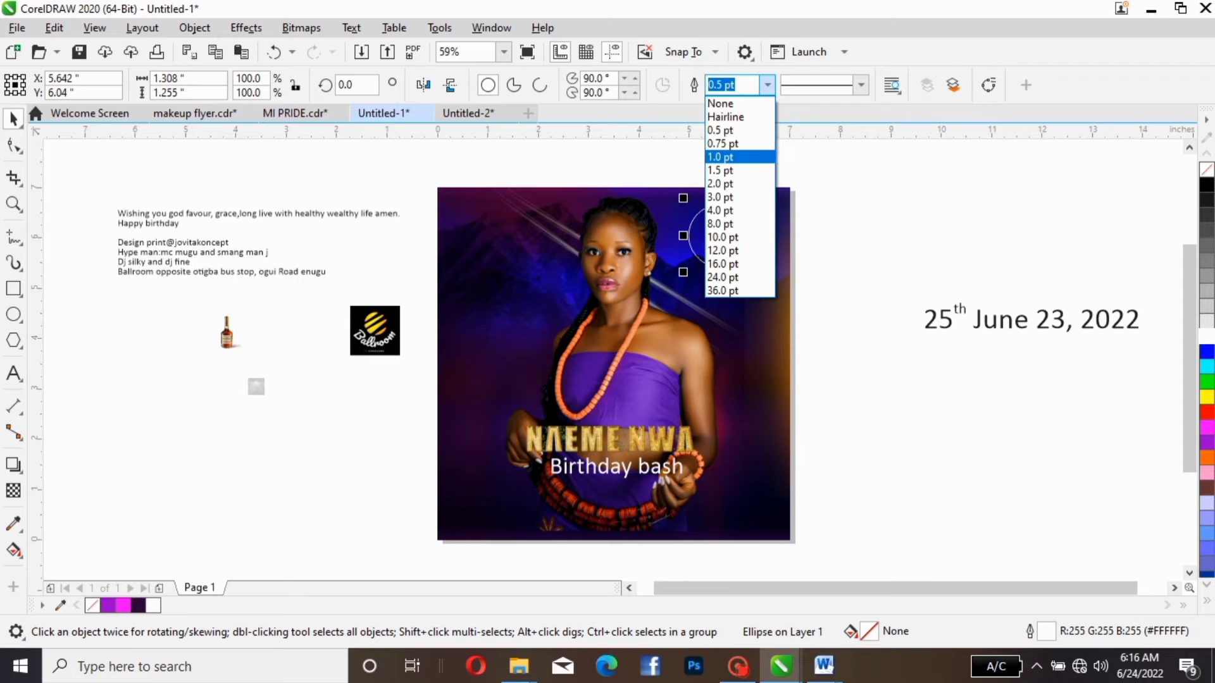
{"action": "left_click", "coordinate": [734, 157]}
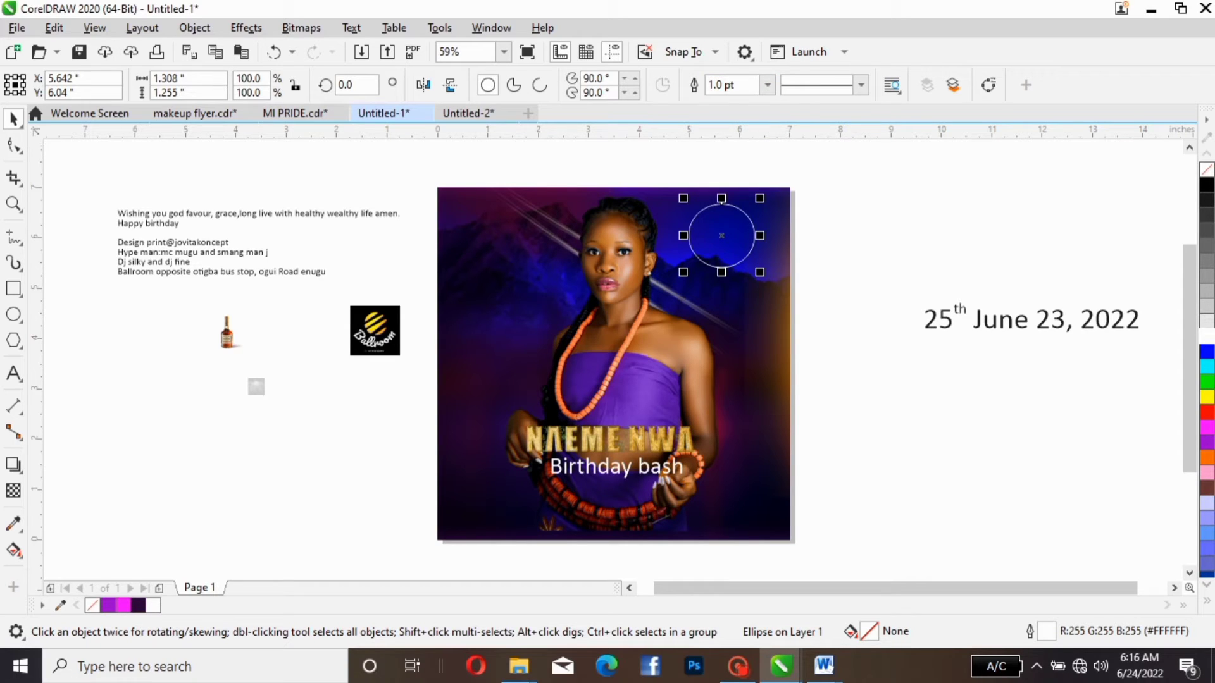
{"action": "left_click", "coordinate": [767, 85]}
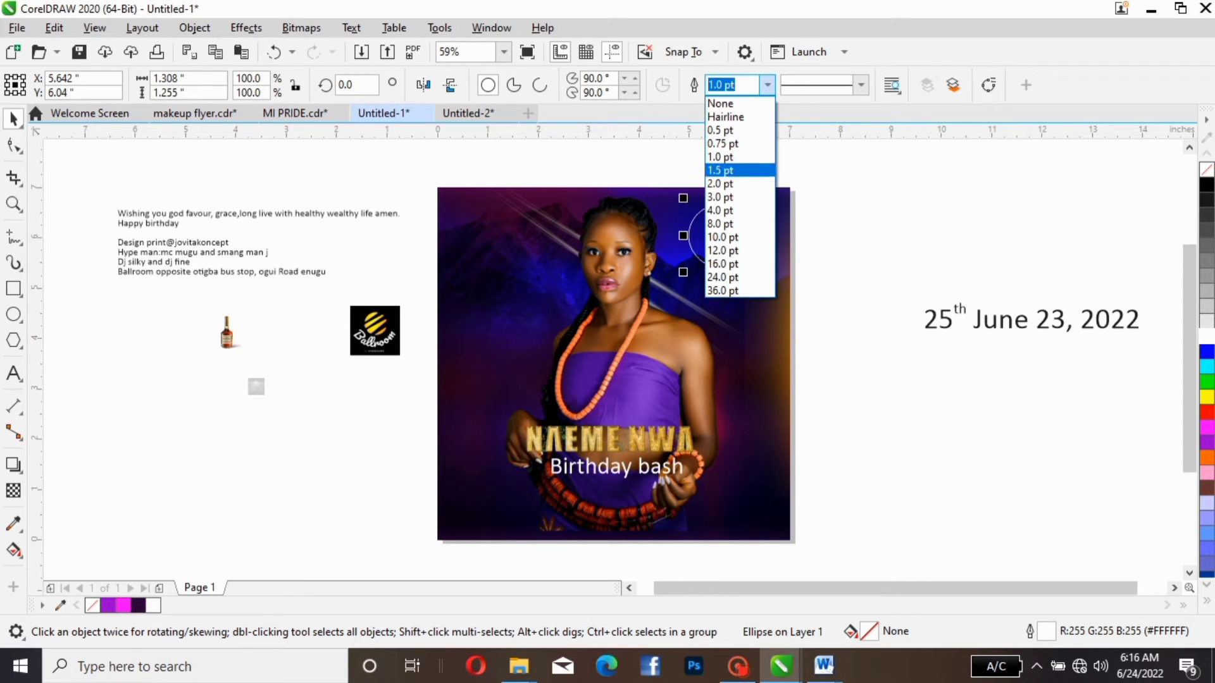
{"action": "left_click", "coordinate": [721, 184]}
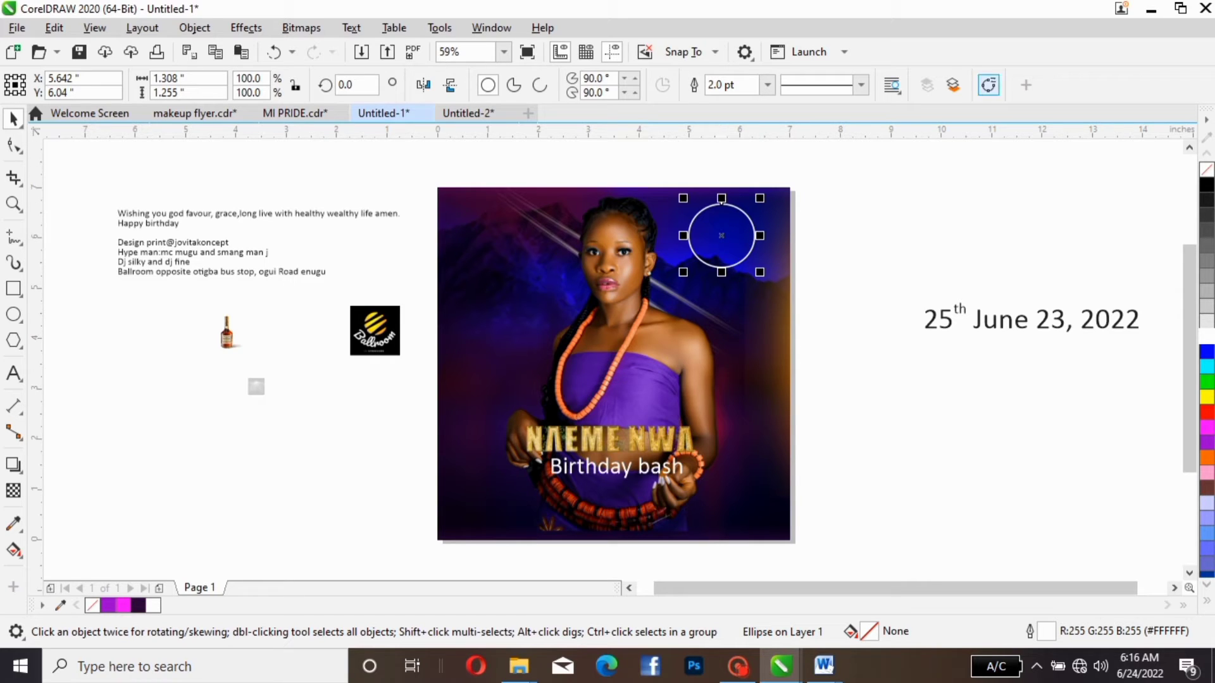
{"action": "left_click", "coordinate": [988, 85]}
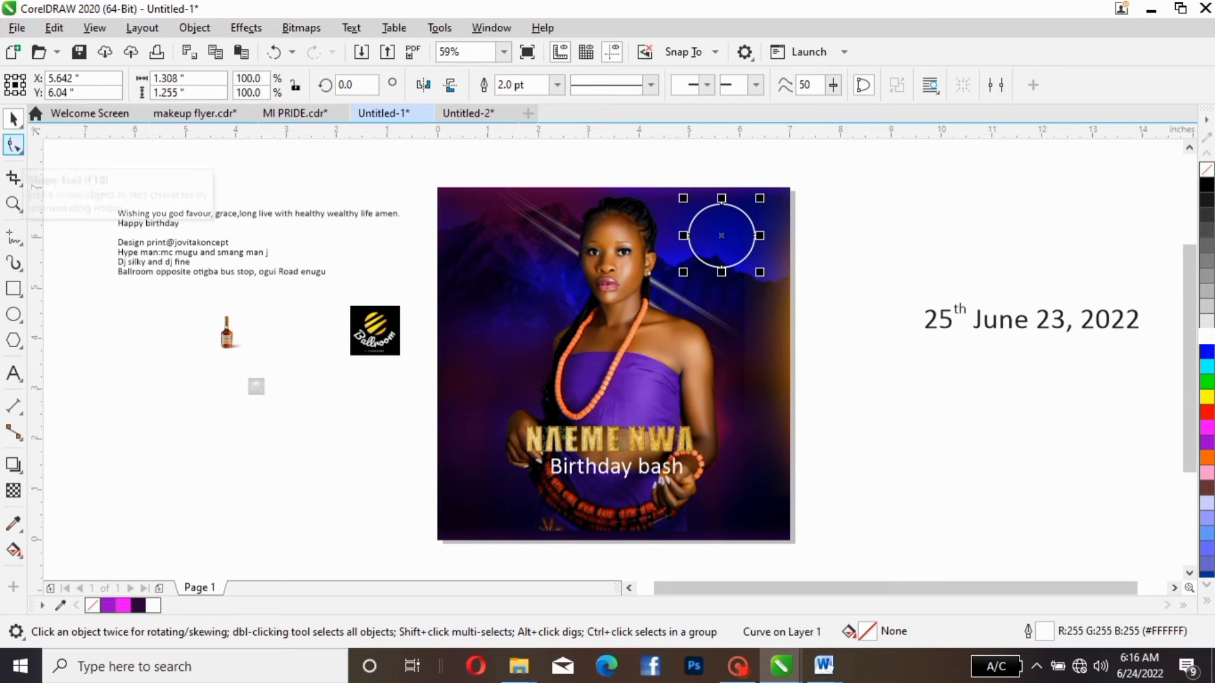
{"action": "left_click", "coordinate": [13, 145]}
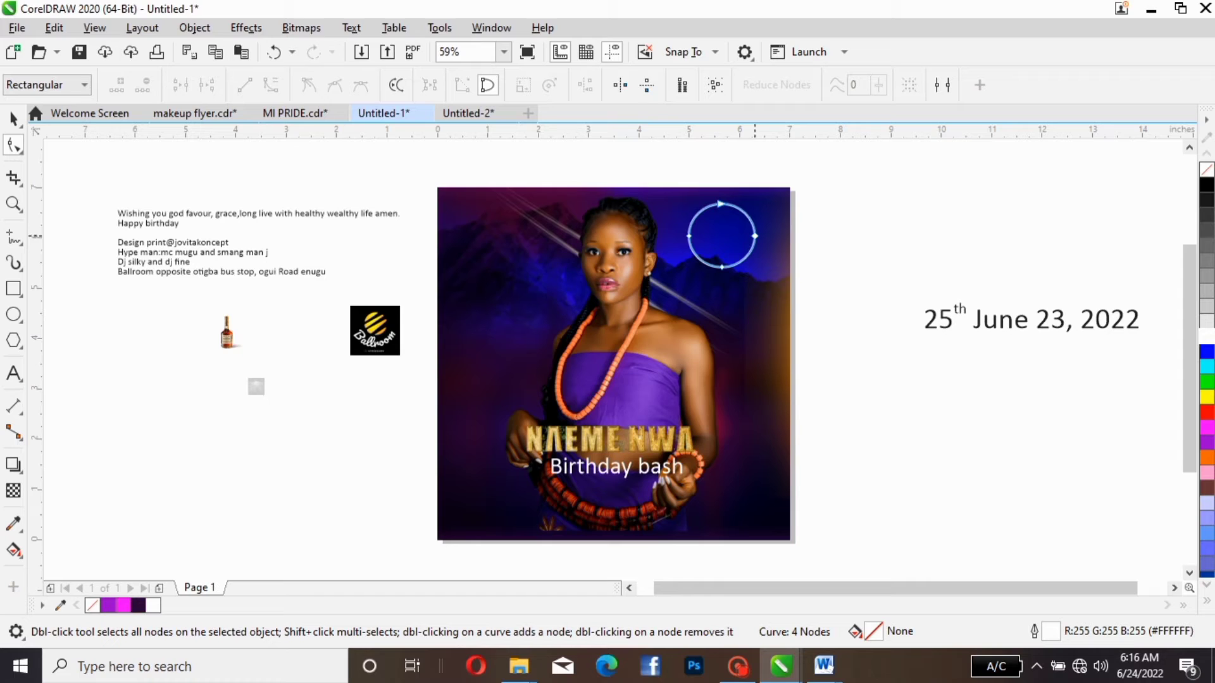
{"action": "key", "text": "ctrl+a"}
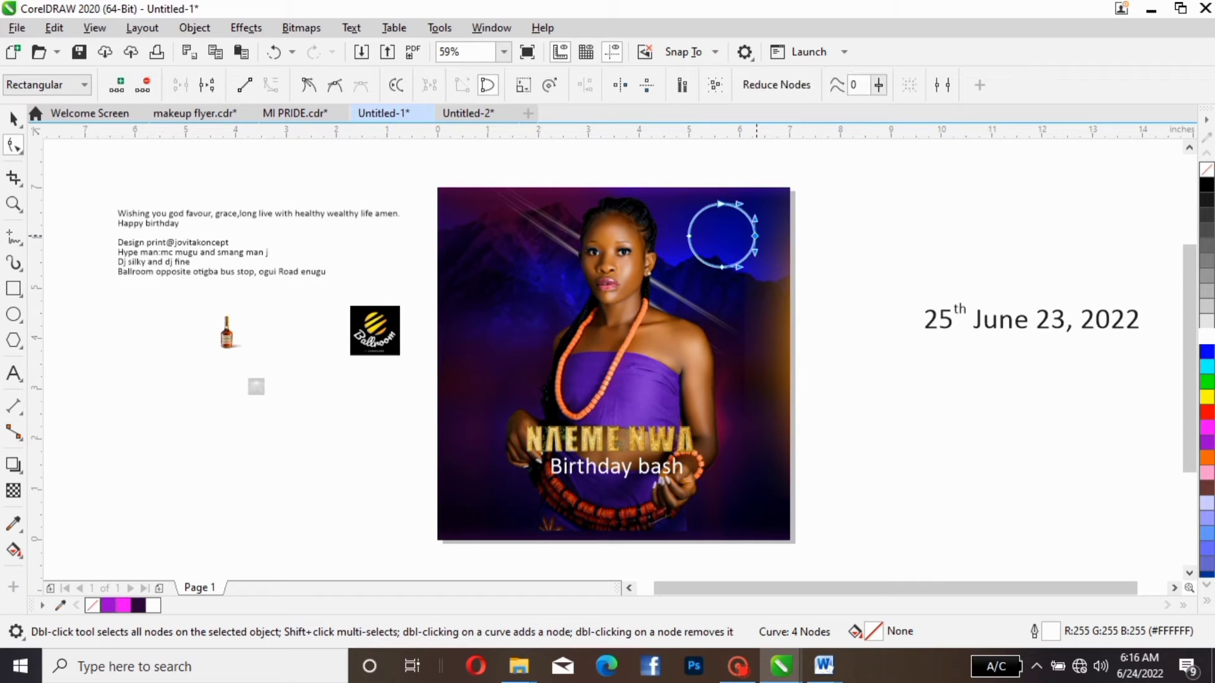
{"action": "right_click", "coordinate": [755, 236]}
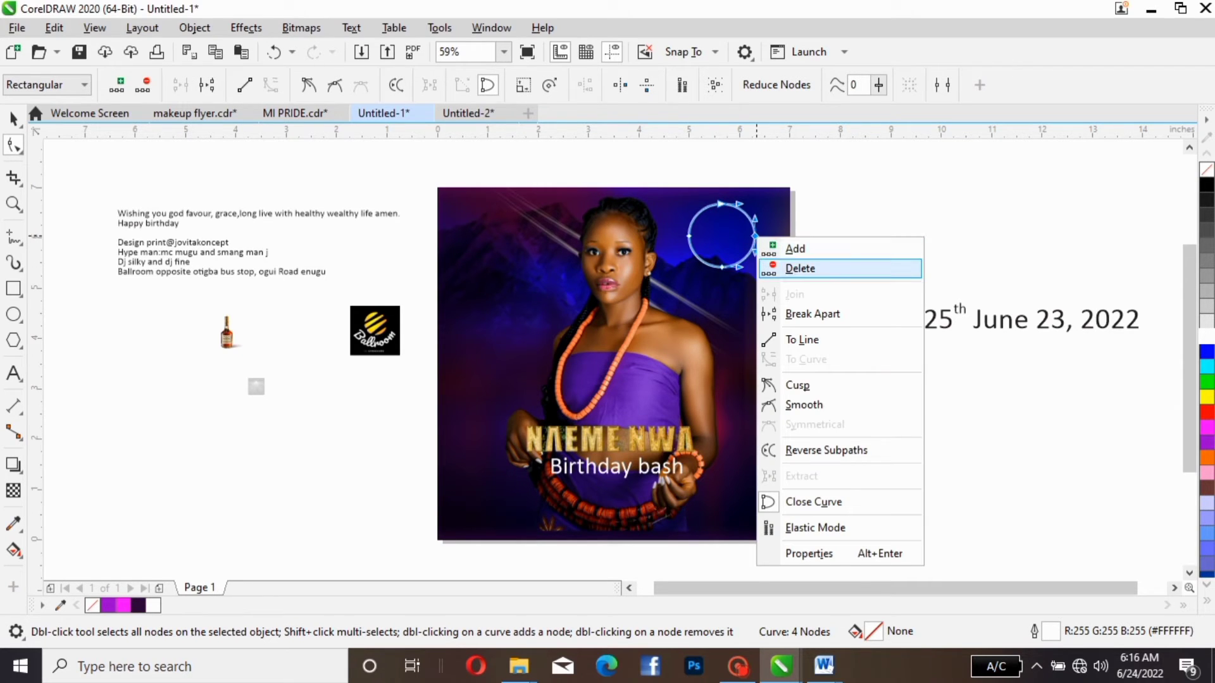
{"action": "left_click", "coordinate": [801, 269]}
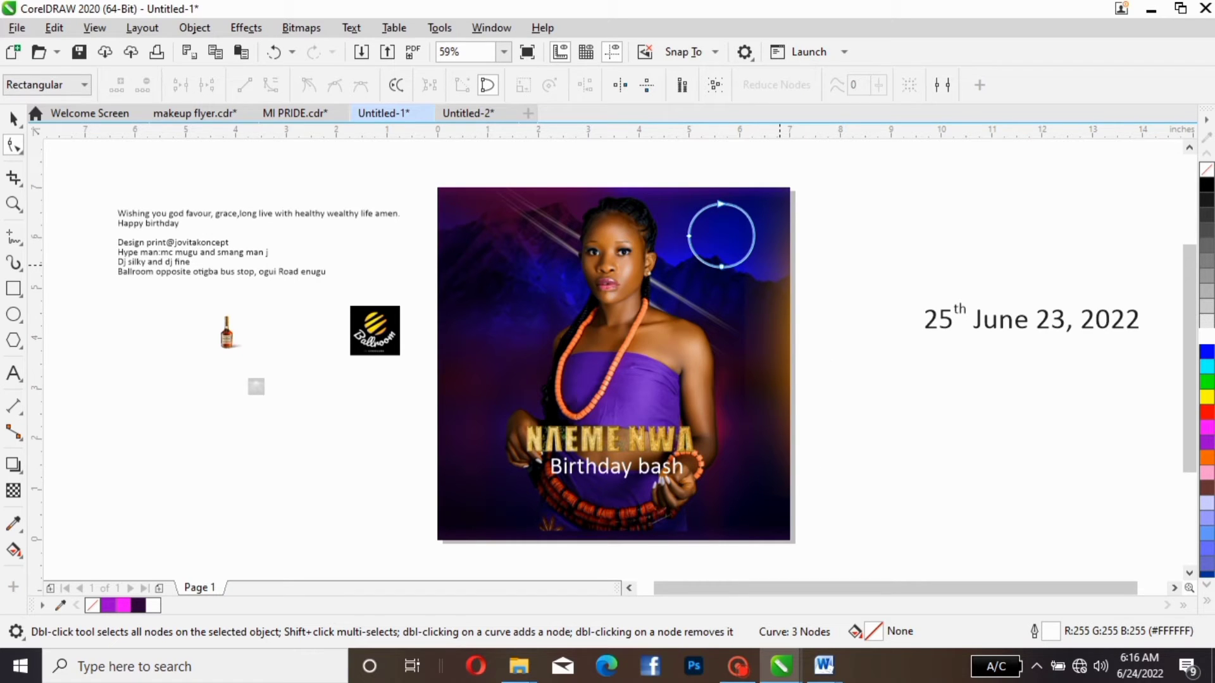
{"action": "key", "text": "ctrl+z"}
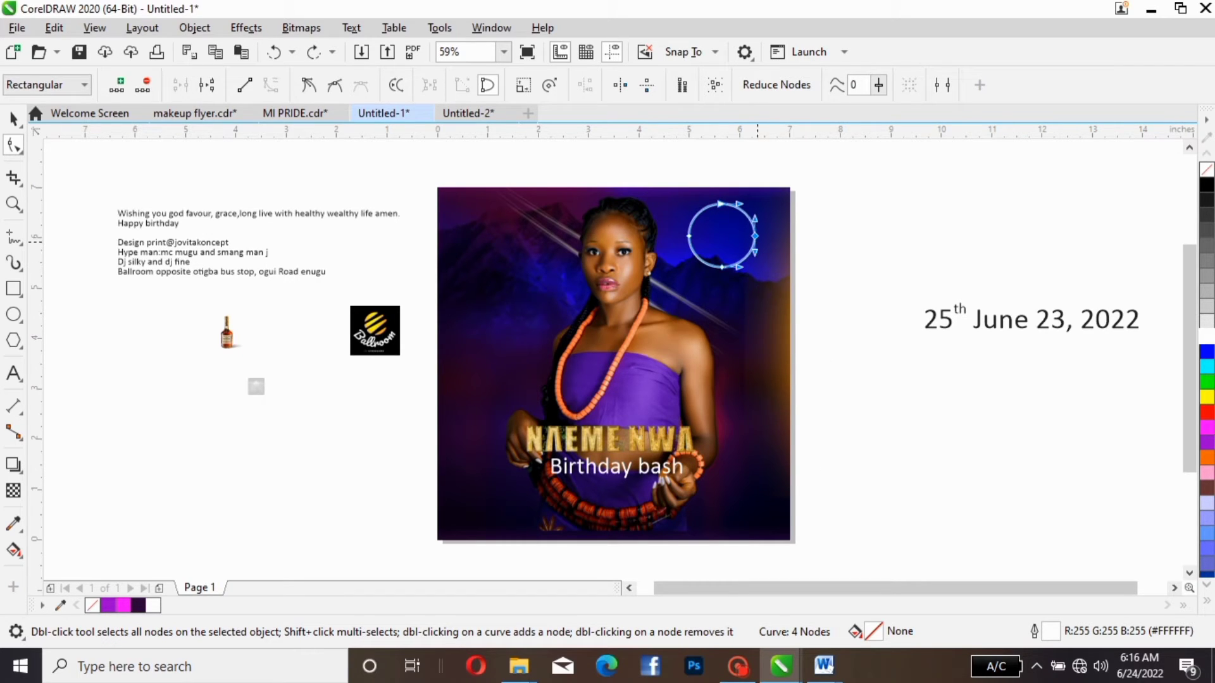
{"action": "right_click", "coordinate": [755, 240]}
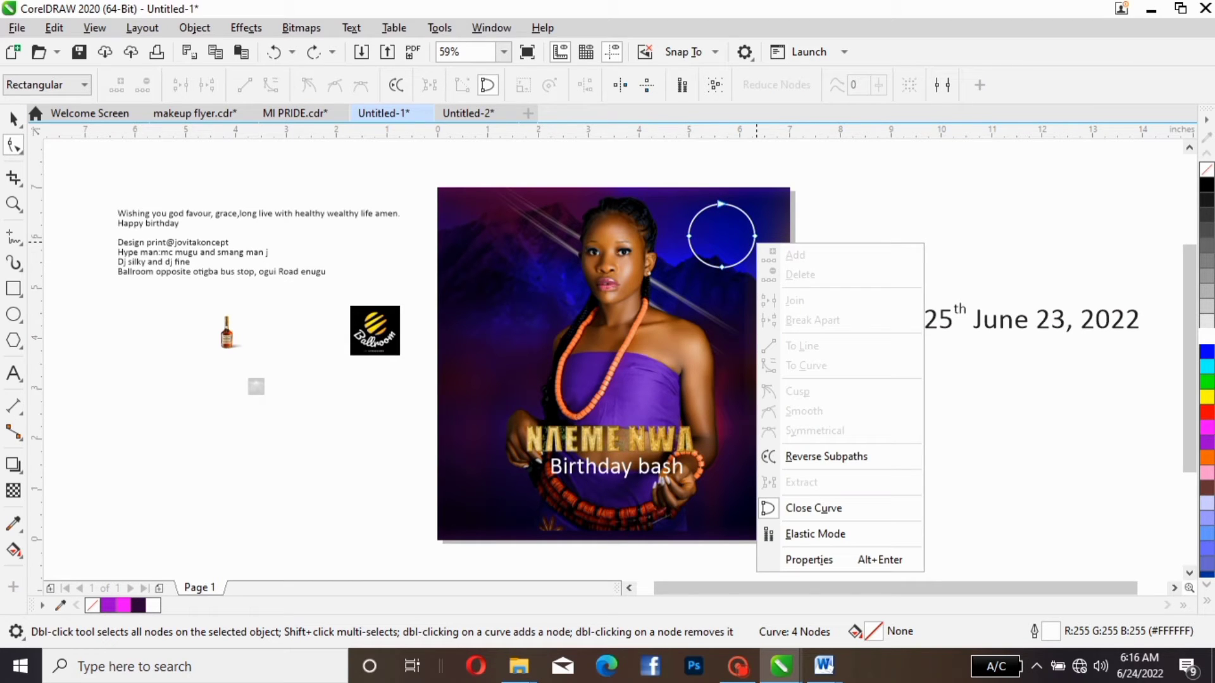
{"action": "key", "text": "Escape"}
{"action": "key", "text": "ctrl+z"}
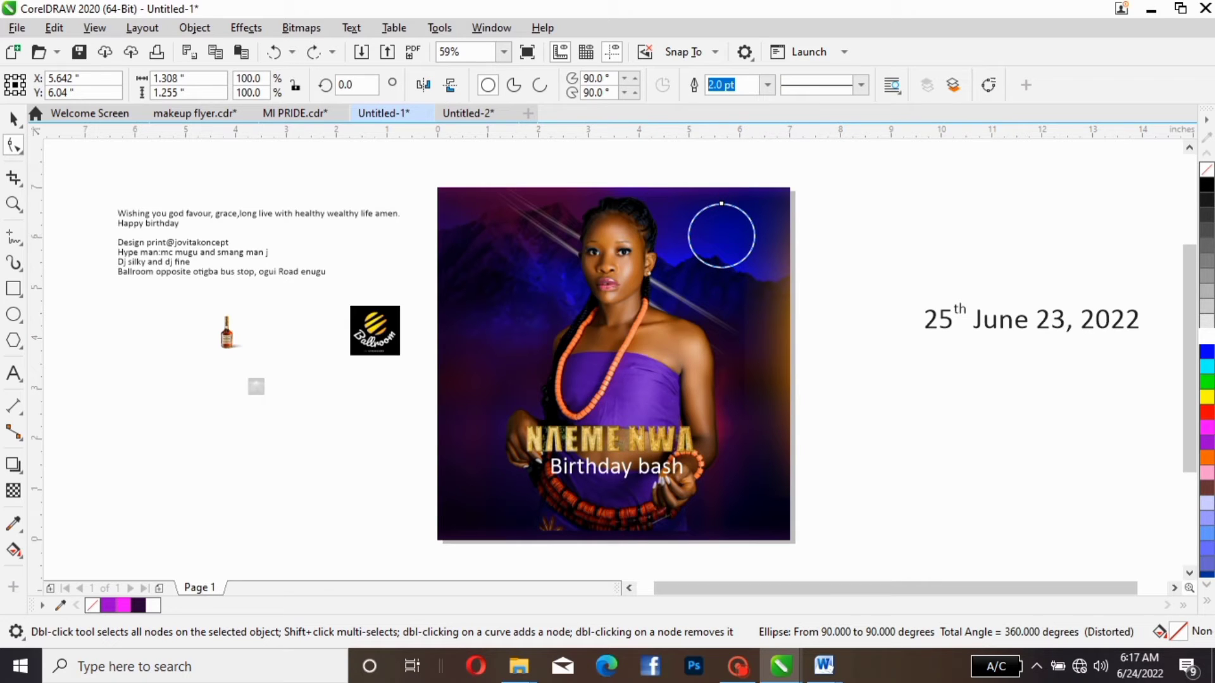
- Convert the circle to curves, break it apart at its side node and delete the lower quarter segment facing the flyer's edge
{"action": "left_click", "coordinate": [988, 85]}
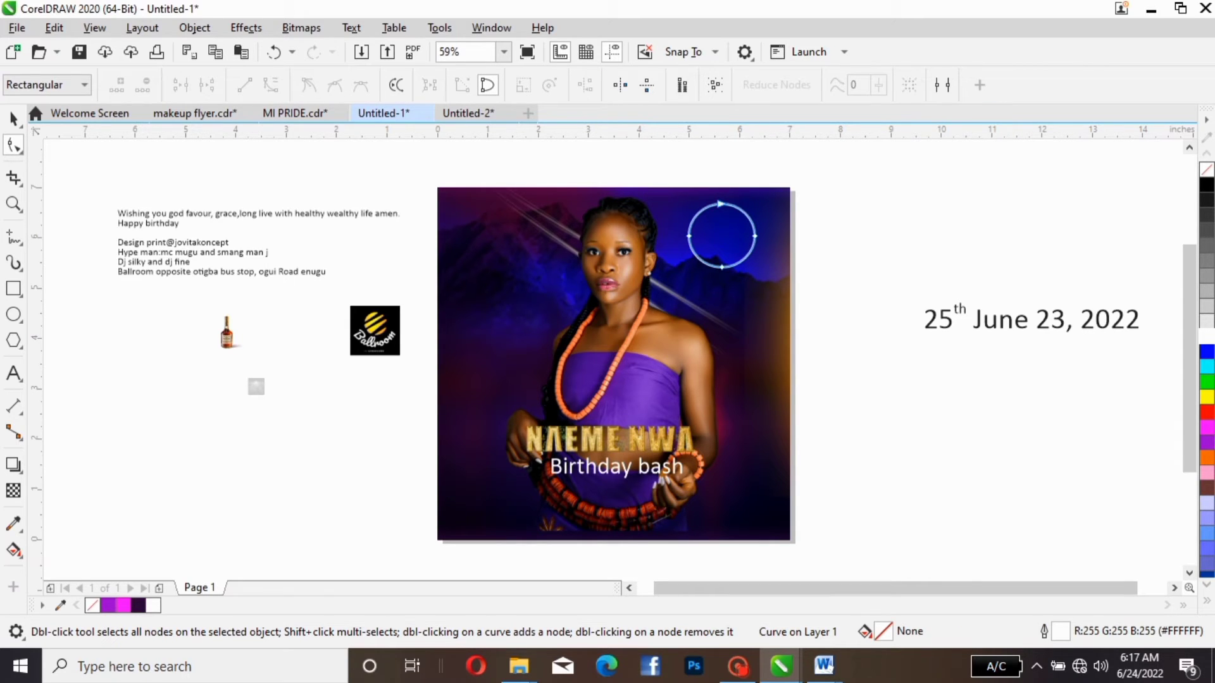
{"action": "left_click", "coordinate": [14, 146]}
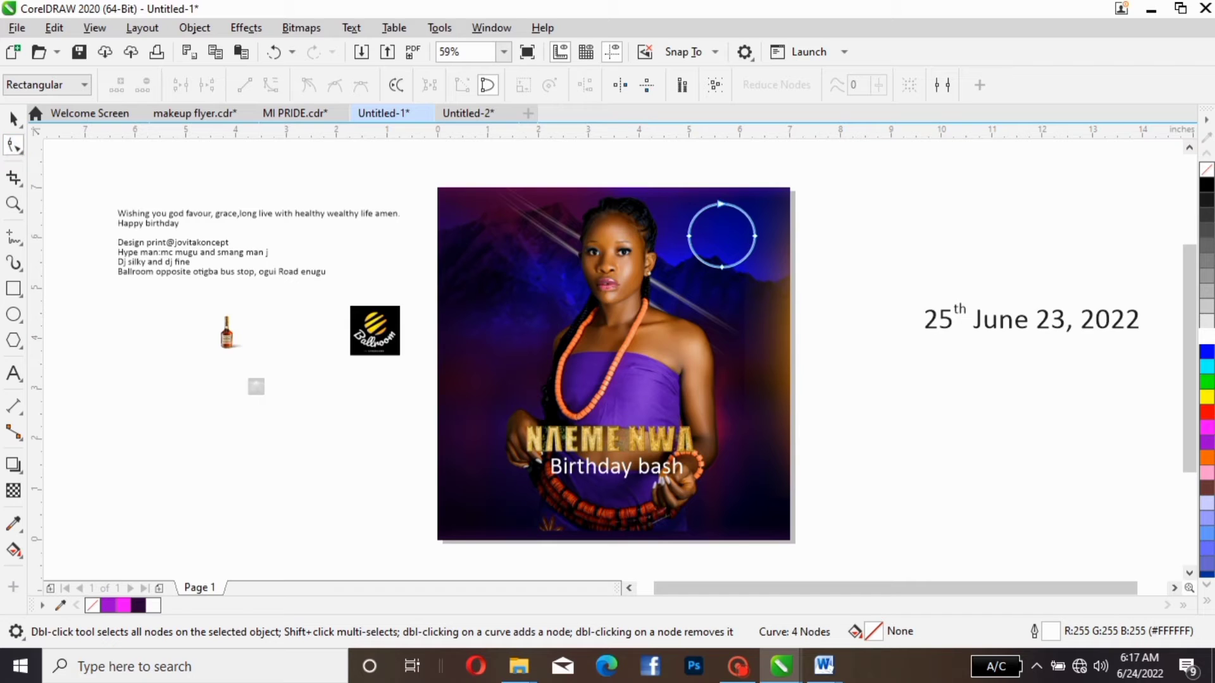
{"action": "left_click", "coordinate": [756, 236]}
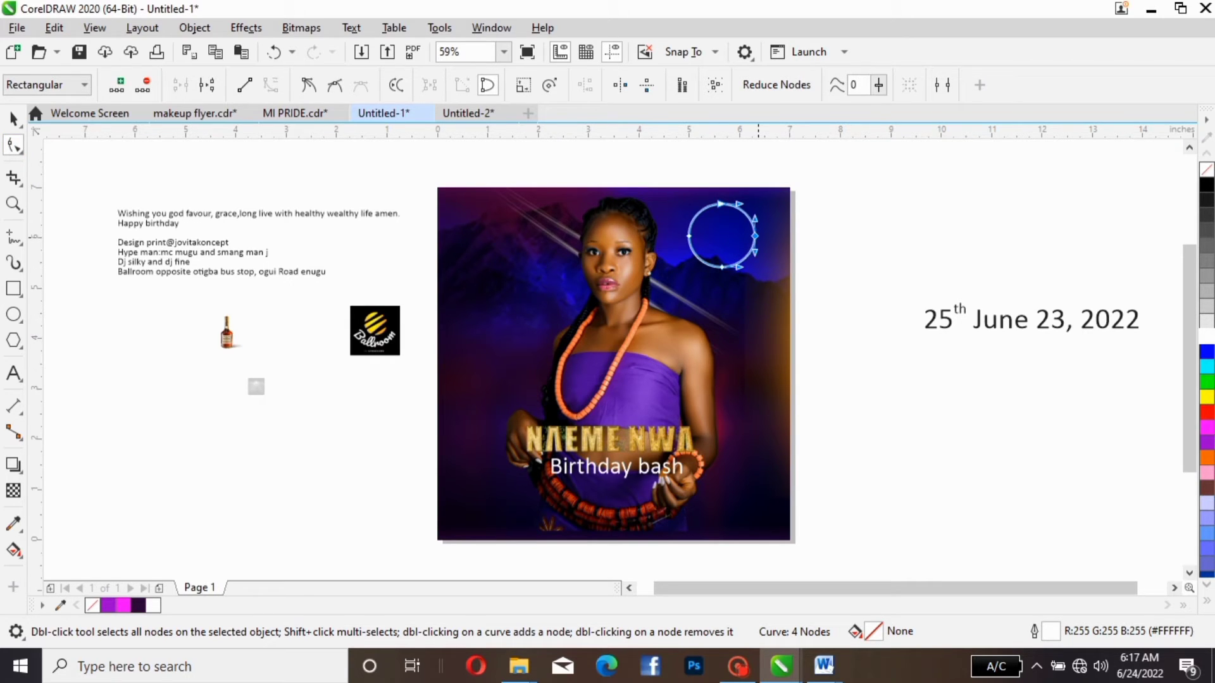
{"action": "right_click", "coordinate": [757, 238]}
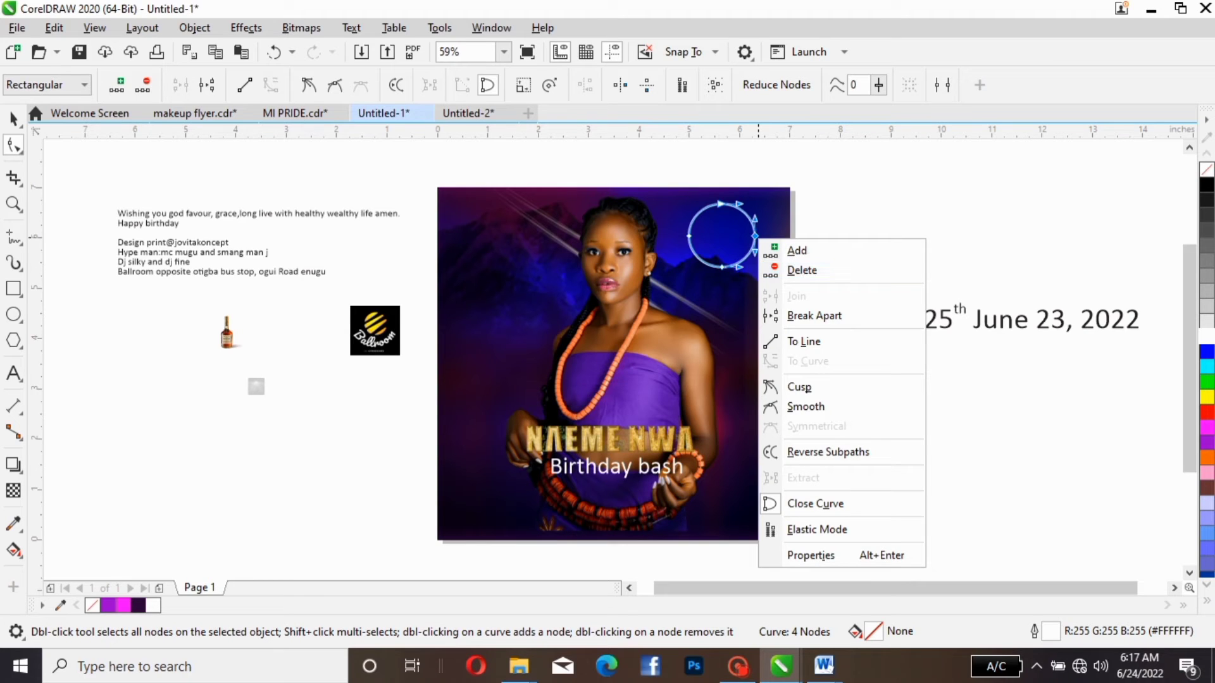
{"action": "left_click", "coordinate": [814, 315]}
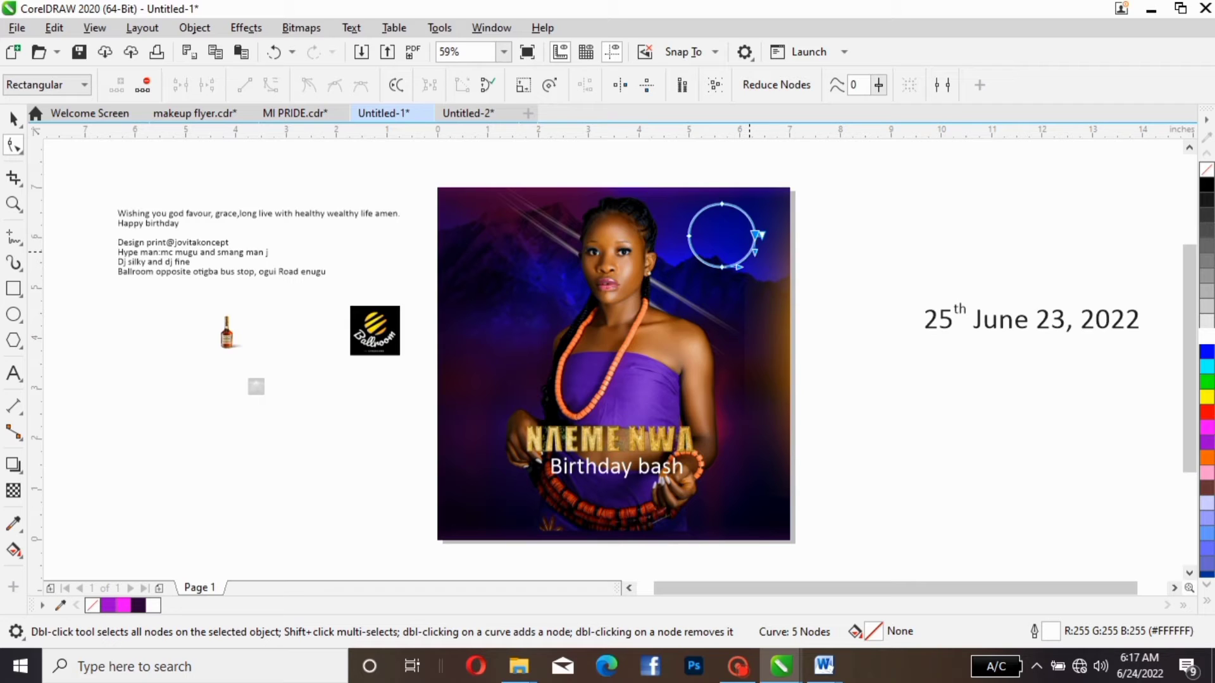
{"action": "right_click", "coordinate": [750, 252]}
{"action": "left_click", "coordinate": [792, 284]}
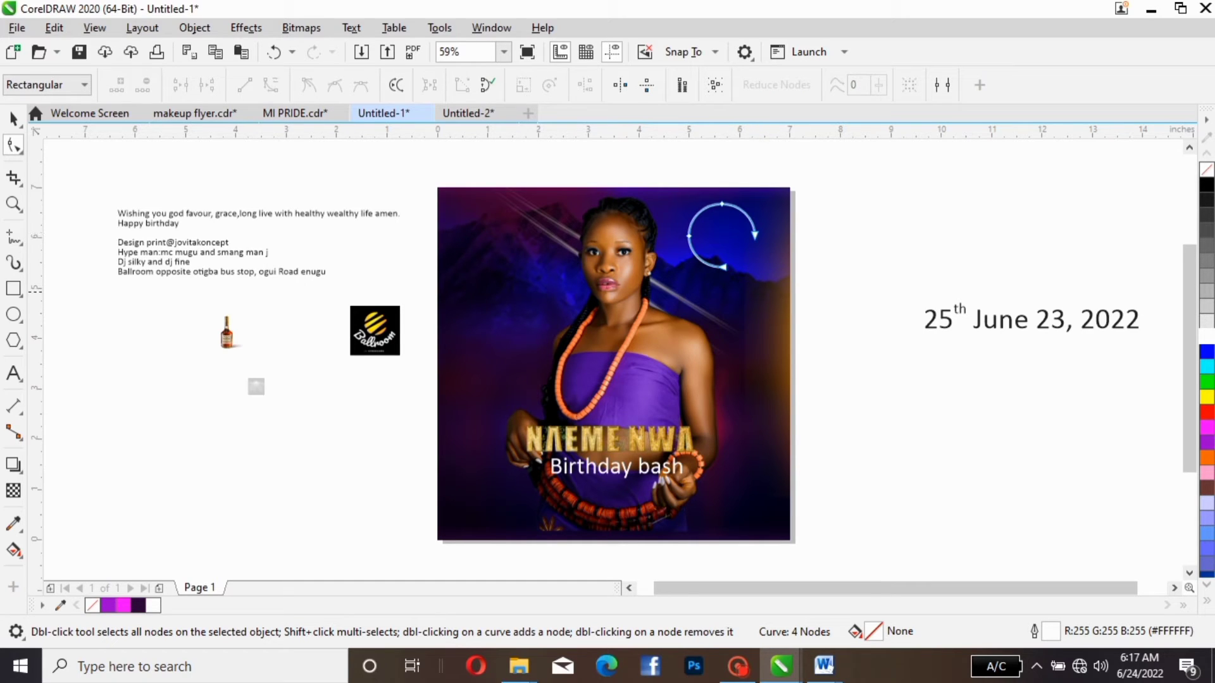
- Add a smaller concentric copy of the open arc inside it, about 1.172 × 1.124 inches
{"action": "left_click", "coordinate": [14, 117]}
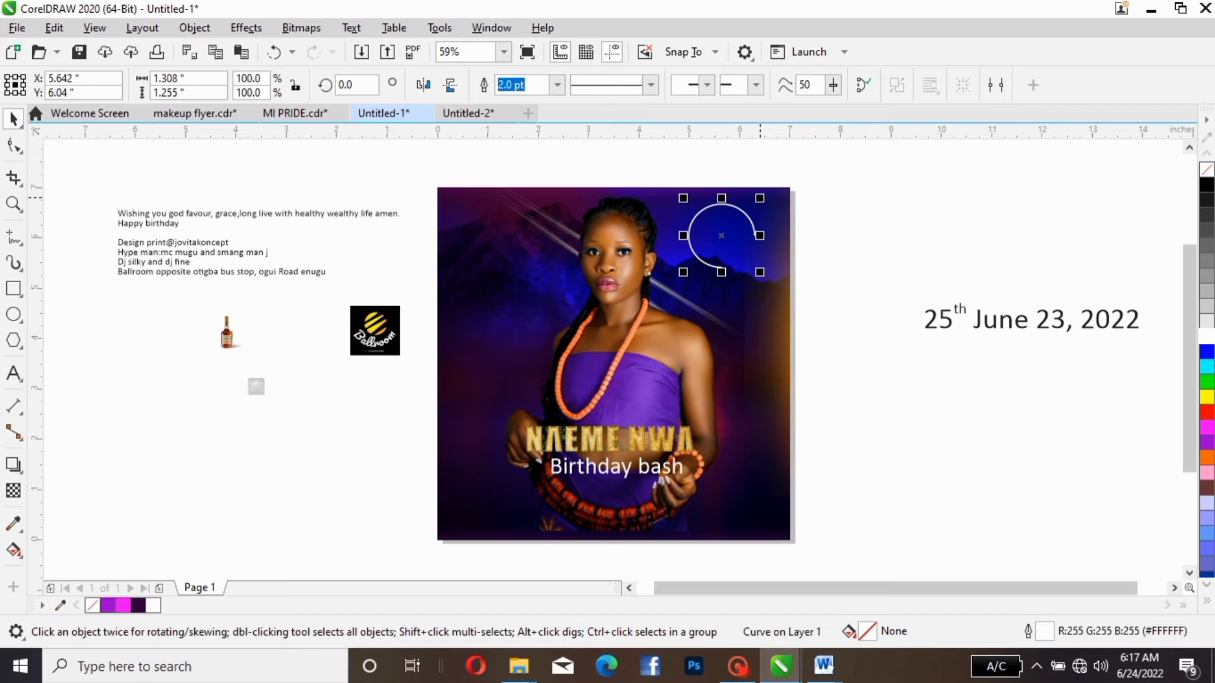
{"action": "left_click_drag", "start_coordinate": [760, 197], "coordinate": [752, 204]}
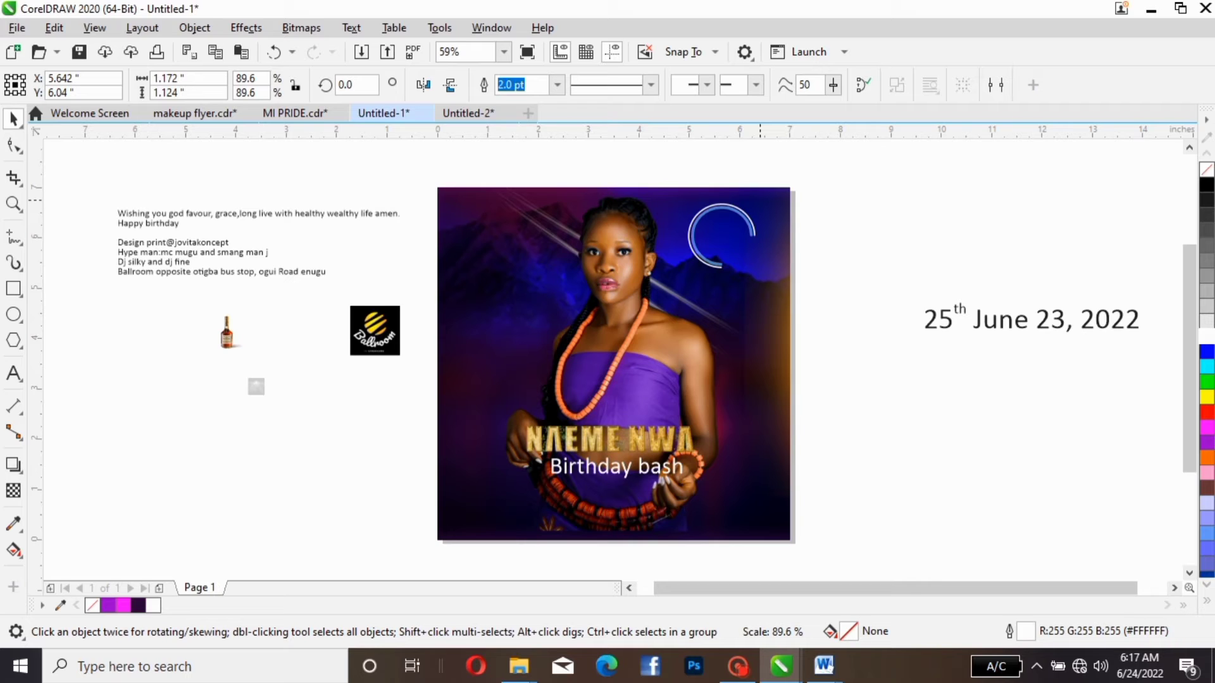
{"action": "left_click_drag", "start_coordinate": [756, 202], "coordinate": [755, 201]}
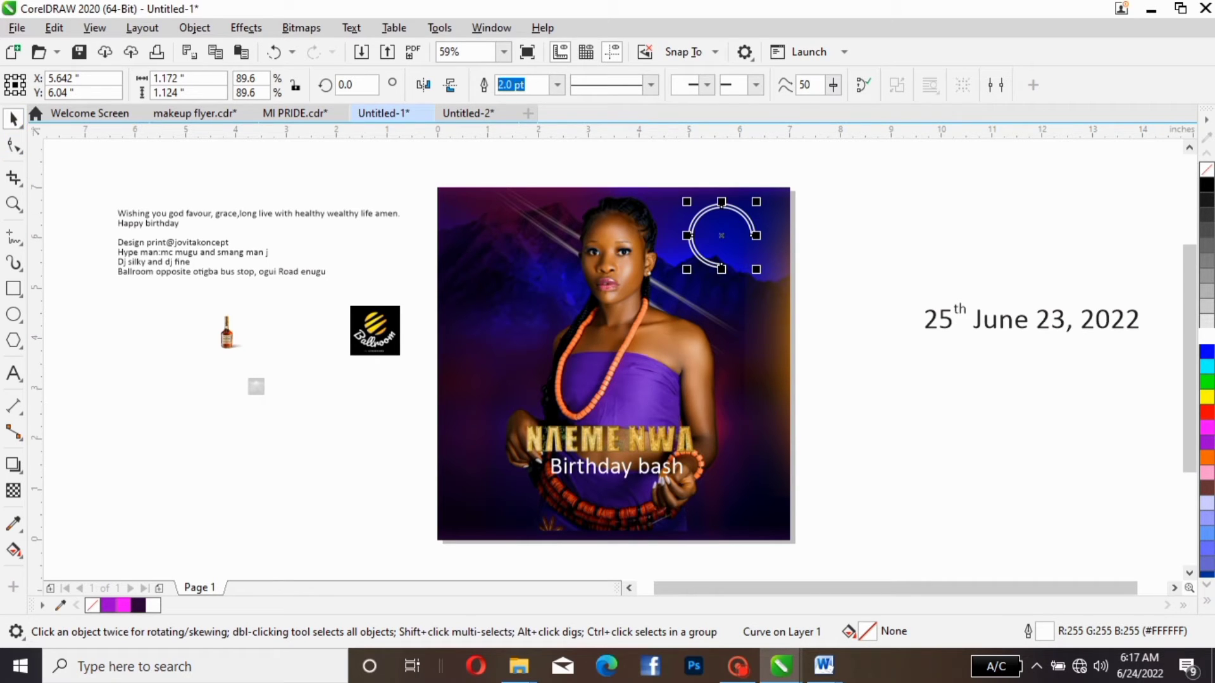
- Move the date line to about X 10.809, Y 5.875 beside the flyer and break it apart into separate words
{"action": "left_click", "coordinate": [1003, 307]}
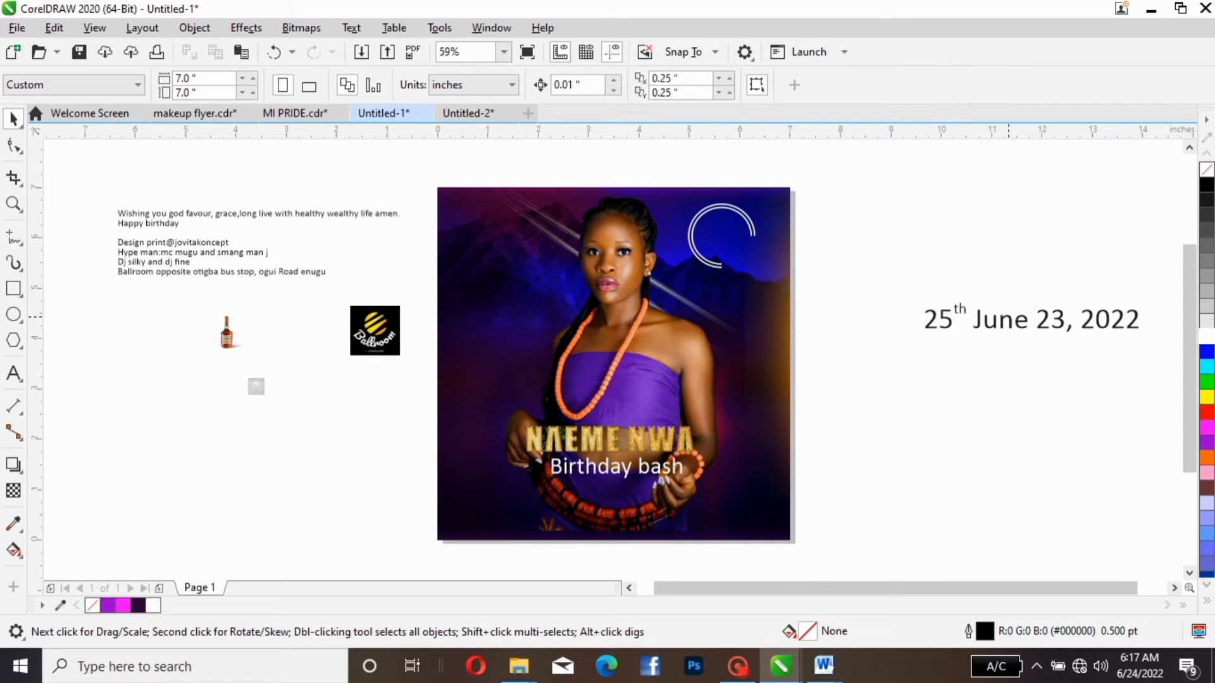
{"action": "left_click", "coordinate": [1009, 317]}
{"action": "left_click_drag", "start_coordinate": [1008, 317], "coordinate": [958, 243]}
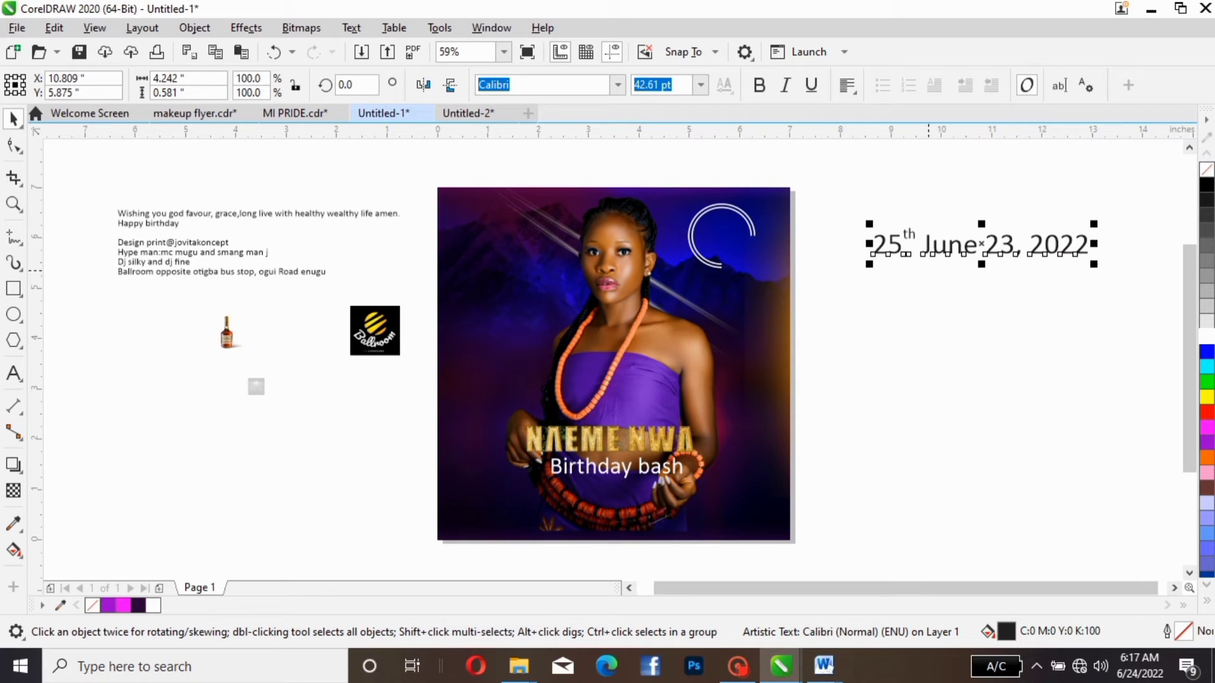
{"action": "key", "text": "ctrl+k"}
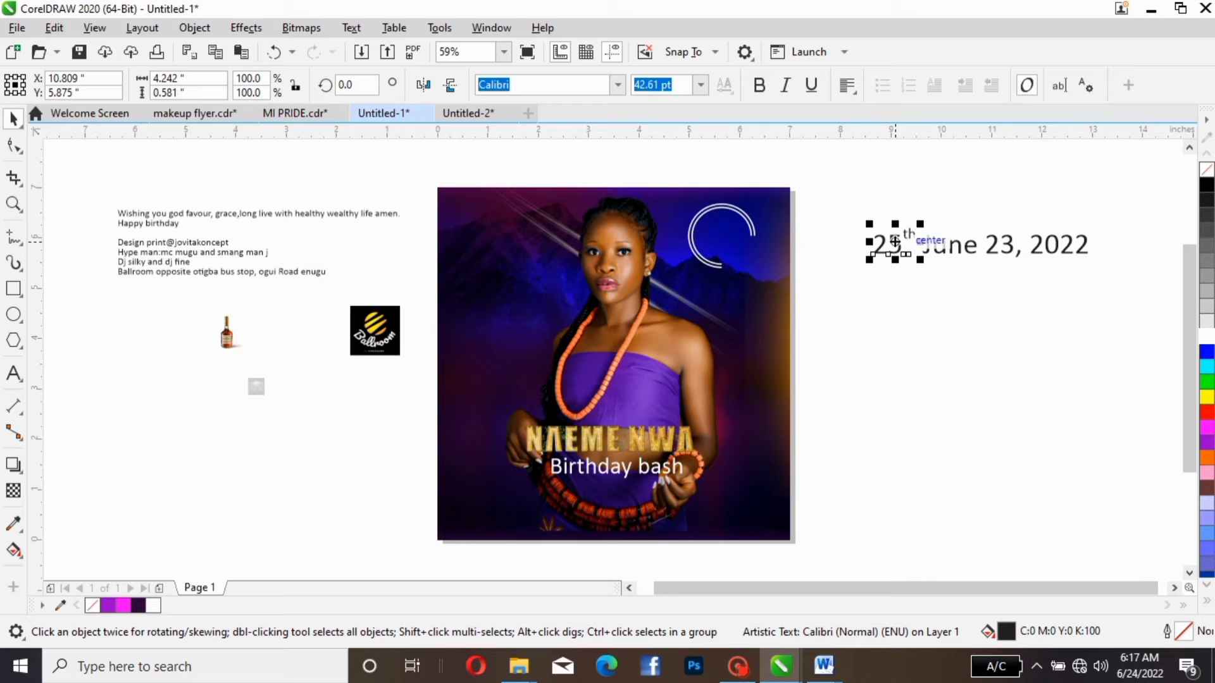
- Place "25th" inside the double arc at about X 5.648, Y 6.235 and fill it white
{"action": "left_click_drag", "start_coordinate": [894, 240], "coordinate": [721, 221]}
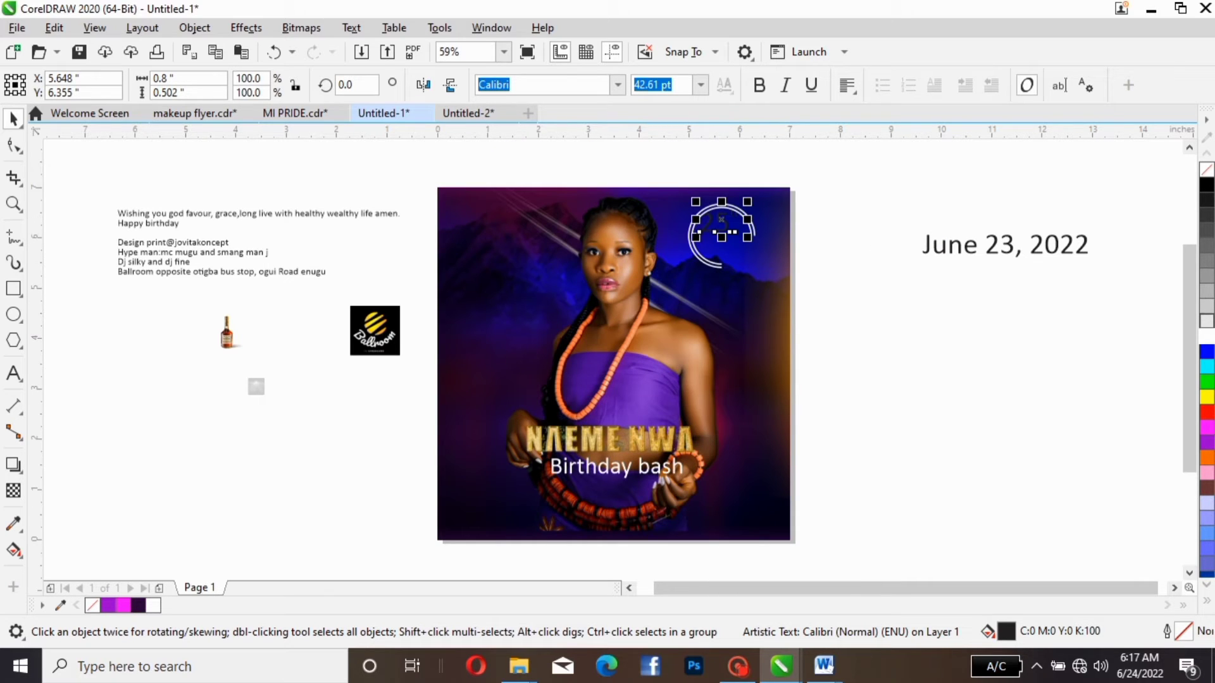
{"action": "left_click", "coordinate": [1206, 335]}
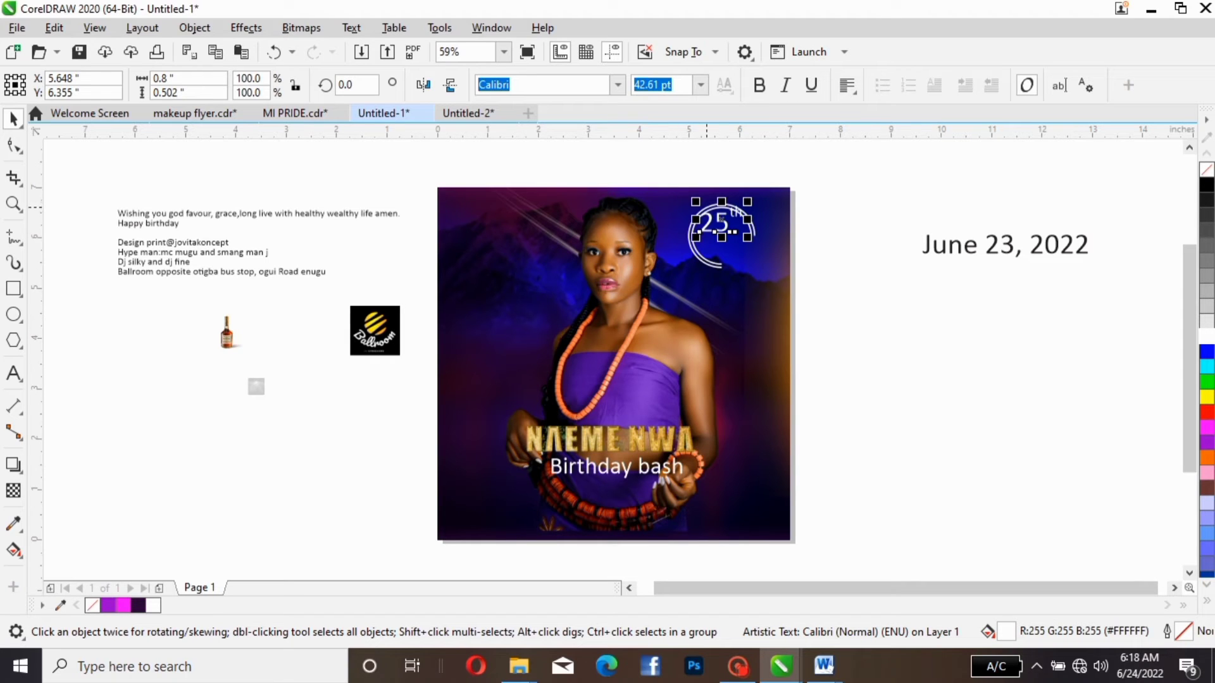
{"action": "left_click_drag", "start_coordinate": [722, 218], "coordinate": [722, 226]}
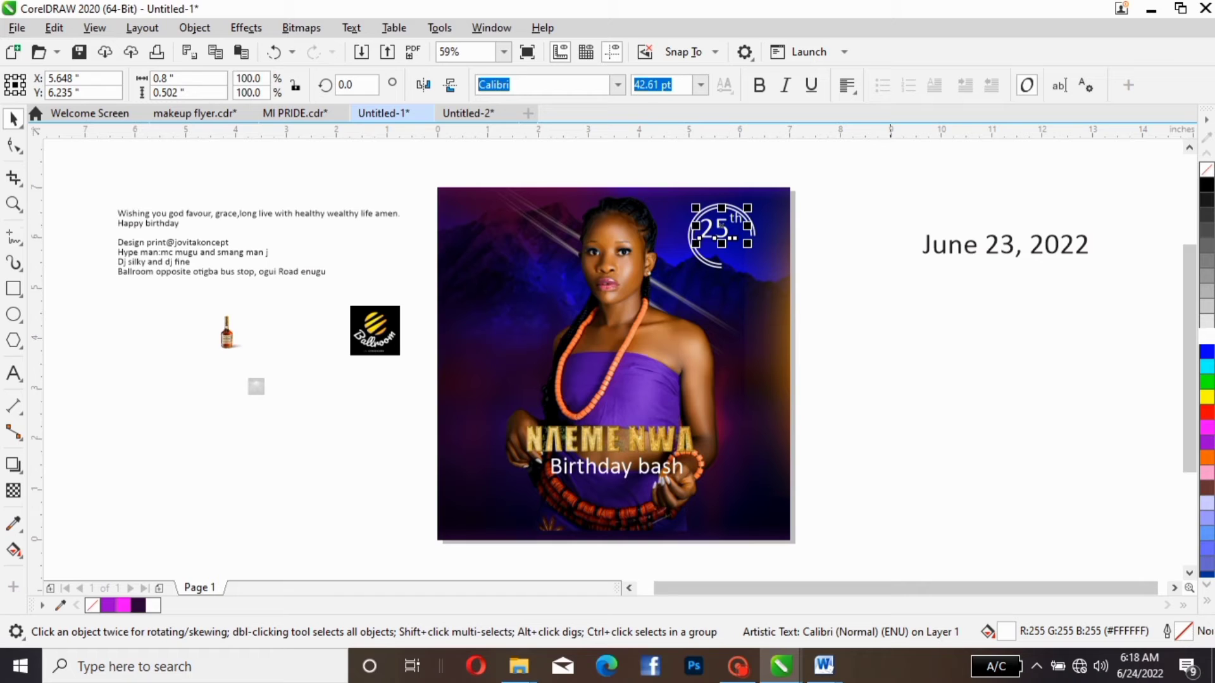
- Move "June" beneath "25th" in the double arc and fill it white
{"action": "left_click", "coordinate": [949, 246]}
{"action": "left_click_drag", "start_coordinate": [948, 246], "coordinate": [734, 251]}
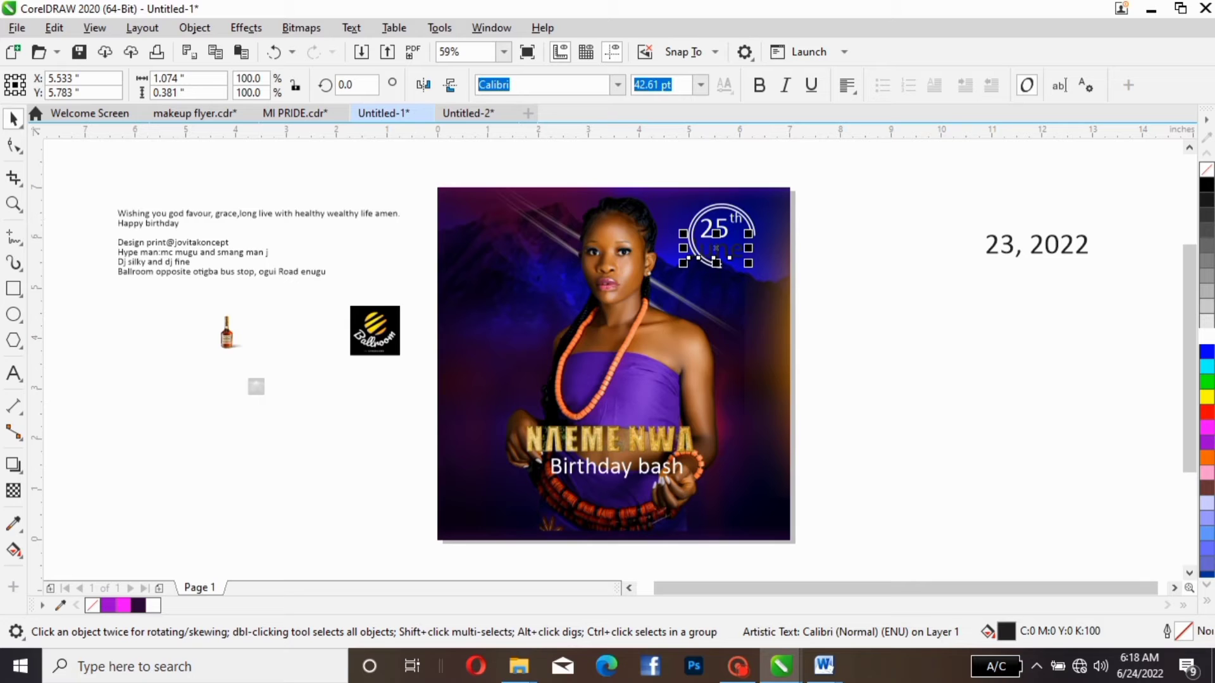
{"action": "left_click", "coordinate": [1207, 336]}
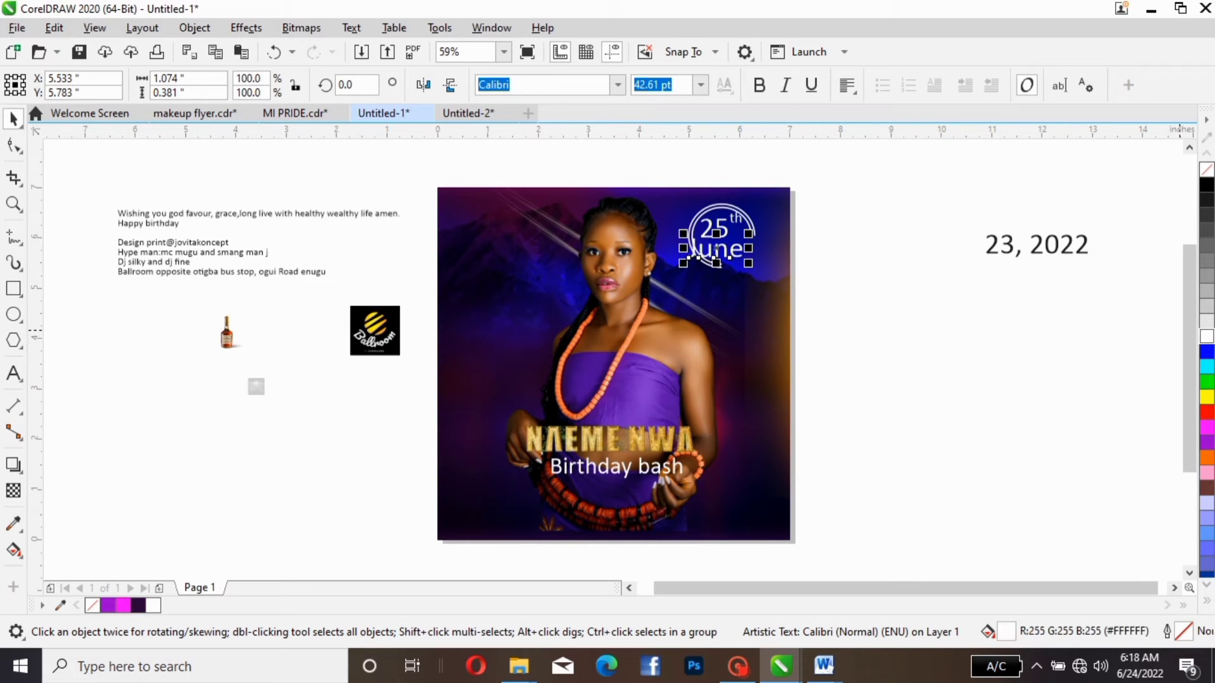
- Shrink "June" to about 25.628 pt so it fits under "25th" at about X 5.66, Y 5.767
{"action": "left_click_drag", "start_coordinate": [748, 262], "coordinate": [723, 238]}
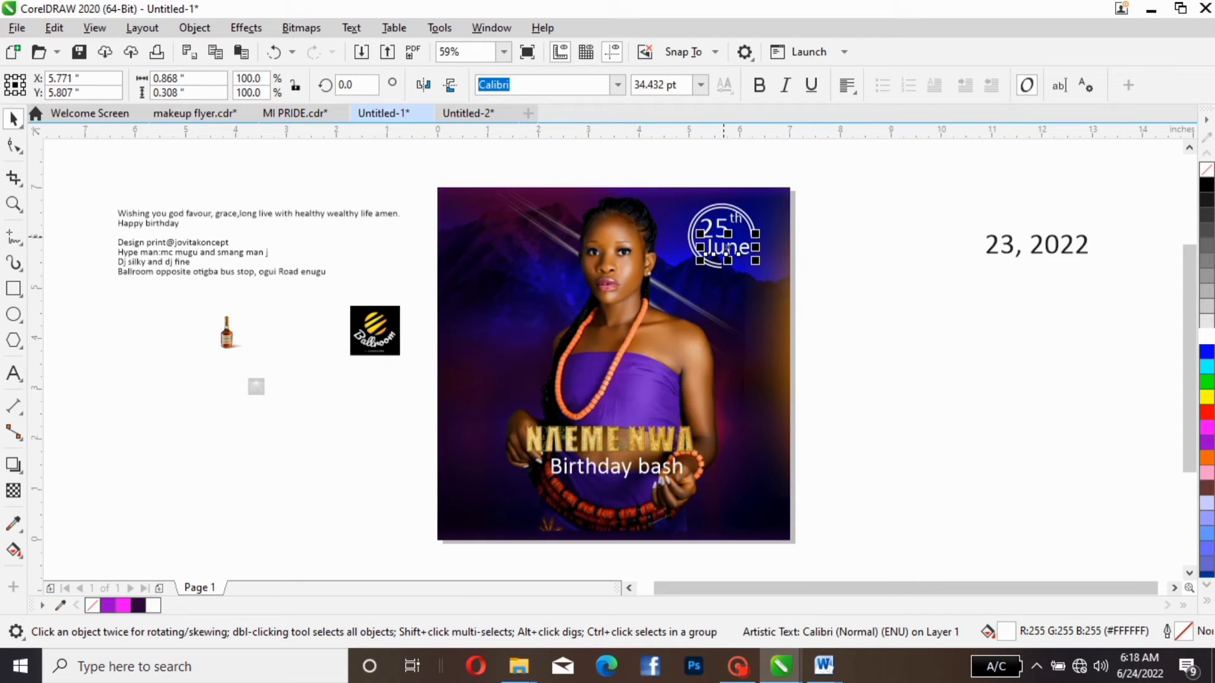
{"action": "left_click", "coordinate": [722, 217]}
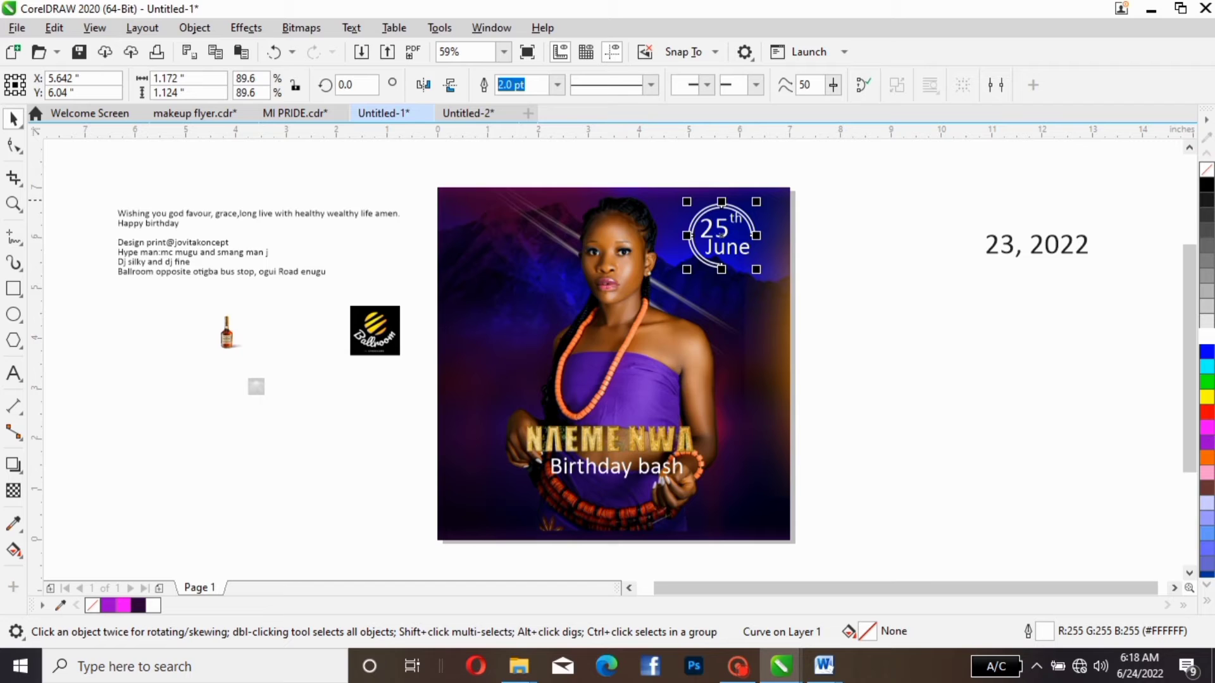
{"action": "key", "text": "Escape"}
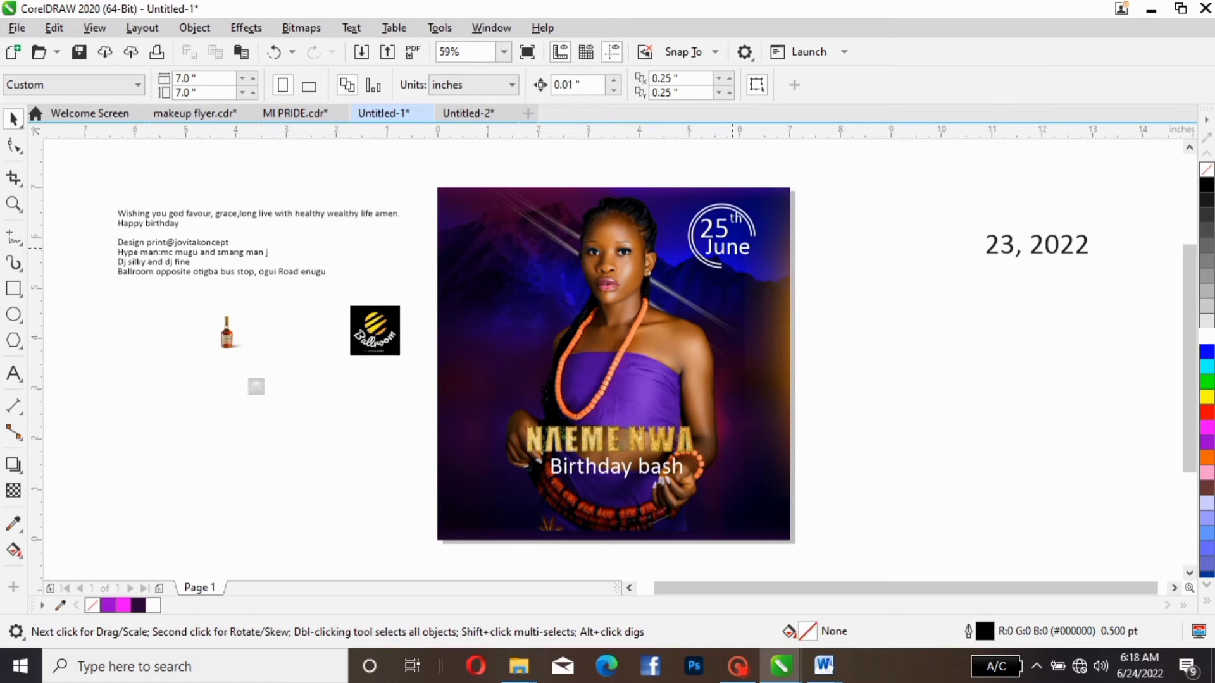
{"action": "left_click", "coordinate": [727, 247]}
{"action": "left_click_drag", "start_coordinate": [754, 233], "coordinate": [737, 243]}
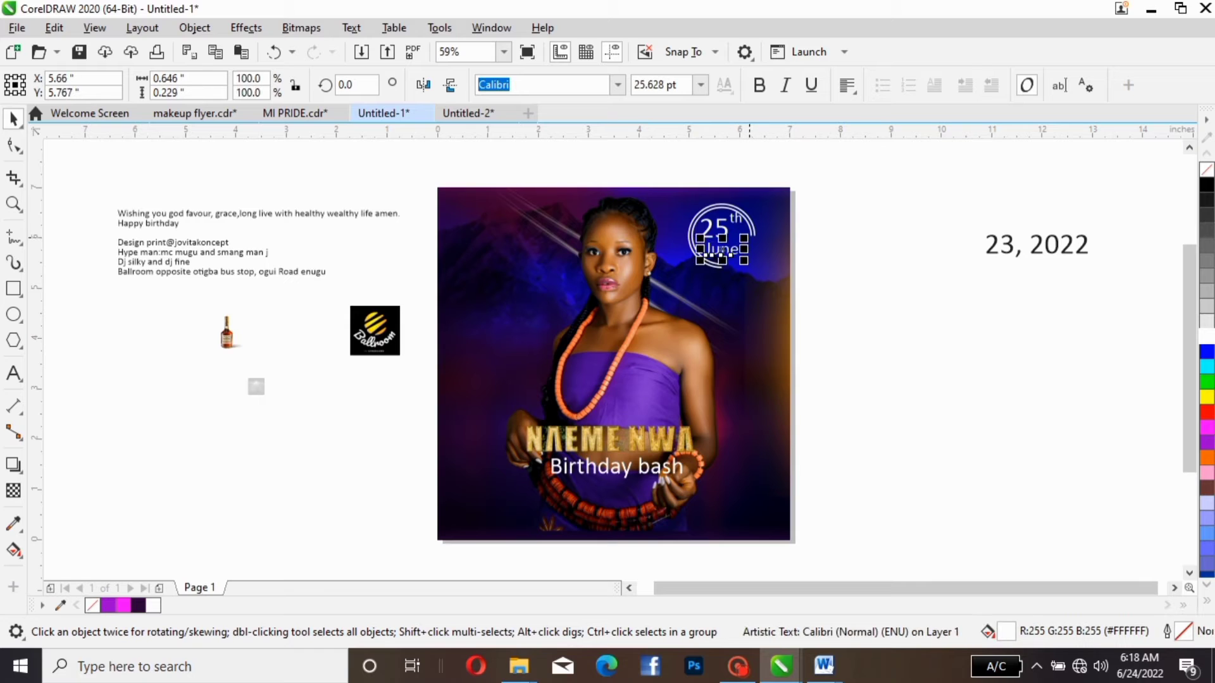
- Preview alternative fonts on the "25th" text in the date badge
{"action": "left_click", "coordinate": [720, 226]}
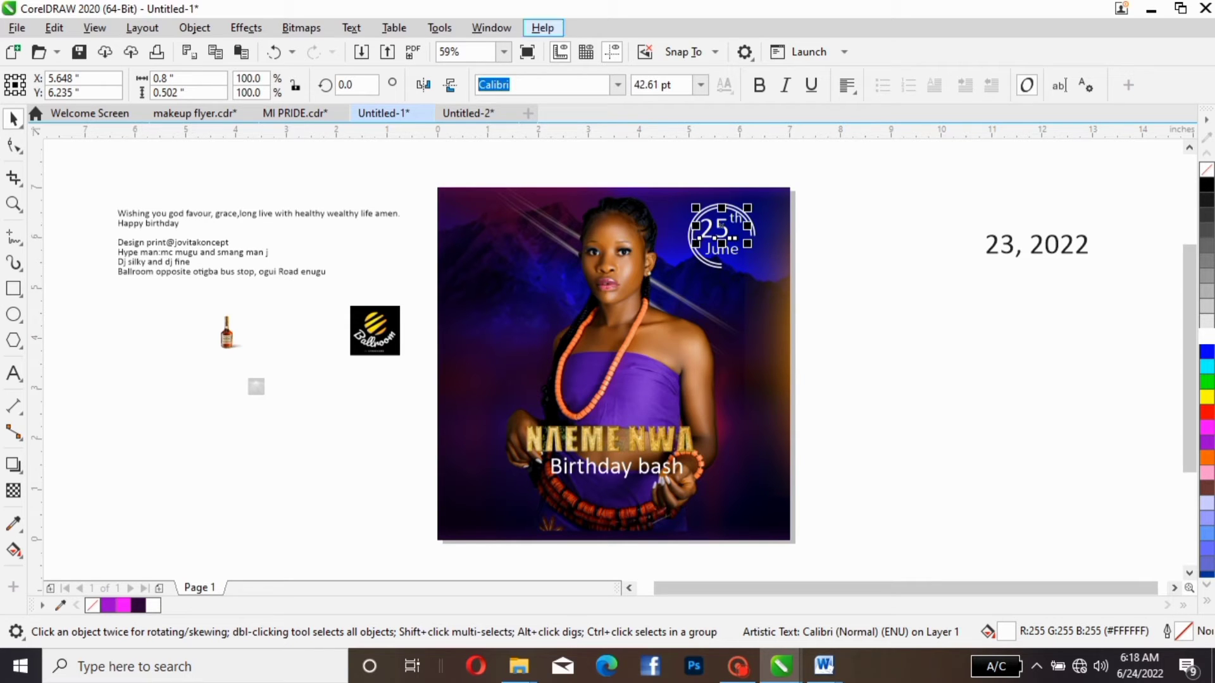
{"action": "left_click", "coordinate": [617, 85]}
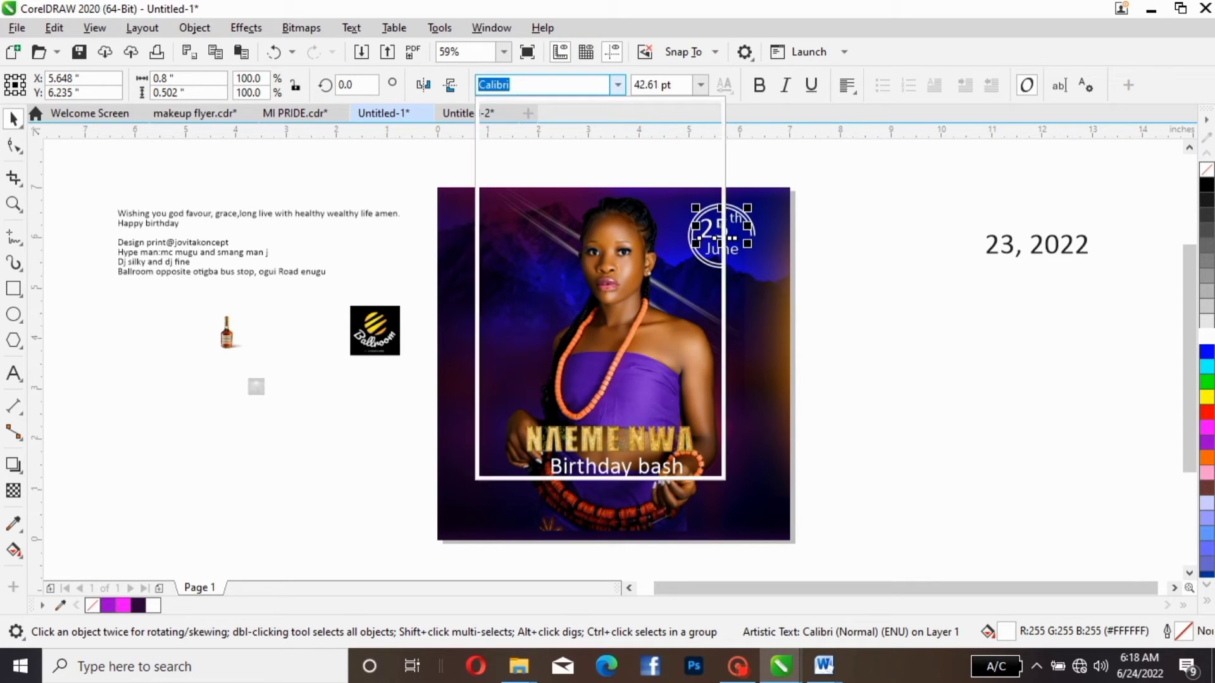
{"action": "left_click", "coordinate": [571, 292]}
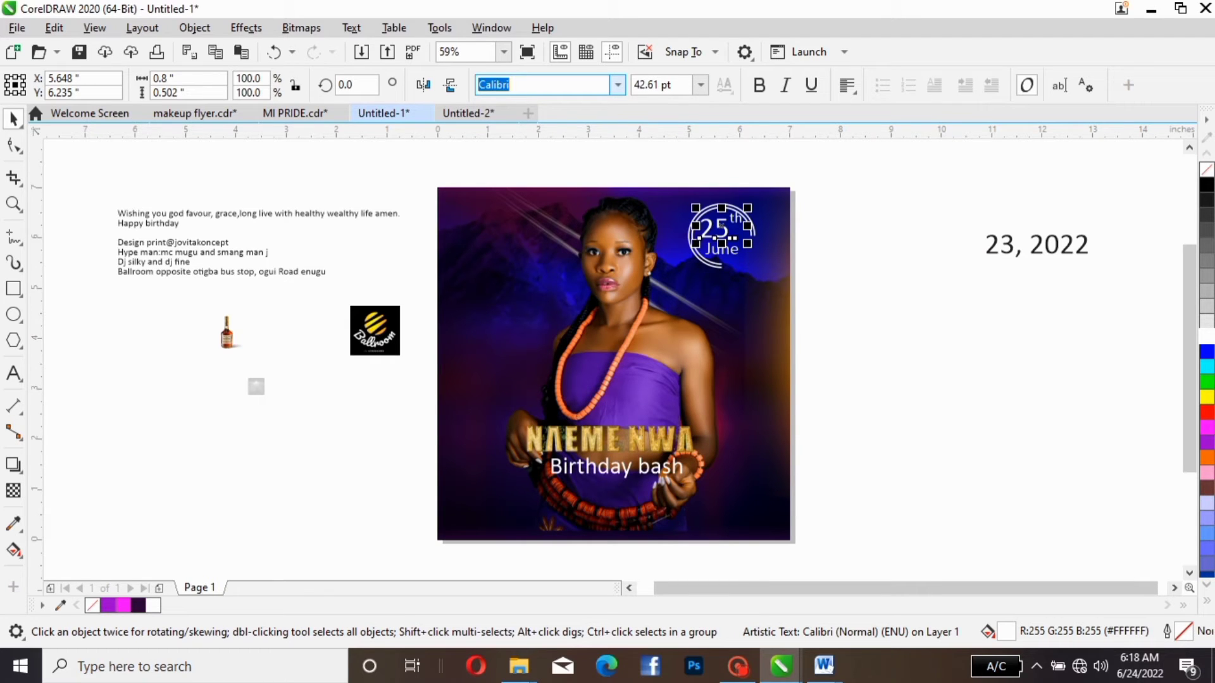
{"action": "left_click", "coordinate": [617, 85]}
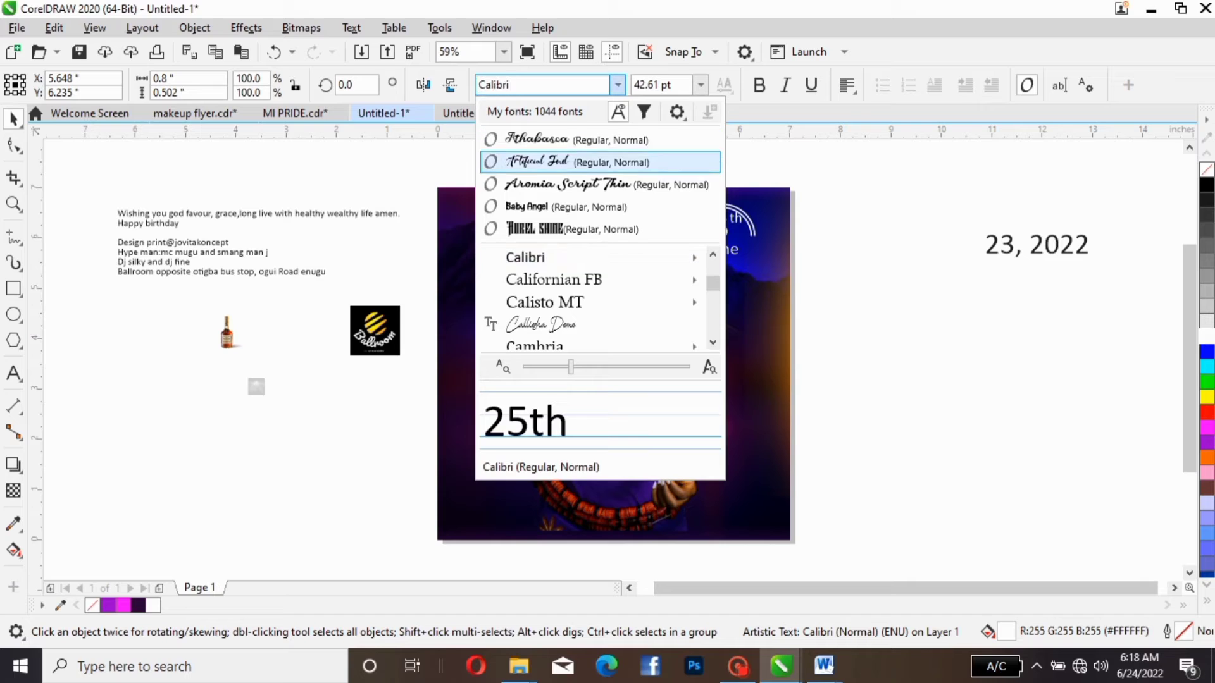
{"action": "key", "text": "Down"}
{"action": "key", "text": "Down"}
{"action": "key", "text": "Down"}
{"action": "key", "text": "Down"}
{"action": "key", "text": "Down"}
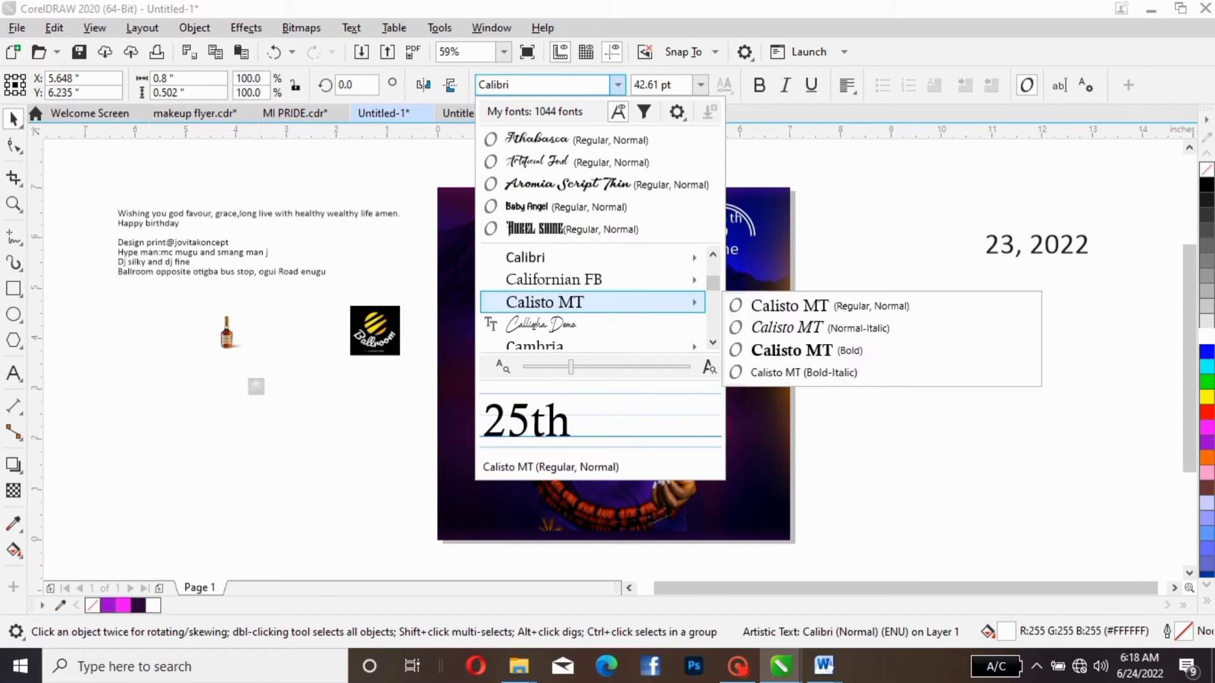
{"action": "key", "text": "Down"}
{"action": "key", "text": "Down"}
{"action": "key", "text": "Up"}
{"action": "key", "text": "Up"}
{"action": "key", "text": "Up"}
{"action": "key", "text": "Up"}
{"action": "key", "text": "Up"}
{"action": "key", "text": "Up"}
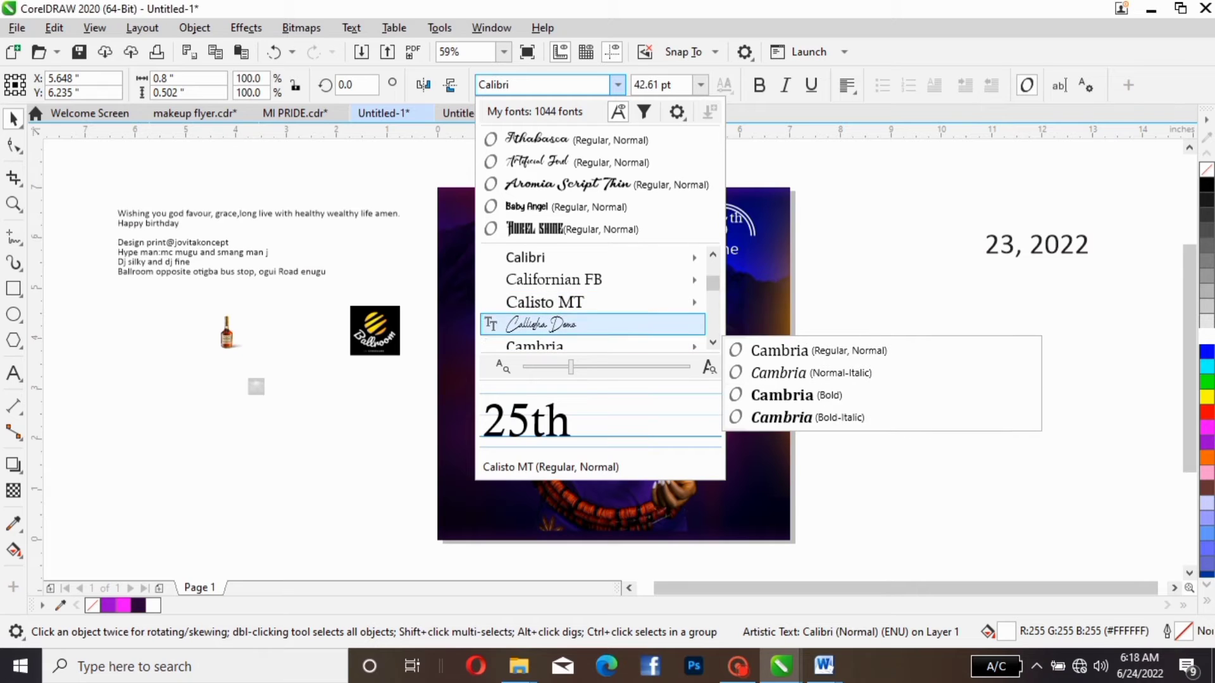
{"action": "key", "text": "Down"}
{"action": "key", "text": "Down"}
{"action": "key", "text": "Down"}
{"action": "key", "text": "Down"}
{"action": "key", "text": "Down"}
{"action": "key", "text": "Down"}
{"action": "key", "text": "Down"}
{"action": "key", "text": "Down"}
{"action": "key", "text": "Down"}
{"action": "key", "text": "Down"}
{"action": "key", "text": "Down"}
{"action": "key", "text": "Down"}
{"action": "key", "text": "Down"}
{"action": "key", "text": "Down"}
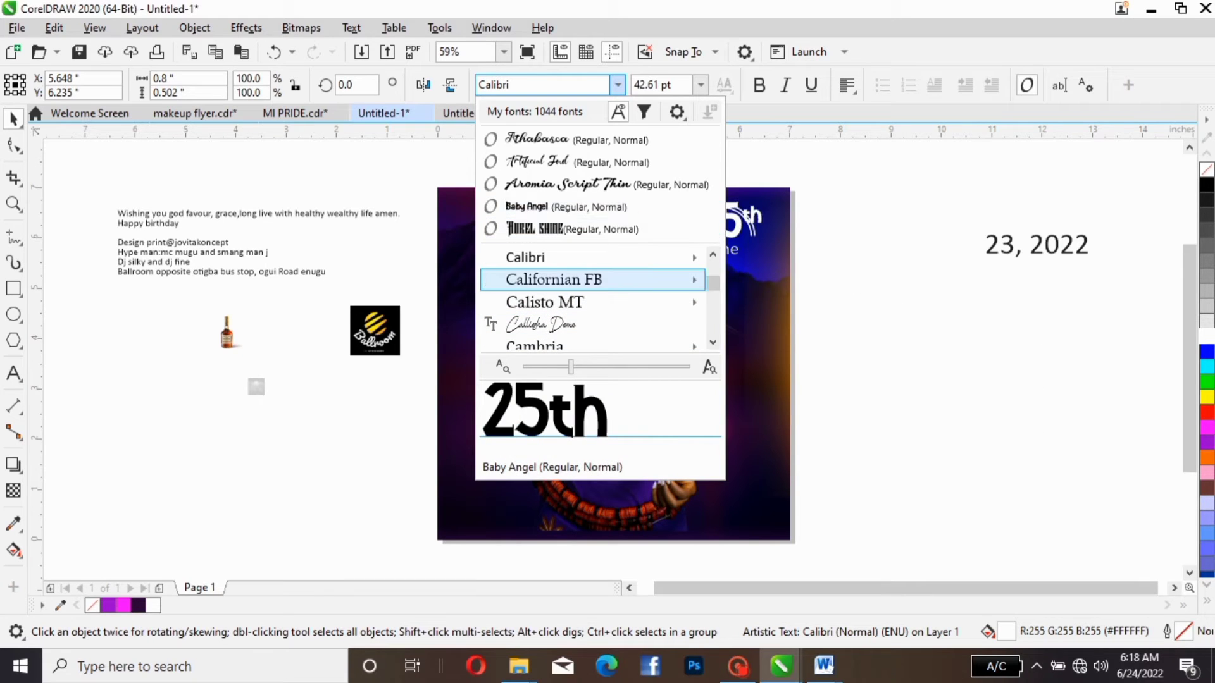
{"action": "key", "text": "Down"}
{"action": "key", "text": "Down"}
{"action": "key", "text": "Down"}
{"action": "key", "text": "Down"}
{"action": "key", "text": "Down"}
{"action": "key", "text": "Down"}
{"action": "key", "text": "Down"}
{"action": "key", "text": "Down"}
{"action": "key", "text": "Down"}
{"action": "key", "text": "Down"}
{"action": "key", "text": "Down"}
{"action": "key", "text": "Down"}
{"action": "key", "text": "Down"}
{"action": "key", "text": "Down"}
{"action": "key", "text": "Down"}
{"action": "key", "text": "Down"}
{"action": "key", "text": "Down"}
{"action": "key", "text": "Down"}
{"action": "key", "text": "Down"}
{"action": "key", "text": "Down"}
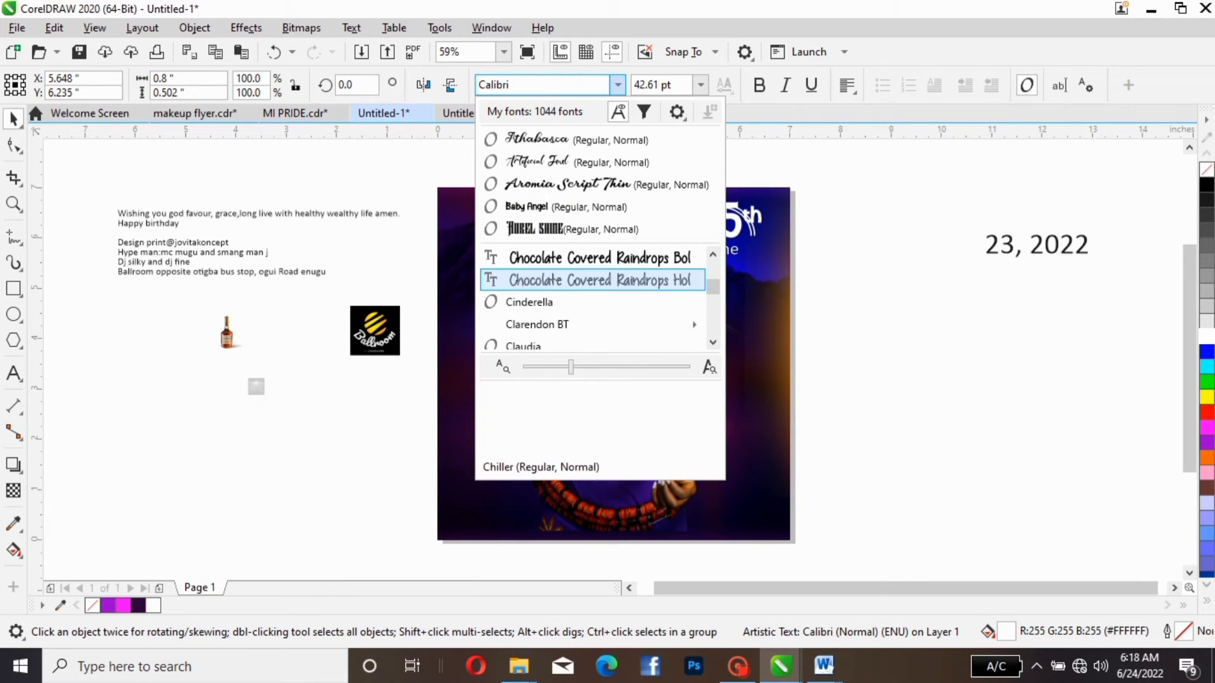
{"action": "key", "text": "Down"}
{"action": "key", "text": "Down"}
{"action": "key", "text": "Down"}
{"action": "key", "text": "Down"}
{"action": "key", "text": "Down"}
{"action": "key", "text": "Down"}
{"action": "key", "text": "Down"}
{"action": "key", "text": "Down"}
{"action": "key", "text": "Down"}
{"action": "key", "text": "Down"}
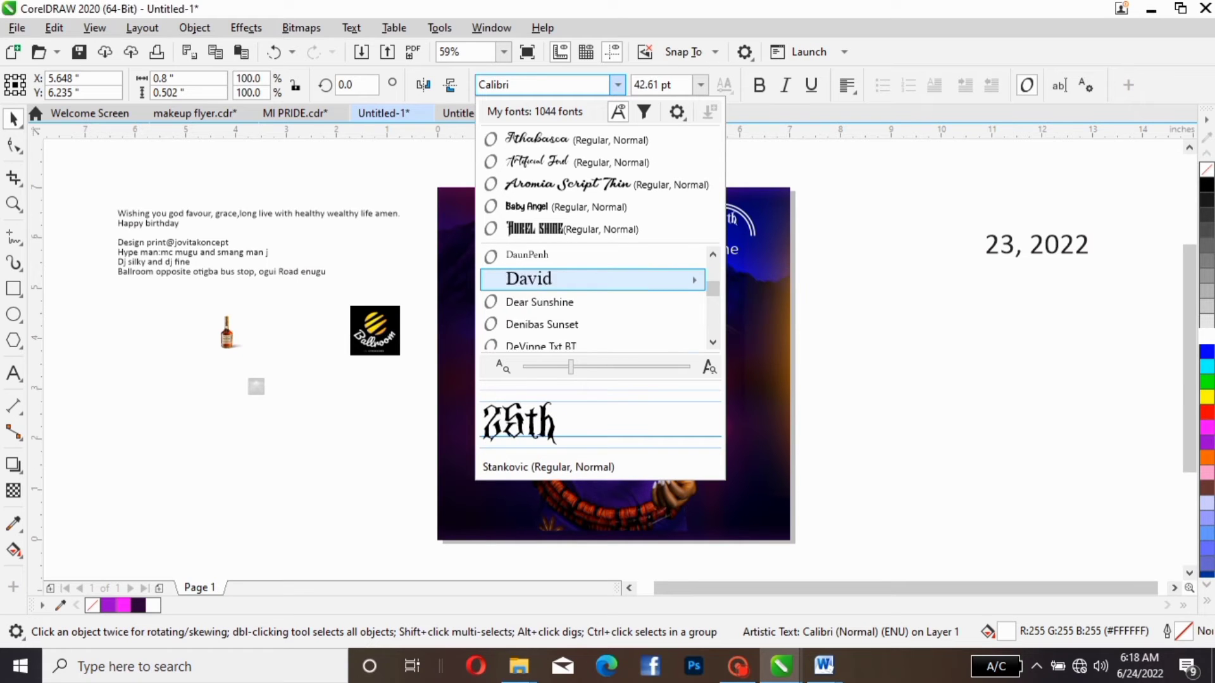
{"action": "key", "text": "Down"}
{"action": "key", "text": "Down"}
{"action": "key", "text": "Down"}
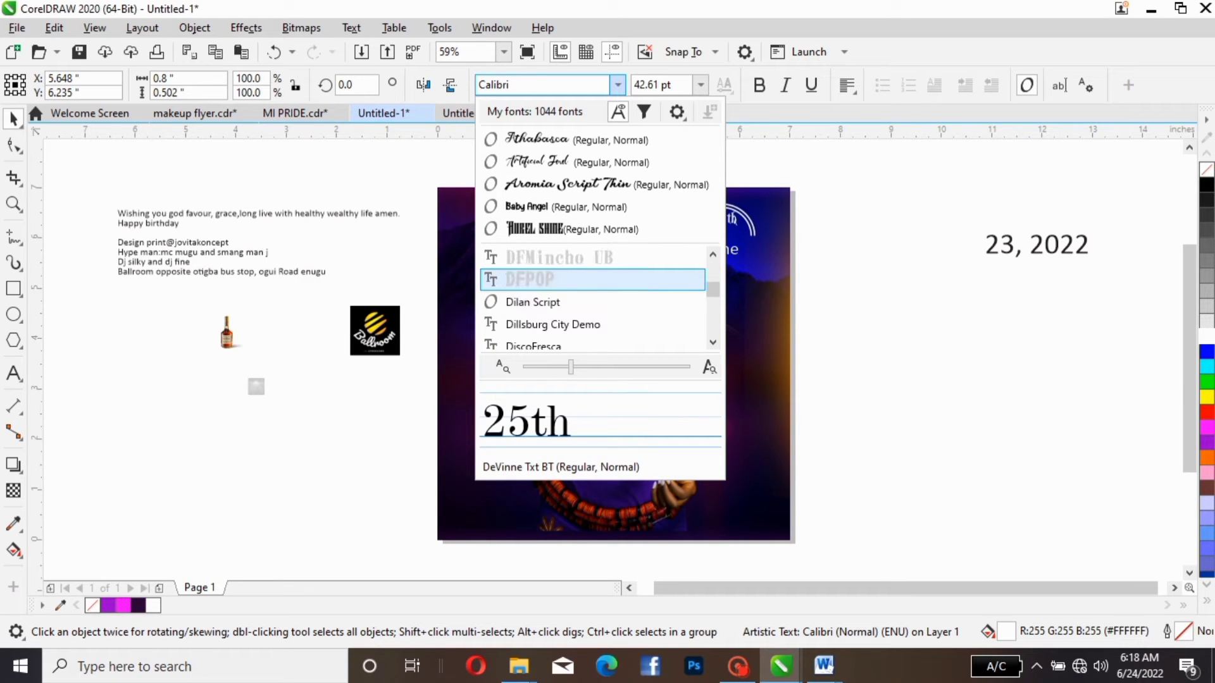
{"action": "key", "text": "Down"}
{"action": "key", "text": "Down"}
{"action": "key", "text": "Down"}
{"action": "key", "text": "Down"}
{"action": "key", "text": "Down"}
{"action": "key", "text": "Down"}
{"action": "key", "text": "Down"}
{"action": "key", "text": "Down"}
{"action": "key", "text": "Down"}
{"action": "key", "text": "Down"}
{"action": "key", "text": "Down"}
{"action": "key", "text": "Down"}
{"action": "key", "text": "Down"}
{"action": "key", "text": "Down"}
{"action": "key", "text": "Down"}
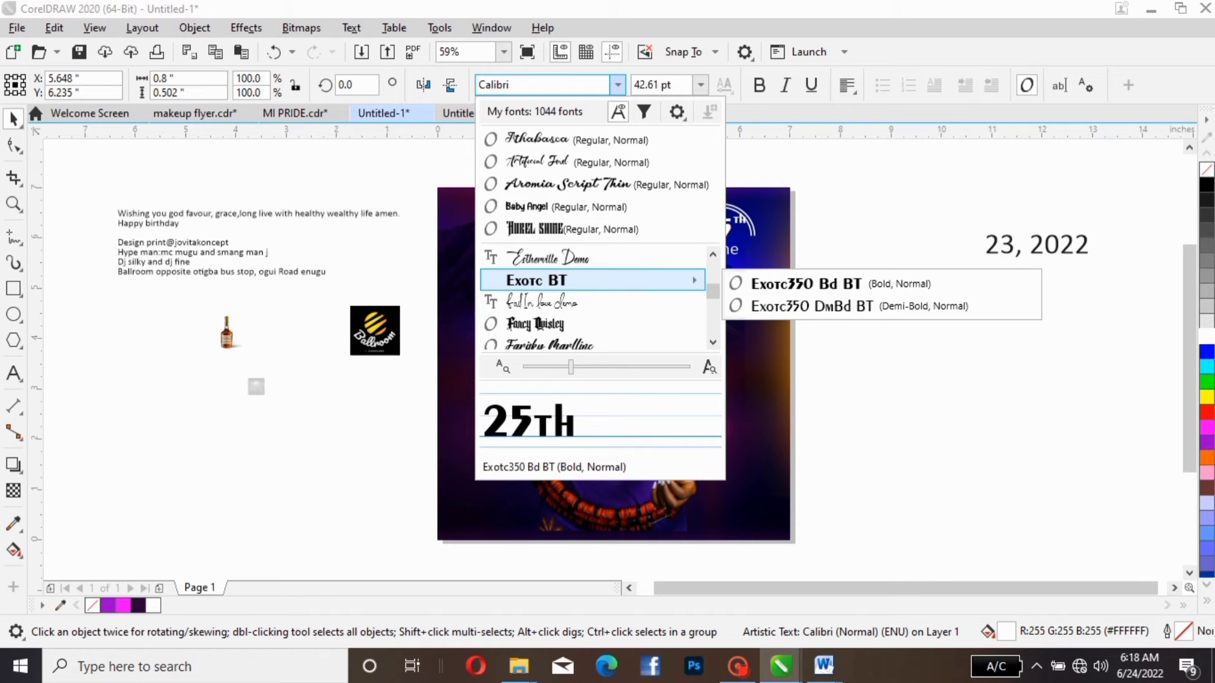
{"action": "scroll", "coordinate": [593, 257], "scroll_direction": "down", "scroll_amount": 7}
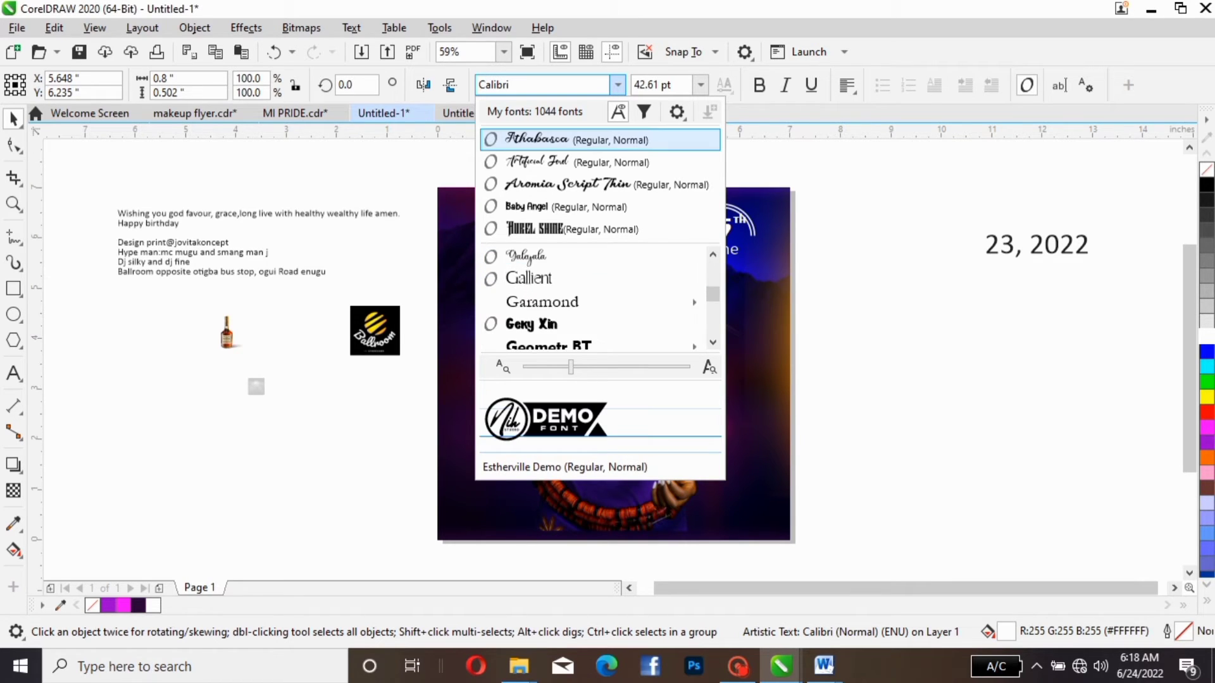
- Search the fonts for "ARIAL" and set "25th" in Arial Narrow Bold
{"action": "left_click", "coordinate": [532, 84]}
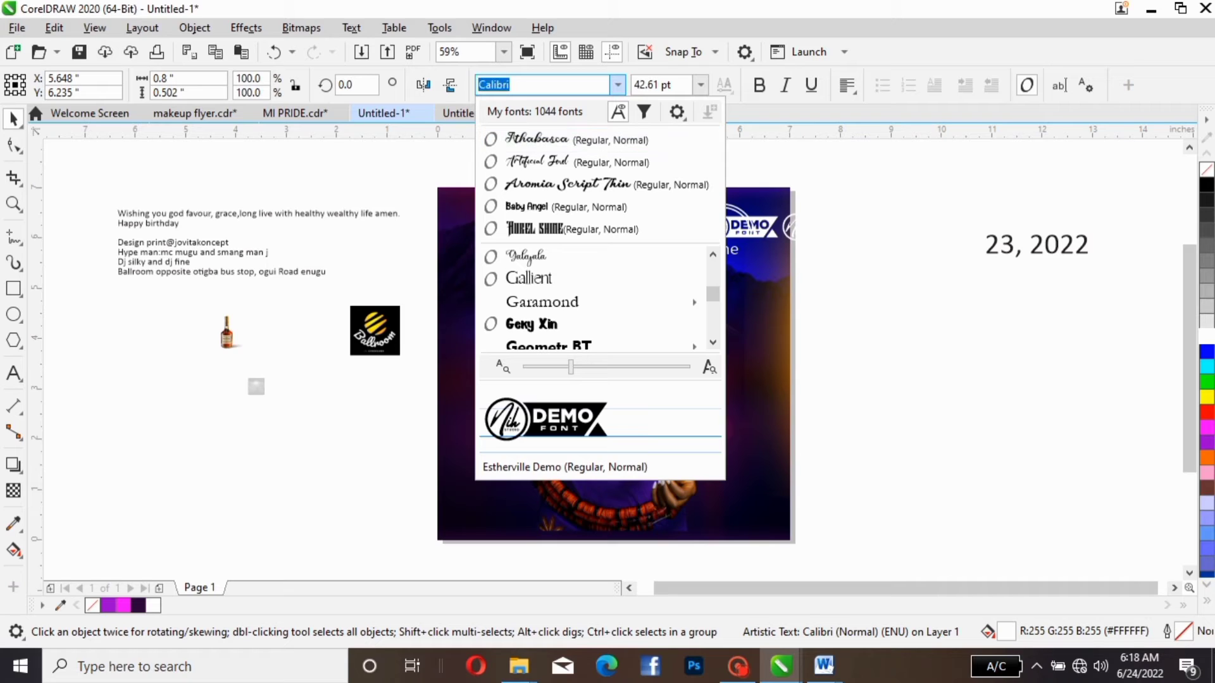
{"action": "type", "text": "RIAL"}
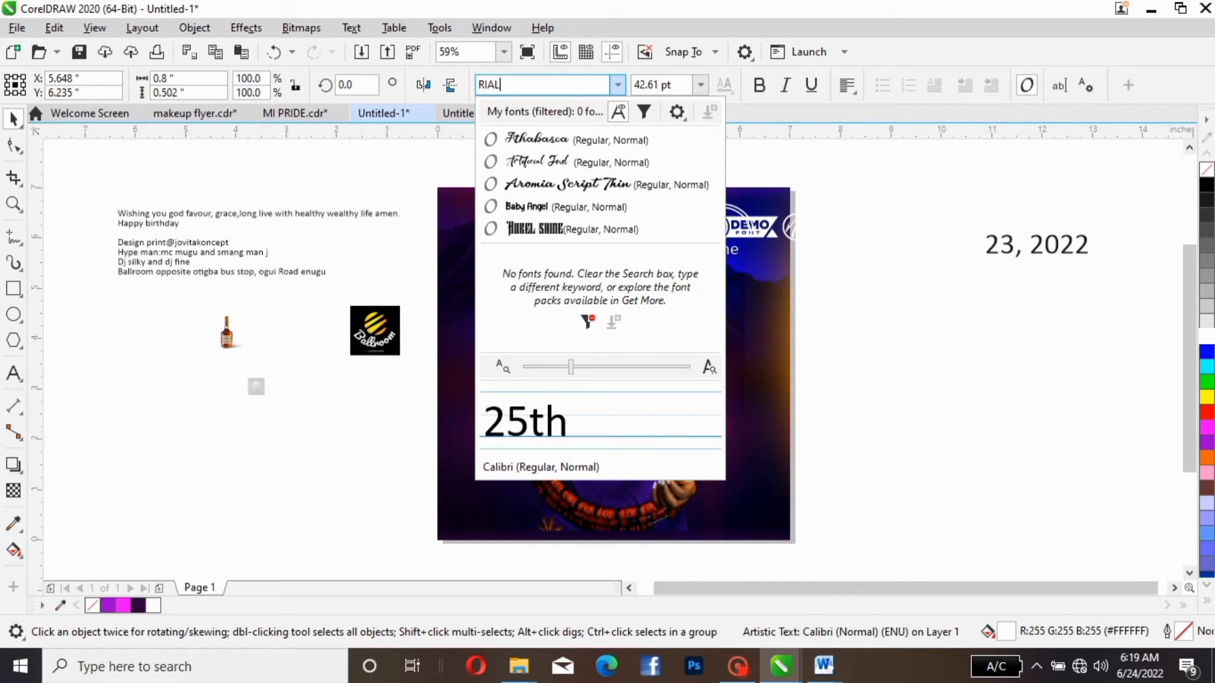
{"action": "key", "text": "BackSpace"}
{"action": "key", "text": "BackSpace"}
{"action": "key", "text": "BackSpace"}
{"action": "key", "text": "BackSpace"}
{"action": "type", "text": "ARIL"}
{"action": "key", "text": "BackSpace"}
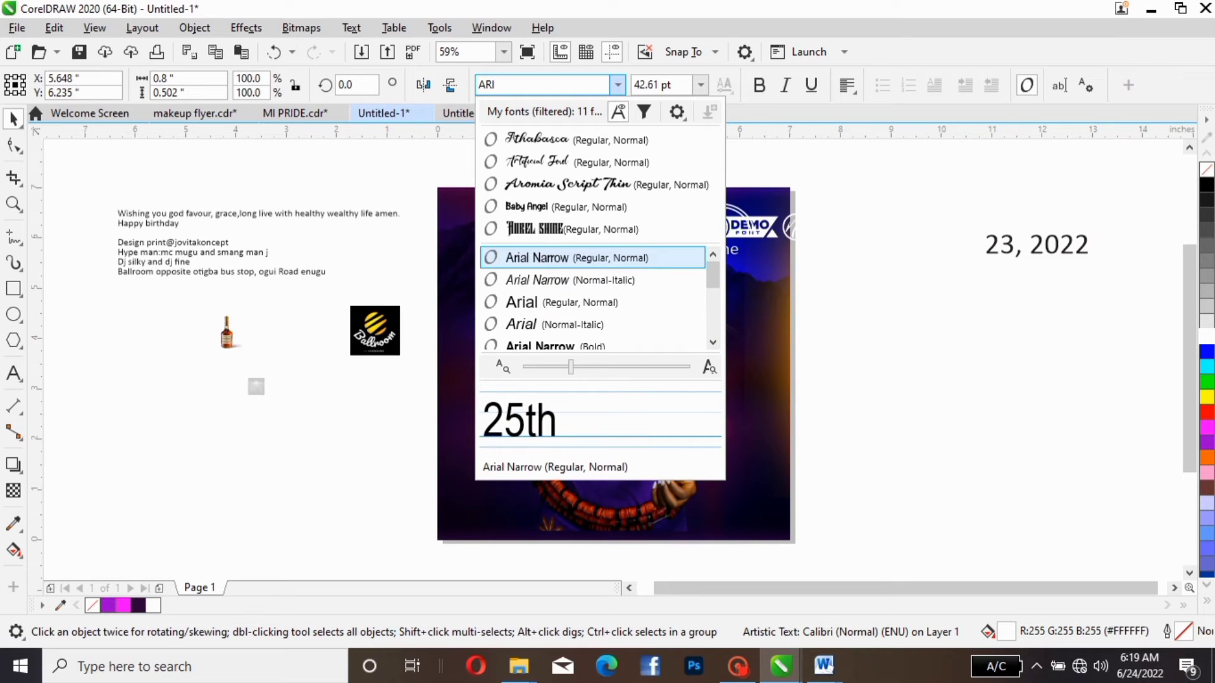
{"action": "type", "text": "L"}
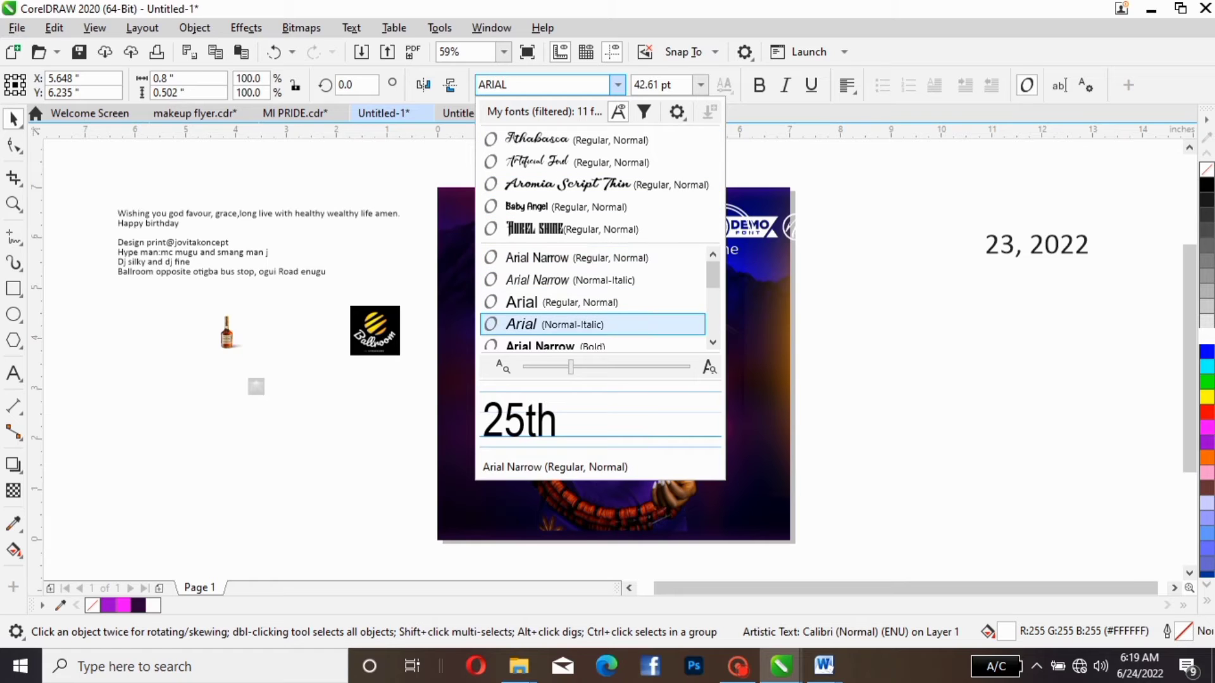
{"action": "key", "text": "Down"}
{"action": "key", "text": "Return"}
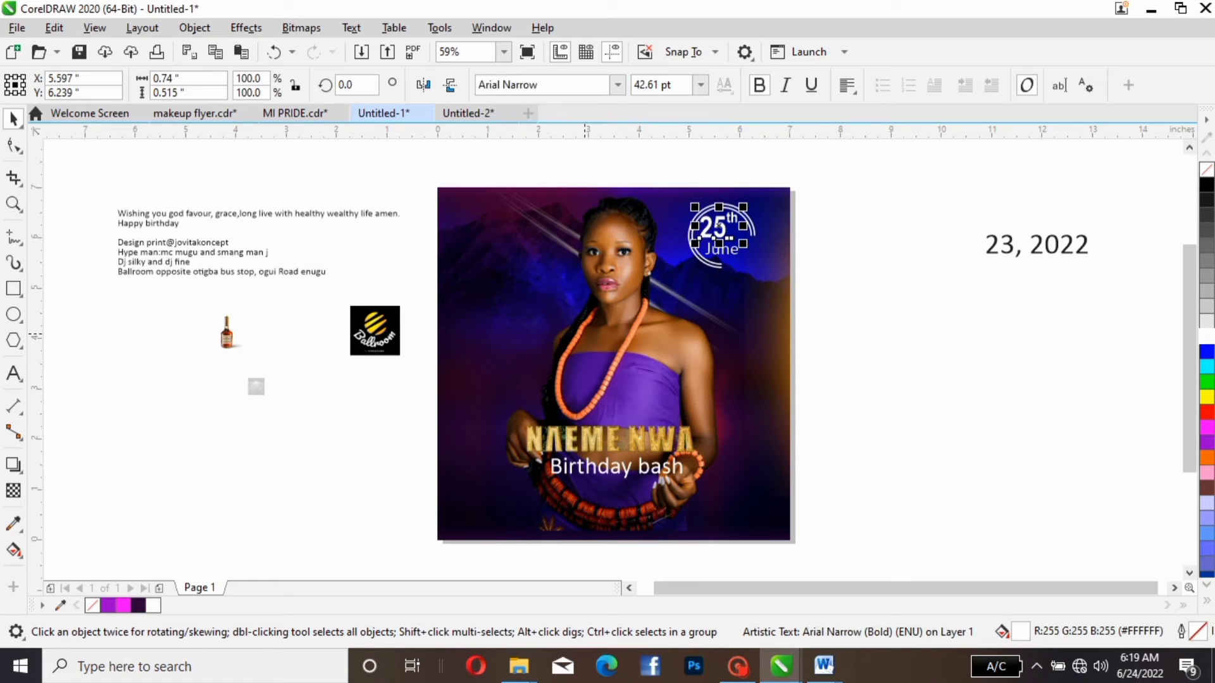
- Change the font of "25th" in the date badge to regular-width Arial
{"action": "left_click", "coordinate": [539, 85]}
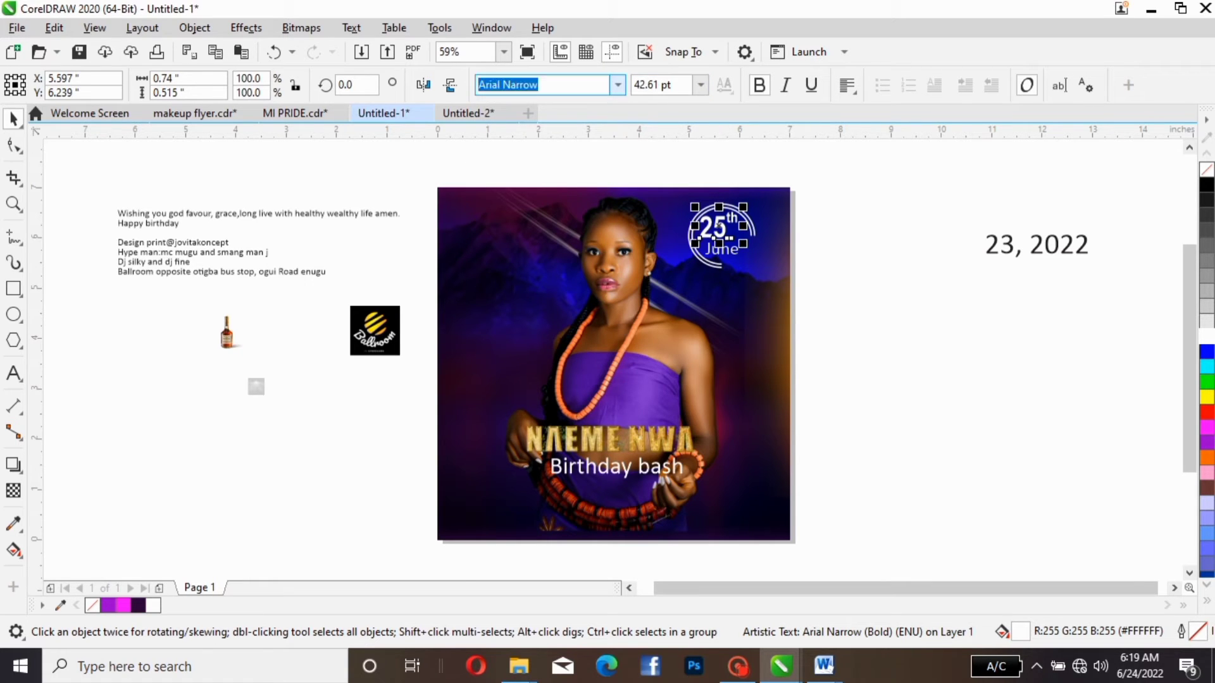
{"action": "left_click", "coordinate": [618, 85]}
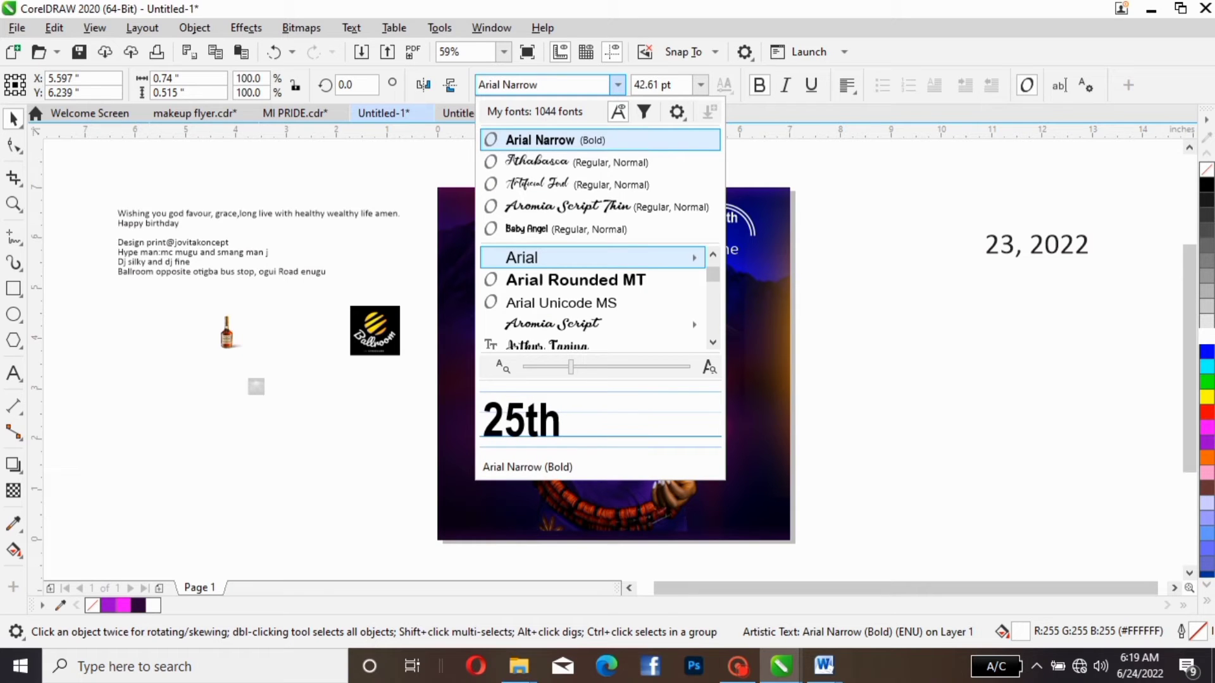
{"action": "key", "text": "Down"}
{"action": "key", "text": "Down"}
{"action": "key", "text": "Down"}
{"action": "key", "text": "Down"}
{"action": "key", "text": "Up"}
{"action": "key", "text": "Up"}
{"action": "key", "text": "Up"}
{"action": "key", "text": "Up"}
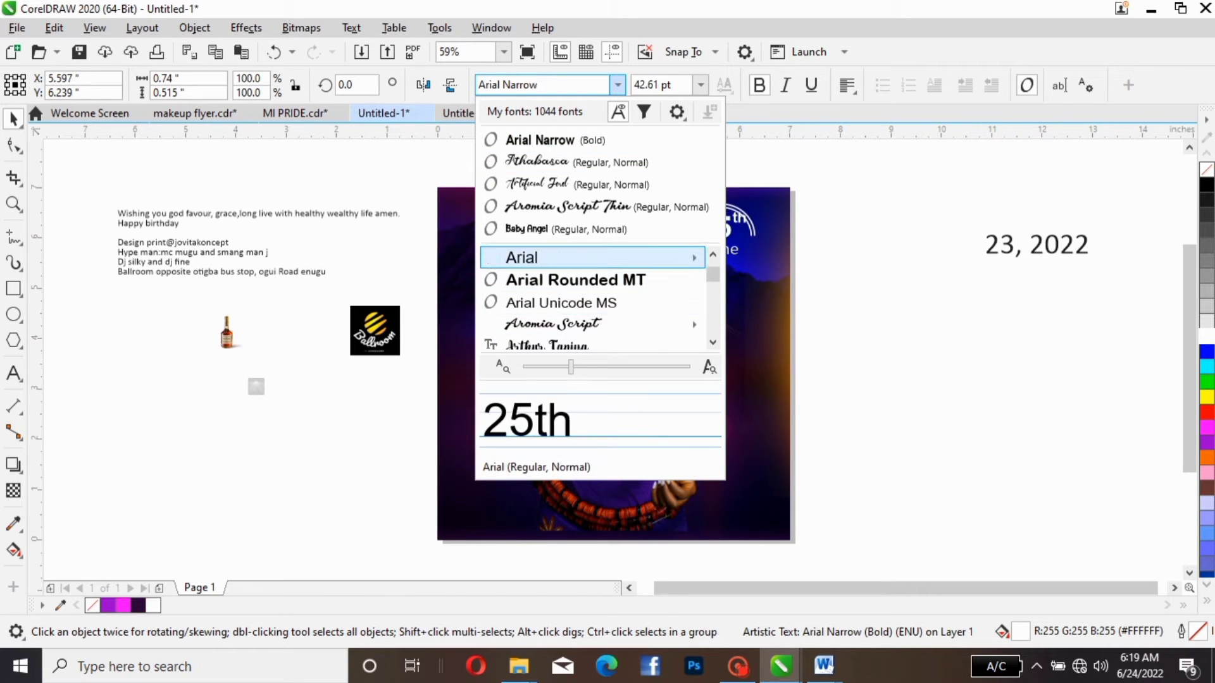
{"action": "key", "text": "Return"}
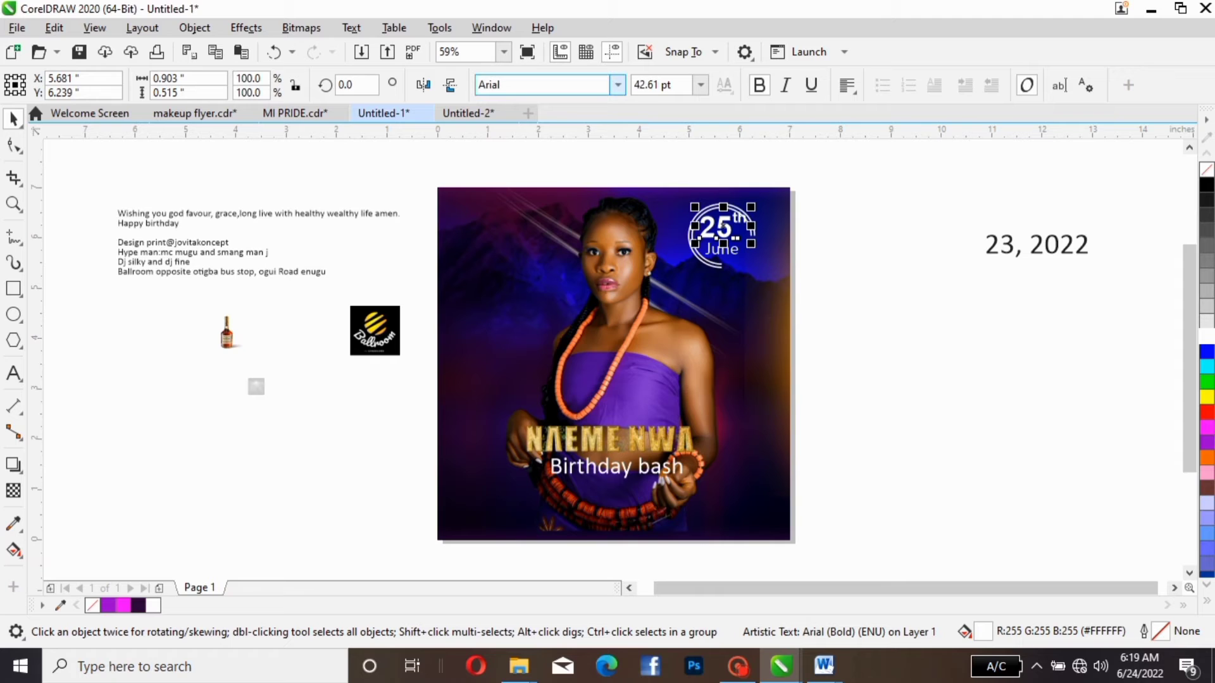
- Set the "25th" text in the date badge in Arial Black
{"action": "left_click", "coordinate": [618, 85]}
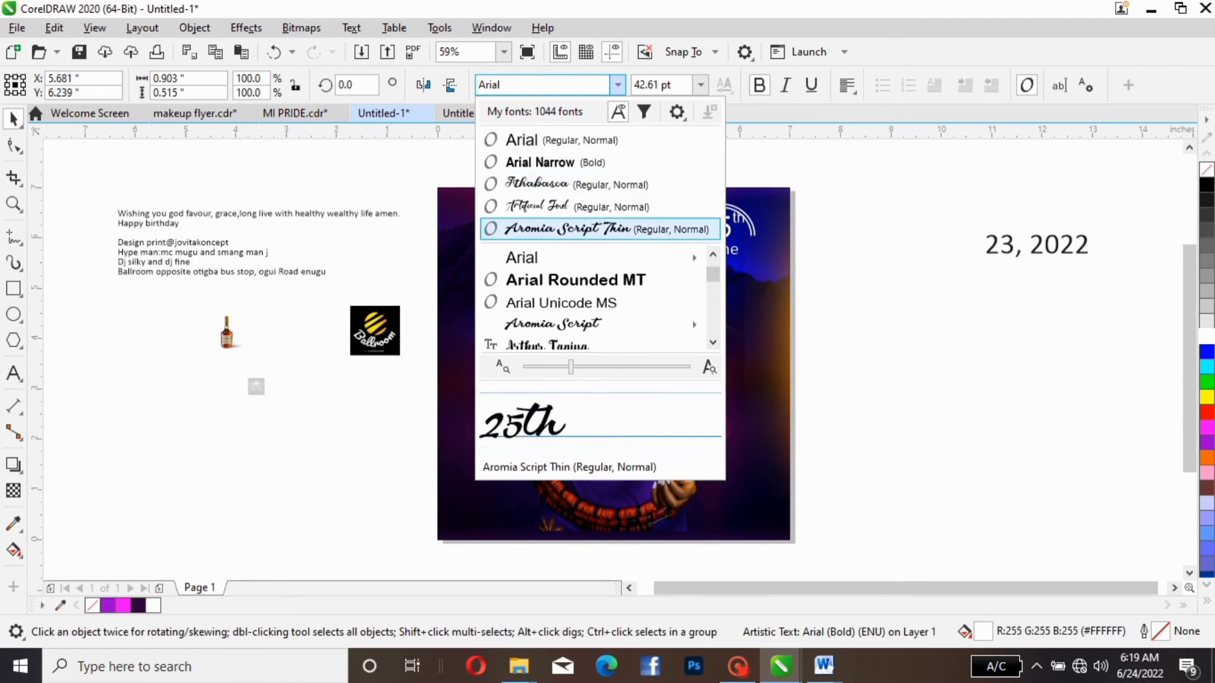
{"action": "mouse_move", "coordinate": [599, 258]}
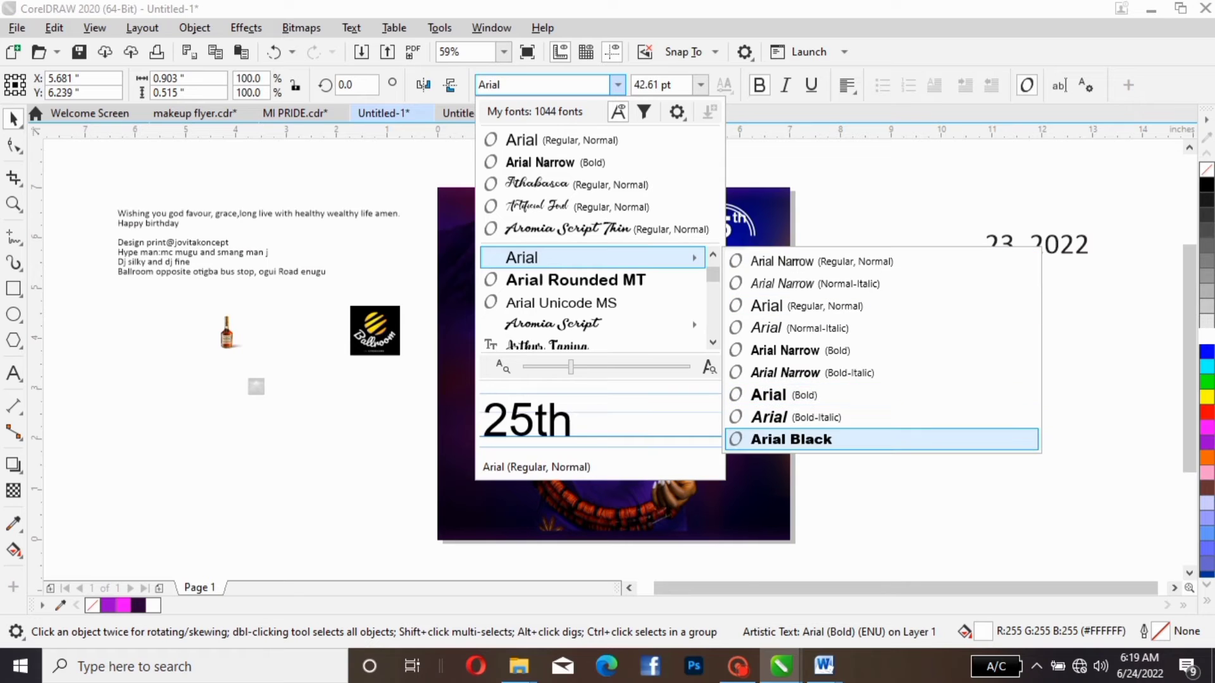
{"action": "left_click", "coordinate": [791, 439]}
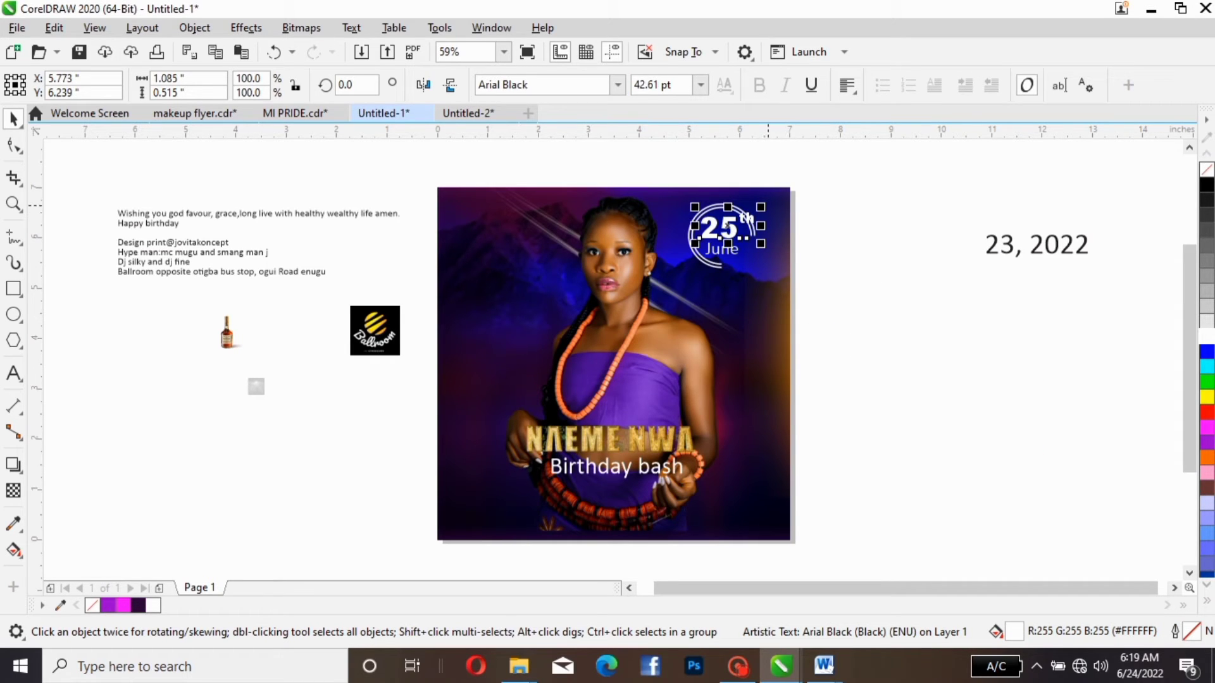
- Shrink "25th" to about 36.72 pt and nudge it to about X 5.648, Y 6.204 inside the double arc
{"action": "left_click_drag", "start_coordinate": [762, 208], "coordinate": [752, 210]}
{"action": "key", "text": "Left"}
{"action": "key", "text": "Left"}
{"action": "key", "text": "Left"}
{"action": "key", "text": "Left"}
{"action": "key", "text": "Left"}
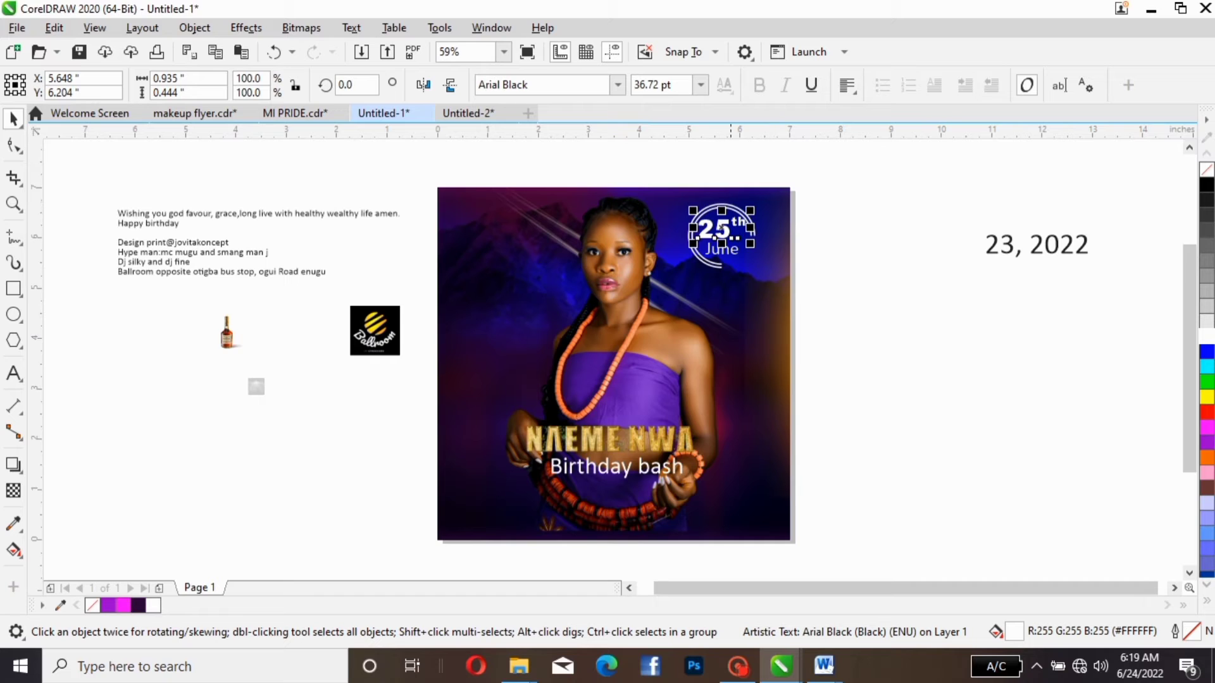
- Set only the "th" of "25th" in the Athabasca script font and deselect the text
{"action": "left_click", "coordinate": [749, 223]}
{"action": "left_click", "coordinate": [763, 215]}
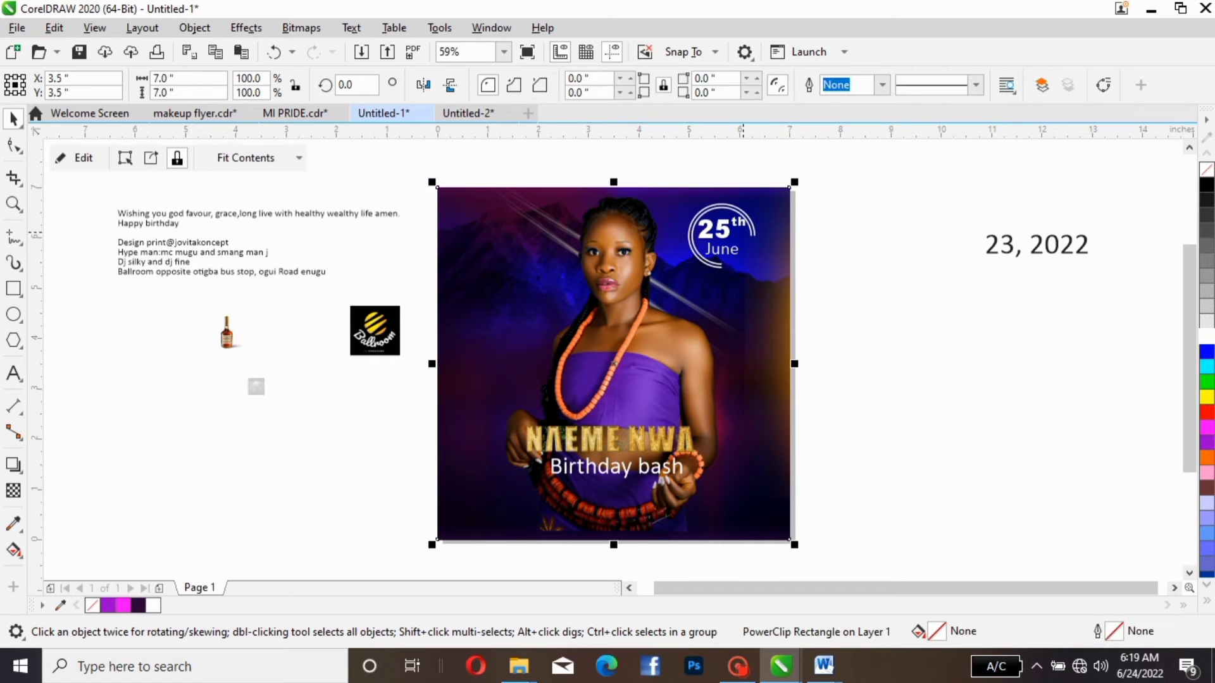
{"action": "left_click", "coordinate": [748, 218]}
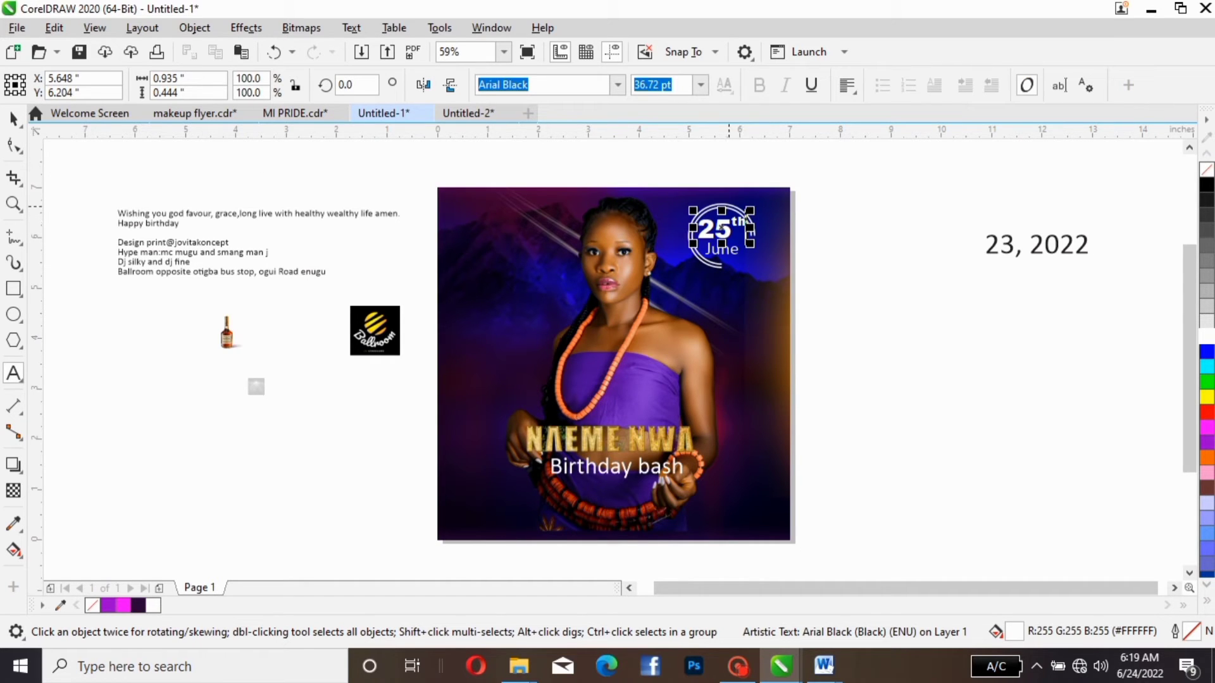
{"action": "left_click_drag", "start_coordinate": [728, 206], "coordinate": [749, 212]}
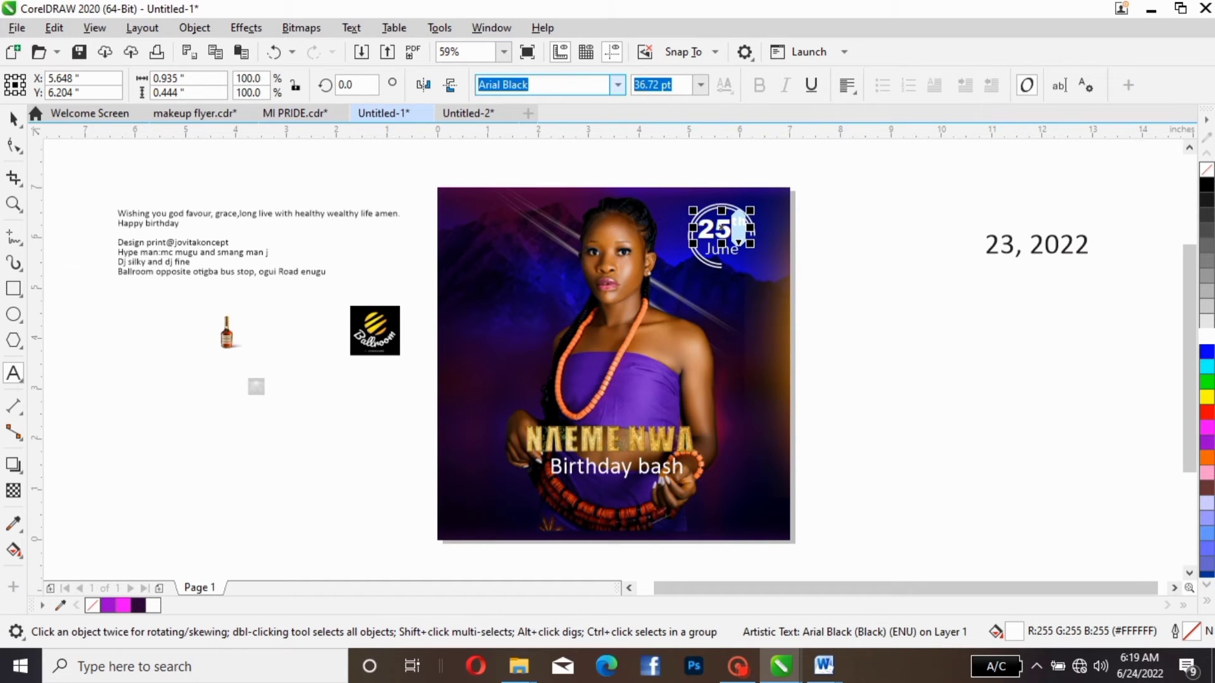
{"action": "left_click", "coordinate": [618, 84]}
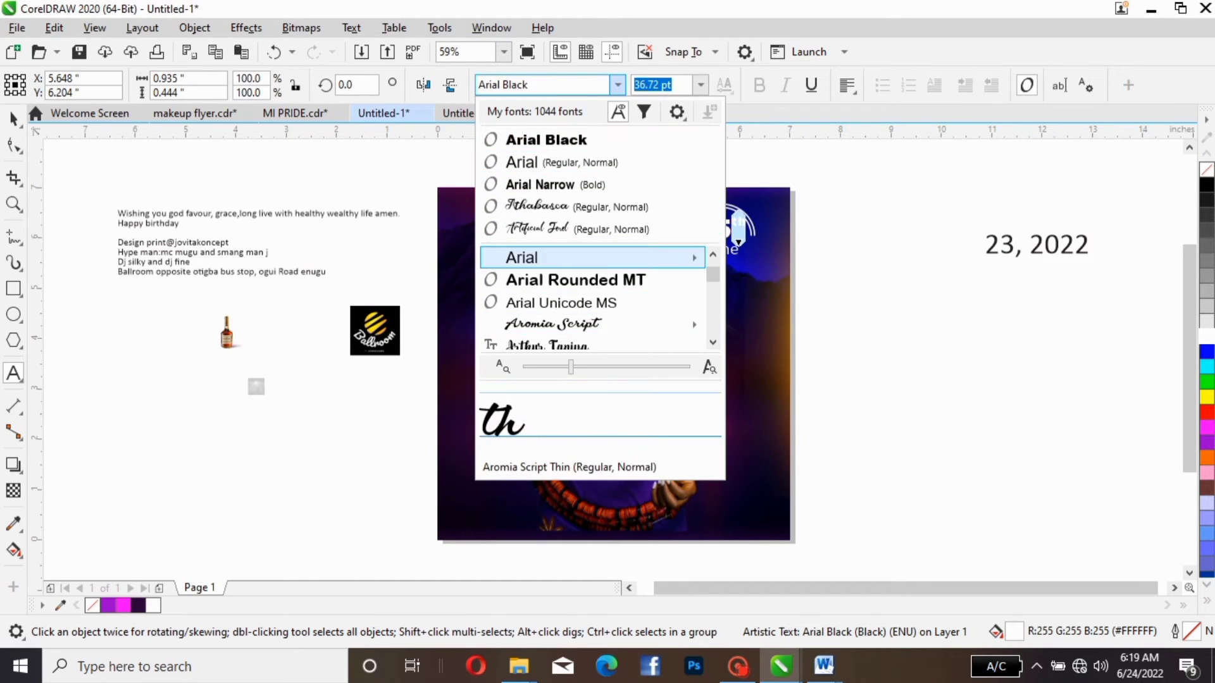
{"action": "key", "text": "Up"}
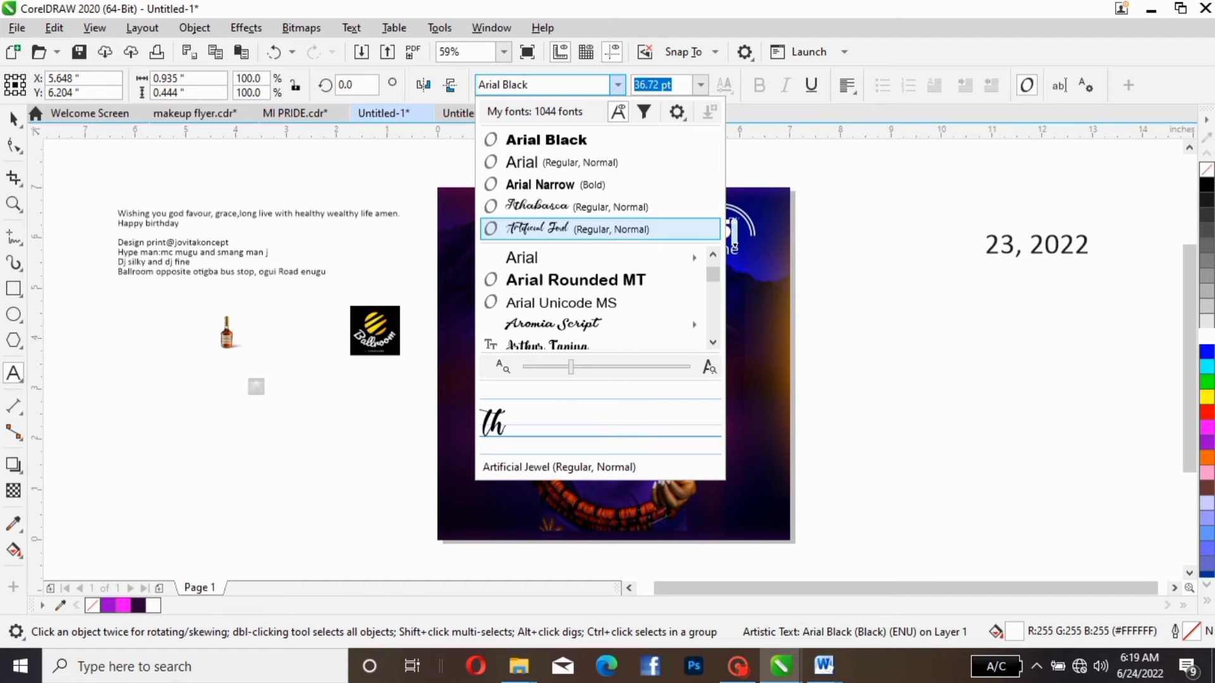
{"action": "key", "text": "Up"}
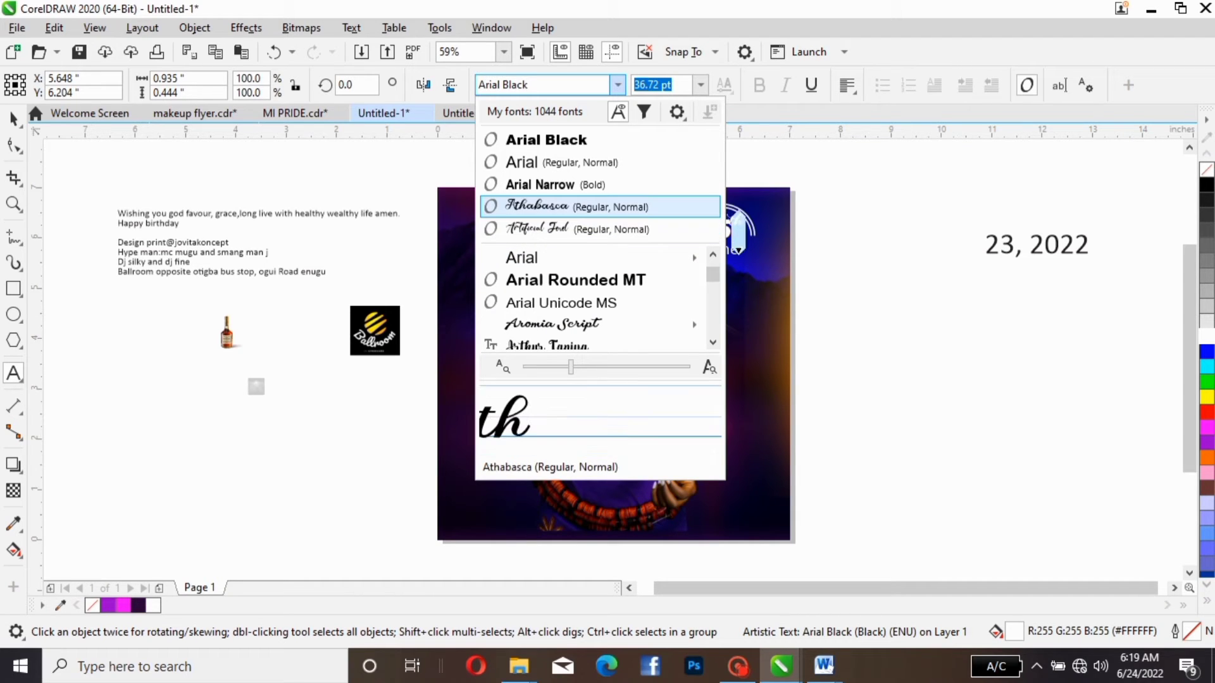
{"action": "key", "text": "Return"}
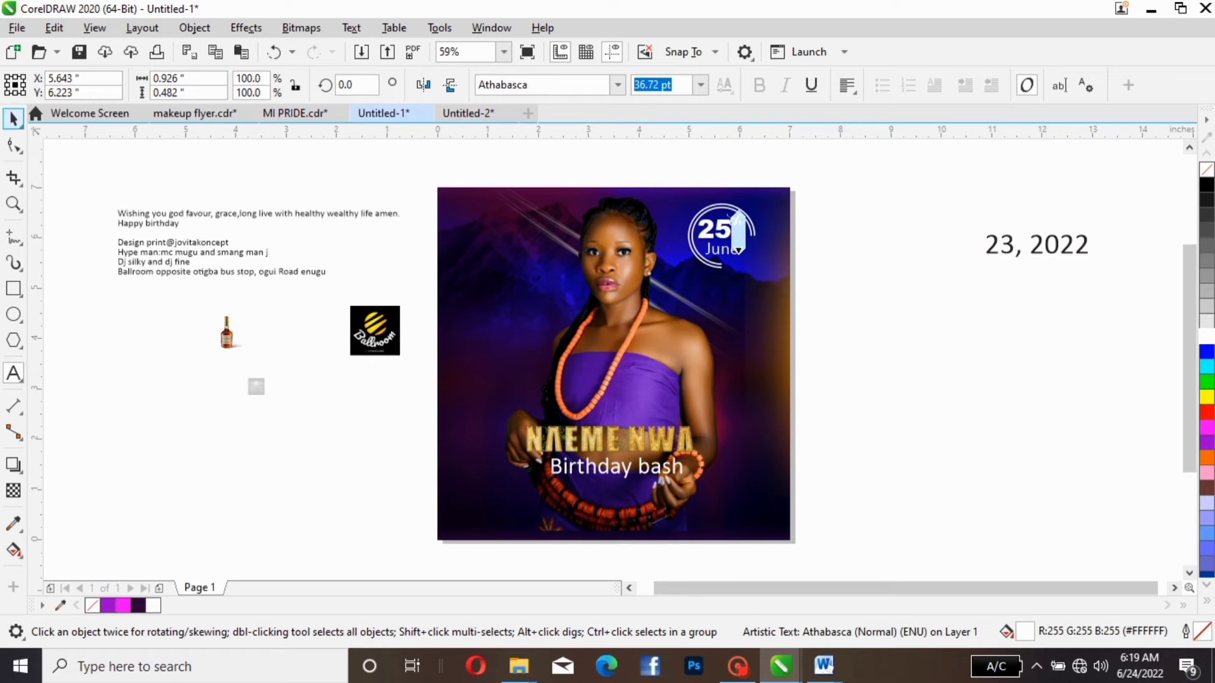
{"action": "left_click", "coordinate": [12, 118]}
{"action": "left_click", "coordinate": [828, 208]}
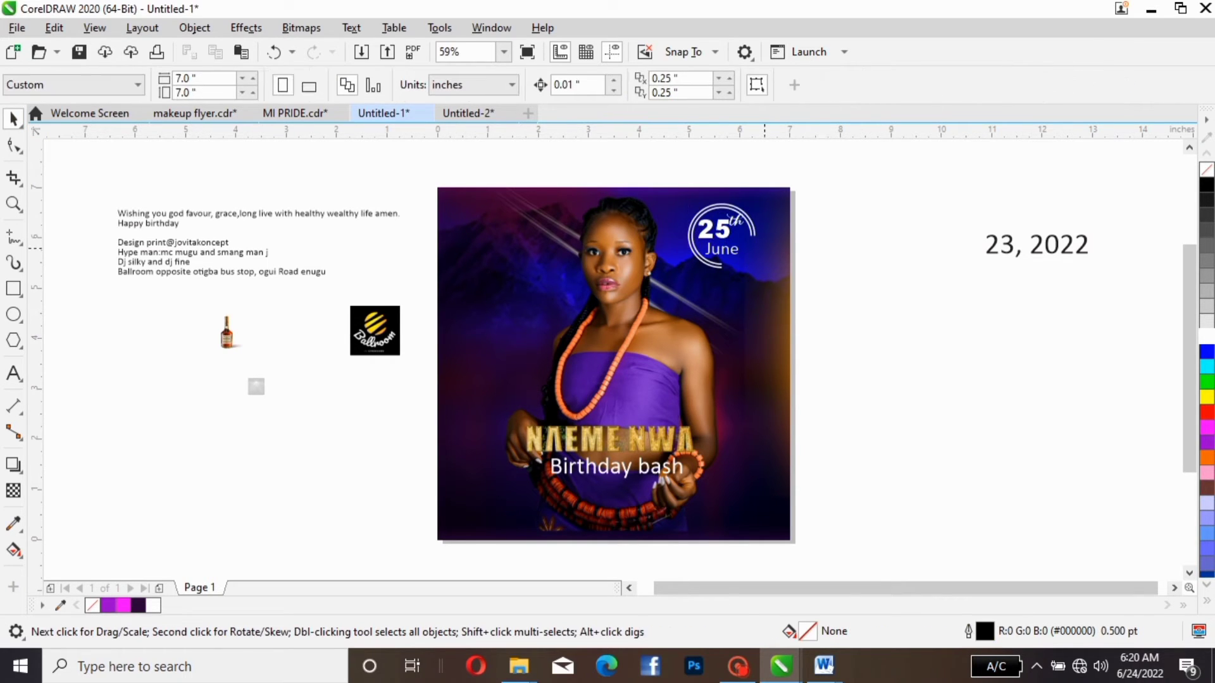
- Change the "June" text in the date badge to bold Arial Narrow
{"action": "left_click", "coordinate": [708, 253]}
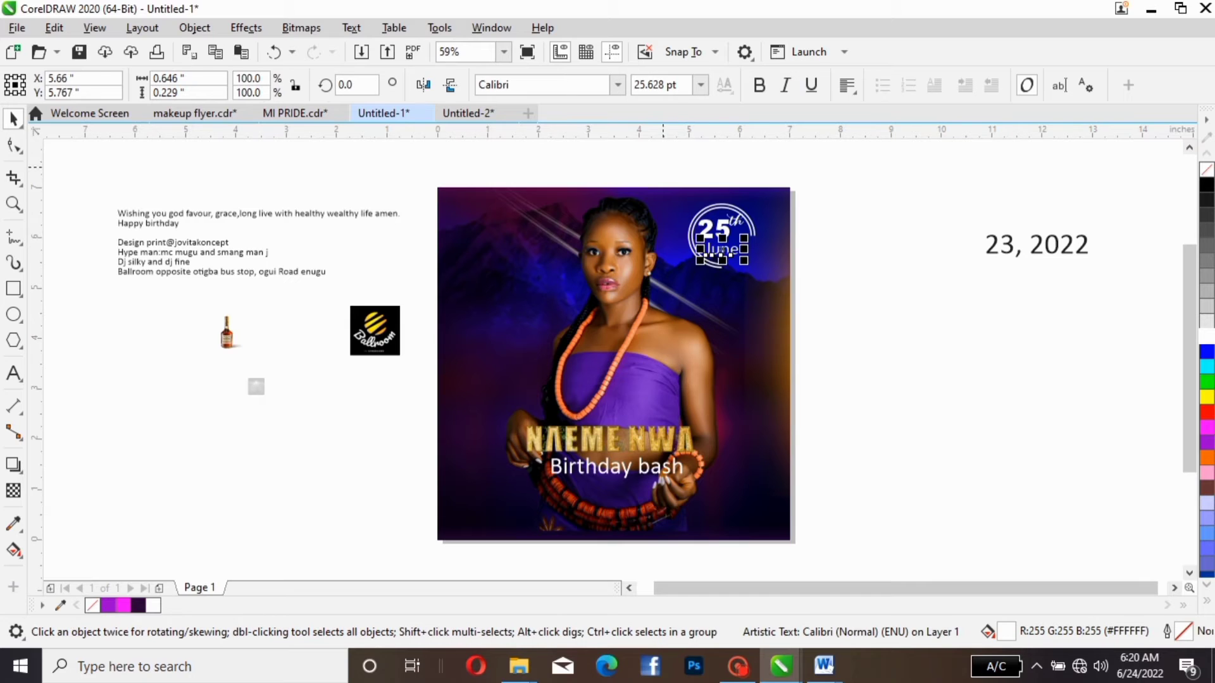
{"action": "left_click", "coordinate": [617, 85]}
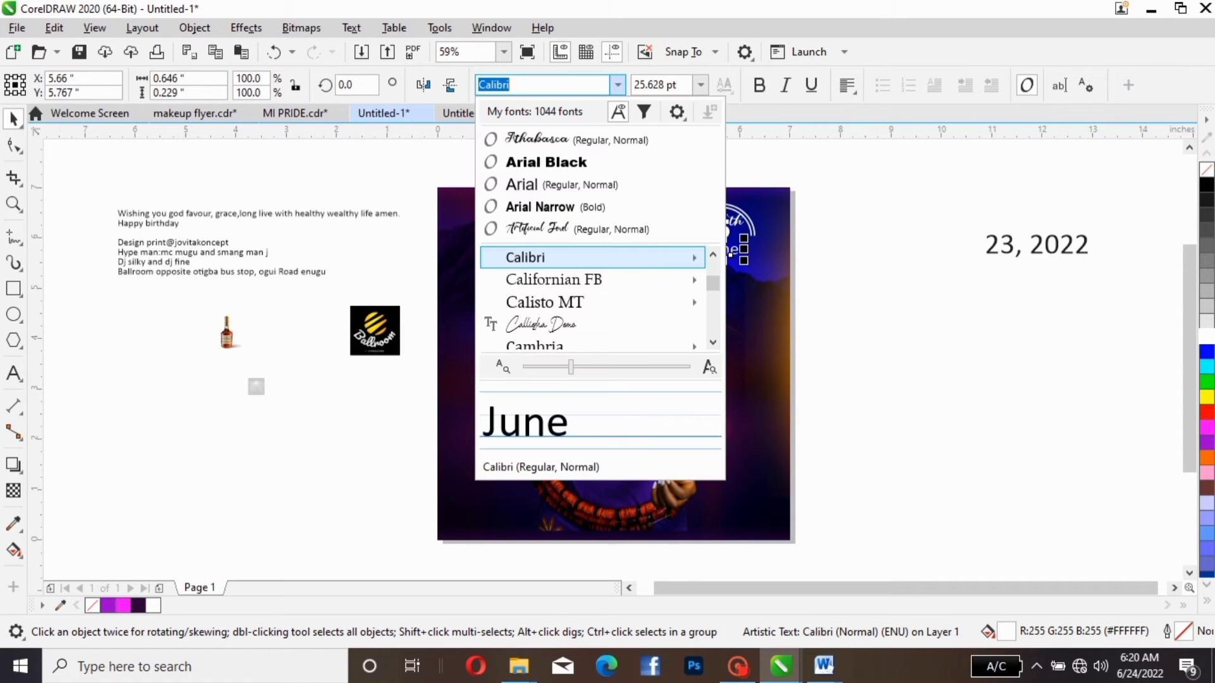
{"action": "key", "text": "Down"}
{"action": "key", "text": "Down"}
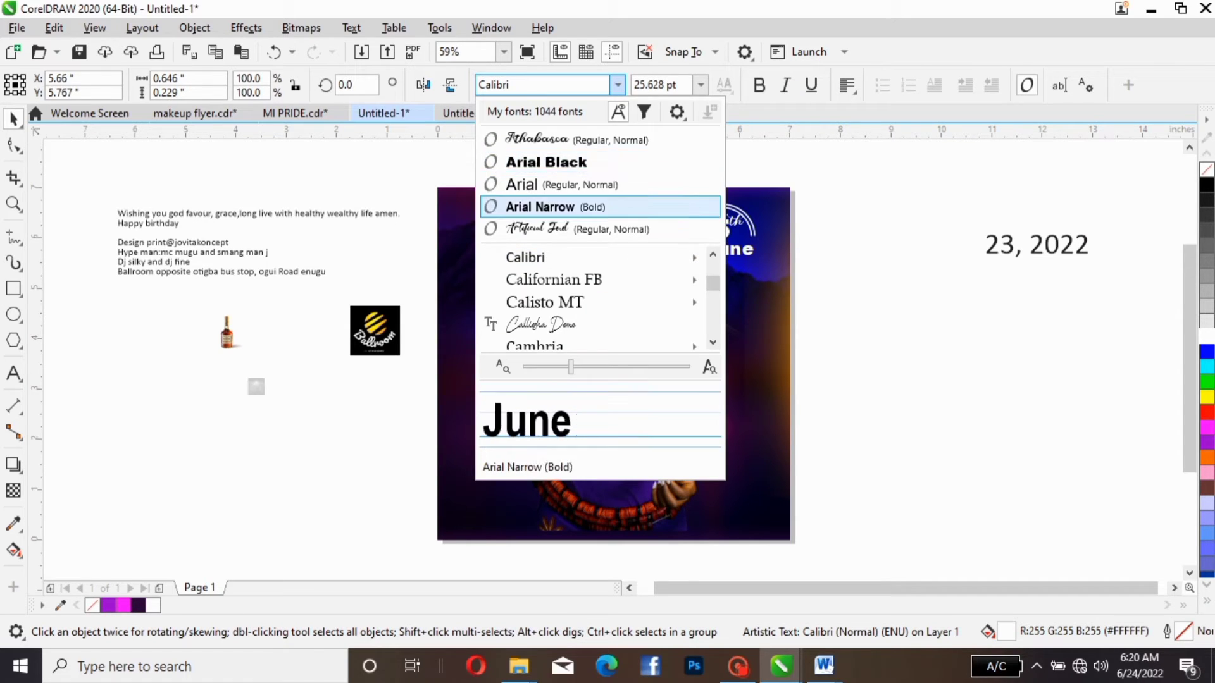
{"action": "key", "text": "Escape"}
{"action": "key", "text": "Return"}
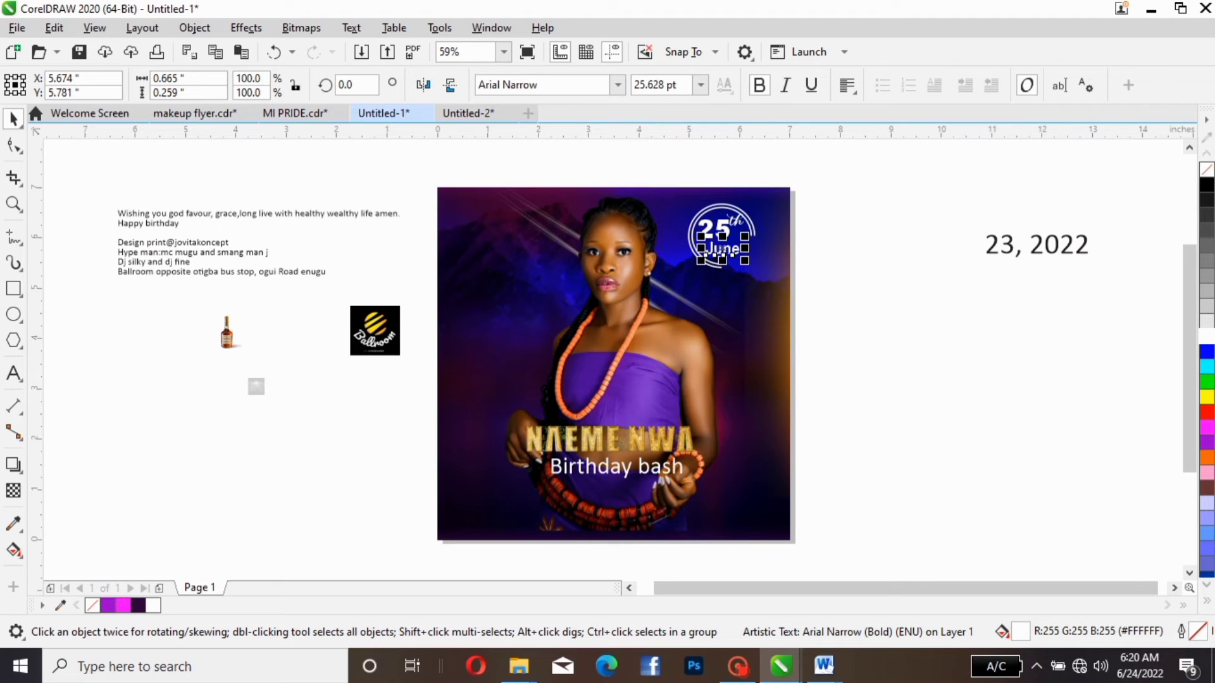
- Set the "June" text in the date badge in Arial Black
{"action": "left_click", "coordinate": [617, 85]}
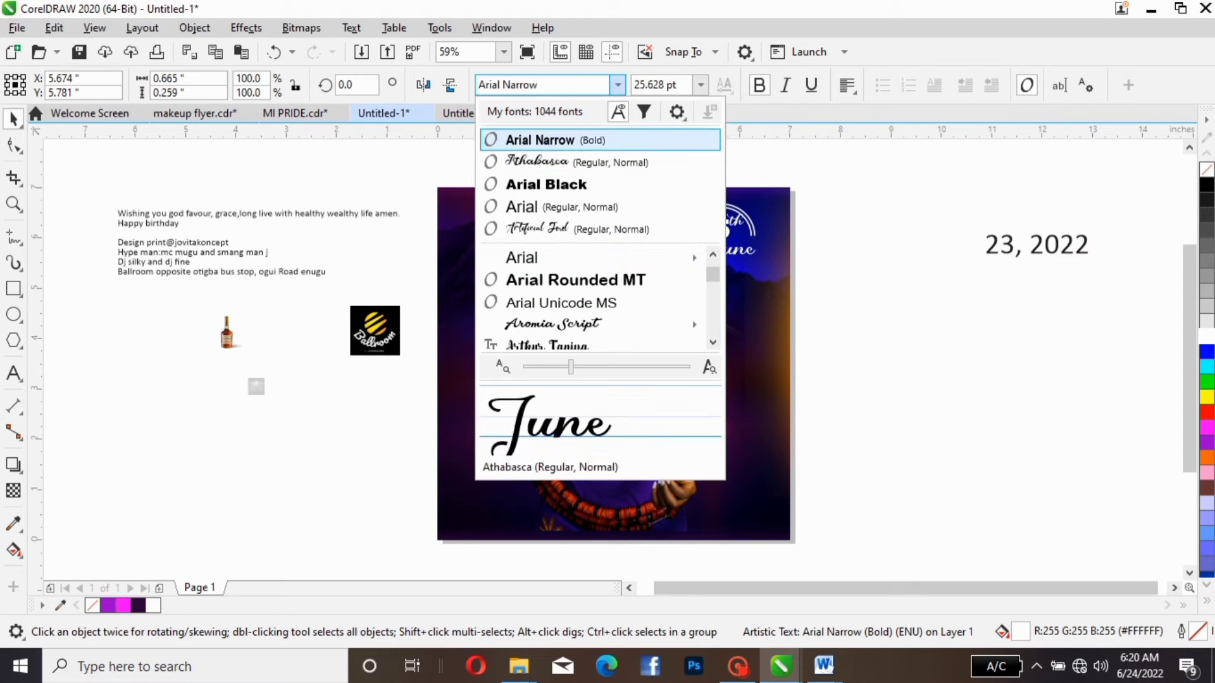
{"action": "key", "text": "Down"}
{"action": "key", "text": "Down"}
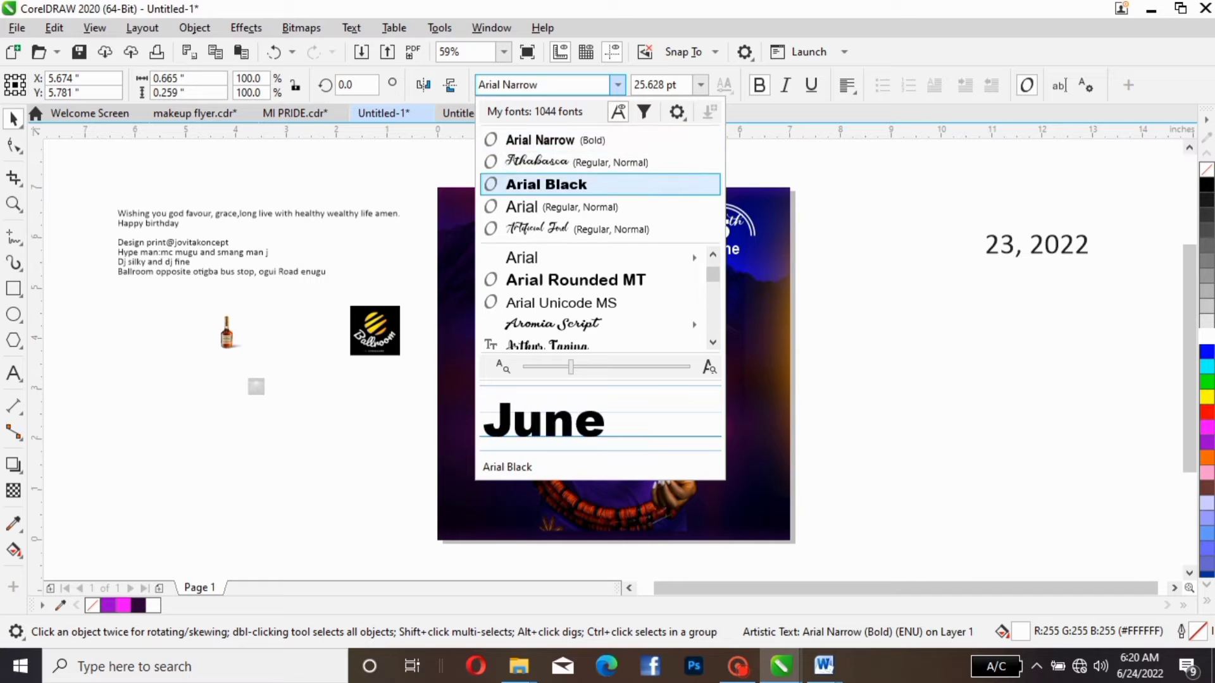
{"action": "key", "text": "Return"}
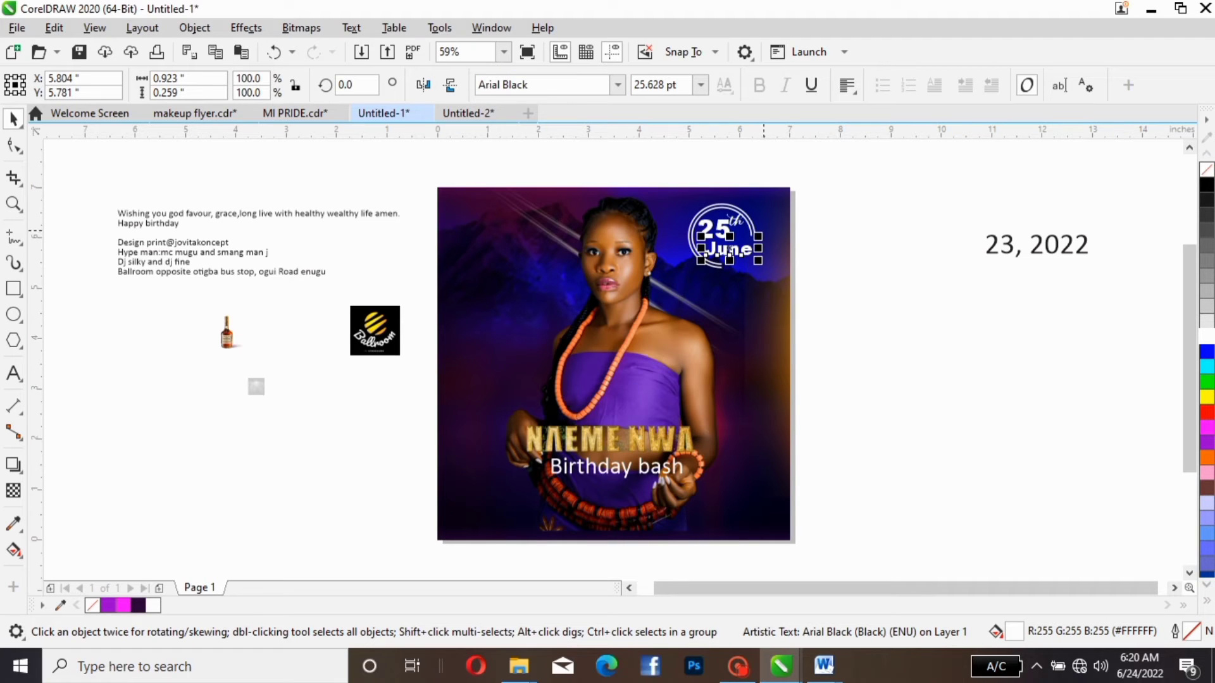
- Shrink "June" to about 19.27 pt, place it under "25th" at about X 5.601, Y 5.828, and deselect it
{"action": "left_click_drag", "start_coordinate": [758, 236], "coordinate": [728, 249]}
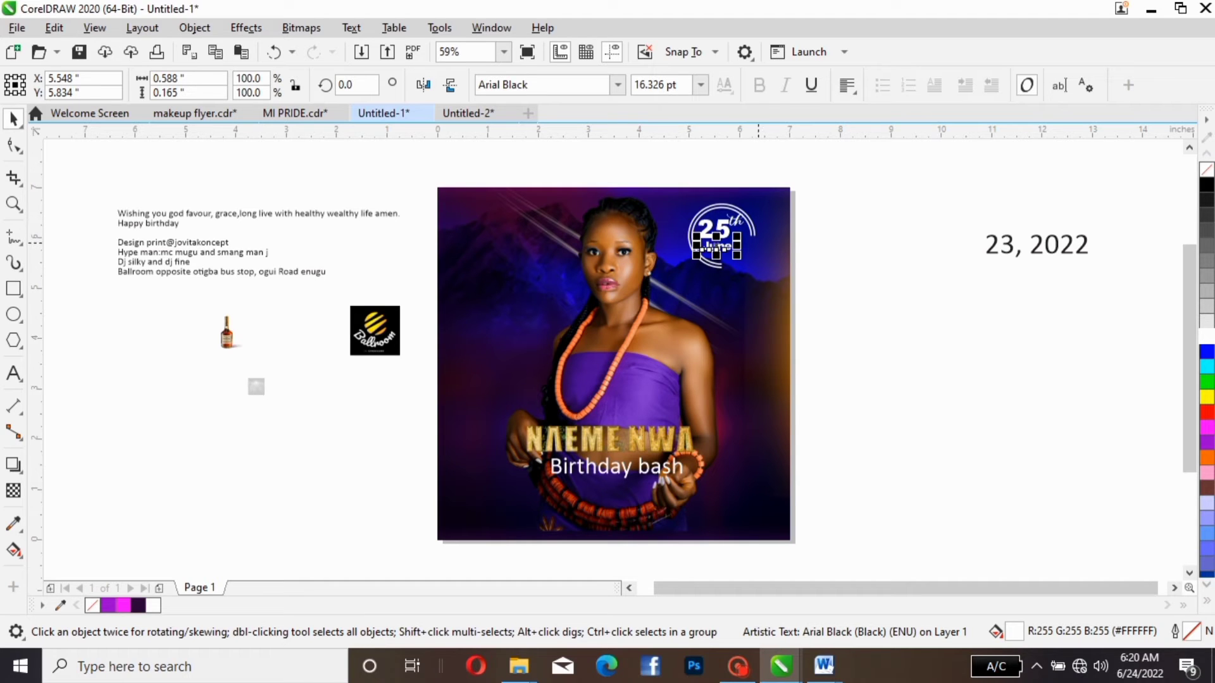
{"action": "left_click_drag", "start_coordinate": [737, 236], "coordinate": [743, 233]}
{"action": "key", "text": "Down"}
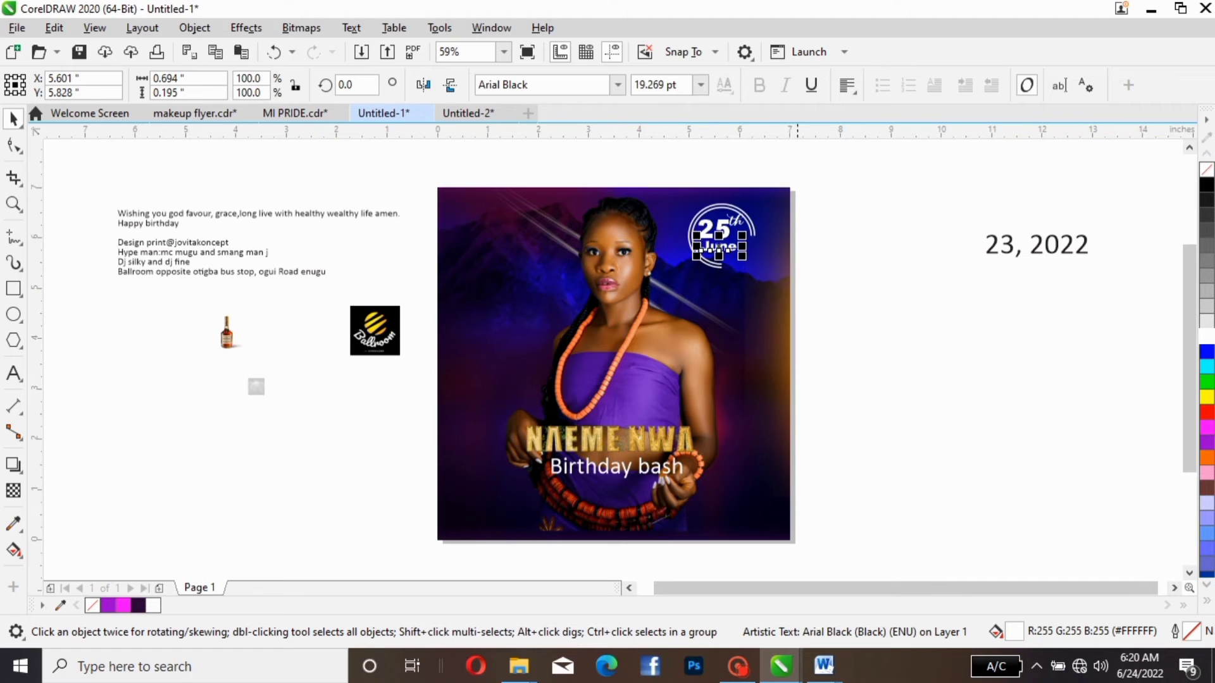
{"action": "key", "text": "Escape"}
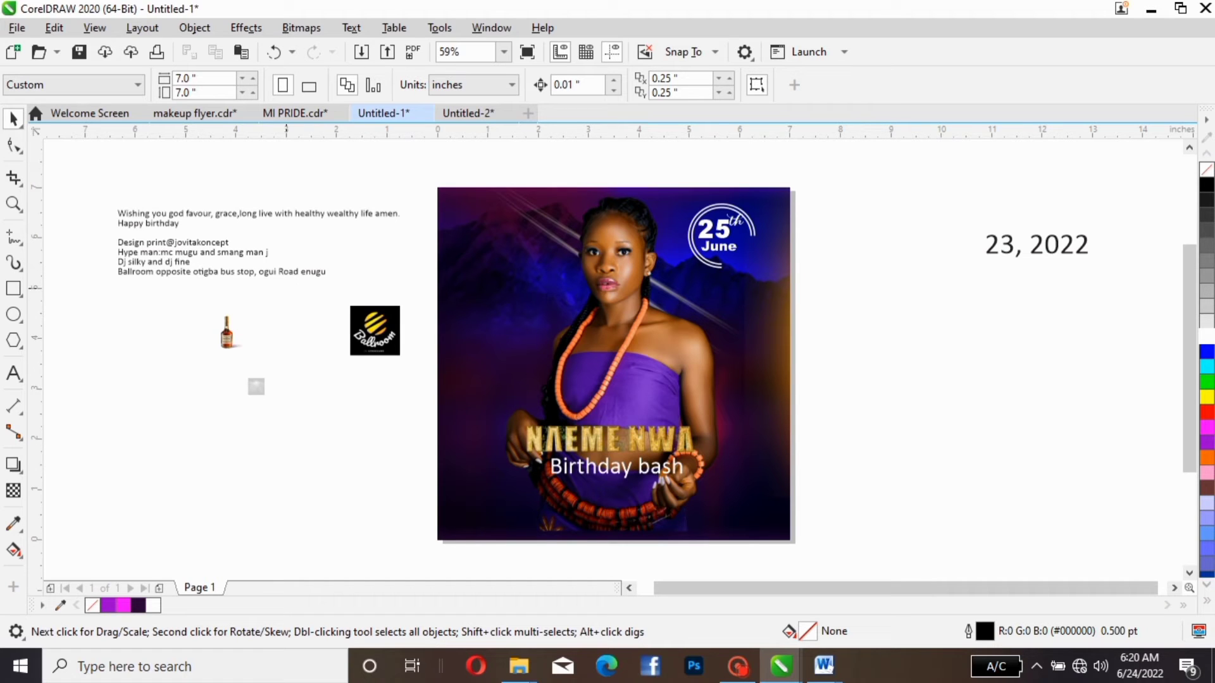
- Move the venue address line away from the other notes to about X -3.35, Y 0.871 beside the flyer
{"action": "left_click", "coordinate": [222, 272]}
{"action": "left_click_drag", "start_coordinate": [223, 272], "coordinate": [287, 499]}
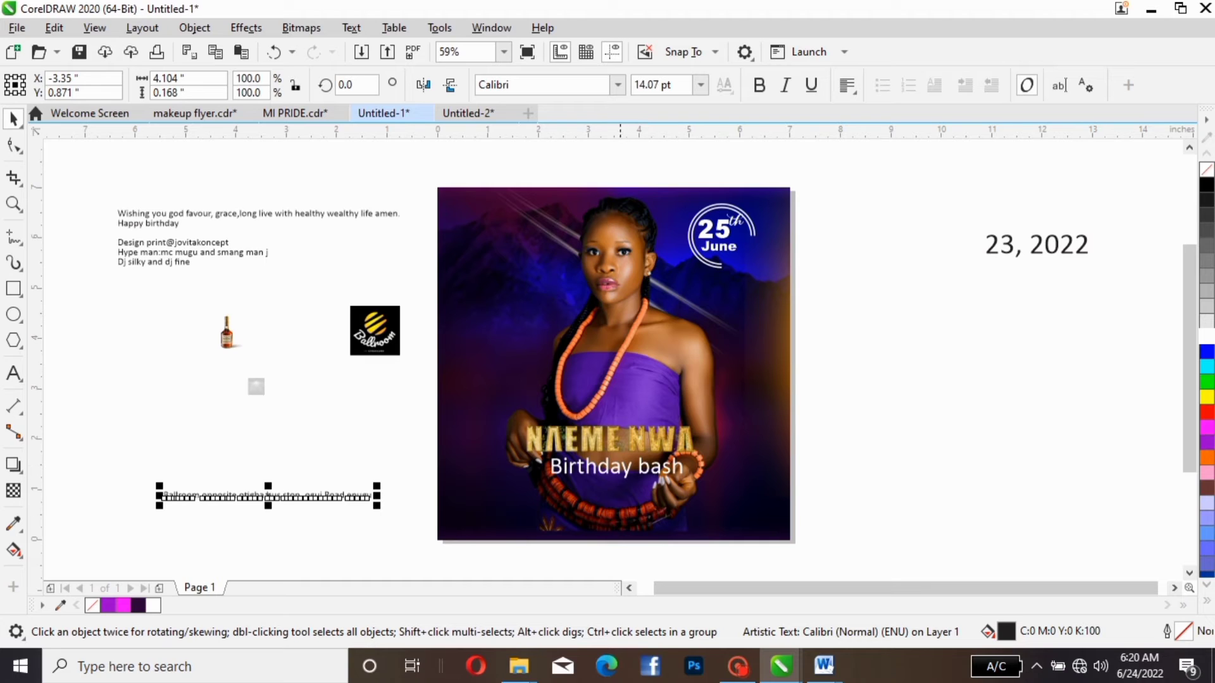
- Open the contents of the flyer's background PowerClip for editing
{"action": "left_click", "coordinate": [575, 313]}
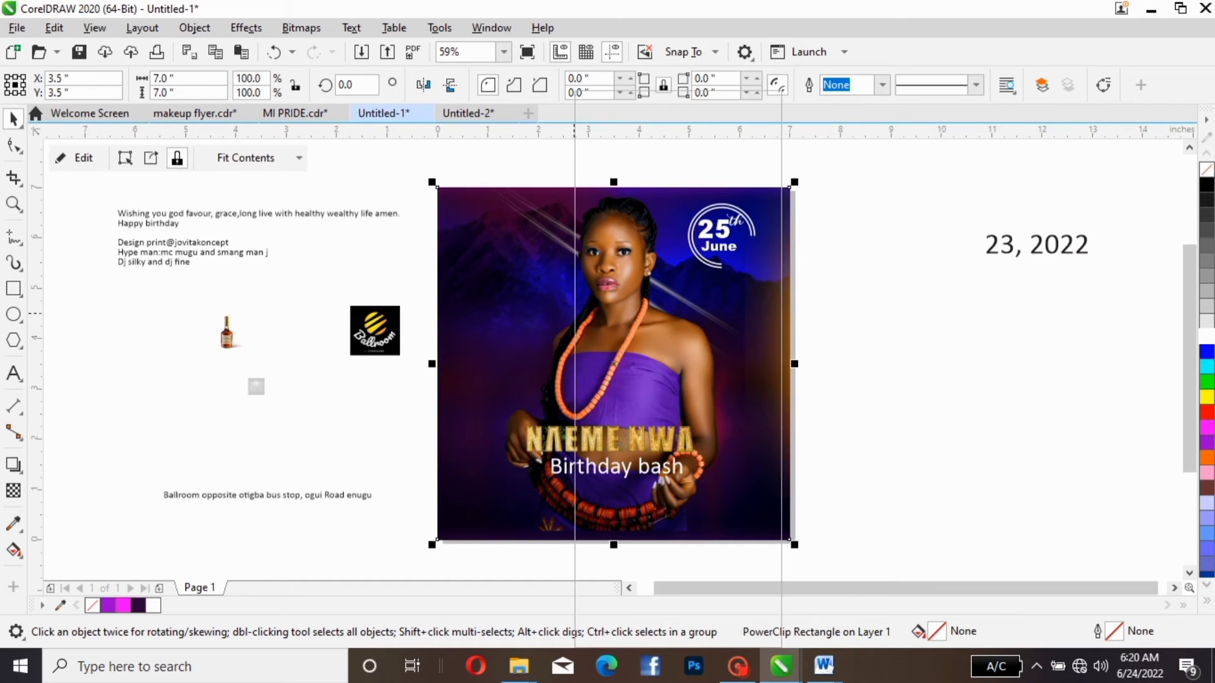
{"action": "right_click", "coordinate": [575, 313]}
{"action": "left_click", "coordinate": [642, 122]}
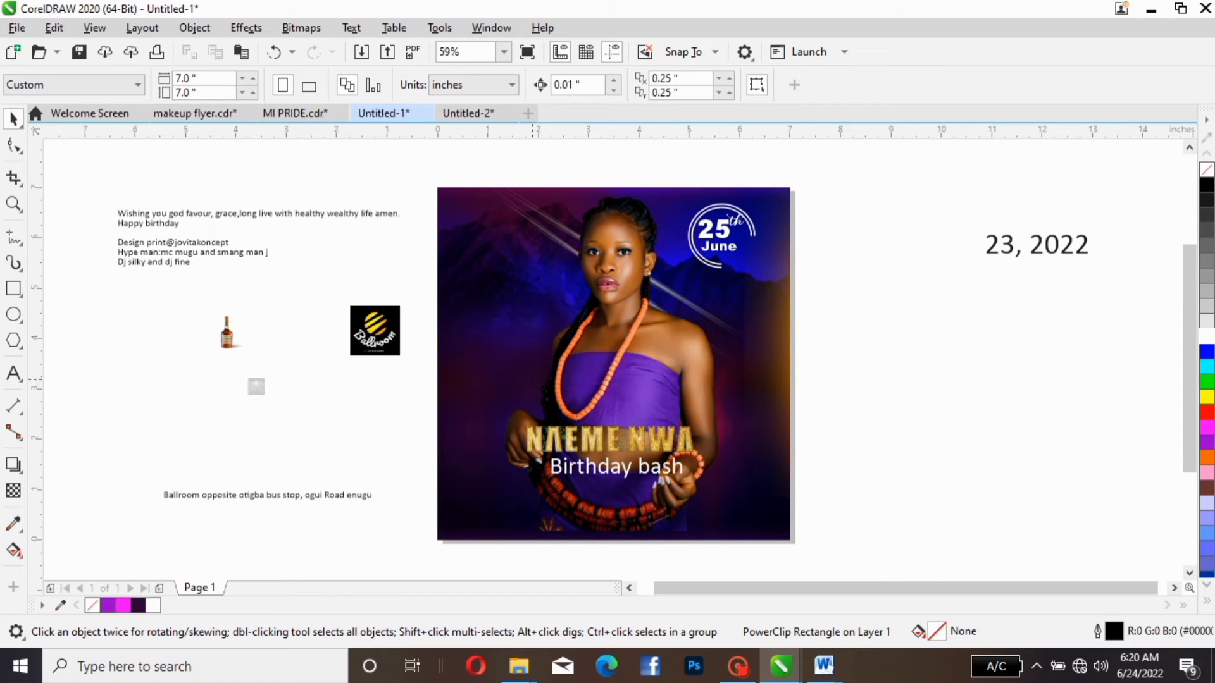
{"action": "left_click", "coordinate": [524, 378]}
{"action": "left_click", "coordinate": [670, 386]}
{"action": "right_click", "coordinate": [555, 363]}
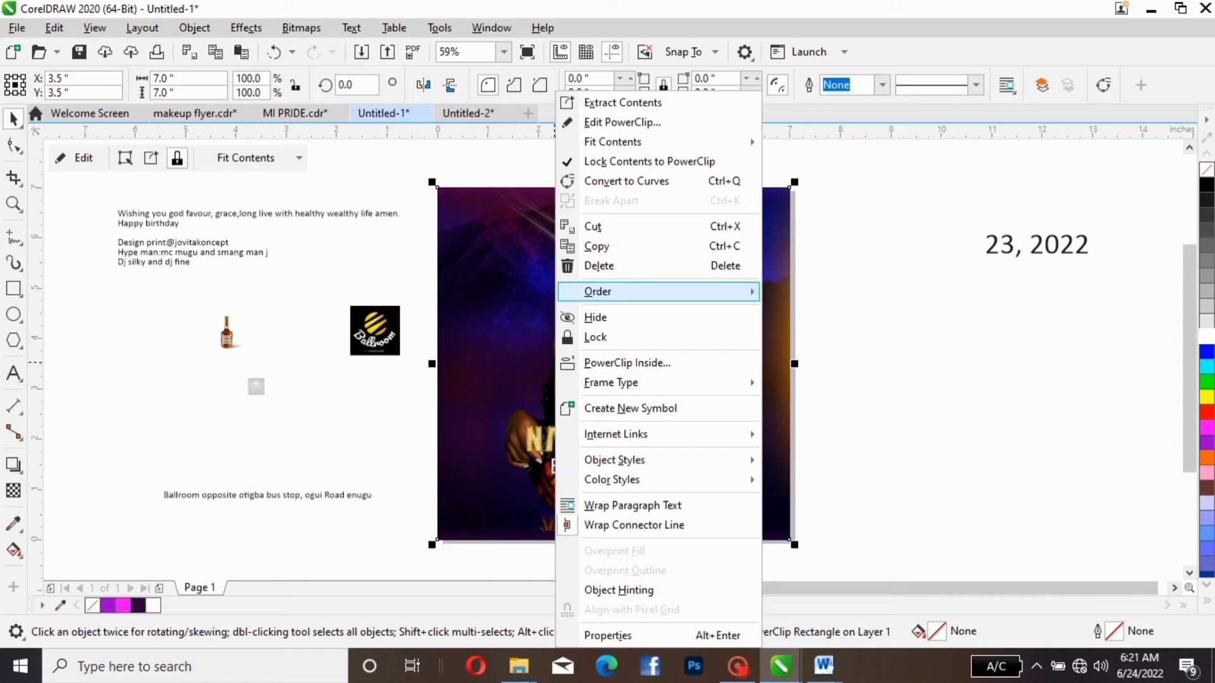
{"action": "left_click", "coordinate": [620, 122]}
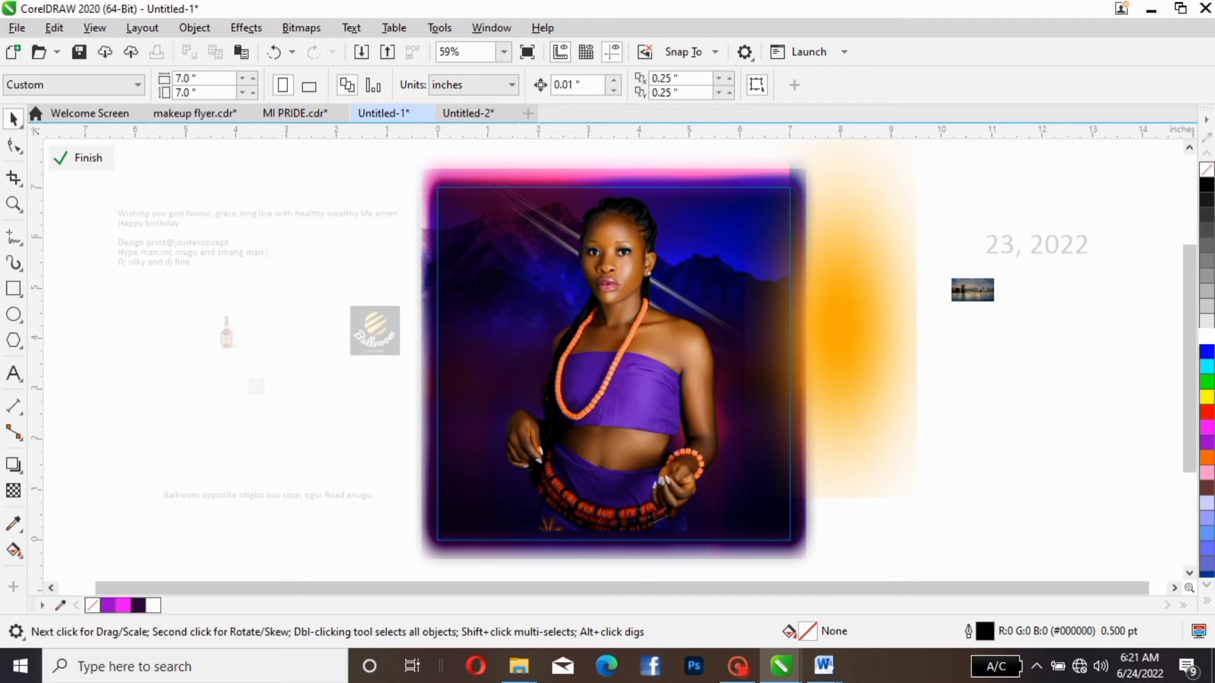
{"action": "left_click", "coordinate": [13, 288]}
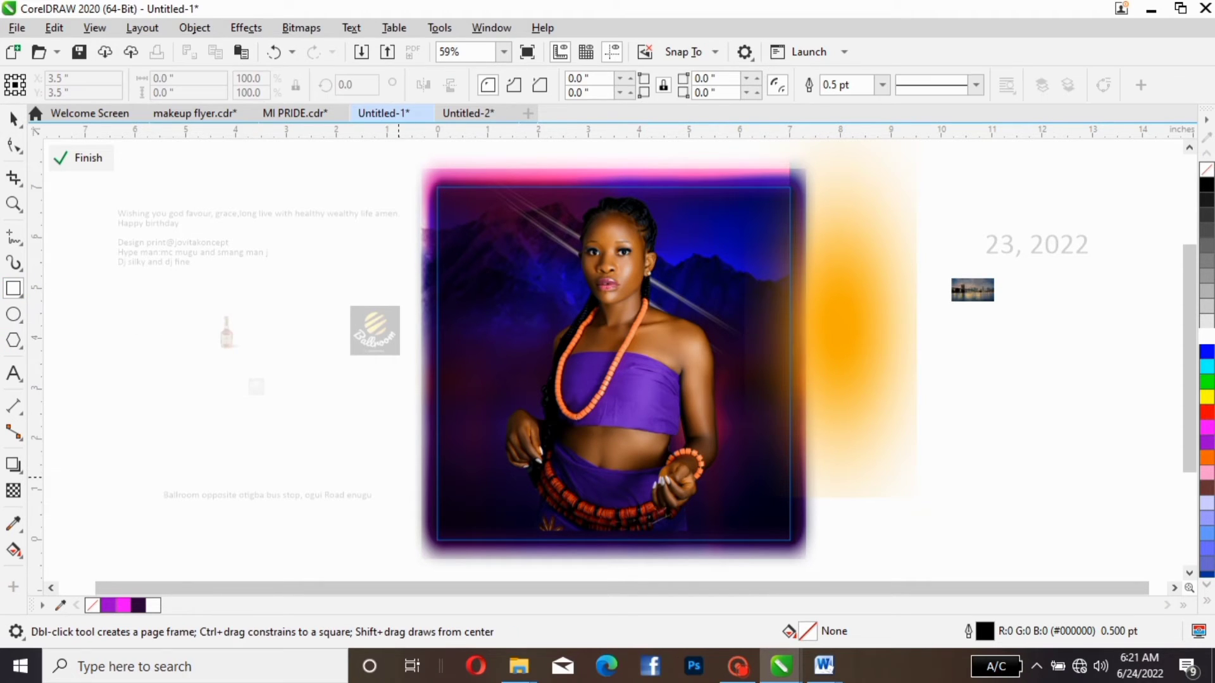
{"action": "left_click_drag", "start_coordinate": [391, 449], "coordinate": [842, 558]}
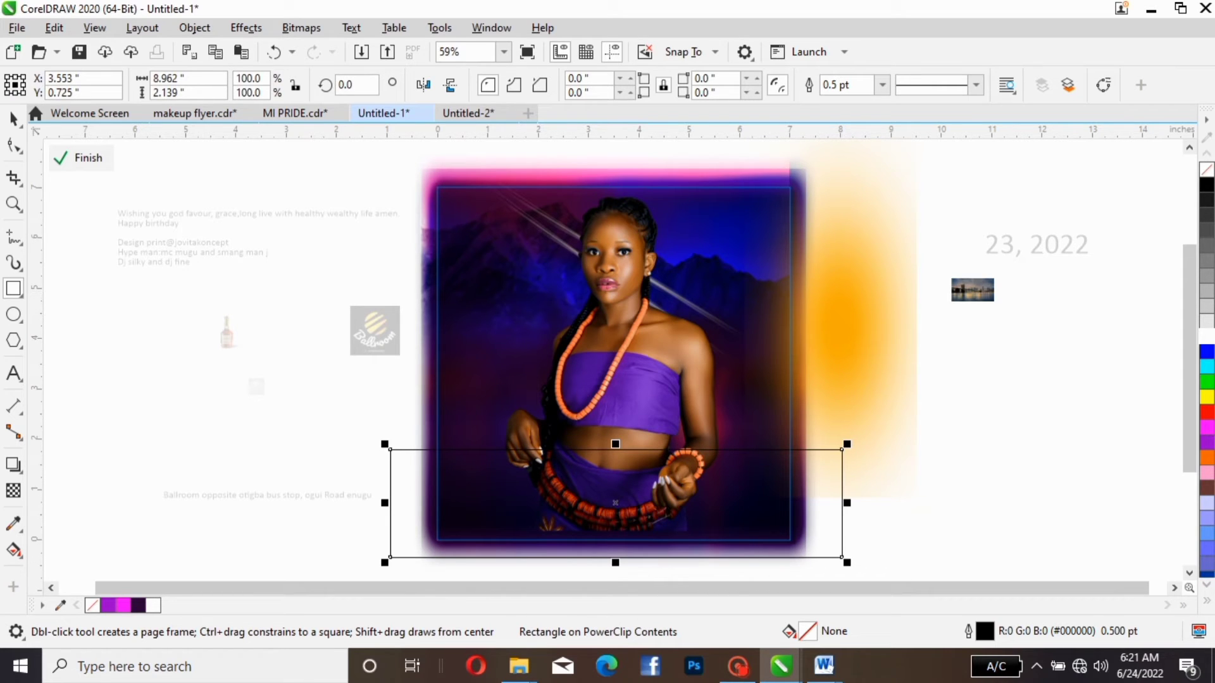
{"action": "key", "text": "space"}
{"action": "key", "text": "Delete"}
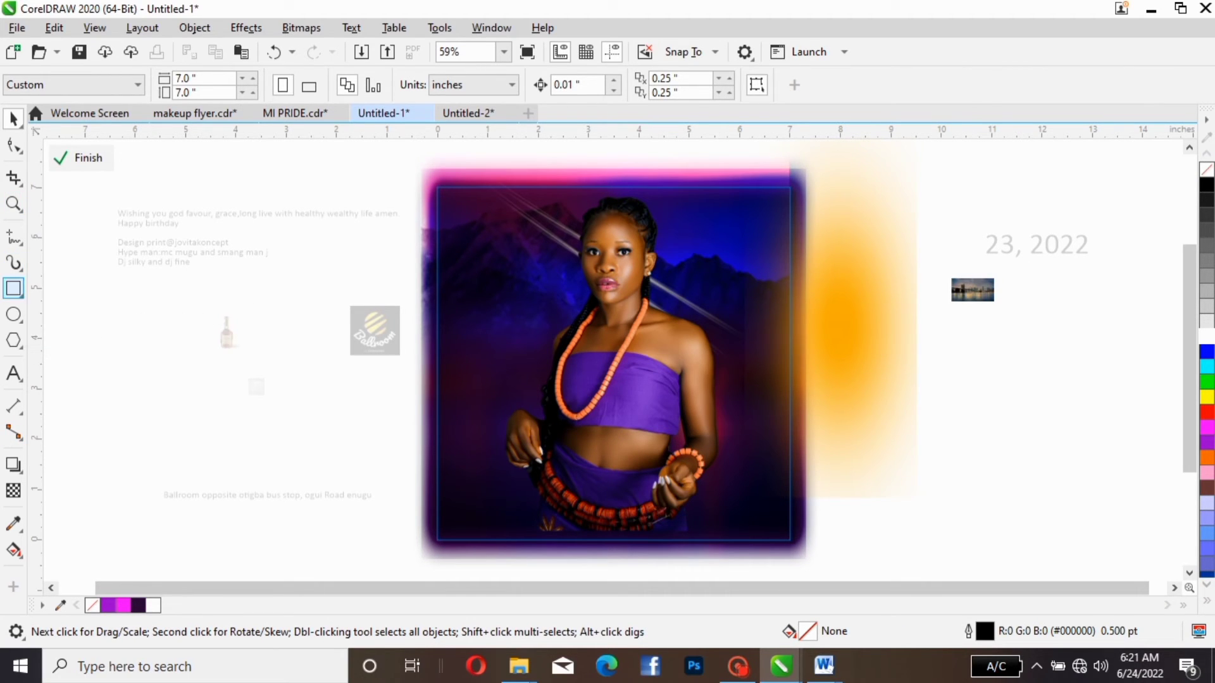
- Draw a rectangle about 11.4 × 1.87 inches across the lower part of the flyer inside the PowerClip
{"action": "left_click", "coordinate": [13, 288]}
{"action": "left_click_drag", "start_coordinate": [355, 465], "coordinate": [929, 559]}
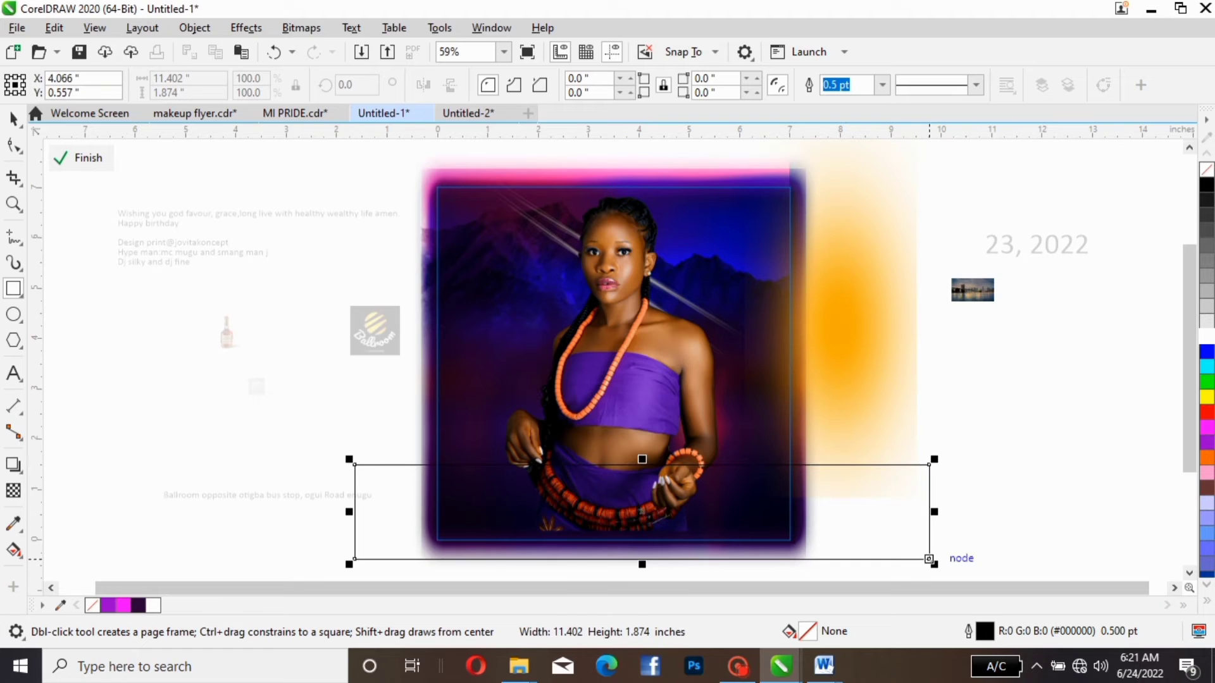
{"action": "key", "text": "space"}
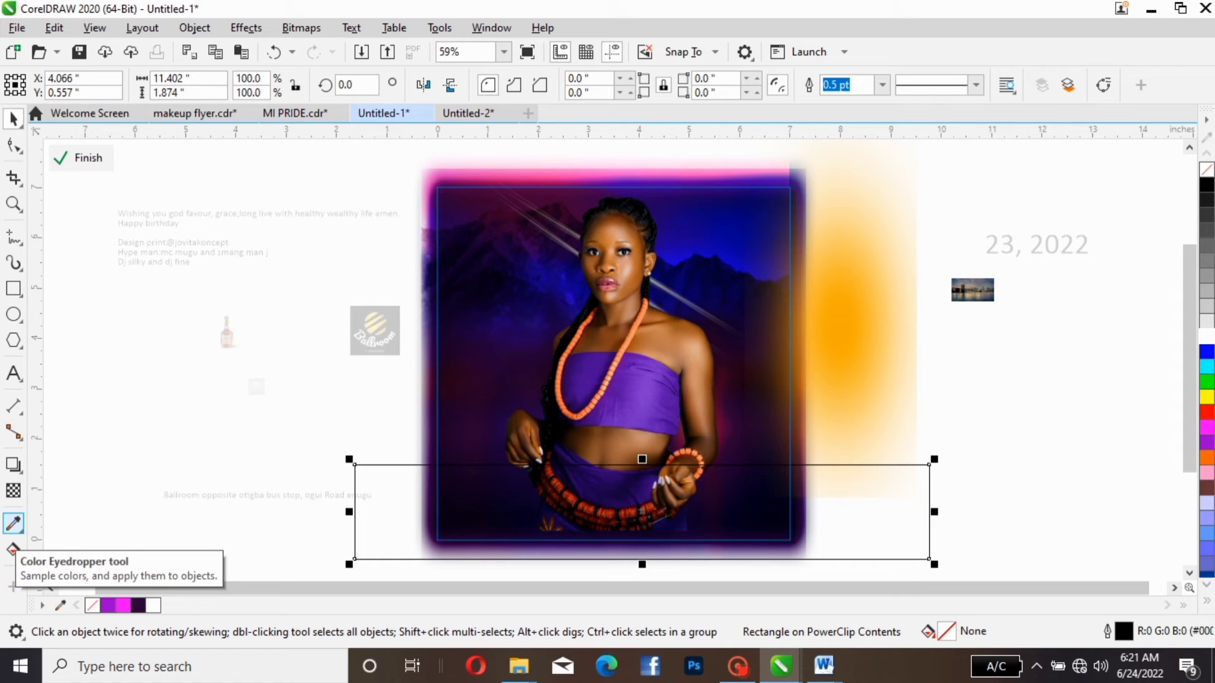
- Fill the lower rectangle with the sampled purple #540A9D and remove its outline
{"action": "left_click", "coordinate": [14, 524]}
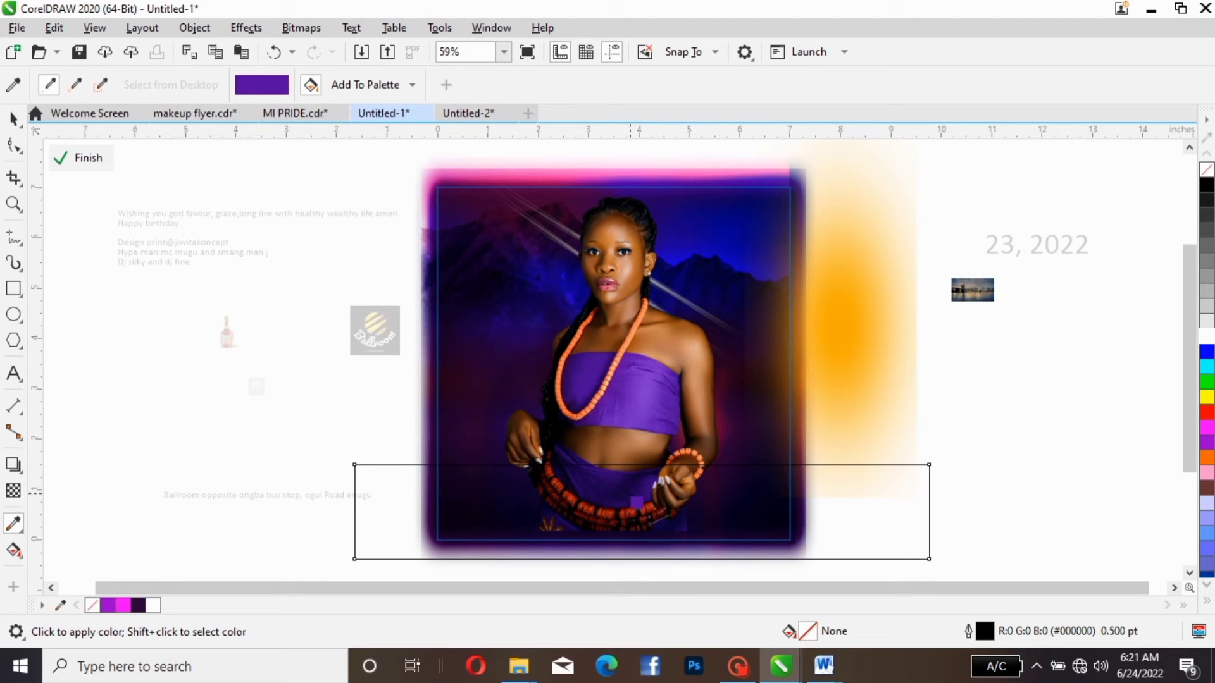
{"action": "left_click", "coordinate": [631, 493]}
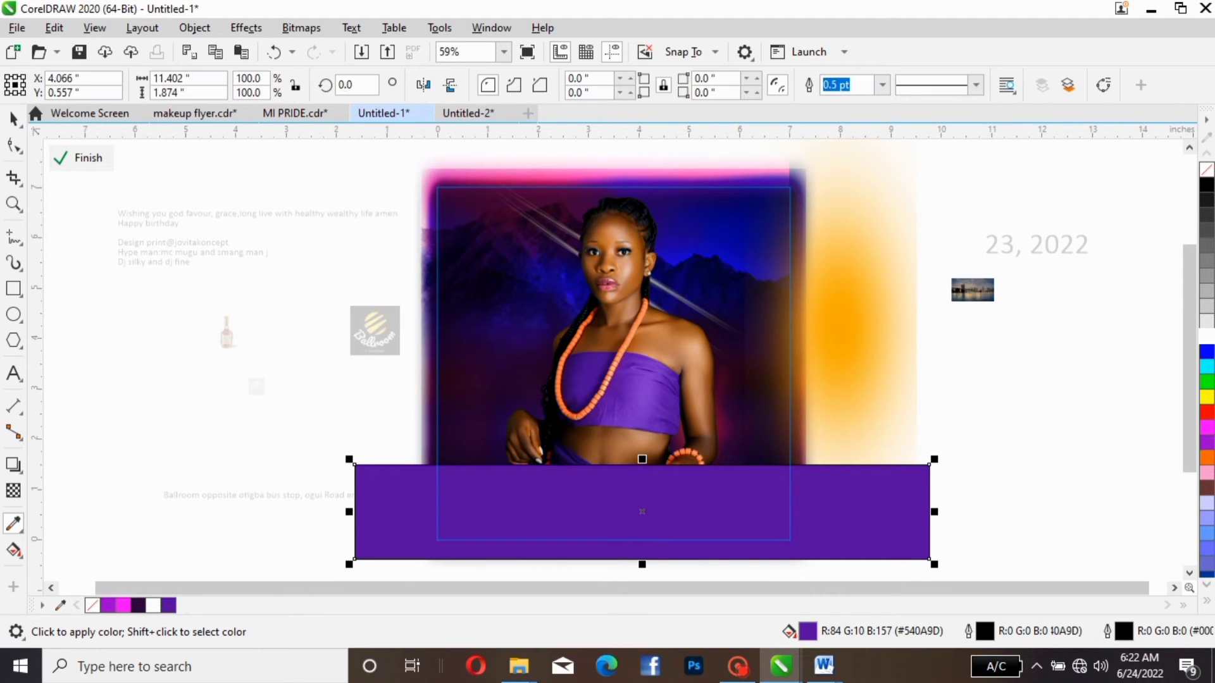
{"action": "left_click", "coordinate": [13, 118]}
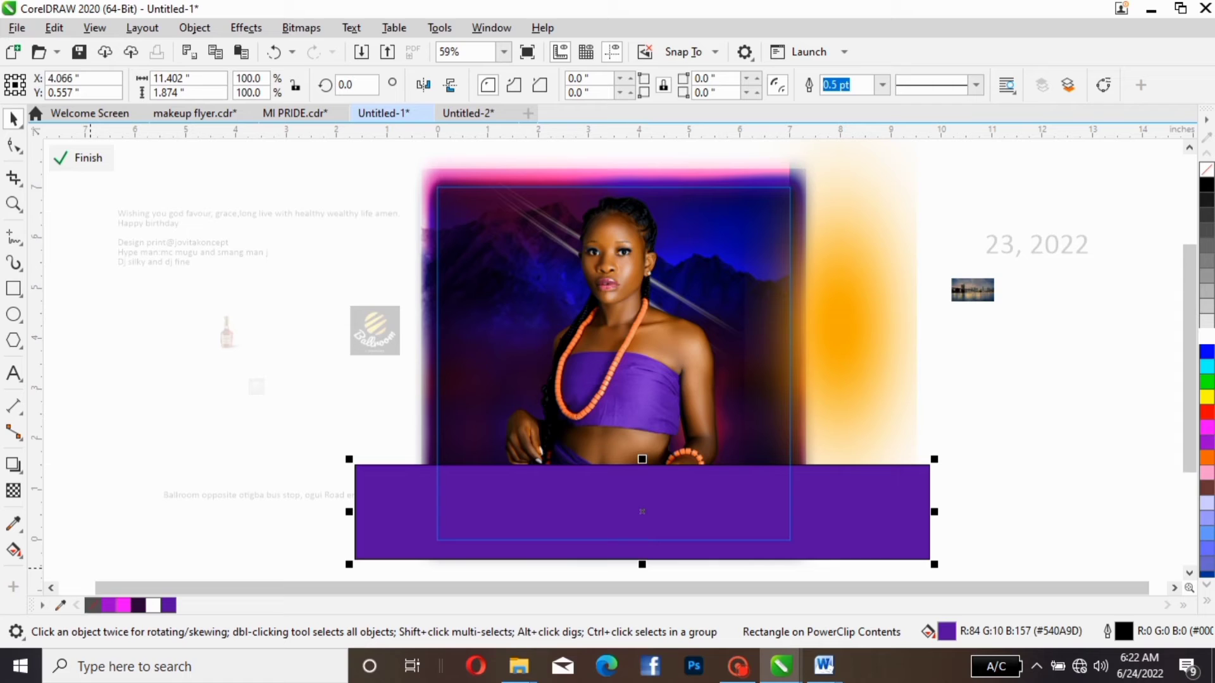
{"action": "right_click", "coordinate": [93, 605]}
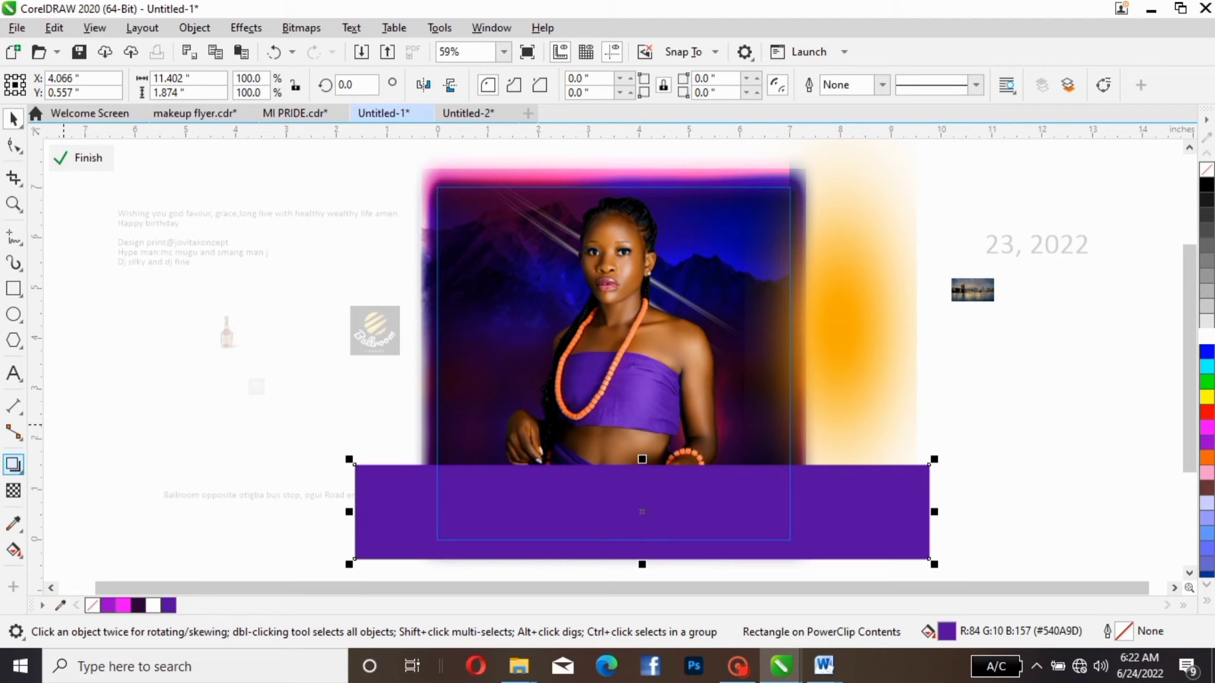
- Apply a 90° linear fountain transparency to the purple rectangle, fading from its centre to its upper edge
{"action": "left_click", "coordinate": [14, 491]}
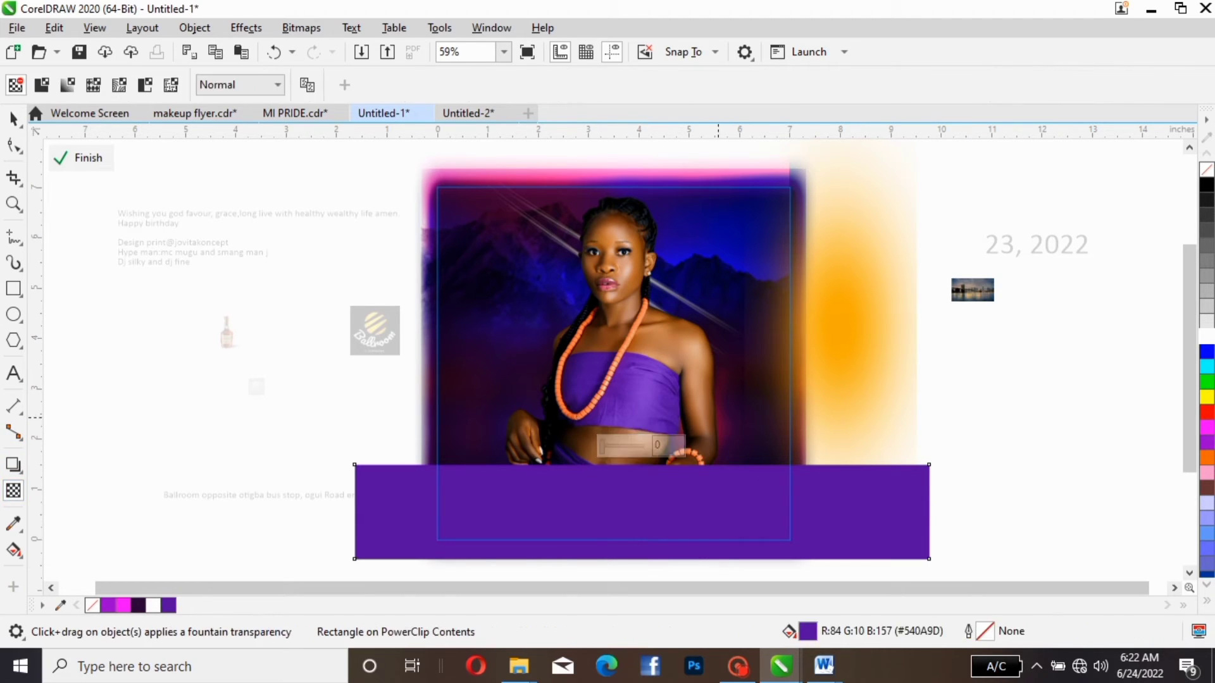
{"action": "left_click_drag", "start_coordinate": [641, 512], "coordinate": [641, 465]}
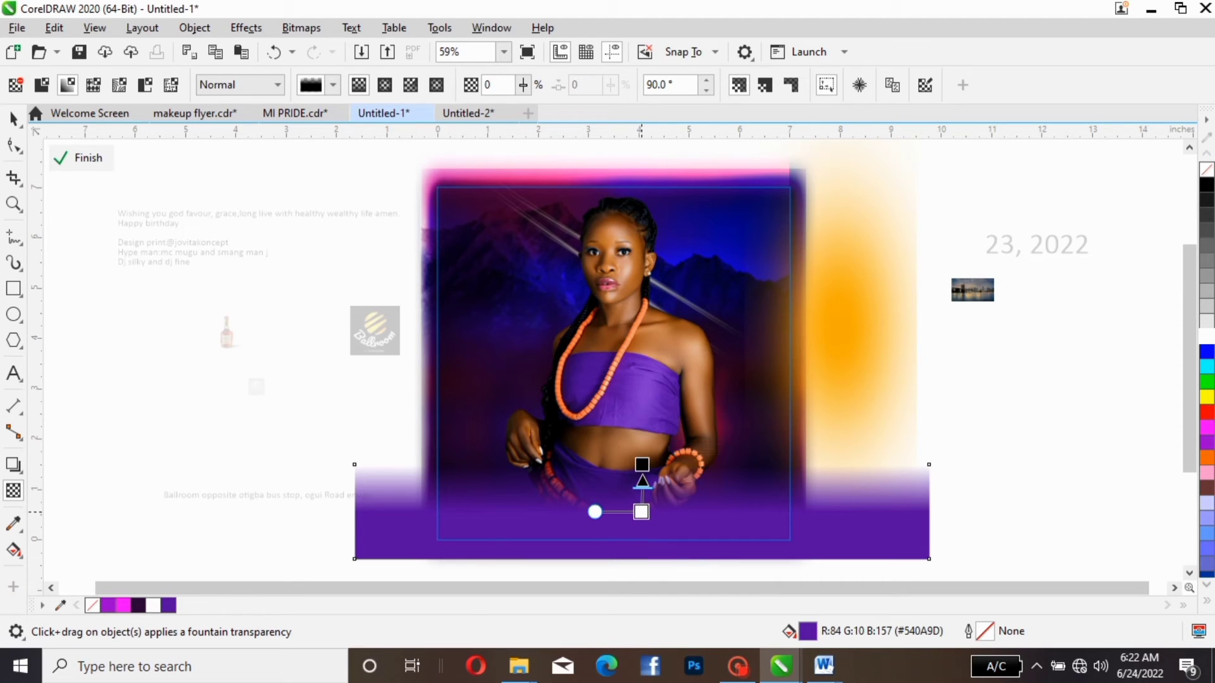
- Try a lower opaque start and different transparent end positions for the purple rectangle's fade, ending at about 90.5°
{"action": "left_click_drag", "start_coordinate": [641, 512], "coordinate": [644, 523]}
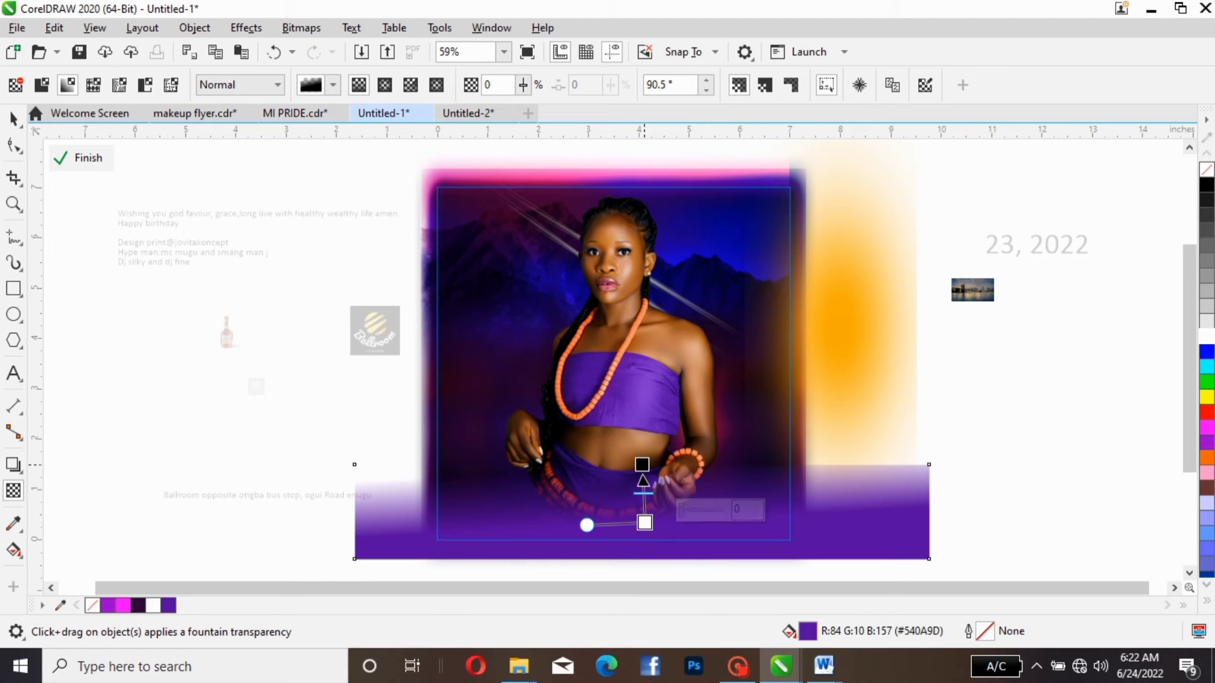
{"action": "left_click", "coordinate": [642, 465]}
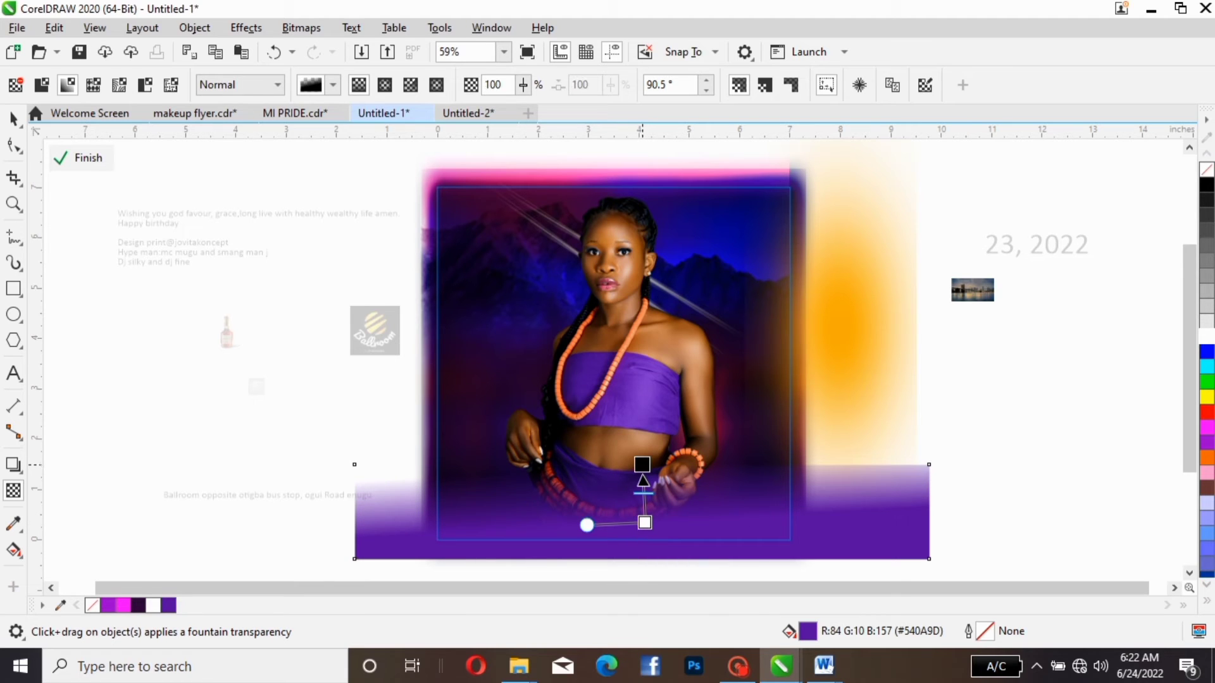
{"action": "left_click_drag", "start_coordinate": [642, 465], "coordinate": [646, 475]}
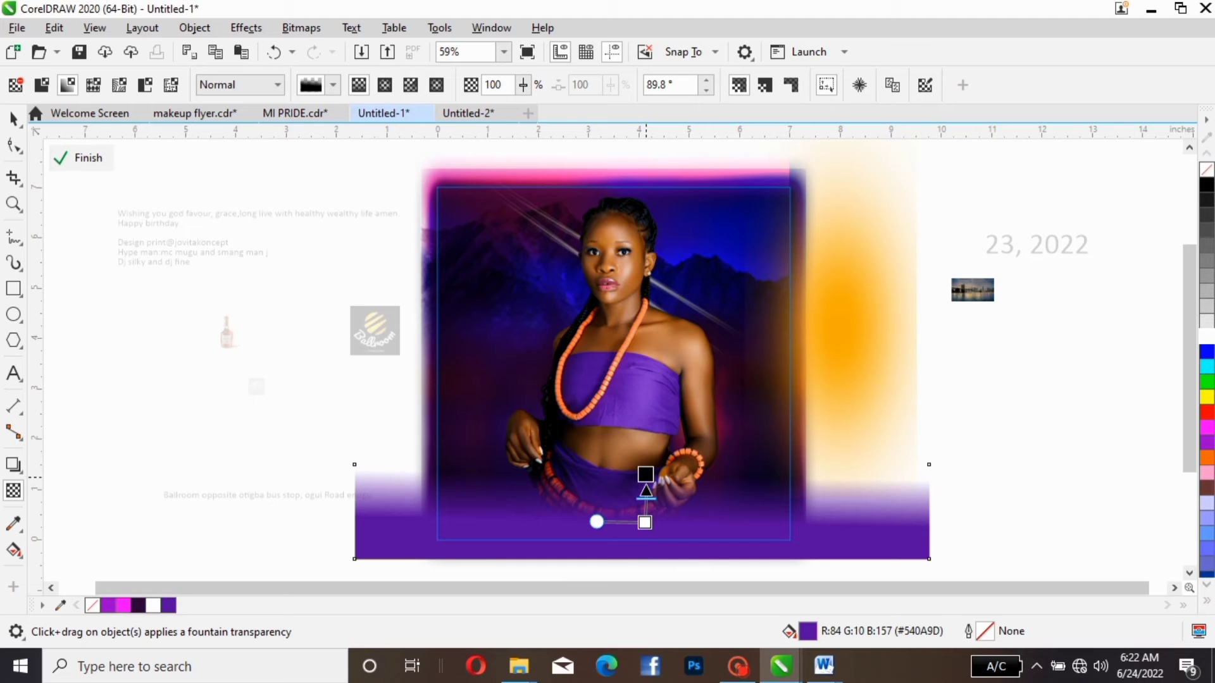
{"action": "mouse_move", "coordinate": [645, 474]}
{"action": "left_mouse_down"}
{"action": "mouse_move", "coordinate": [641, 465]}
{"action": "mouse_move", "coordinate": [642, 482]}
{"action": "left_mouse_up"}
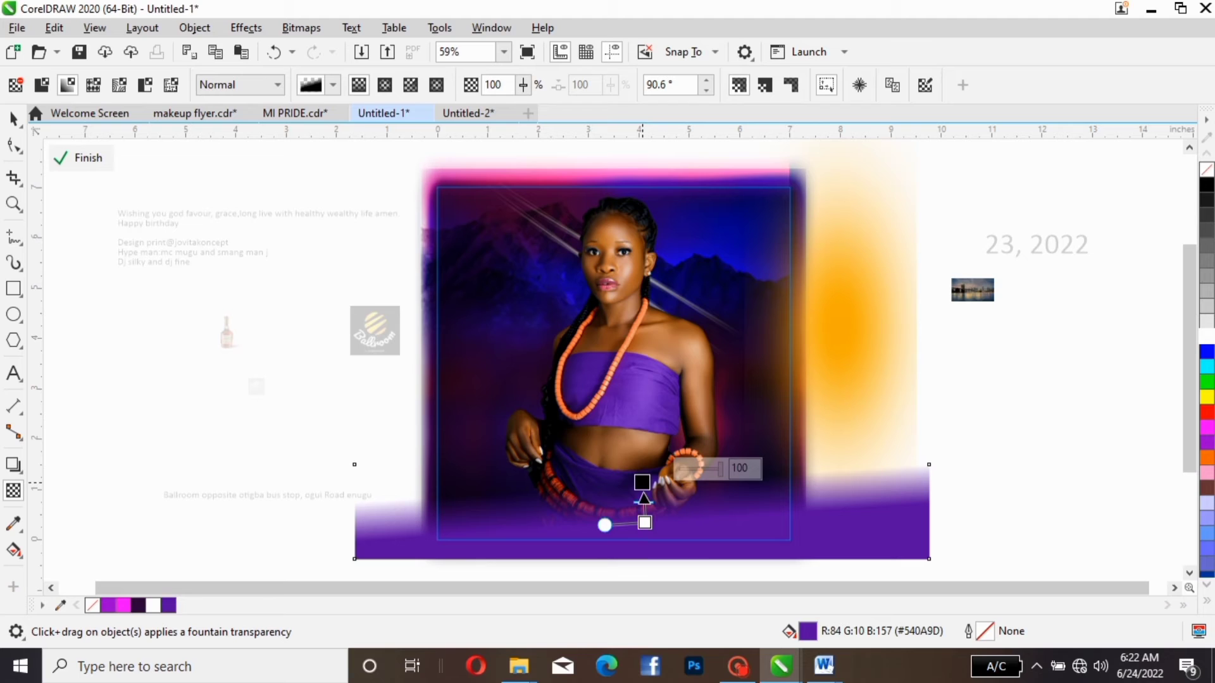
{"action": "left_click_drag", "start_coordinate": [641, 482], "coordinate": [643, 465]}
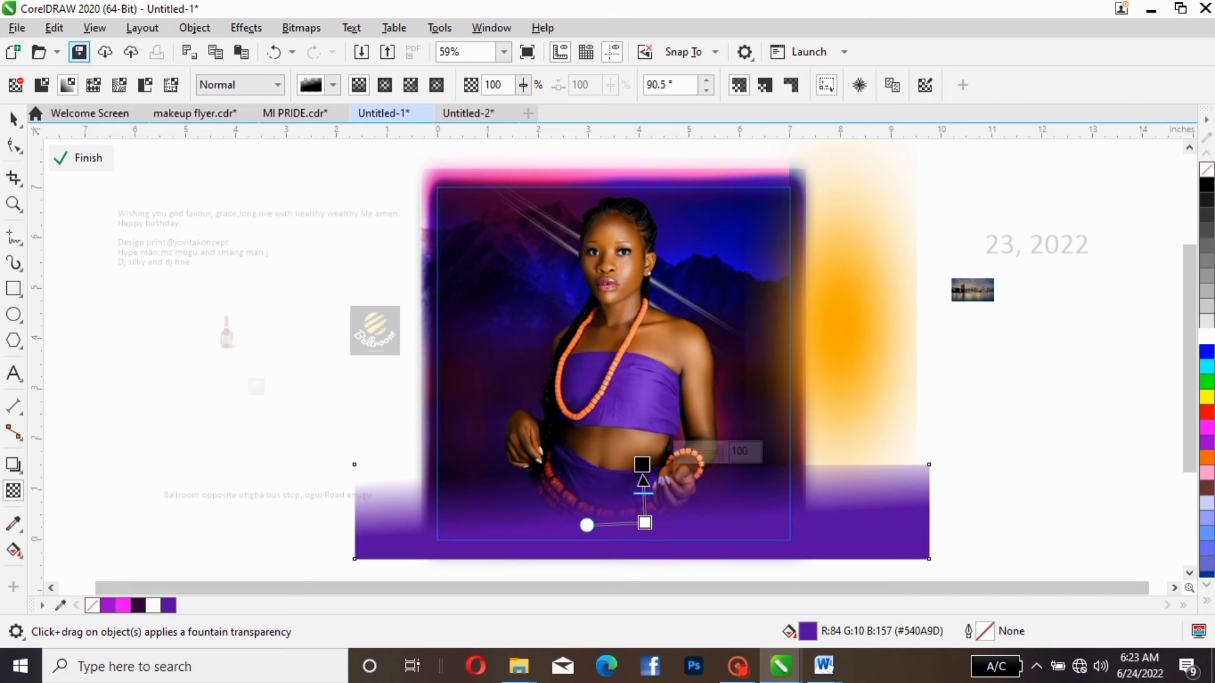
- Return the opaque start of the purple rectangle's fade to the rectangle's centre, with the transparency angle at 90°
{"action": "left_click", "coordinate": [13, 118]}
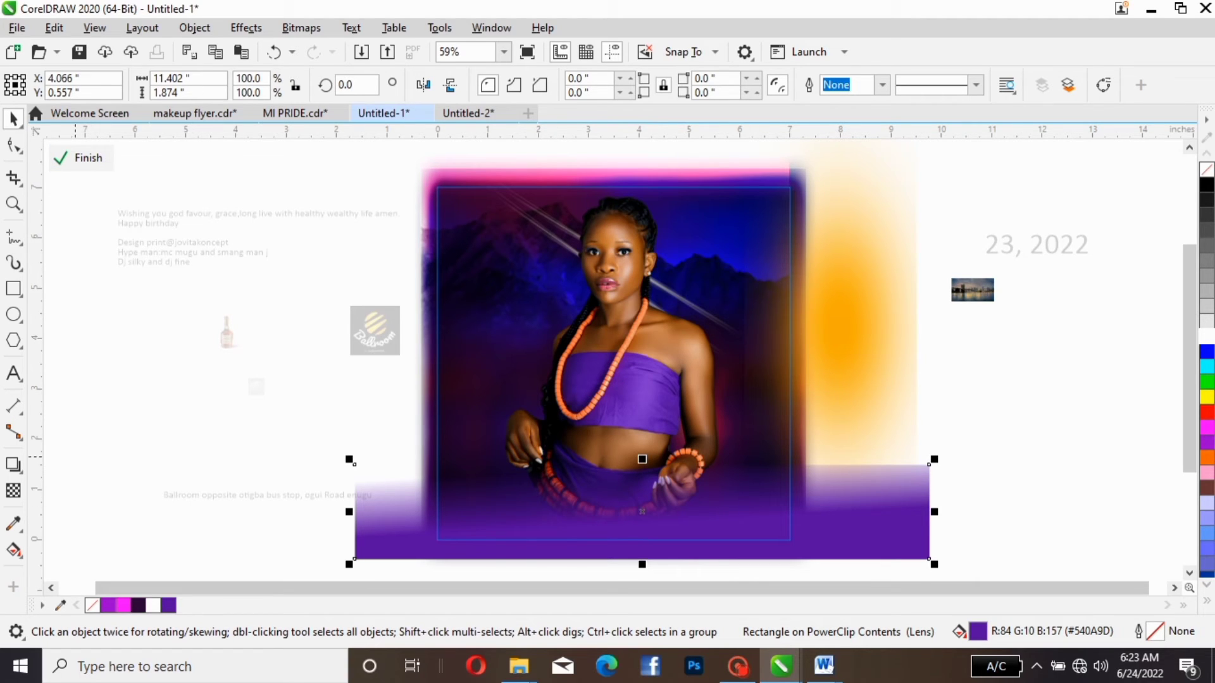
{"action": "left_click", "coordinate": [13, 491]}
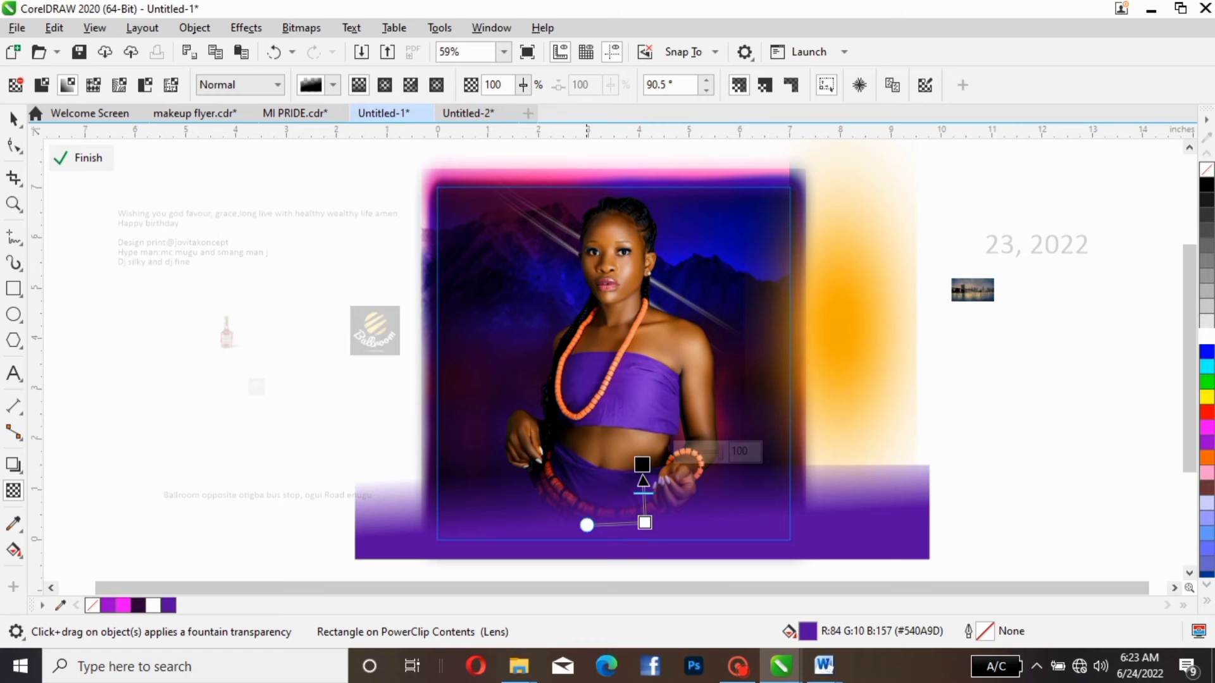
{"action": "left_click_drag", "start_coordinate": [641, 464], "coordinate": [641, 465]}
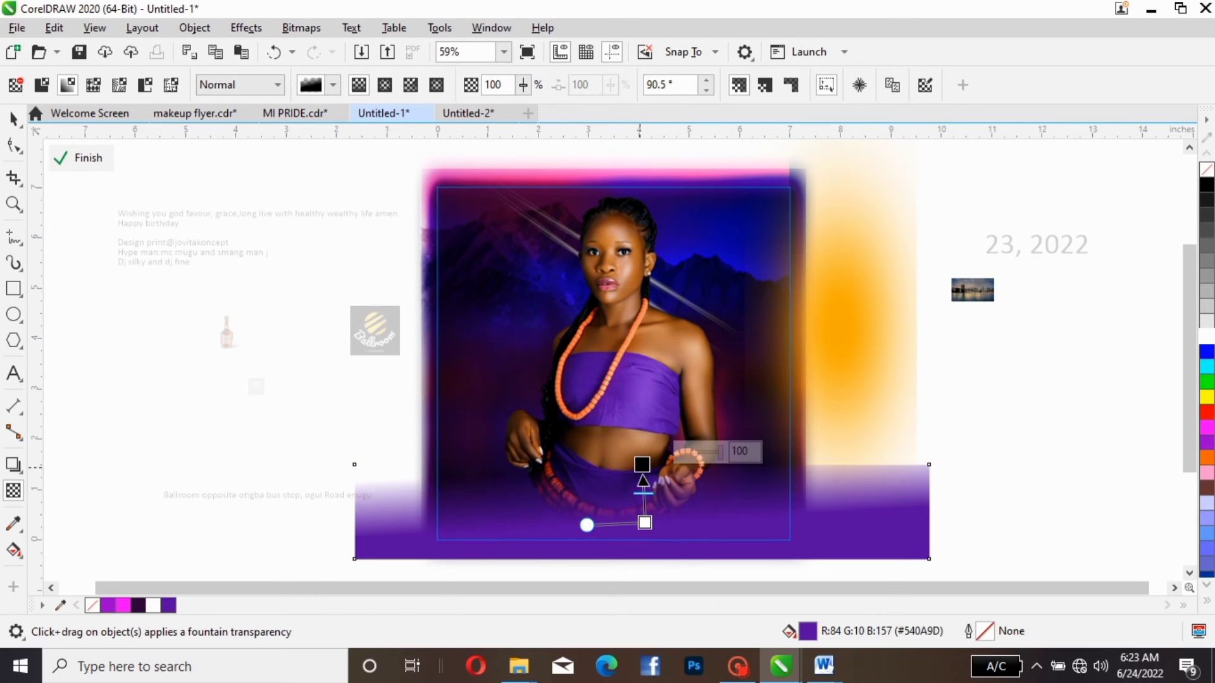
{"action": "left_click_drag", "start_coordinate": [644, 522], "coordinate": [640, 512]}
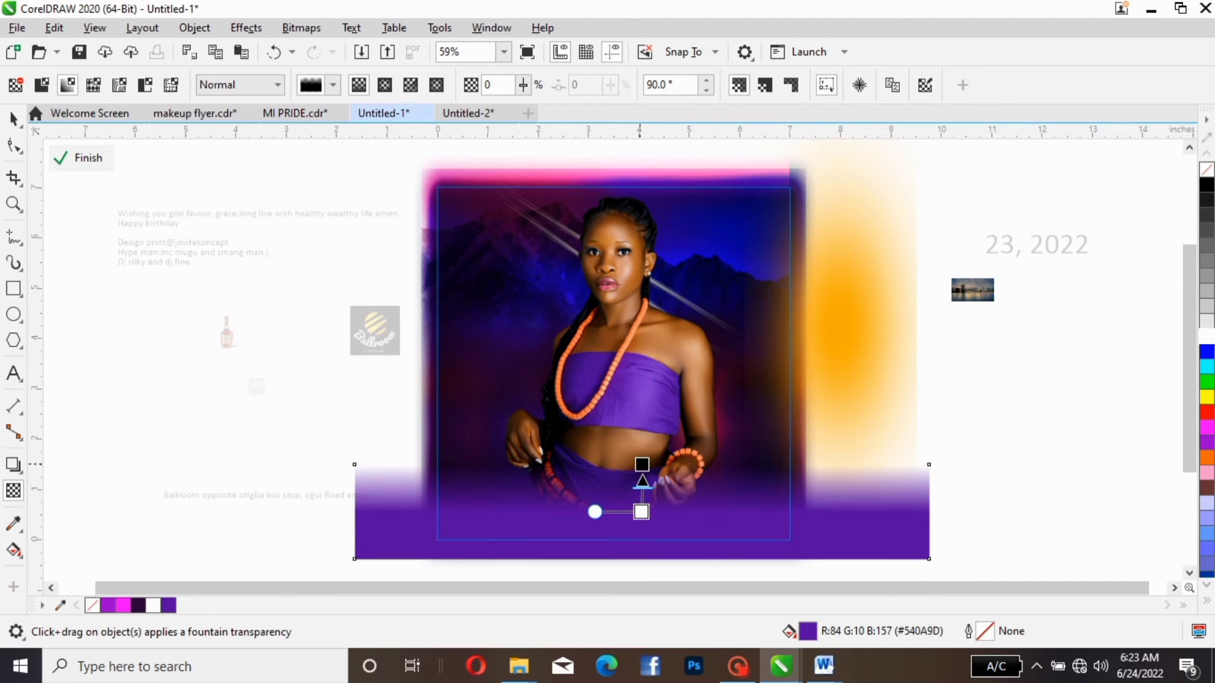
- Stretch the purple rectangle's fade from its lower edge to slightly below its upper edge at about 89.9° and finish editing the PowerClip contents
{"action": "left_click_drag", "start_coordinate": [642, 464], "coordinate": [639, 451]}
{"action": "left_click_drag", "start_coordinate": [641, 511], "coordinate": [641, 559]}
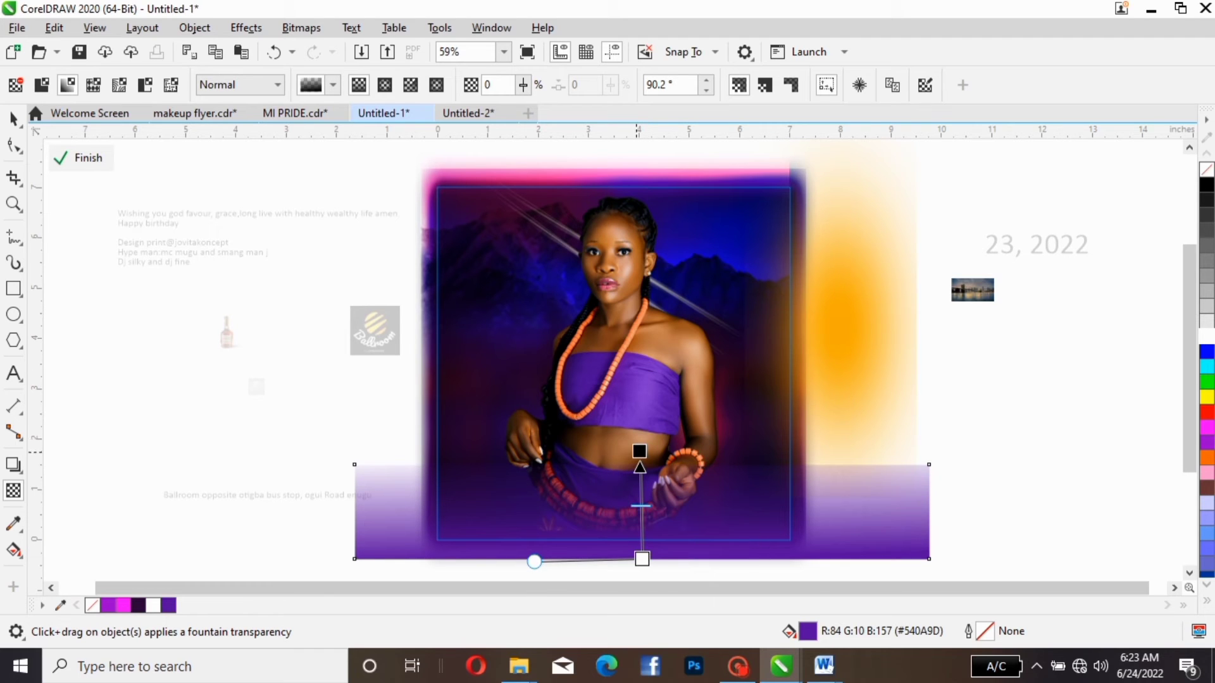
{"action": "left_click_drag", "start_coordinate": [639, 450], "coordinate": [641, 481]}
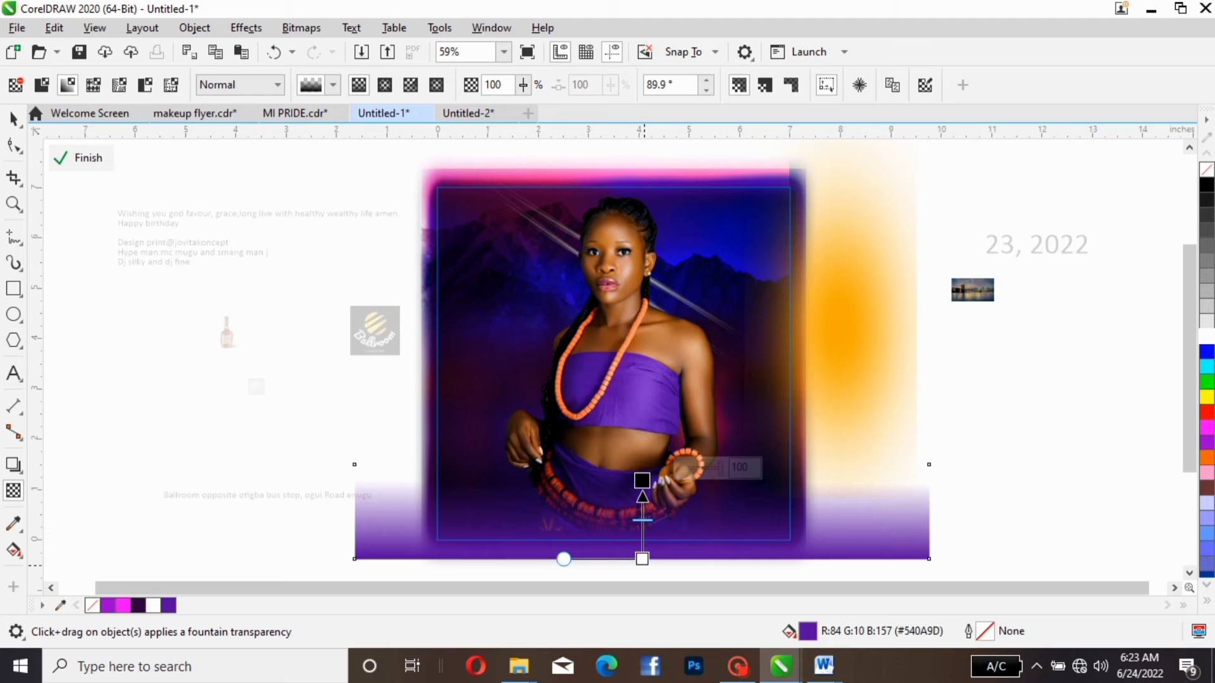
{"action": "left_click", "coordinate": [14, 119]}
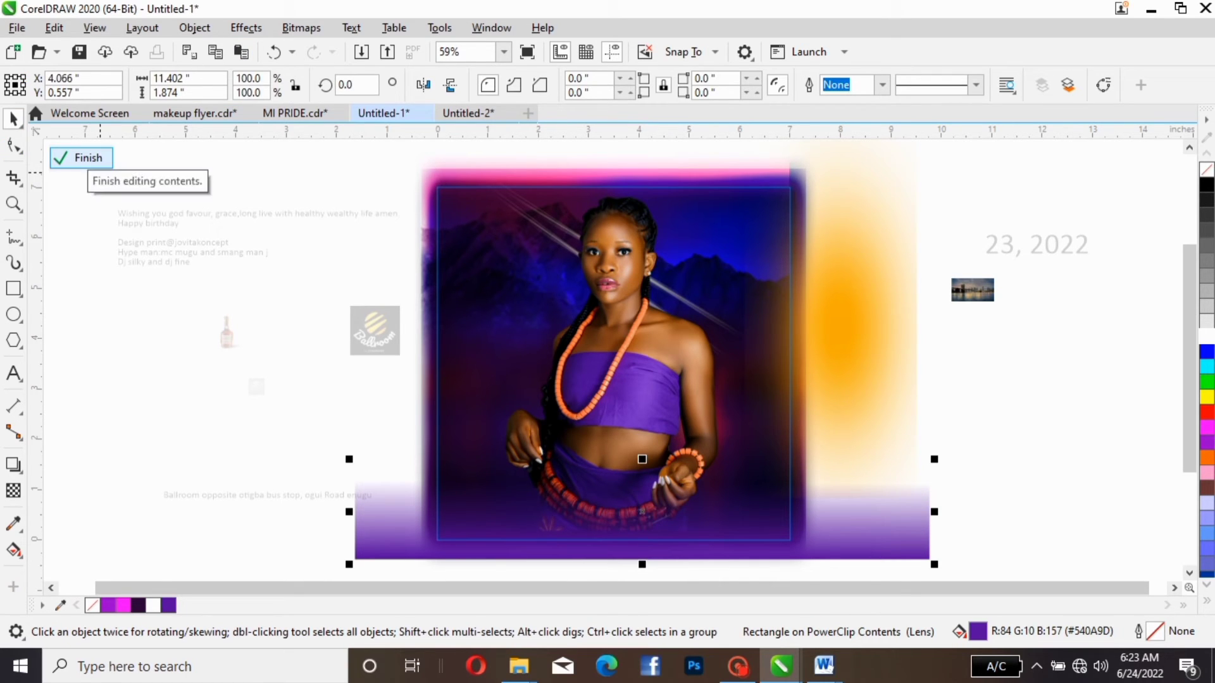
{"action": "left_click", "coordinate": [81, 158]}
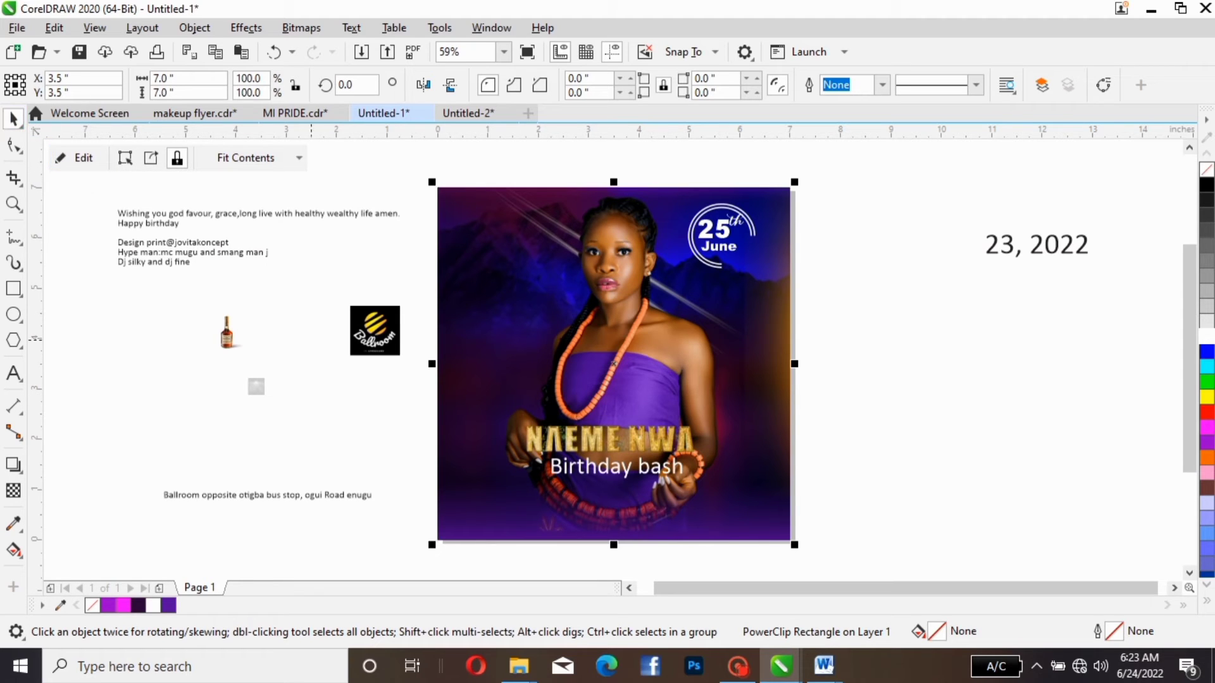
{"action": "left_click", "coordinate": [75, 157]}
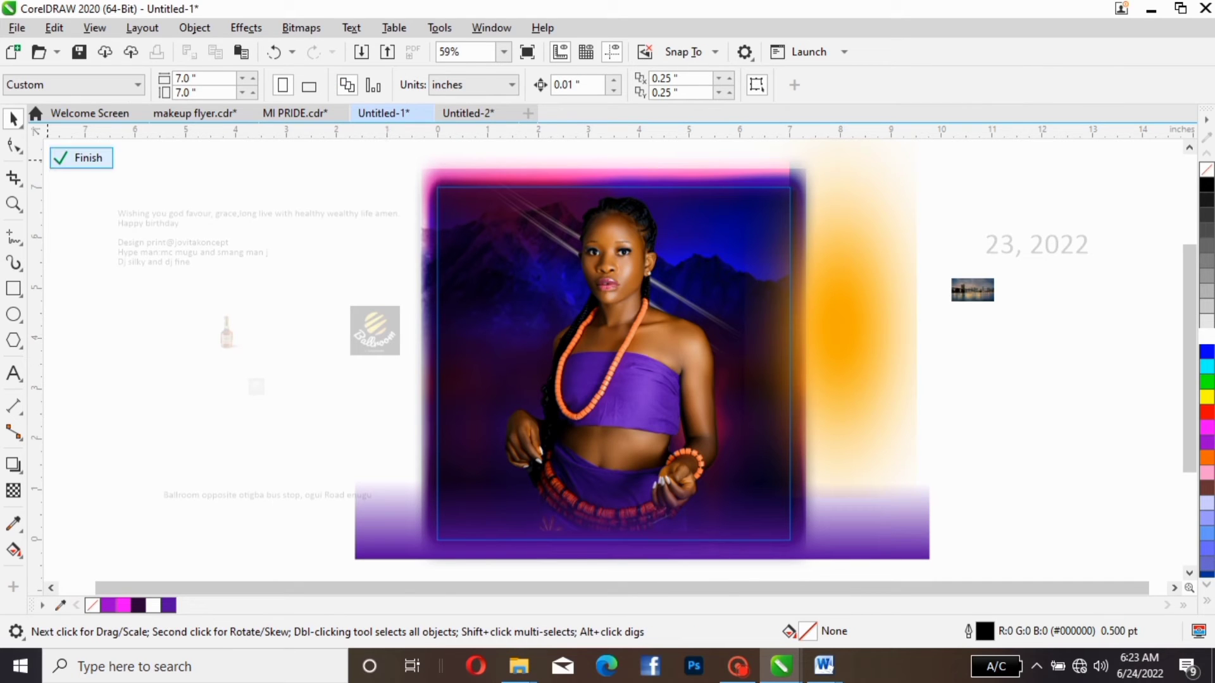
{"action": "left_click", "coordinate": [81, 158]}
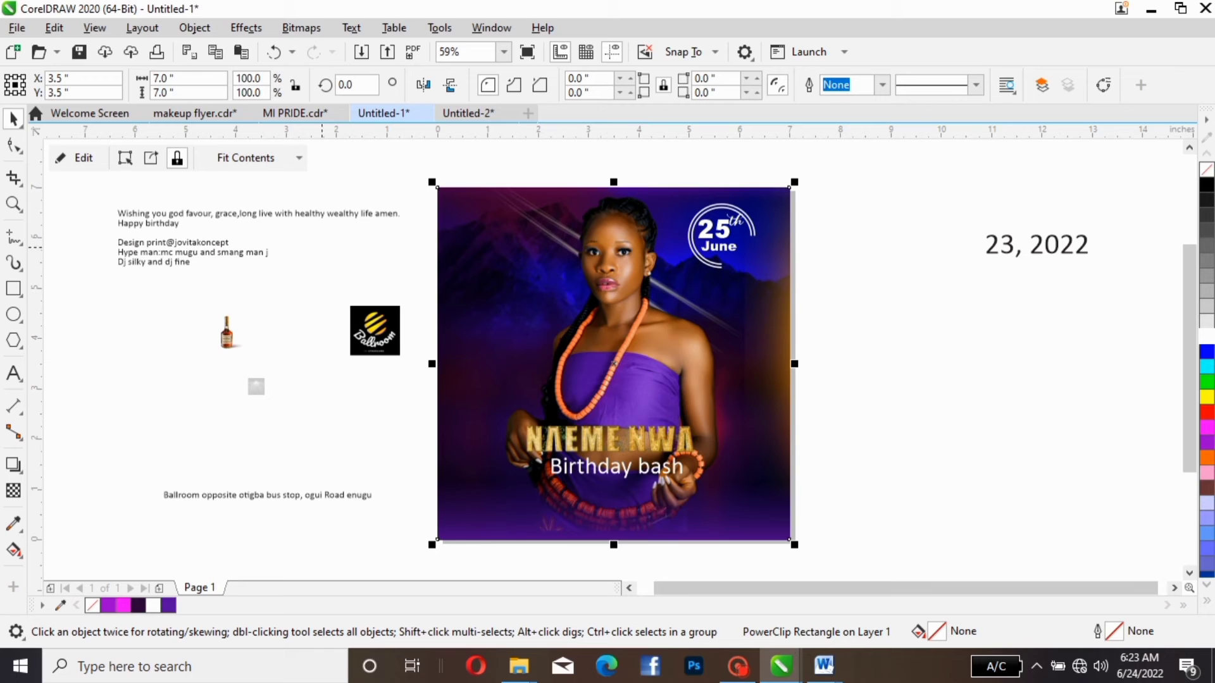
- Place the venue text near the flyer's lower edge, colour it white and enlarge it to about 19.5 pt
{"action": "left_click", "coordinate": [259, 497]}
{"action": "left_click_drag", "start_coordinate": [259, 497], "coordinate": [606, 511]}
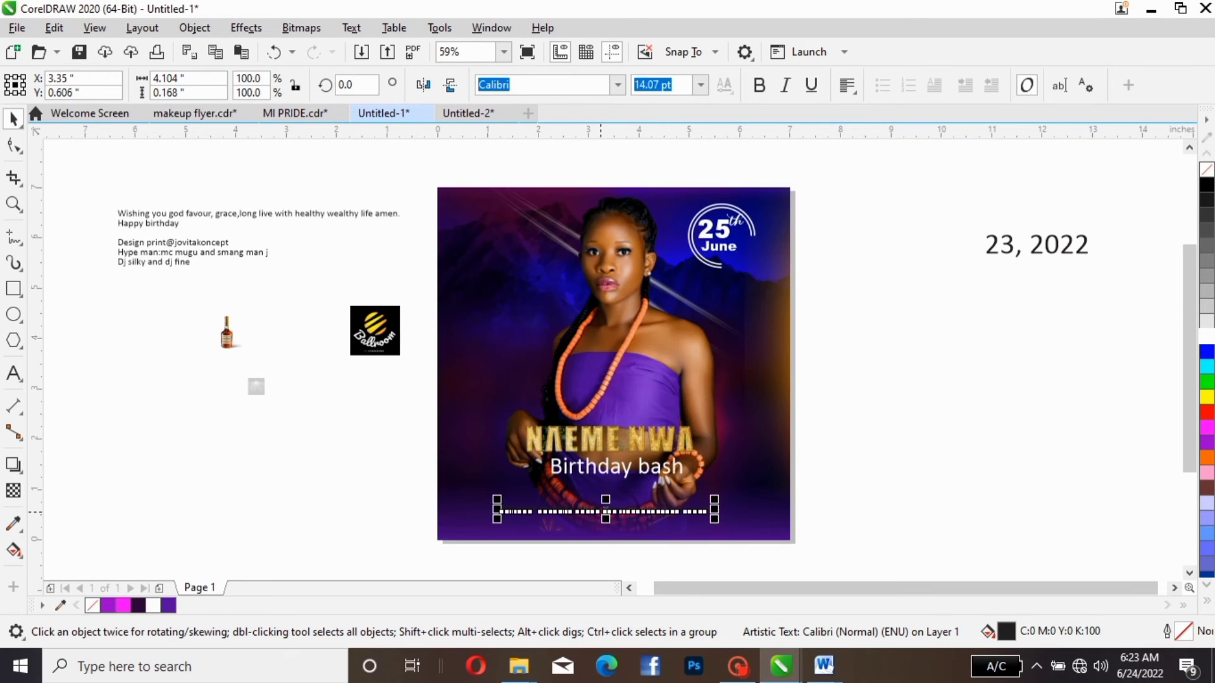
{"action": "left_click", "coordinate": [1206, 336]}
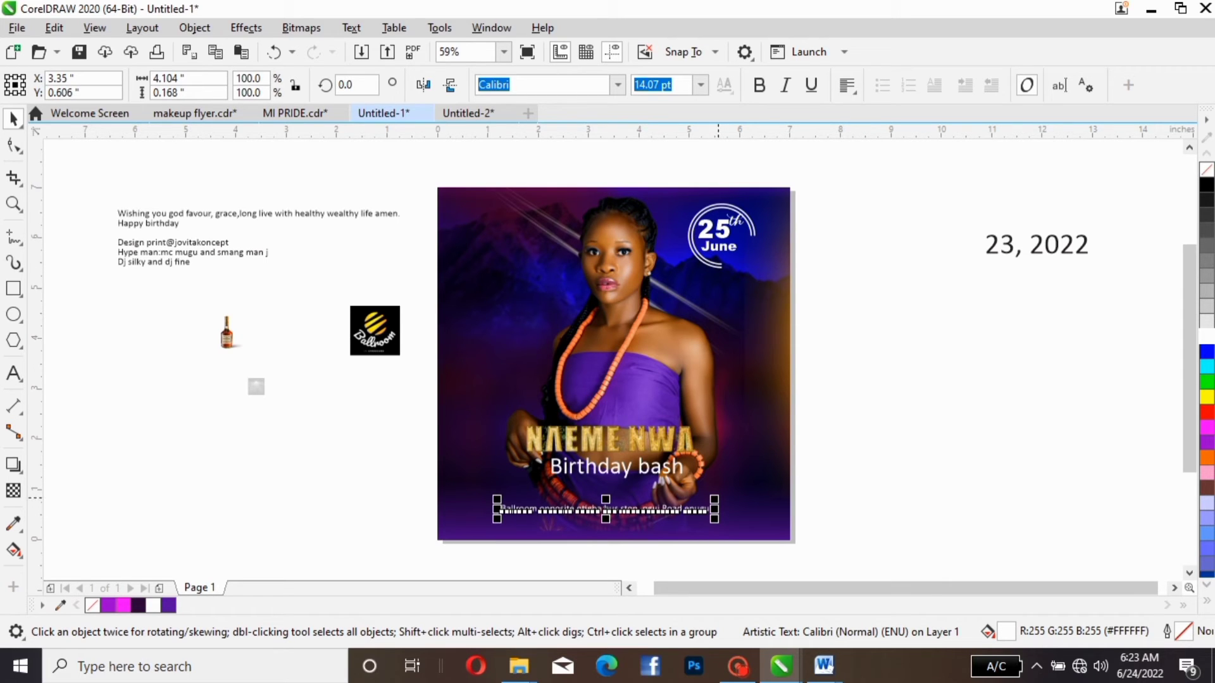
{"action": "key", "text": "Escape"}
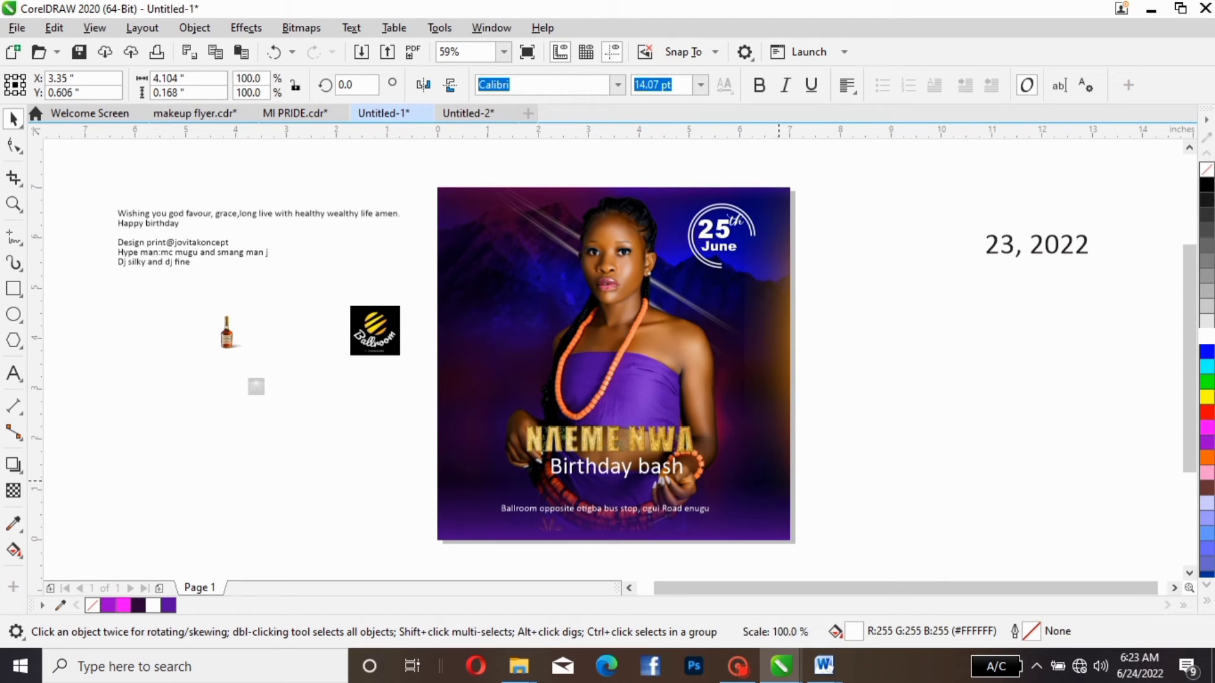
{"action": "left_click_drag", "start_coordinate": [714, 499], "coordinate": [768, 510]}
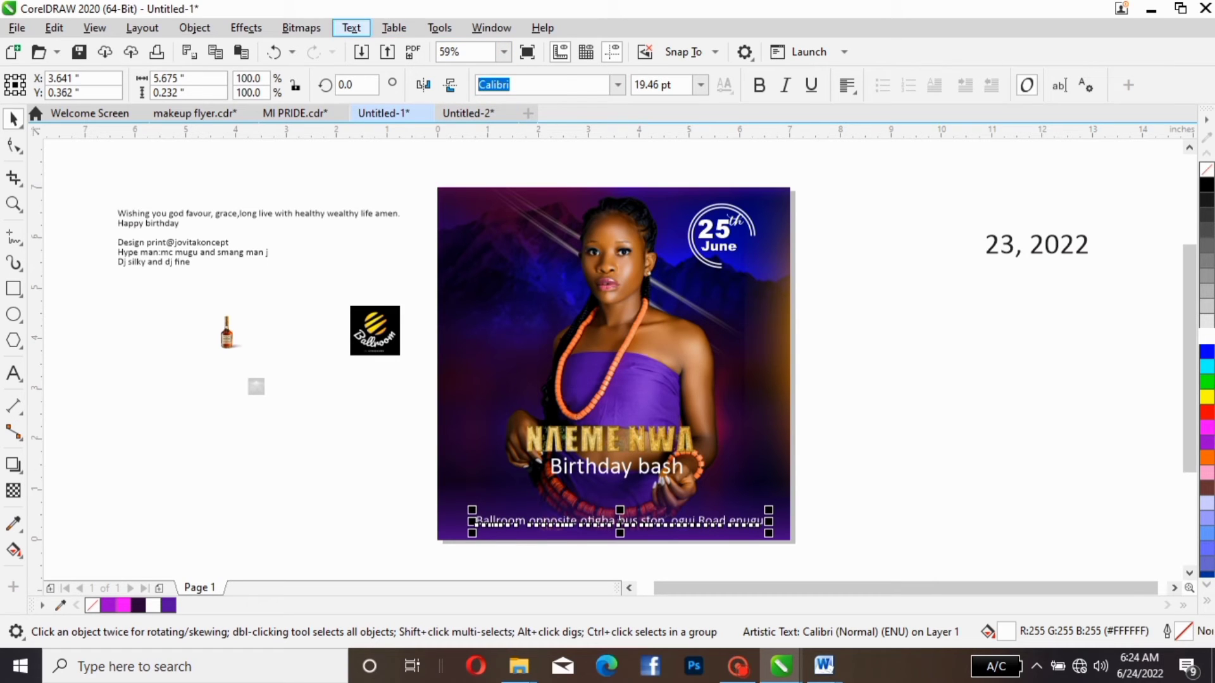
- Change the venue text to UPPERCASE, scale it down to about 5.96 inches wide and fit it within the flyer's lower edge
{"action": "left_click", "coordinate": [351, 28]}
{"action": "left_click", "coordinate": [395, 402]}
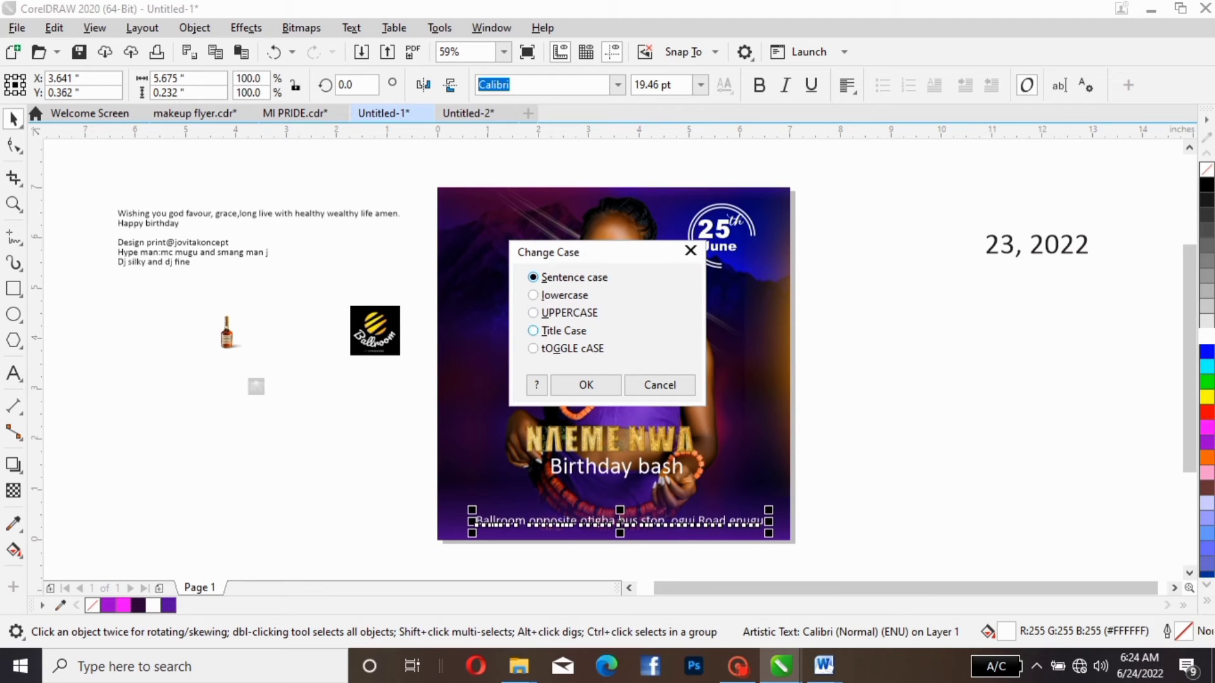
{"action": "left_click", "coordinate": [552, 313]}
{"action": "left_click", "coordinate": [585, 385]}
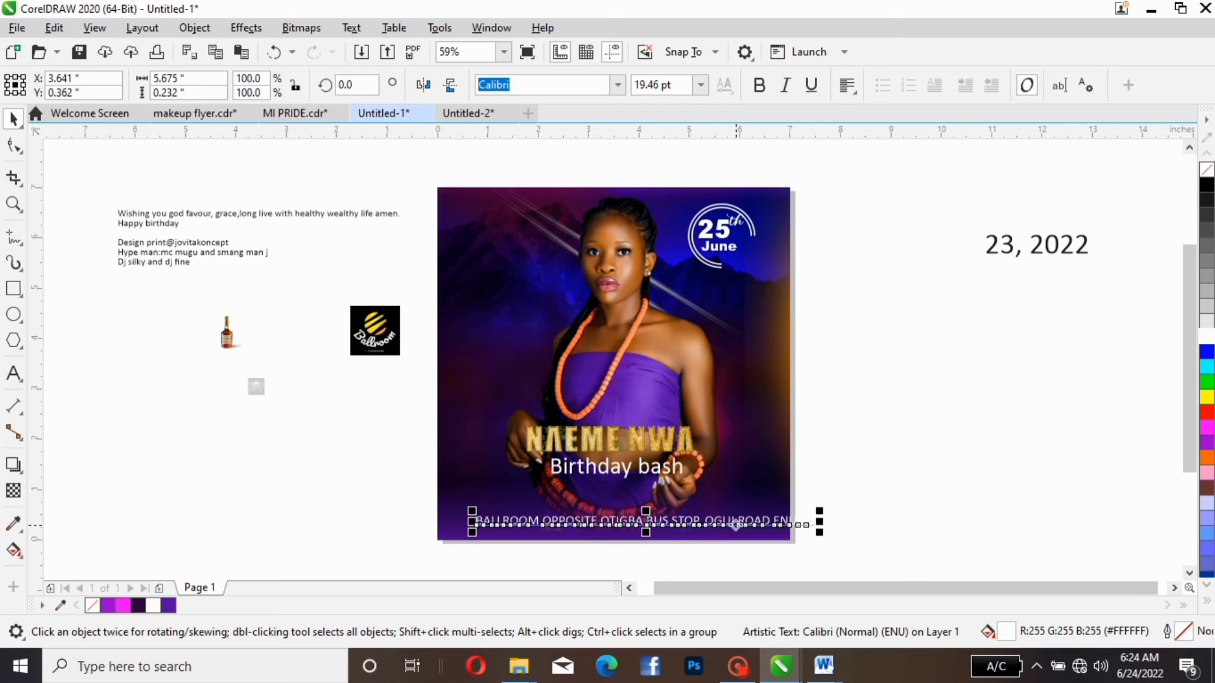
{"action": "left_click_drag", "start_coordinate": [819, 521], "coordinate": [783, 521]}
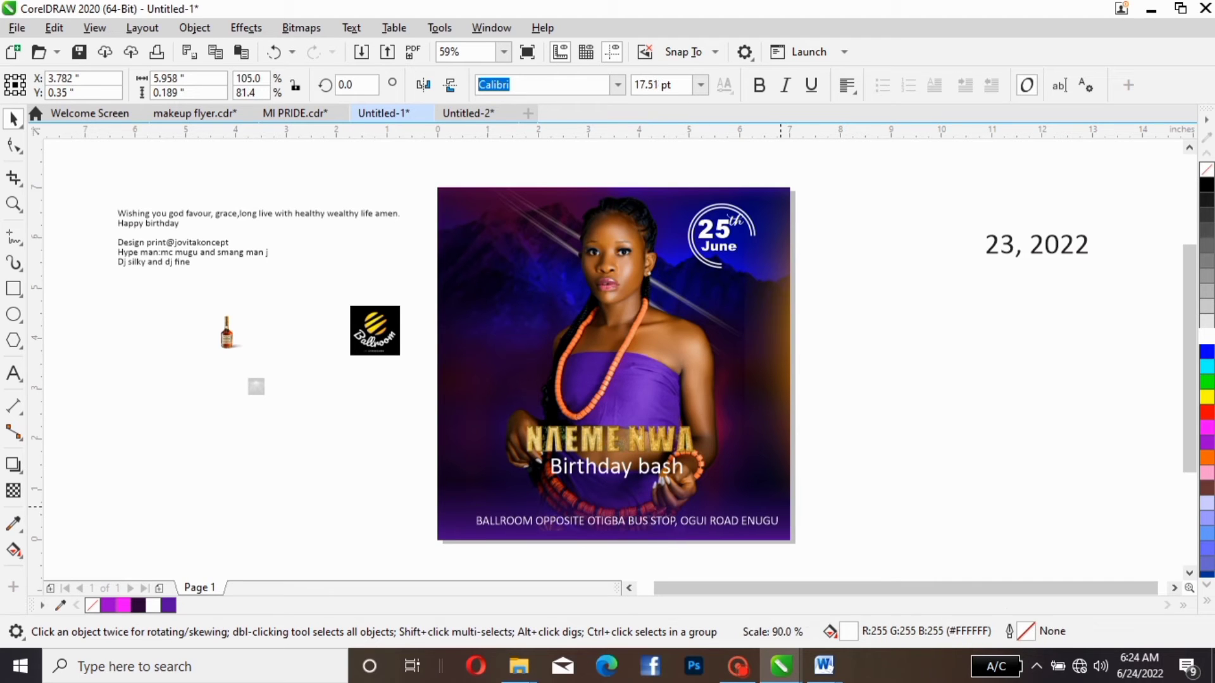
{"action": "left_click_drag", "start_coordinate": [663, 515], "coordinate": [653, 526]}
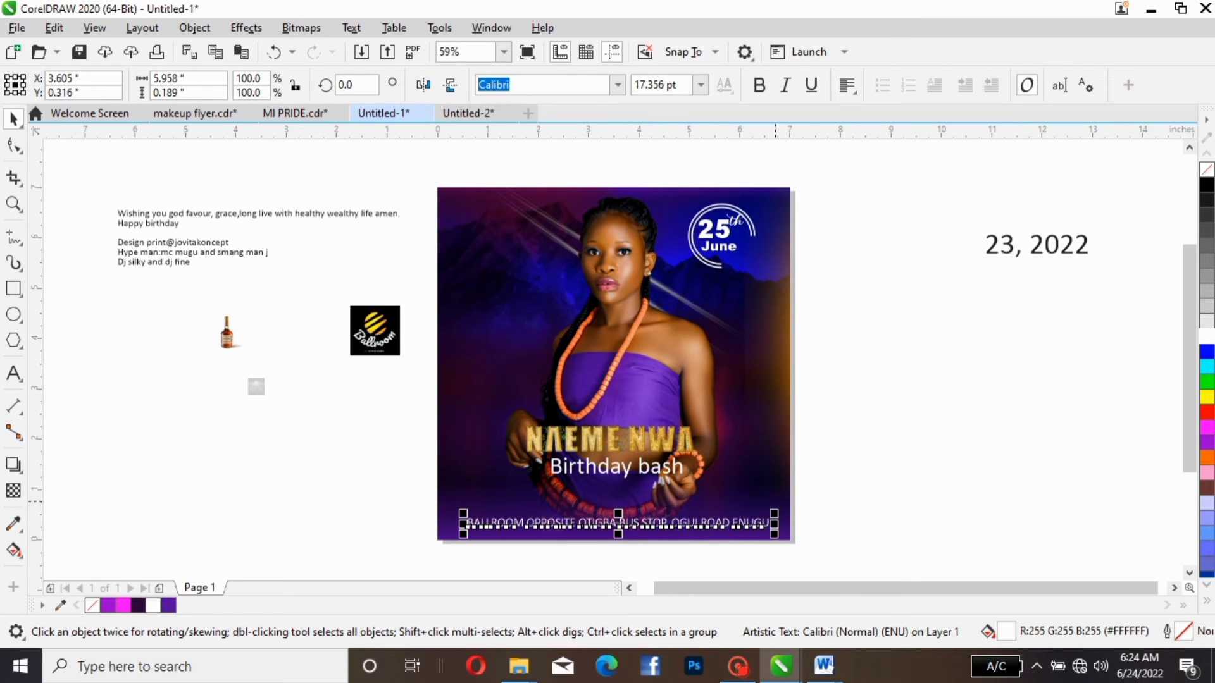
{"action": "left_click", "coordinate": [760, 482]}
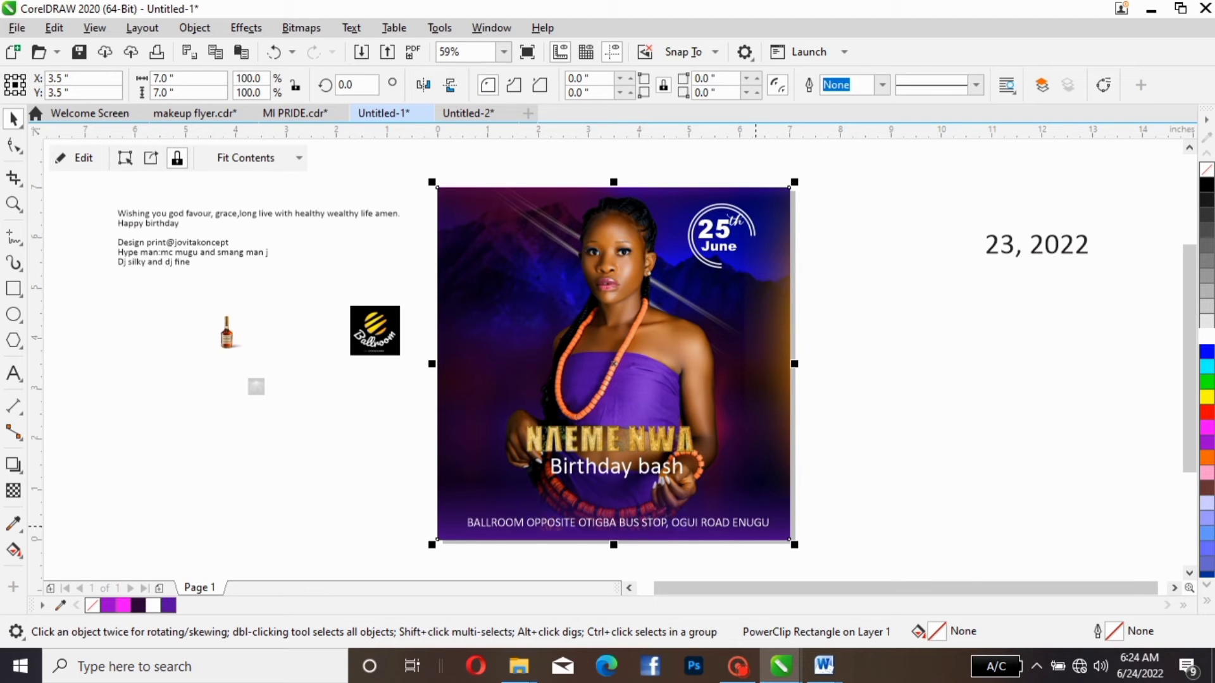
- Try the Cannu font on the venue text
{"action": "left_click", "coordinate": [755, 524]}
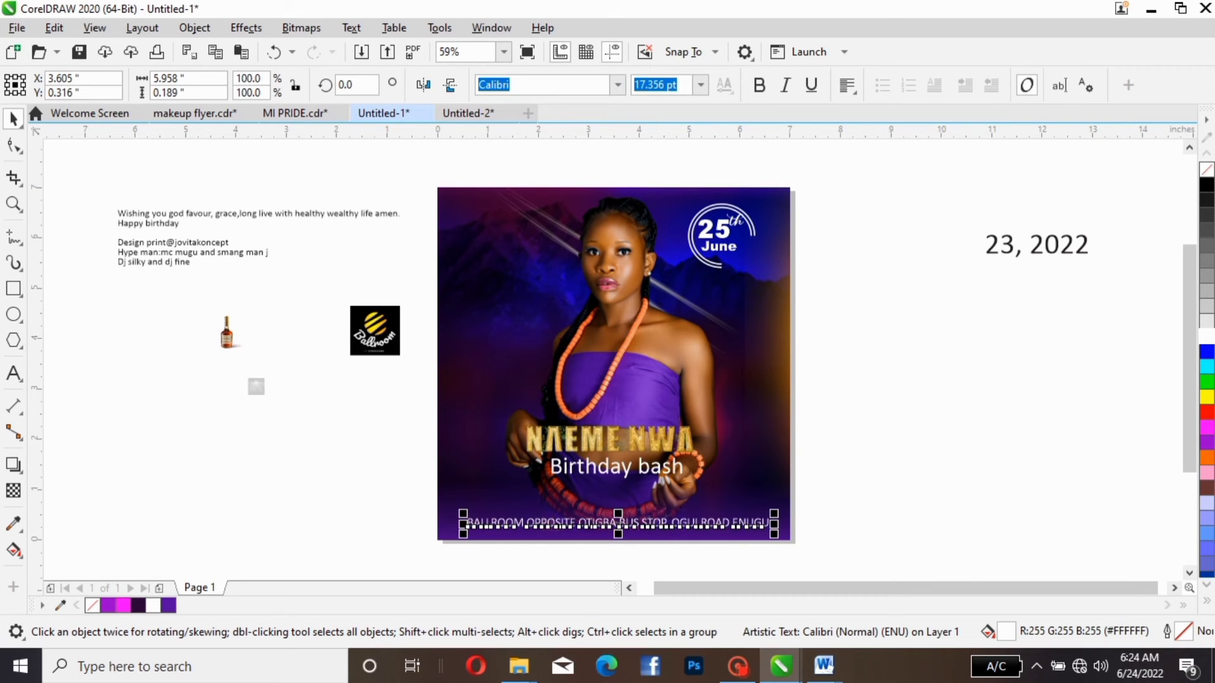
{"action": "left_click", "coordinate": [618, 84]}
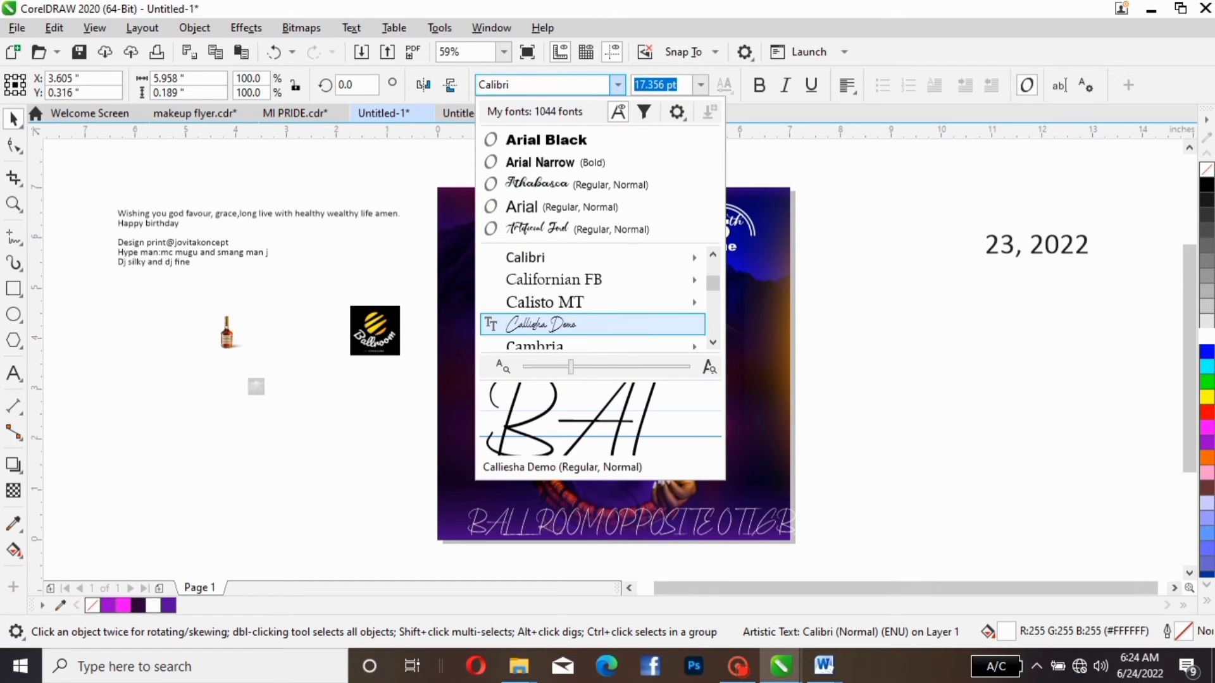
{"action": "scroll", "coordinate": [592, 302], "scroll_direction": "down", "scroll_amount": 2}
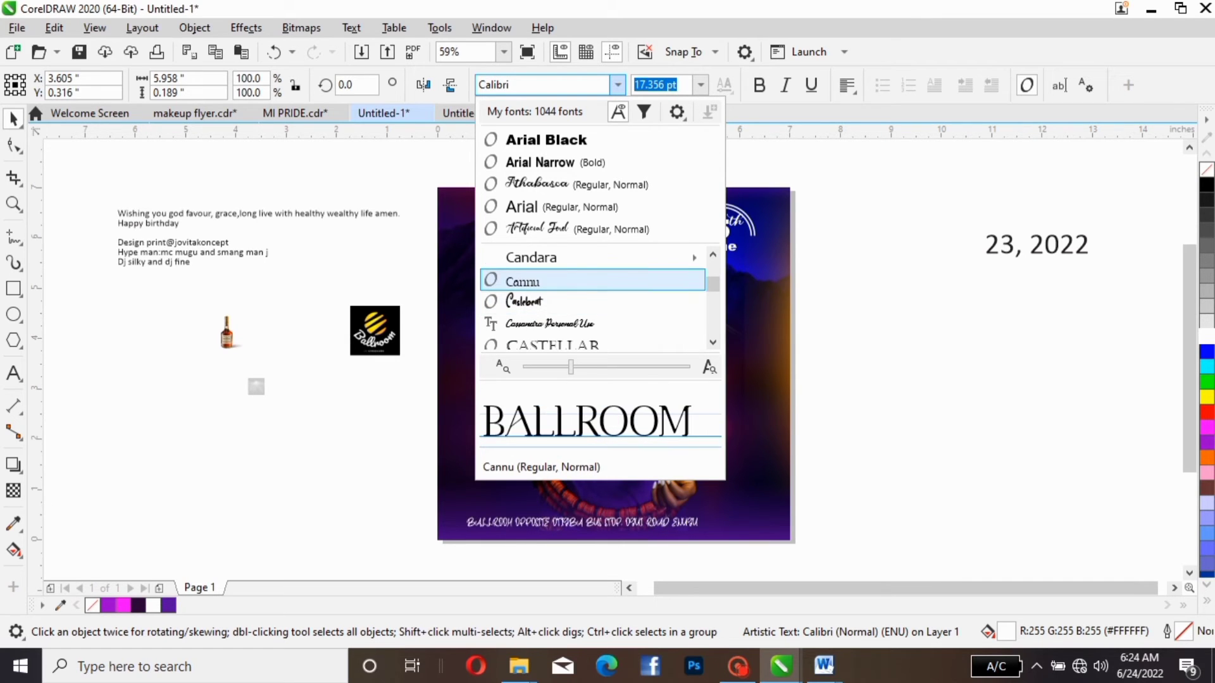
{"action": "left_click", "coordinate": [523, 281]}
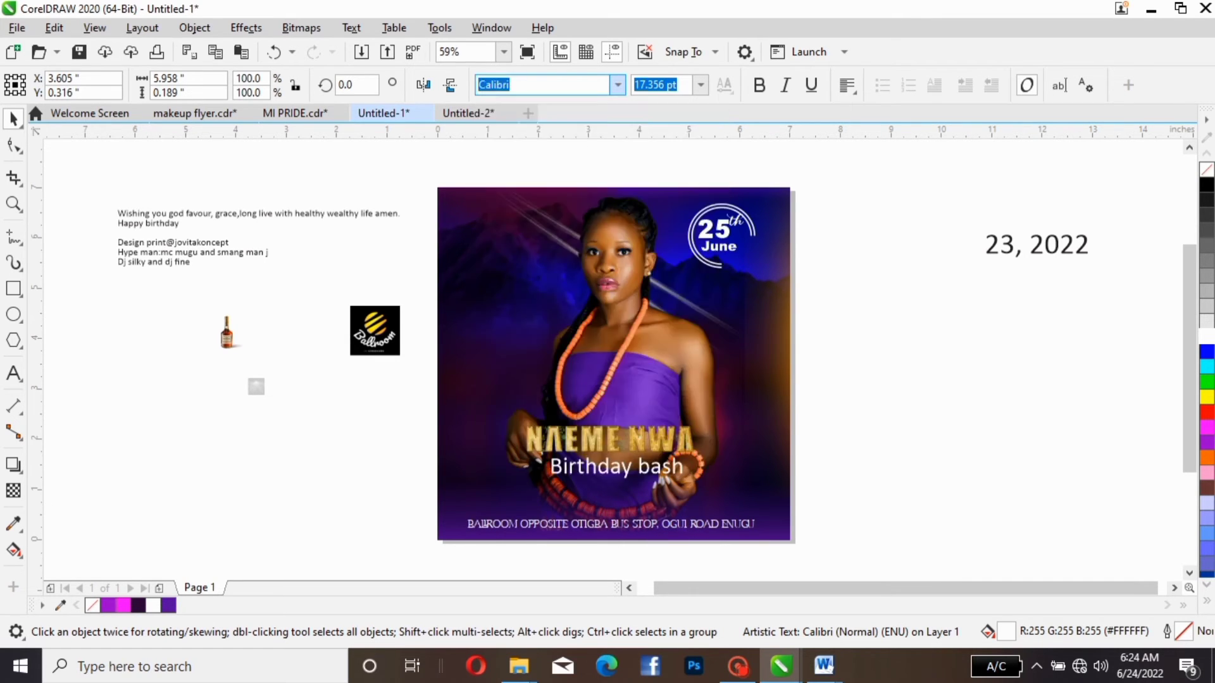
{"action": "left_click", "coordinate": [664, 569]}
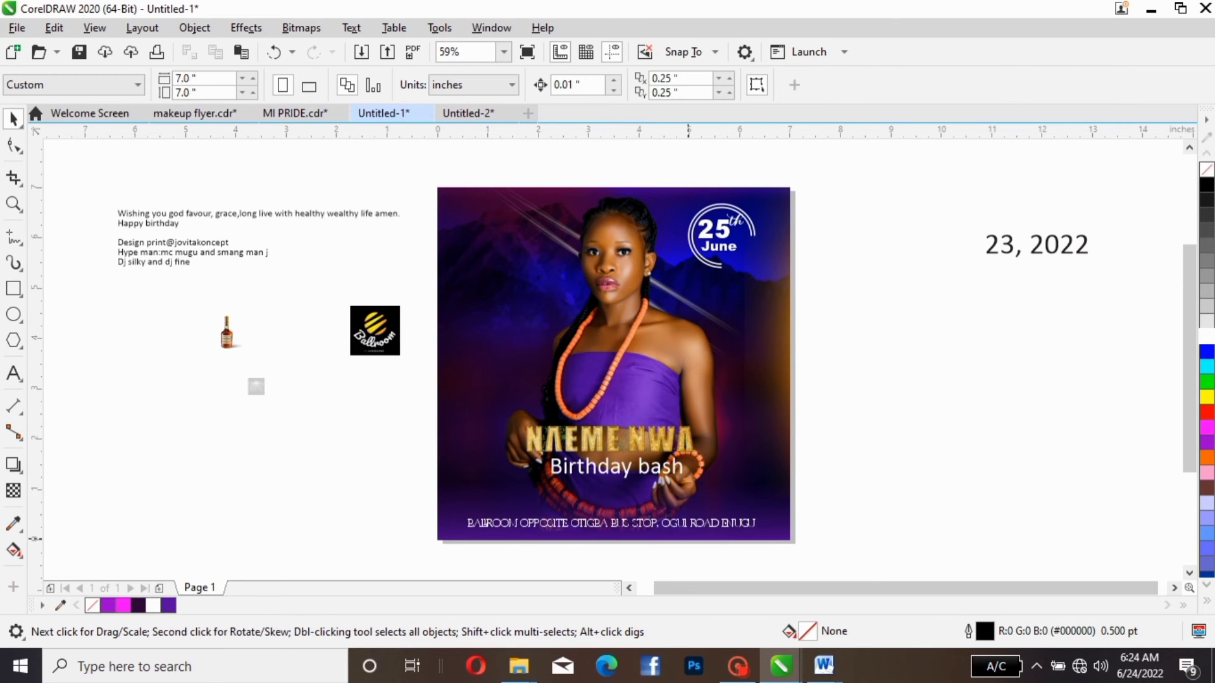
- Set the venue text in Arial Black and scale it down to about 12 pt, about 5.6 inches wide
{"action": "left_click", "coordinate": [706, 518]}
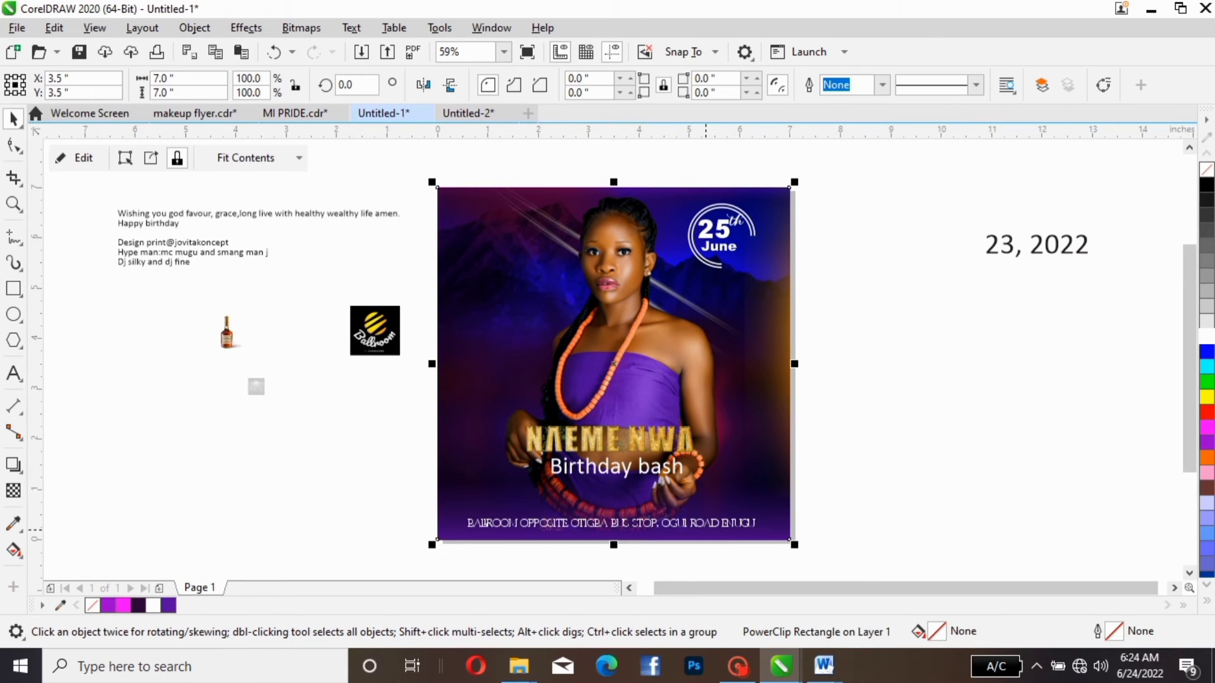
{"action": "left_click", "coordinate": [706, 526]}
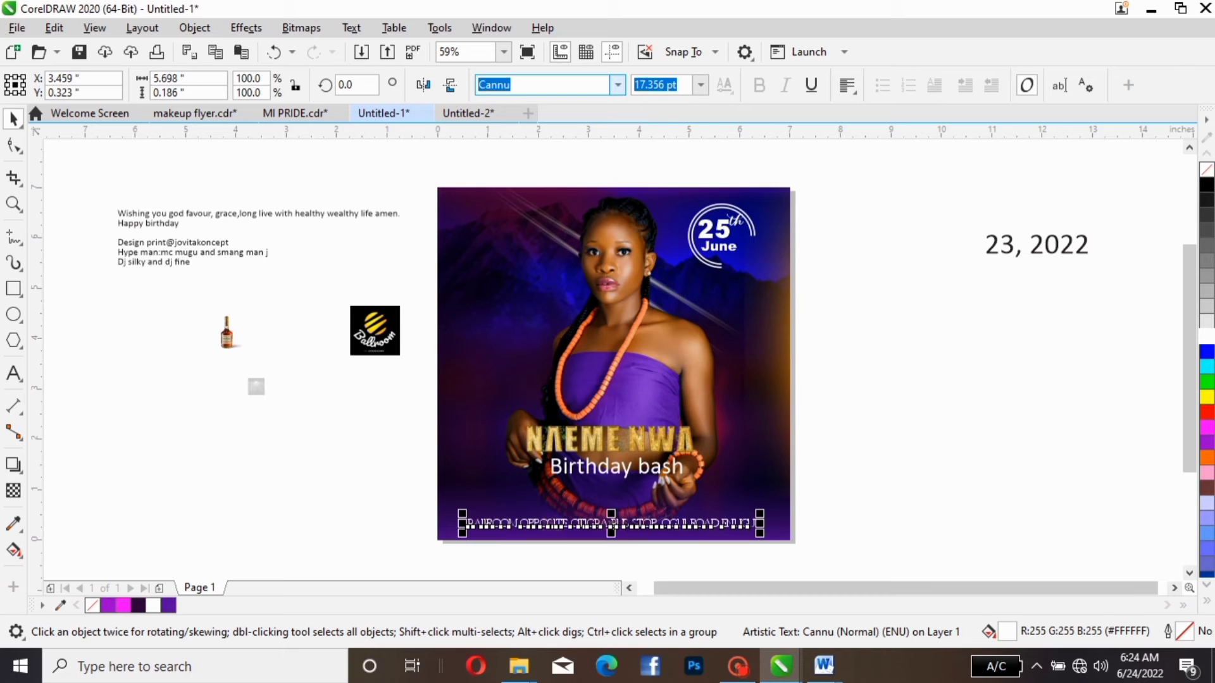
{"action": "left_click", "coordinate": [617, 84]}
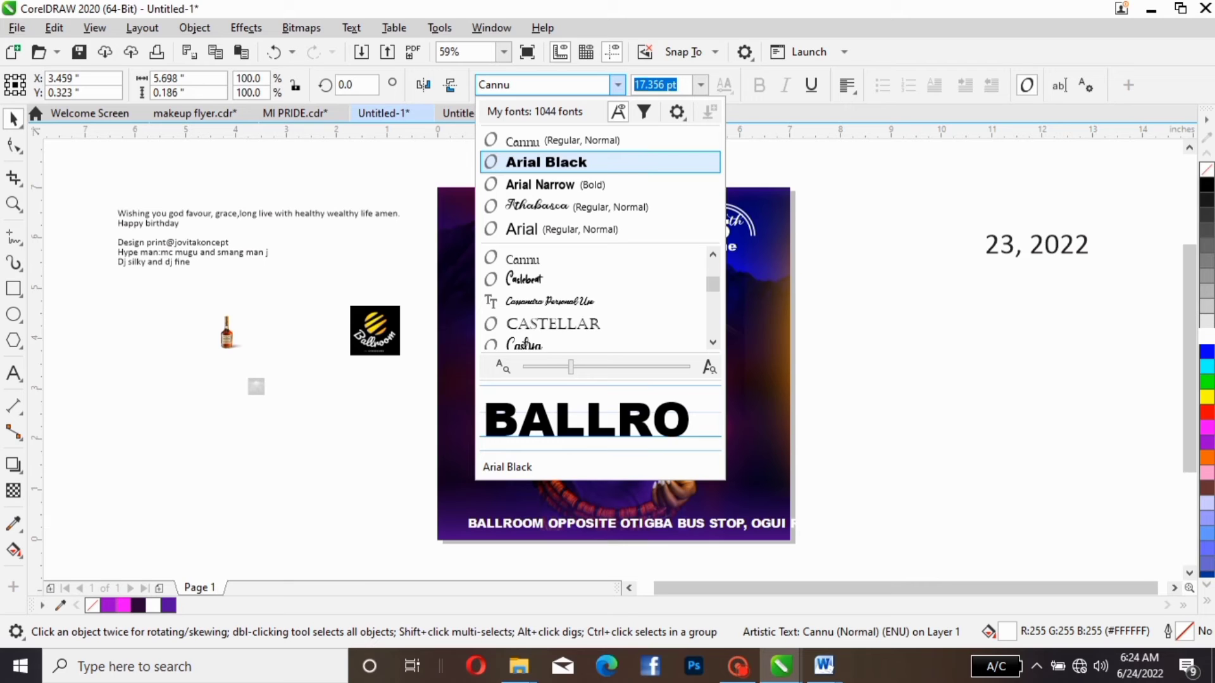
{"action": "left_click", "coordinate": [547, 163]}
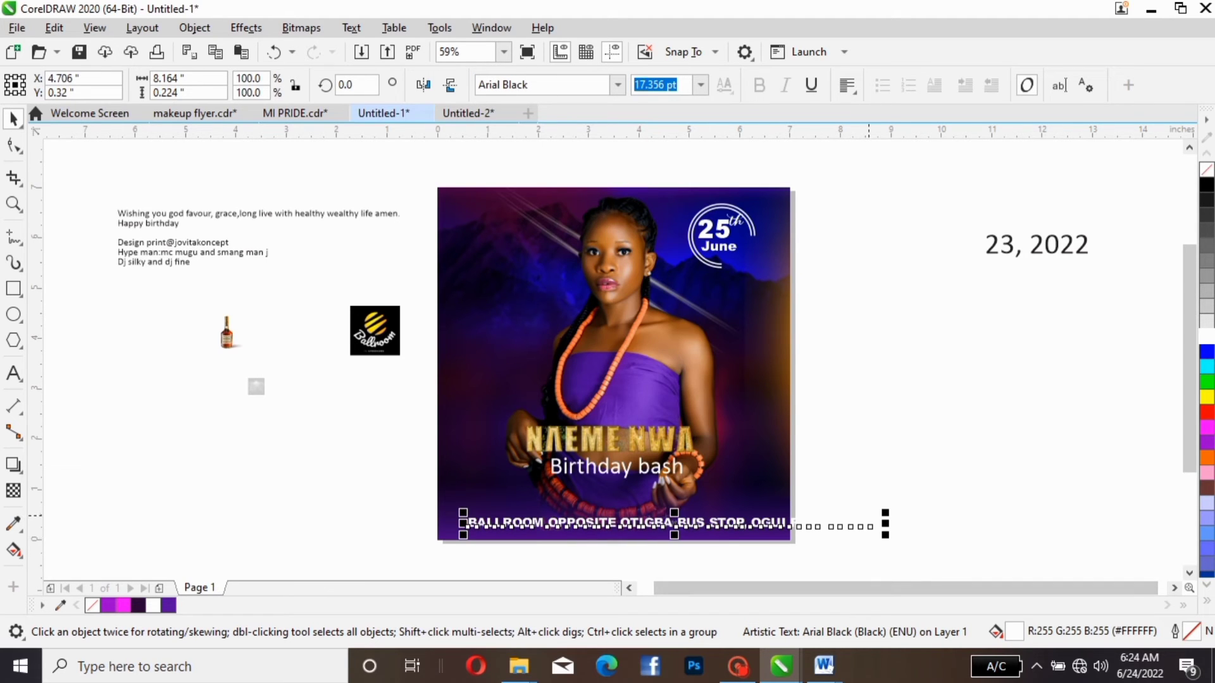
{"action": "left_click_drag", "start_coordinate": [885, 513], "coordinate": [752, 519]}
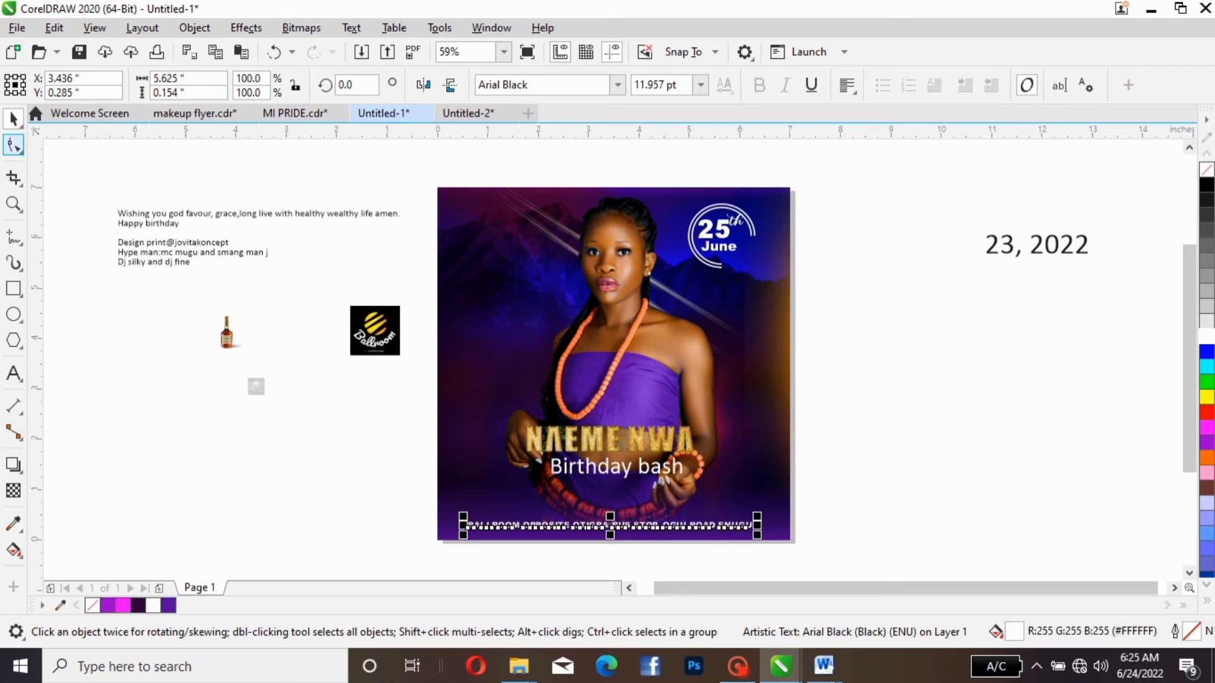
- Widen the venue text's letter spacing to about 6.16 inches overall and shift the line slightly lower, towards the flyer's centre
{"action": "left_click", "coordinate": [14, 145]}
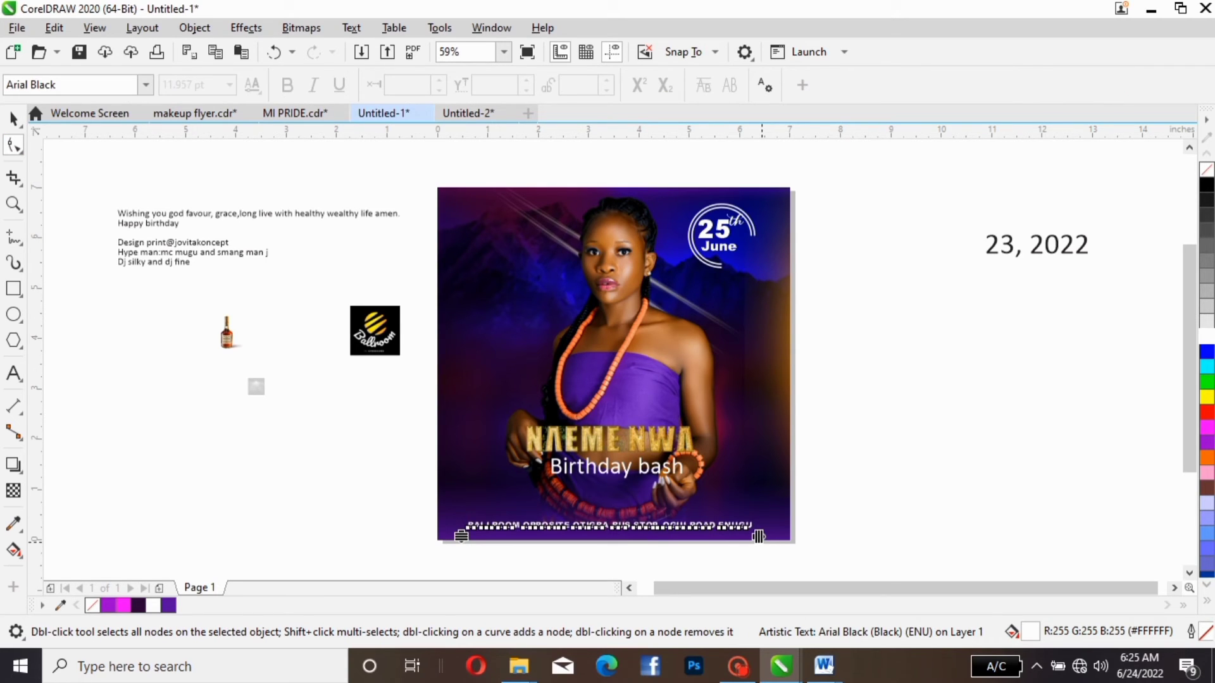
{"action": "left_click_drag", "start_coordinate": [758, 537], "coordinate": [784, 536]}
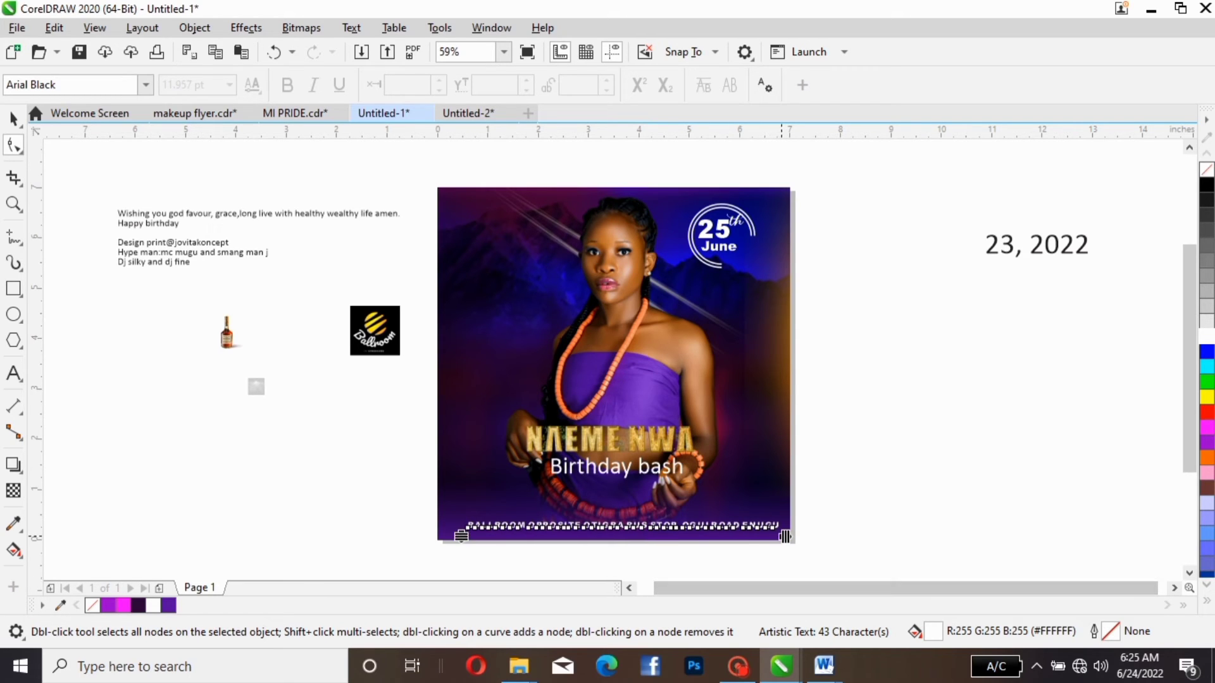
{"action": "key", "text": "space"}
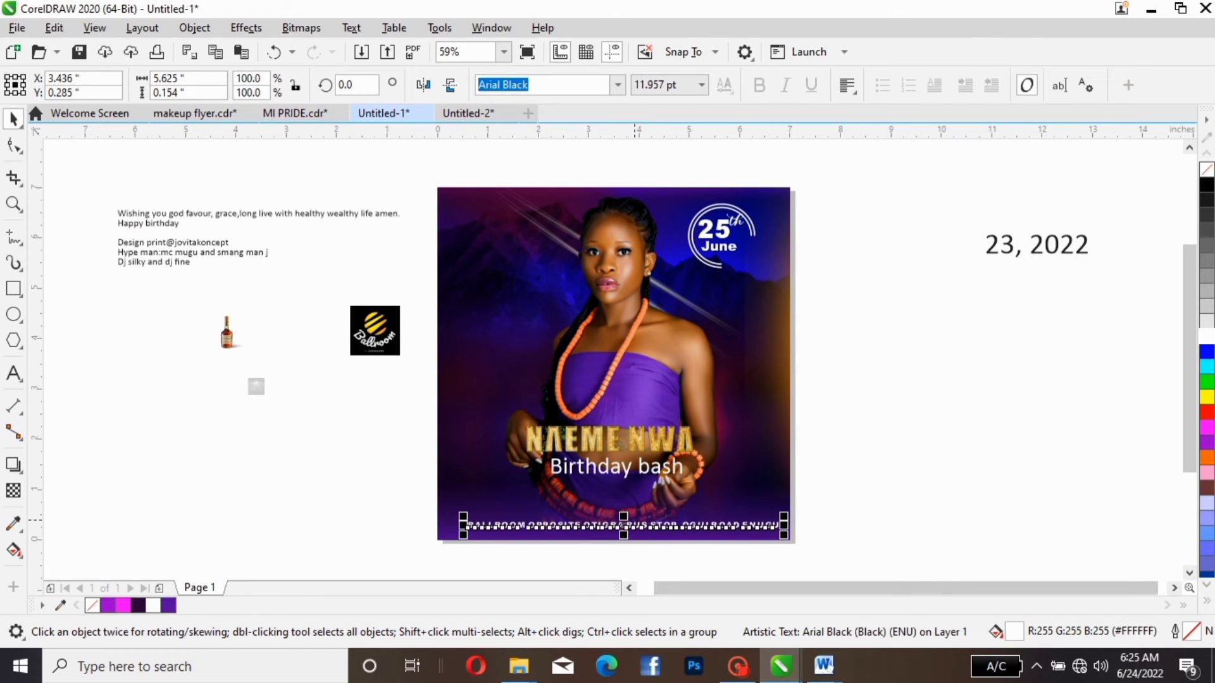
{"action": "left_click_drag", "start_coordinate": [636, 527], "coordinate": [626, 532]}
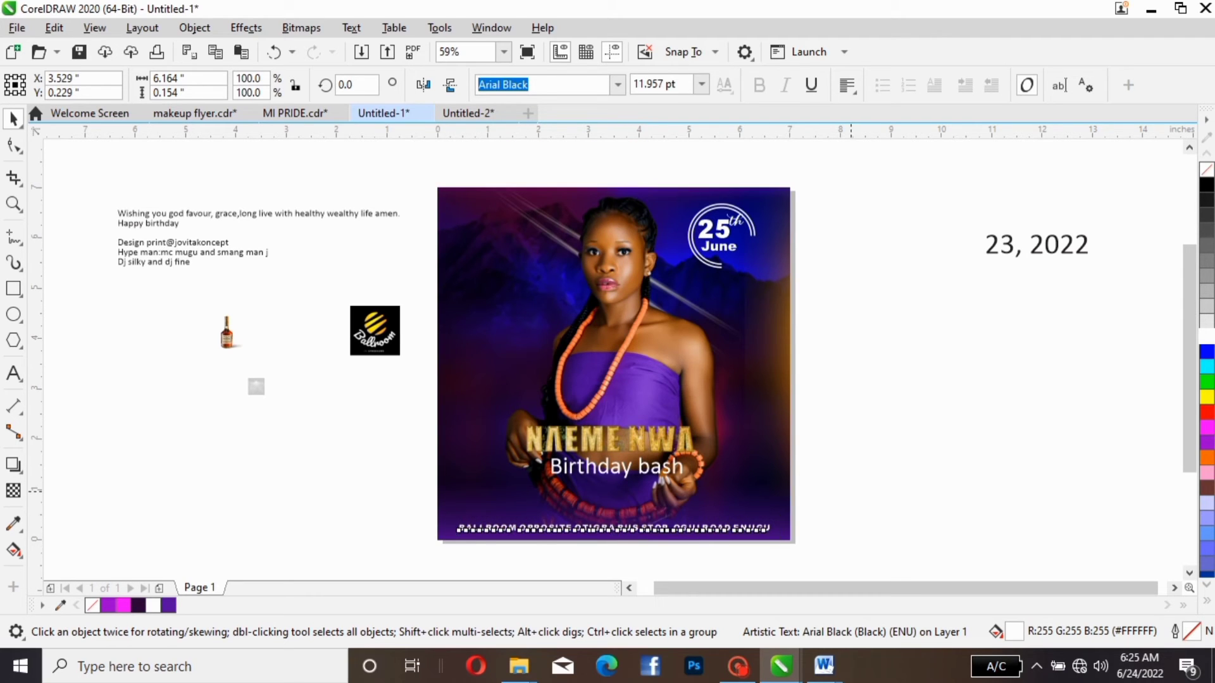
{"action": "key", "text": "Escape"}
- Spread the venue text's letters further to about 6.76 inches and centre the line across the flyer's lower edge
{"action": "left_click", "coordinate": [692, 529]}
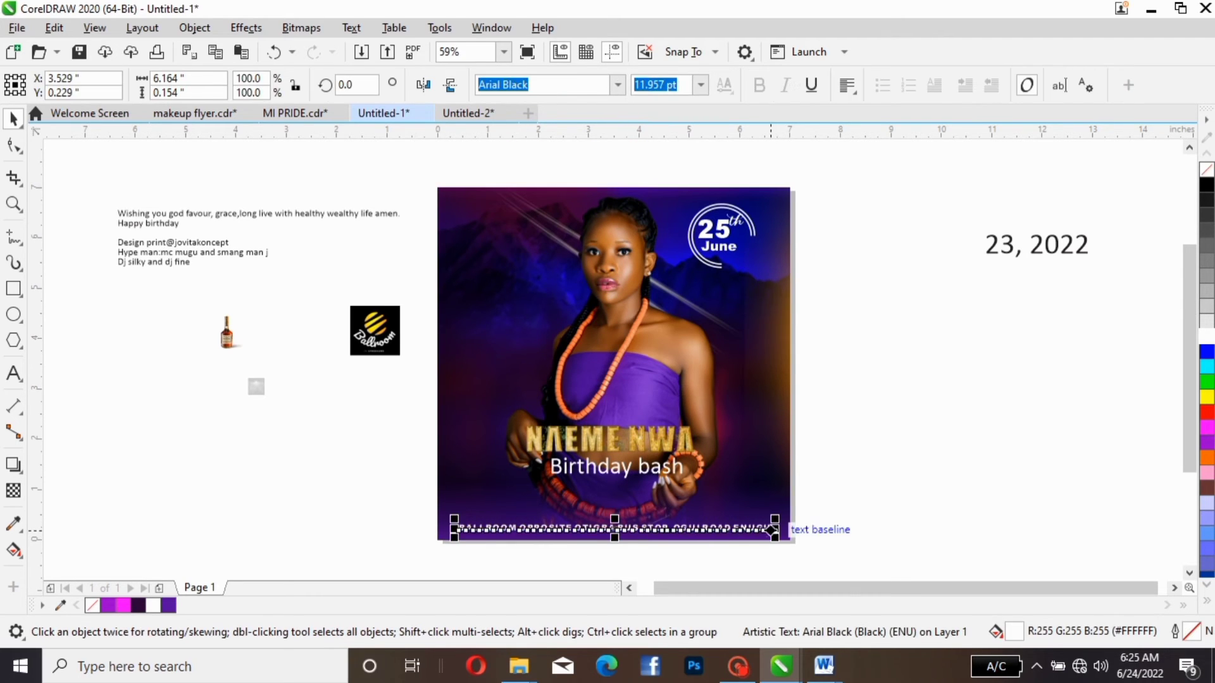
{"action": "key", "text": "F10"}
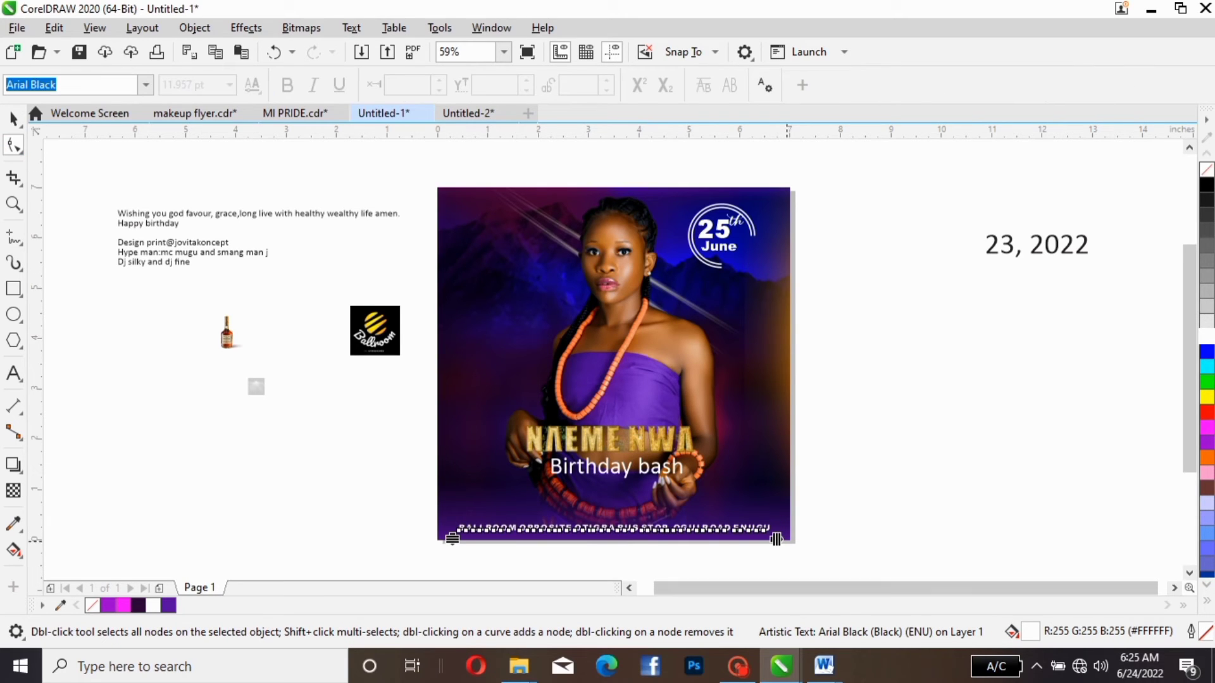
{"action": "left_click_drag", "start_coordinate": [776, 538], "coordinate": [809, 553]}
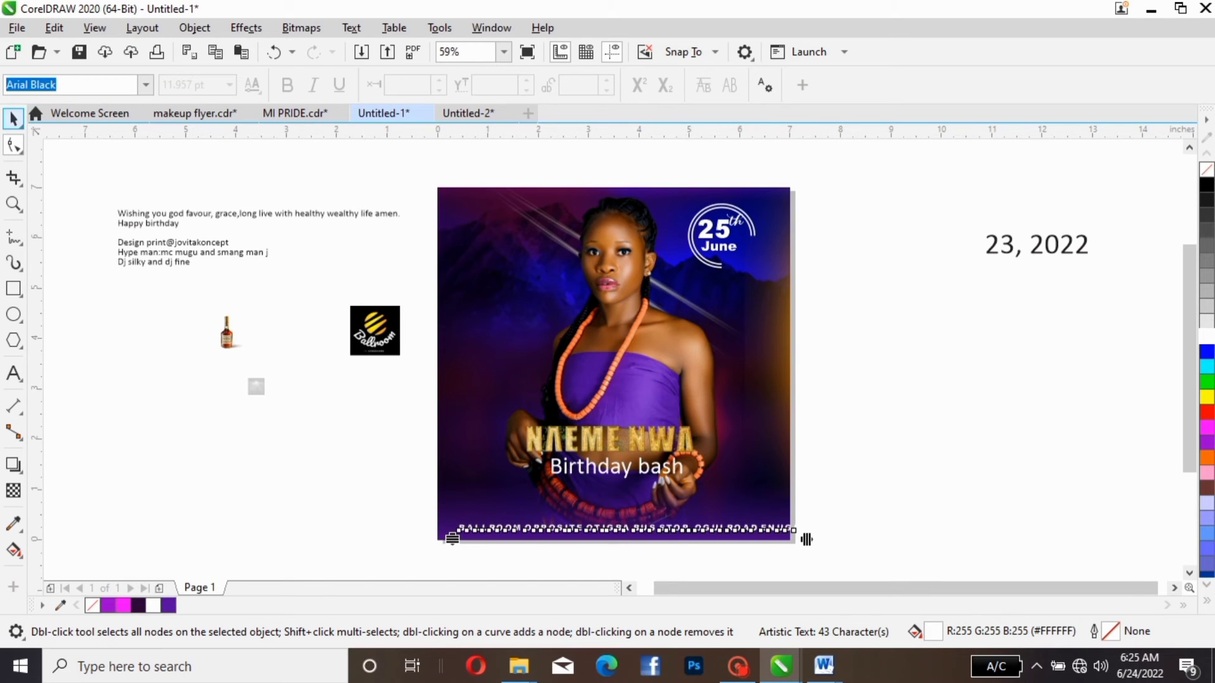
{"action": "key", "text": "space"}
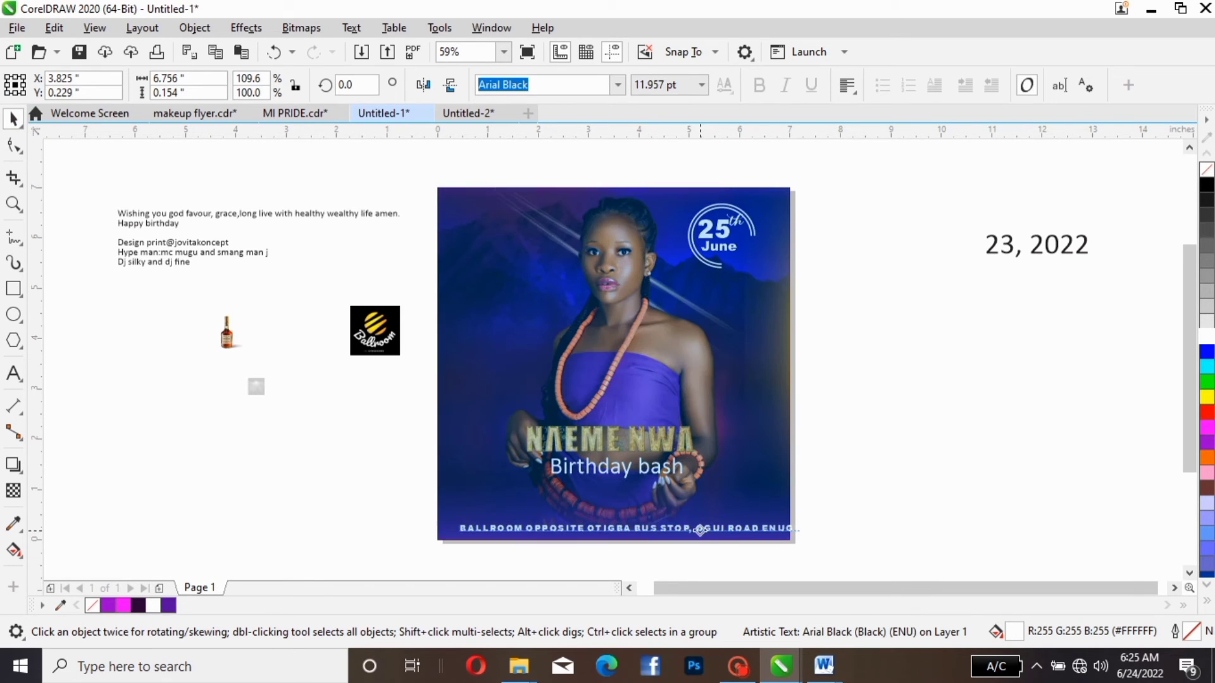
{"action": "left_click_drag", "start_coordinate": [701, 530], "coordinate": [688, 531]}
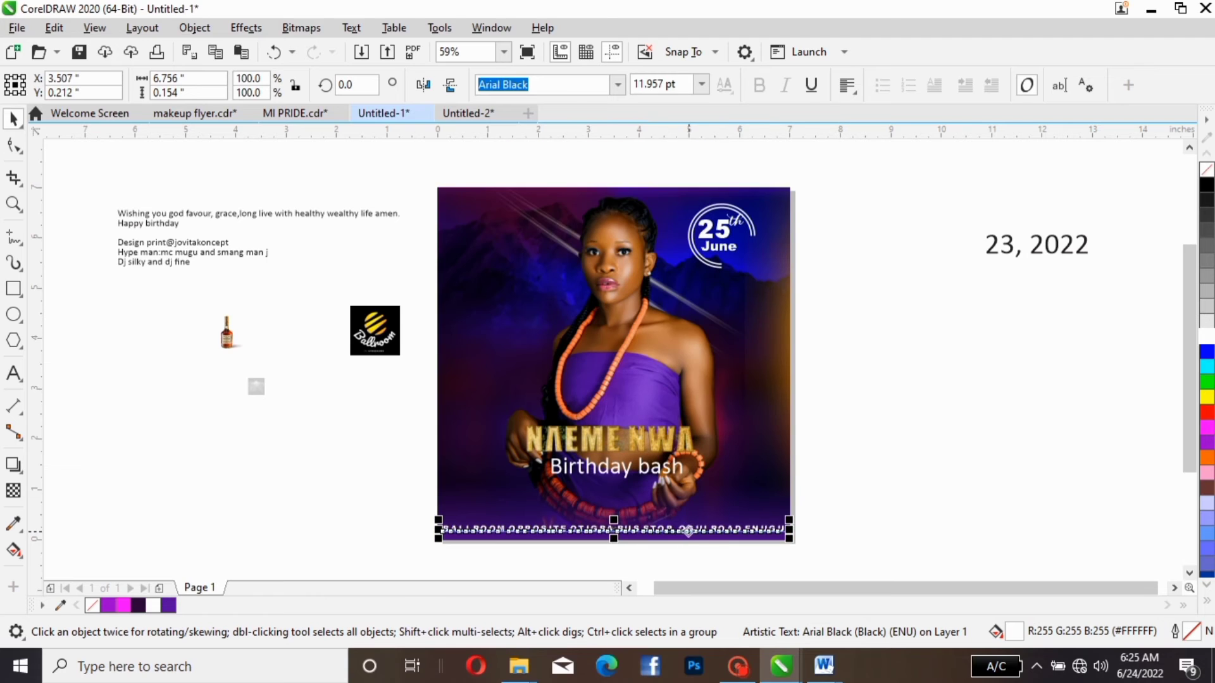
{"action": "key", "text": "Escape"}
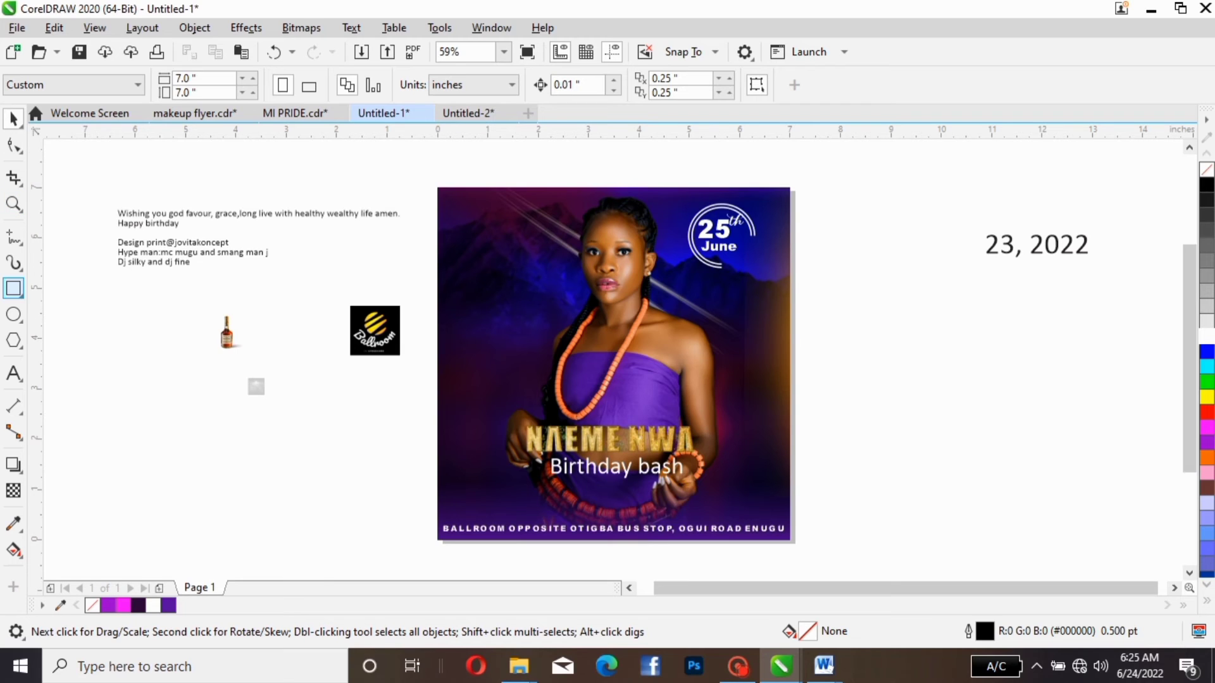
- Draw a rectangle across the flyer's lower part, above the venue line, and narrow it to about 5.8 by 1.03 inches
{"action": "left_click", "coordinate": [13, 289]}
{"action": "left_click_drag", "start_coordinate": [432, 473], "coordinate": [789, 525]}
{"action": "left_click", "coordinate": [14, 118]}
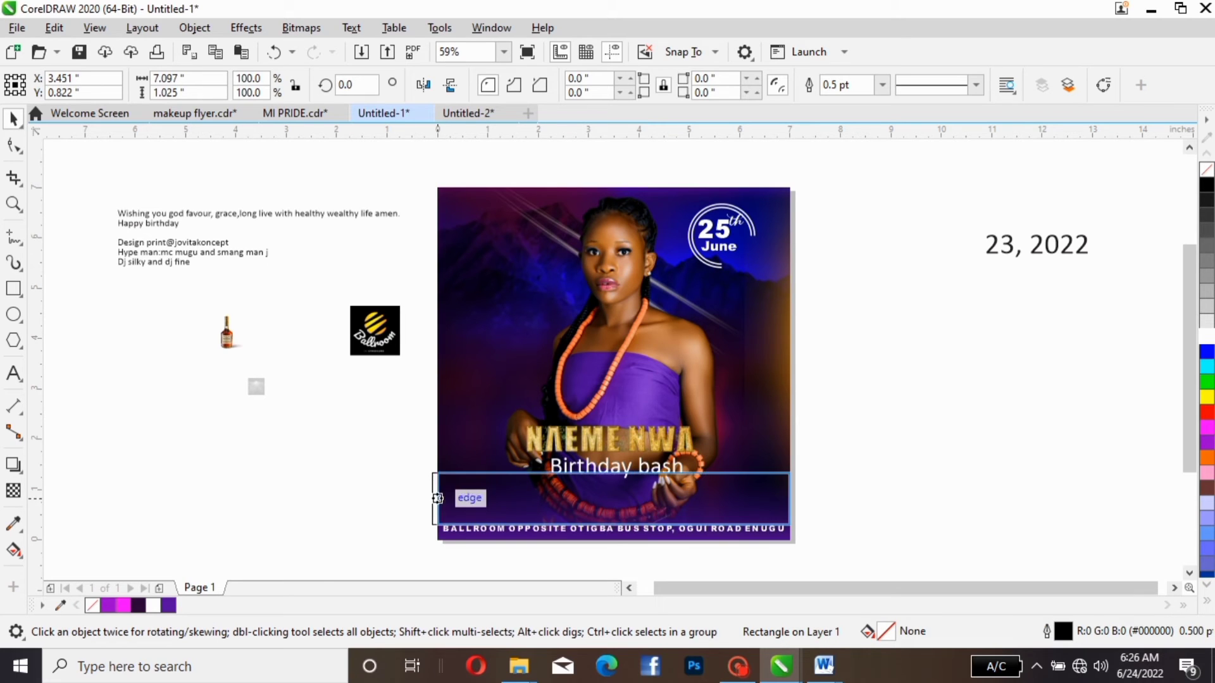
{"action": "left_click_drag", "start_coordinate": [431, 498], "coordinate": [455, 499]}
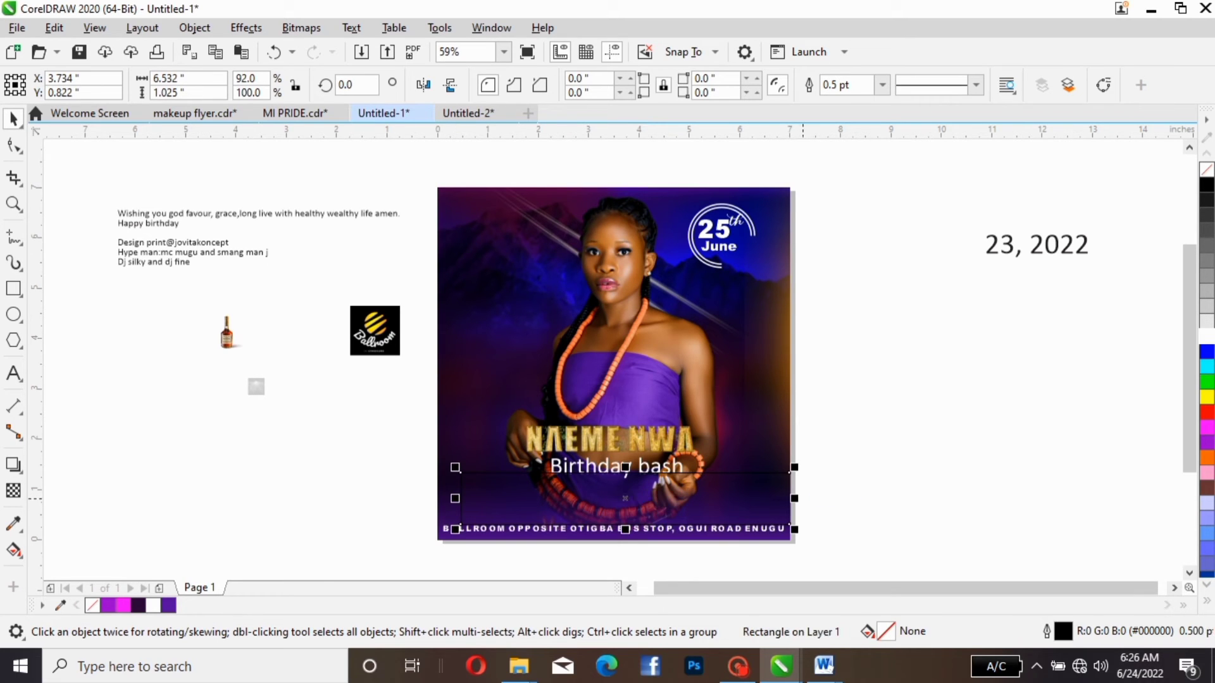
{"action": "left_click_drag", "start_coordinate": [794, 498], "coordinate": [757, 498]}
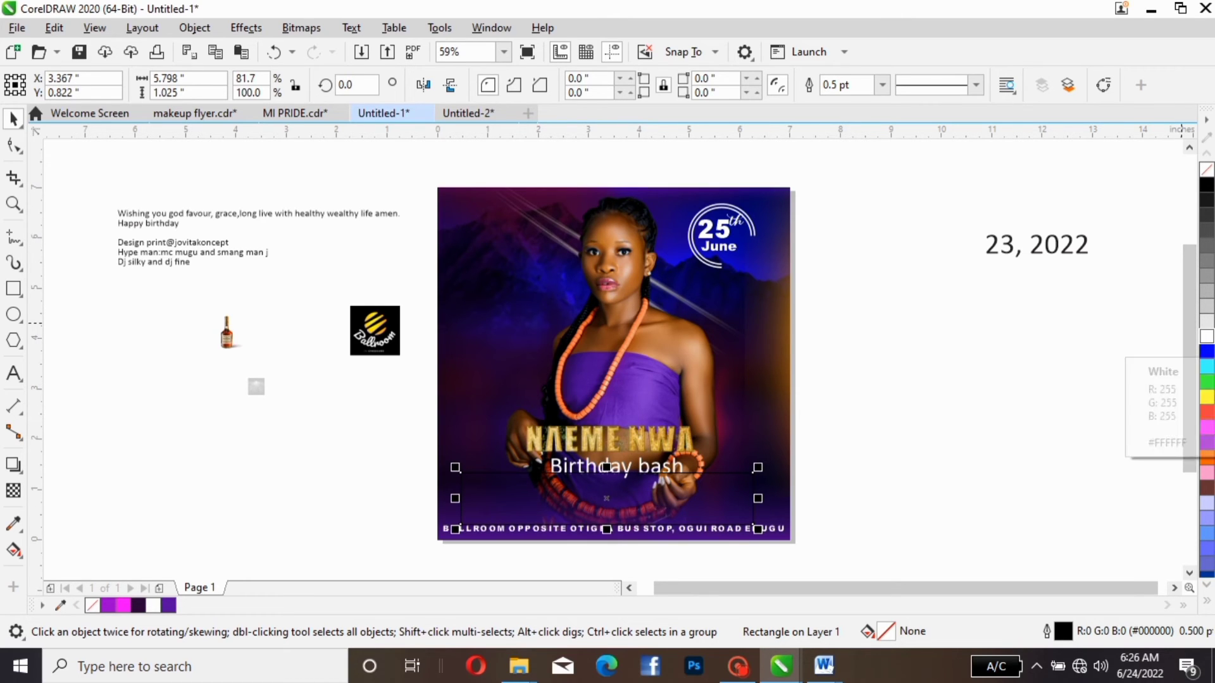
- Give the rectangle a white outline 3.0 pt thick
{"action": "right_click", "coordinate": [1206, 336]}
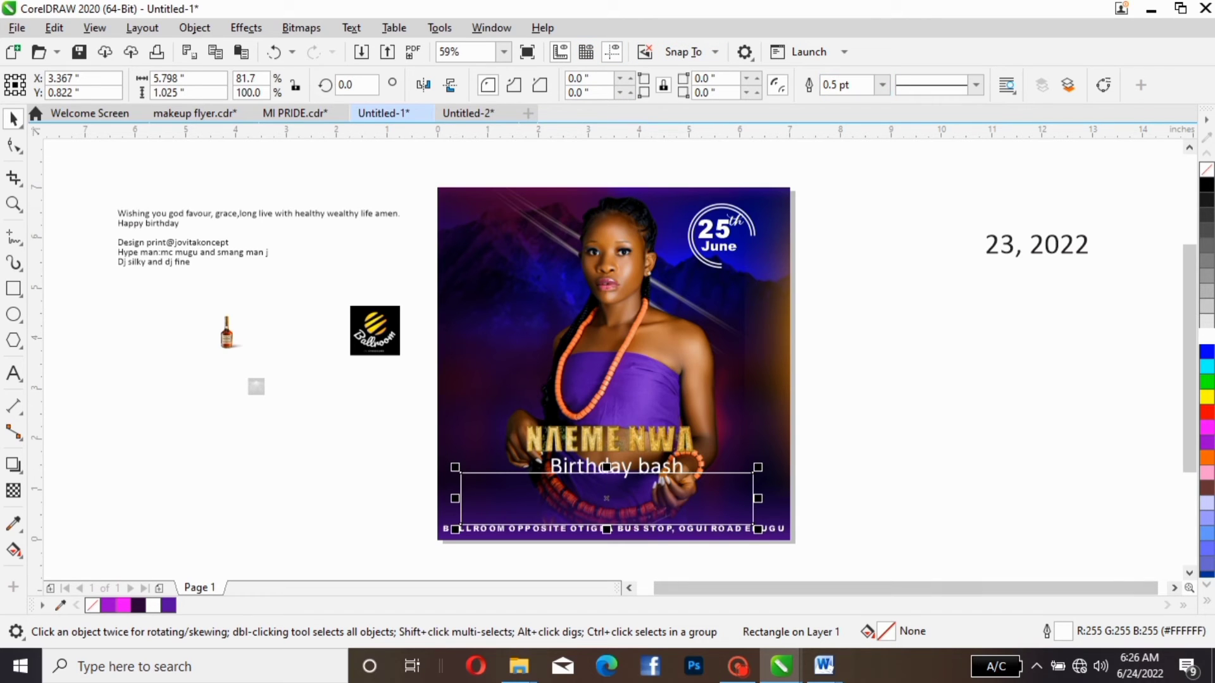
{"action": "left_click", "coordinate": [881, 85]}
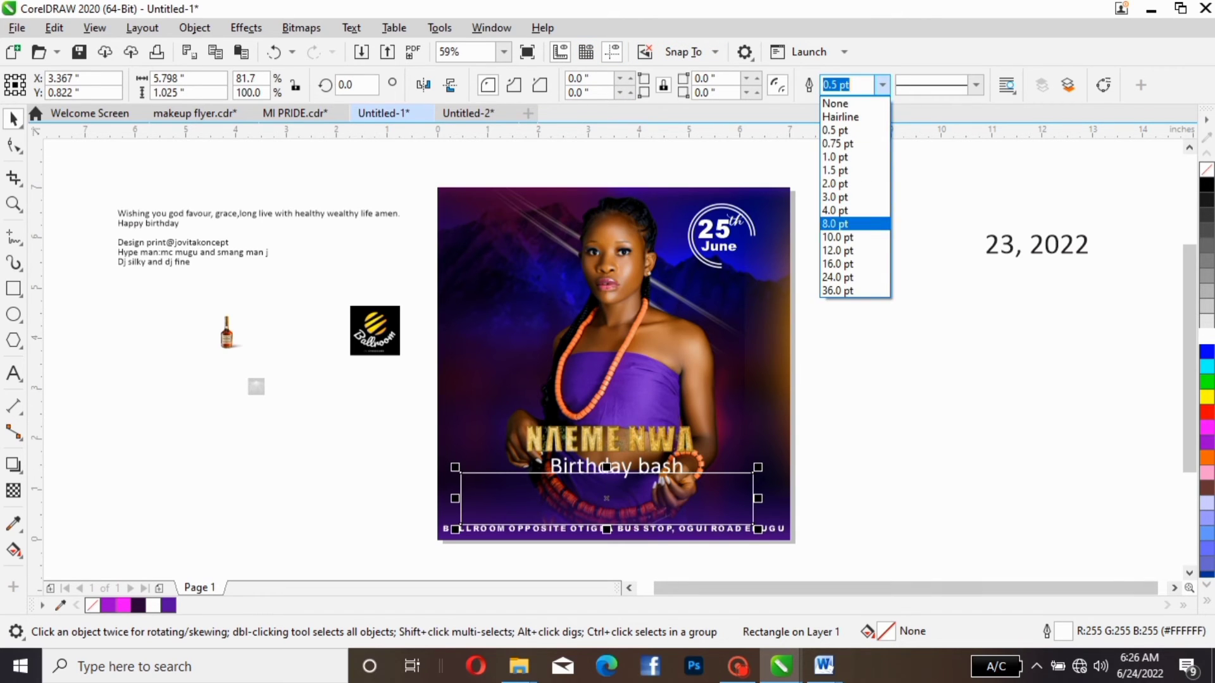
{"action": "left_click", "coordinate": [873, 197]}
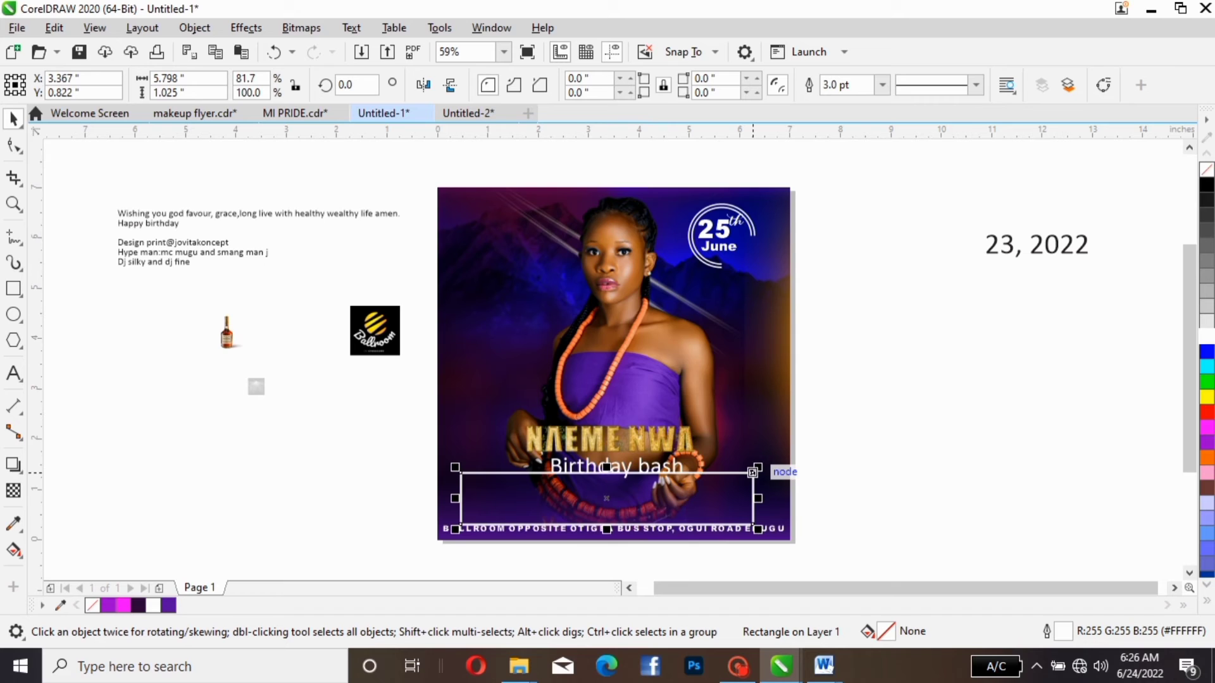
- Scale the rectangle down to about 4.63 by 0.82 inches and place it between the birthday text and the venue line
{"action": "left_click_drag", "start_coordinate": [752, 472], "coordinate": [684, 469]}
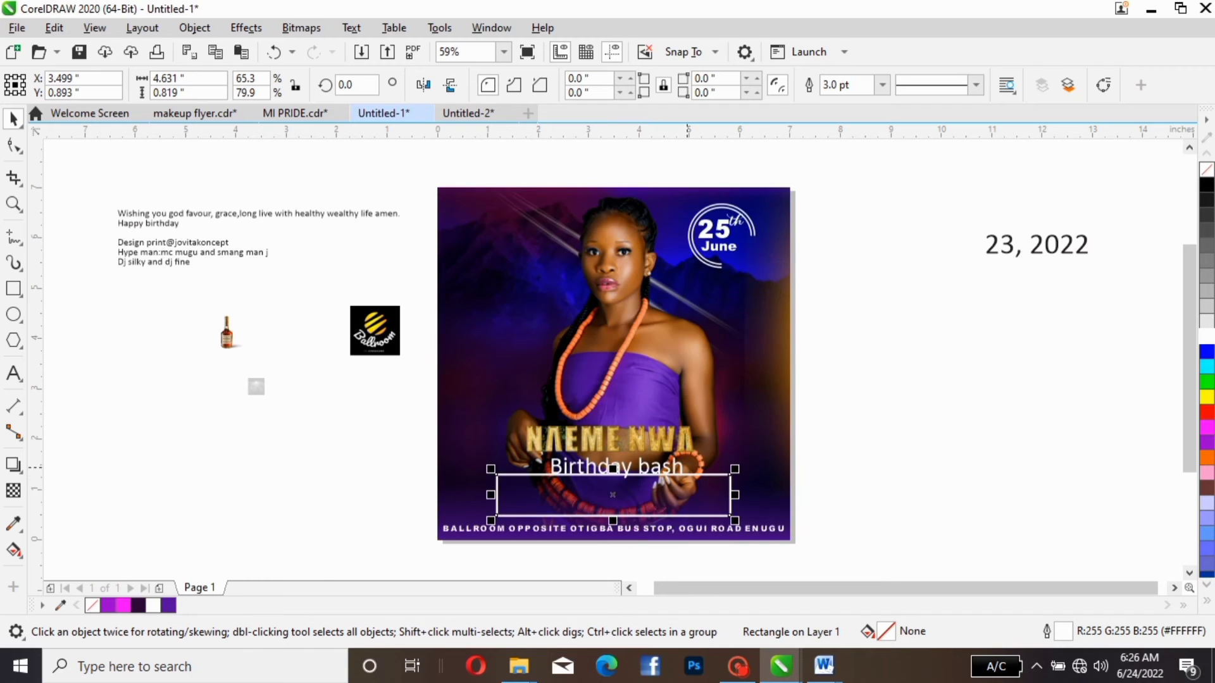
{"action": "key", "text": "Up"}
{"action": "key", "text": "Up"}
{"action": "key", "text": "Up"}
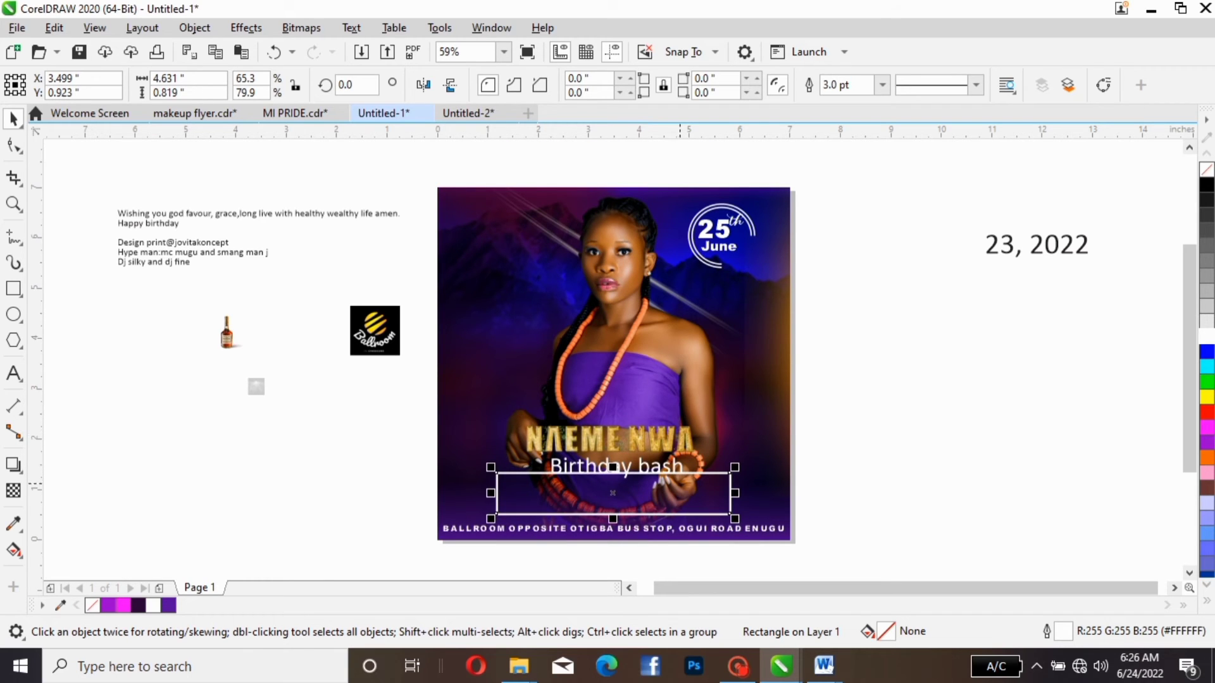
{"action": "left_click_drag", "start_coordinate": [675, 474], "coordinate": [675, 477]}
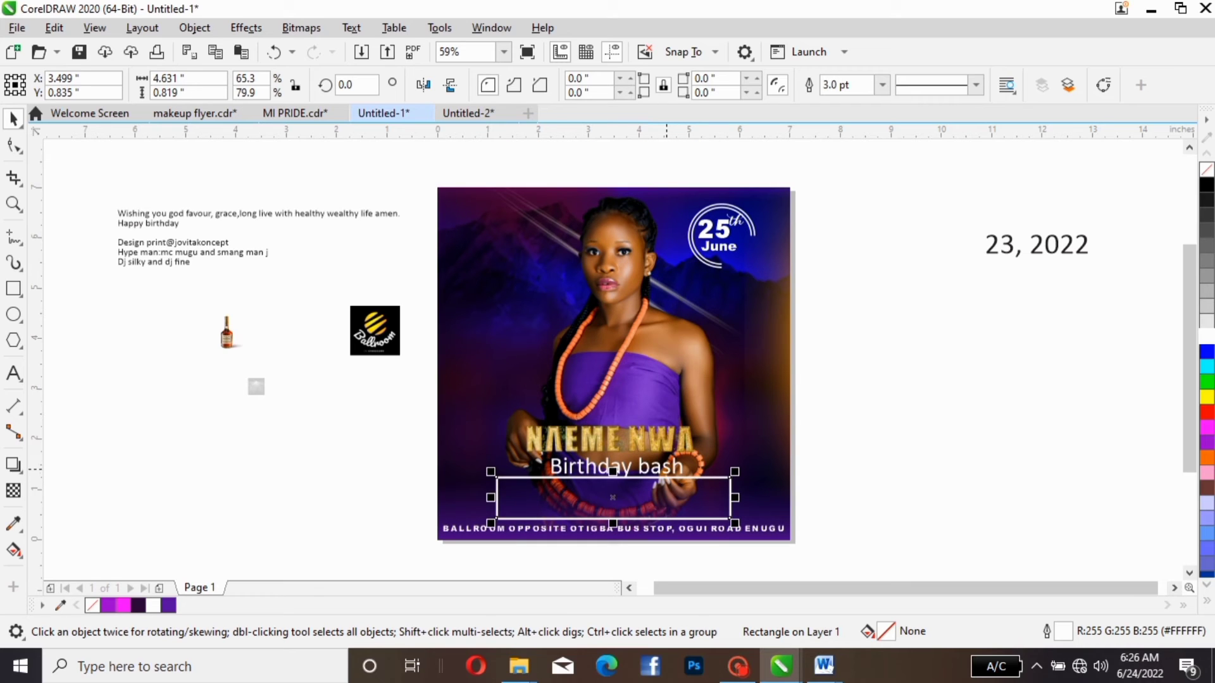
- Change the "Birthday bash" text to UPPERCASE and shift it sideways to sit centred beneath the gold name
{"action": "left_click", "coordinate": [617, 468]}
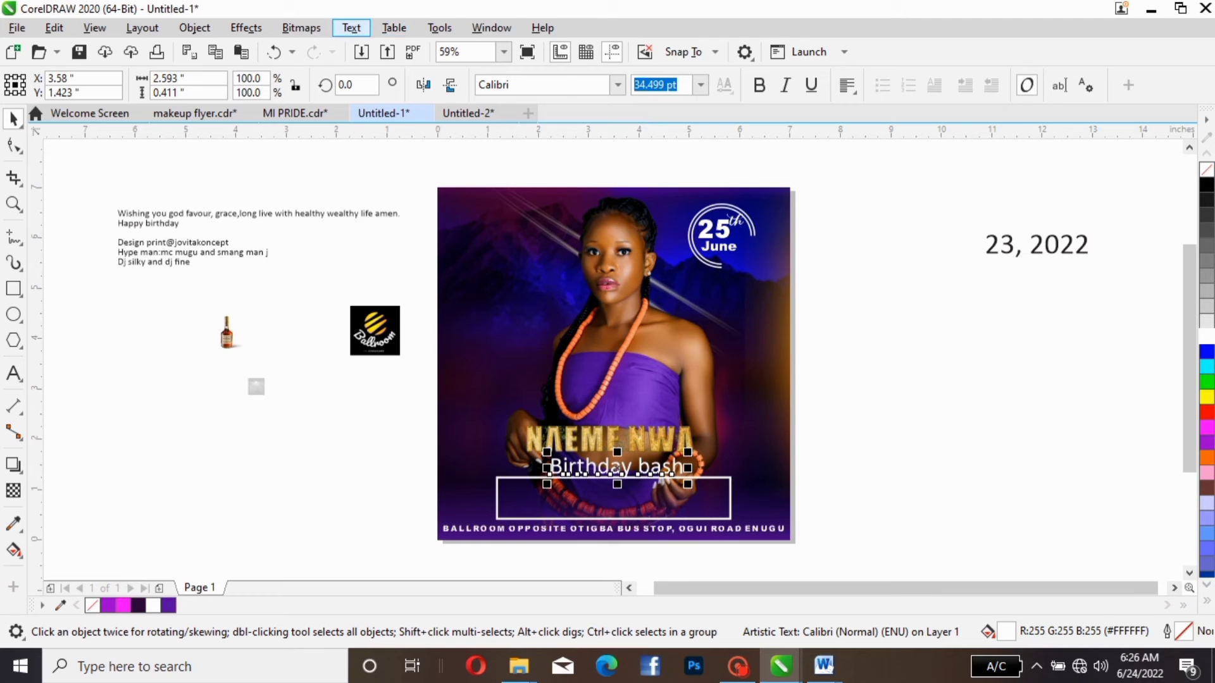
{"action": "left_click", "coordinate": [351, 28]}
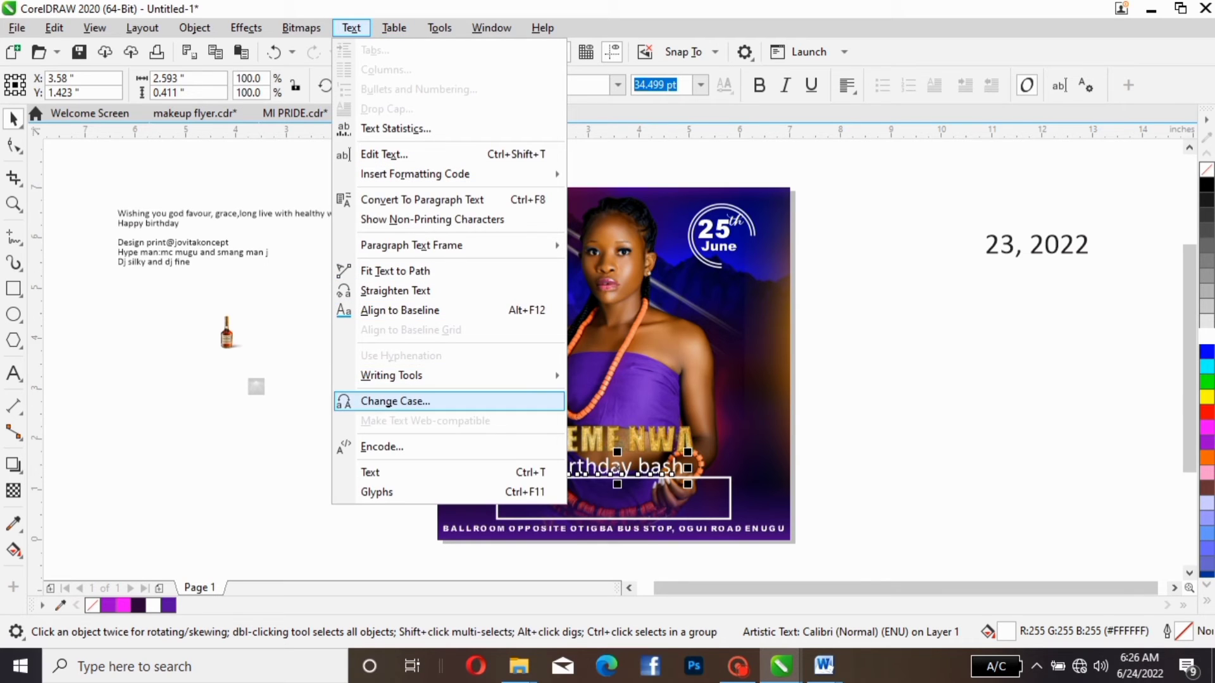
{"action": "left_click", "coordinate": [395, 401]}
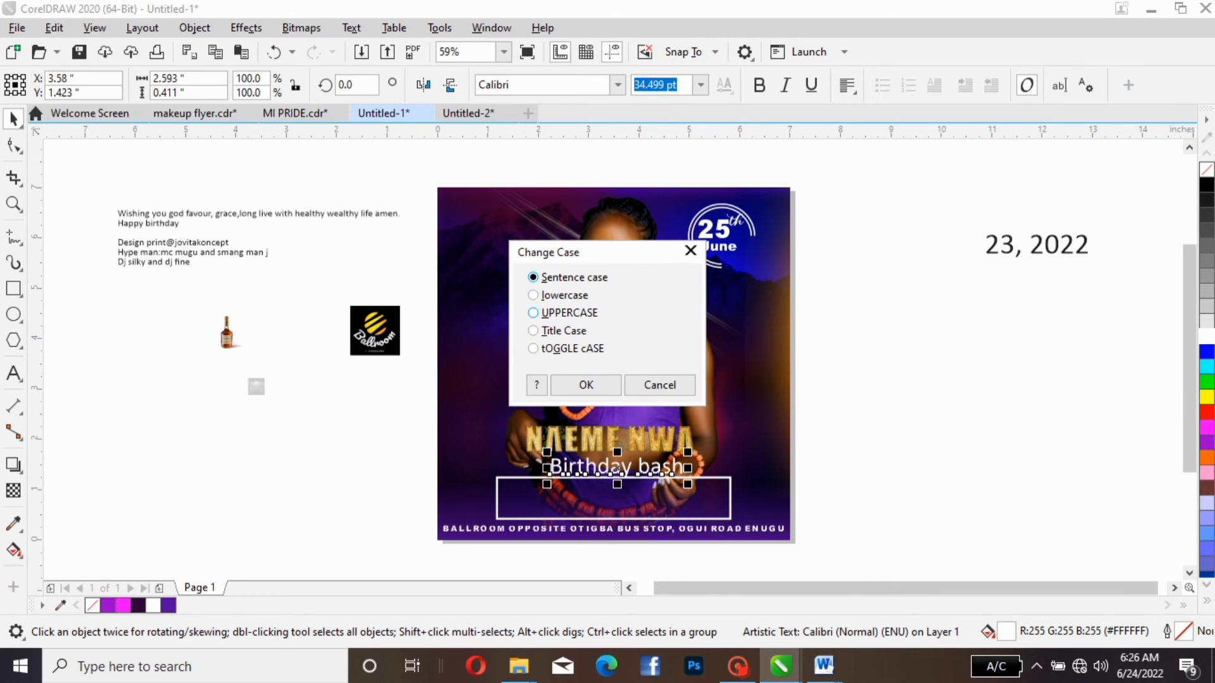
{"action": "left_click", "coordinate": [557, 313]}
{"action": "left_click", "coordinate": [586, 385]}
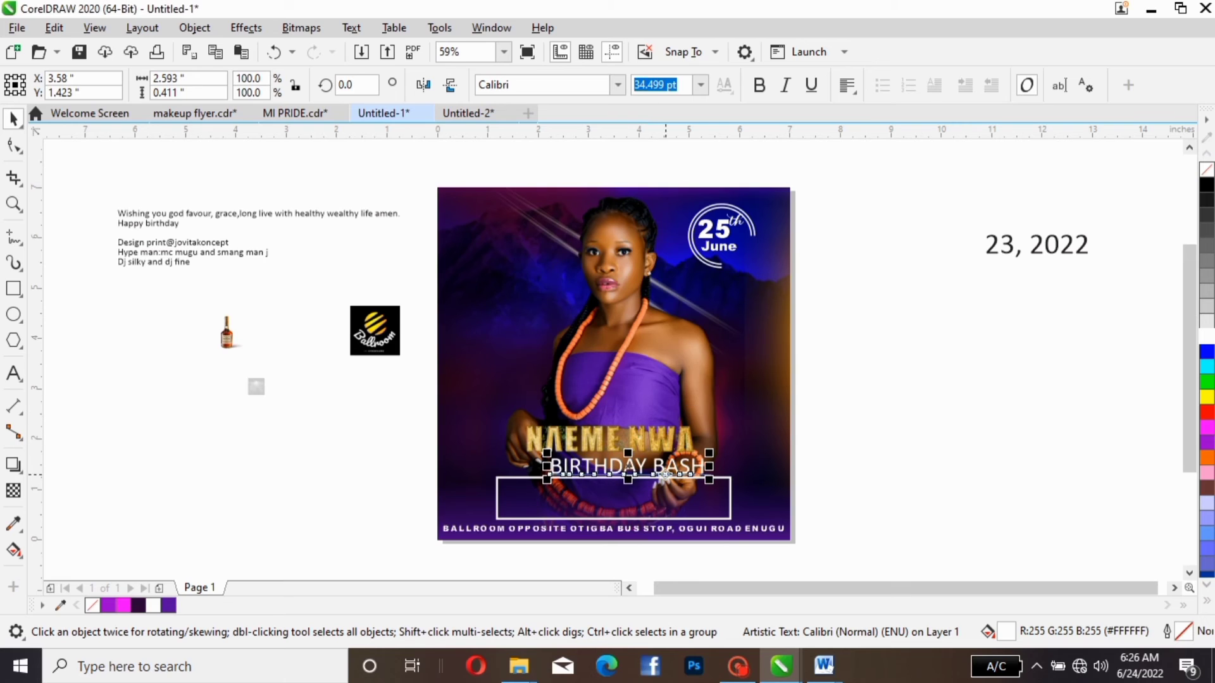
{"action": "left_click", "coordinate": [639, 468]}
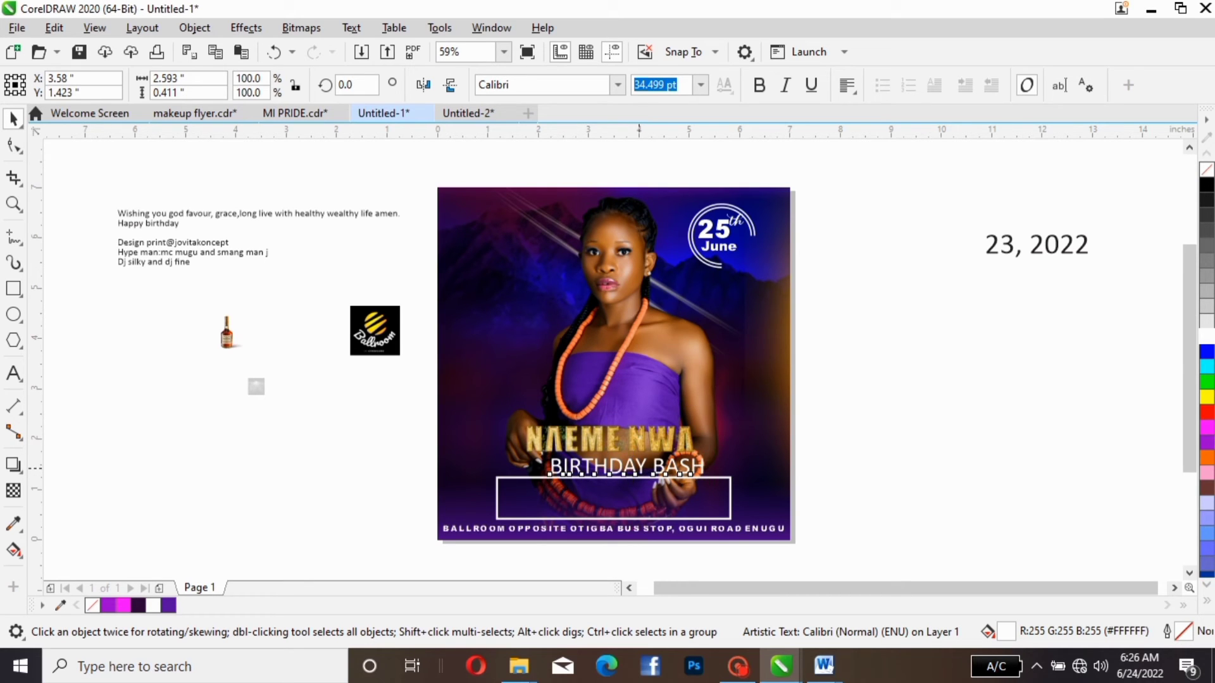
{"action": "left_click_drag", "start_coordinate": [639, 468], "coordinate": [626, 468]}
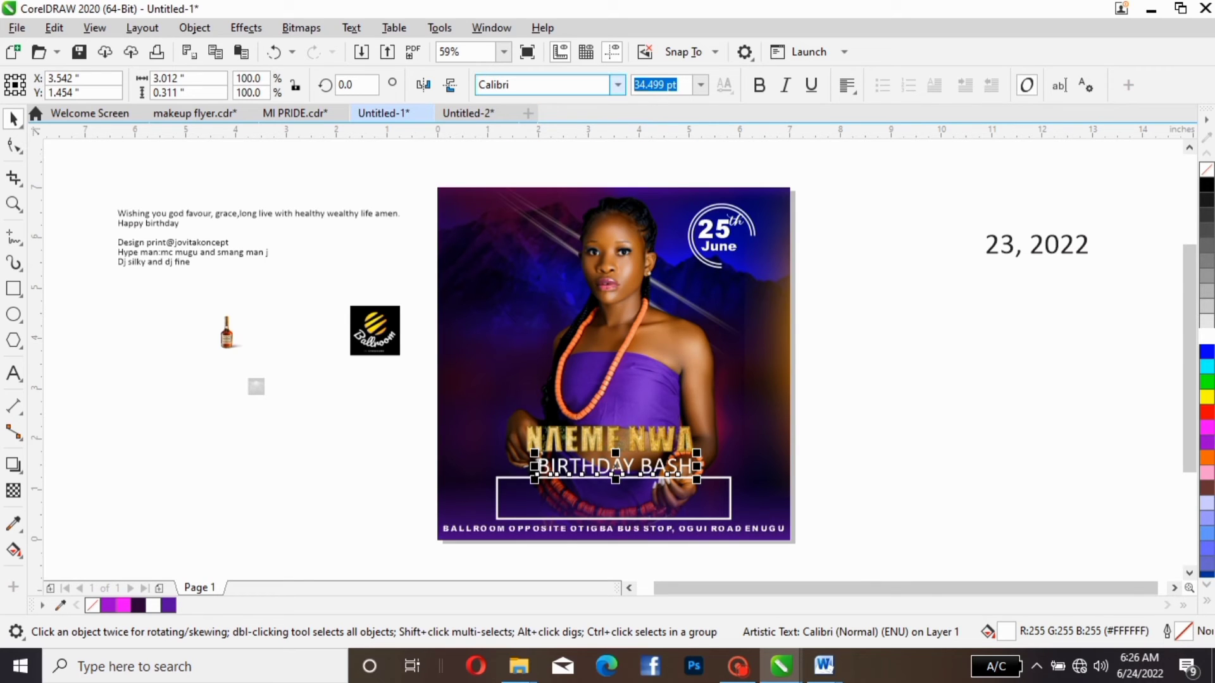
- Try the Cambria Math font on the birthday bash text
{"action": "left_click", "coordinate": [618, 85]}
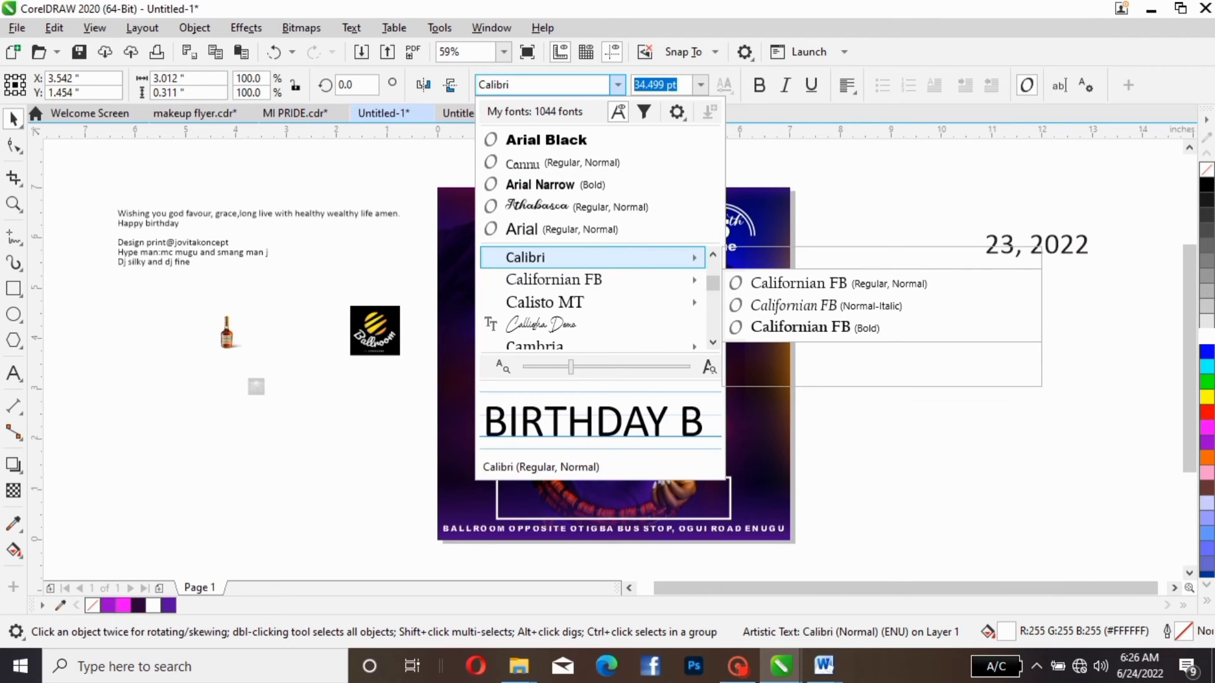
{"action": "scroll", "coordinate": [588, 257], "scroll_direction": "down", "scroll_amount": 1}
{"action": "mouse_move", "coordinate": [588, 324]}
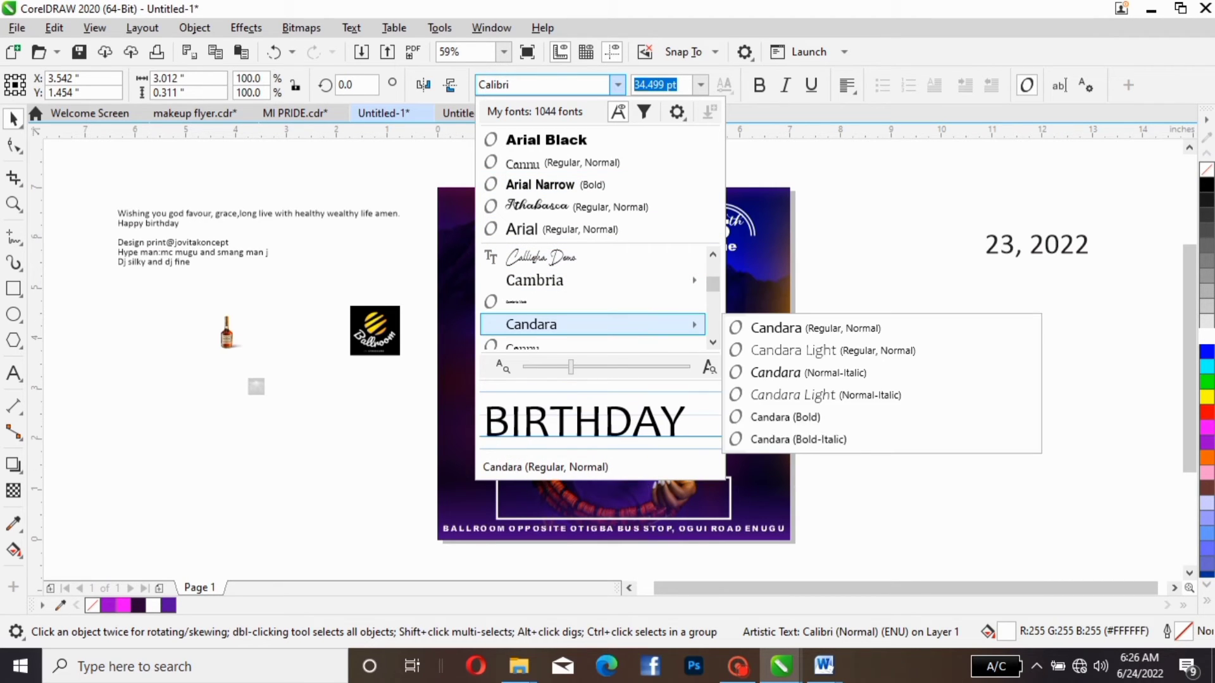
{"action": "left_click", "coordinate": [570, 302]}
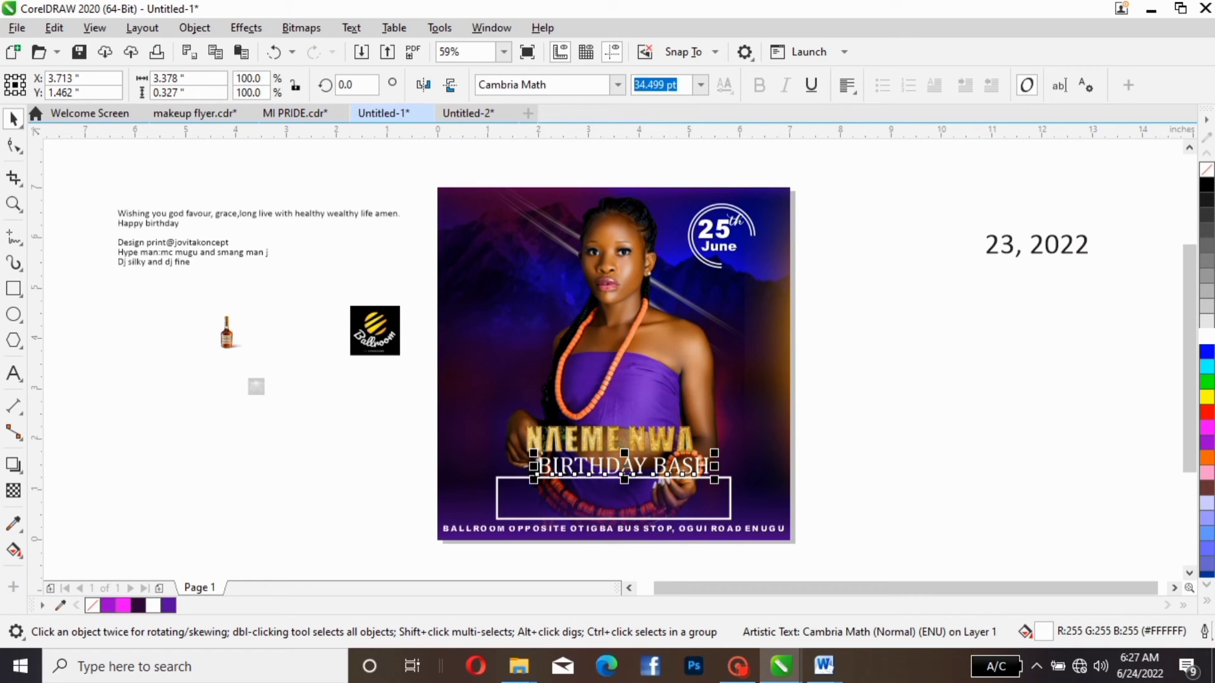
- Set the birthday bash text in the Fariste Qlark font
{"action": "left_click", "coordinate": [618, 85]}
{"action": "scroll", "coordinate": [588, 257], "scroll_direction": "down", "scroll_amount": 3}
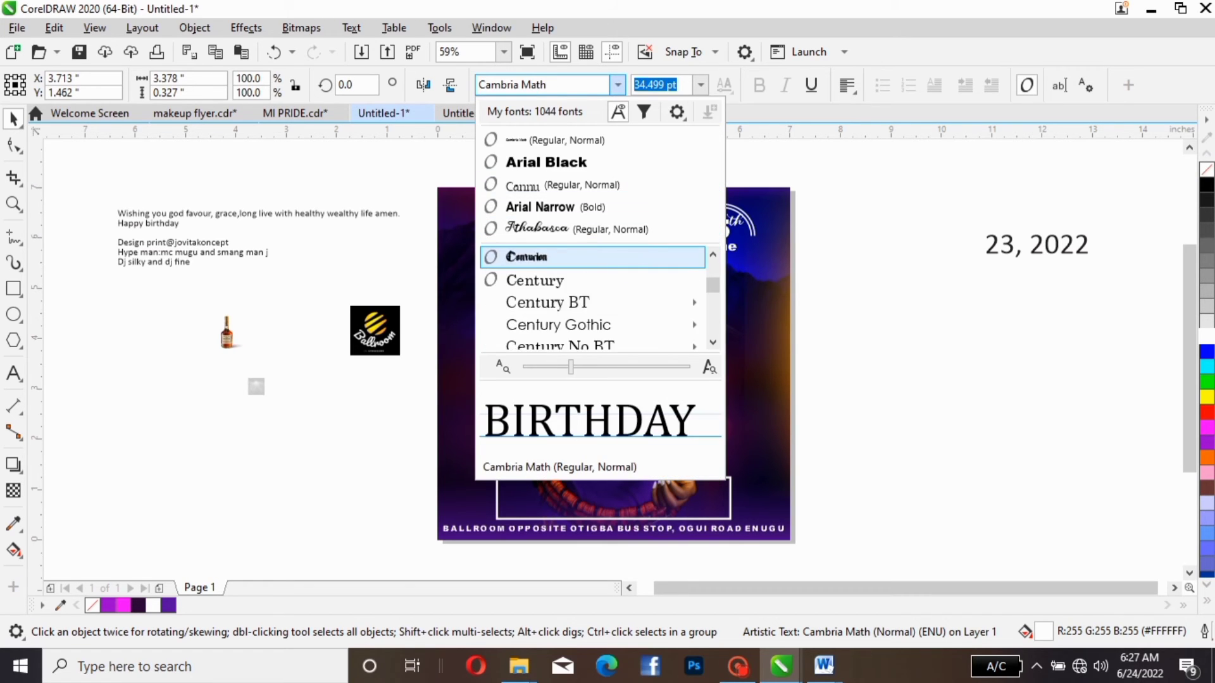
{"action": "scroll", "coordinate": [592, 297], "scroll_direction": "down", "scroll_amount": 5}
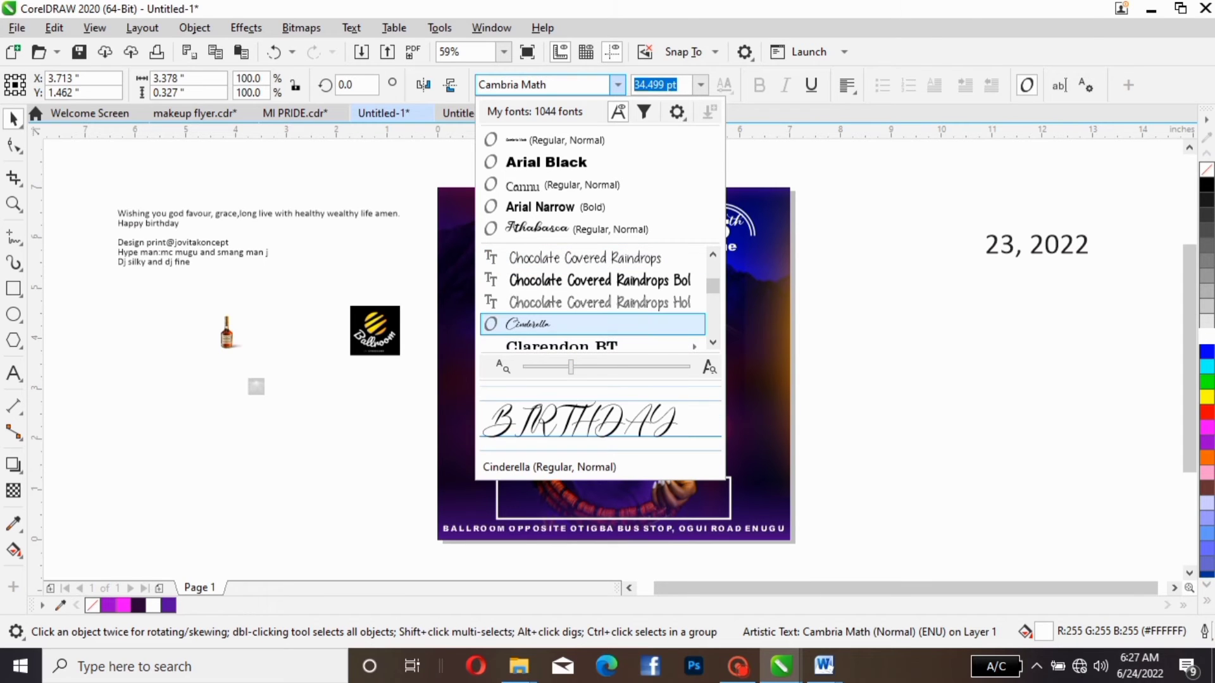
{"action": "scroll", "coordinate": [592, 322], "scroll_direction": "down", "scroll_amount": 4}
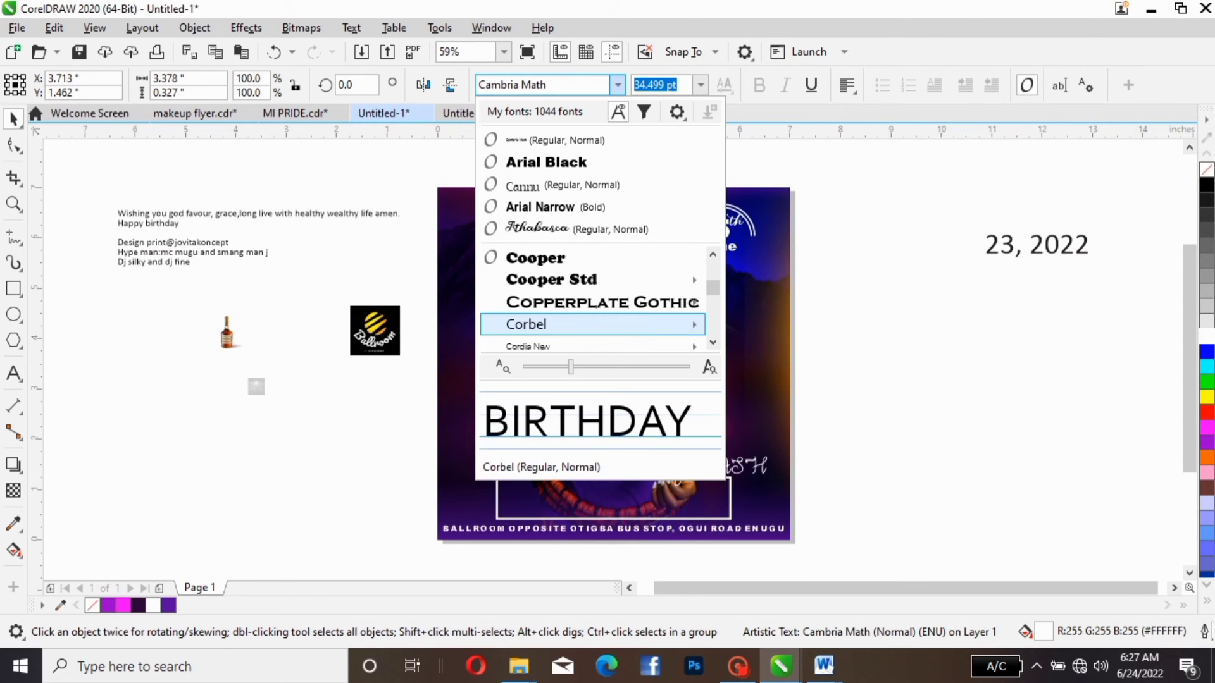
{"action": "scroll", "coordinate": [591, 324], "scroll_direction": "down", "scroll_amount": 3}
{"action": "scroll", "coordinate": [591, 324], "scroll_direction": "down", "scroll_amount": 3}
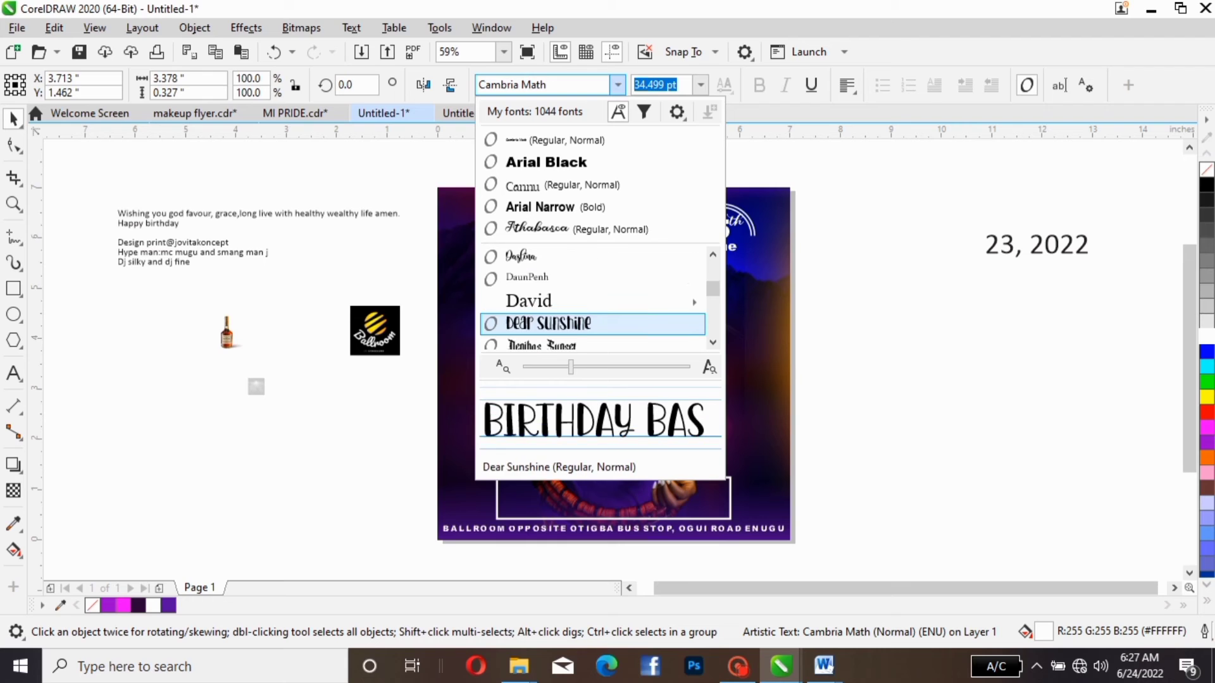
{"action": "scroll", "coordinate": [591, 324], "scroll_direction": "down", "scroll_amount": 3}
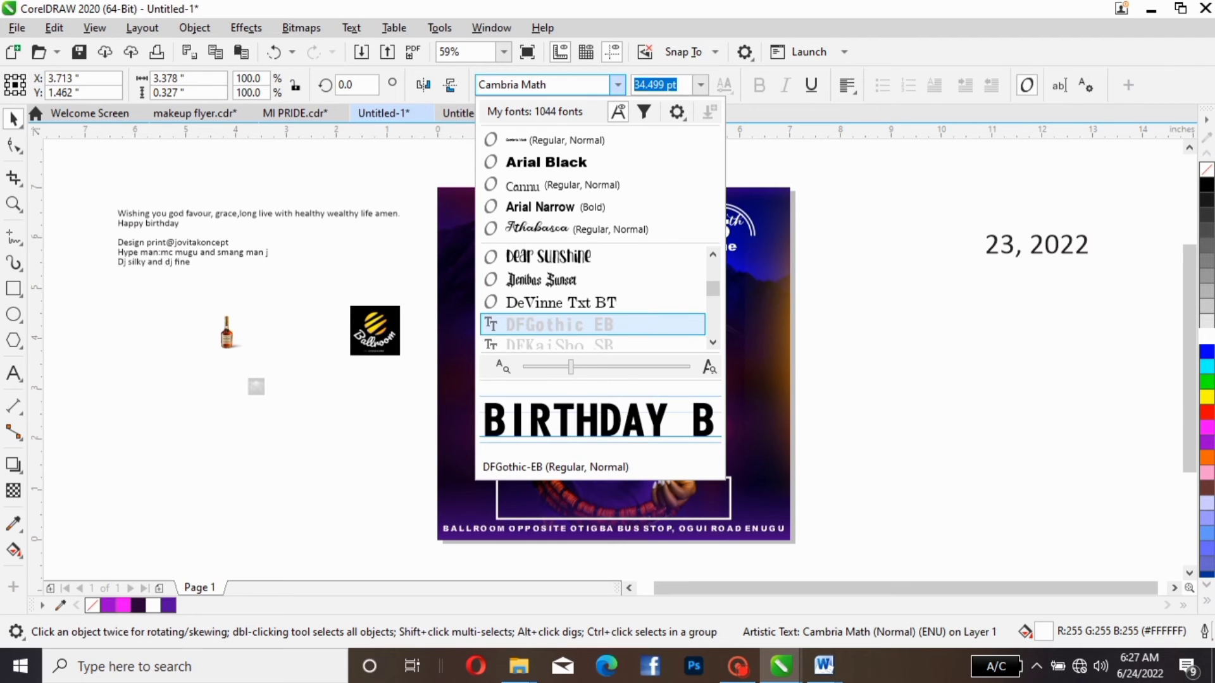
{"action": "scroll", "coordinate": [592, 324], "scroll_direction": "down", "scroll_amount": 1}
{"action": "scroll", "coordinate": [591, 323], "scroll_direction": "down", "scroll_amount": 1}
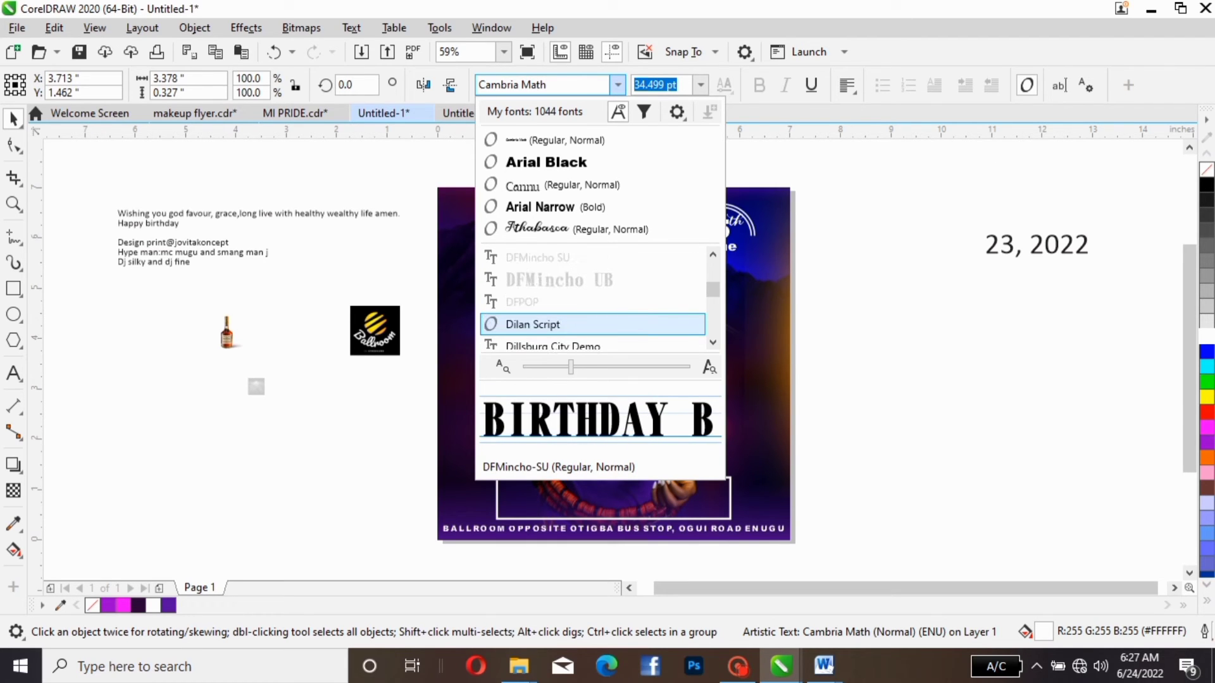
{"action": "scroll", "coordinate": [591, 324], "scroll_direction": "down", "scroll_amount": 8}
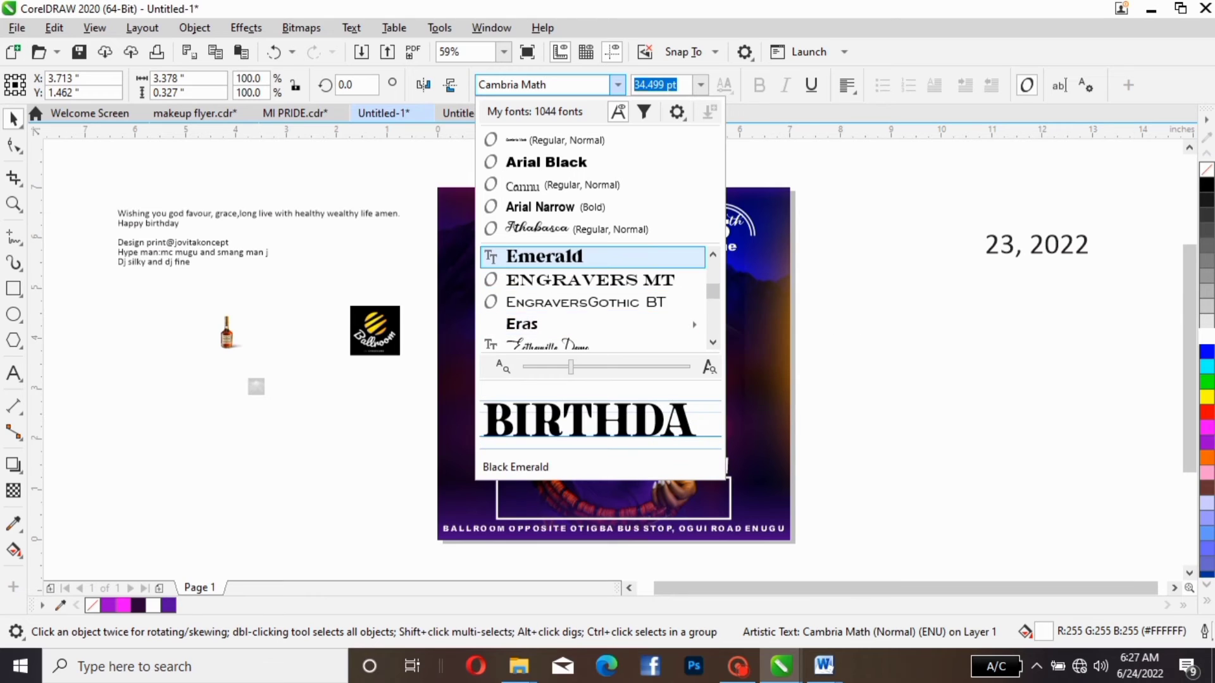
{"action": "mouse_move", "coordinate": [591, 324]}
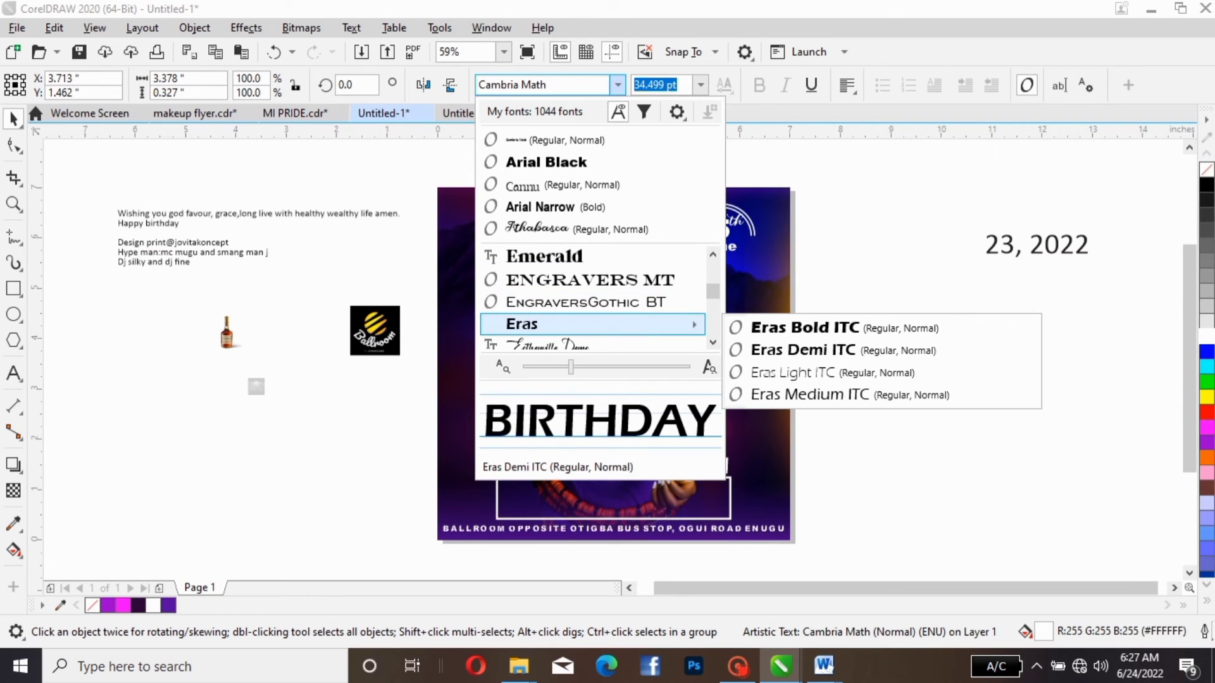
{"action": "scroll", "coordinate": [592, 323], "scroll_direction": "down", "scroll_amount": 2}
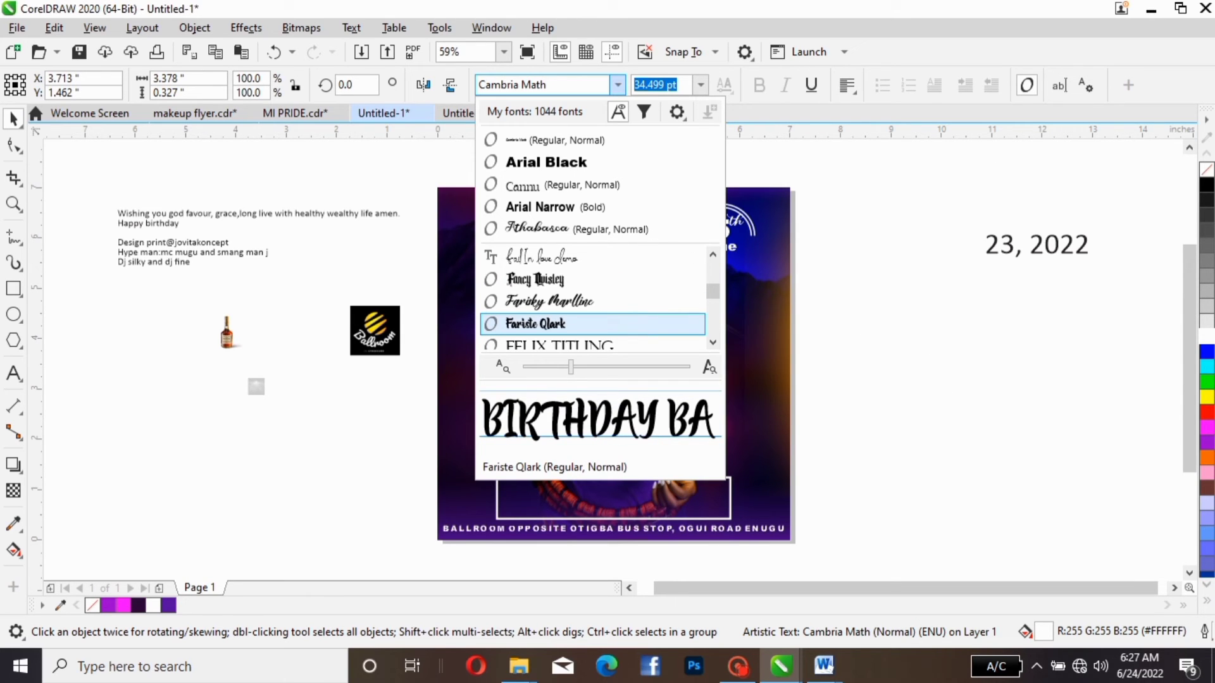
{"action": "left_click", "coordinate": [592, 324]}
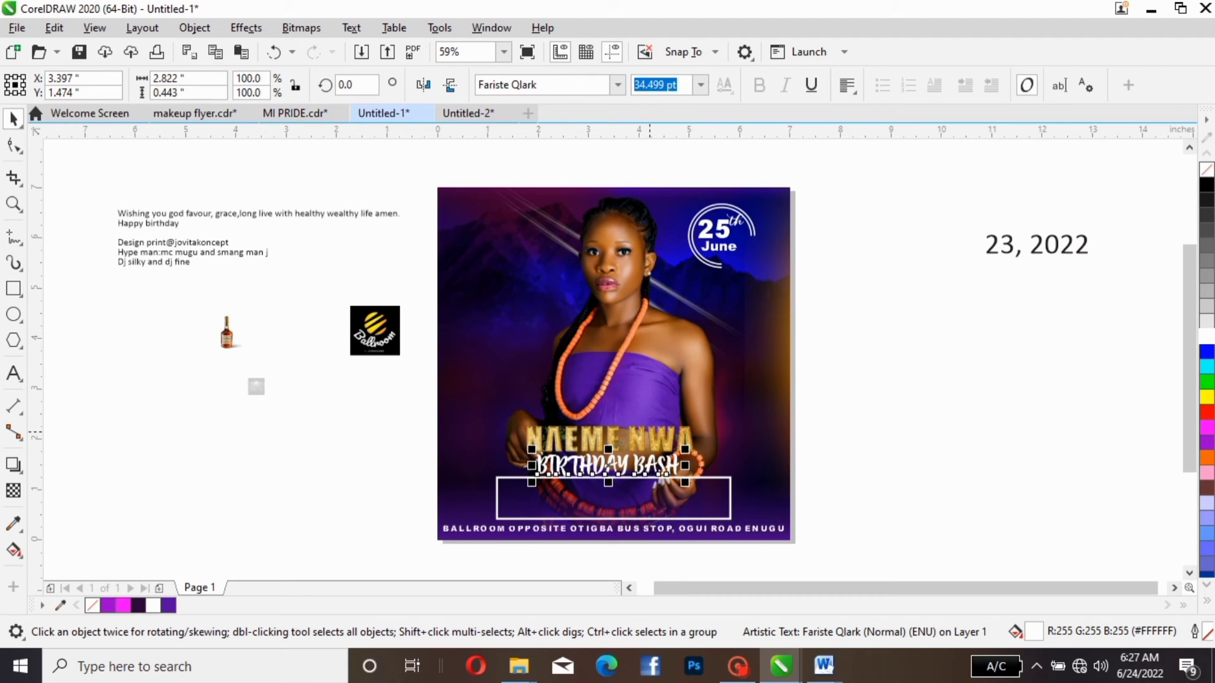
{"action": "left_click", "coordinate": [649, 432]}
{"action": "left_click", "coordinate": [733, 457]}
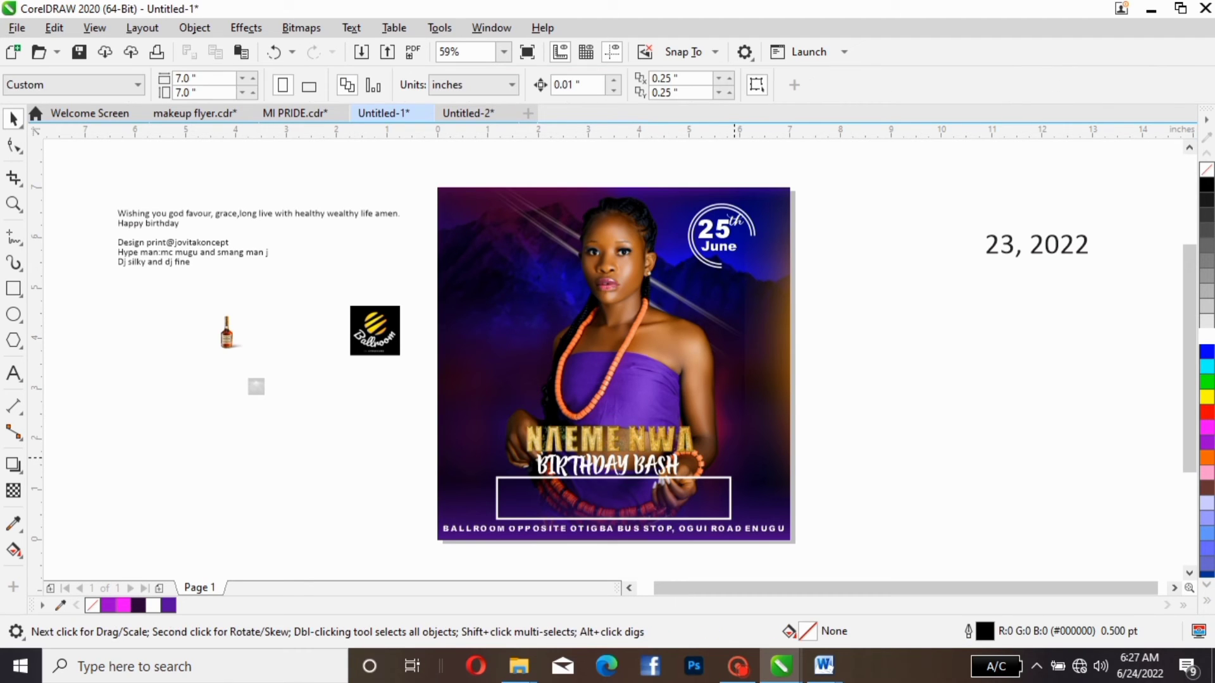
- Lower the birthday bash text onto the rectangle's upper edge and move the gold name slightly lower, just above it
{"action": "left_click", "coordinate": [661, 471]}
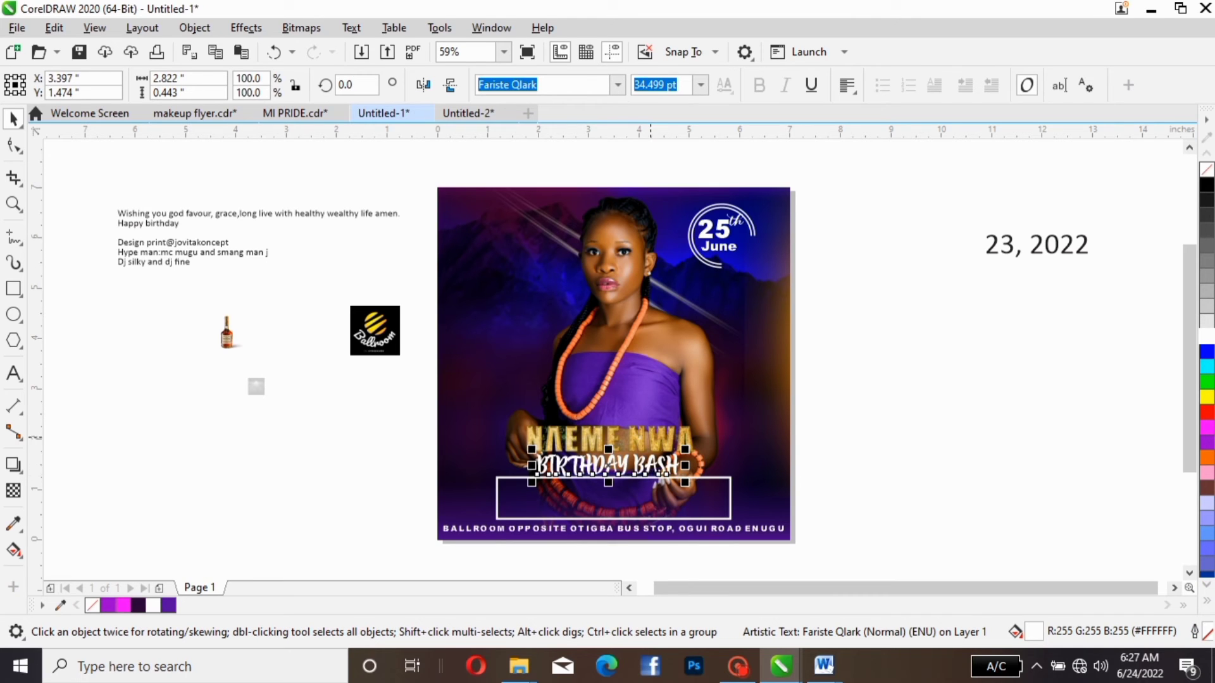
{"action": "left_click", "coordinate": [652, 437]}
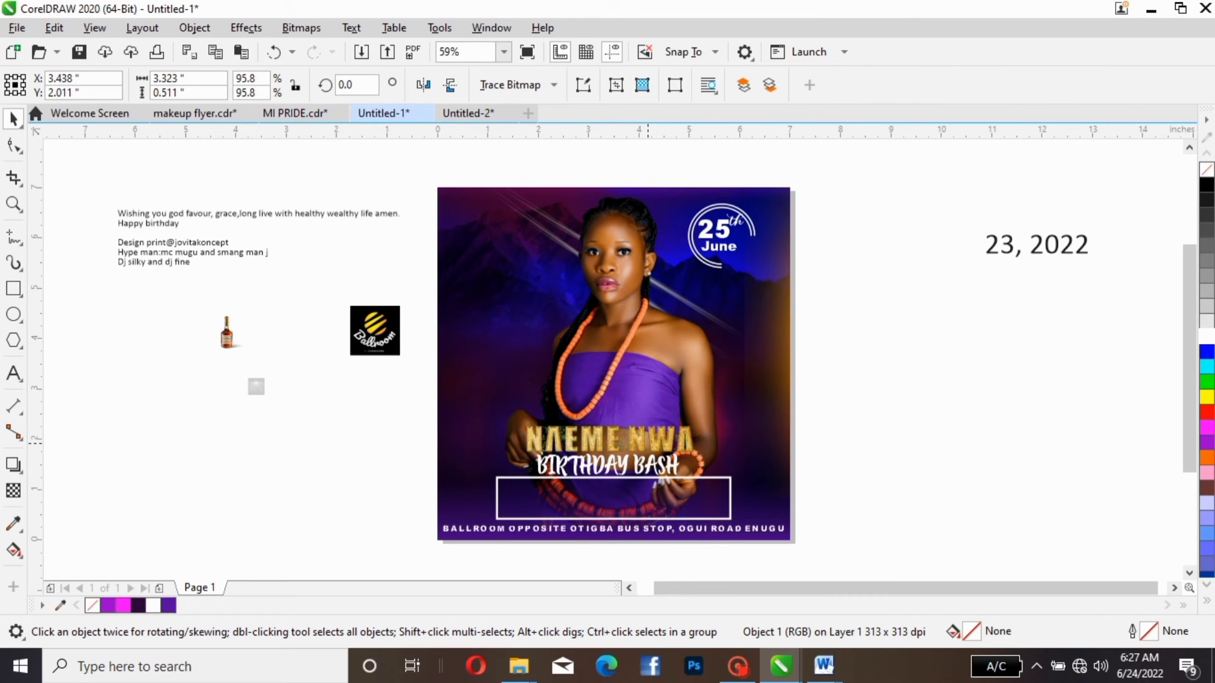
{"action": "left_click_drag", "start_coordinate": [532, 443], "coordinate": [539, 446]}
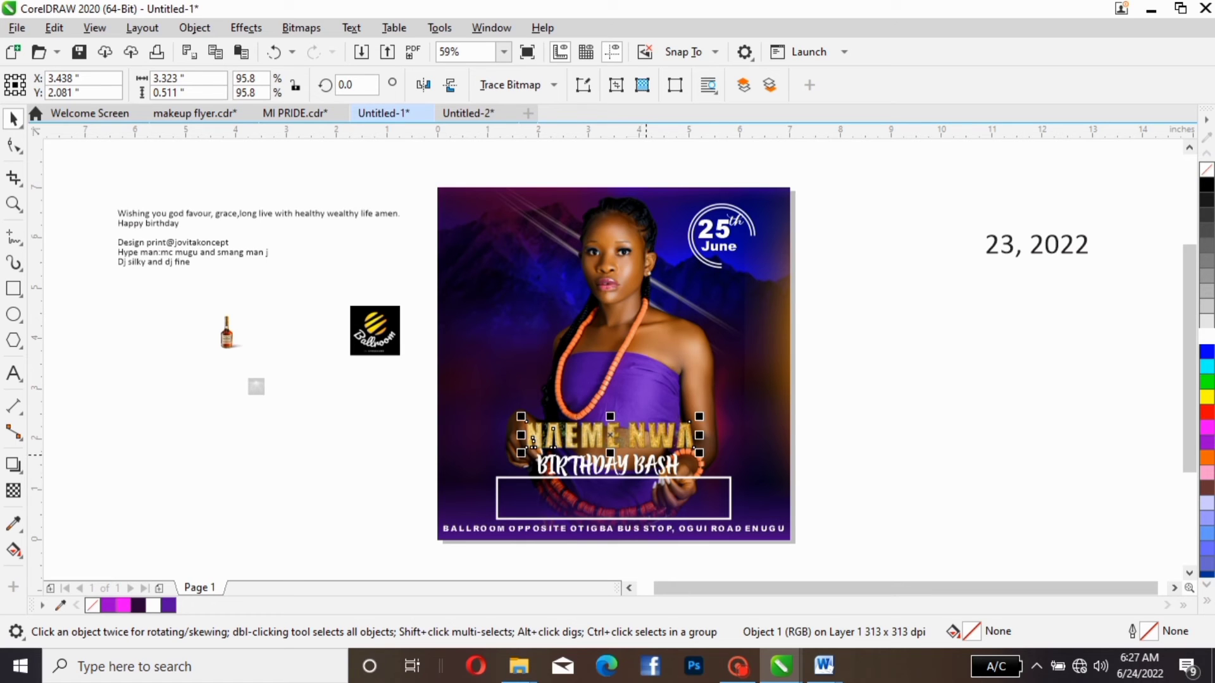
{"action": "left_click", "coordinate": [646, 464]}
{"action": "left_click_drag", "start_coordinate": [646, 464], "coordinate": [646, 474]}
{"action": "left_click", "coordinate": [642, 430]}
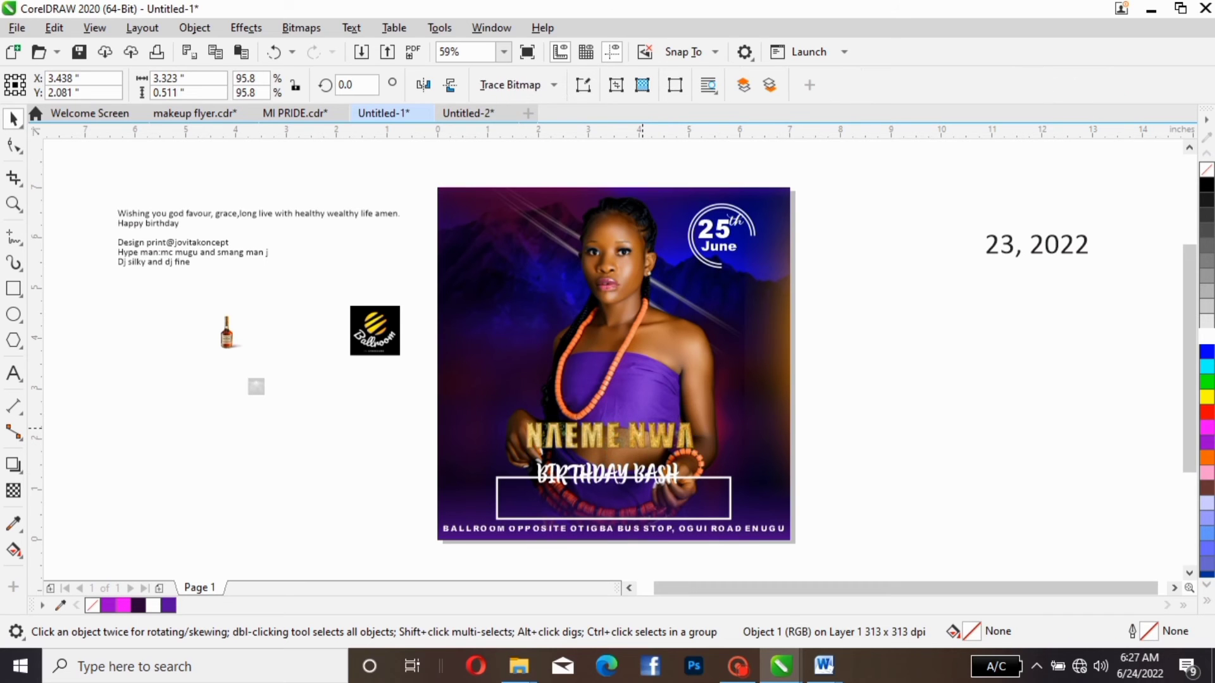
{"action": "left_click_drag", "start_coordinate": [642, 431], "coordinate": [644, 438]}
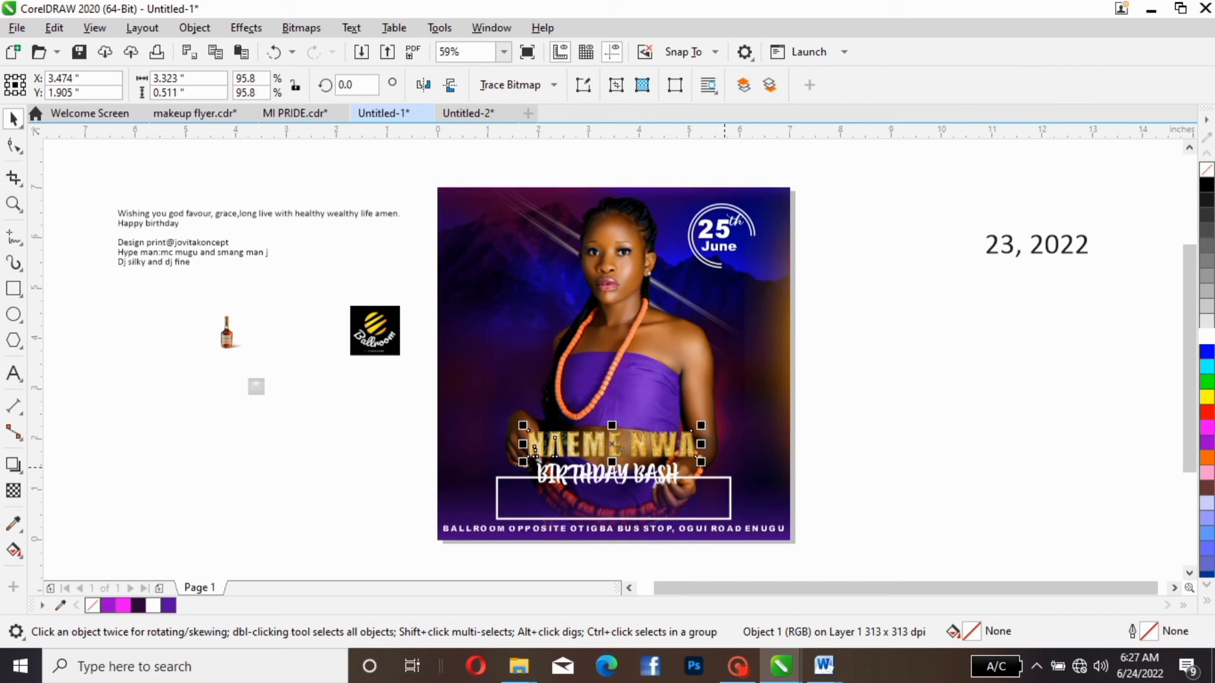
- Convert the white rectangle frame to curves and break its upper edge apart at both ends of the birthday bash text
{"action": "left_click", "coordinate": [732, 479]}
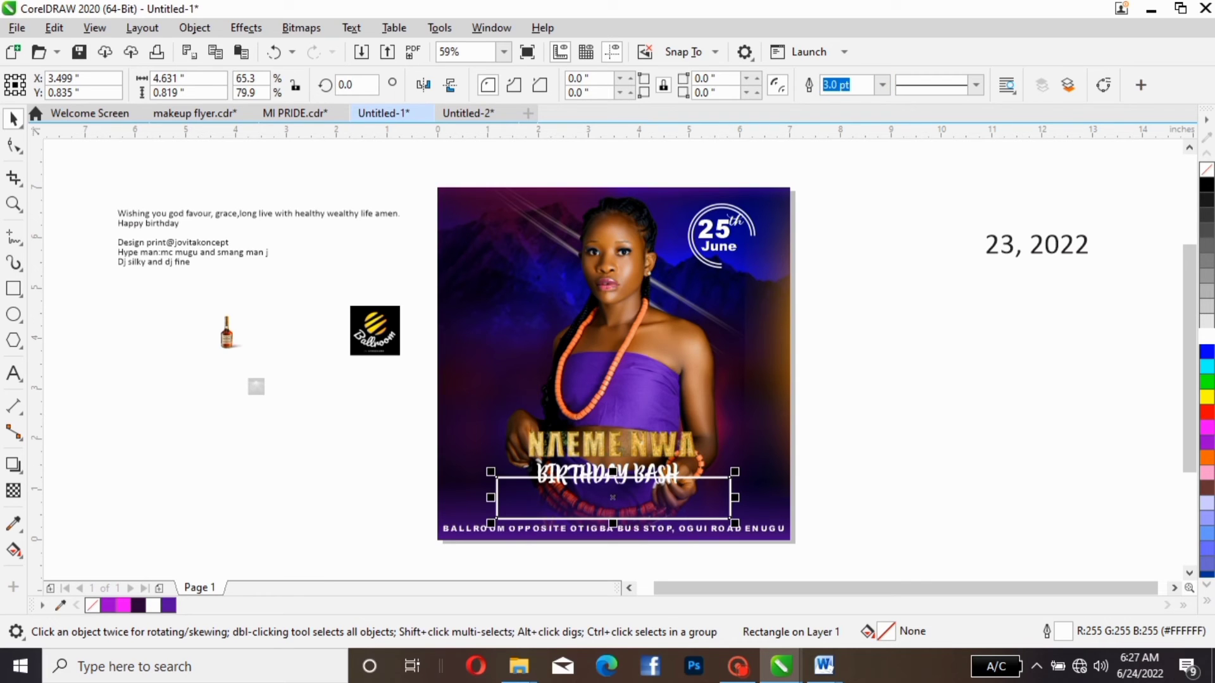
{"action": "left_click", "coordinate": [1103, 85]}
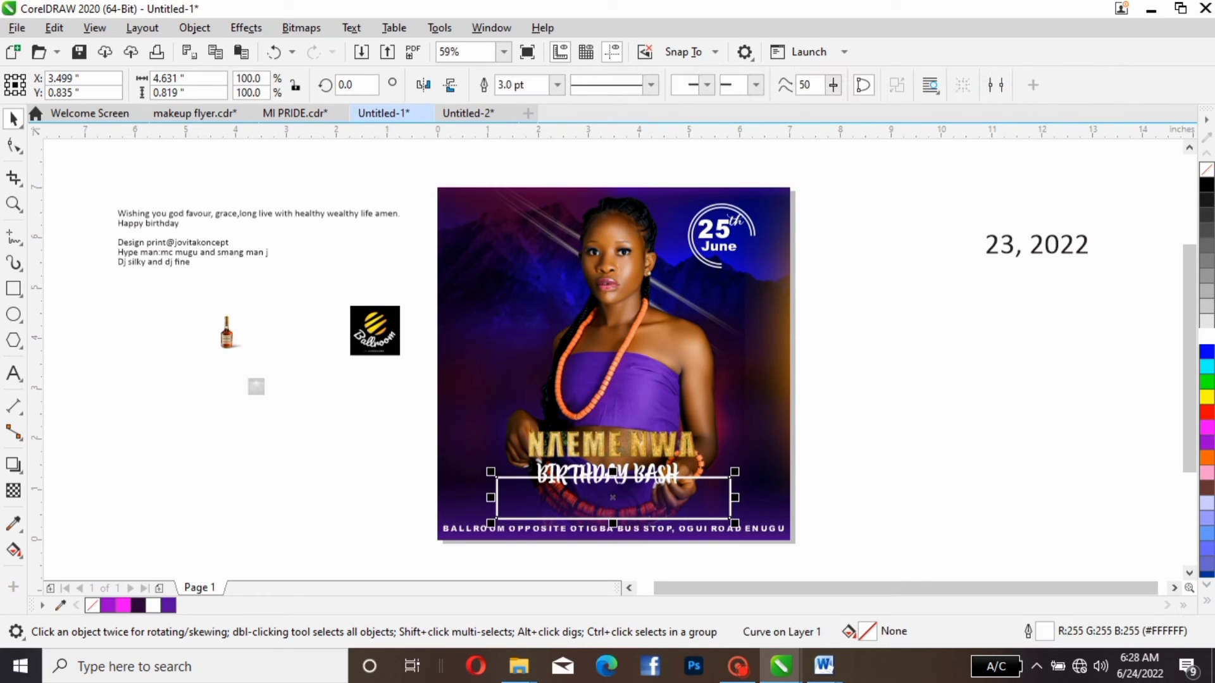
{"action": "left_click", "coordinate": [13, 146]}
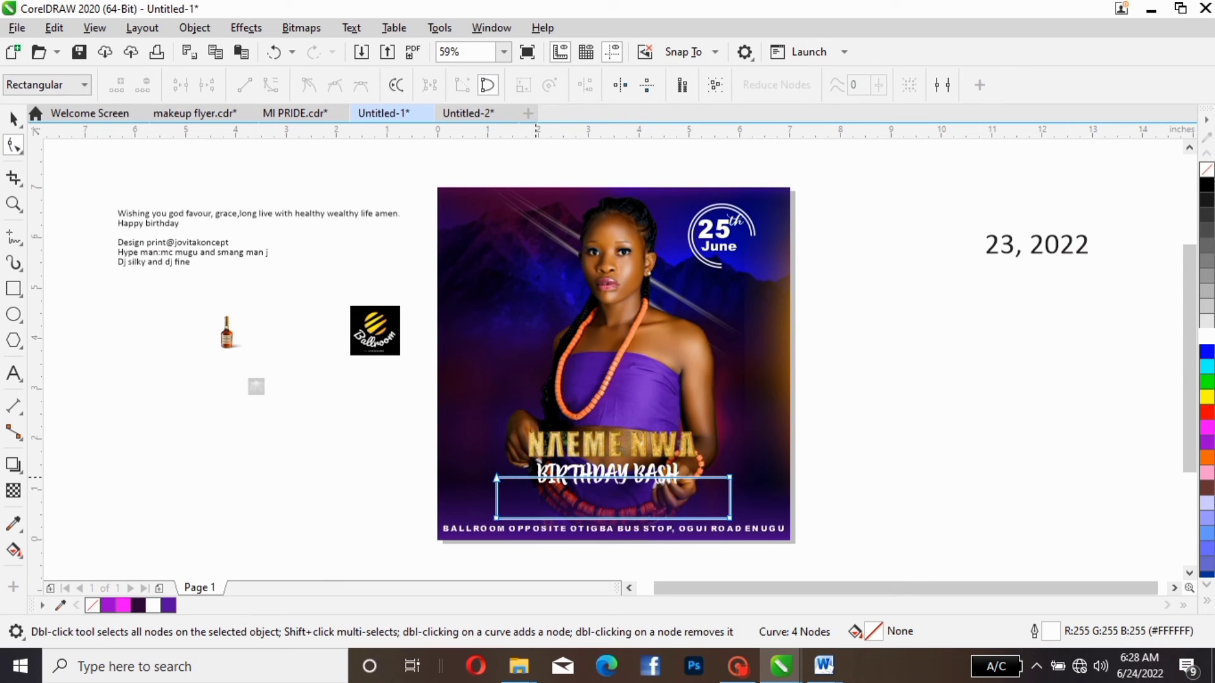
{"action": "left_click", "coordinate": [536, 477]}
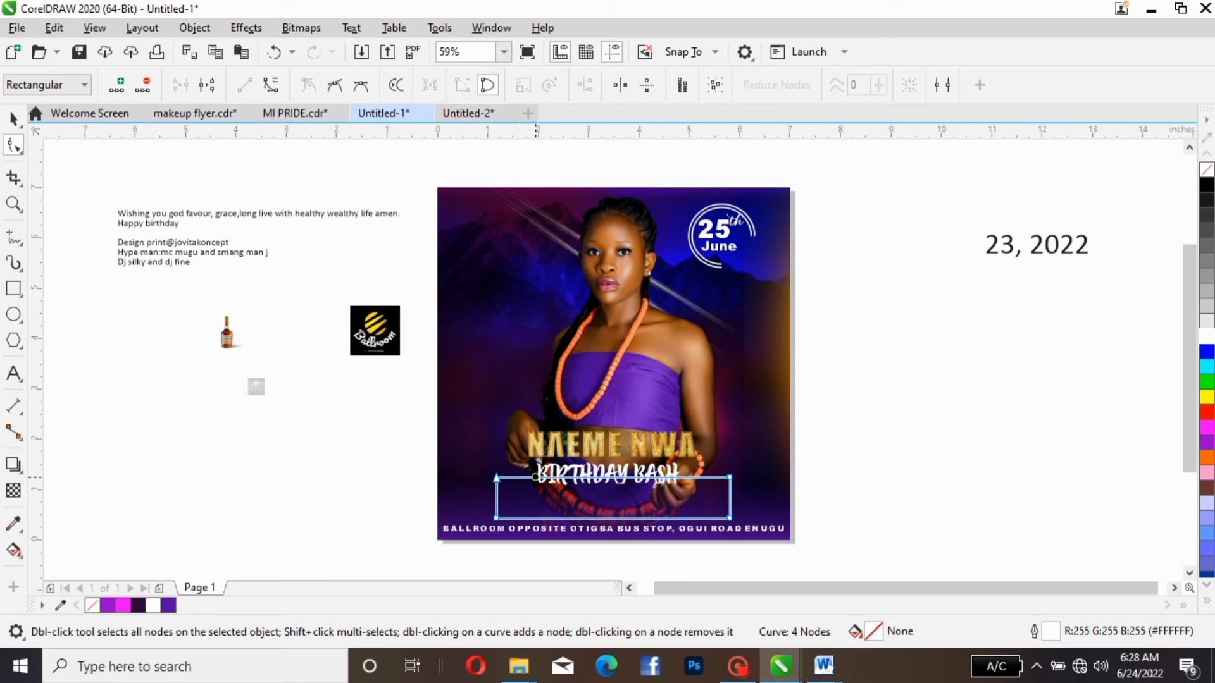
{"action": "right_click", "coordinate": [535, 477]}
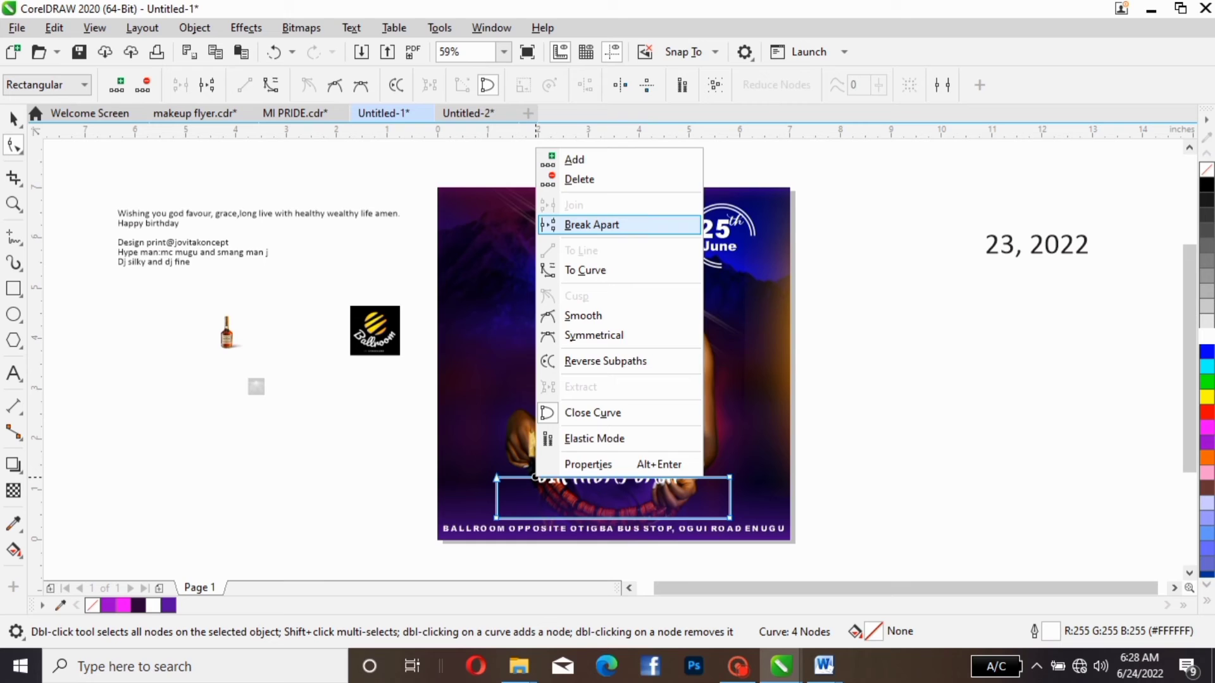
{"action": "left_click", "coordinate": [591, 224]}
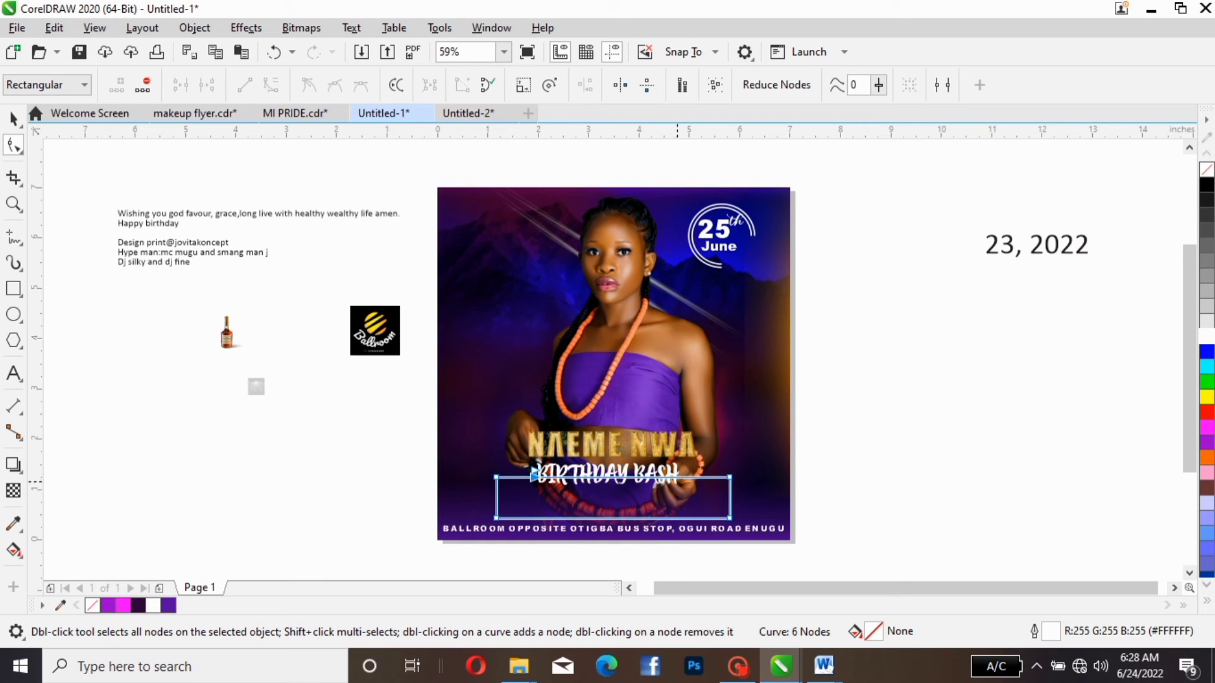
{"action": "left_click", "coordinate": [675, 477]}
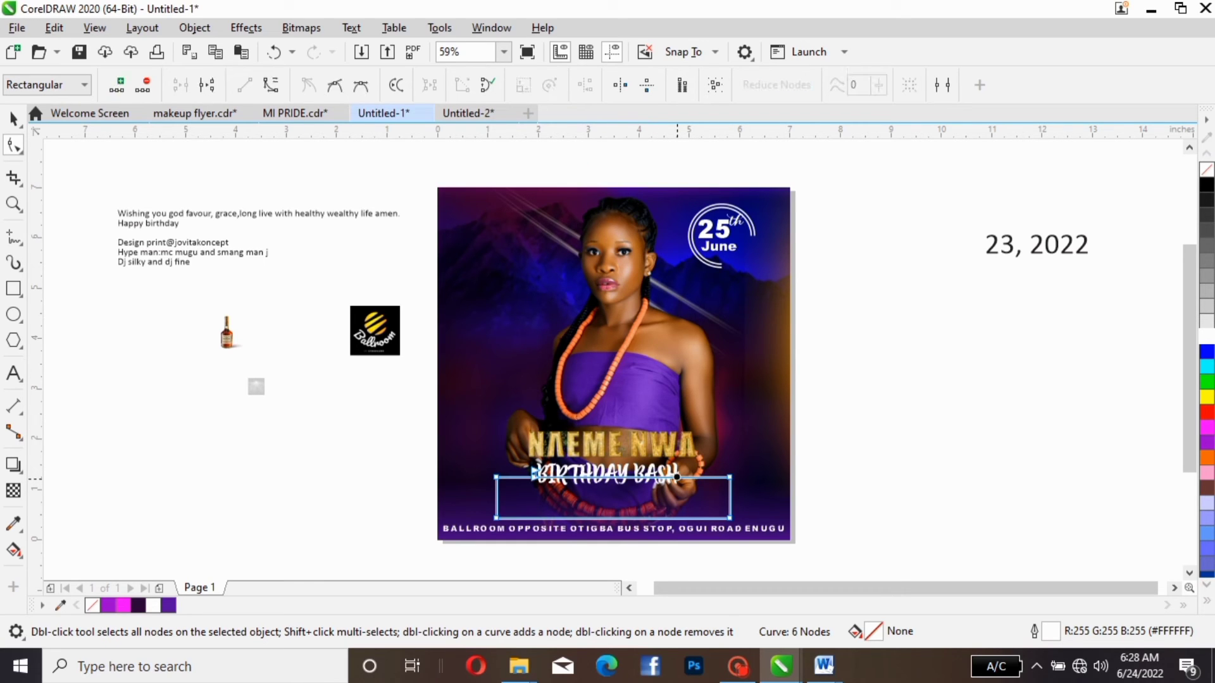
{"action": "right_click", "coordinate": [676, 480]}
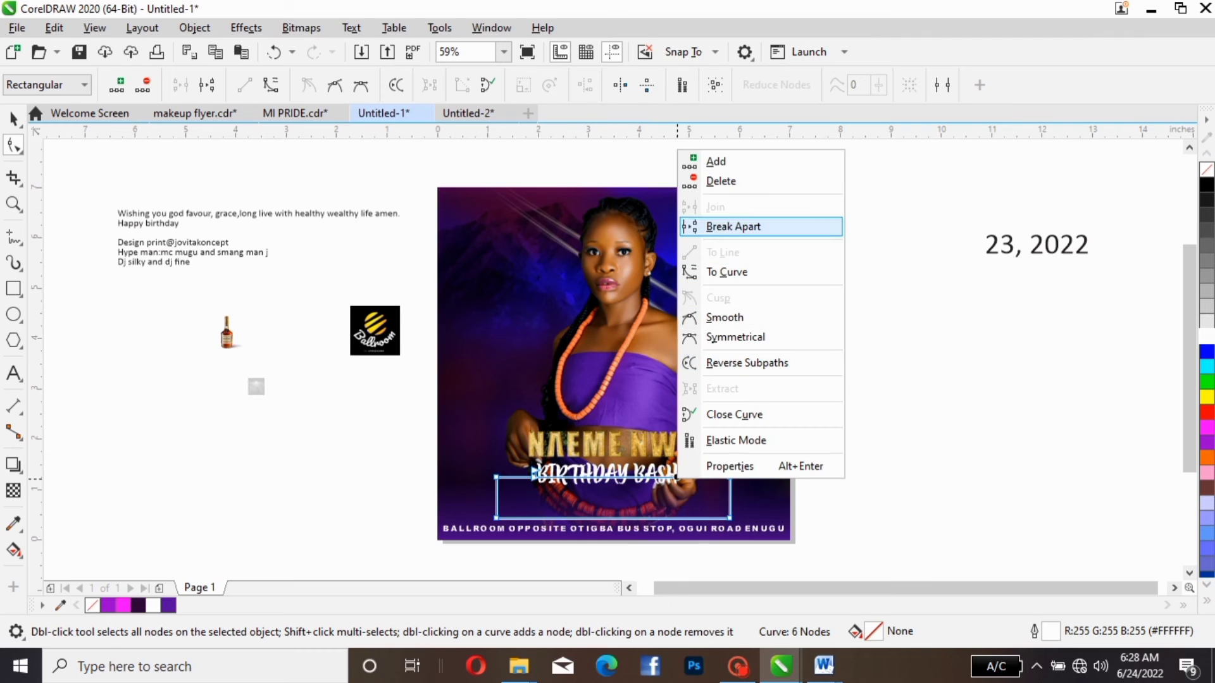
{"action": "left_click", "coordinate": [690, 224]}
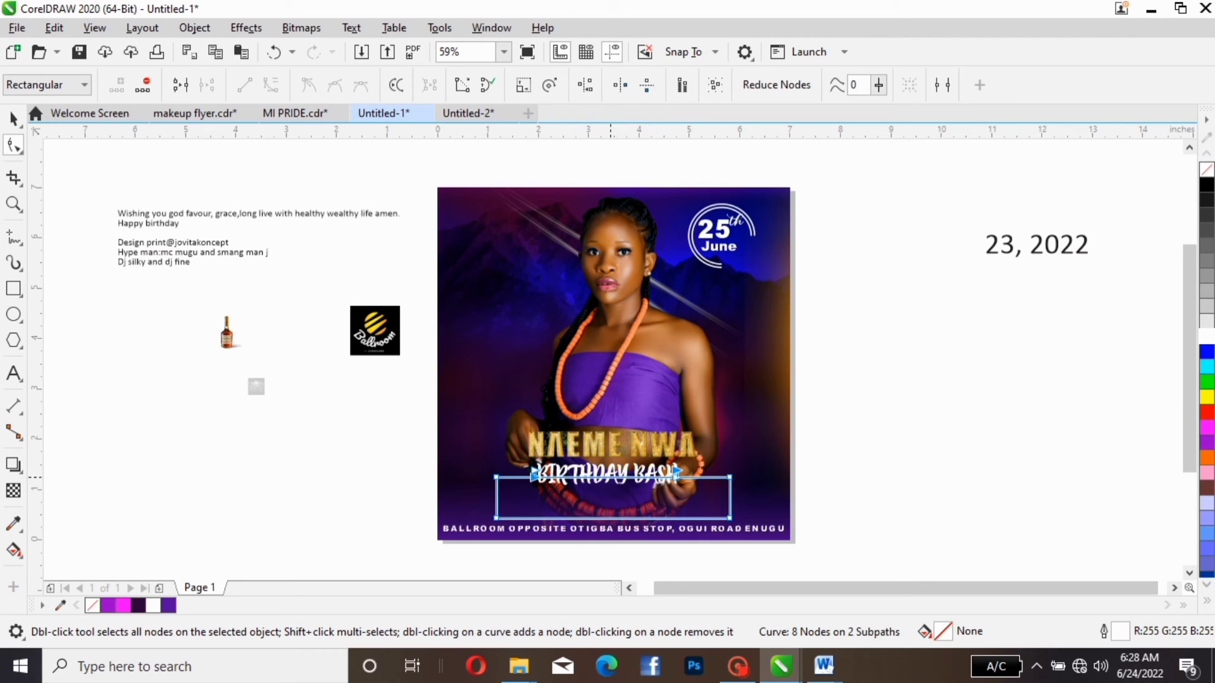
- Delete the segment of the frame's upper edge that runs behind the birthday bash text
{"action": "left_click", "coordinate": [611, 477]}
{"action": "right_click", "coordinate": [610, 478]}
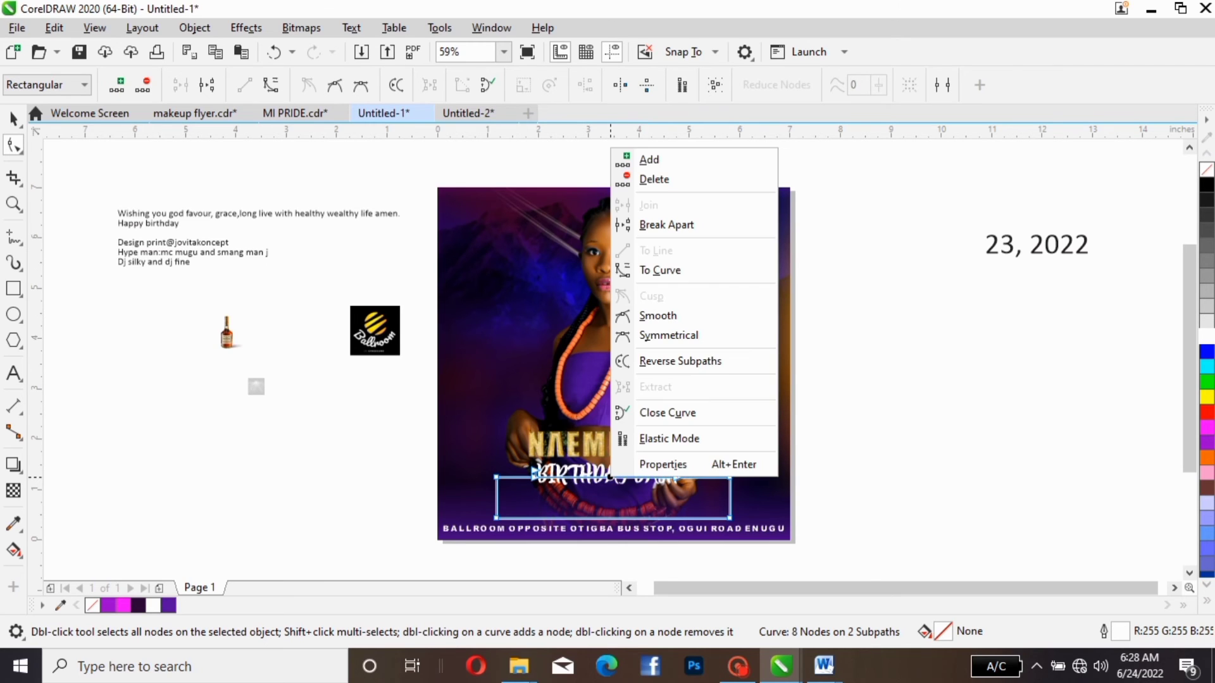
{"action": "left_click", "coordinate": [653, 179]}
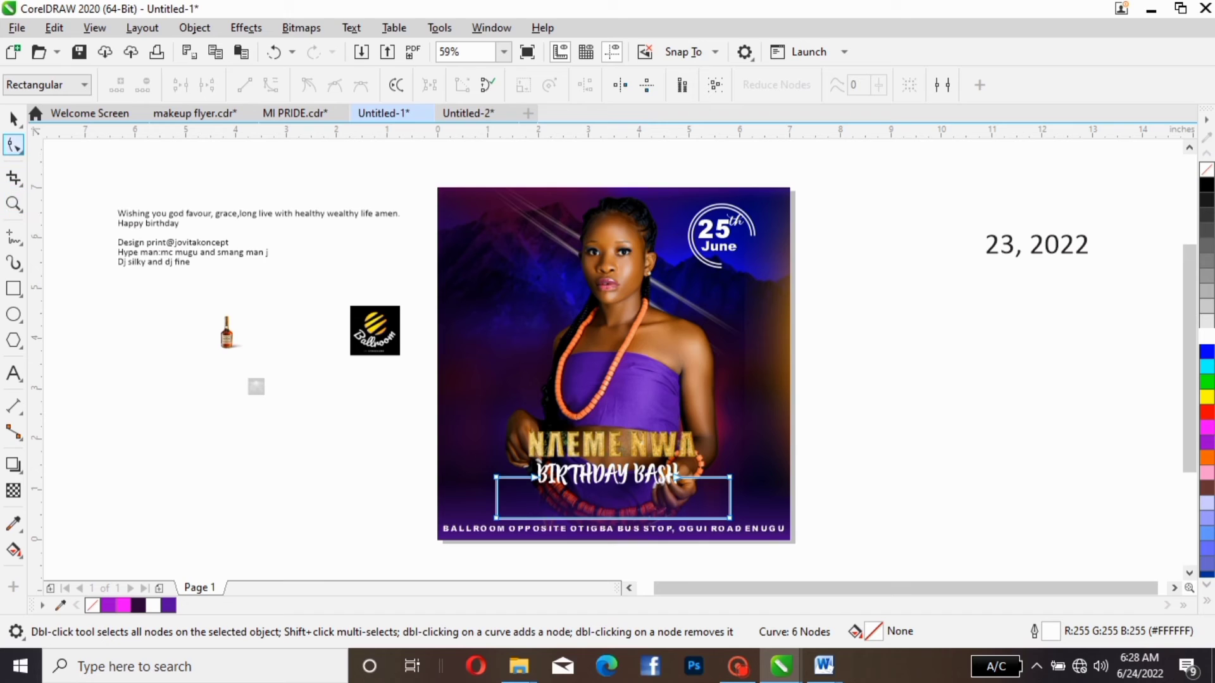
{"action": "left_click", "coordinate": [14, 117]}
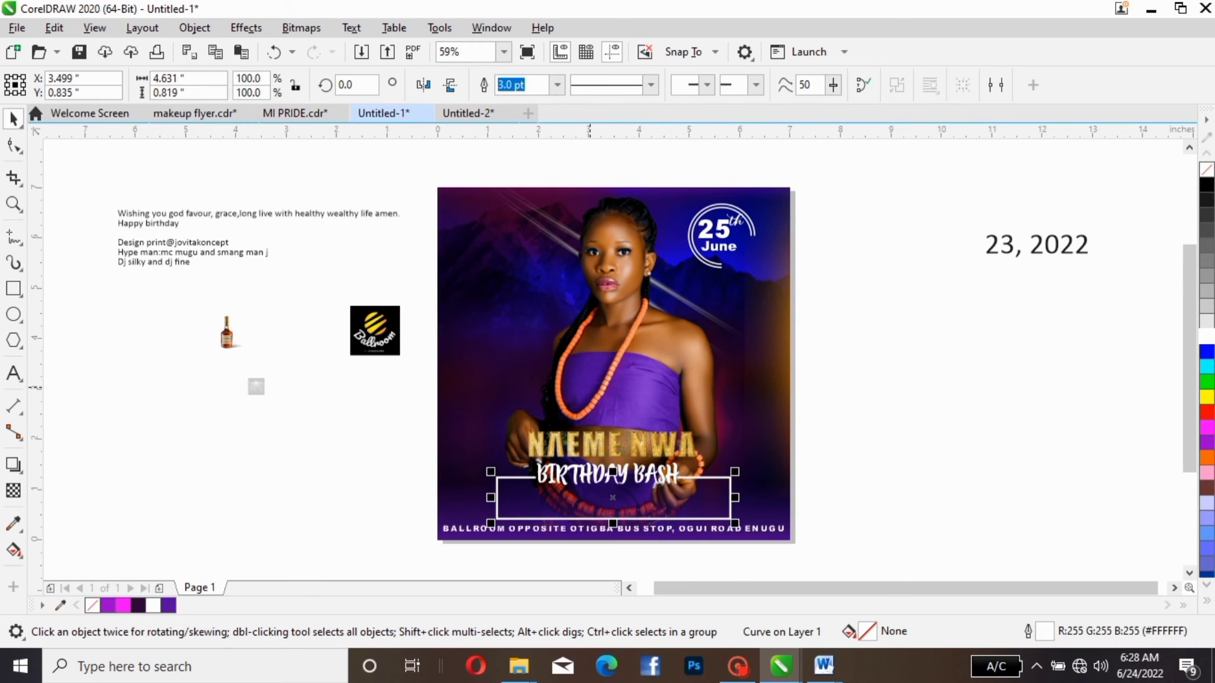
{"action": "key", "text": "Escape"}
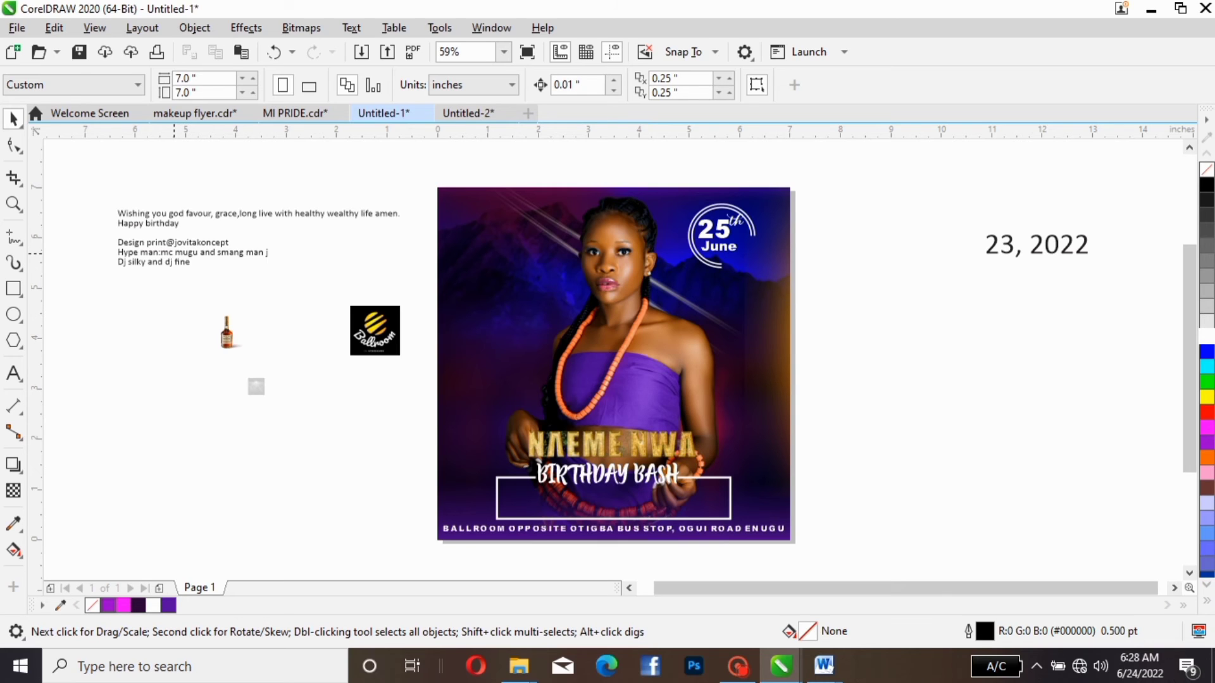
- Move the "Hype man" line into the upper part of the frame and colour it white
{"action": "left_click", "coordinate": [173, 253]}
{"action": "left_click_drag", "start_coordinate": [173, 253], "coordinate": [582, 493]}
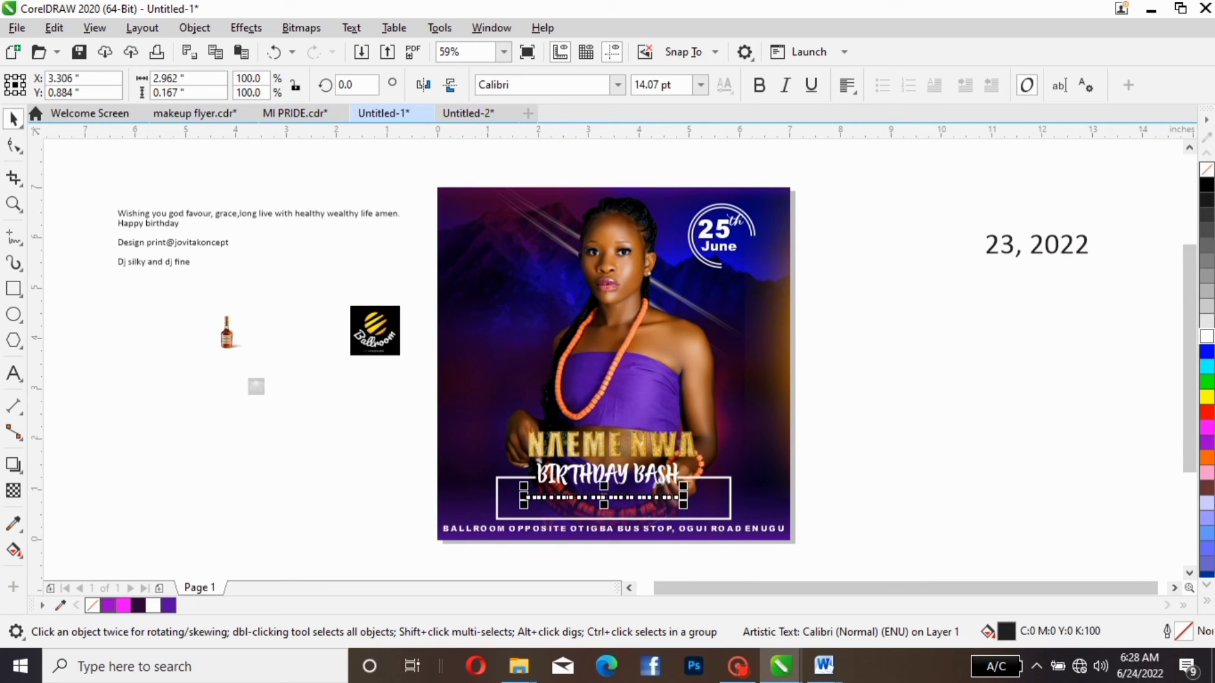
{"action": "left_click", "coordinate": [1207, 336]}
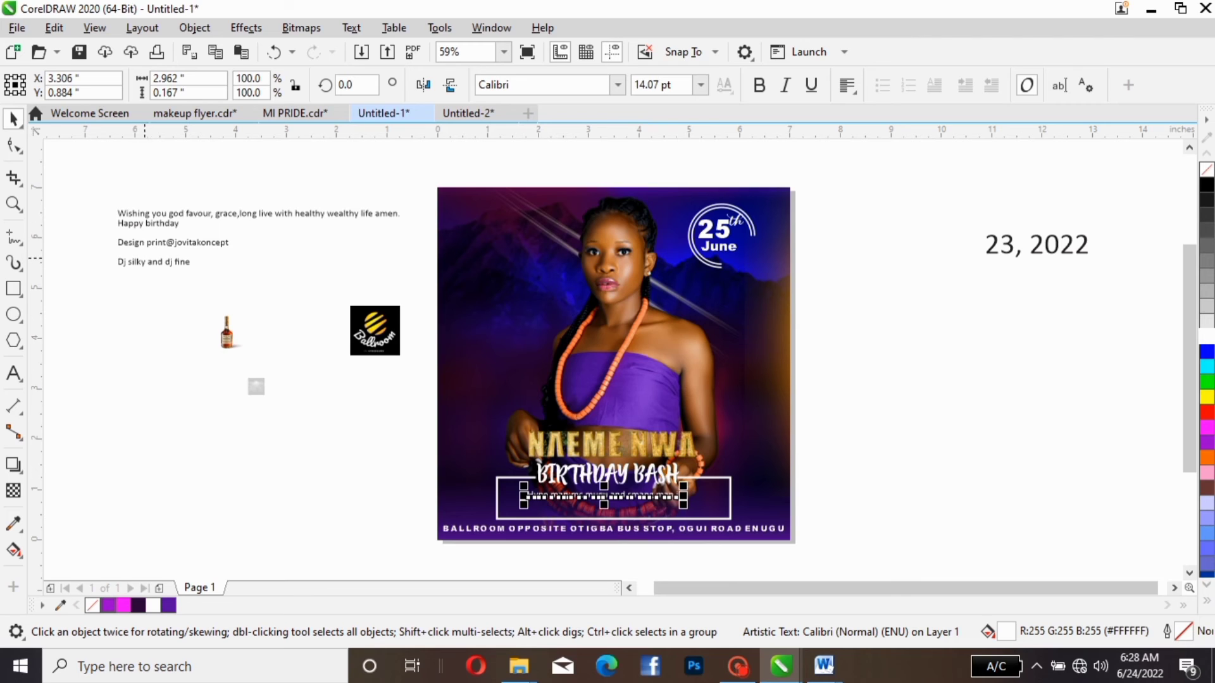
- Move the Dj line into the frame beneath the "Hype man" line and colour it white
{"action": "left_click", "coordinate": [145, 258]}
{"action": "left_click", "coordinate": [145, 260]}
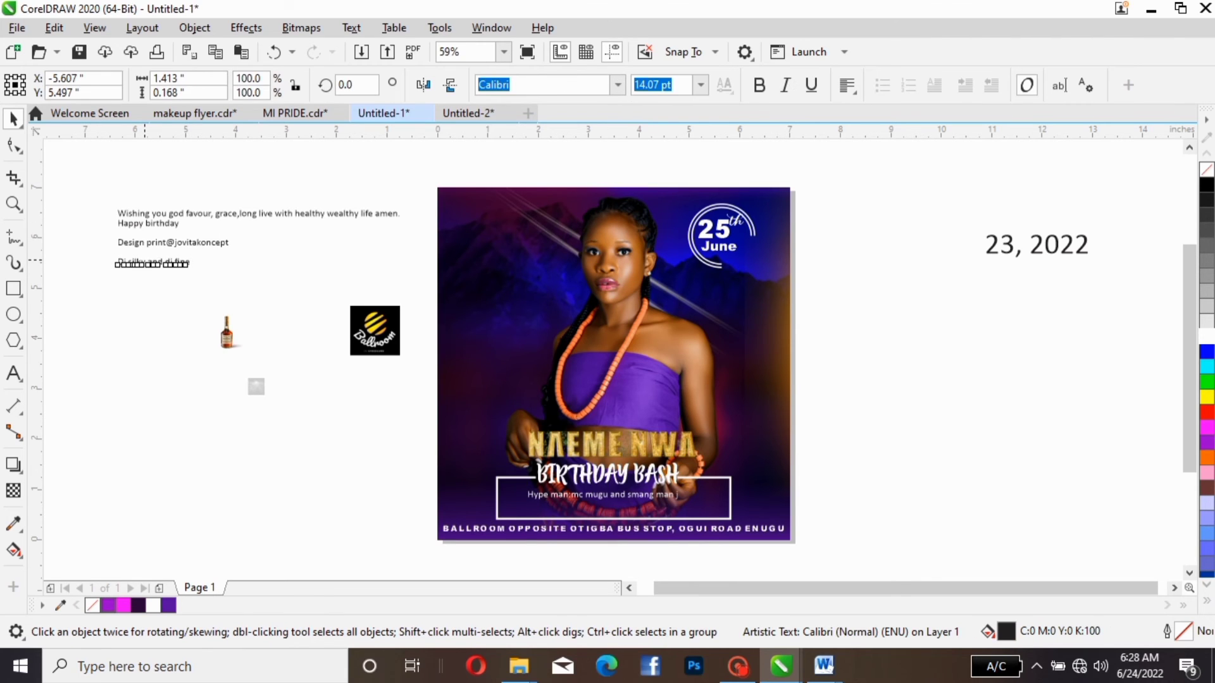
{"action": "left_click_drag", "start_coordinate": [145, 260], "coordinate": [596, 510]}
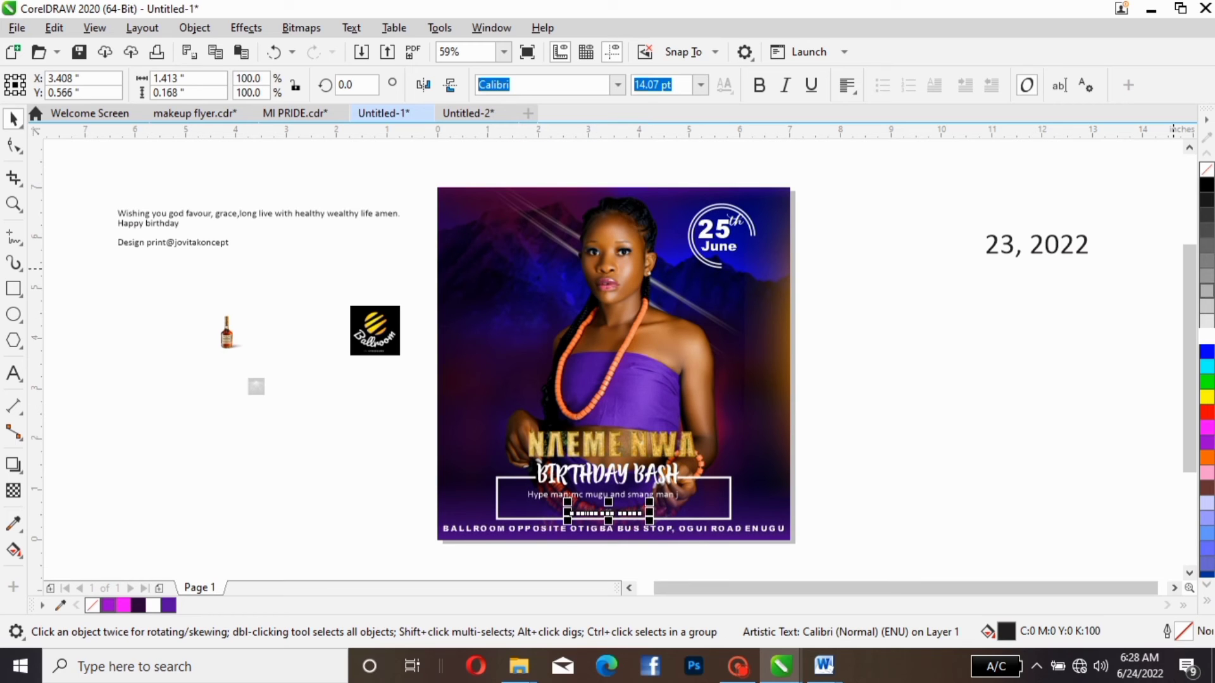
{"action": "left_click", "coordinate": [1206, 336]}
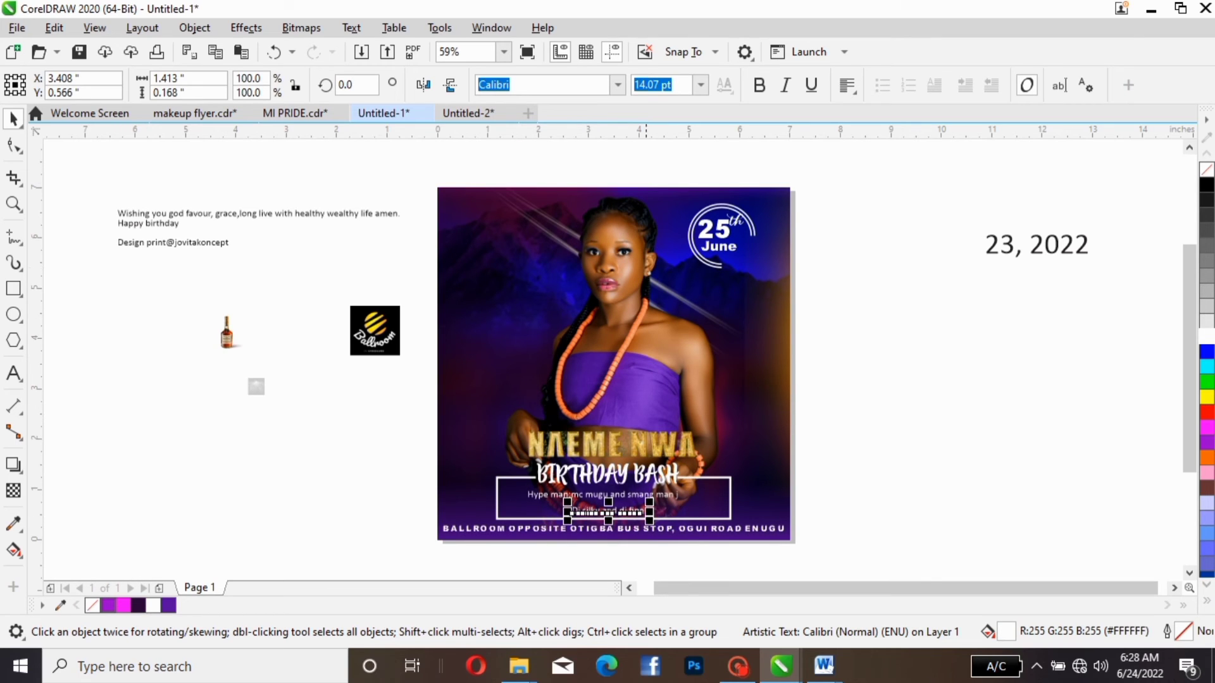
{"action": "key", "text": "Escape"}
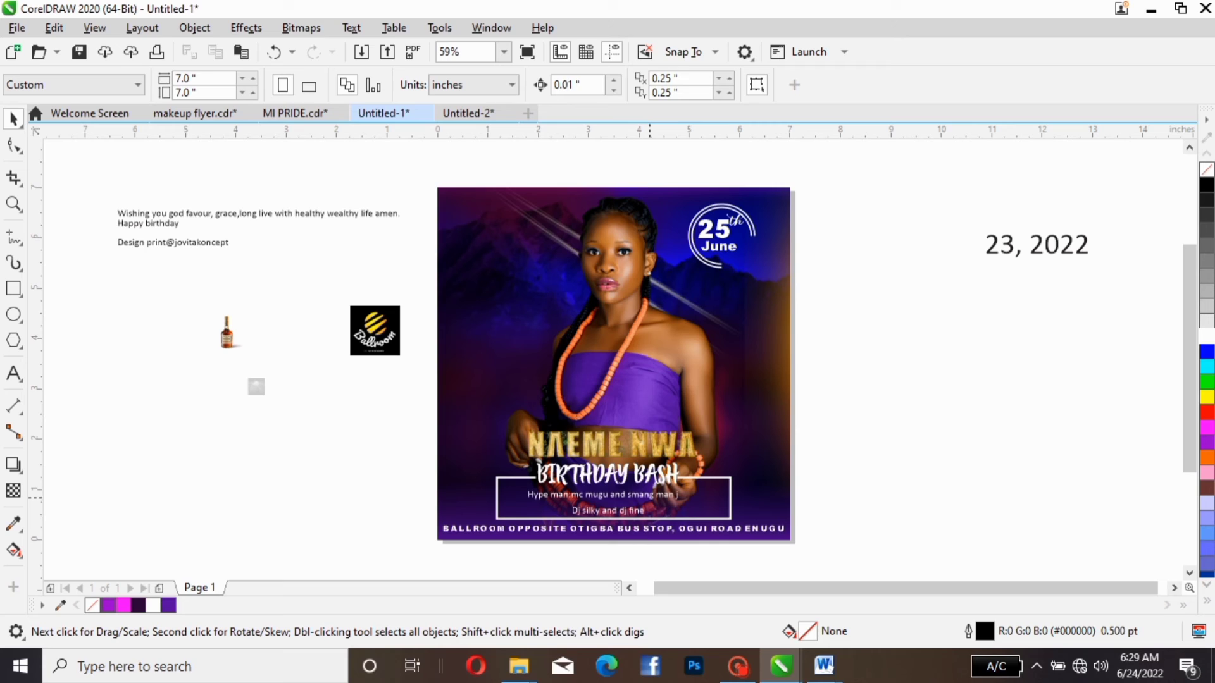
- Enlarge the "Hype man" line to about 18.8 pt and change it to Title Case
{"action": "left_click", "coordinate": [673, 493]}
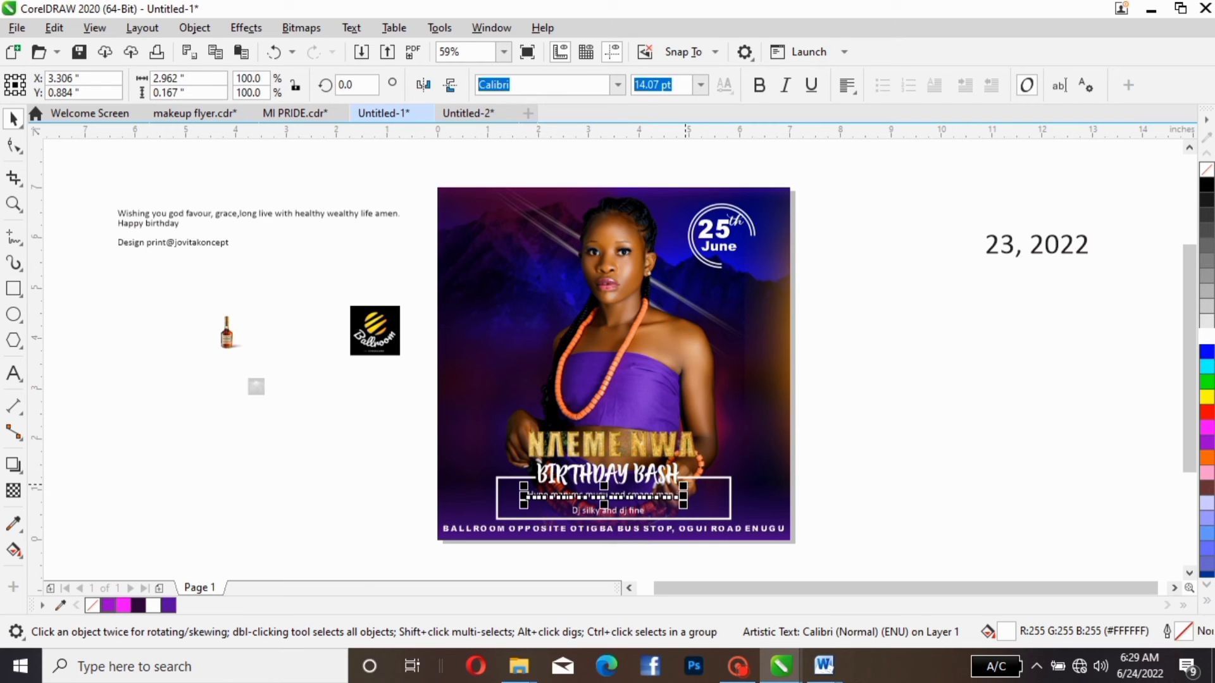
{"action": "left_click_drag", "start_coordinate": [685, 485], "coordinate": [713, 499]}
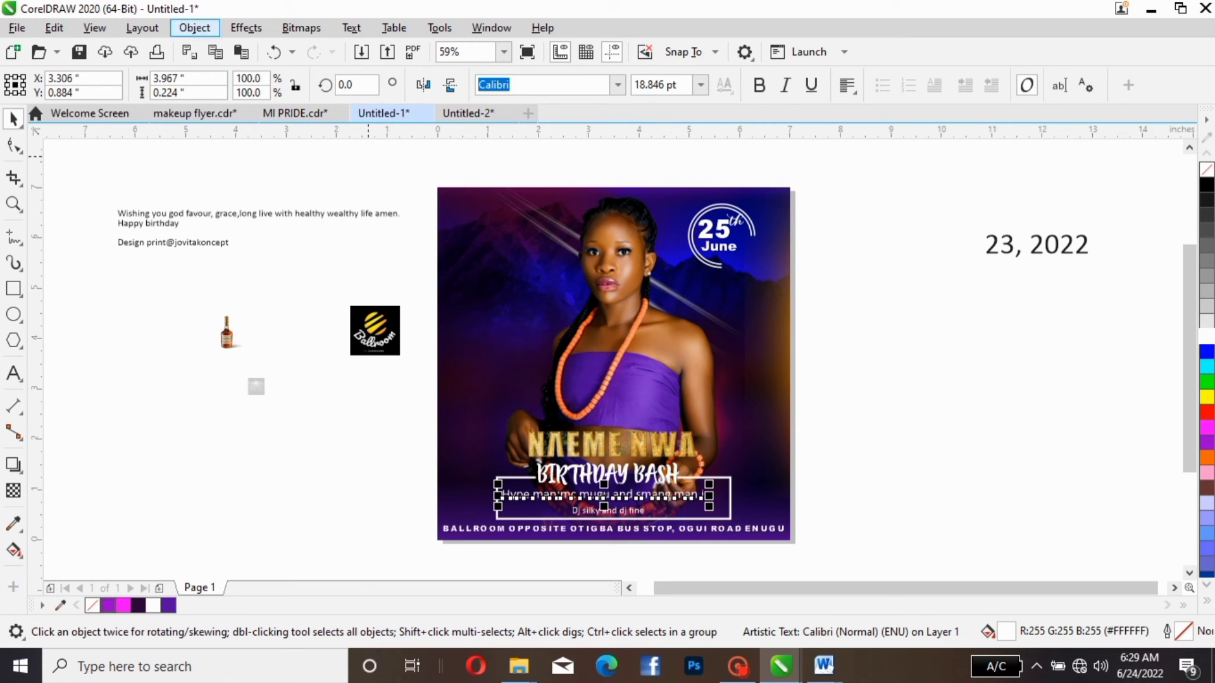
{"action": "left_click", "coordinate": [352, 28]}
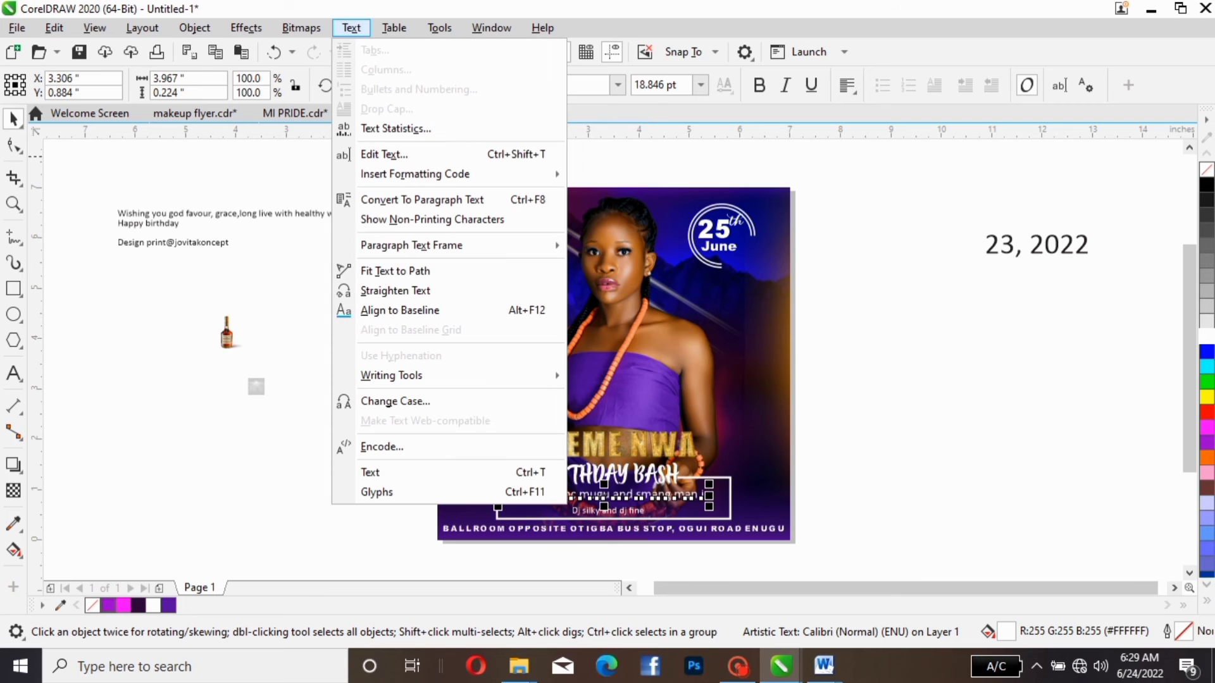
{"action": "left_click", "coordinate": [395, 401]}
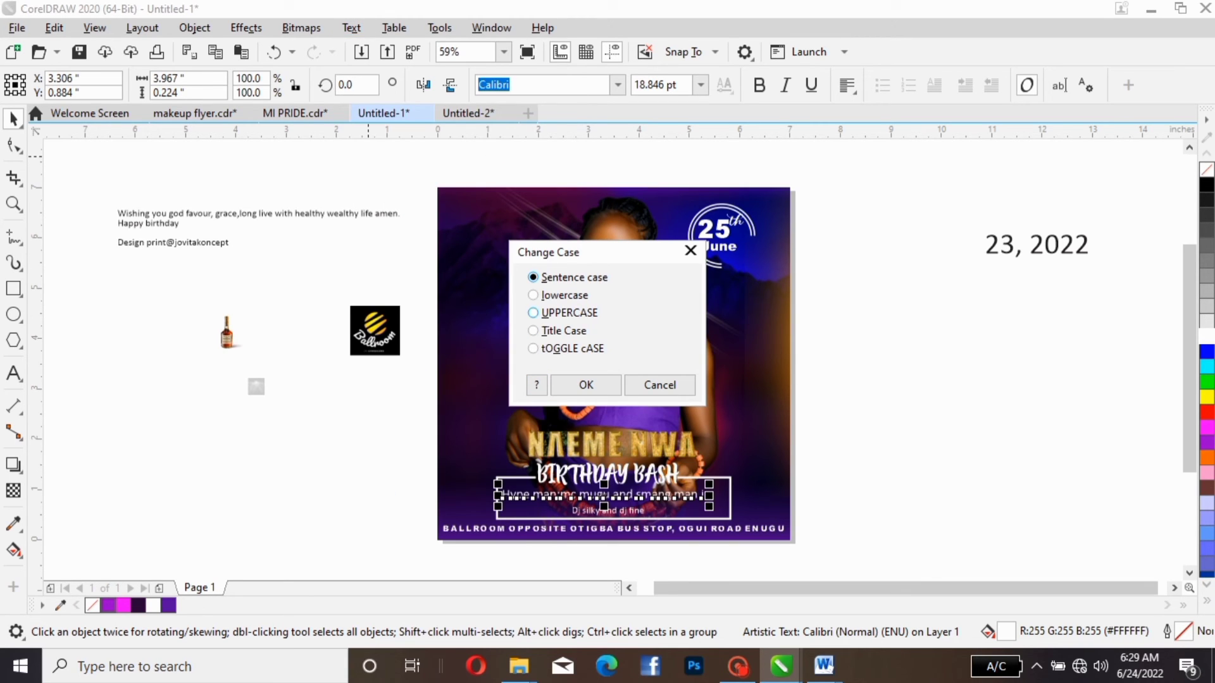
{"action": "left_click", "coordinate": [562, 331]}
{"action": "left_click", "coordinate": [585, 385]}
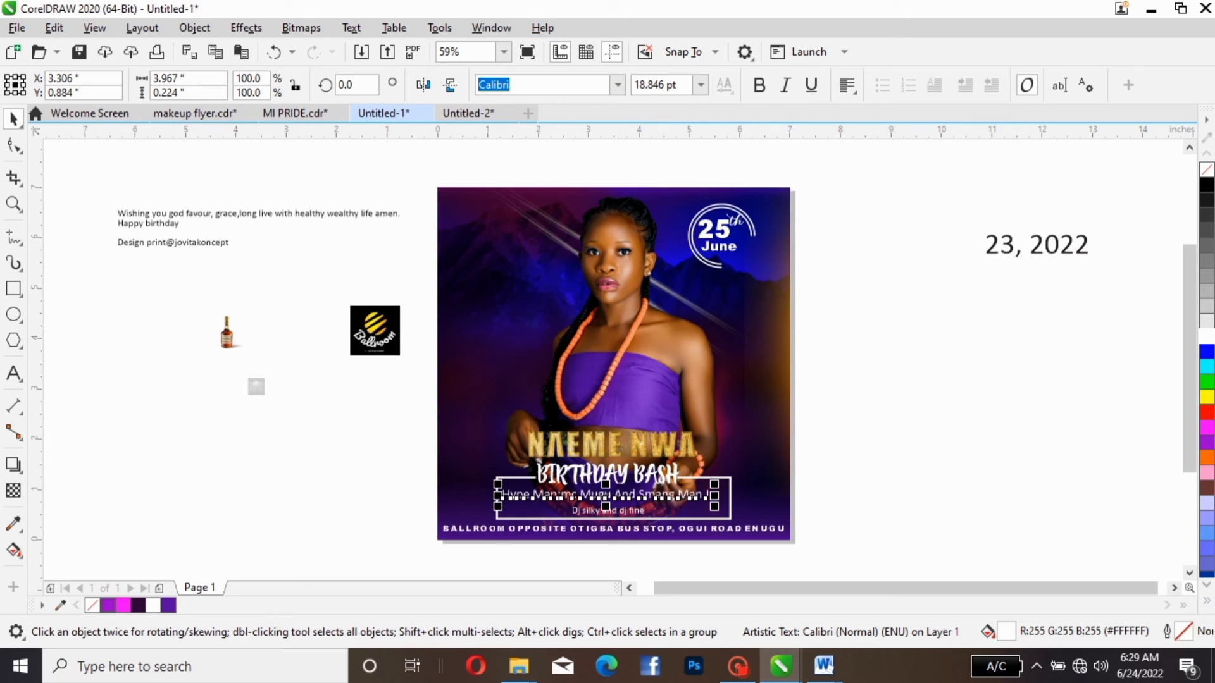
- Set the "Hype Man" line in Arial Narrow Bold and enlarge it to about 21 pt so it spans the frame
{"action": "left_click", "coordinate": [617, 84]}
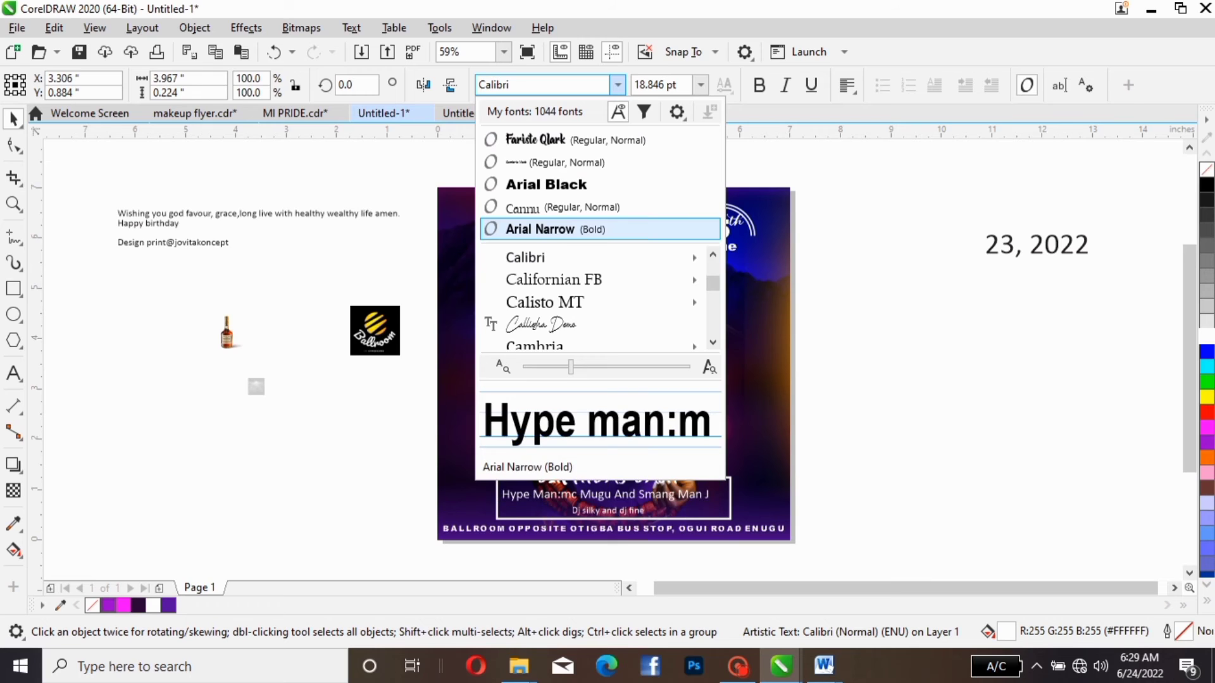
{"action": "left_click", "coordinate": [591, 227]}
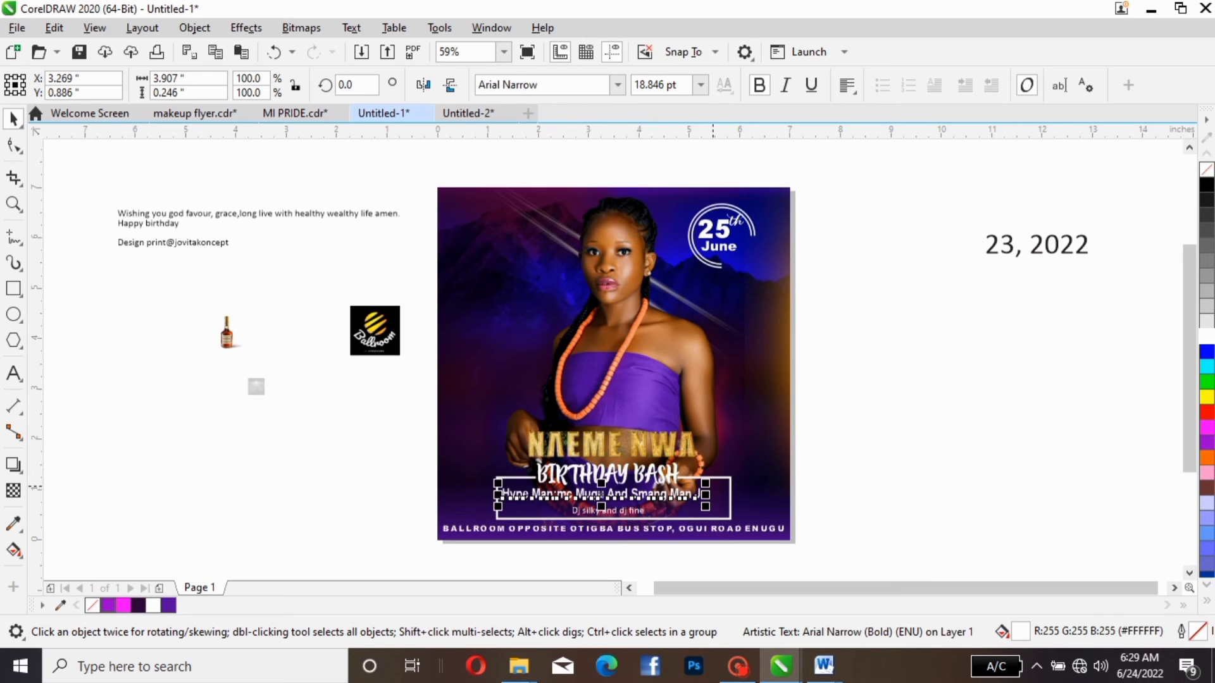
{"action": "left_click_drag", "start_coordinate": [705, 483], "coordinate": [725, 478]}
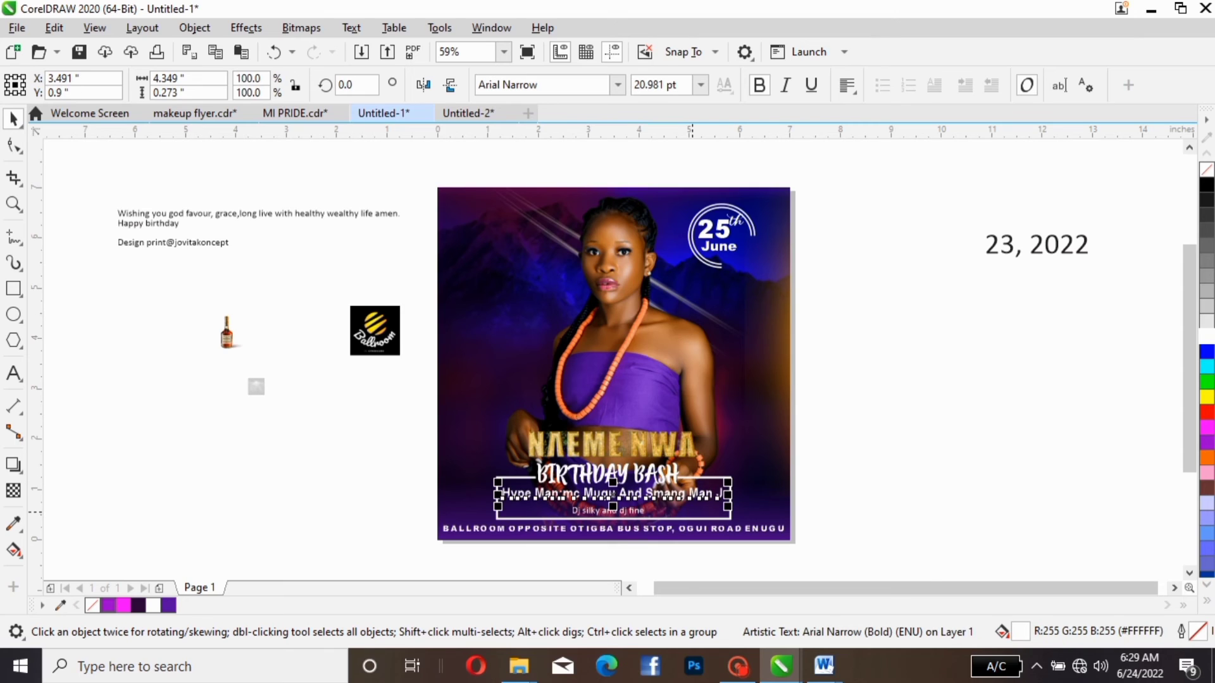
- Change the Dj line to Title Case in Arial Narrow Bold and size it to about 18.5 pt
{"action": "left_click", "coordinate": [607, 510]}
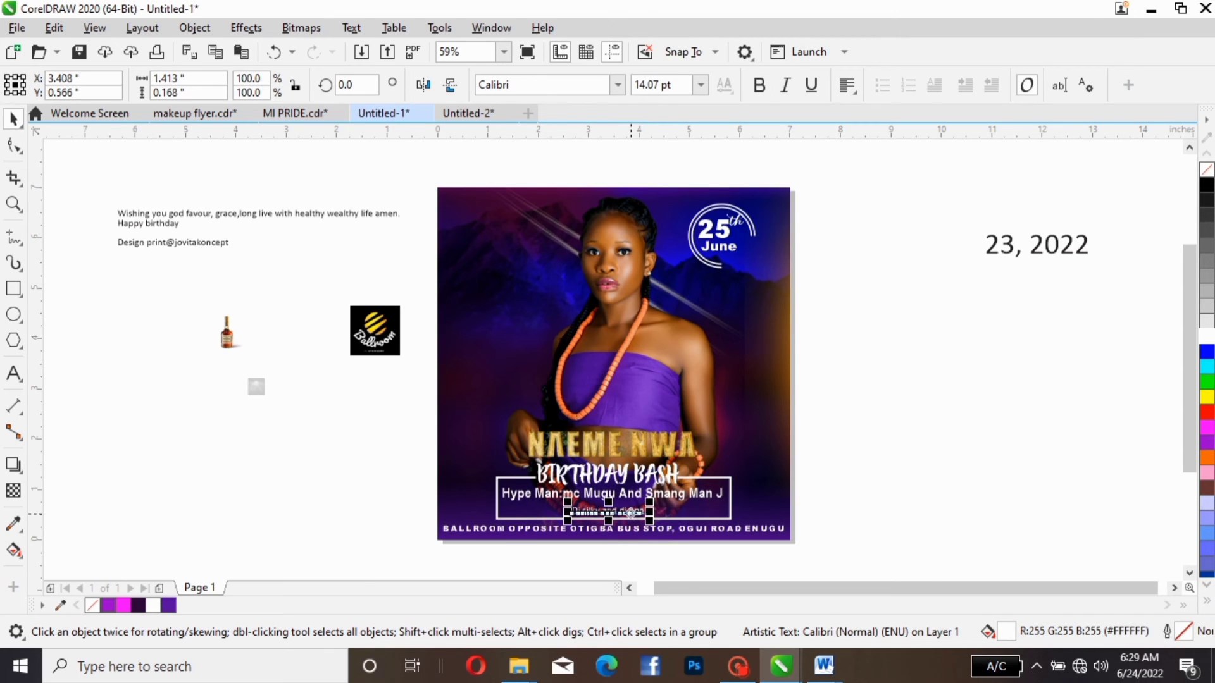
{"action": "left_click", "coordinate": [351, 28]}
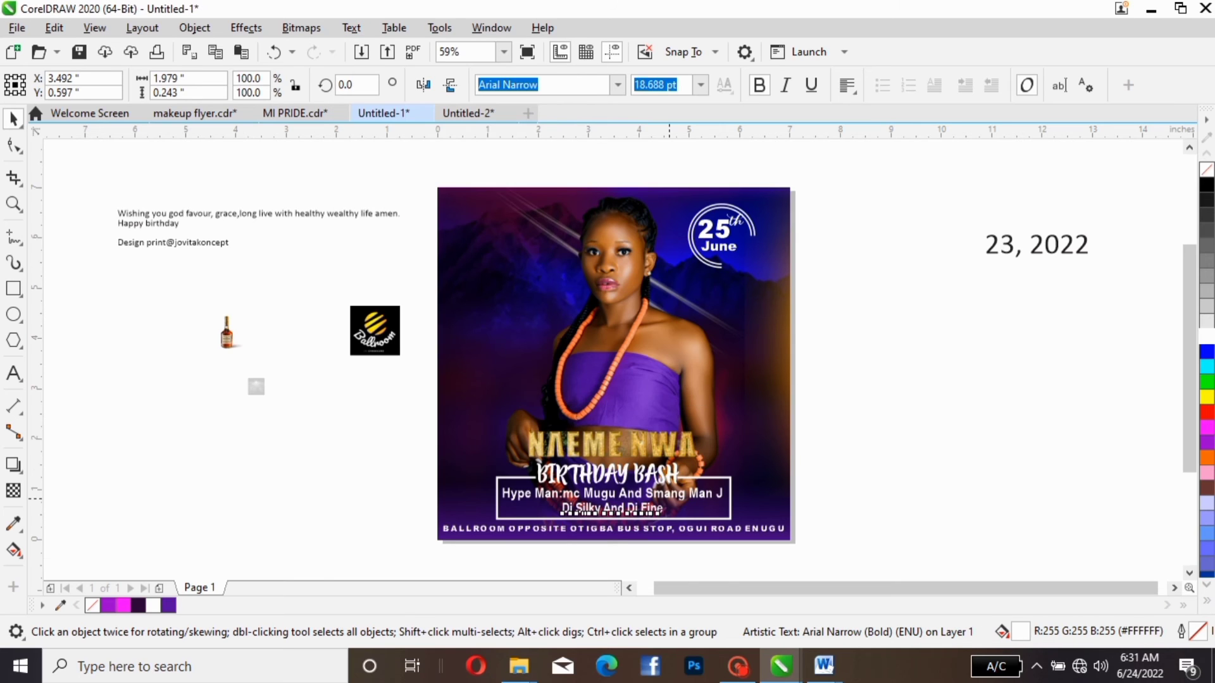
{"action": "left_click_drag", "start_coordinate": [673, 498], "coordinate": [671, 499]}
{"action": "key", "text": "Escape"}
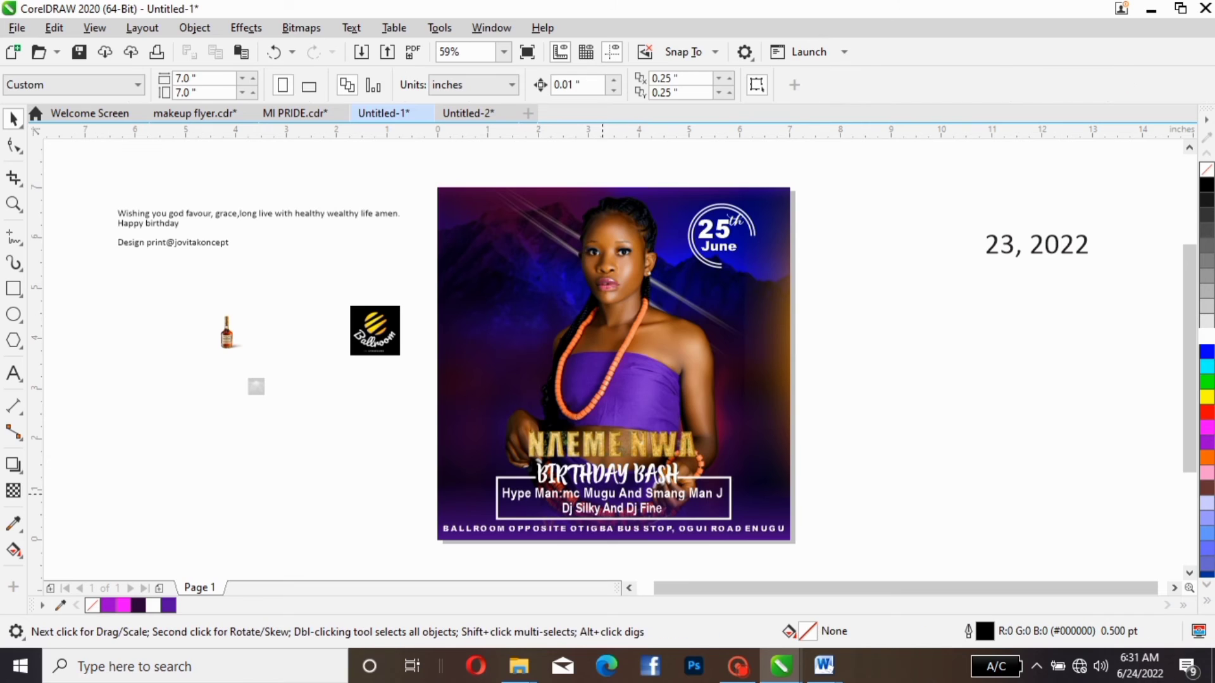
- Nudge the Dj line 0.02 inch to the right to centre it in the frame
{"action": "left_click", "coordinate": [642, 505]}
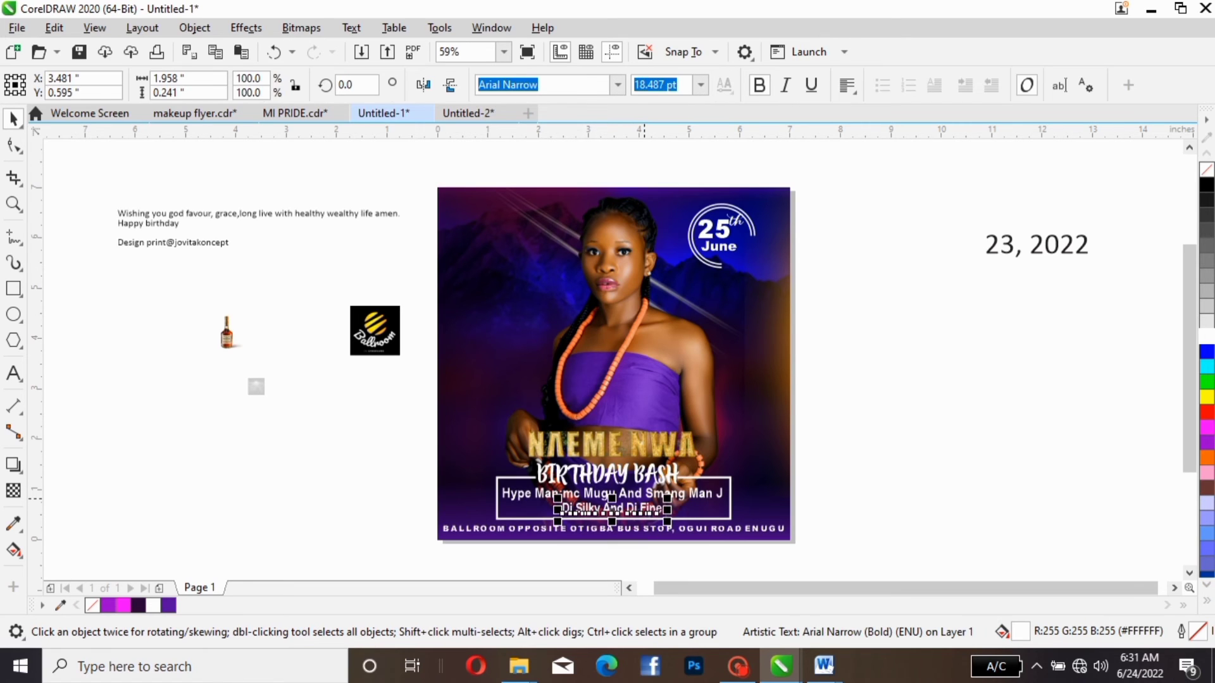
{"action": "key", "text": "Right"}
{"action": "key", "text": "Right"}
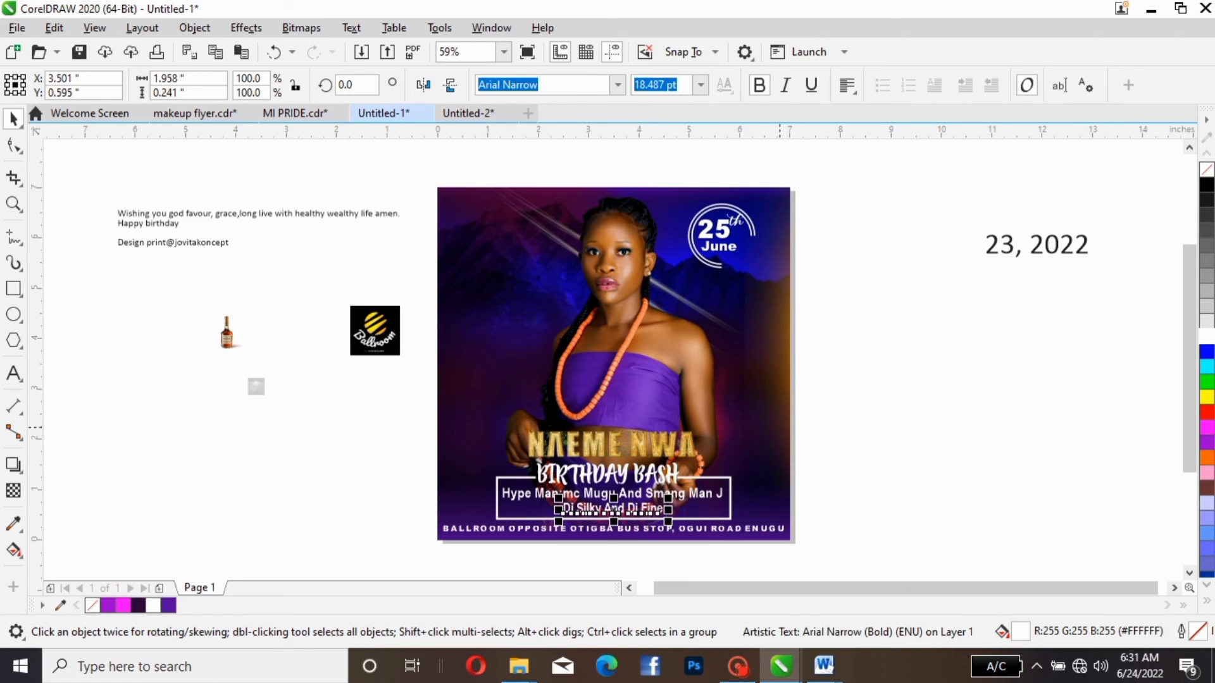
{"action": "left_click", "coordinate": [833, 414]}
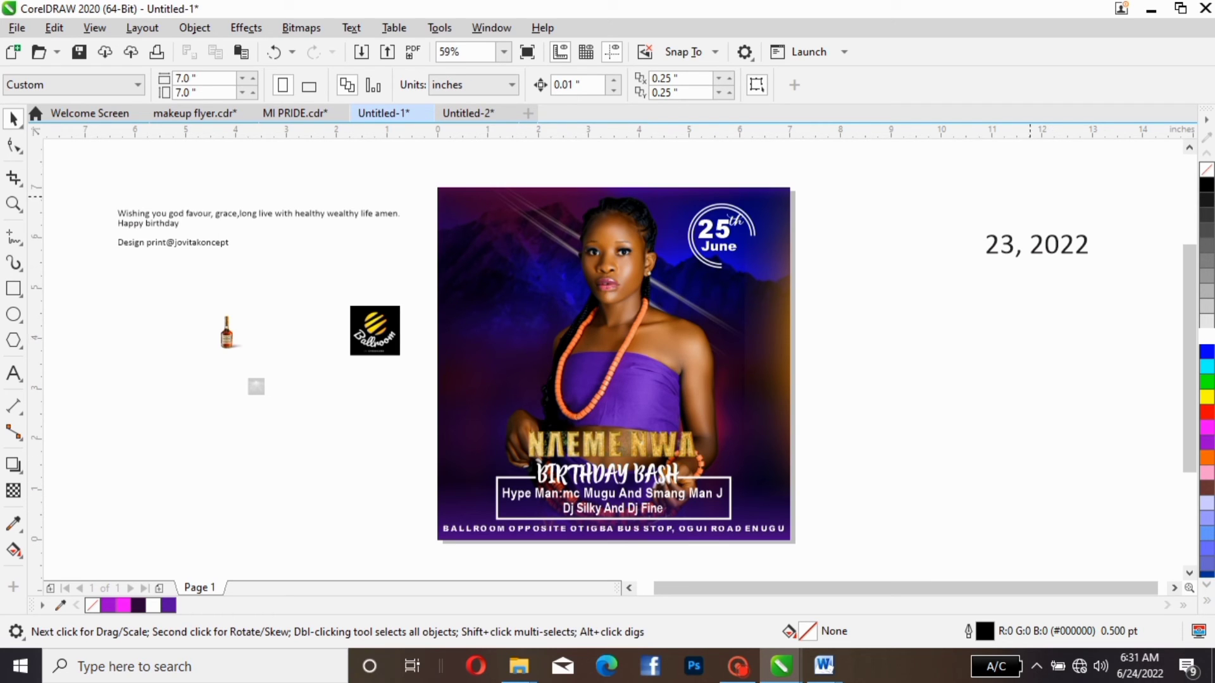
- Move the bottle image onto the flyer's lower-left area, just beside the framed hype man/DJ text
{"action": "left_click", "coordinate": [1009, 246]}
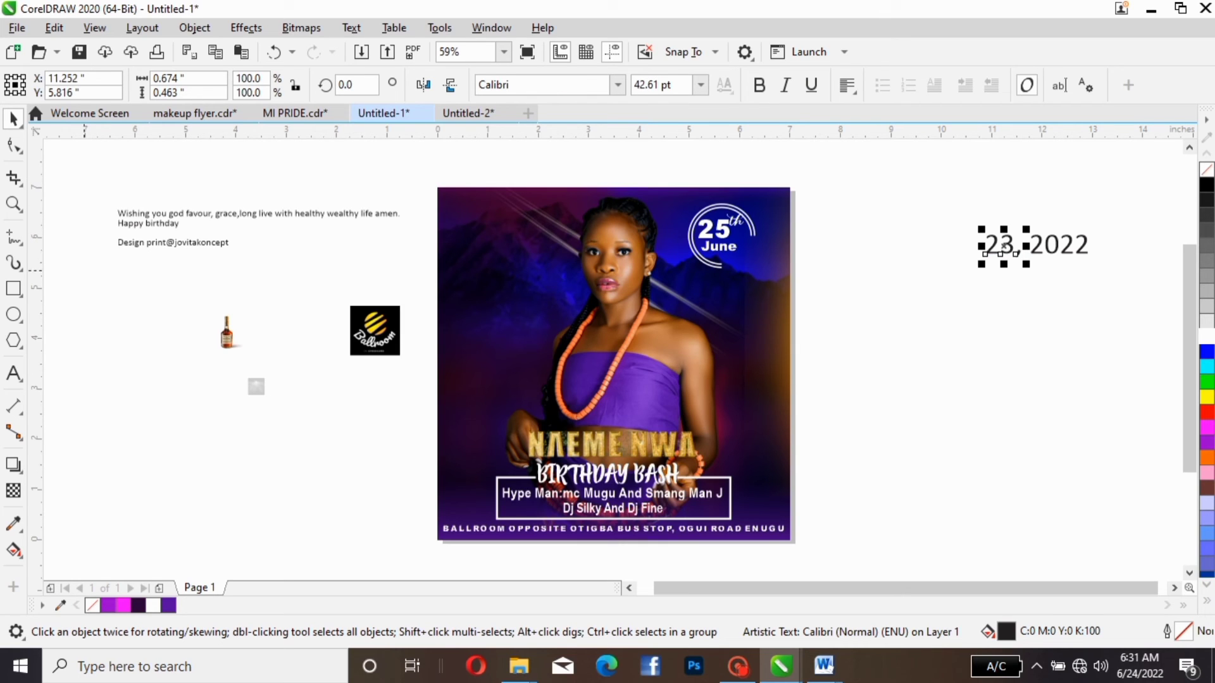
{"action": "left_click", "coordinate": [164, 214]}
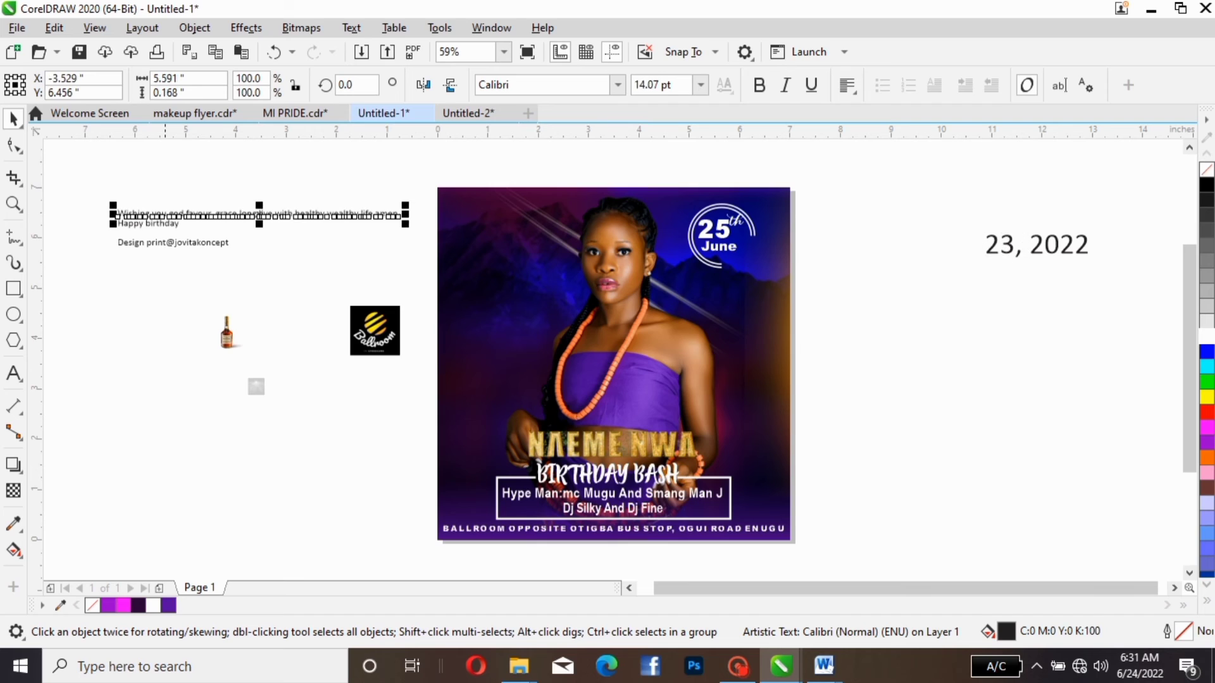
{"action": "mouse_move", "coordinate": [226, 333]}
{"action": "left_mouse_down"}
{"action": "mouse_move", "coordinate": [250, 332]}
{"action": "mouse_move", "coordinate": [352, 468]}
{"action": "mouse_move", "coordinate": [472, 520]}
{"action": "mouse_move", "coordinate": [500, 434]}
{"action": "mouse_move", "coordinate": [501, 463]}
{"action": "left_mouse_up"}
{"action": "key", "text": "Right"}
{"action": "key", "text": "Right"}
{"action": "key", "text": "Right"}
{"action": "key", "text": "Right"}
{"action": "key", "text": "Right"}
{"action": "key", "text": "Right"}
{"action": "key", "text": "Right"}
{"action": "key", "text": "Right"}
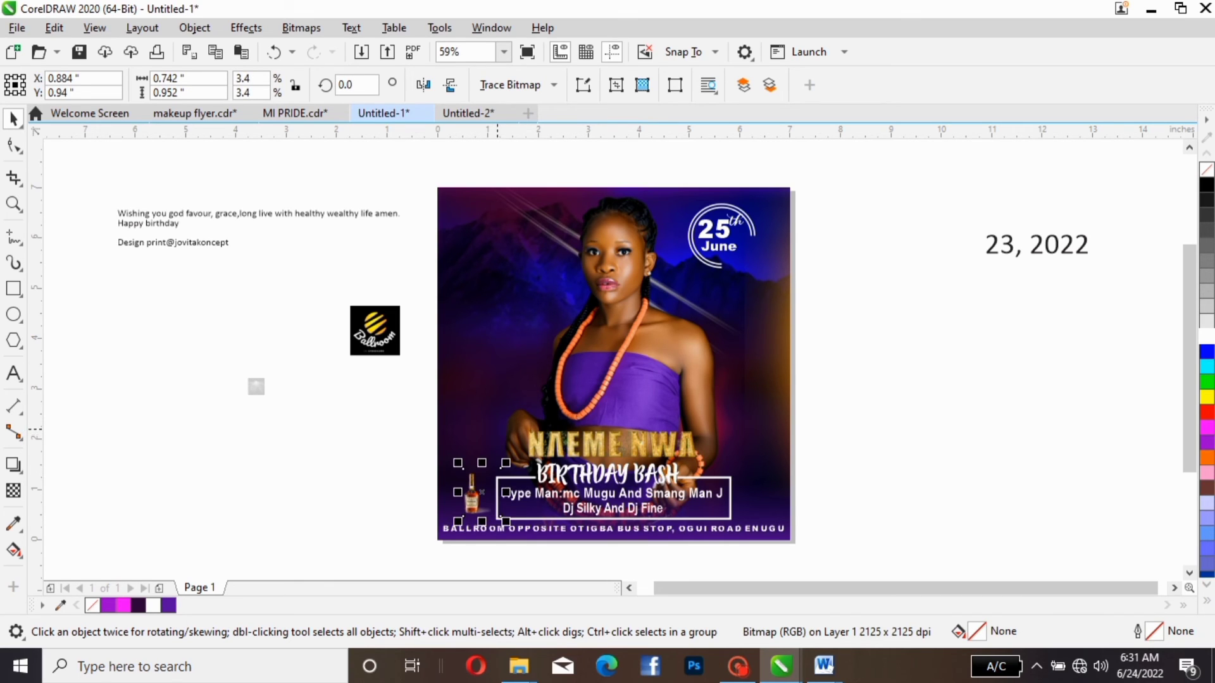
{"action": "key", "text": "Down"}
{"action": "key", "text": "Down"}
{"action": "key", "text": "Down"}
{"action": "key", "text": "Down"}
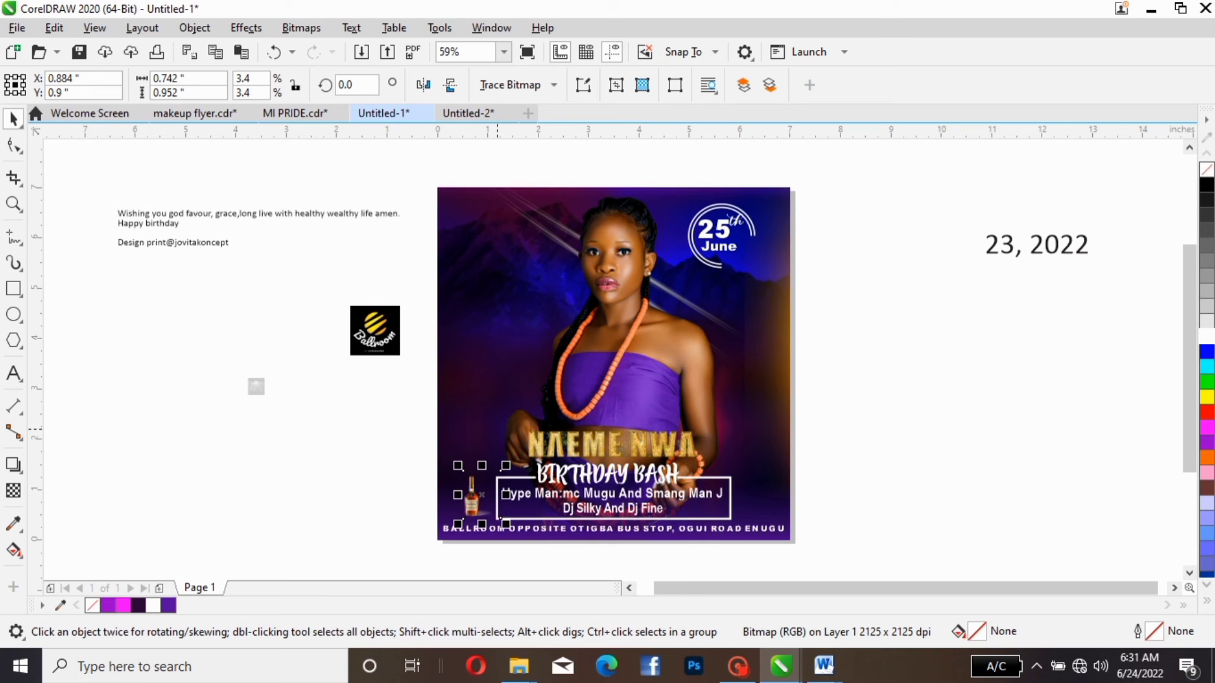
{"action": "key", "text": "Right"}
{"action": "key", "text": "Right"}
{"action": "key", "text": "Right"}
{"action": "key", "text": "Right"}
{"action": "key", "text": "Right"}
{"action": "key", "text": "Right"}
{"action": "key", "text": "Right"}
{"action": "key", "text": "Up"}
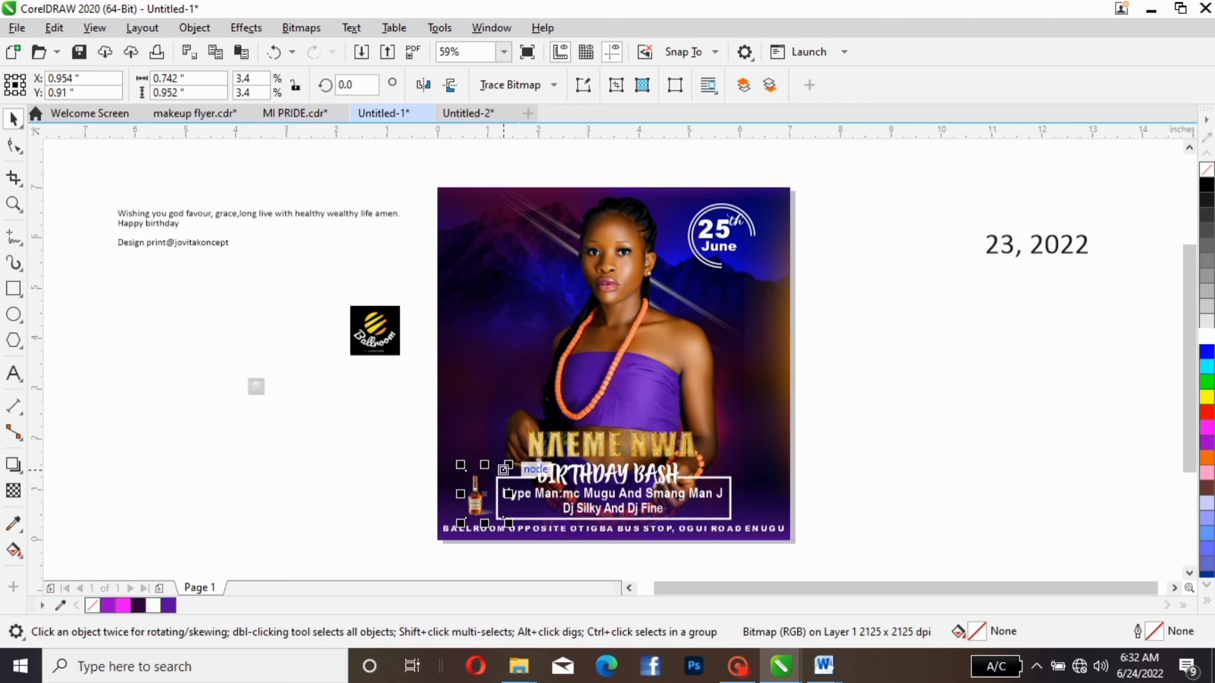
- Enlarge the bottle image to about 0.96 × 1.24 inches and nudge it slightly left and down beside the frame
{"action": "left_click_drag", "start_coordinate": [508, 465], "coordinate": [504, 470]}
{"action": "left_click", "coordinate": [513, 456]}
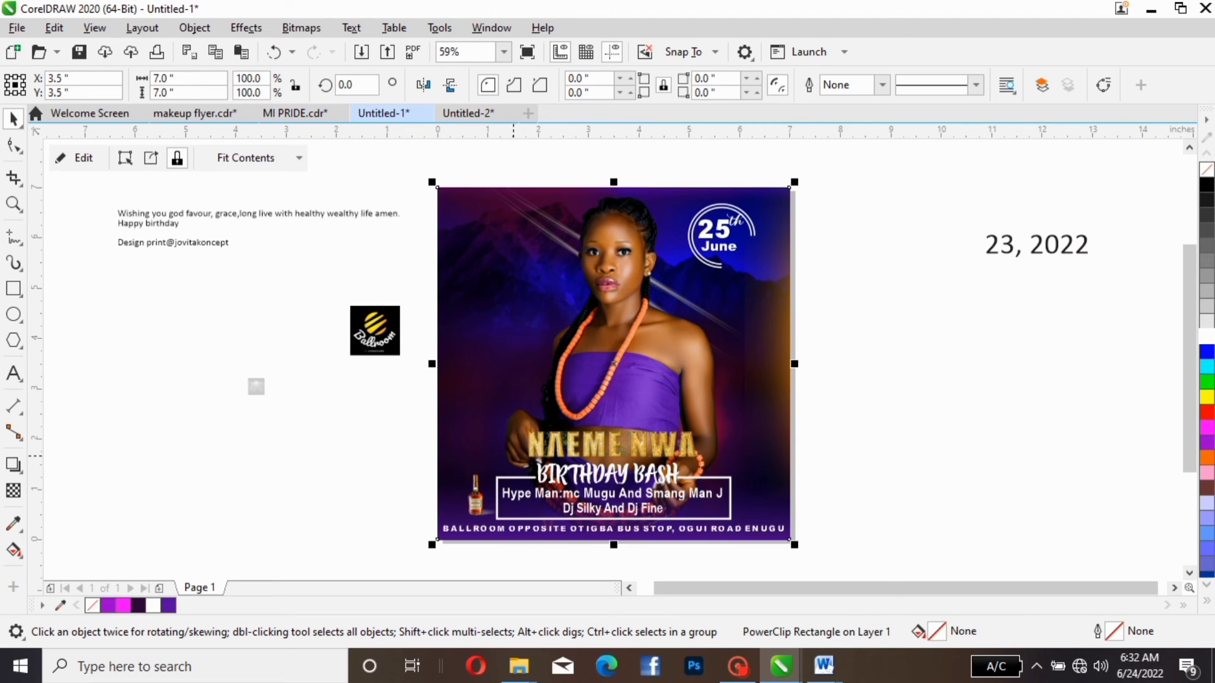
{"action": "left_click", "coordinate": [479, 496]}
{"action": "left_click_drag", "start_coordinate": [509, 465], "coordinate": [520, 451]}
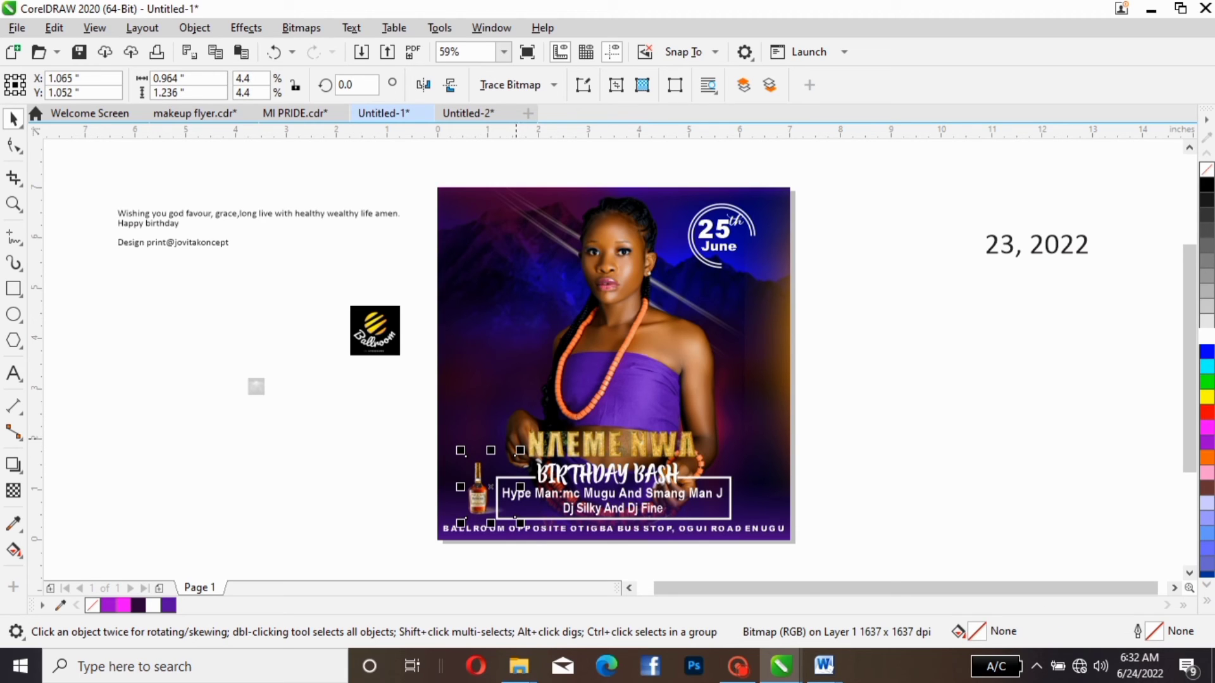
{"action": "key", "text": "Left"}
{"action": "key", "text": "Down"}
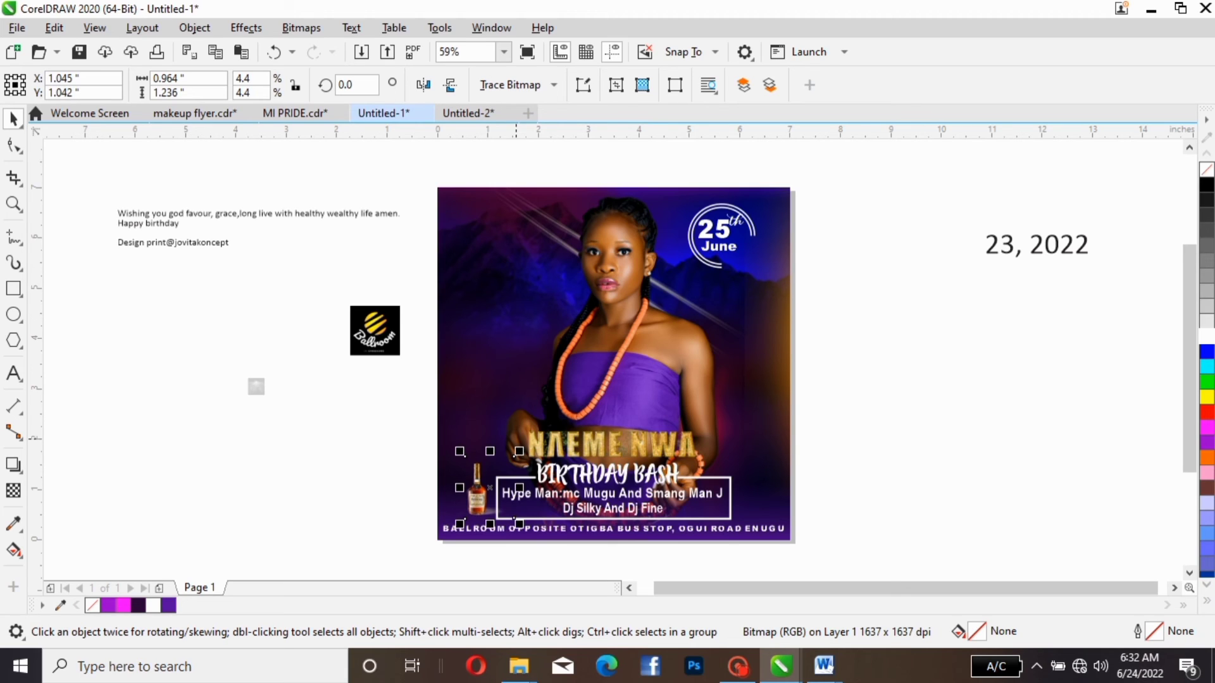
- Replace "23" in the loose date text with "10" and put "PM" on a second line before the comma
{"action": "left_click", "coordinate": [1003, 247]}
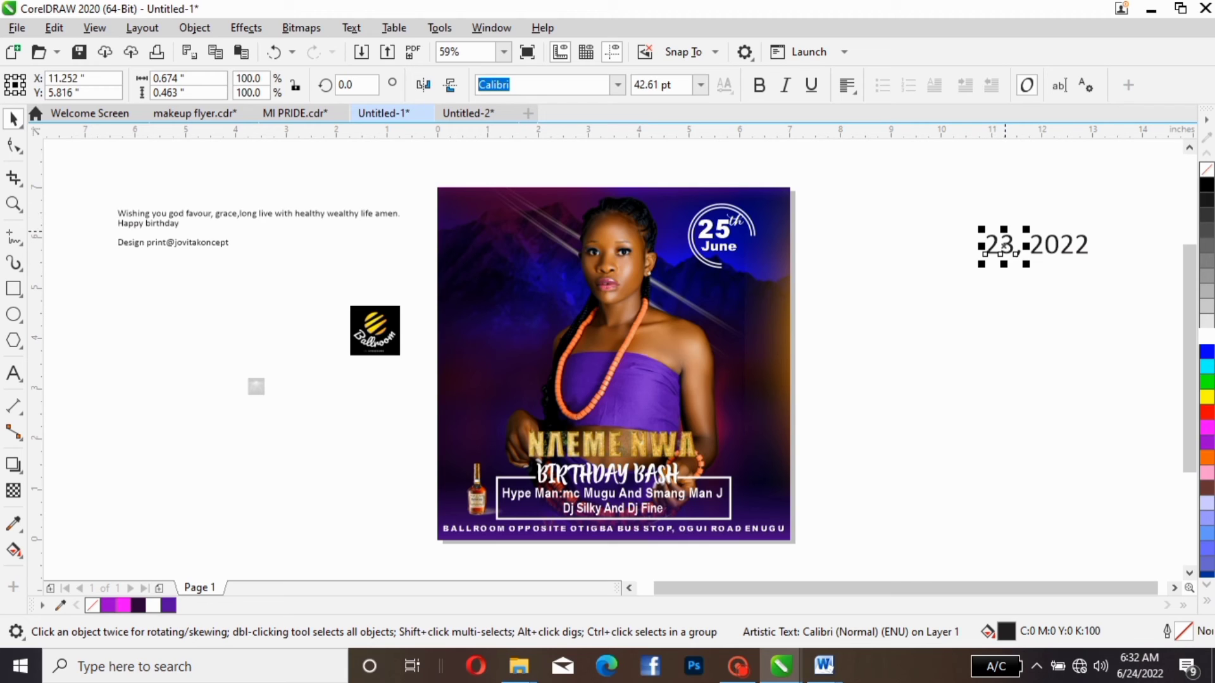
{"action": "double_click", "coordinate": [1015, 247]}
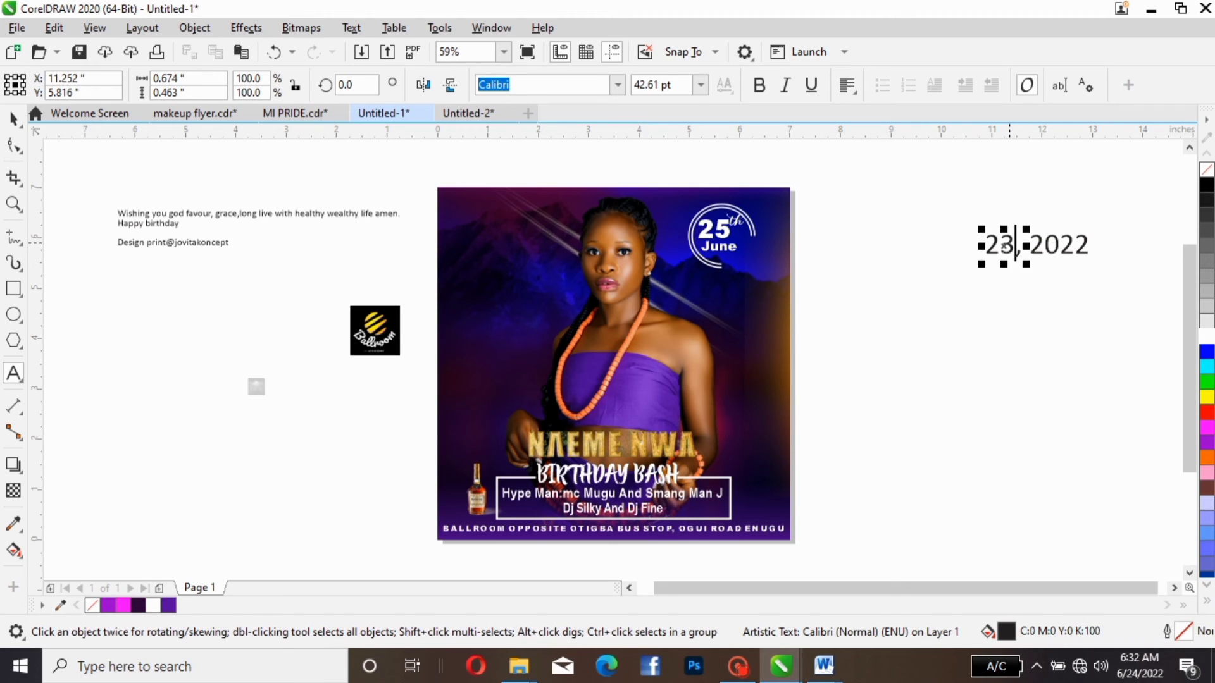
{"action": "key", "text": "BackSpace"}
{"action": "key", "text": "BackSpace"}
{"action": "key", "text": "BackSpace"}
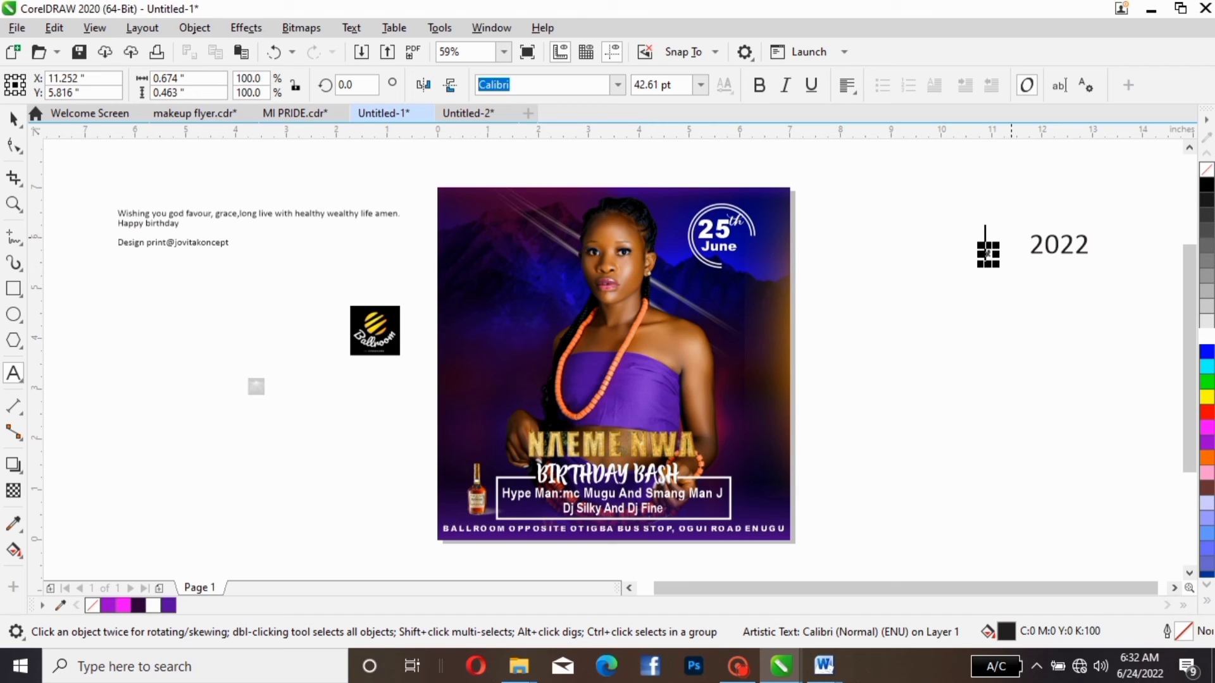
{"action": "type", "text": "10,"}
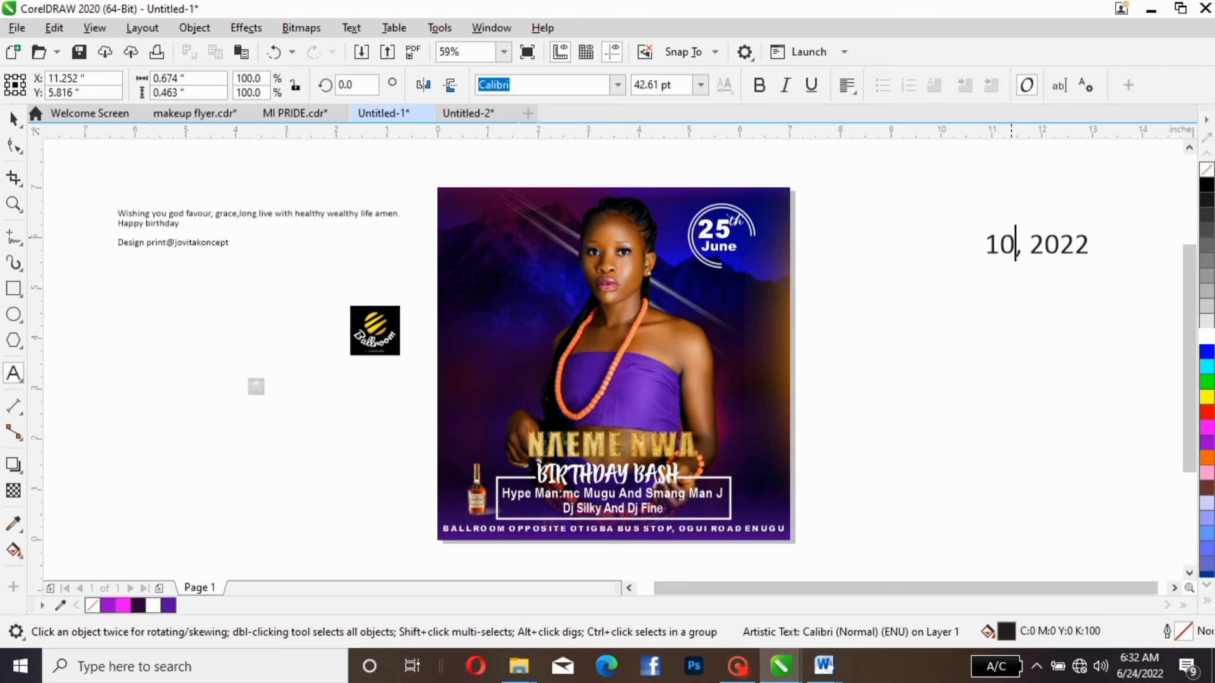
{"action": "key", "text": "BackSpace"}
{"action": "left_click", "coordinate": [985, 253]}
{"action": "type", "text": "PM,"}
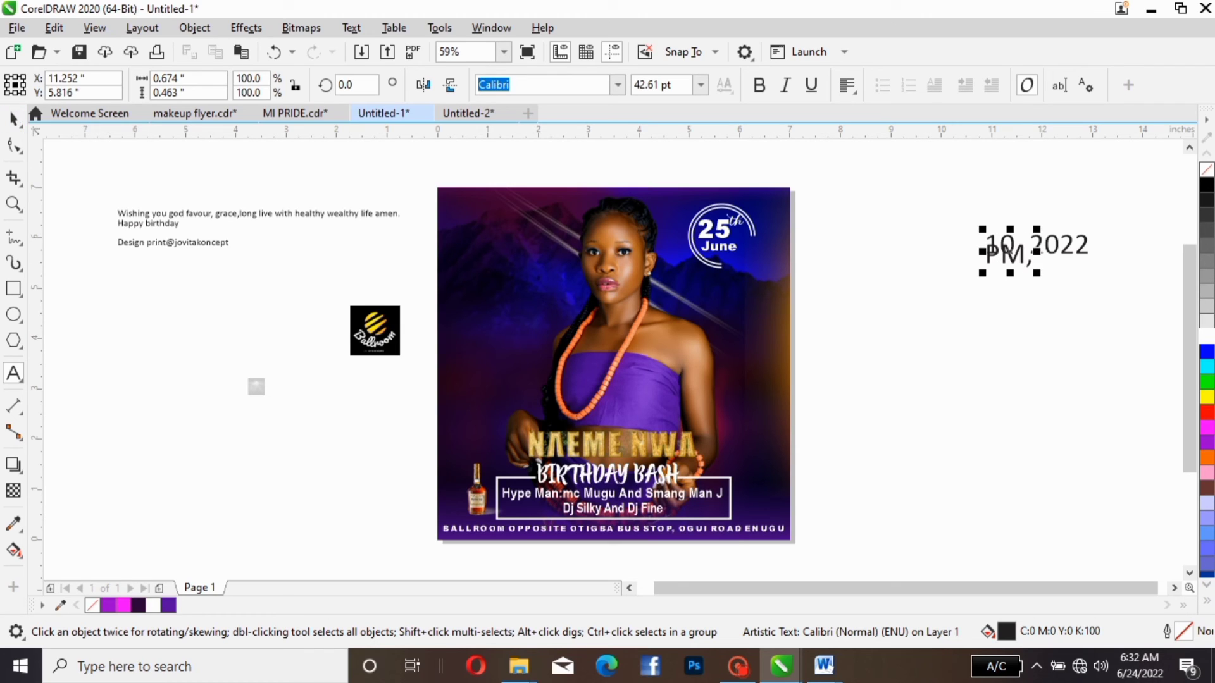
{"action": "key", "text": "ctrl+space"}
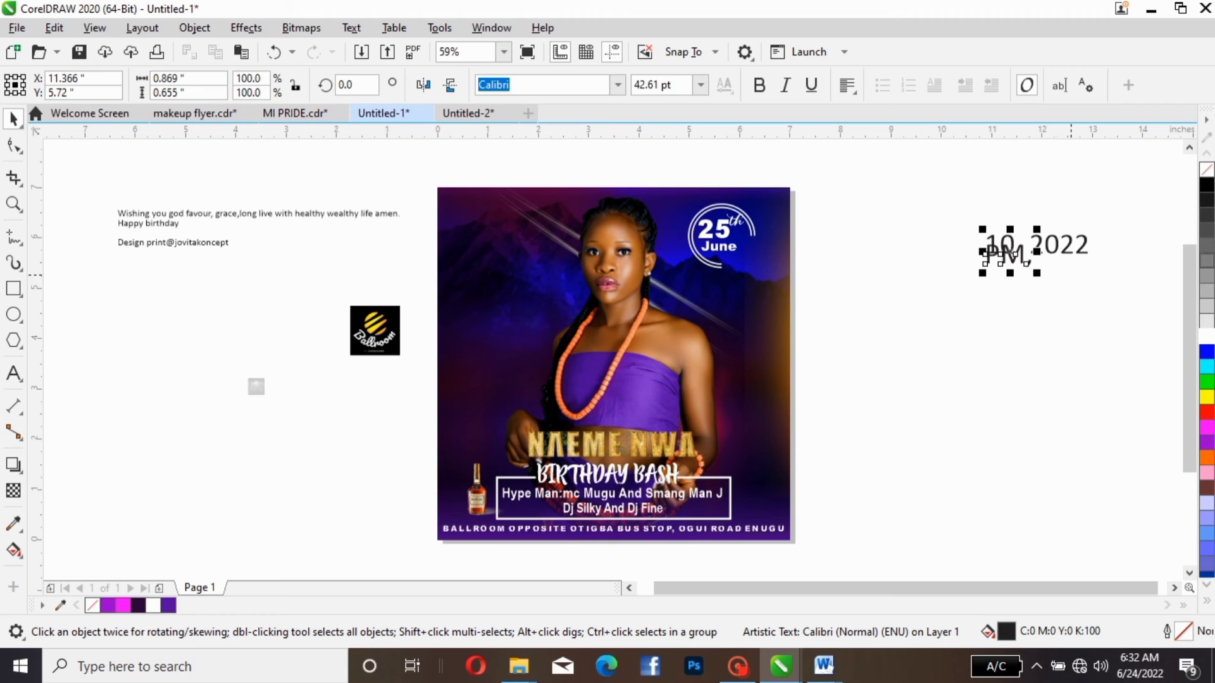
- Break the two-line time text apart and move "10" and "PM," onto the flyer to the right of the frame
{"action": "left_click_drag", "start_coordinate": [1006, 256], "coordinate": [937, 408]}
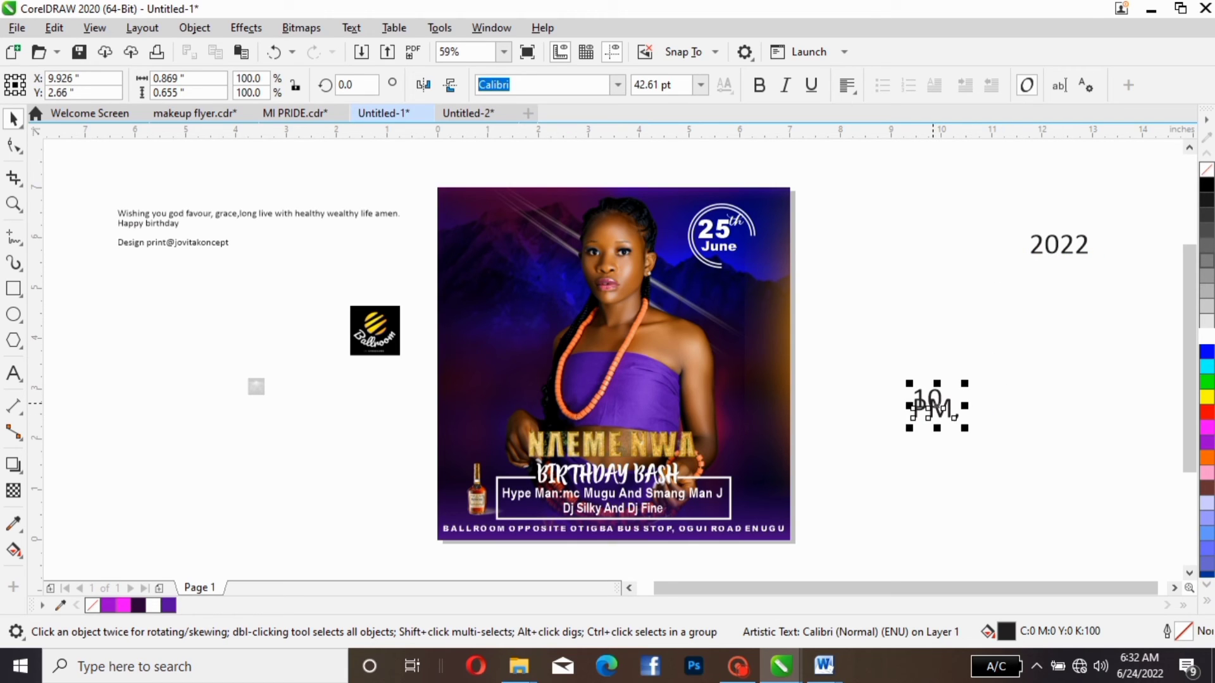
{"action": "key", "text": "ctrl+k"}
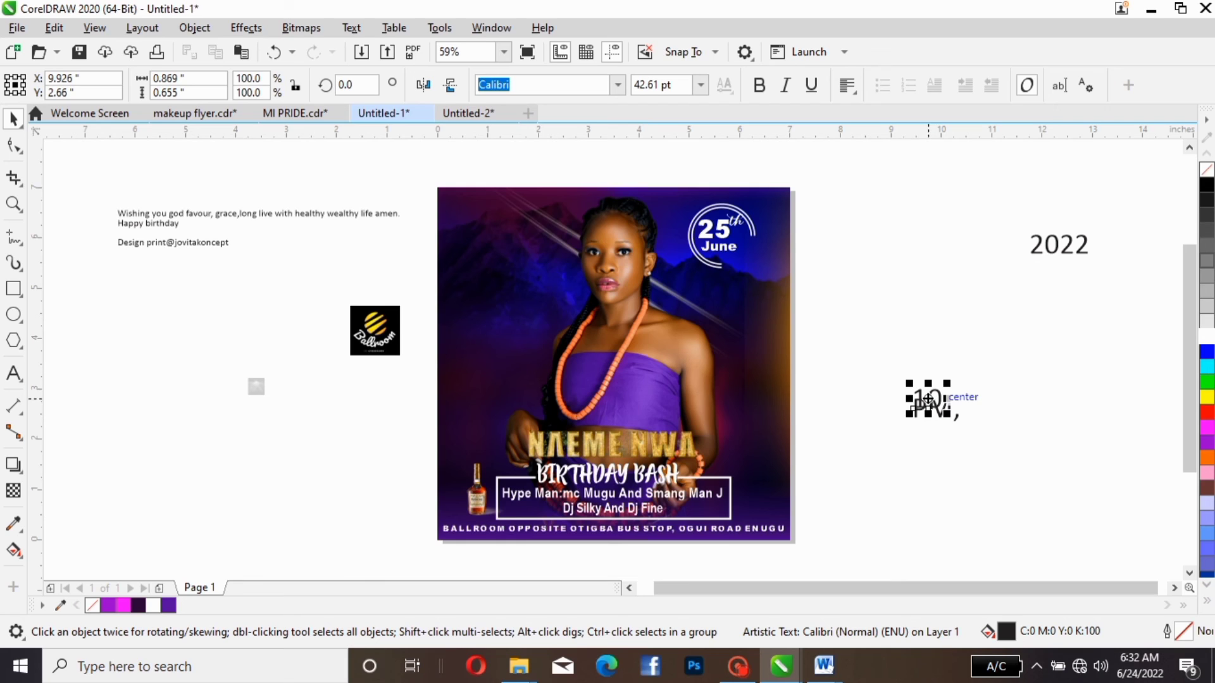
{"action": "left_click_drag", "start_coordinate": [928, 398], "coordinate": [745, 477]}
{"action": "left_click_drag", "start_coordinate": [936, 408], "coordinate": [772, 510]}
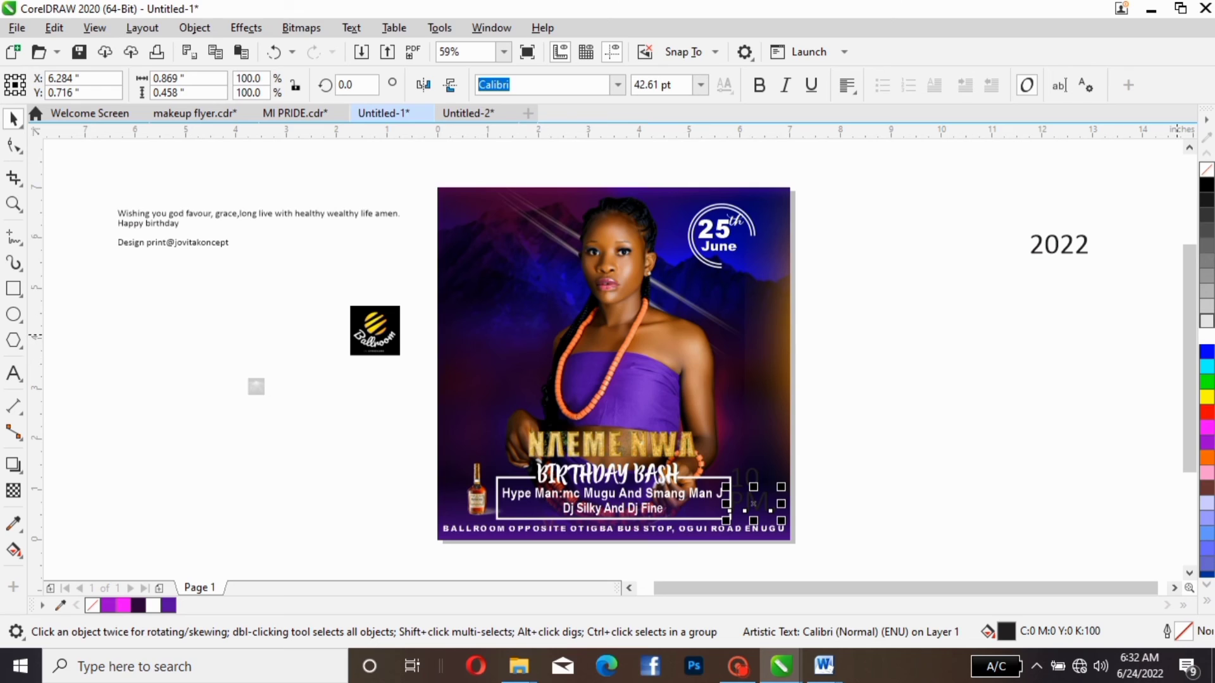
- Fill "PM," and "10" with white and shift "10" slightly up and to the right
{"action": "left_click", "coordinate": [1207, 336]}
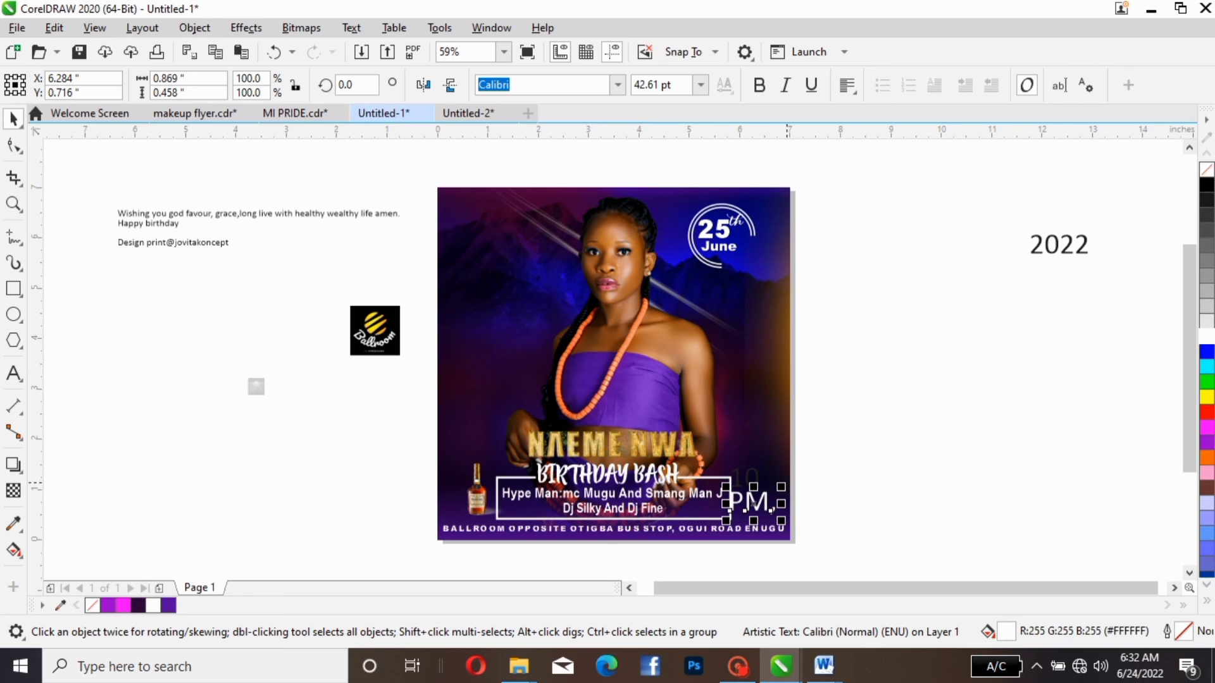
{"action": "left_click", "coordinate": [751, 479]}
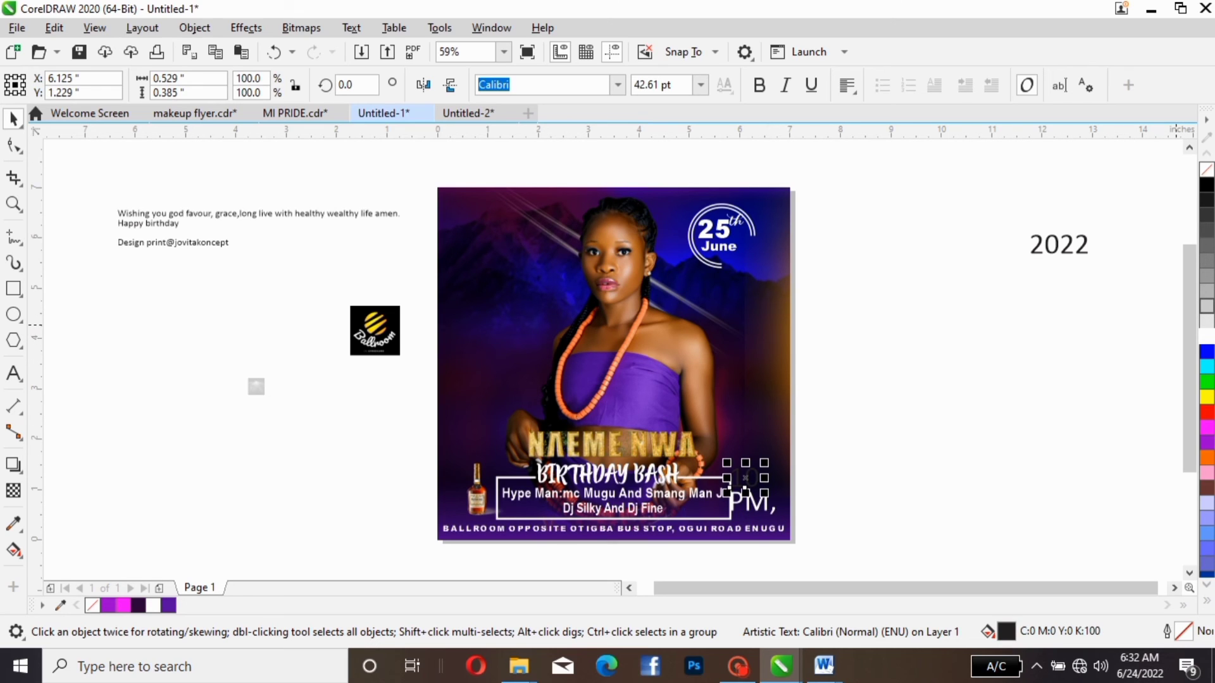
{"action": "left_click", "coordinate": [1207, 336]}
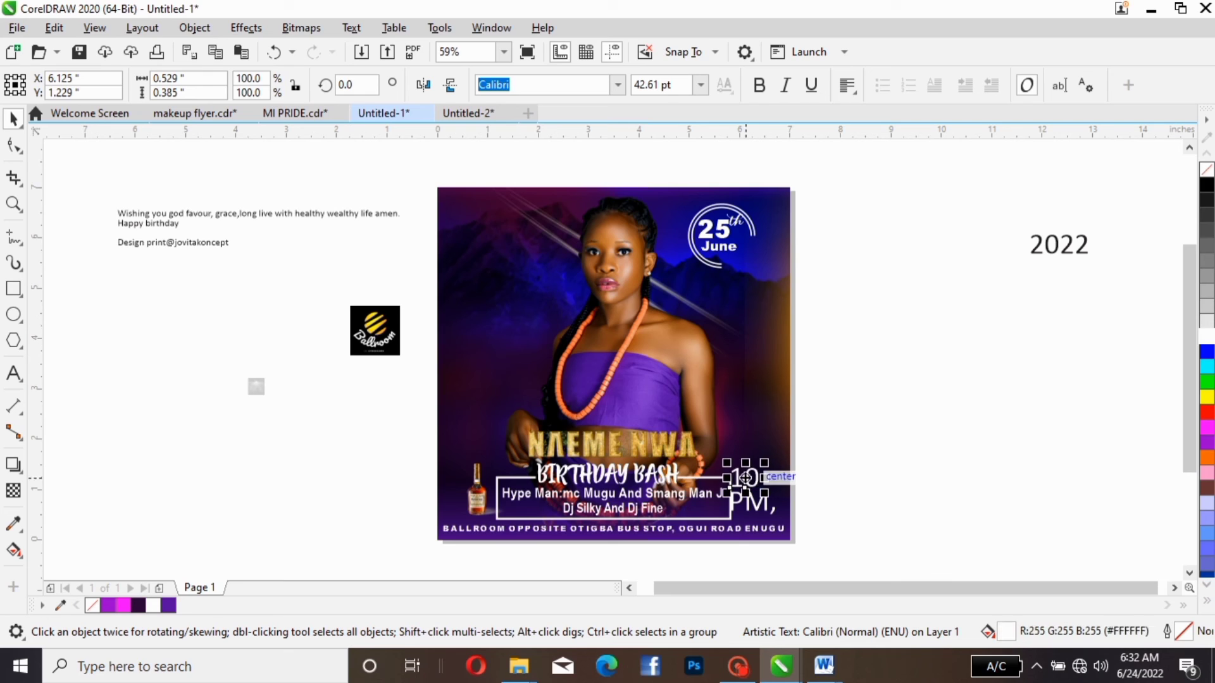
{"action": "left_click_drag", "start_coordinate": [743, 487], "coordinate": [745, 483]}
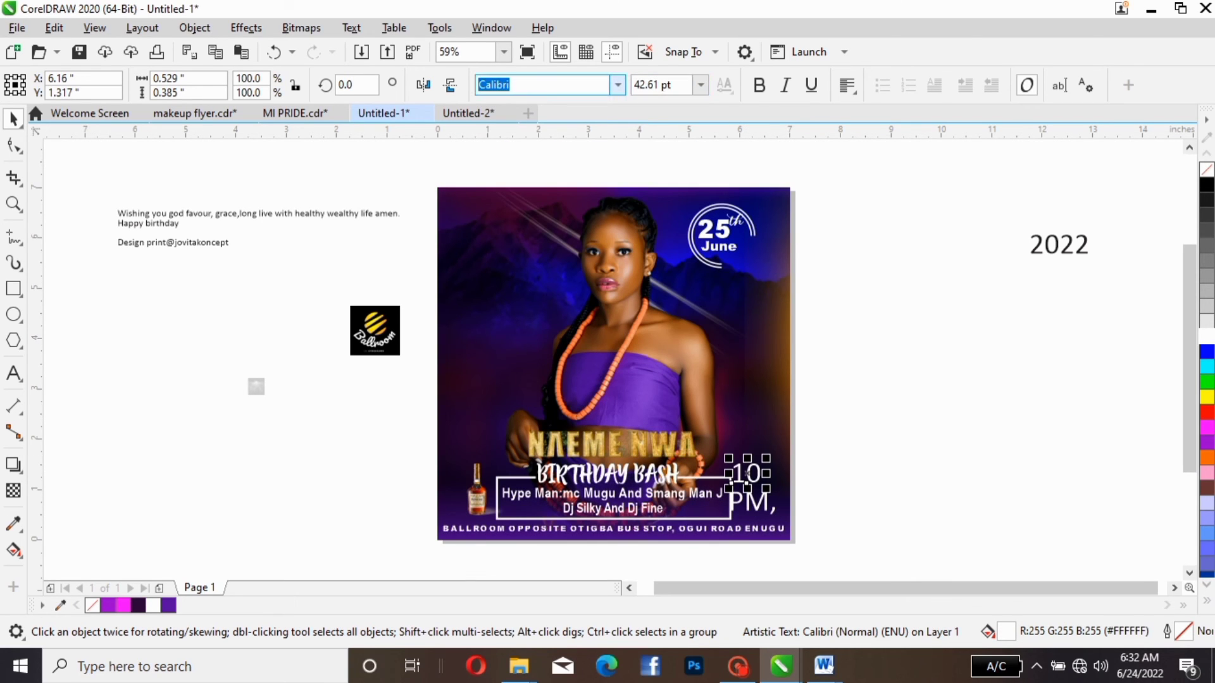
- Set both "10" and "PM," in Arial Black
{"action": "left_click", "coordinate": [618, 85]}
{"action": "left_click", "coordinate": [569, 206]}
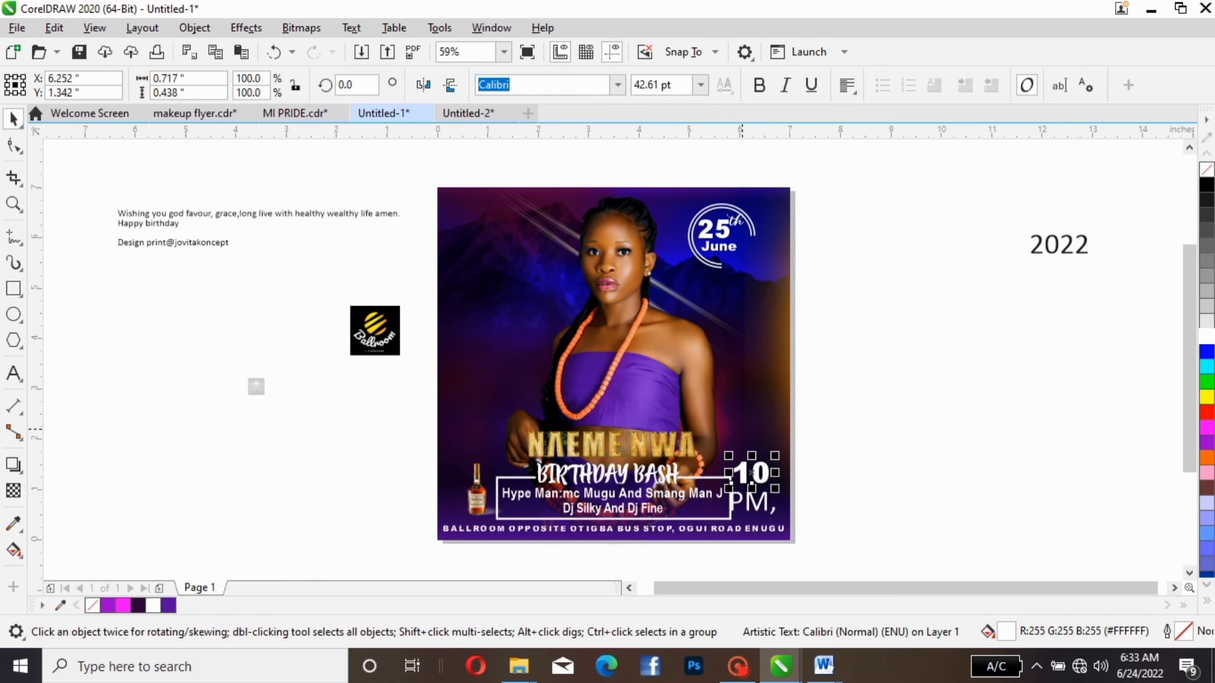
{"action": "left_click", "coordinate": [746, 497]}
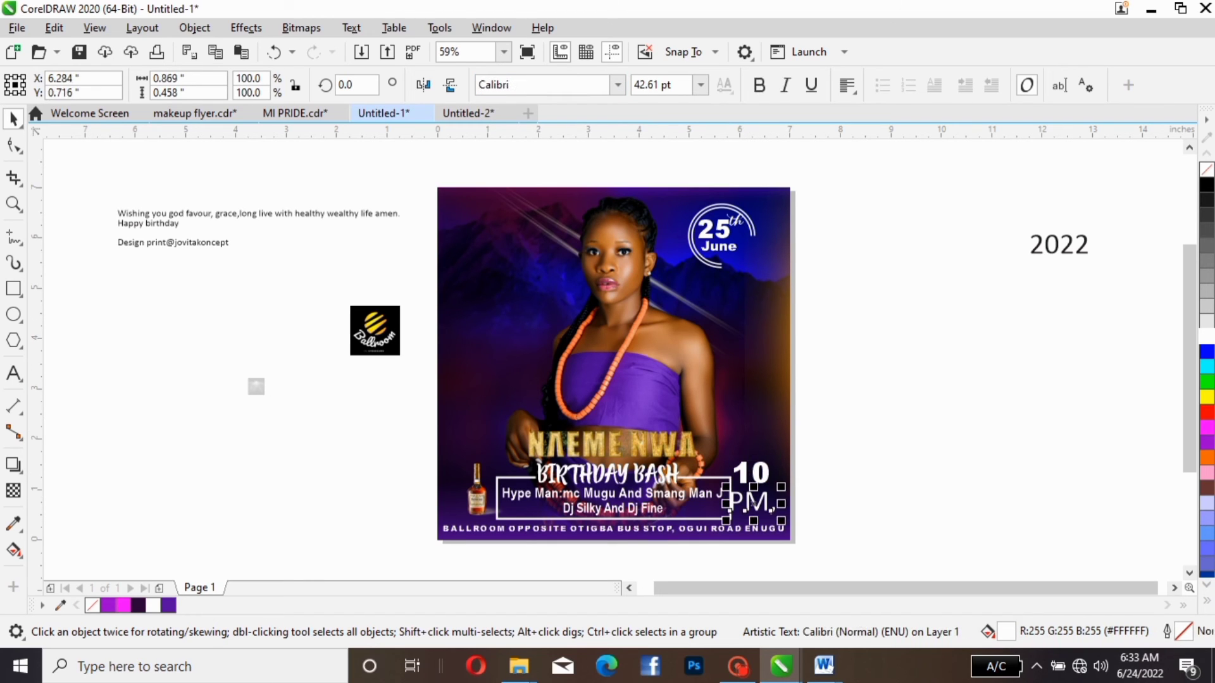
{"action": "left_click", "coordinate": [618, 85]}
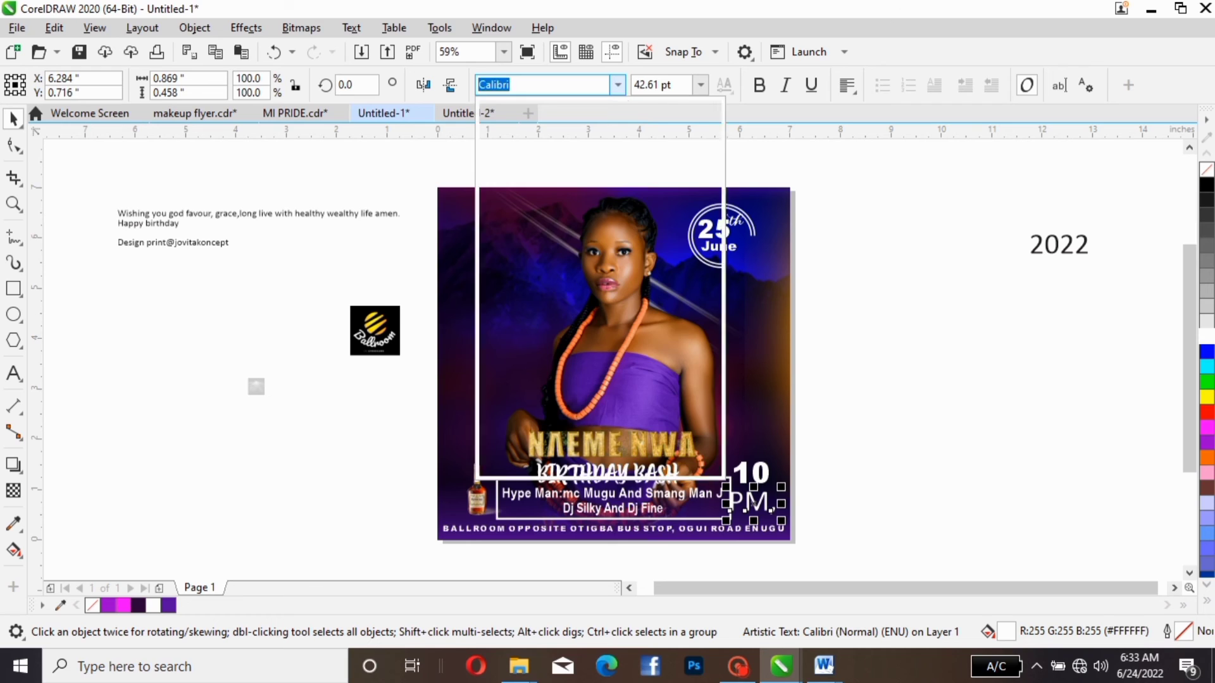
{"action": "left_click", "coordinate": [545, 140]}
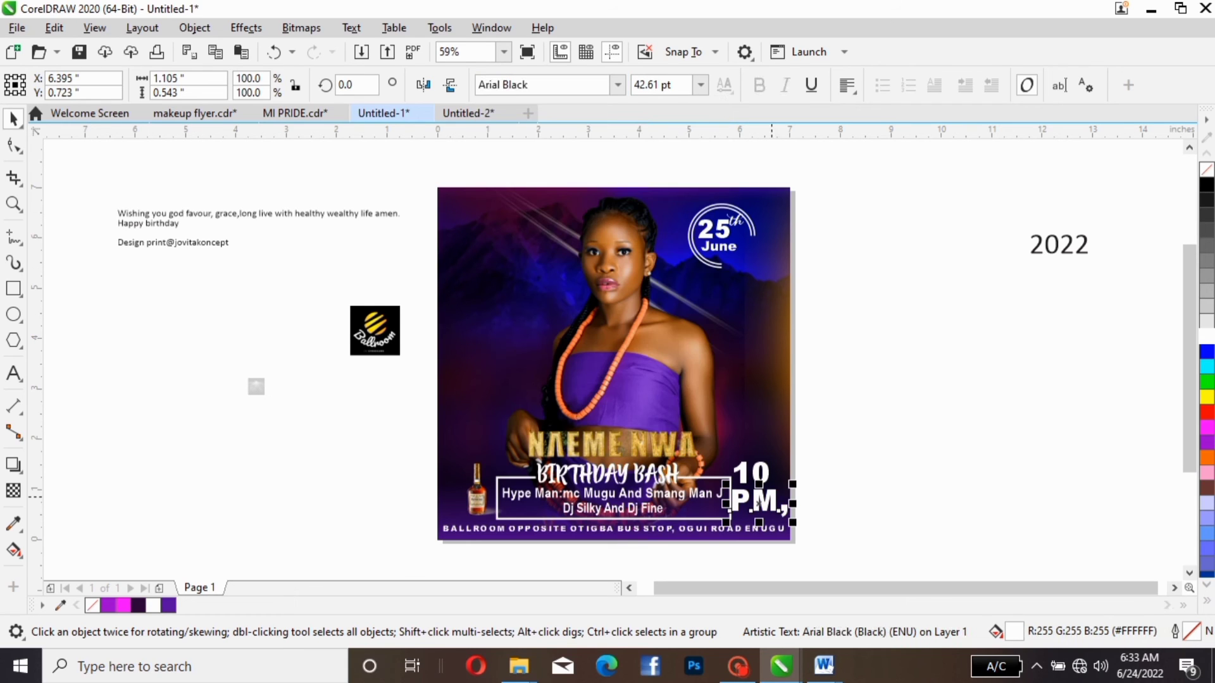
- Shrink the "PM," text to about 18 pt and delete its comma
{"action": "left_click_drag", "start_coordinate": [792, 484], "coordinate": [755, 504]}
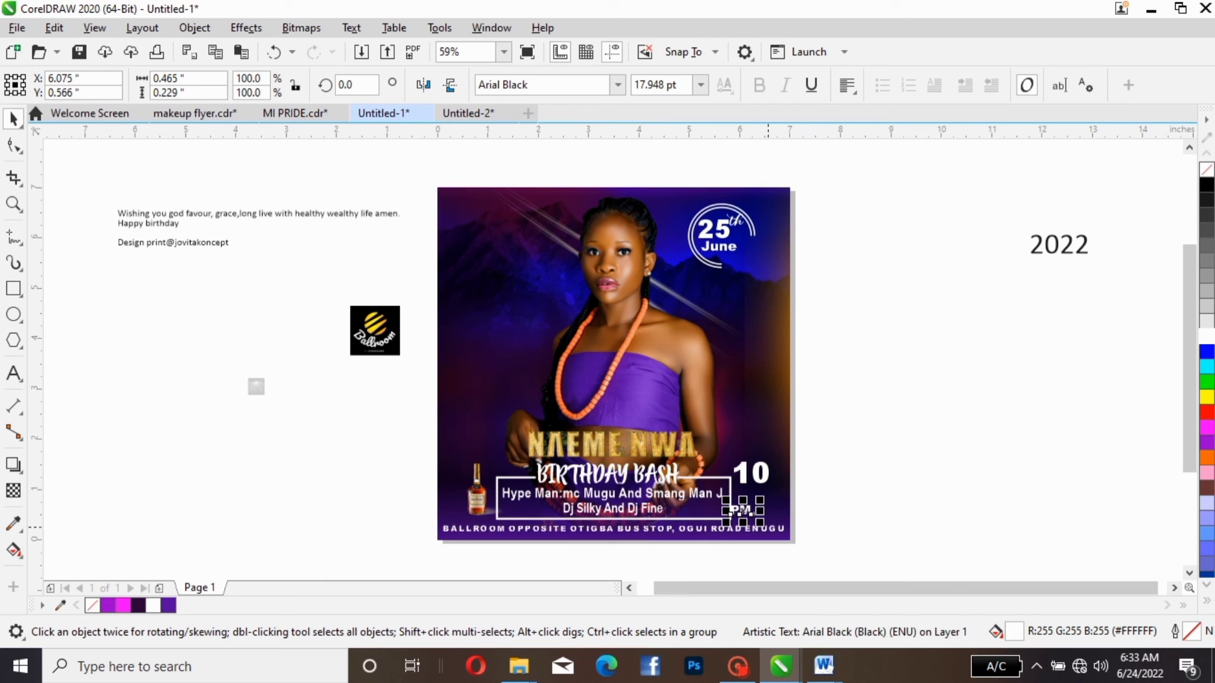
{"action": "double_click", "coordinate": [759, 514]}
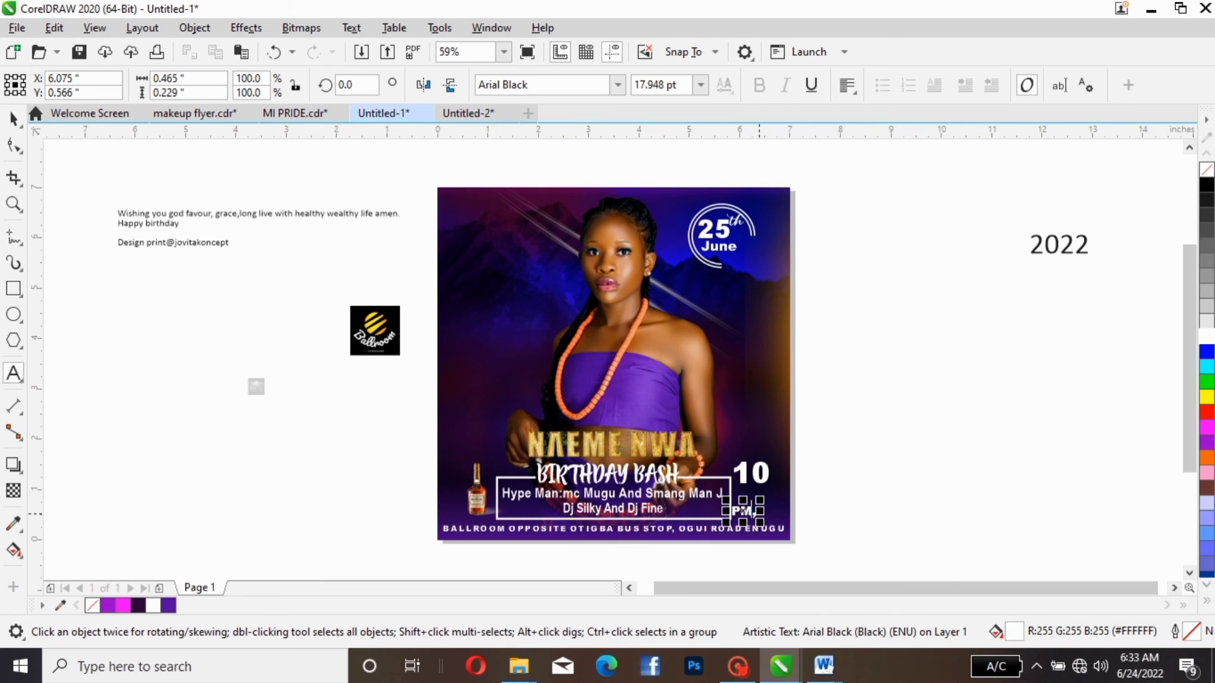
{"action": "key", "text": "BackSpace"}
- Shrink "10" to about 29.9 pt and position it just above "PM" beside the frame
{"action": "left_click", "coordinate": [761, 476]}
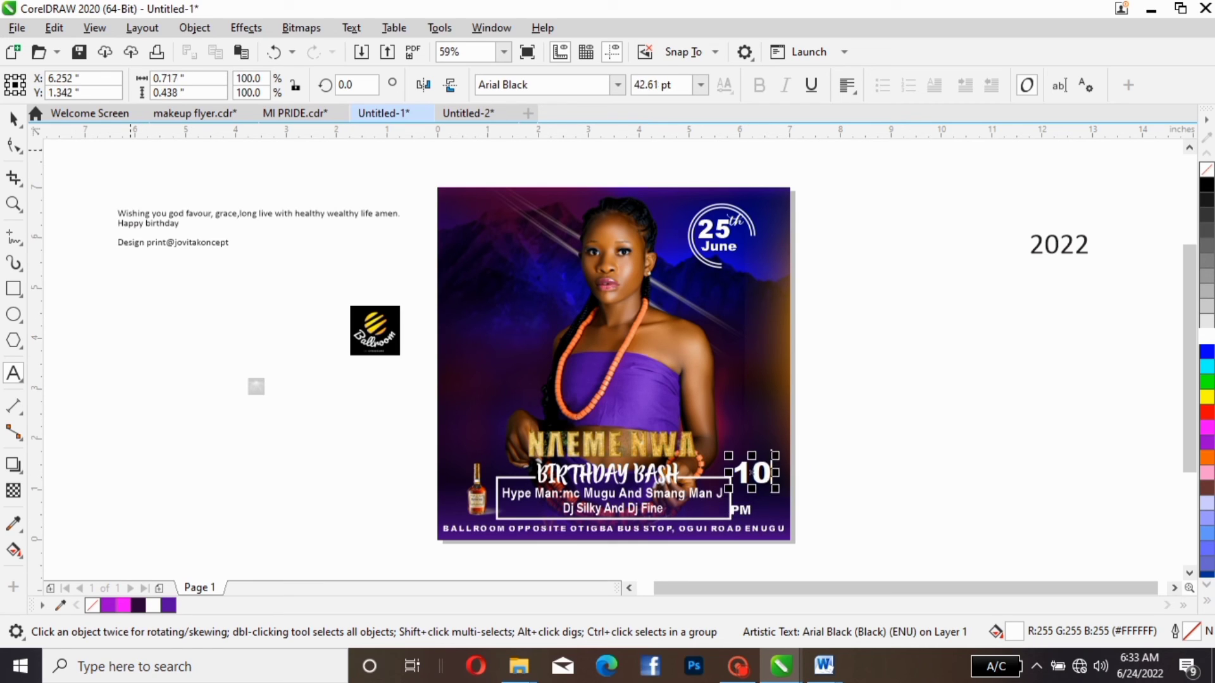
{"action": "key", "text": "ctrl+space"}
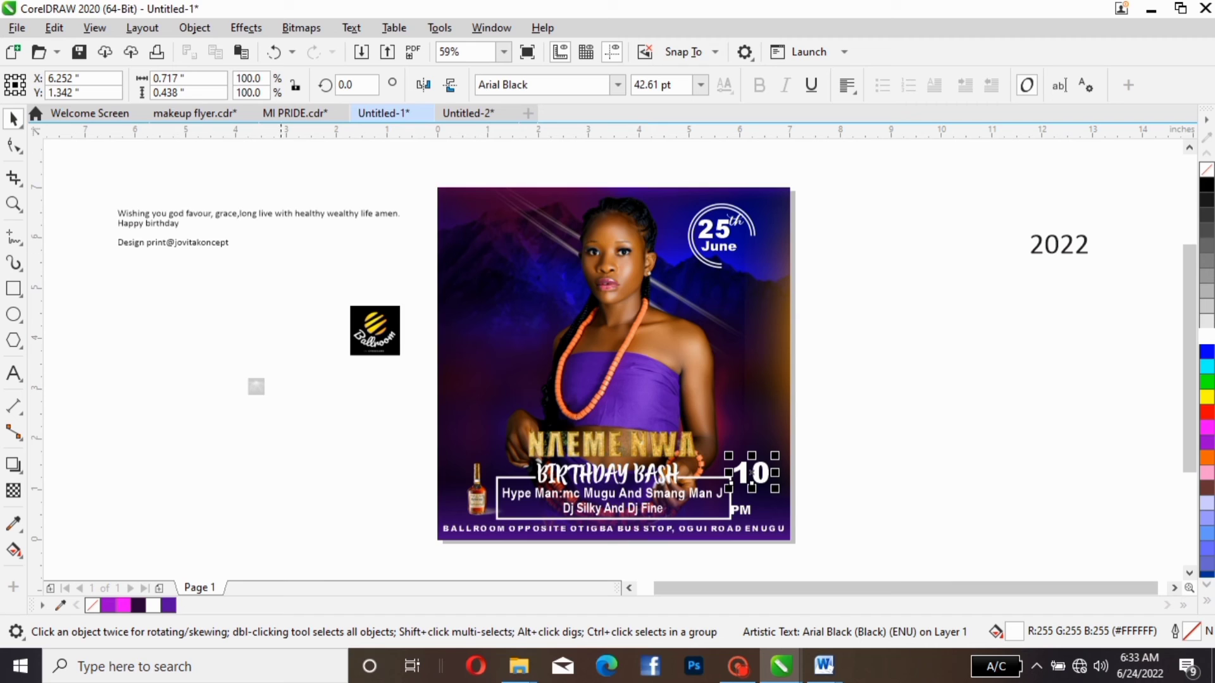
{"action": "mouse_move", "coordinate": [751, 479]}
{"action": "left_mouse_down"}
{"action": "mouse_move", "coordinate": [770, 468]}
{"action": "mouse_move", "coordinate": [759, 477]}
{"action": "left_mouse_up"}
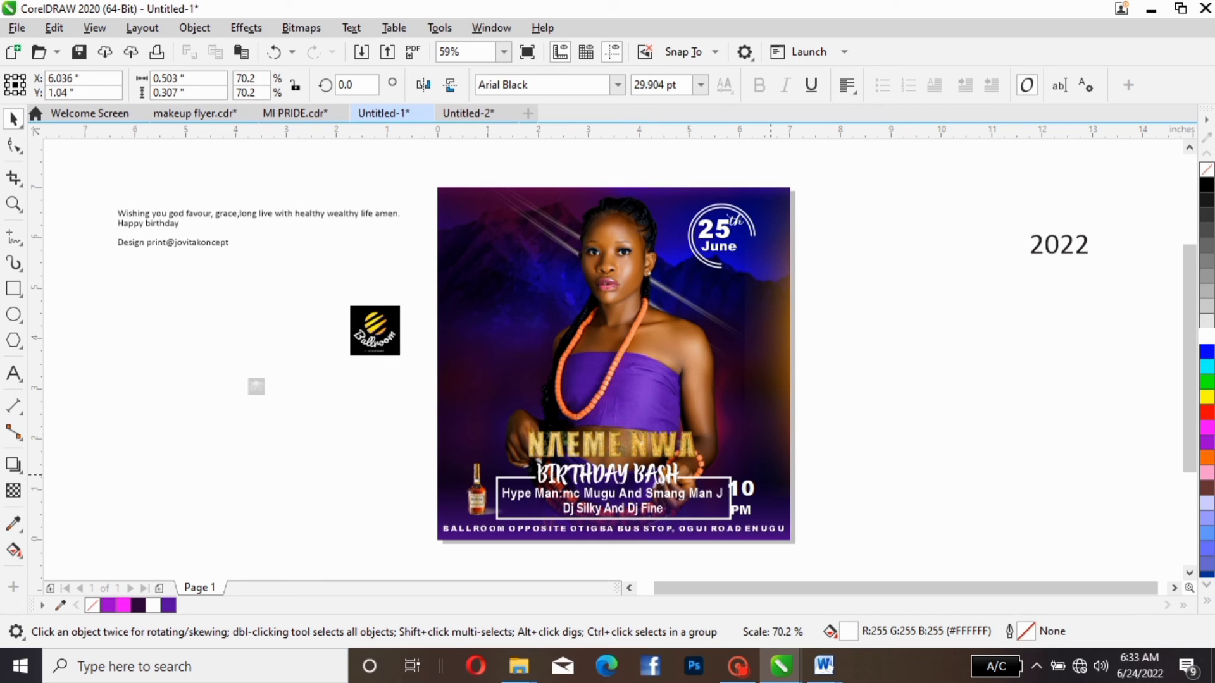
{"action": "left_click_drag", "start_coordinate": [758, 477], "coordinate": [761, 474]}
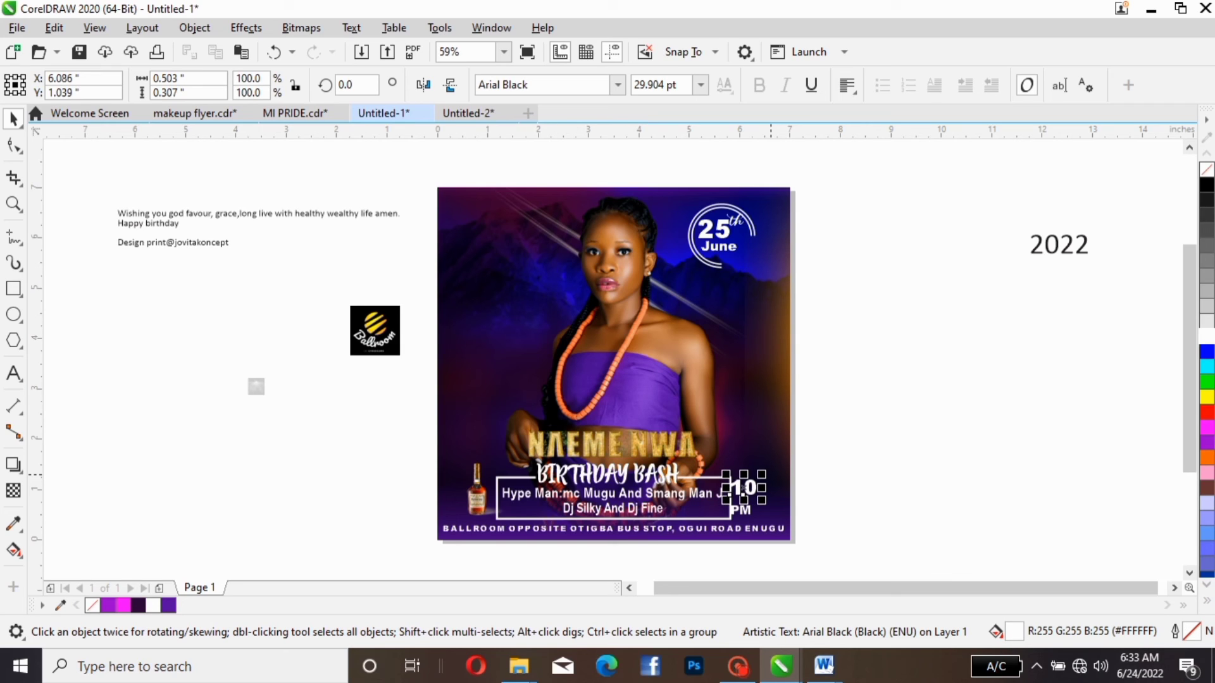
{"action": "key", "text": "Up"}
{"action": "key", "text": "Up"}
{"action": "key", "text": "Up"}
{"action": "key", "text": "Right"}
{"action": "key", "text": "Right"}
{"action": "key", "text": "Right"}
{"action": "key", "text": "Right"}
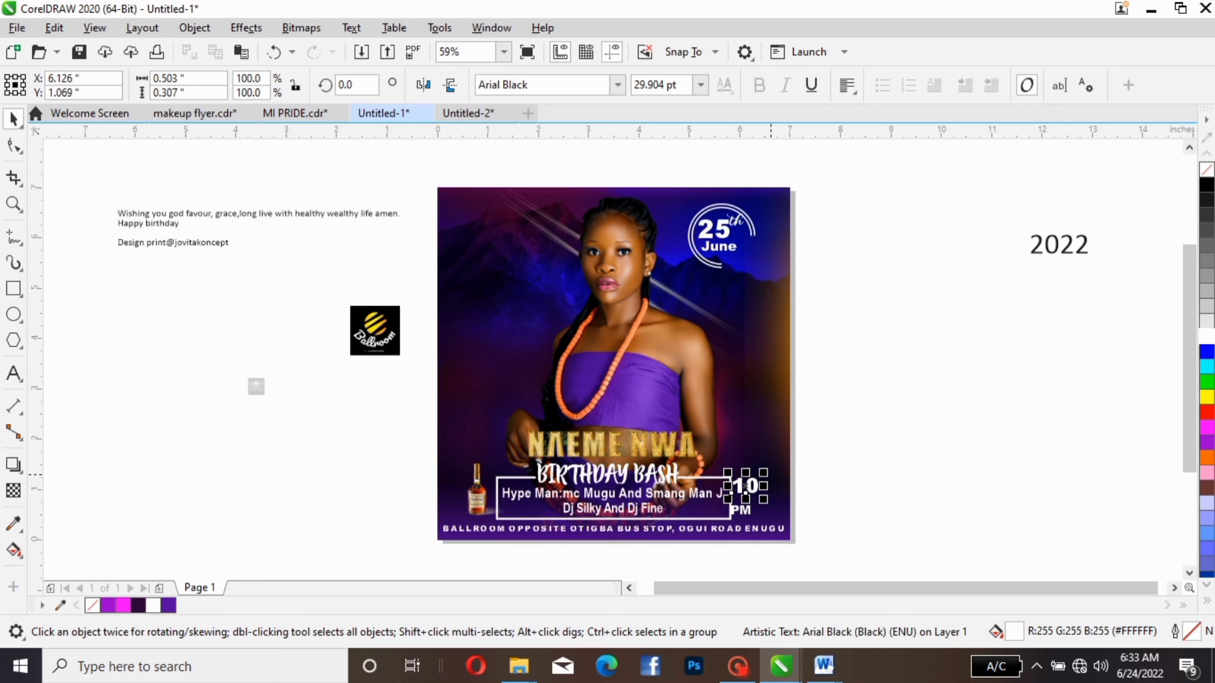
{"action": "key", "text": "Escape"}
- Raise "PM" closer beneath "10" and enlarge both slightly to fill the space right of the frame
{"action": "left_click", "coordinate": [737, 512]}
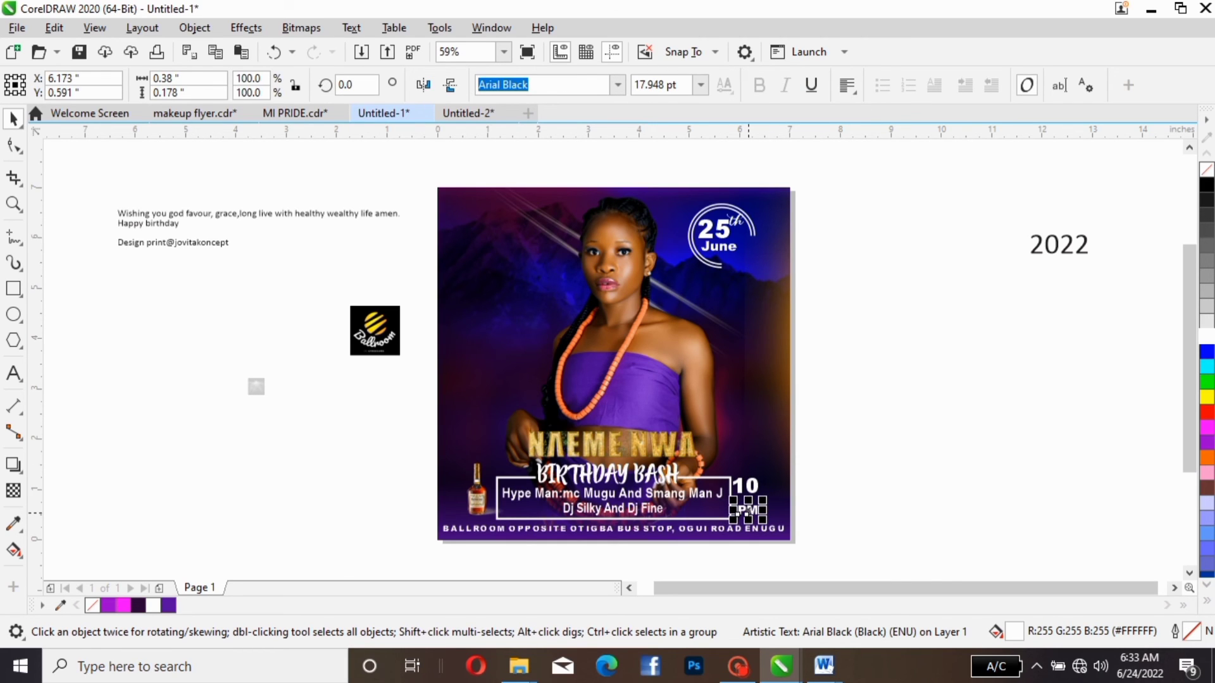
{"action": "key", "text": "Up"}
{"action": "key", "text": "Up"}
{"action": "key", "text": "Up"}
{"action": "key", "text": "Up"}
{"action": "key", "text": "Up"}
{"action": "key", "text": "Up"}
{"action": "key", "text": "Up"}
{"action": "key", "text": "Up"}
{"action": "key", "text": "Up"}
{"action": "key", "text": "Up"}
{"action": "key", "text": "Up"}
{"action": "key", "text": "Up"}
{"action": "key", "text": "Up"}
{"action": "key", "text": "Up"}
{"action": "key", "text": "Up"}
{"action": "key", "text": "Up"}
{"action": "key", "text": "Up"}
{"action": "key", "text": "Up"}
{"action": "key", "text": "Up"}
{"action": "key", "text": "Up"}
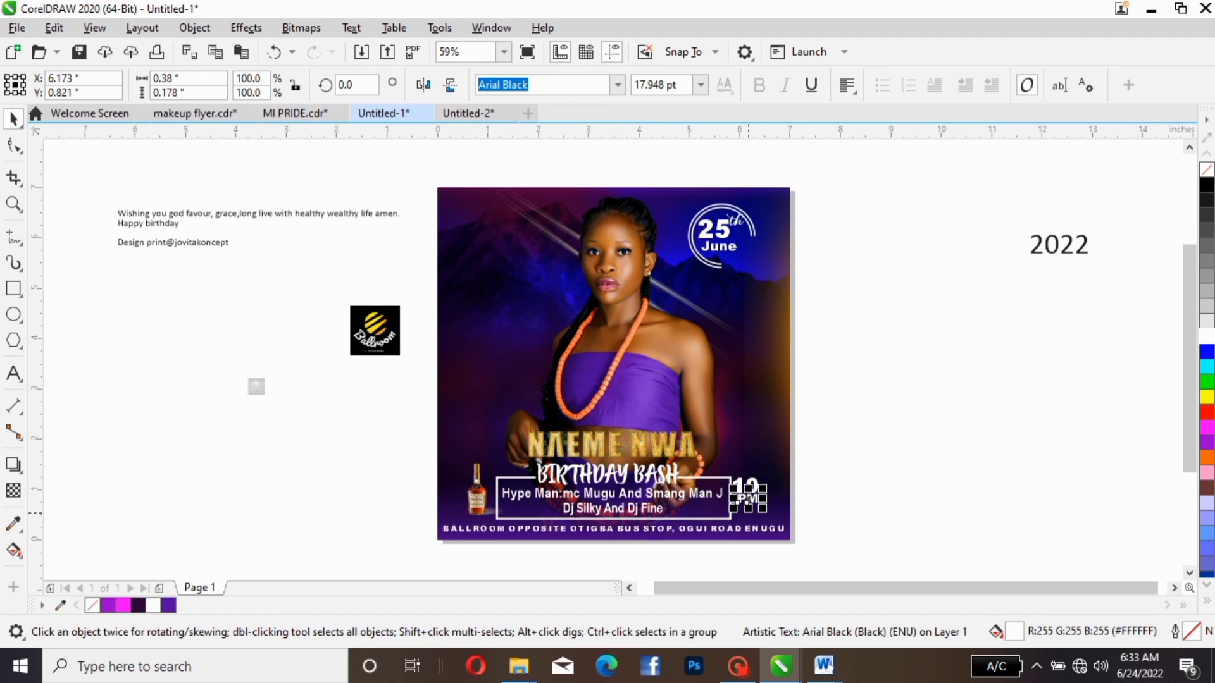
{"action": "left_click_drag", "start_coordinate": [828, 435], "coordinate": [772, 517]}
{"action": "left_click", "coordinate": [854, 469]}
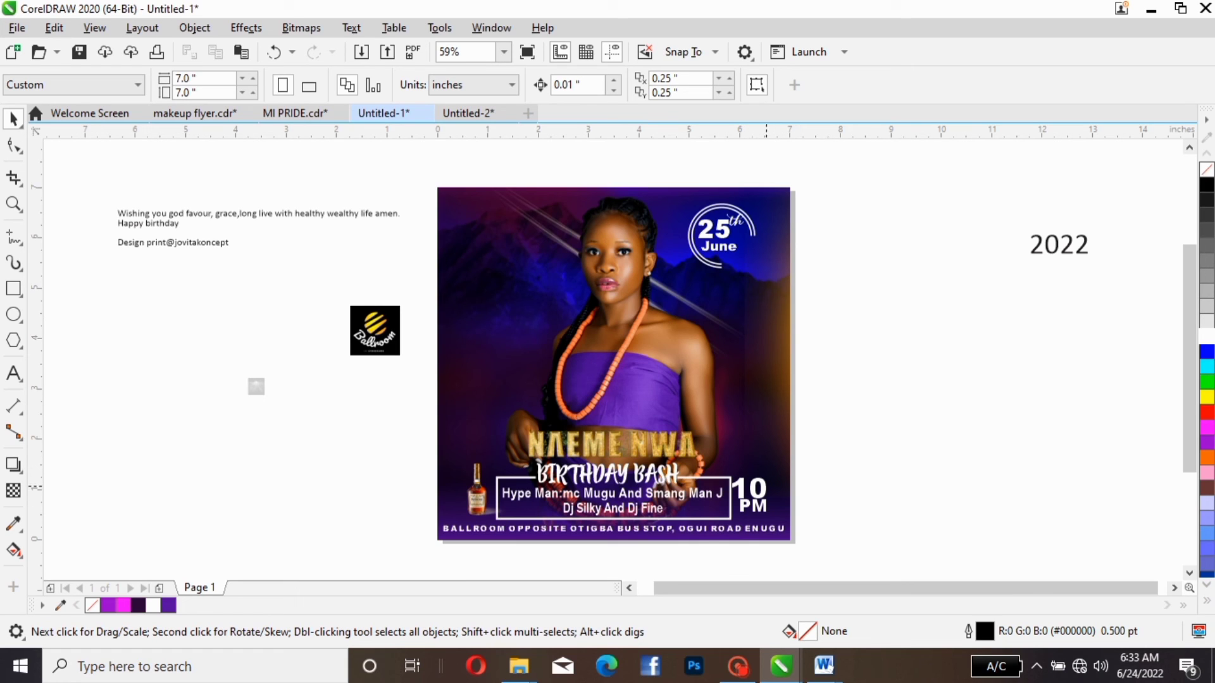
- Move the black Ballroom logo image onto the flyer's upper-left corner, across from the date badge
{"action": "left_click", "coordinate": [765, 489]}
{"action": "key", "text": "Escape"}
{"action": "left_click_drag", "start_coordinate": [377, 329], "coordinate": [488, 232]}
{"action": "left_click", "coordinate": [497, 247]}
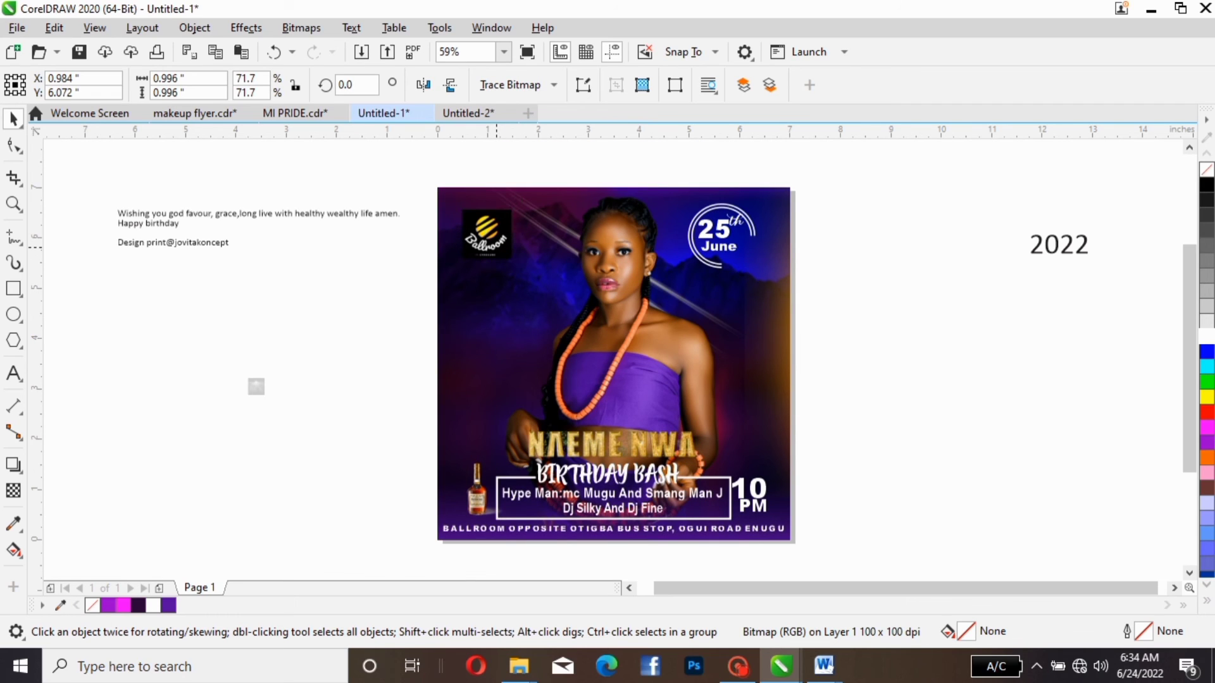
{"action": "left_click", "coordinate": [497, 246]}
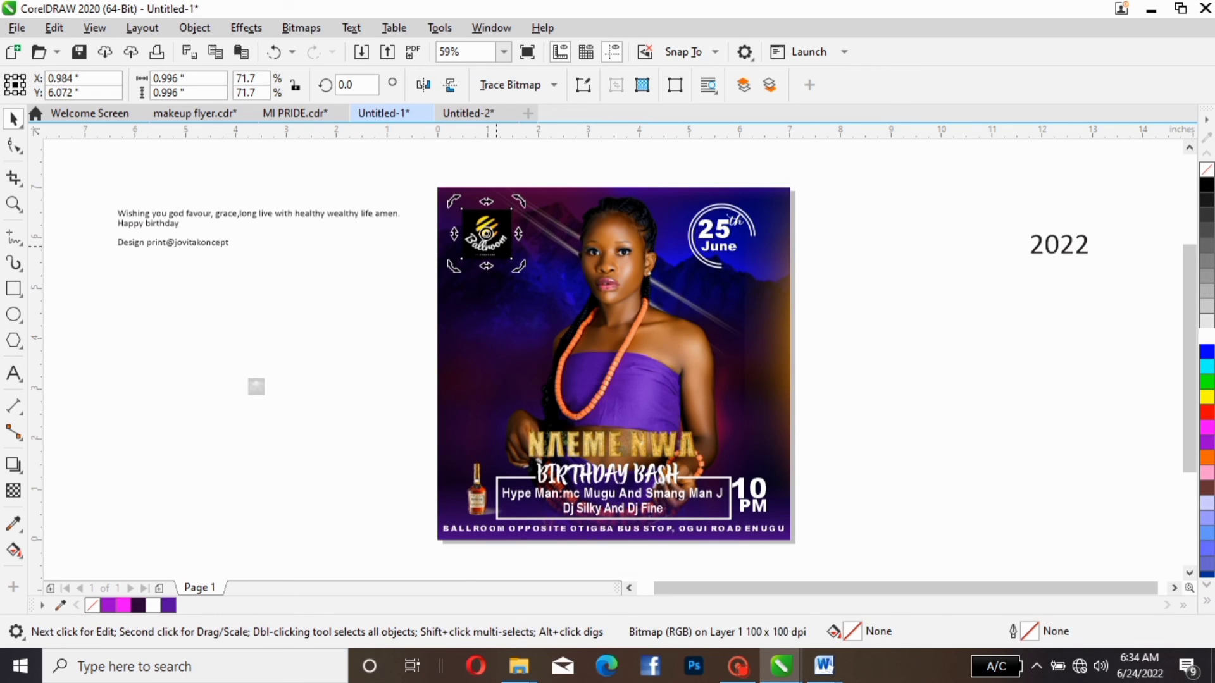
{"action": "left_click", "coordinate": [489, 235]}
{"action": "left_click_drag", "start_coordinate": [489, 235], "coordinate": [489, 235]}
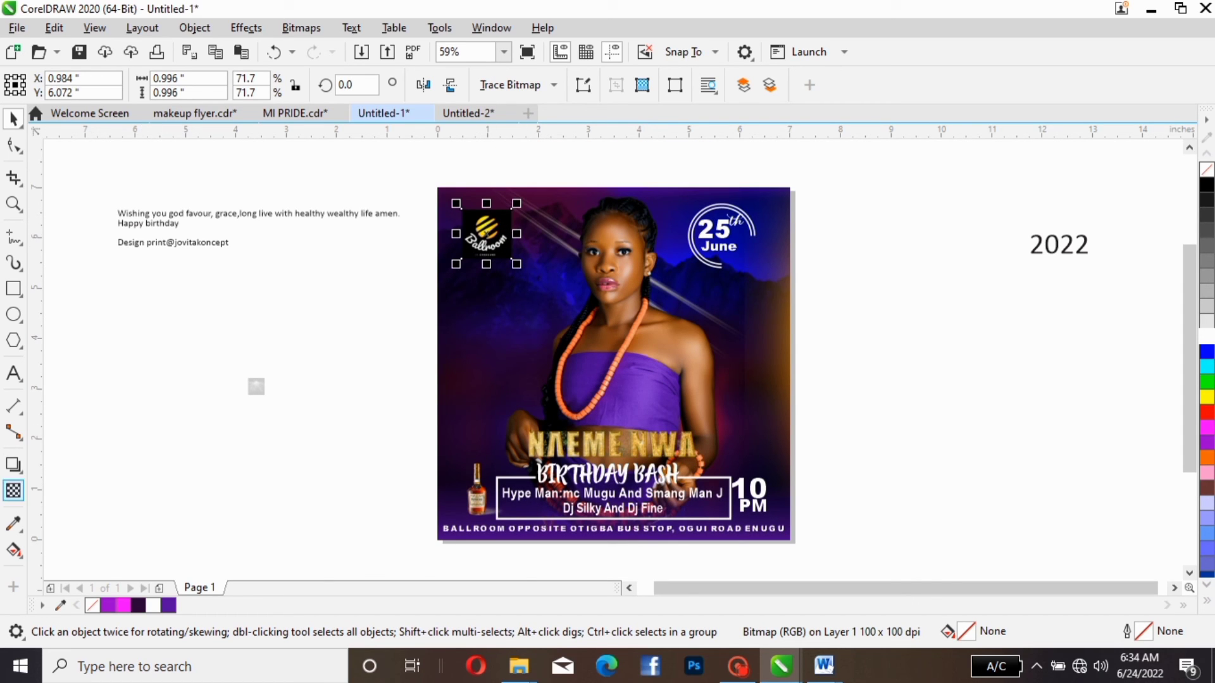
- Fade the Ballroom logo's right edge with a fountain transparency and convert it to a 300 dpi RGB bitmap with transparent background
{"action": "left_click", "coordinate": [13, 490]}
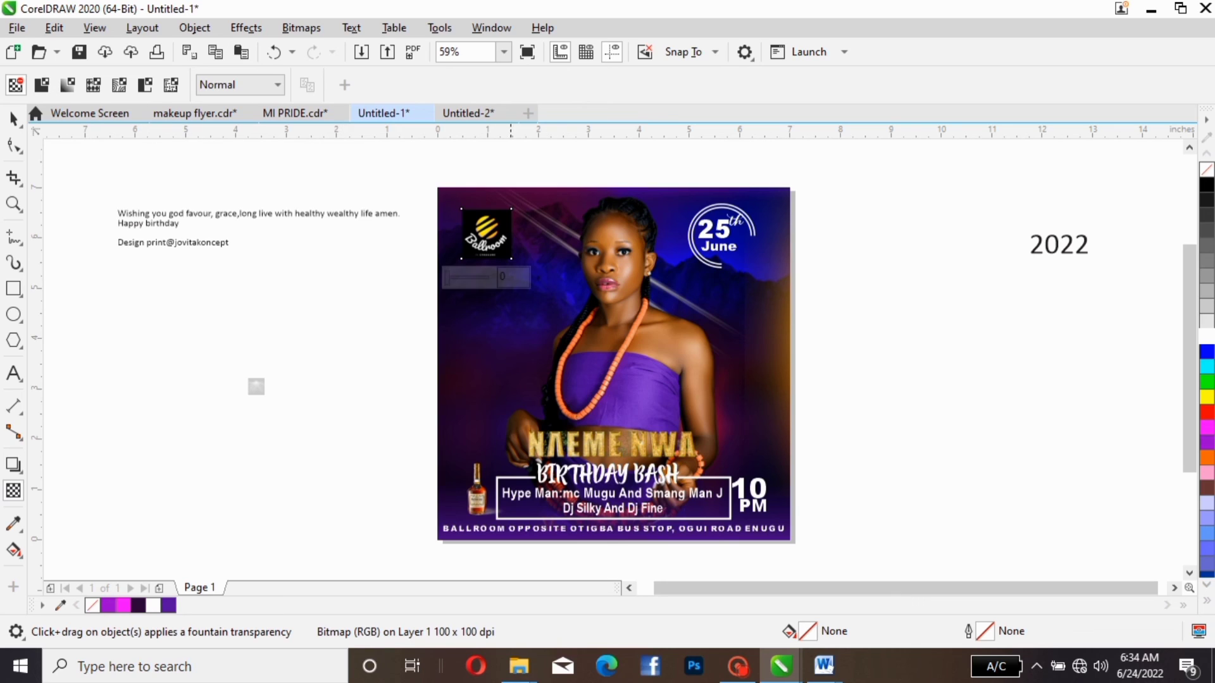
{"action": "left_click_drag", "start_coordinate": [495, 229], "coordinate": [532, 232]}
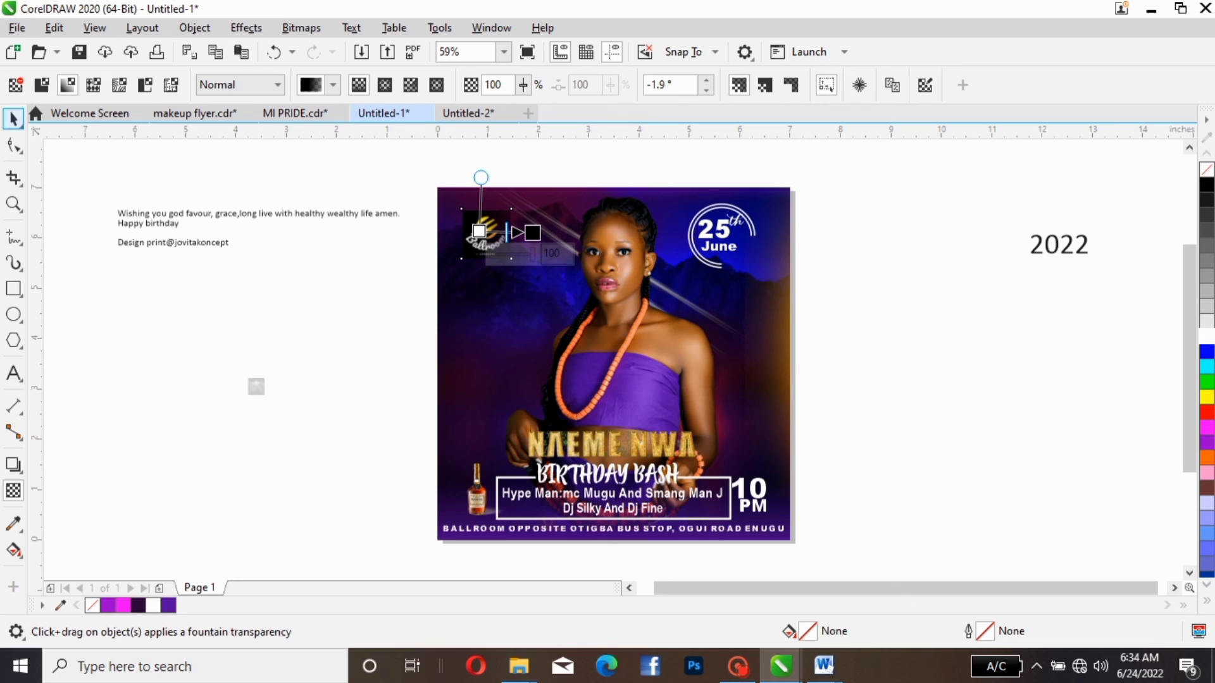
{"action": "left_click", "coordinate": [14, 118]}
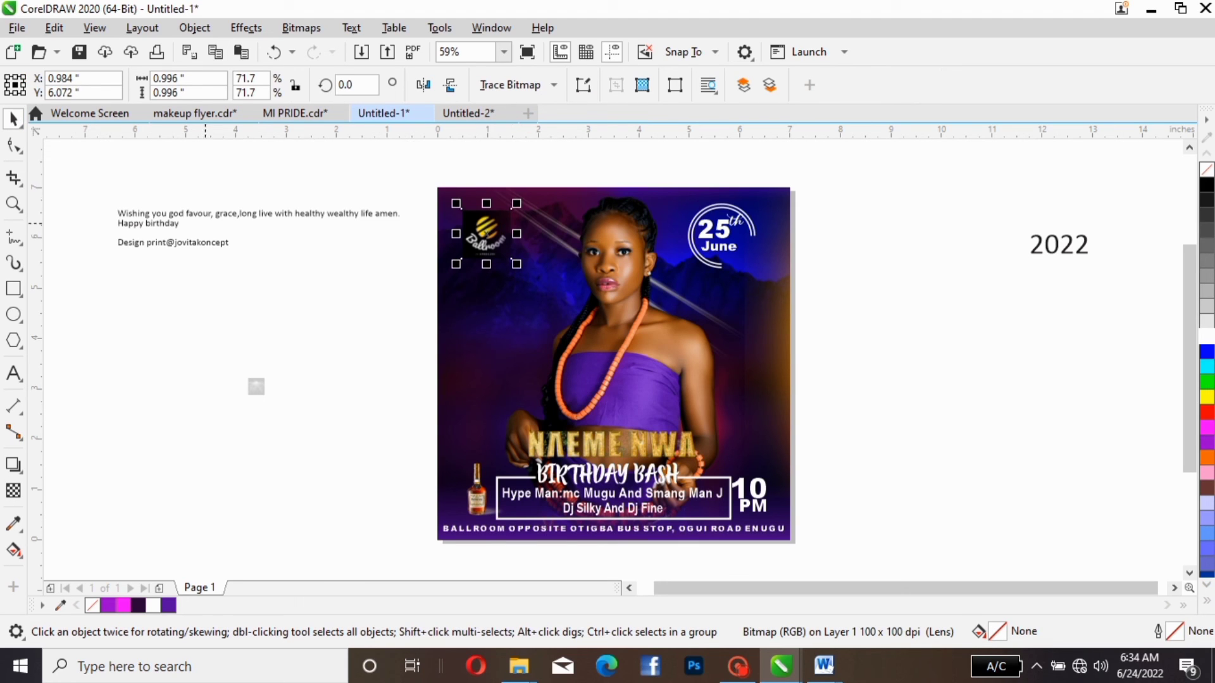
{"action": "left_click", "coordinate": [14, 490]}
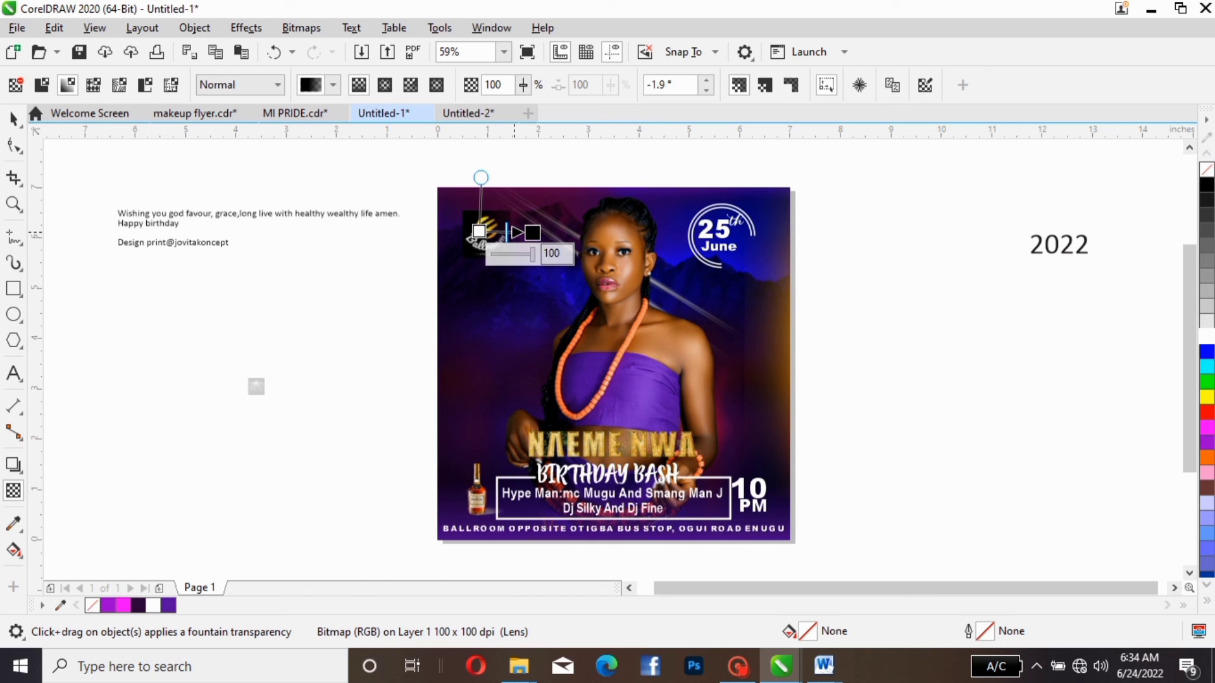
{"action": "left_click_drag", "start_coordinate": [481, 178], "coordinate": [482, 198]}
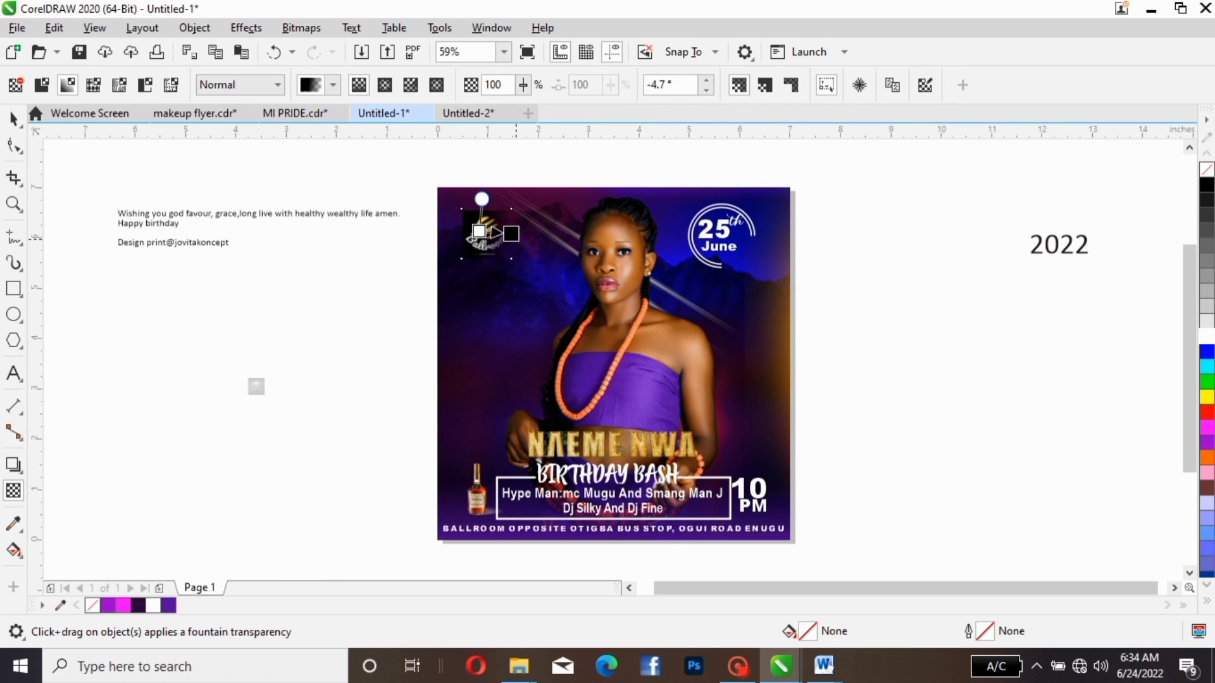
{"action": "left_click_drag", "start_coordinate": [511, 234], "coordinate": [532, 230]}
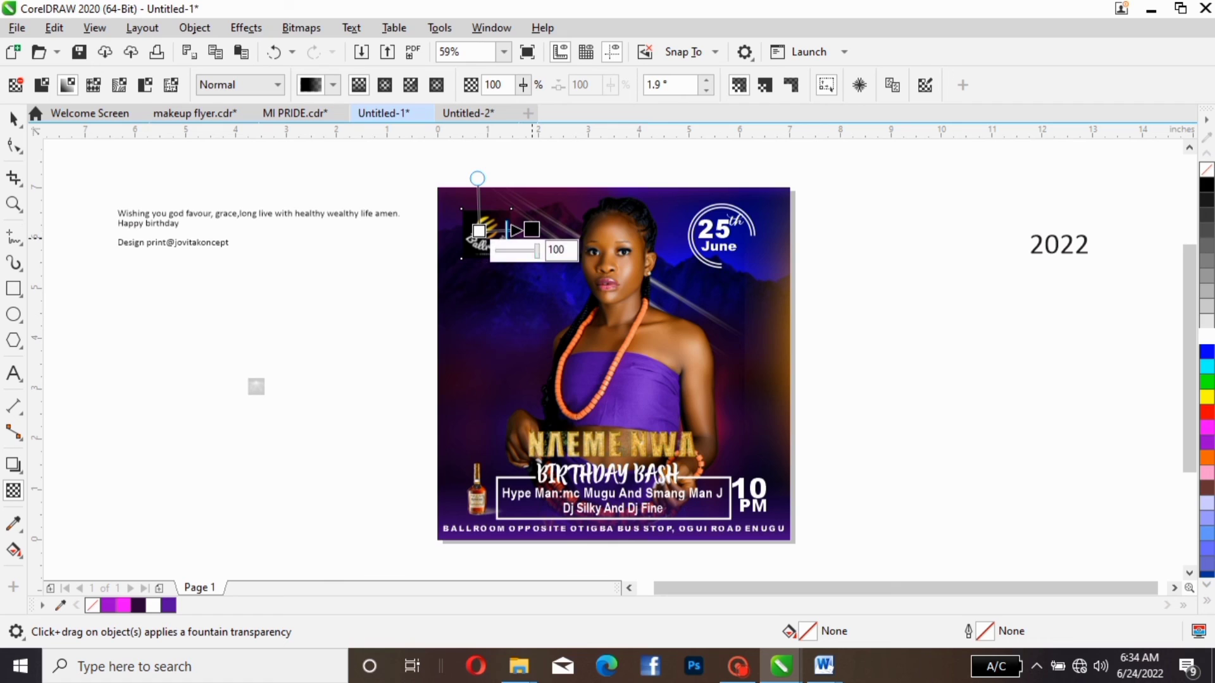
{"action": "left_click", "coordinate": [301, 28]}
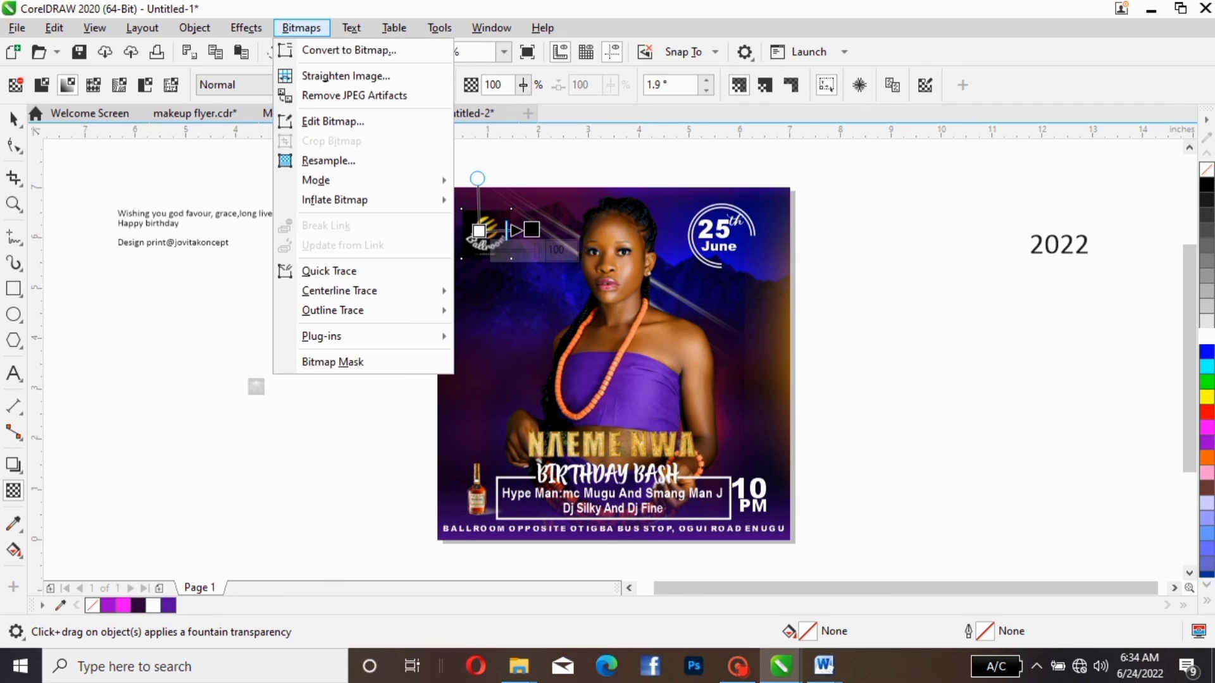
{"action": "left_click", "coordinate": [348, 50]}
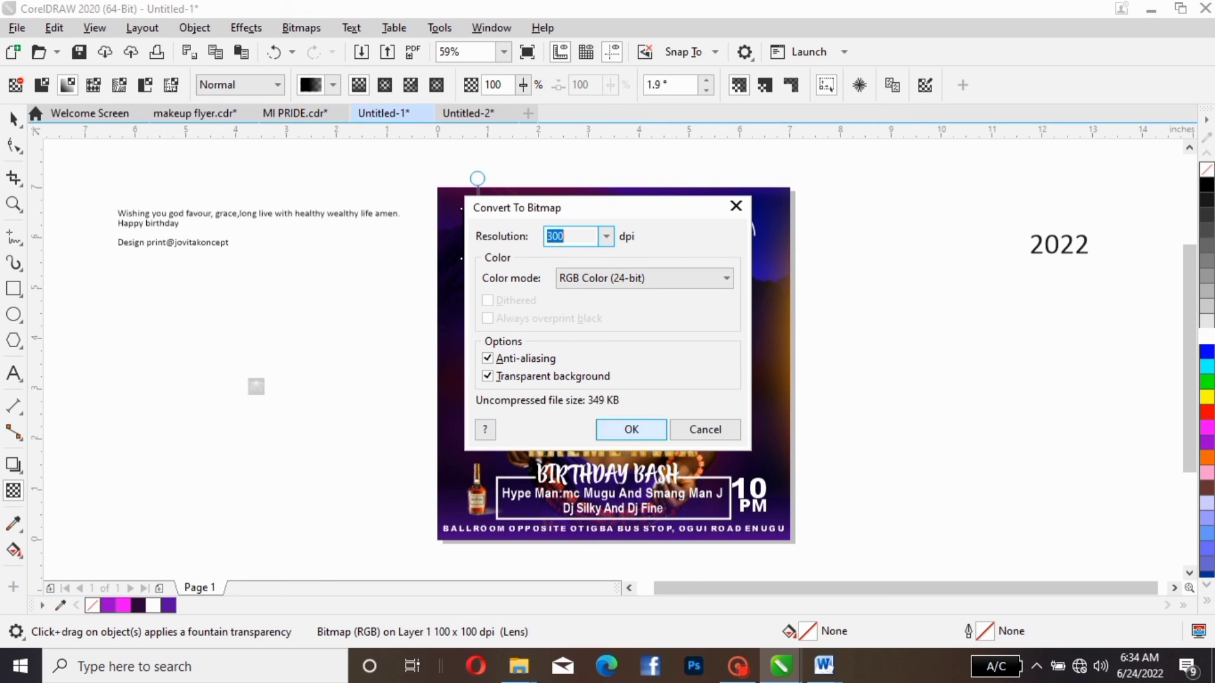
{"action": "left_click", "coordinate": [632, 430]}
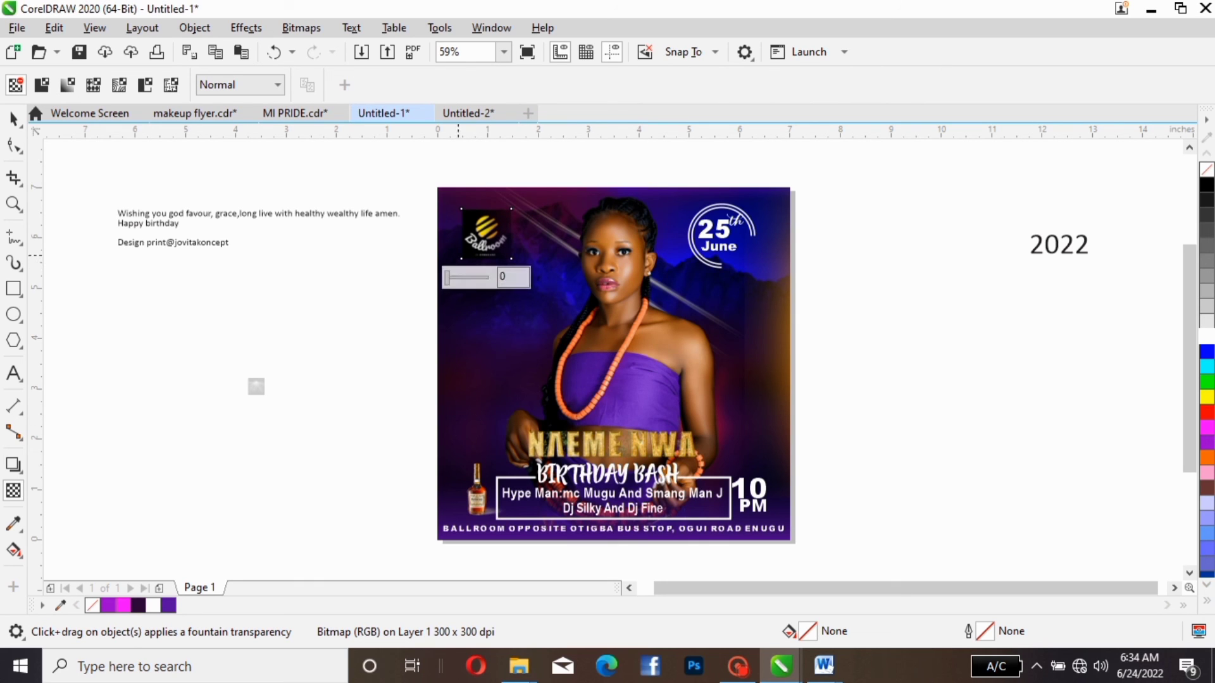
- Fade the logo's left edge with a fountain transparency from its centre and convert it to a 300 dpi bitmap
{"action": "scroll", "coordinate": [488, 235], "scroll_direction": "up", "scroll_amount": 2}
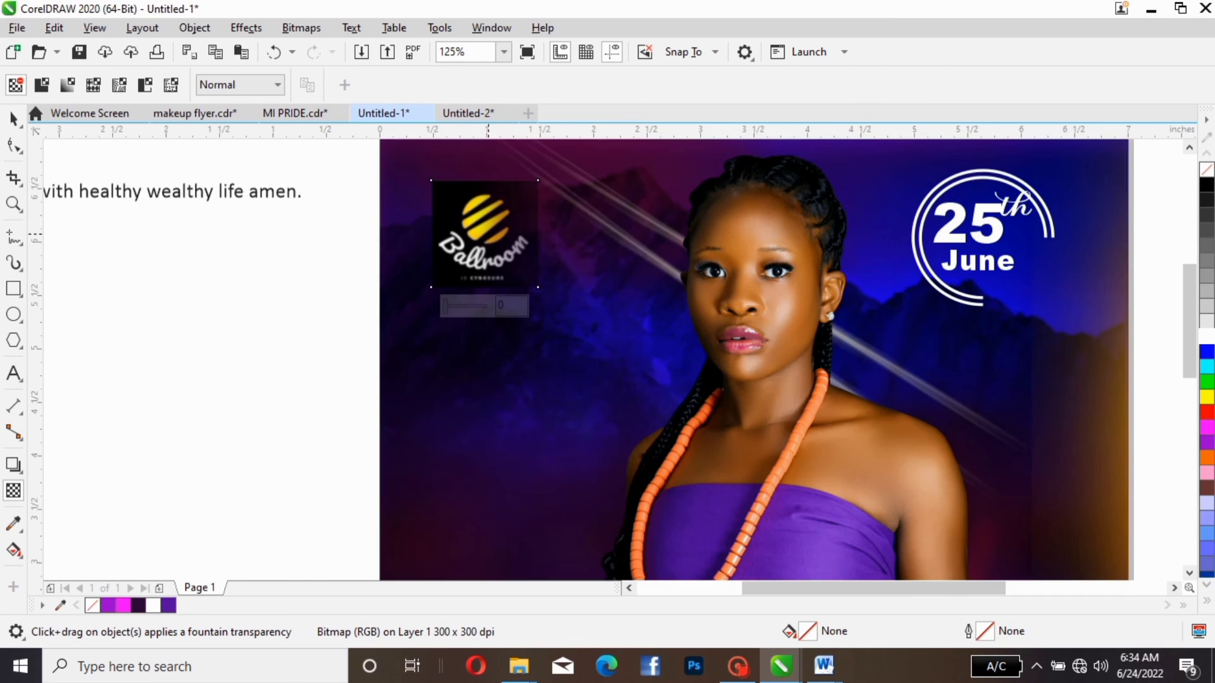
{"action": "left_click_drag", "start_coordinate": [484, 234], "coordinate": [431, 234]}
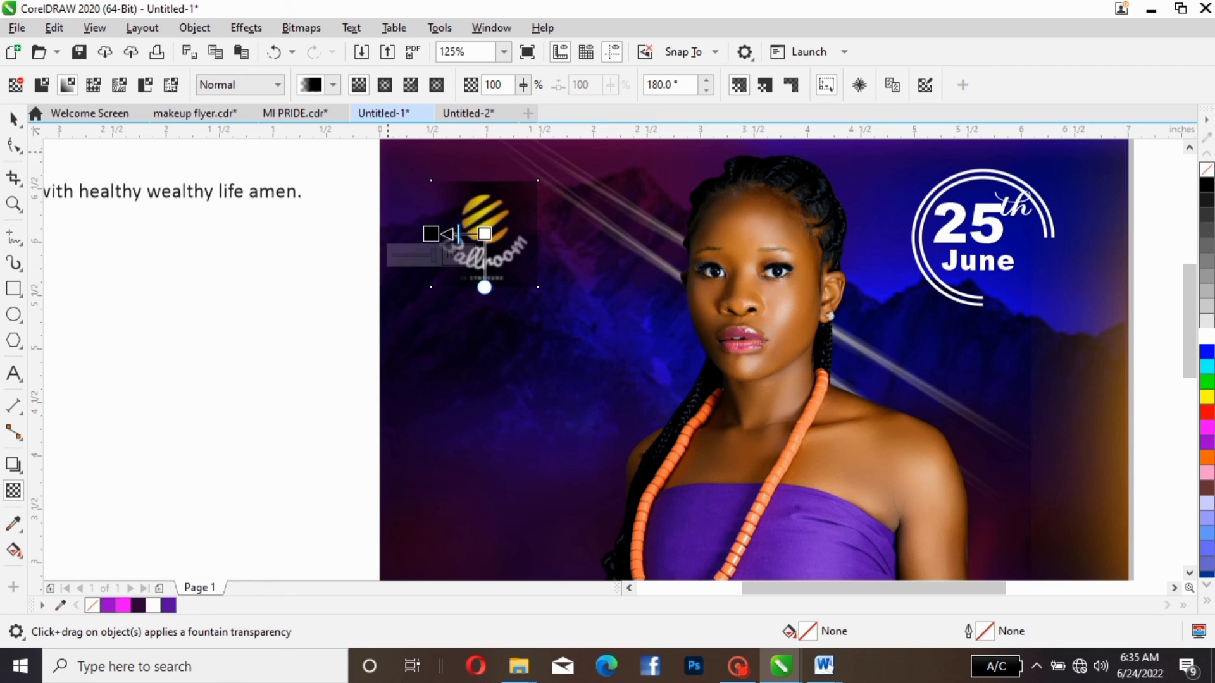
{"action": "left_click", "coordinate": [301, 28]}
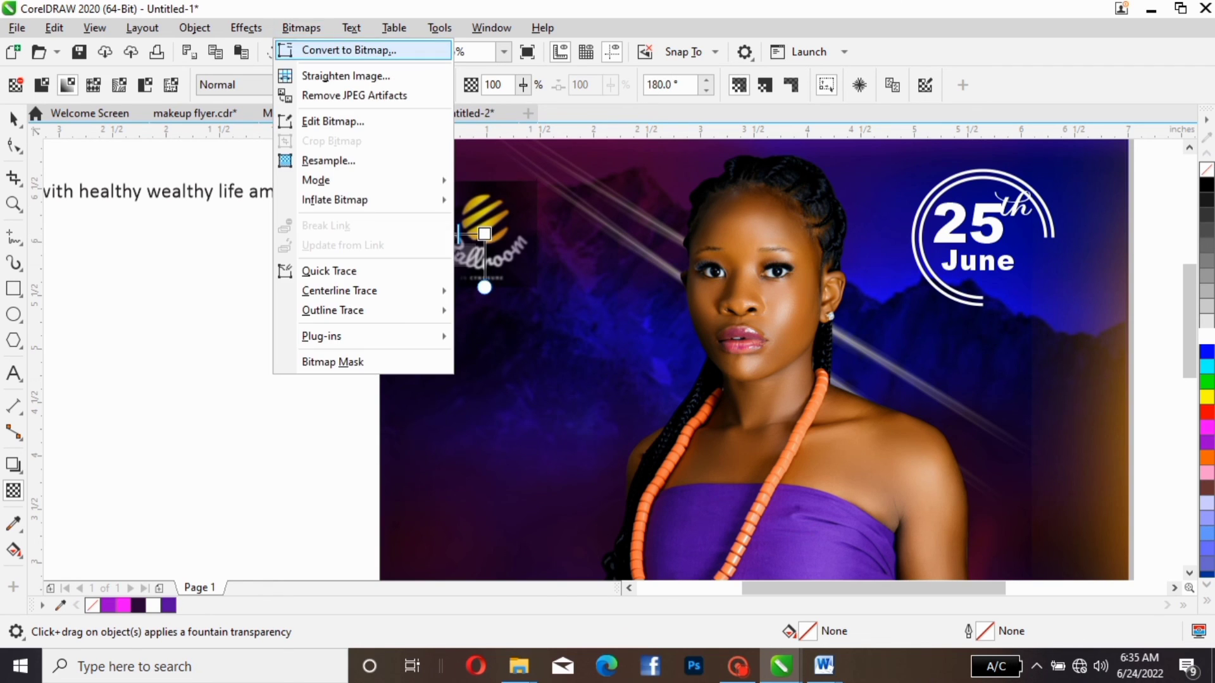
{"action": "left_click", "coordinate": [349, 50]}
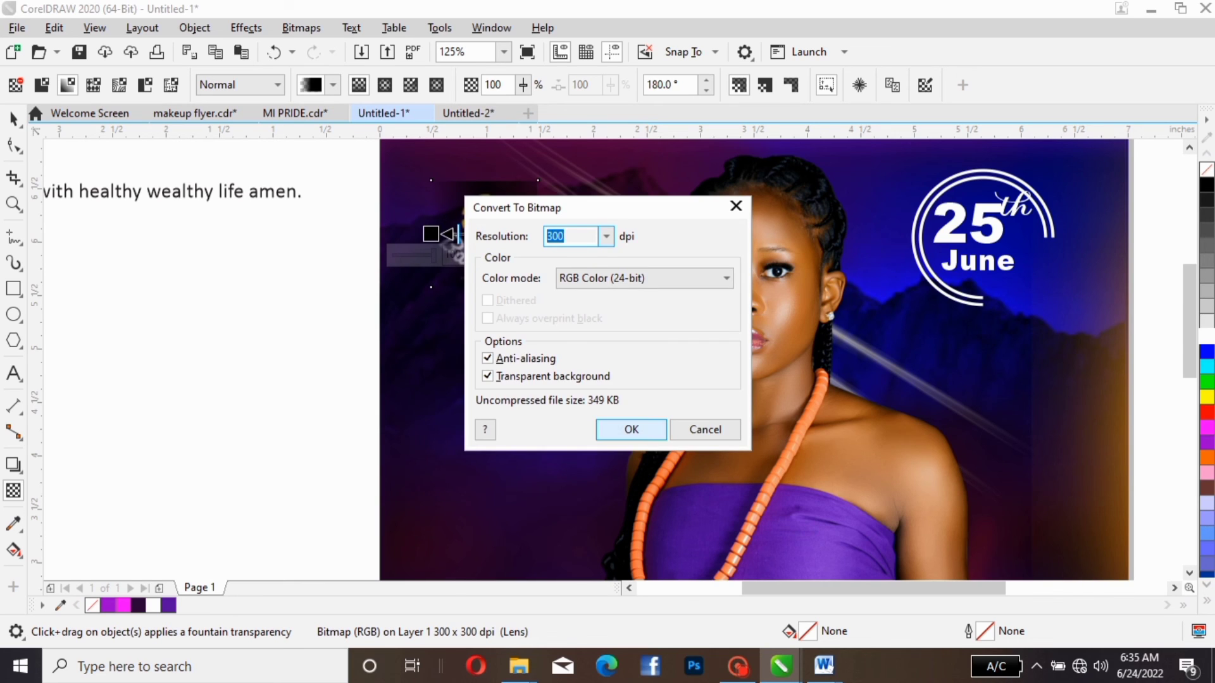
{"action": "key", "text": "Return"}
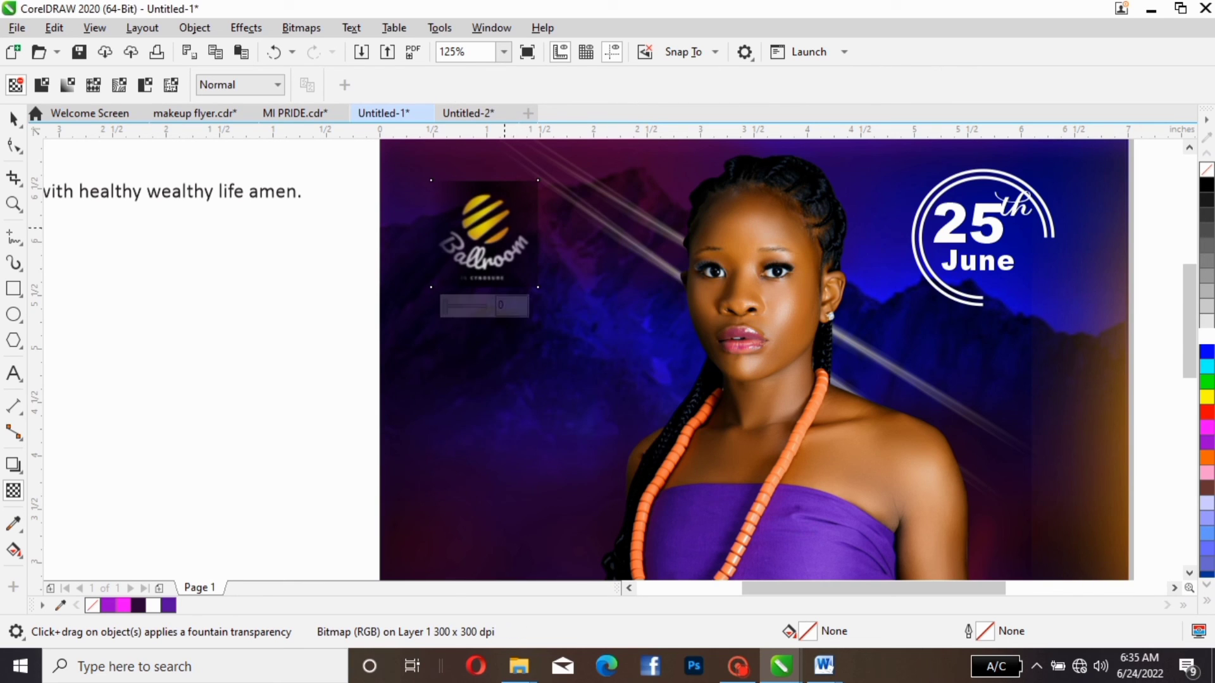
- Fade the rest of the logo's right edge with another fountain transparency and convert it to a 300 dpi bitmap
{"action": "left_click_drag", "start_coordinate": [503, 227], "coordinate": [546, 231]}
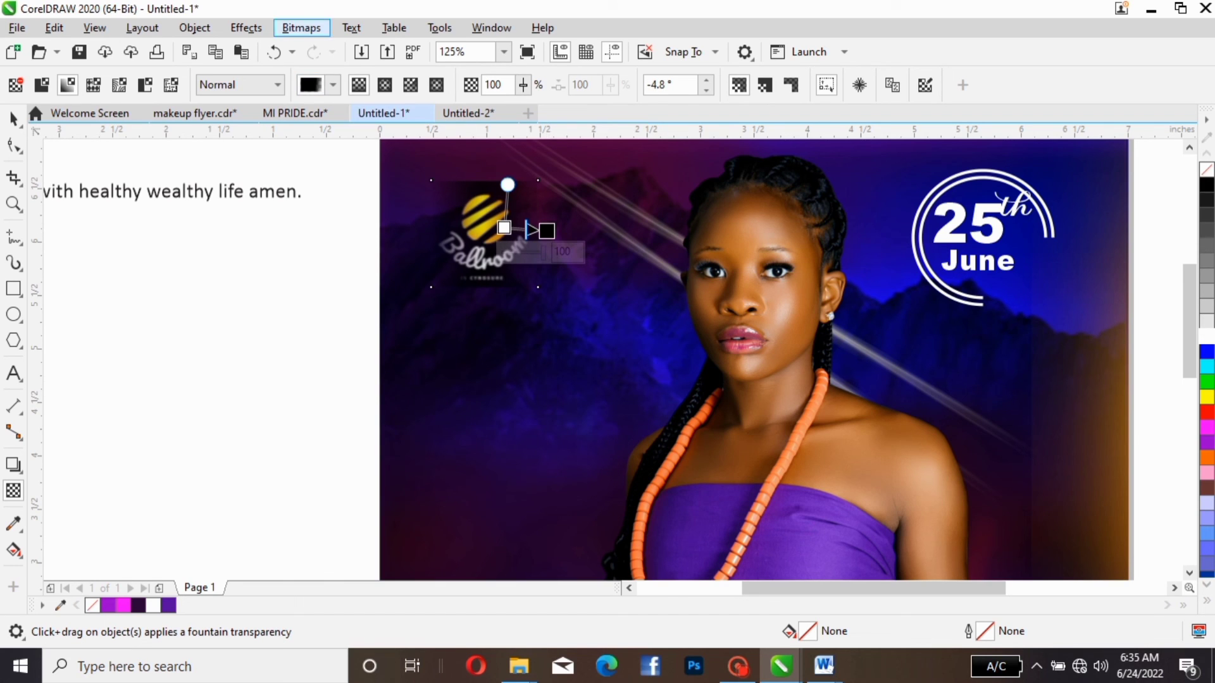
{"action": "left_click", "coordinate": [301, 28]}
{"action": "left_click", "coordinate": [348, 50]}
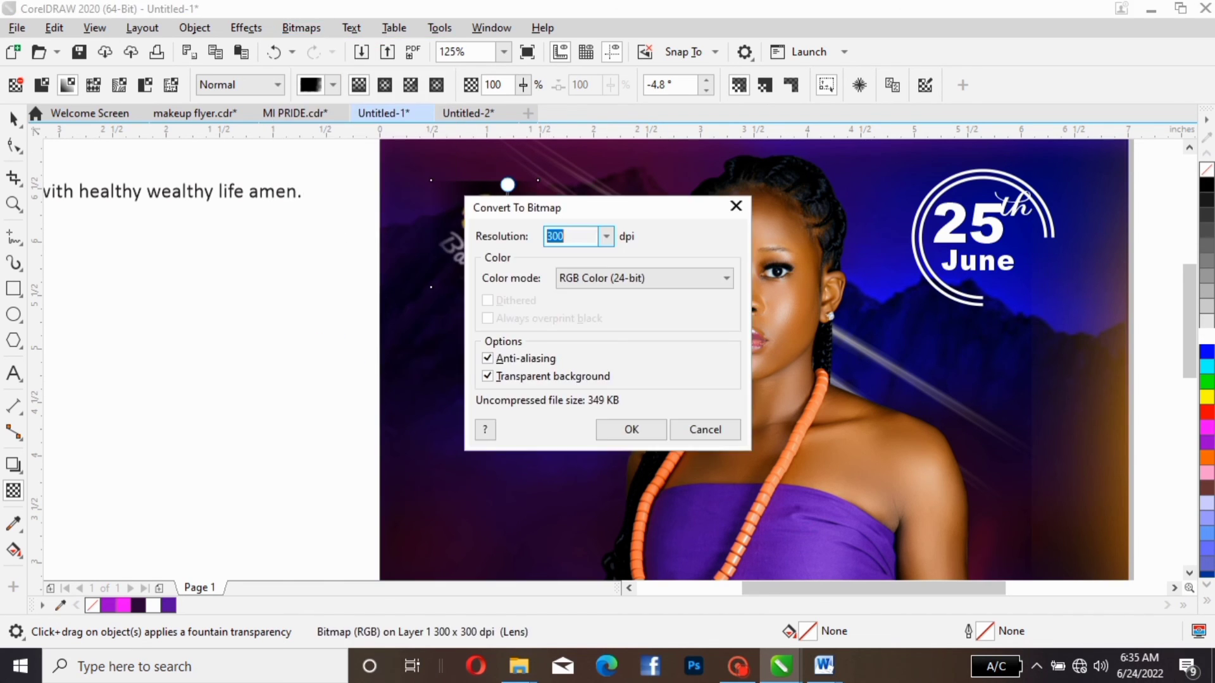
{"action": "key", "text": "Return"}
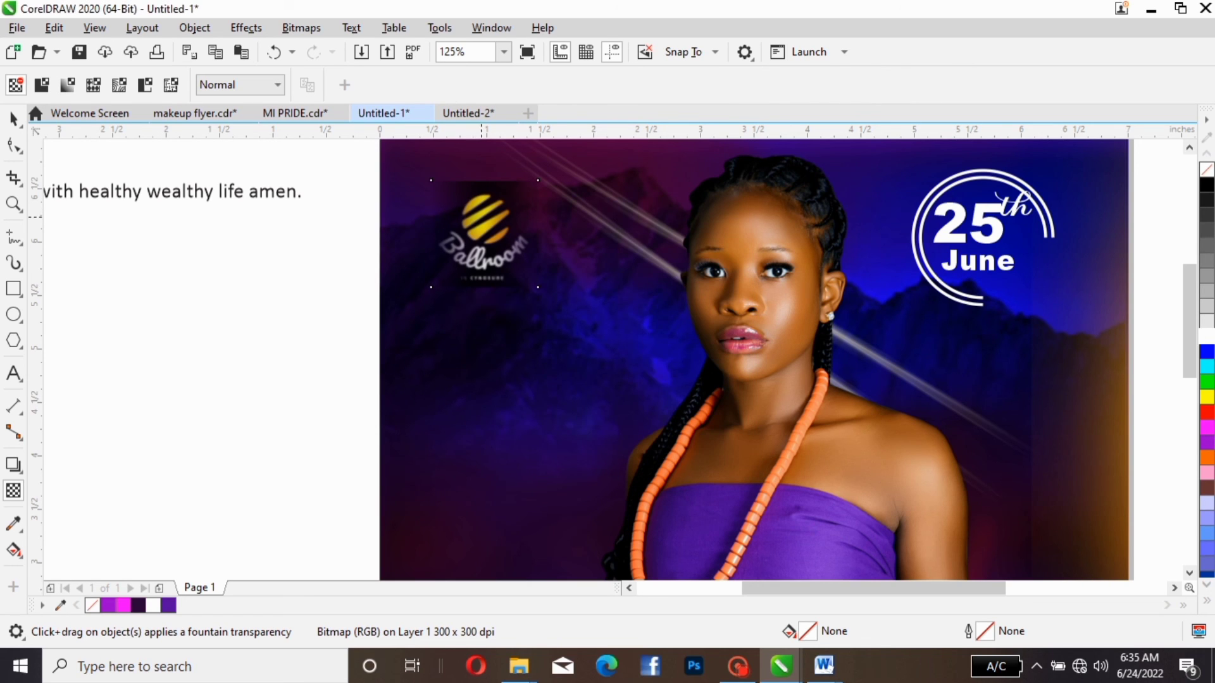
- Fade the logo's top edge with an upward fountain transparency and convert it to a 300 dpi bitmap
{"action": "left_click_drag", "start_coordinate": [481, 216], "coordinate": [479, 180]}
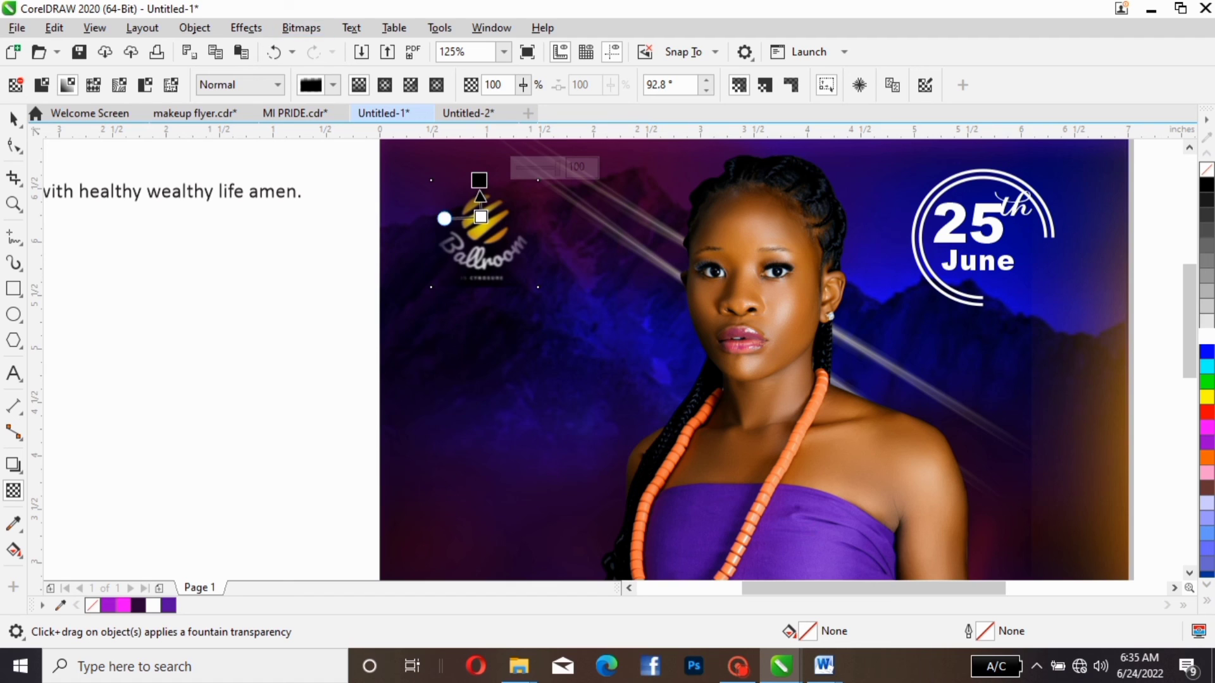
{"action": "left_click", "coordinate": [301, 27]}
{"action": "left_click", "coordinate": [344, 48]}
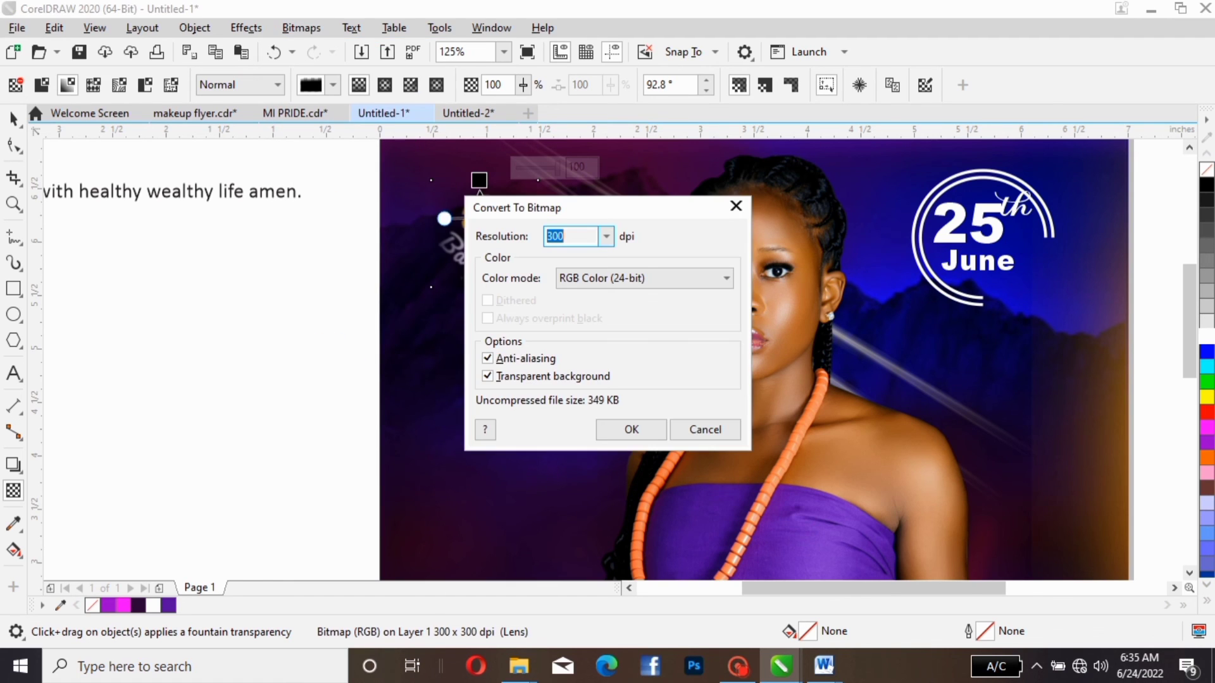
{"action": "key", "text": "Return"}
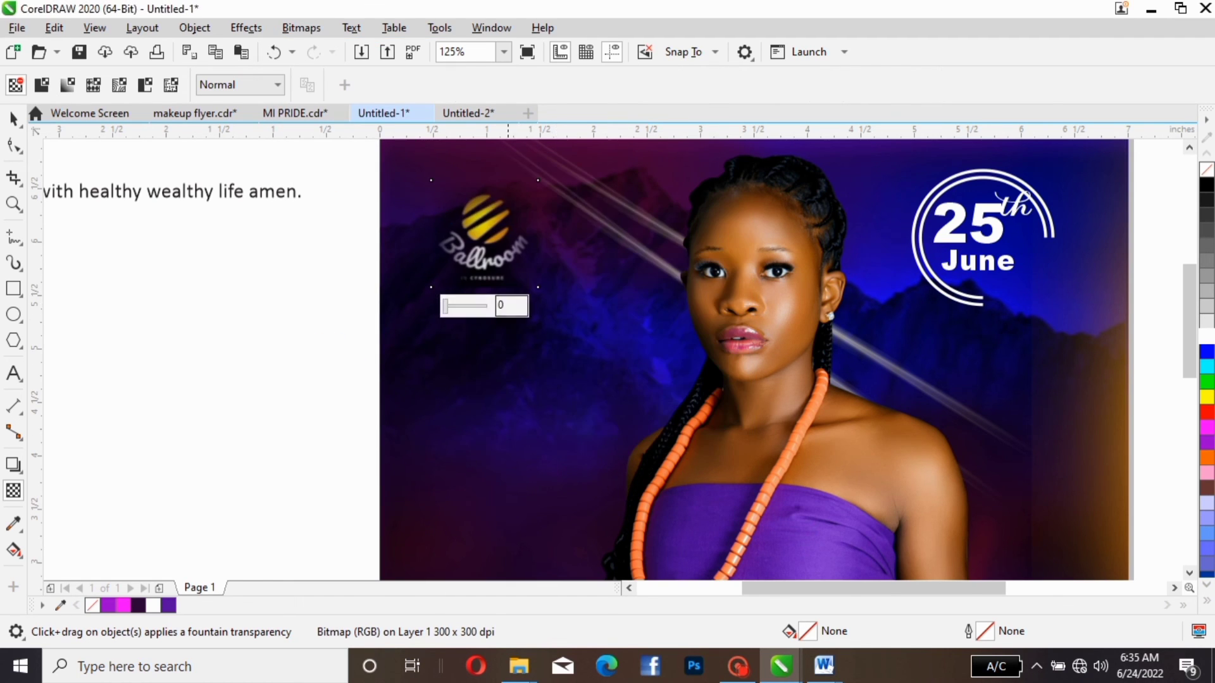
- Fade the logo's bottom edge with a downward fountain transparency, convert it to a 300 dpi bitmap and deselect it
{"action": "left_click_drag", "start_coordinate": [487, 352], "coordinate": [470, 221]}
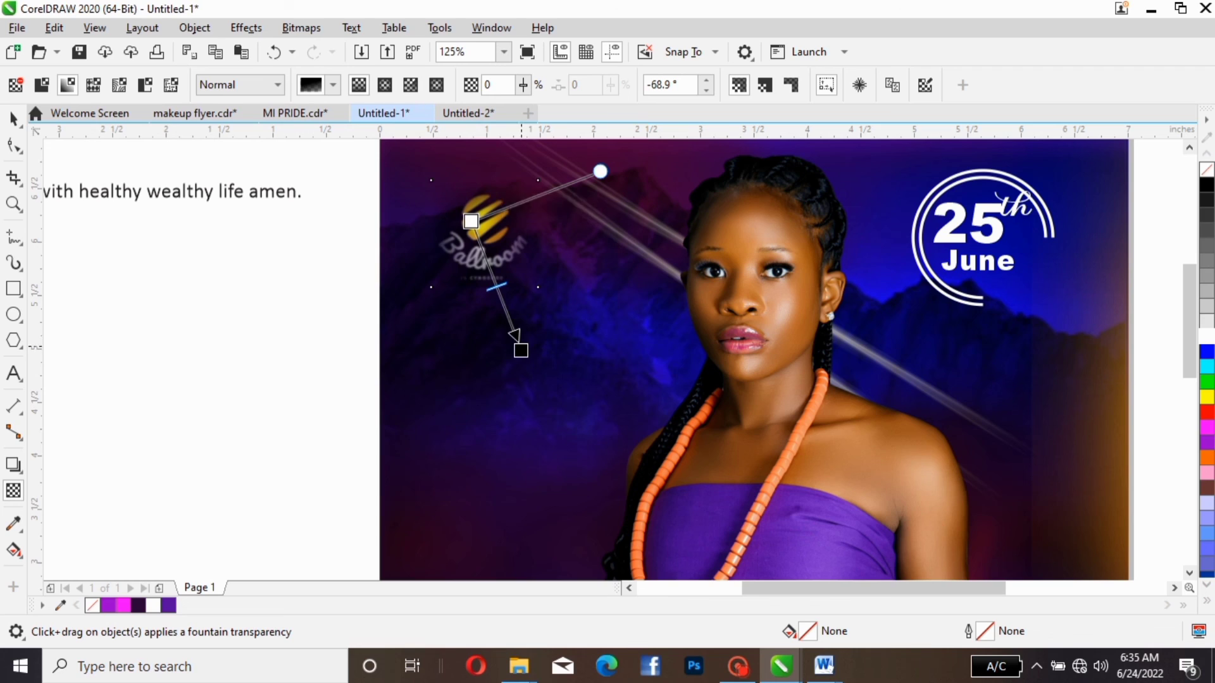
{"action": "left_click_drag", "start_coordinate": [521, 352], "coordinate": [483, 295]}
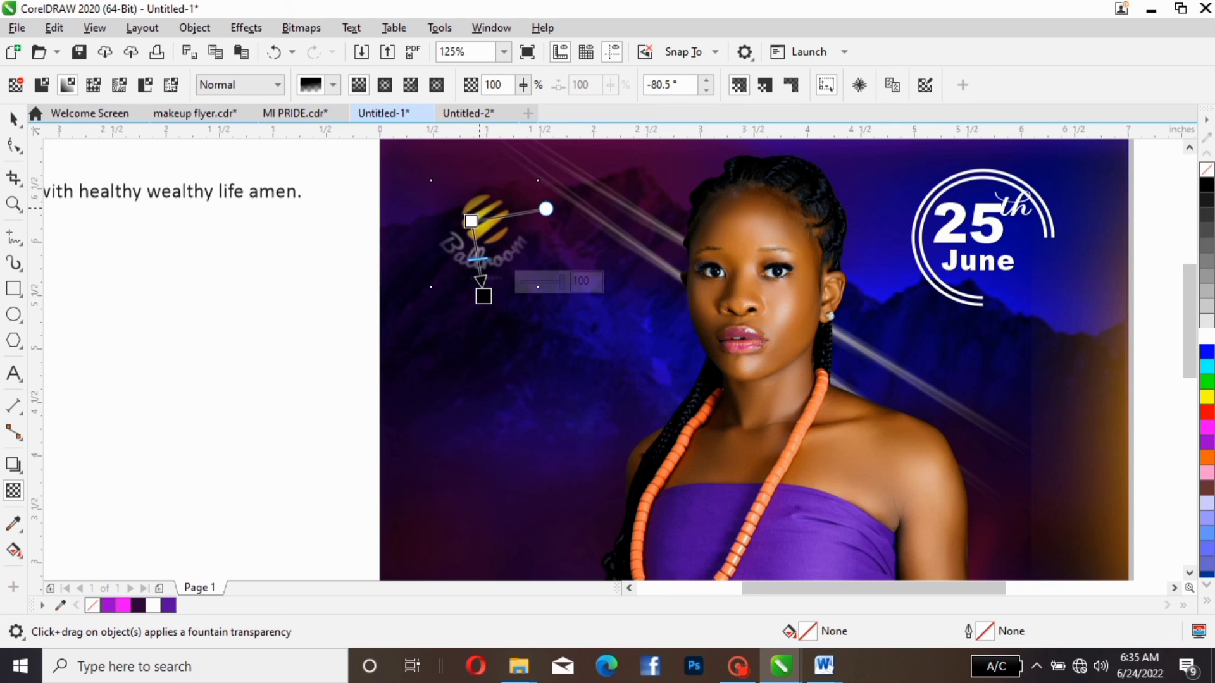
{"action": "left_click_drag", "start_coordinate": [471, 221], "coordinate": [484, 234]}
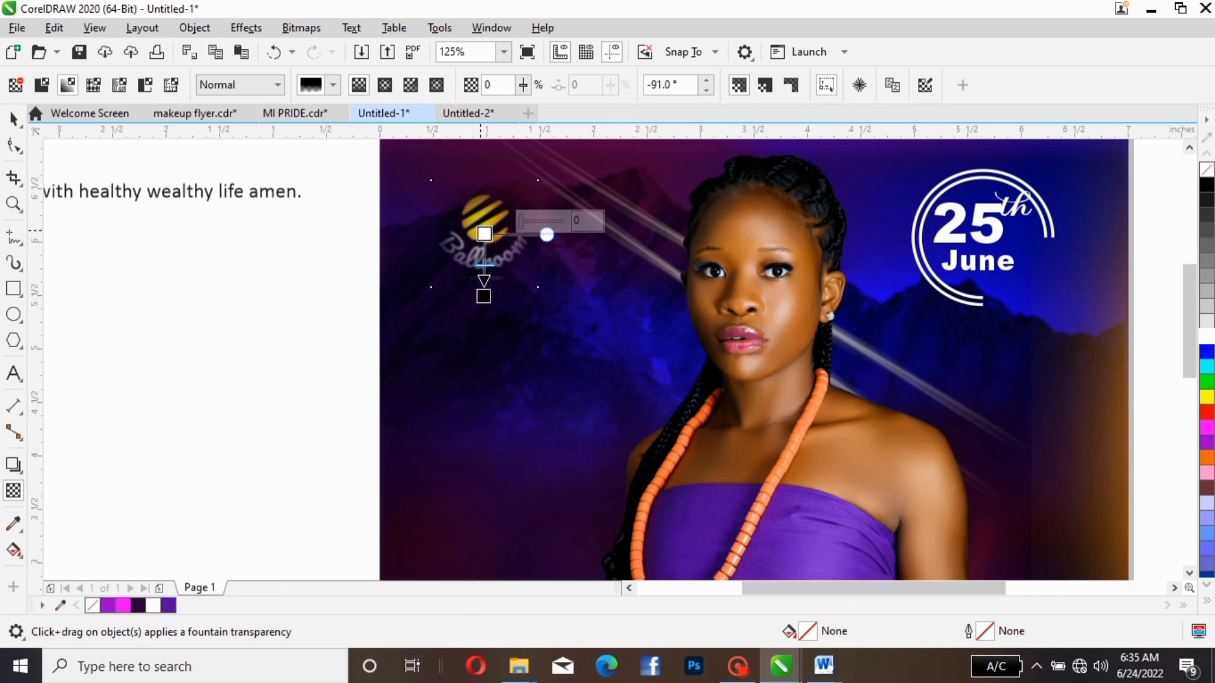
{"action": "left_click", "coordinate": [302, 28]}
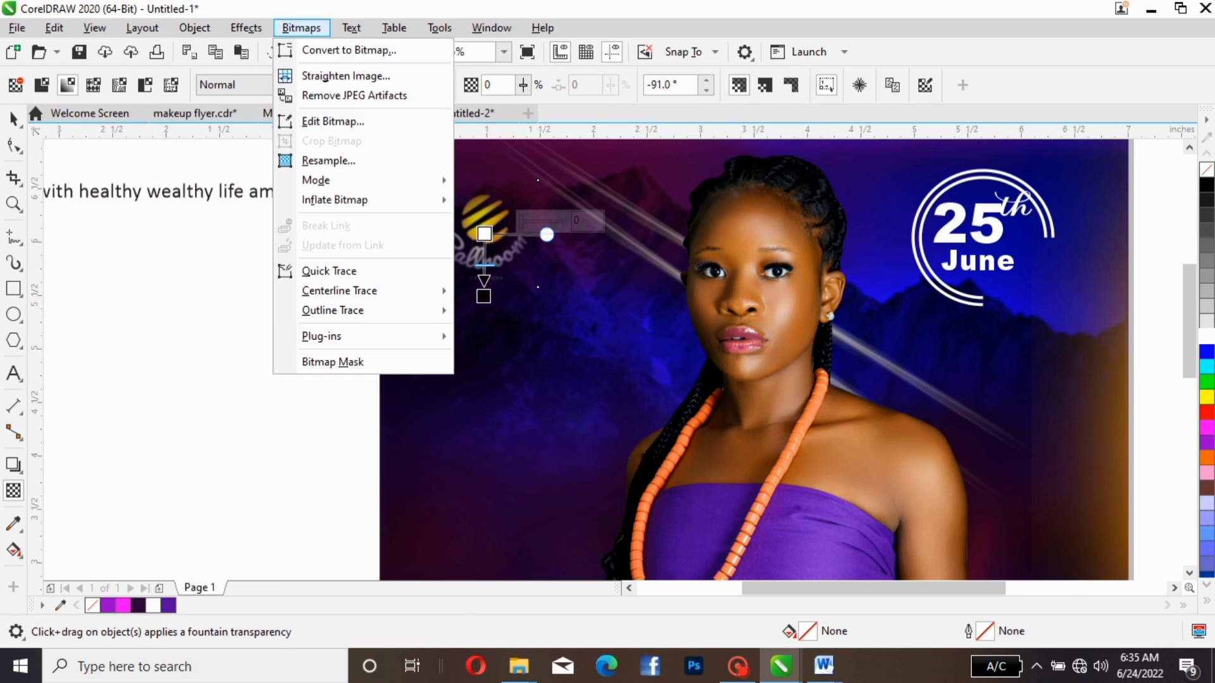
{"action": "left_click", "coordinate": [347, 50]}
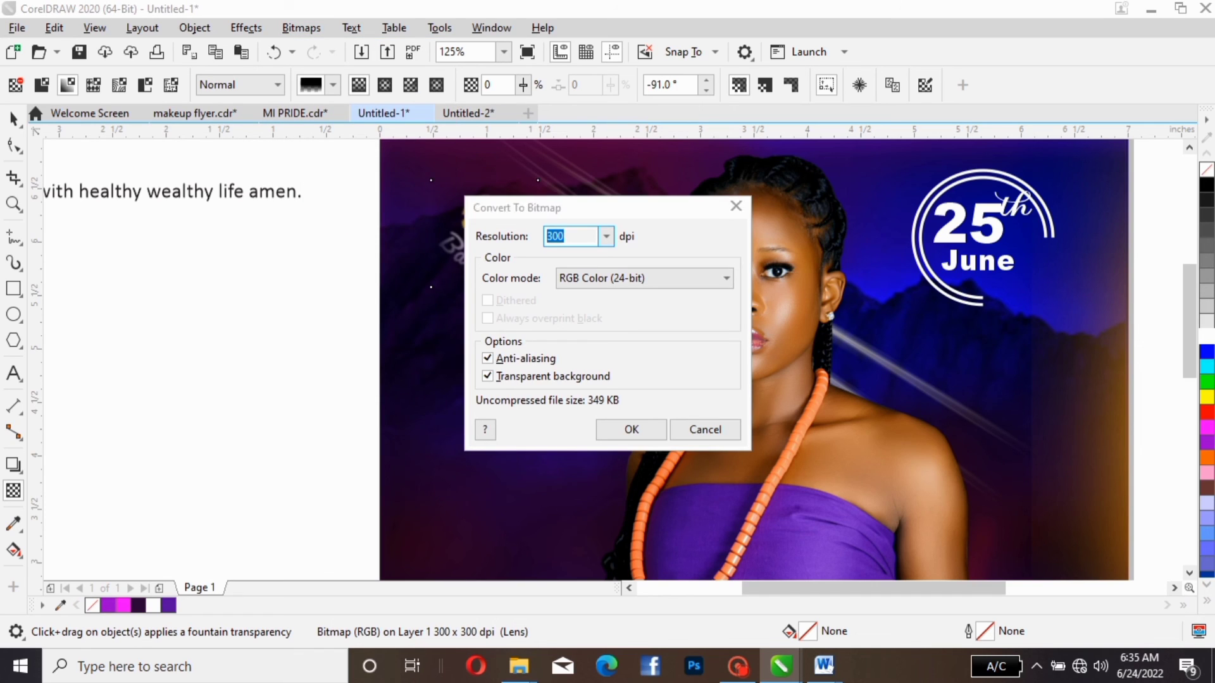
{"action": "key", "text": "Return"}
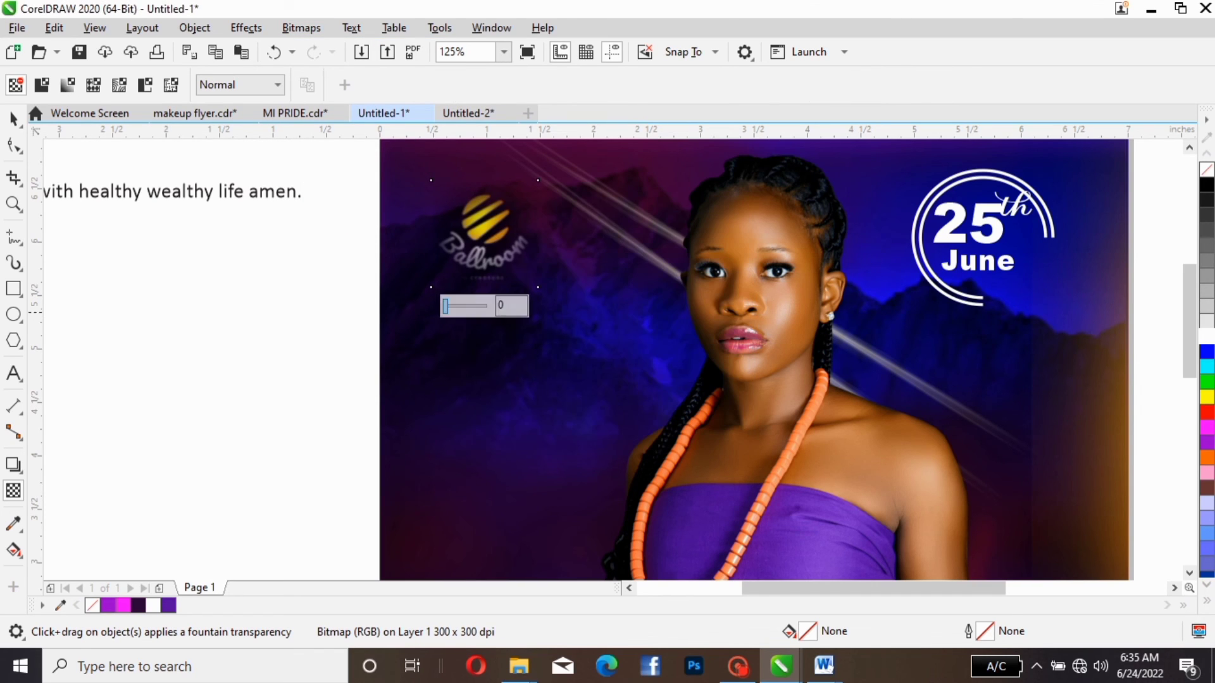
{"action": "left_click", "coordinate": [14, 119]}
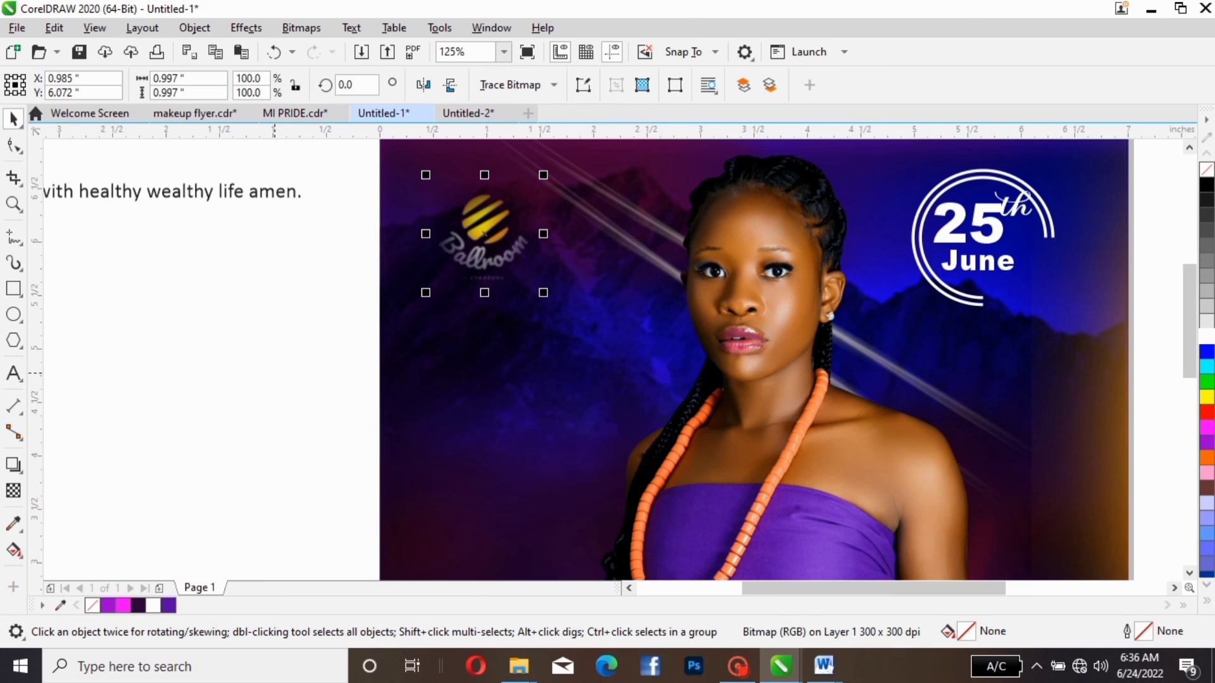
{"action": "left_click", "coordinate": [247, 285]}
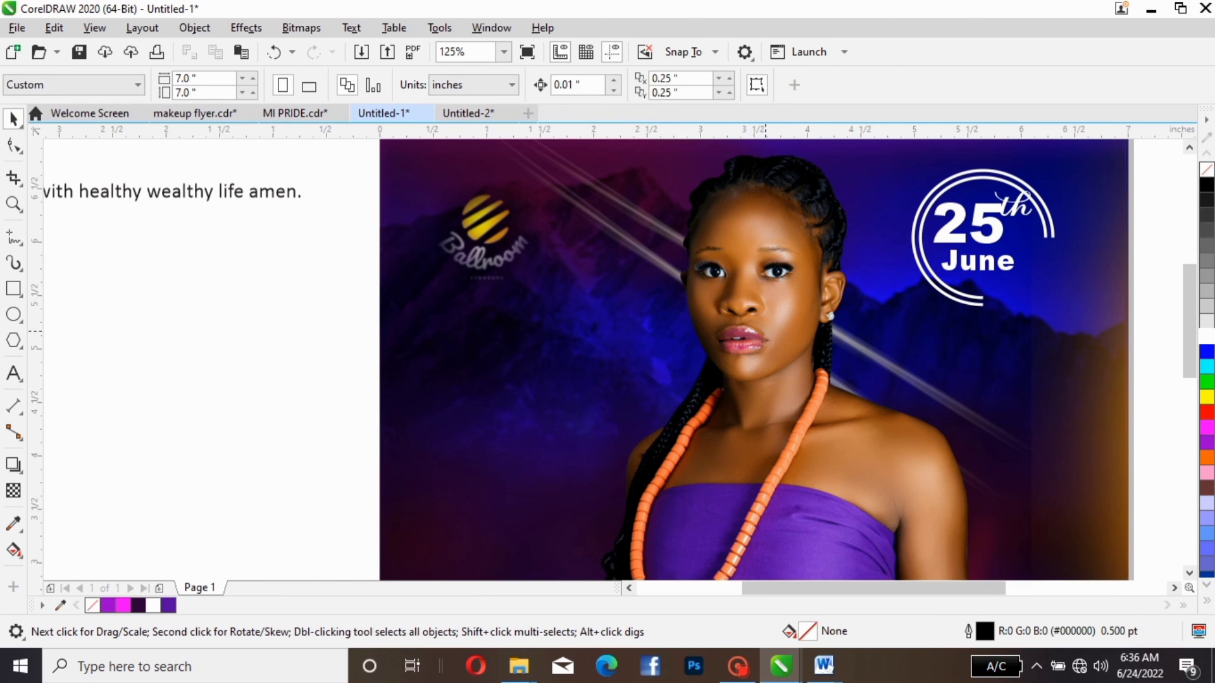
- Fit the whole page in view to review the flyer with the blended logo
{"action": "scroll", "coordinate": [764, 331], "scroll_direction": "down", "scroll_amount": 2}
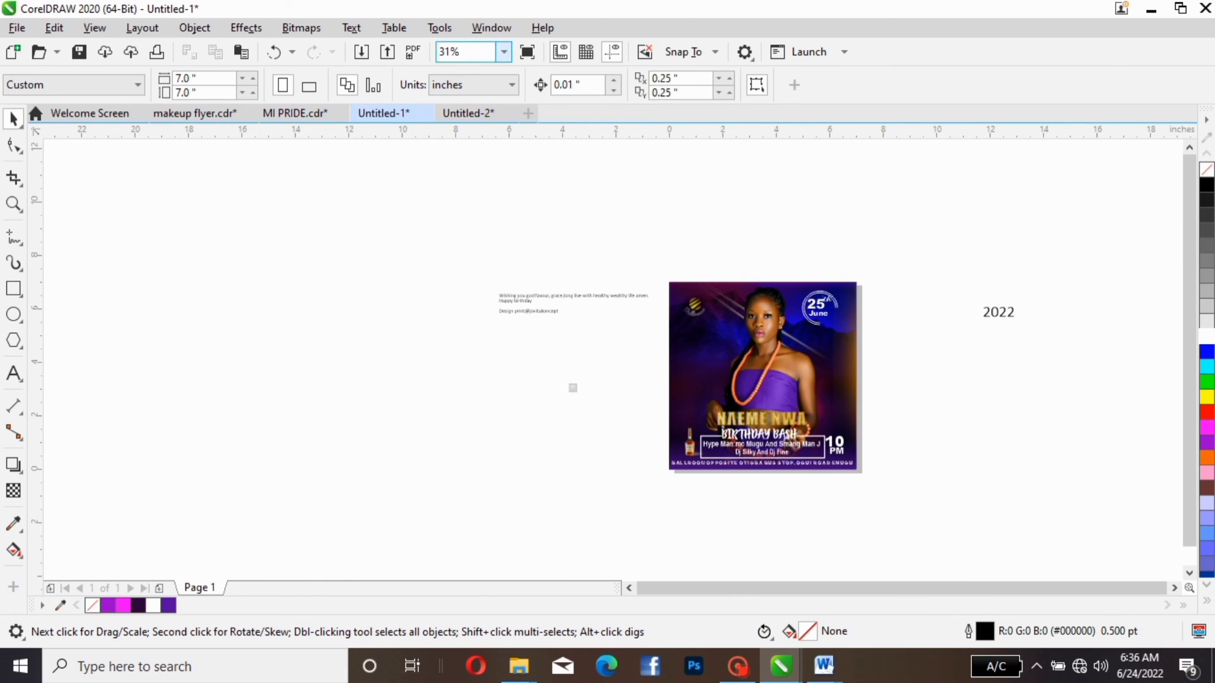
{"action": "left_click", "coordinate": [465, 52]}
{"action": "left_click", "coordinate": [503, 52]}
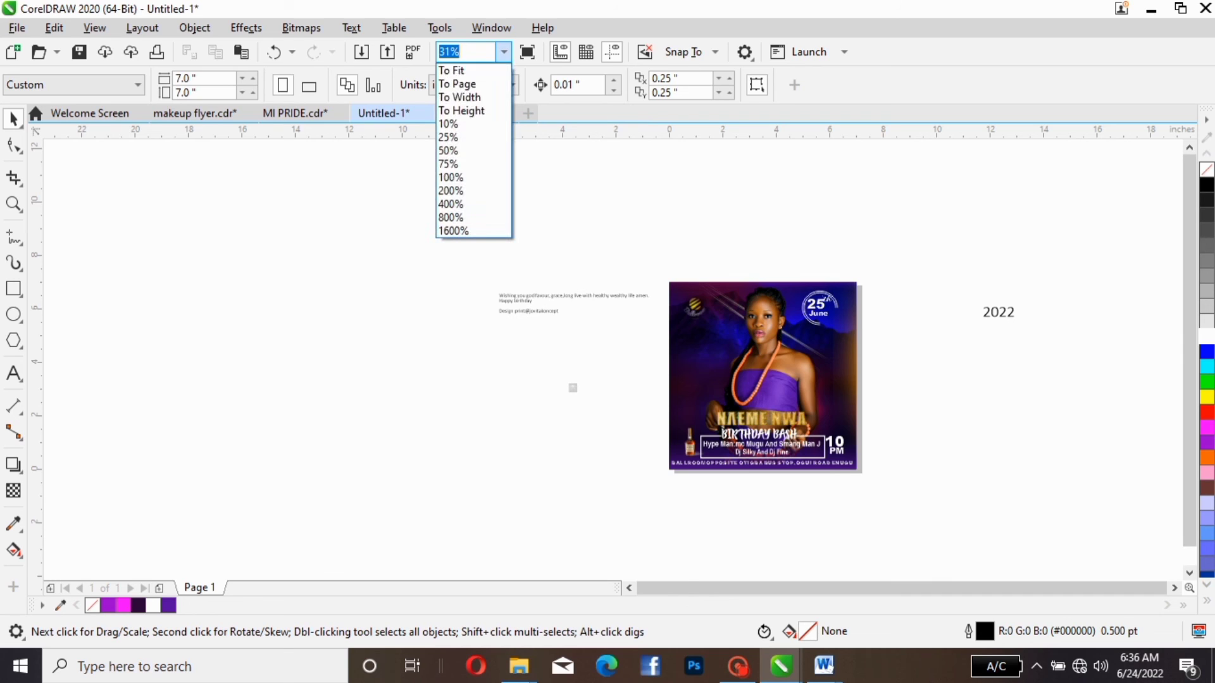
{"action": "left_click", "coordinate": [458, 84]}
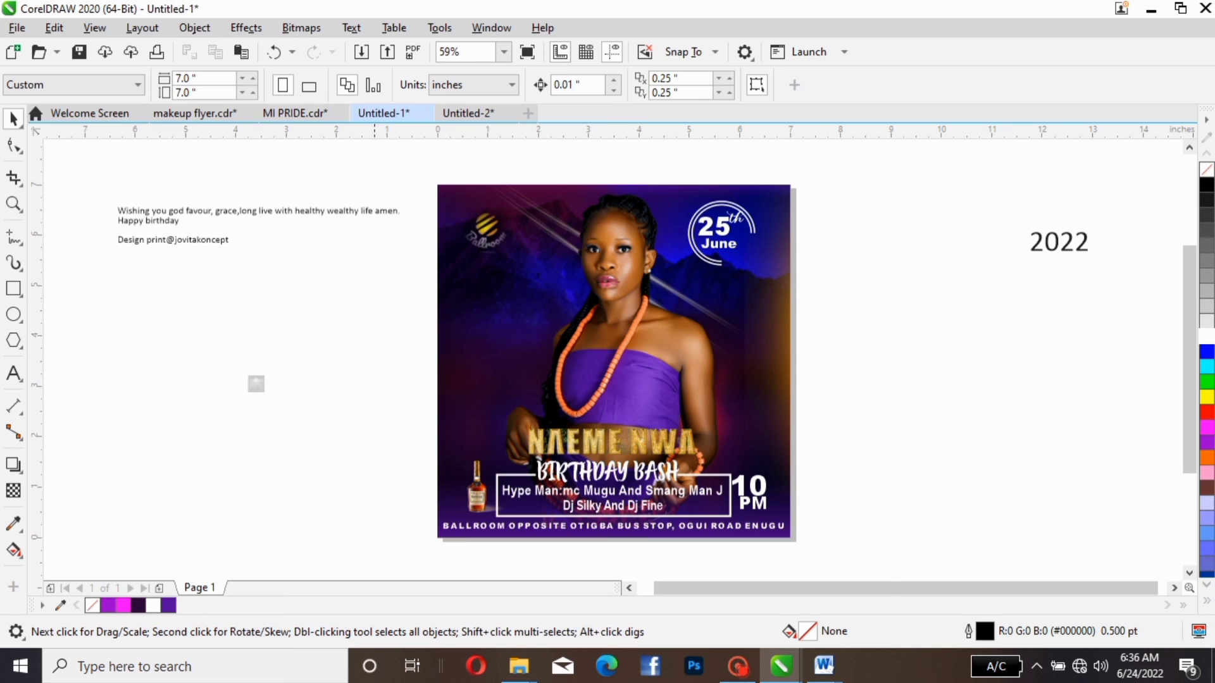
- Inside the flyer's PowerClip, shift the orange glow down and outward to about X 8.3, Y 3.9 inches
{"action": "left_click", "coordinate": [744, 367]}
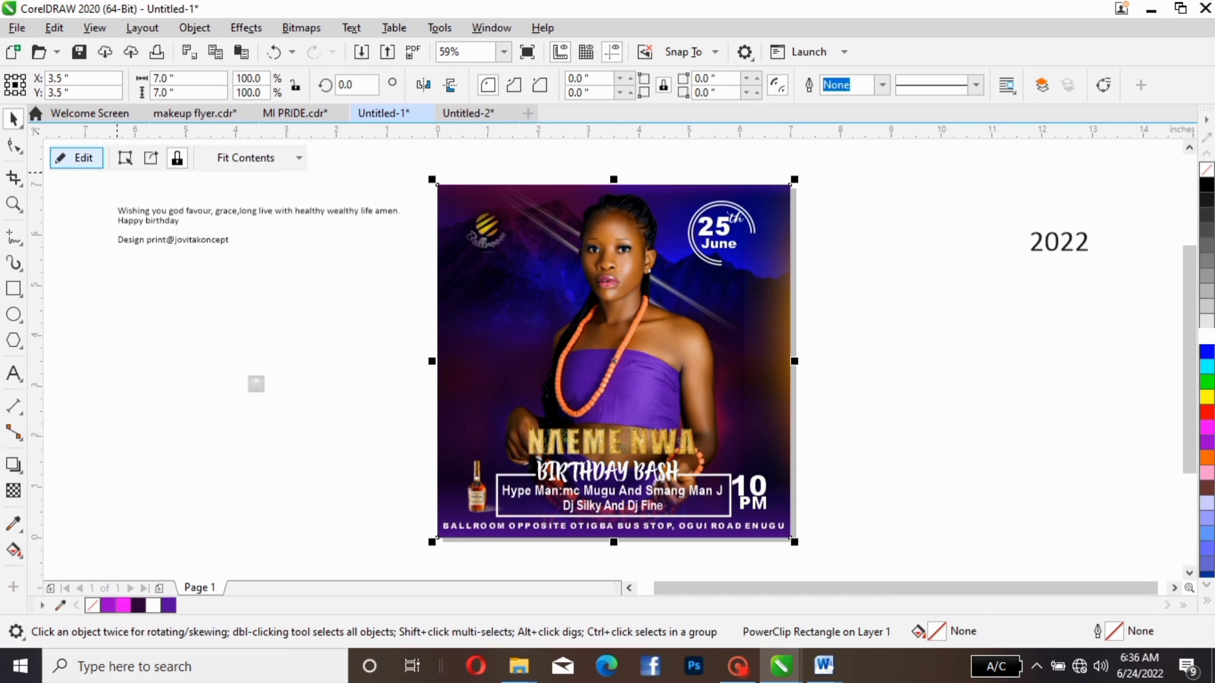
{"action": "left_click", "coordinate": [81, 160]}
{"action": "left_click", "coordinate": [890, 341]}
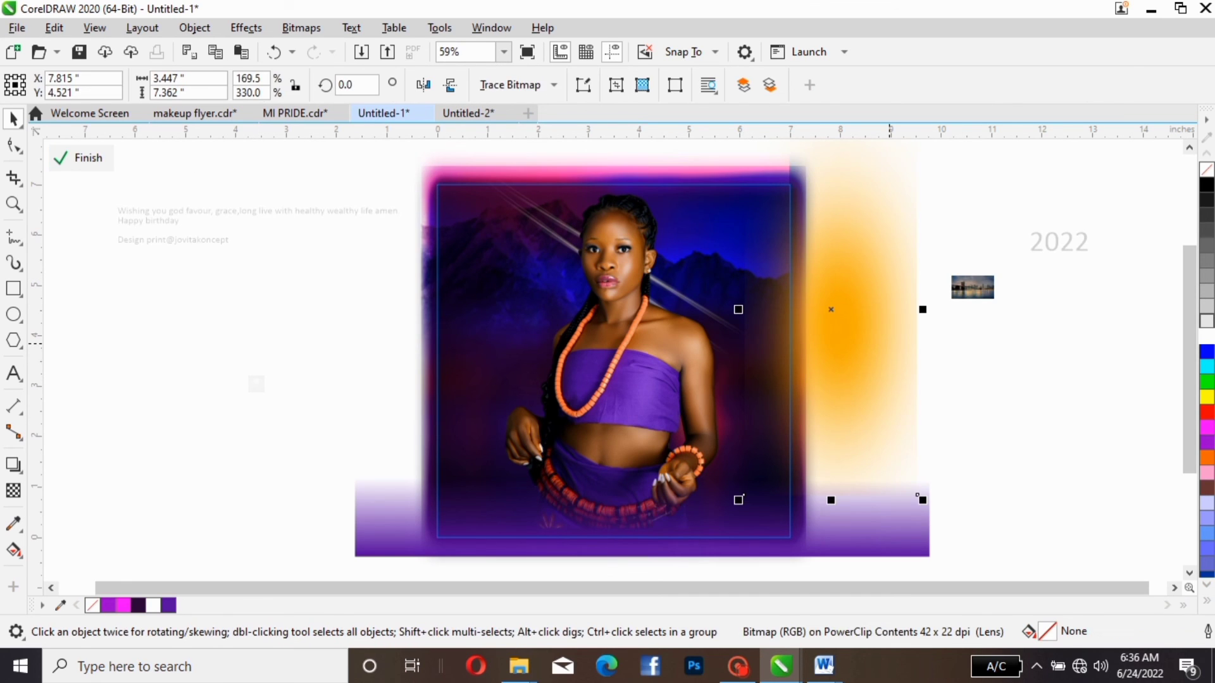
{"action": "left_click_drag", "start_coordinate": [881, 295], "coordinate": [904, 326]}
{"action": "left_click", "coordinate": [175, 436]}
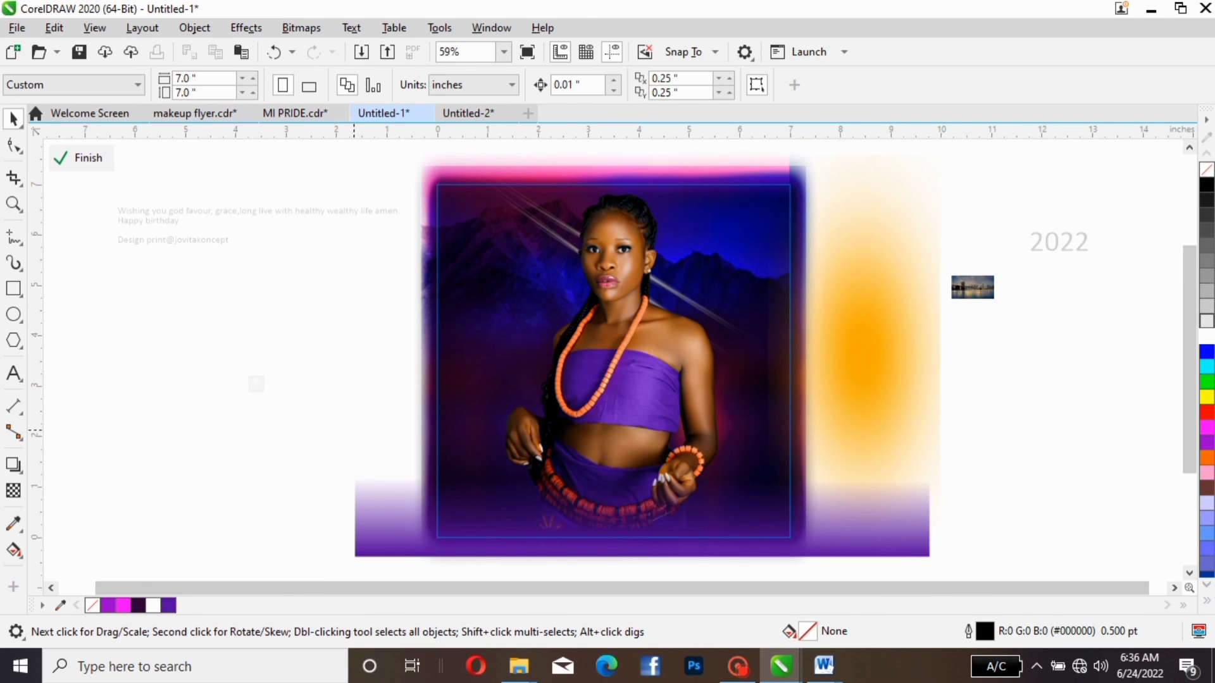
{"action": "left_click", "coordinate": [871, 405]}
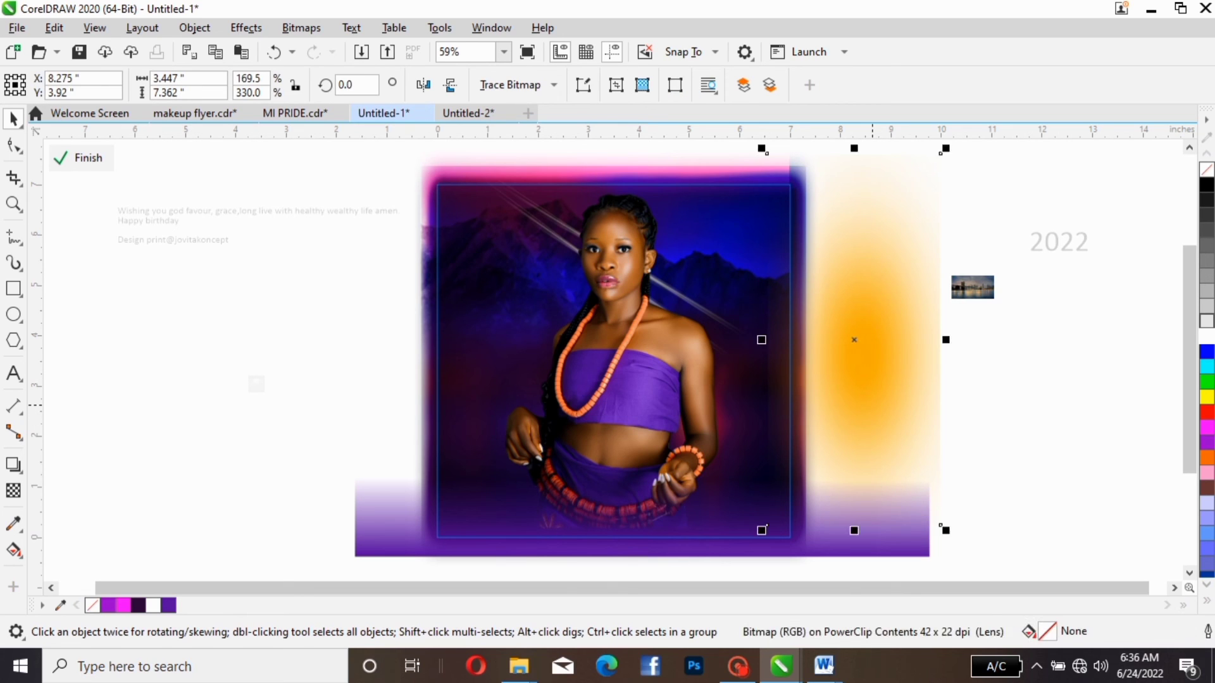
{"action": "left_click", "coordinate": [872, 405]}
{"action": "left_click_drag", "start_coordinate": [871, 401], "coordinate": [867, 400]}
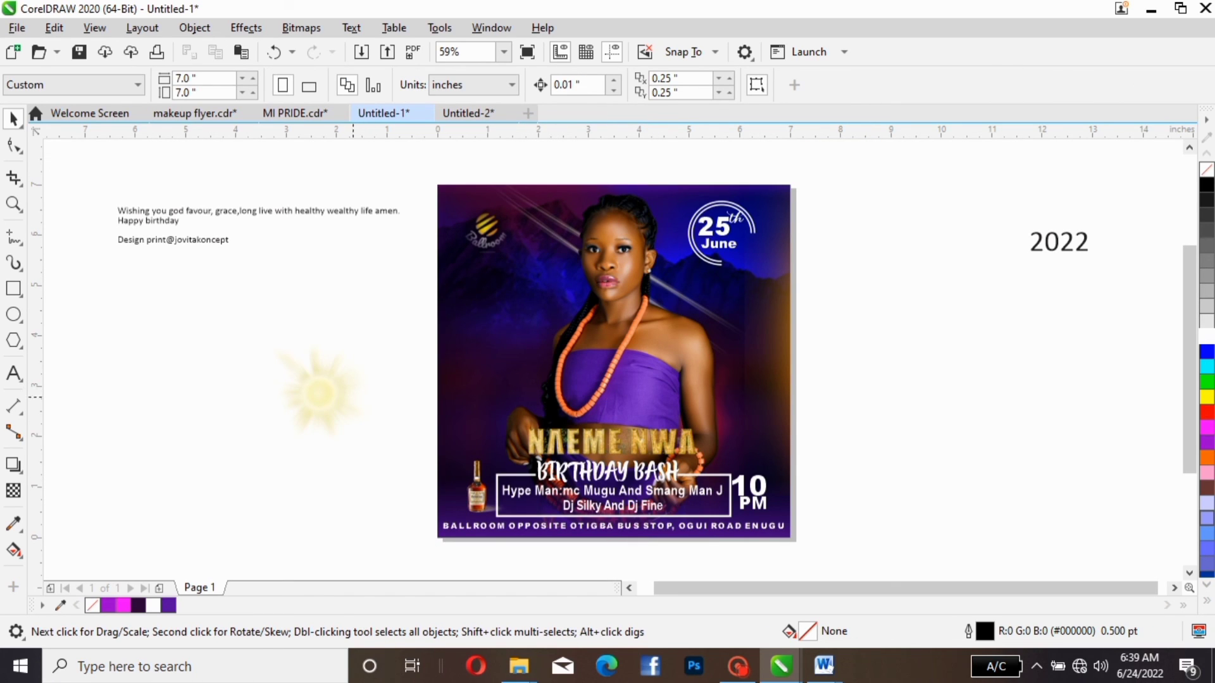
- Flatten the yellow light flare to about 1.54 × 0.375 inches and place it between the gold name and BIRTHDAY BASH
{"action": "left_click_drag", "start_coordinate": [331, 397], "coordinate": [335, 334]}
{"action": "left_click_drag", "start_coordinate": [382, 275], "coordinate": [353, 304]}
{"action": "left_click_drag", "start_coordinate": [308, 348], "coordinate": [637, 382]}
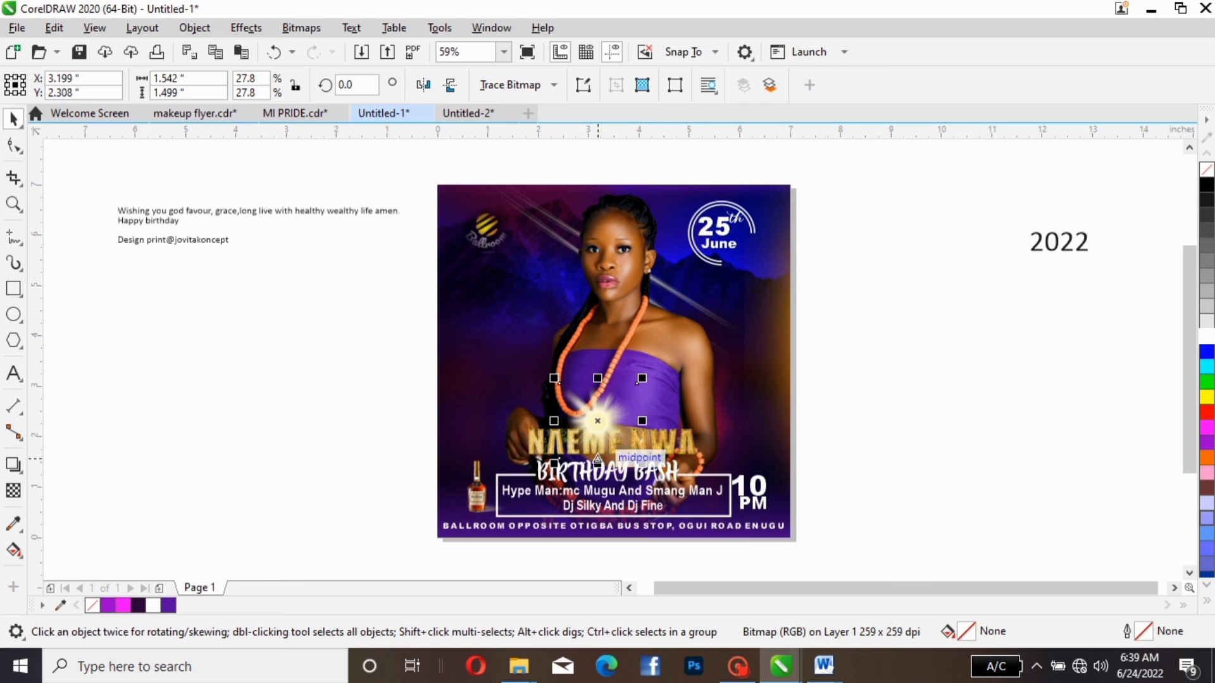
{"action": "left_click_drag", "start_coordinate": [597, 460], "coordinate": [597, 421]}
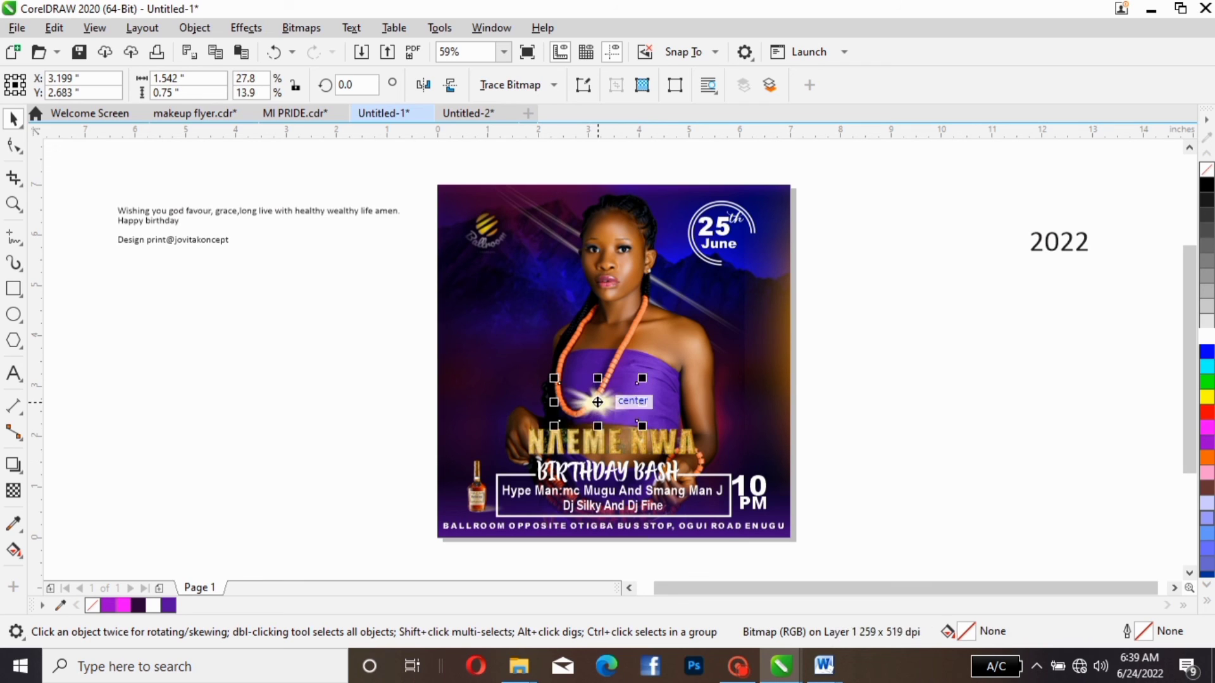
{"action": "left_click_drag", "start_coordinate": [598, 378], "coordinate": [576, 455]}
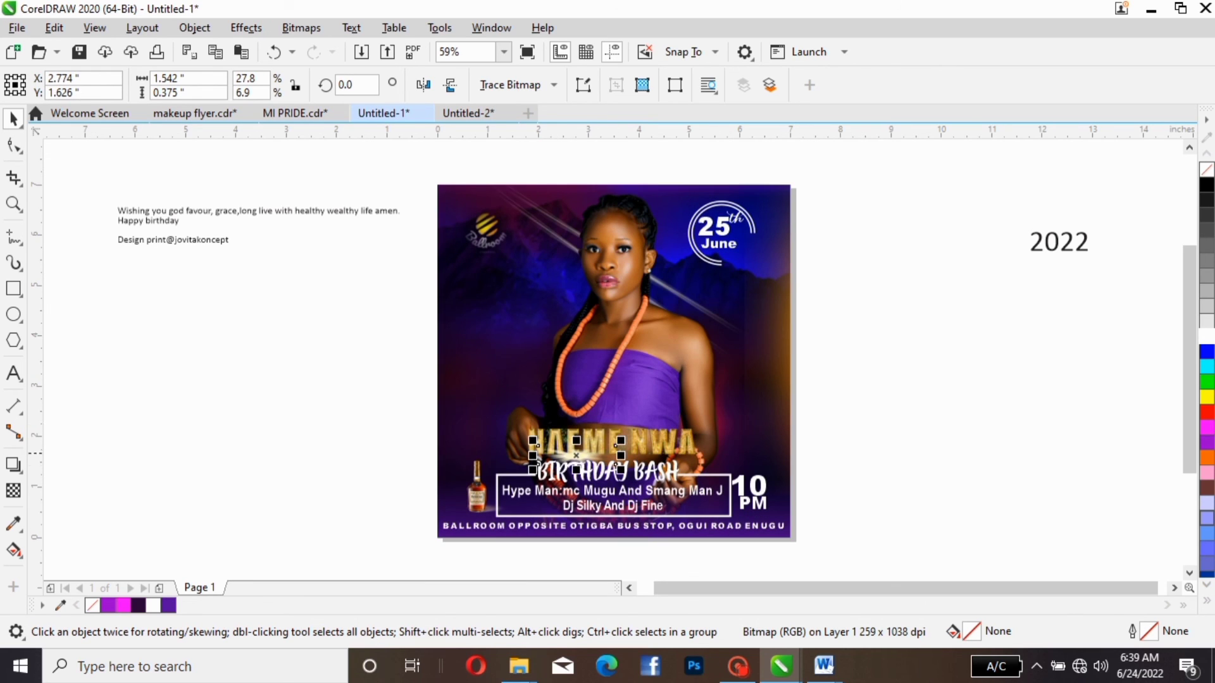
{"action": "left_click", "coordinate": [936, 397]}
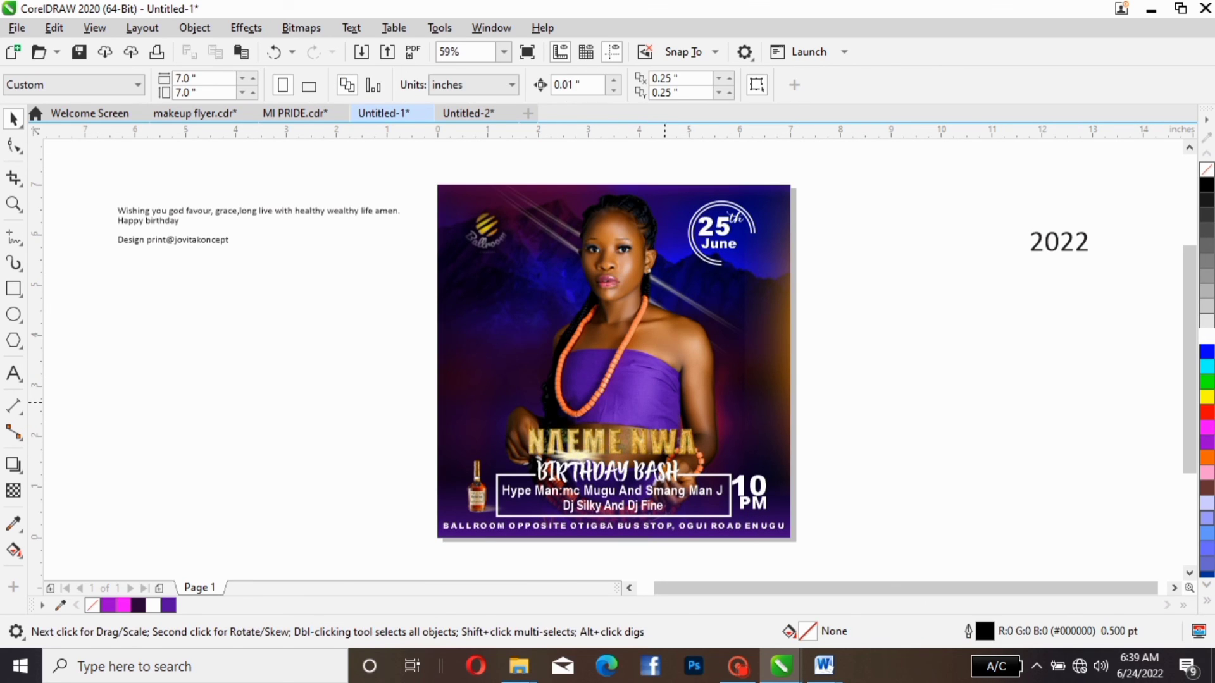
- Widen the light flare under the gold name to about 2.04 inches and shift it slightly left to about X 2.98 inches
{"action": "left_click", "coordinate": [620, 472]}
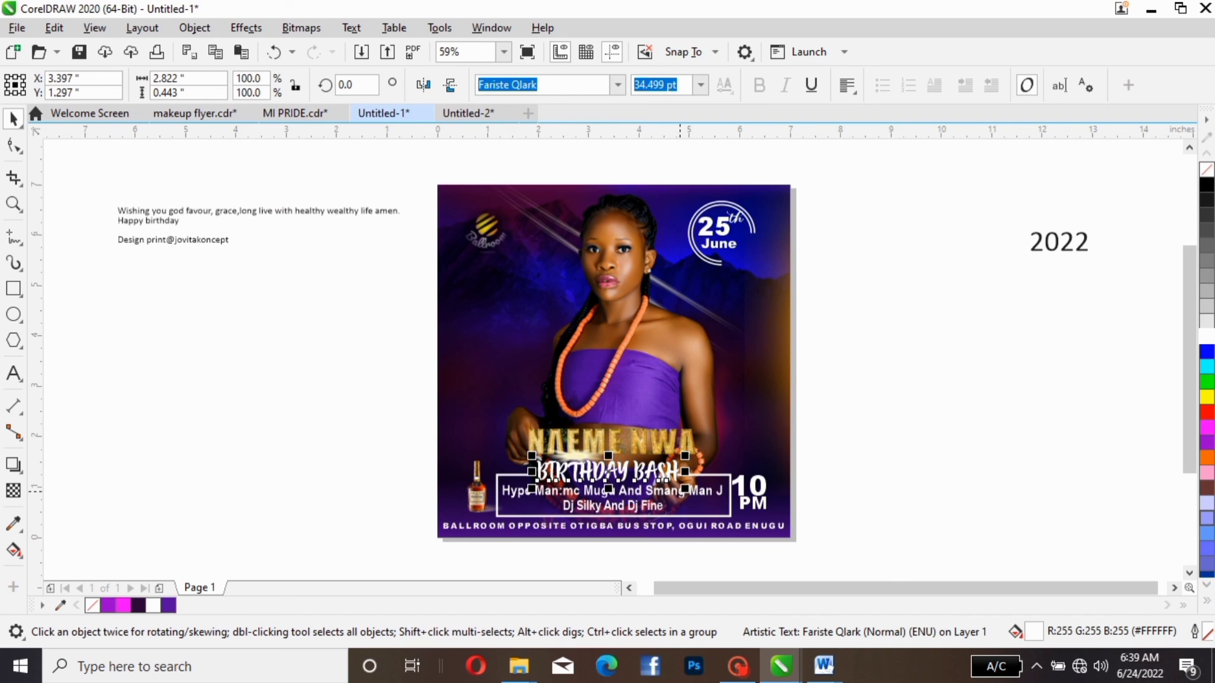
{"action": "left_click", "coordinate": [891, 494]}
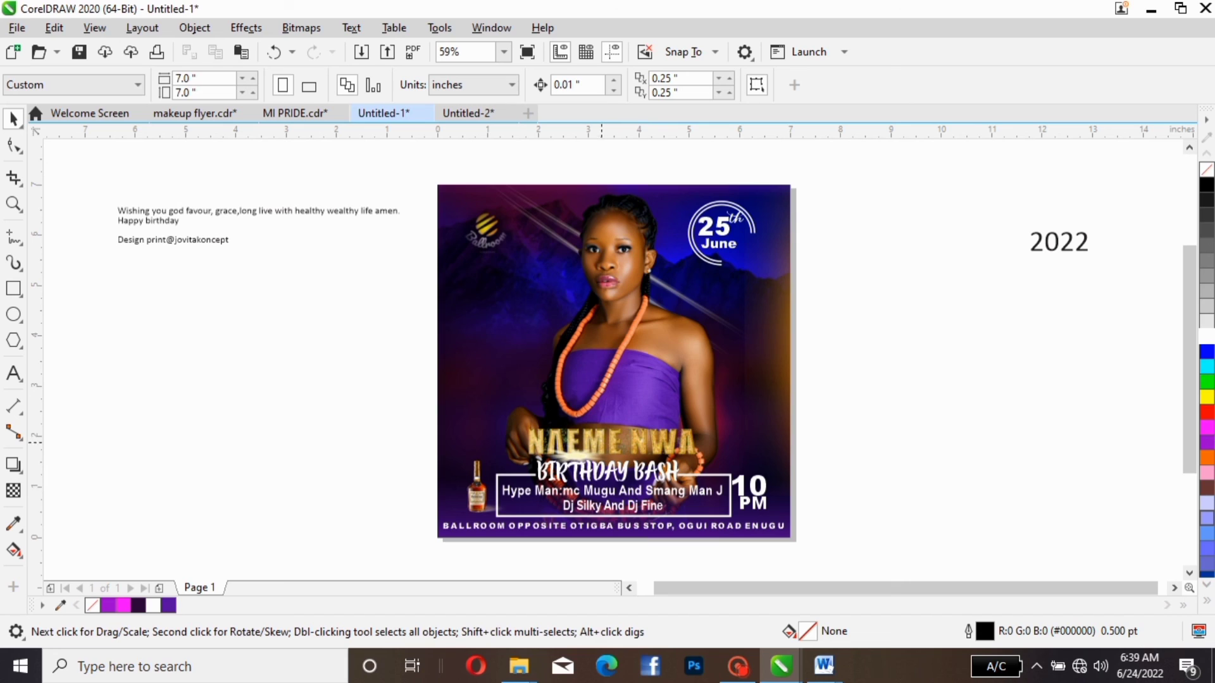
{"action": "left_click", "coordinate": [595, 455]}
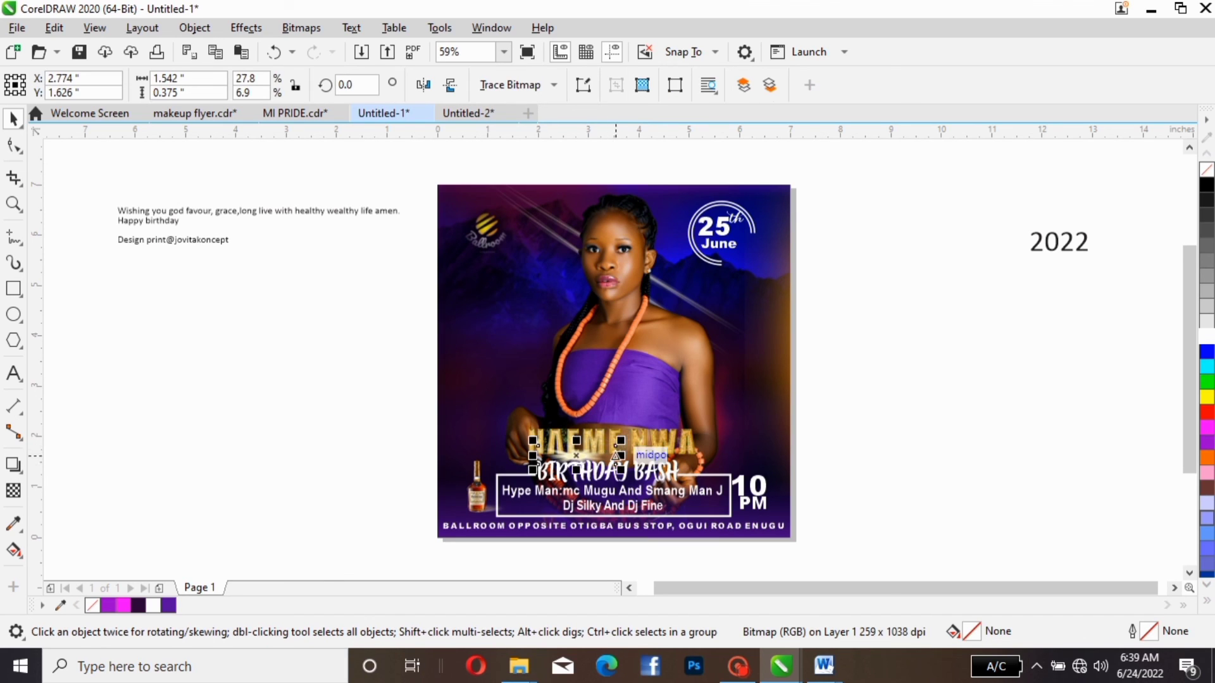
{"action": "left_click_drag", "start_coordinate": [617, 455], "coordinate": [645, 455]}
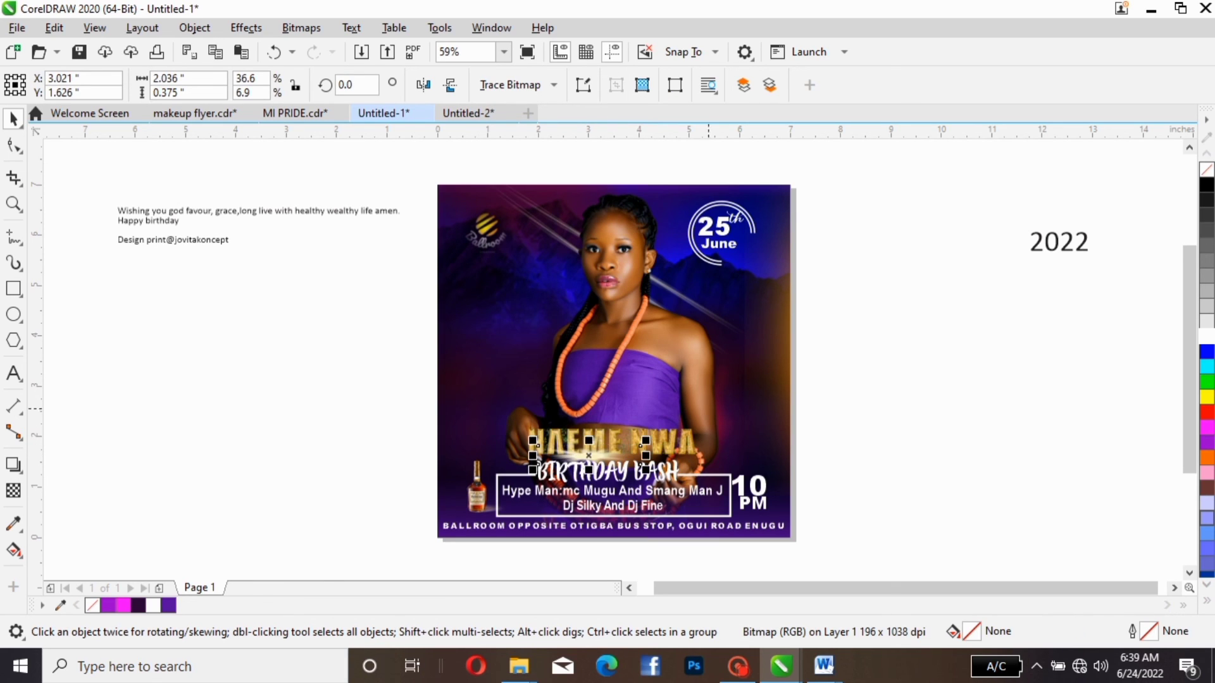
{"action": "left_click", "coordinate": [833, 363]}
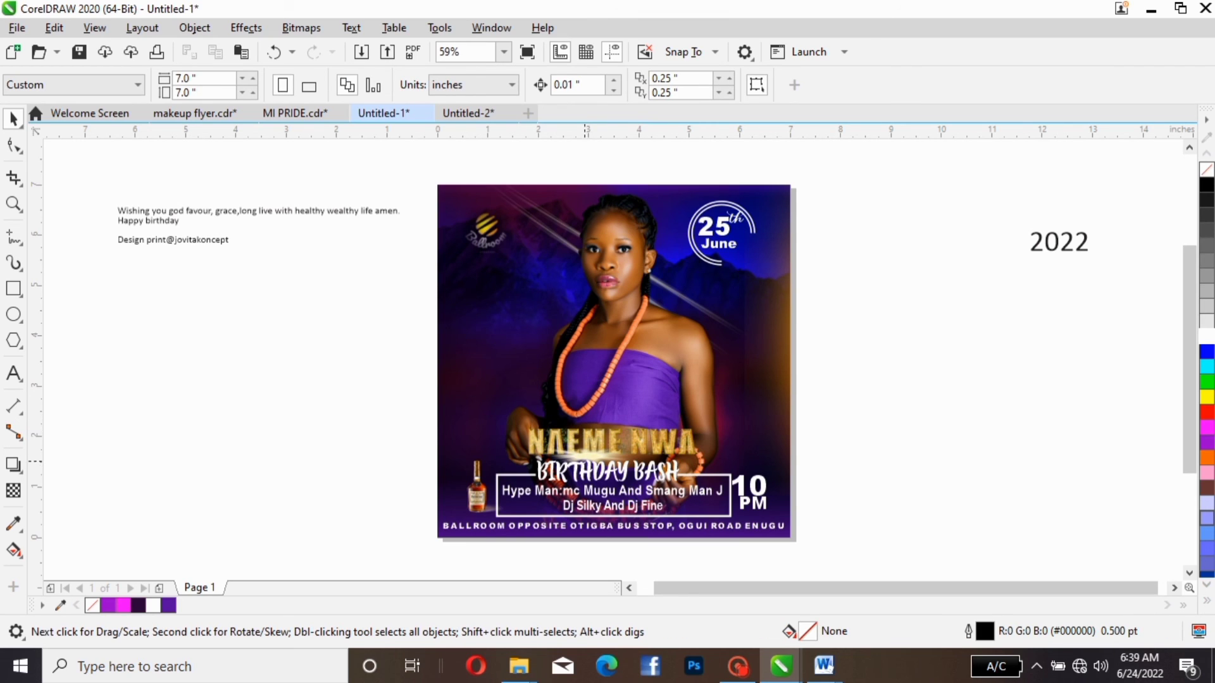
{"action": "left_click", "coordinate": [589, 456]}
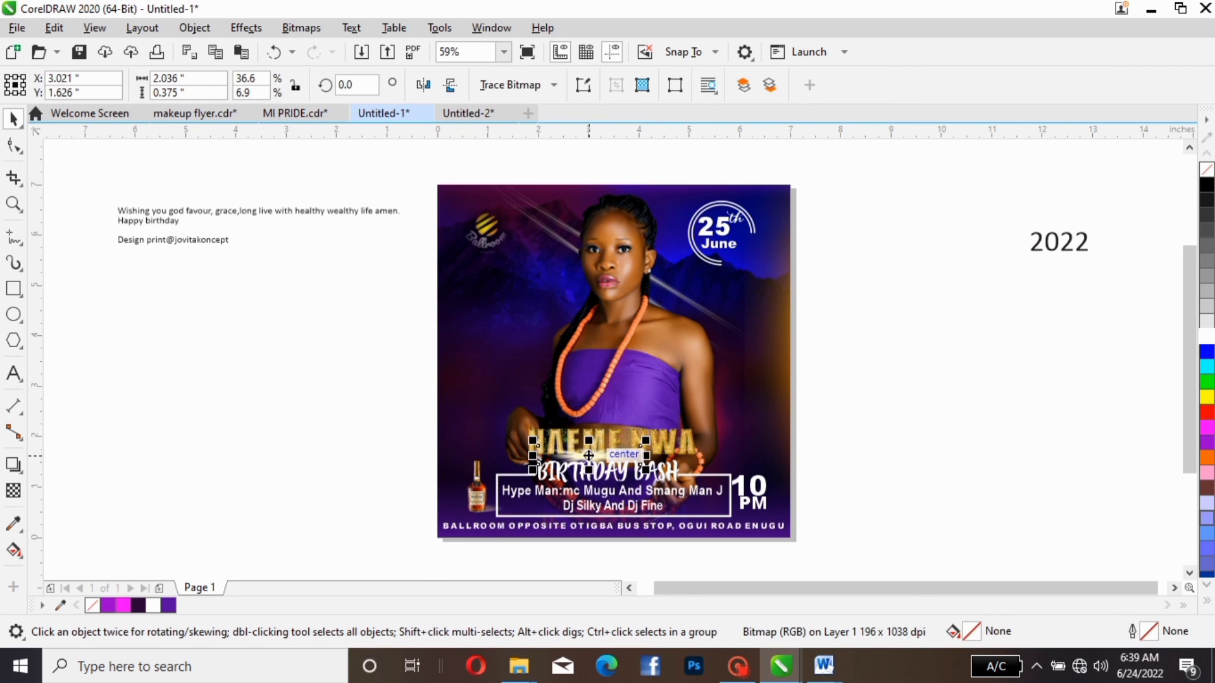
{"action": "left_click_drag", "start_coordinate": [588, 455], "coordinate": [587, 455]}
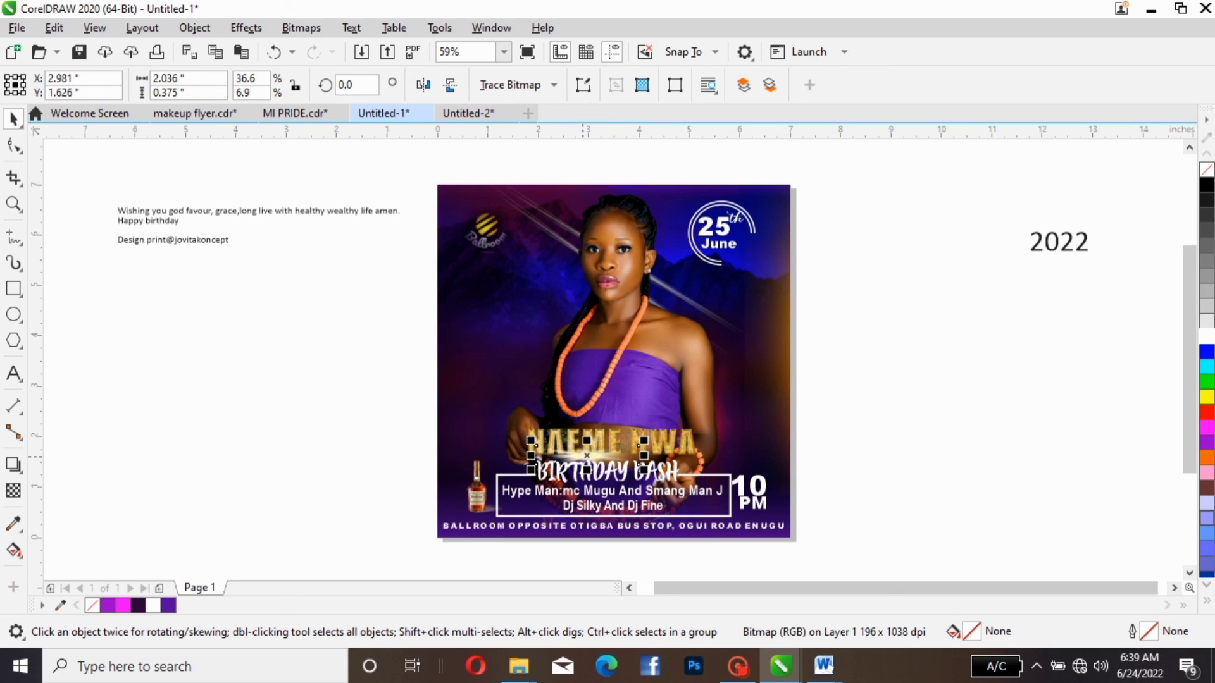
{"action": "key", "text": "Escape"}
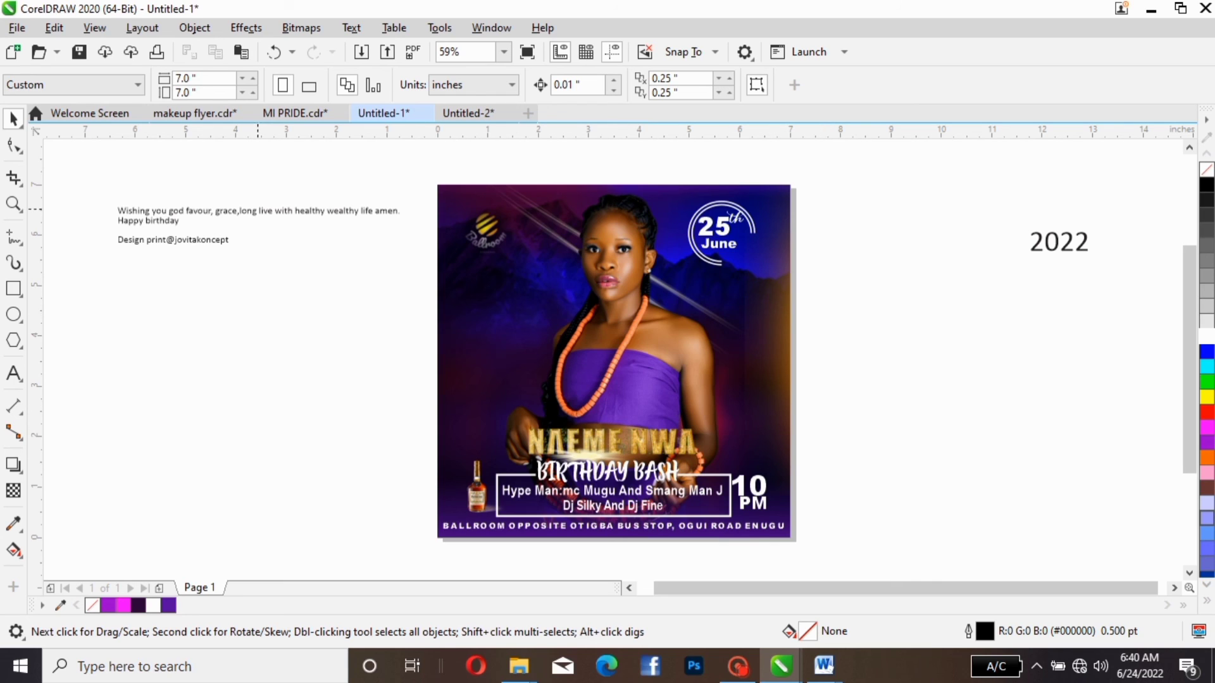
- Delete the leftover birthday wish, "Happy birthday" and "2022" texts beside the page
{"action": "left_click", "coordinate": [257, 210]}
{"action": "key", "text": "Delete"}
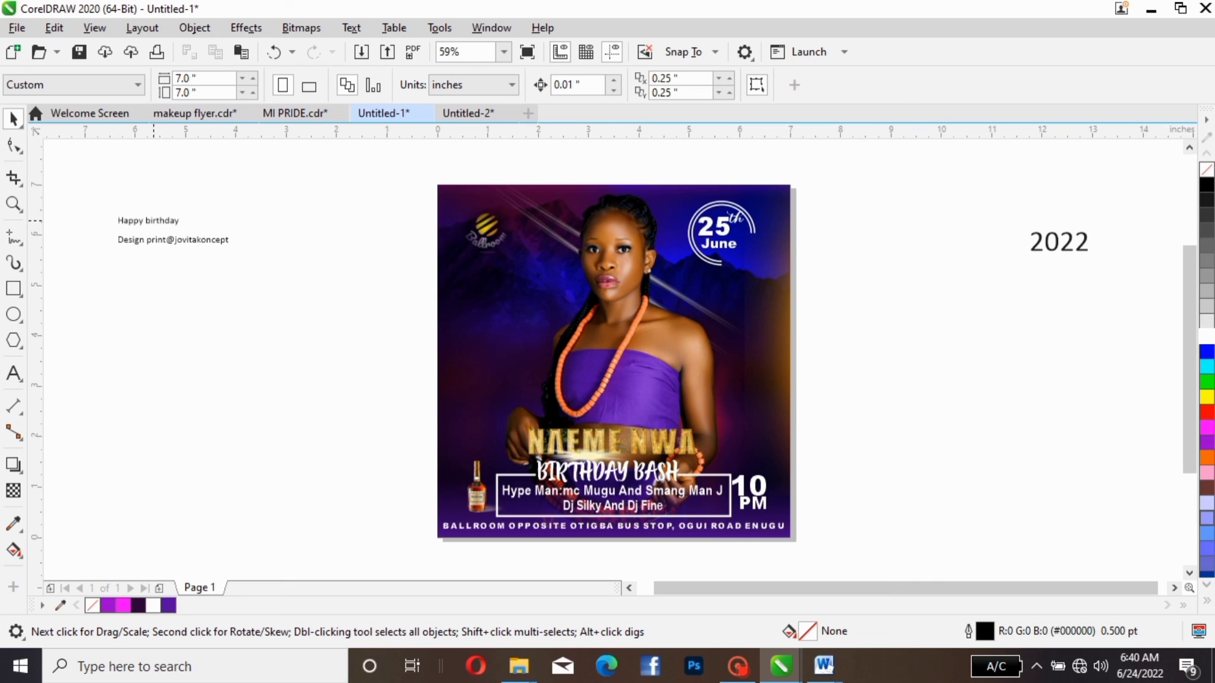
{"action": "left_click", "coordinate": [153, 221]}
{"action": "key", "text": "Delete"}
{"action": "left_click", "coordinate": [1059, 241]}
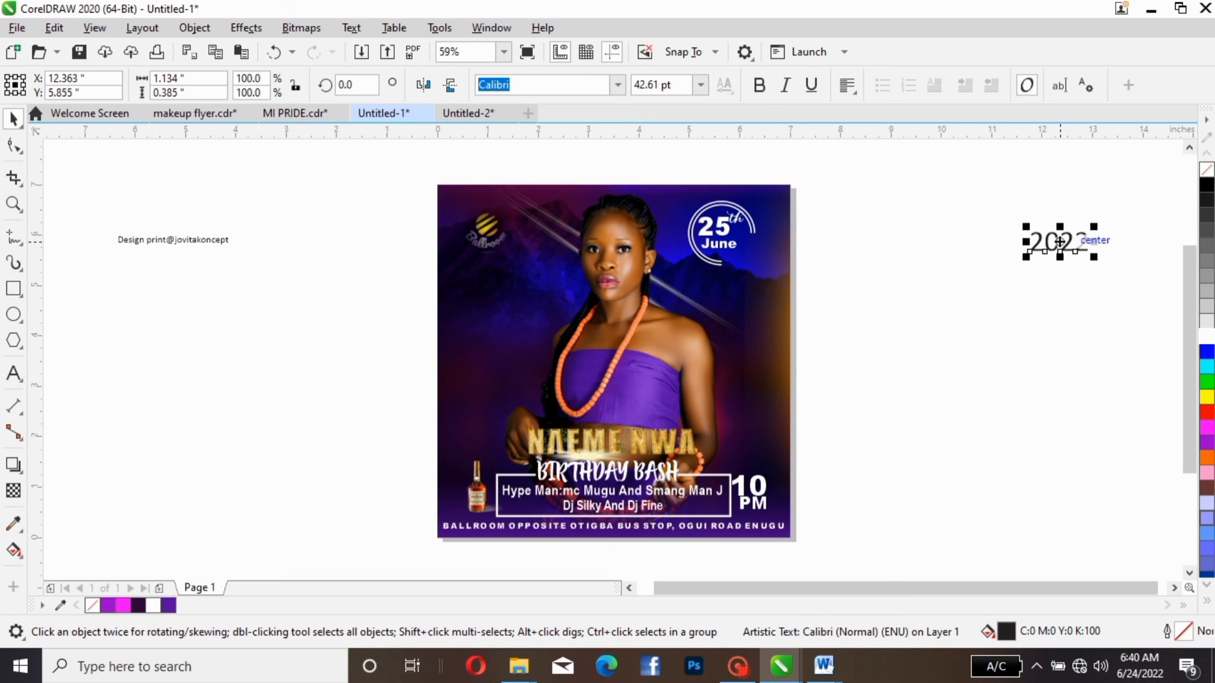
{"action": "key", "text": "Delete"}
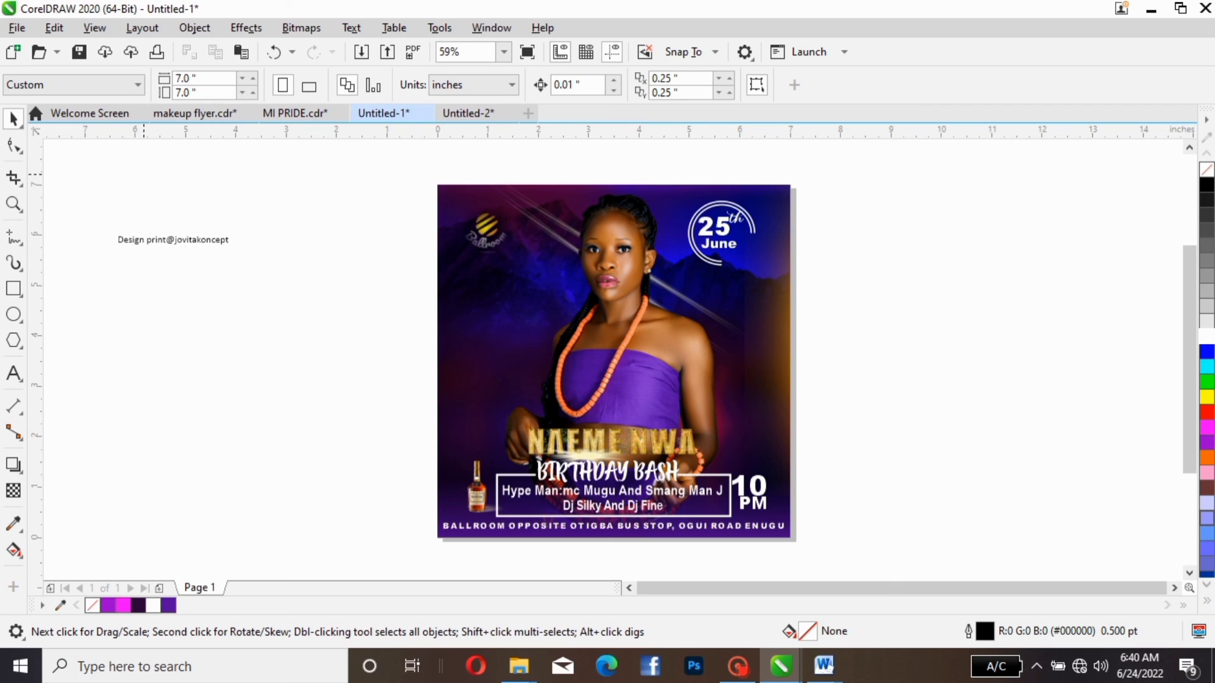
- Move the design credit text onto the left half of the flyer, fill it white and rotate it to about 90.5°
{"action": "left_click", "coordinate": [184, 239]}
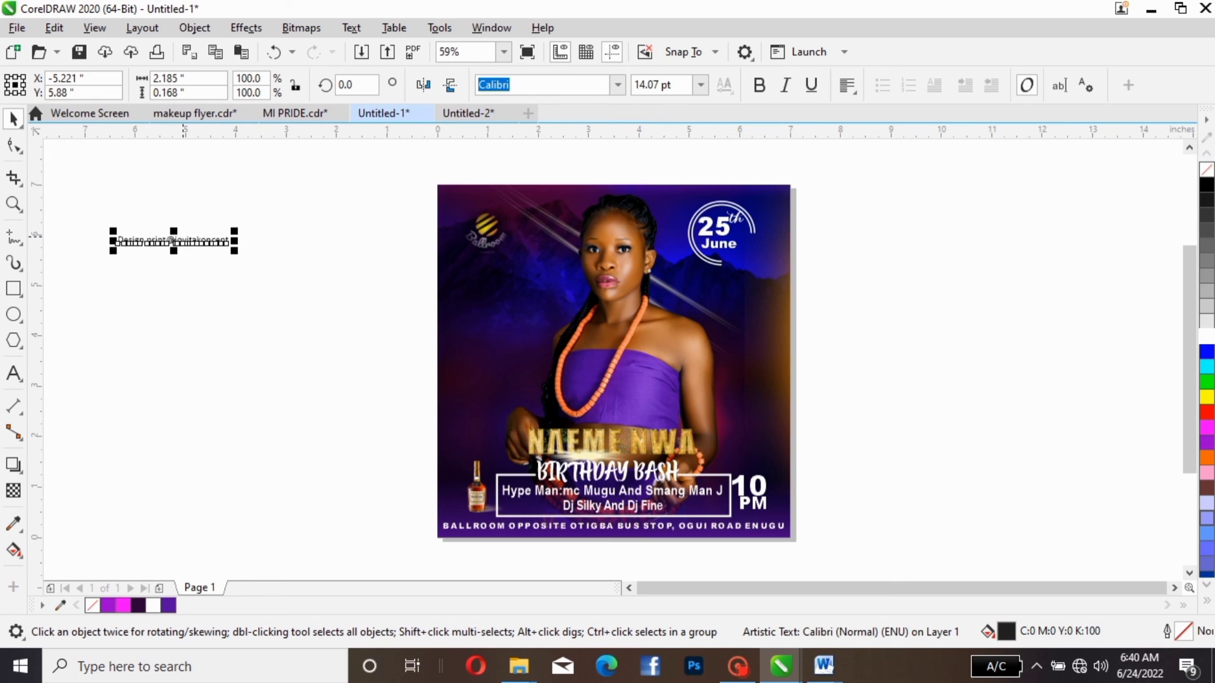
{"action": "left_click_drag", "start_coordinate": [174, 239], "coordinate": [533, 336]}
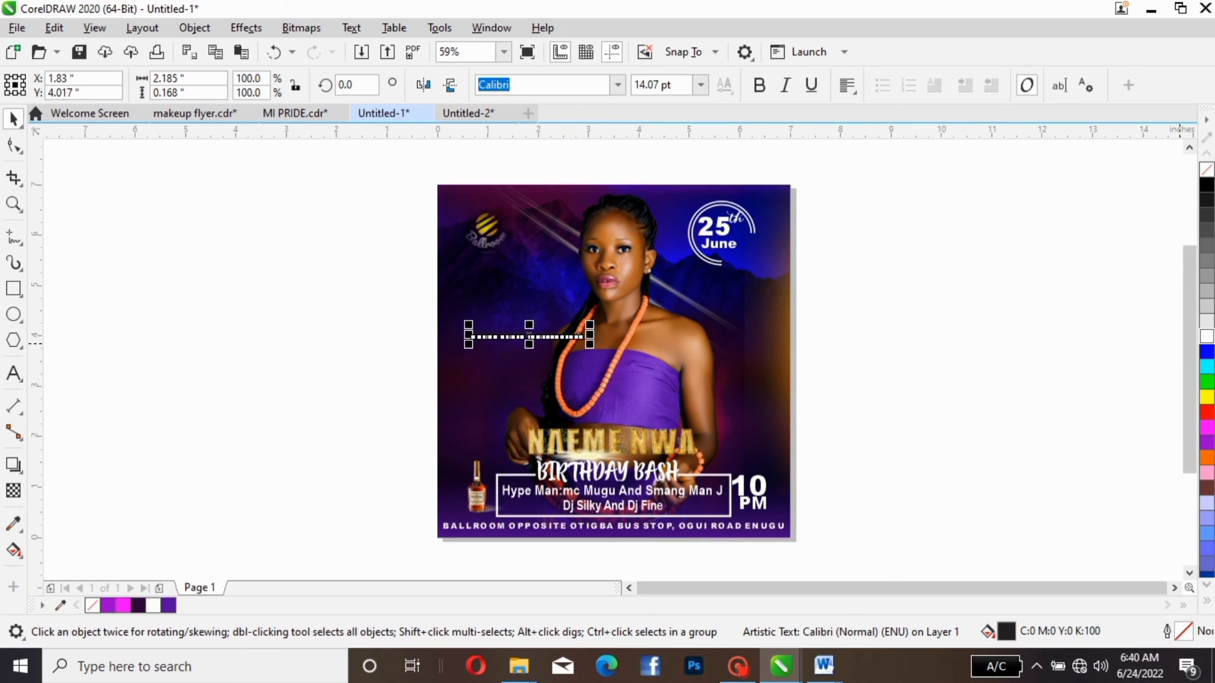
{"action": "left_click", "coordinate": [1207, 335]}
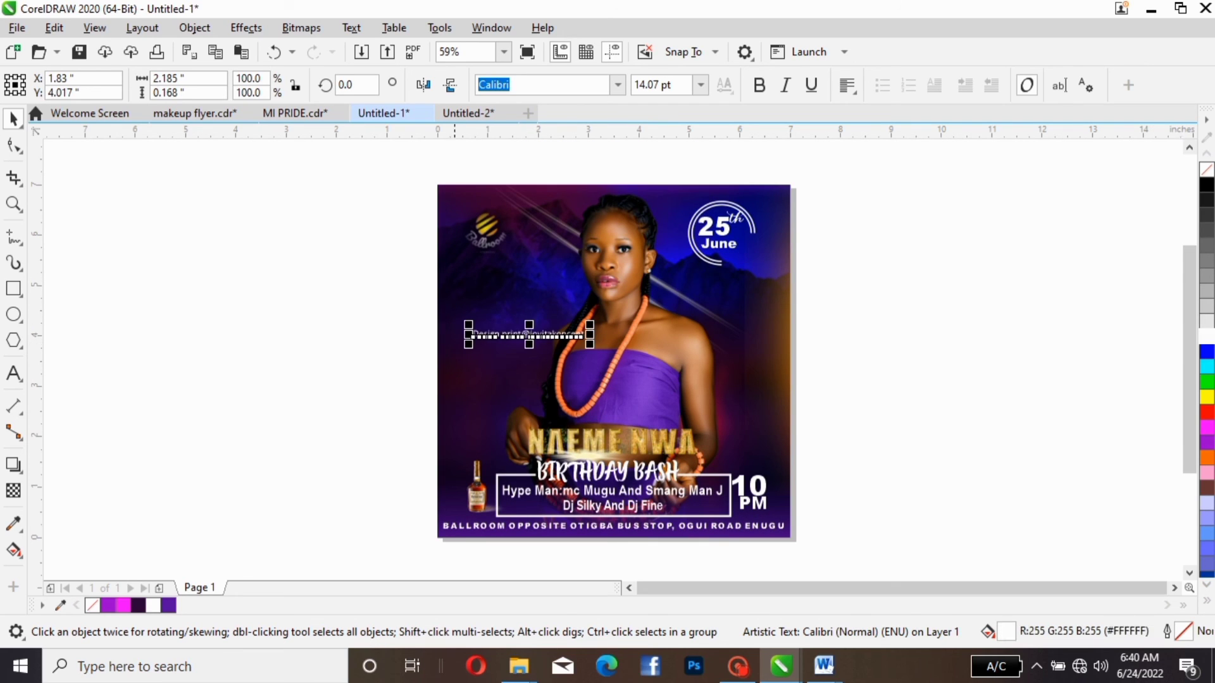
{"action": "left_click_drag", "start_coordinate": [536, 337], "coordinate": [540, 336]}
{"action": "left_click", "coordinate": [540, 336]}
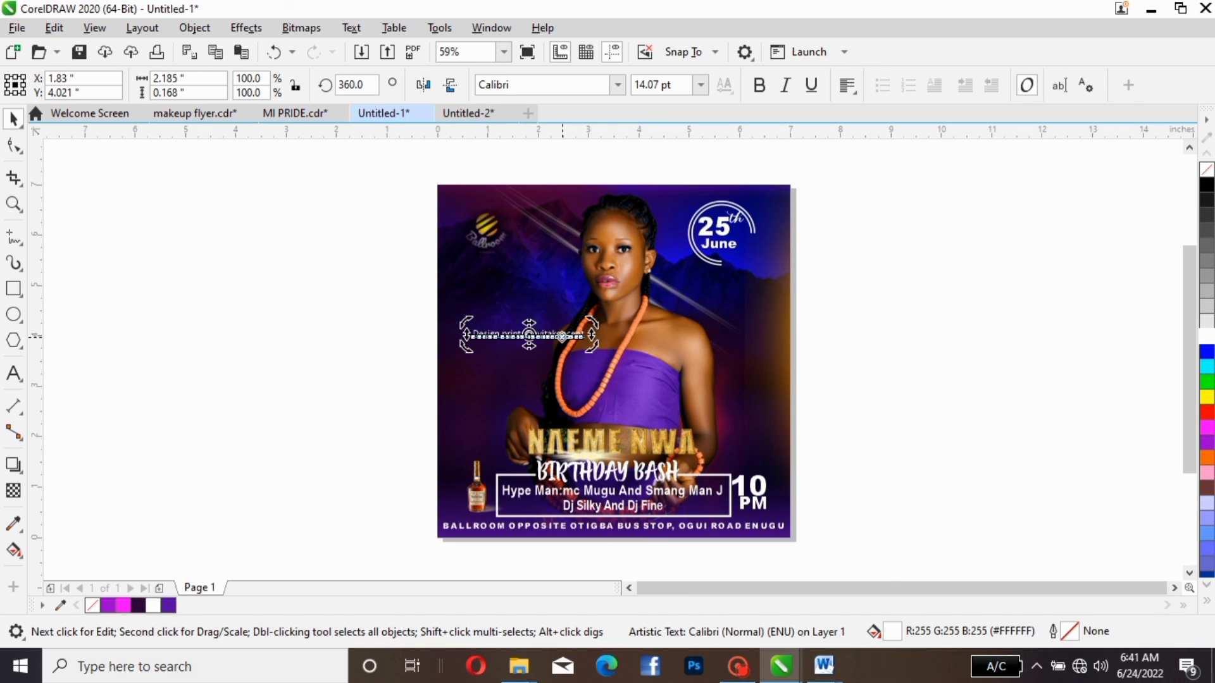
{"action": "mouse_move", "coordinate": [592, 324]}
{"action": "left_mouse_down"}
{"action": "mouse_move", "coordinate": [562, 293]}
{"action": "mouse_move", "coordinate": [519, 297]}
{"action": "mouse_move", "coordinate": [525, 311]}
{"action": "left_mouse_up"}
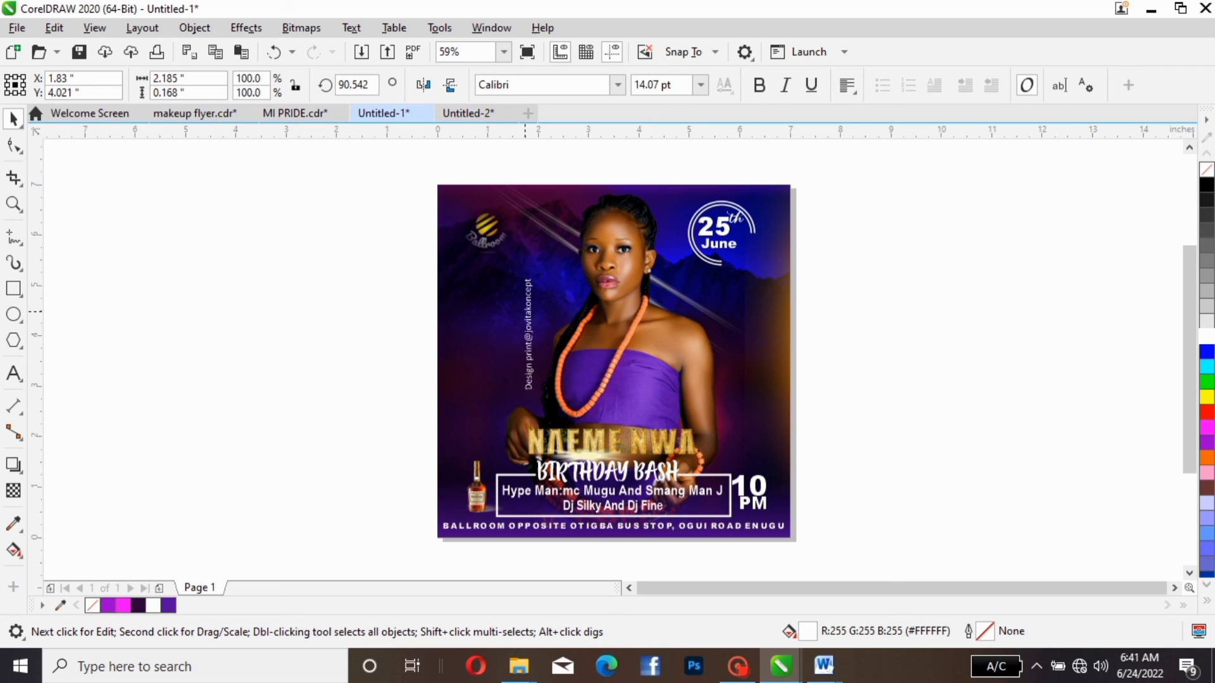
- Enlarge the vertical design credit to about 17.6 pt and position it along the flyer's left edge at about X 0.275, Y 3.43 inches
{"action": "left_click", "coordinate": [529, 334]}
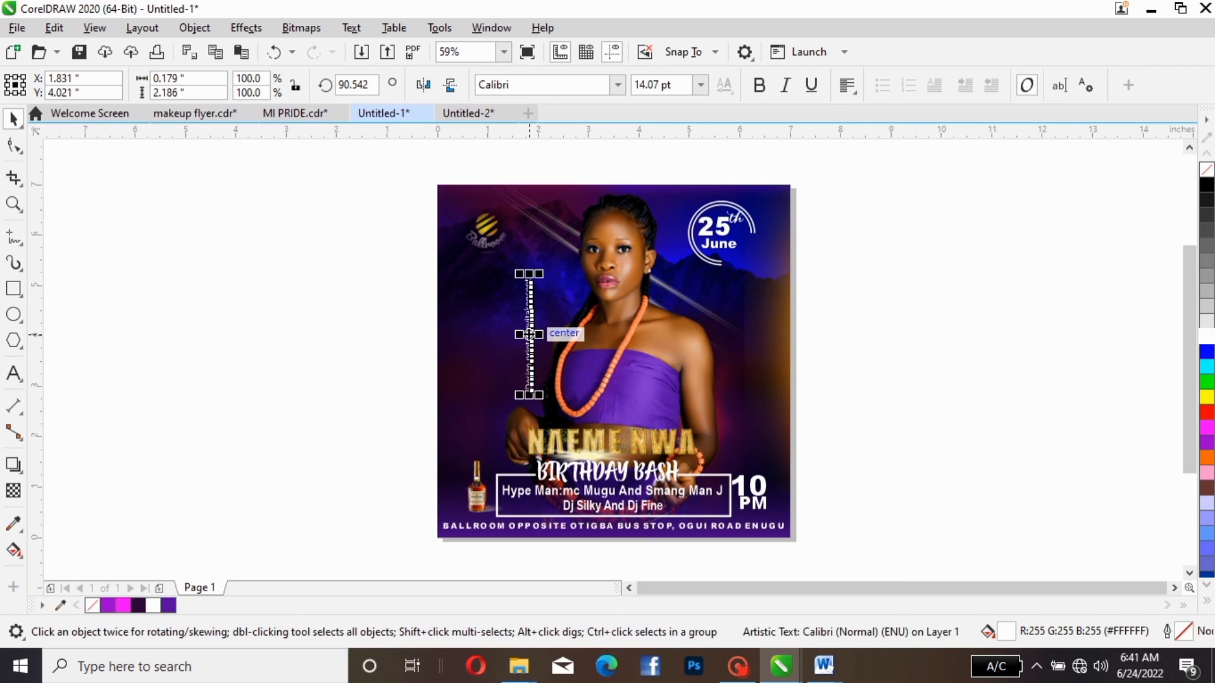
{"action": "left_click_drag", "start_coordinate": [529, 334], "coordinate": [461, 334]}
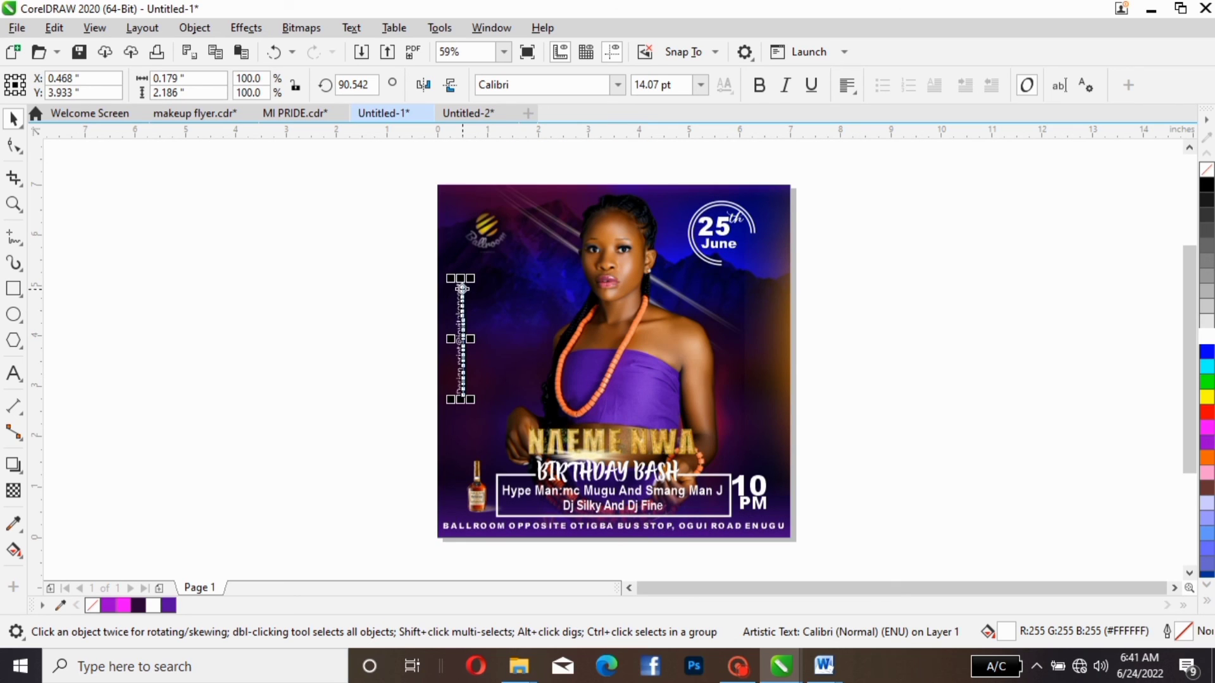
{"action": "left_click_drag", "start_coordinate": [470, 278], "coordinate": [473, 251]}
{"action": "left_click_drag", "start_coordinate": [464, 325], "coordinate": [460, 363]}
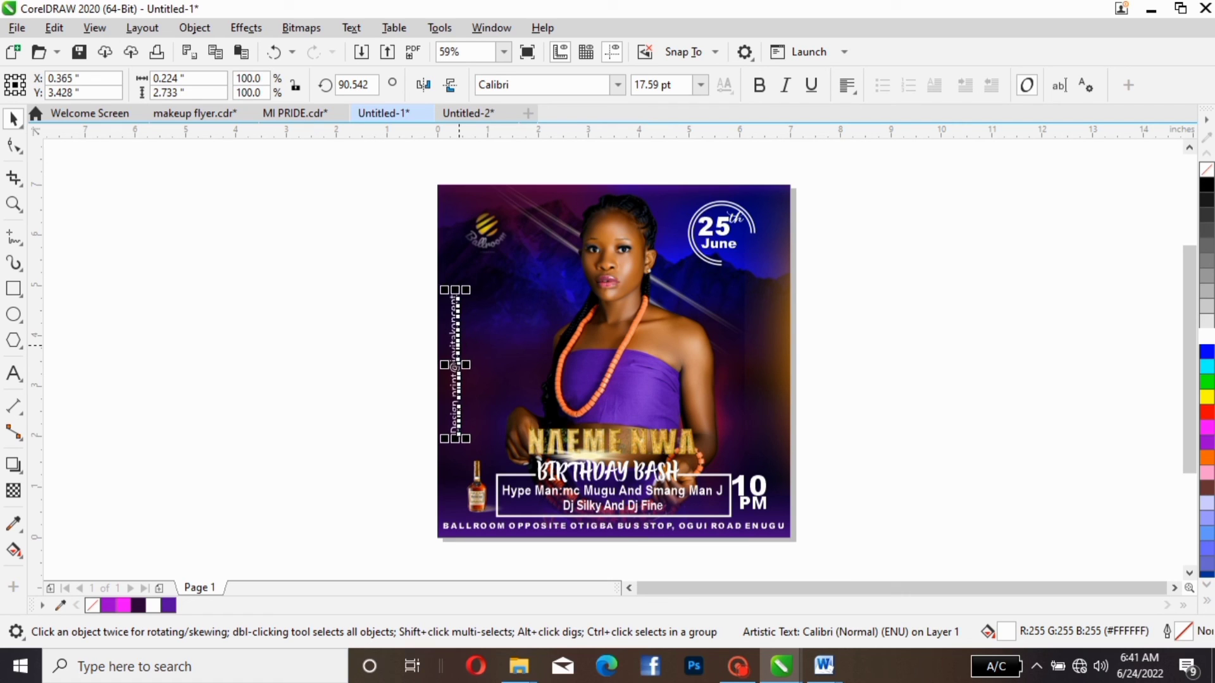
{"action": "left_click_drag", "start_coordinate": [461, 345], "coordinate": [454, 345]}
{"action": "key", "text": "Left"}
{"action": "key", "text": "Left"}
{"action": "key", "text": "Left"}
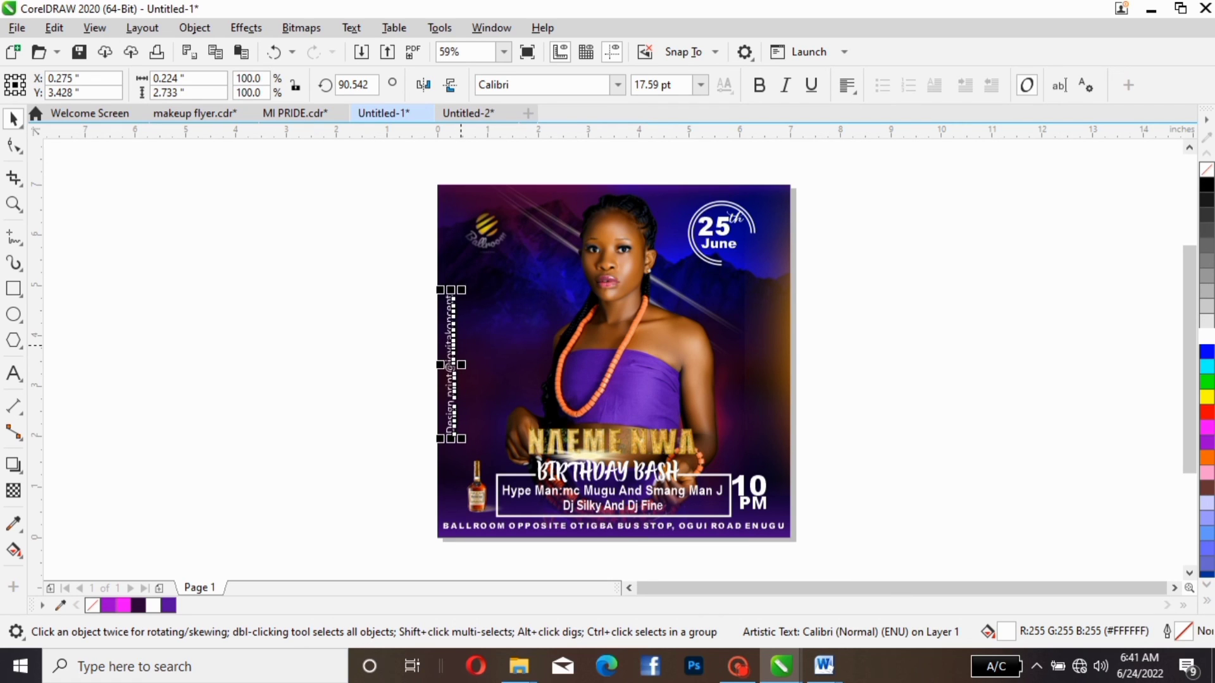
{"action": "left_click", "coordinate": [342, 335]}
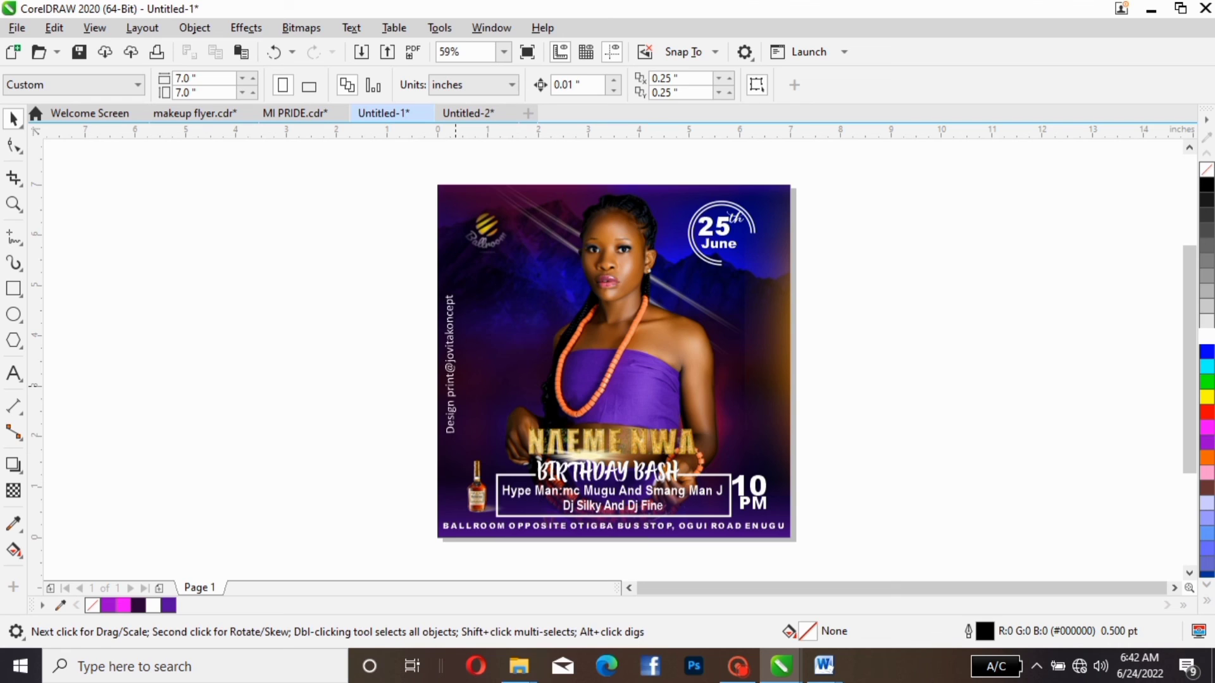
- Change the vertical design credit's font to Calliesha Demo
{"action": "left_click", "coordinate": [447, 365]}
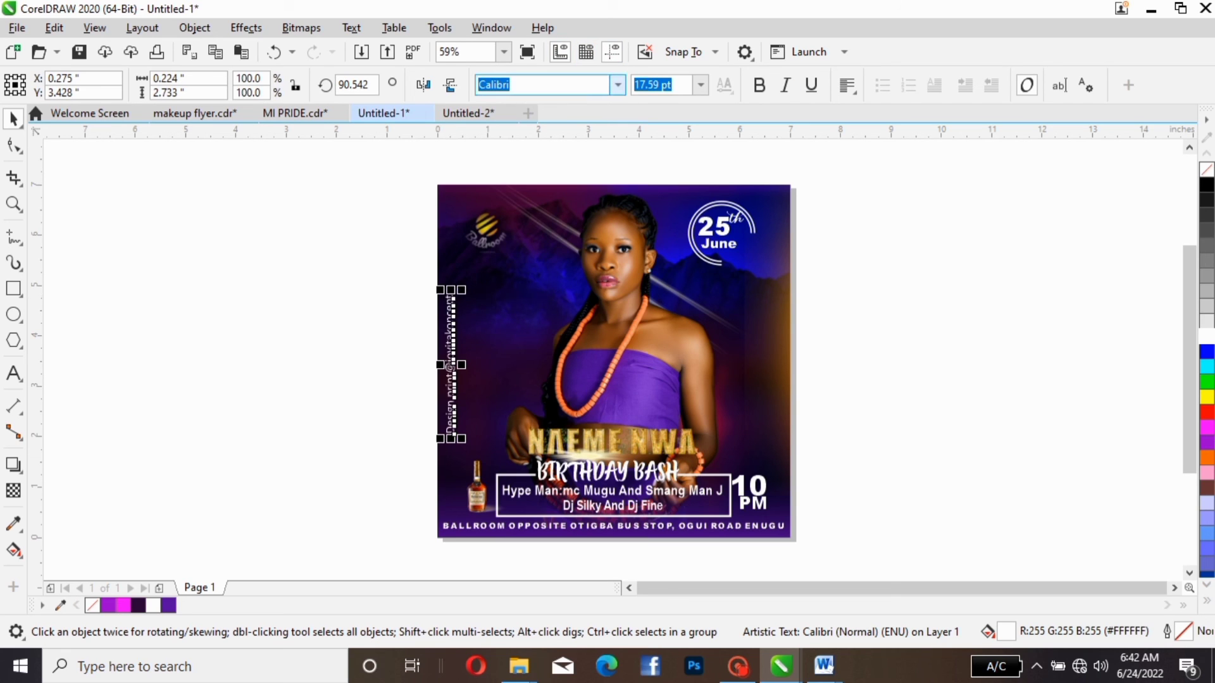
{"action": "left_click", "coordinate": [617, 85]}
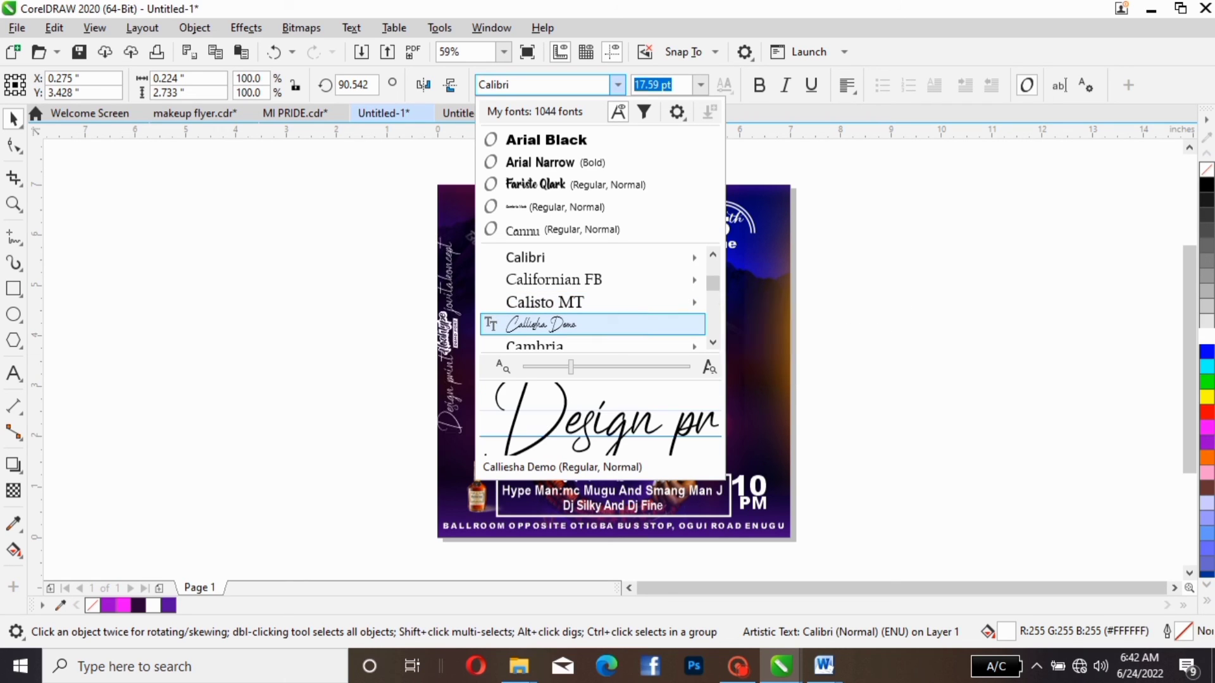
{"action": "left_click", "coordinate": [542, 324]}
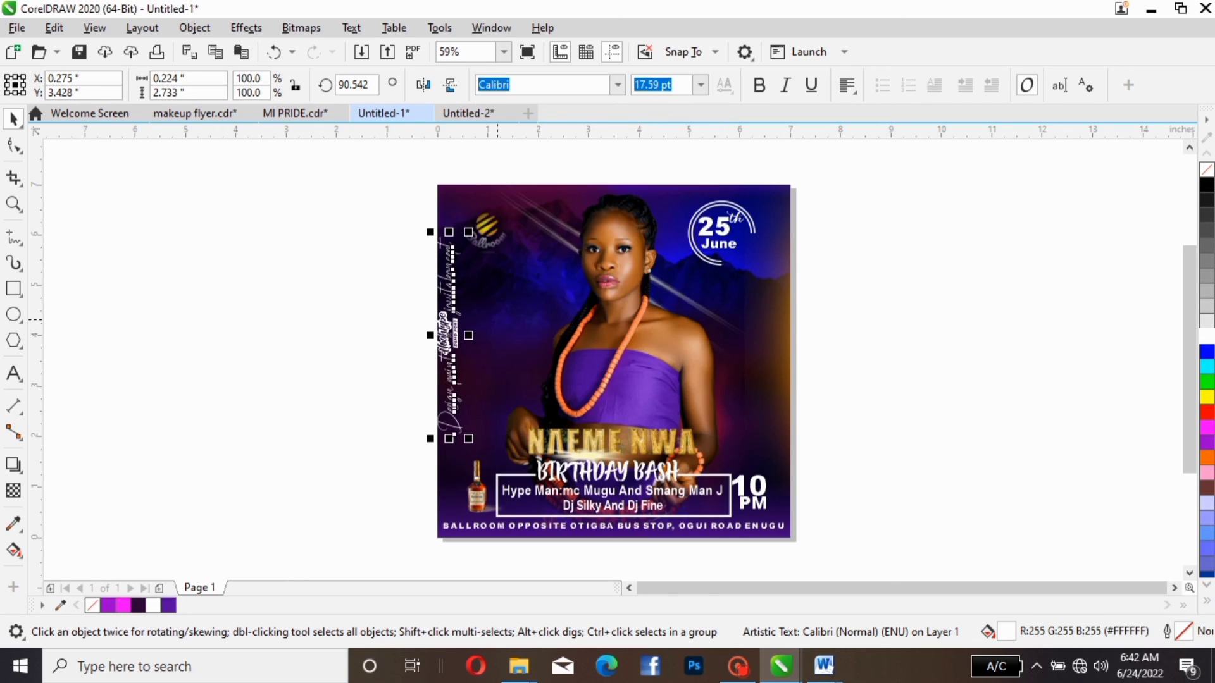
{"action": "key", "text": "Escape"}
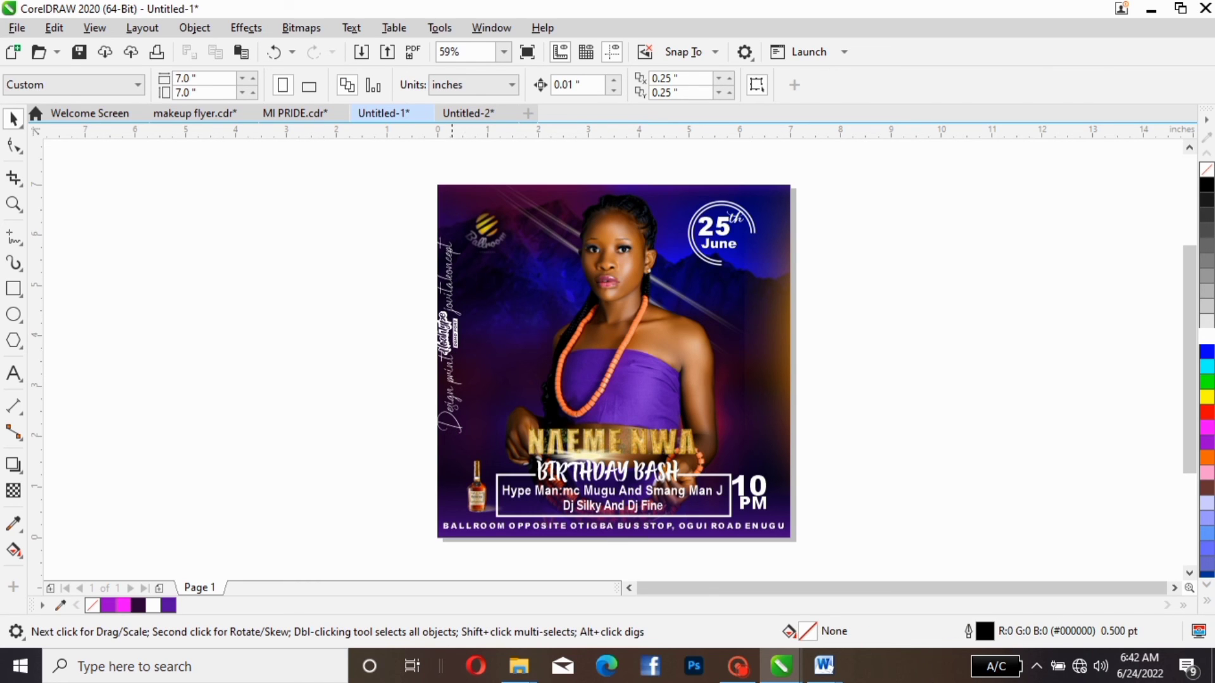
{"action": "left_click", "coordinate": [450, 329]}
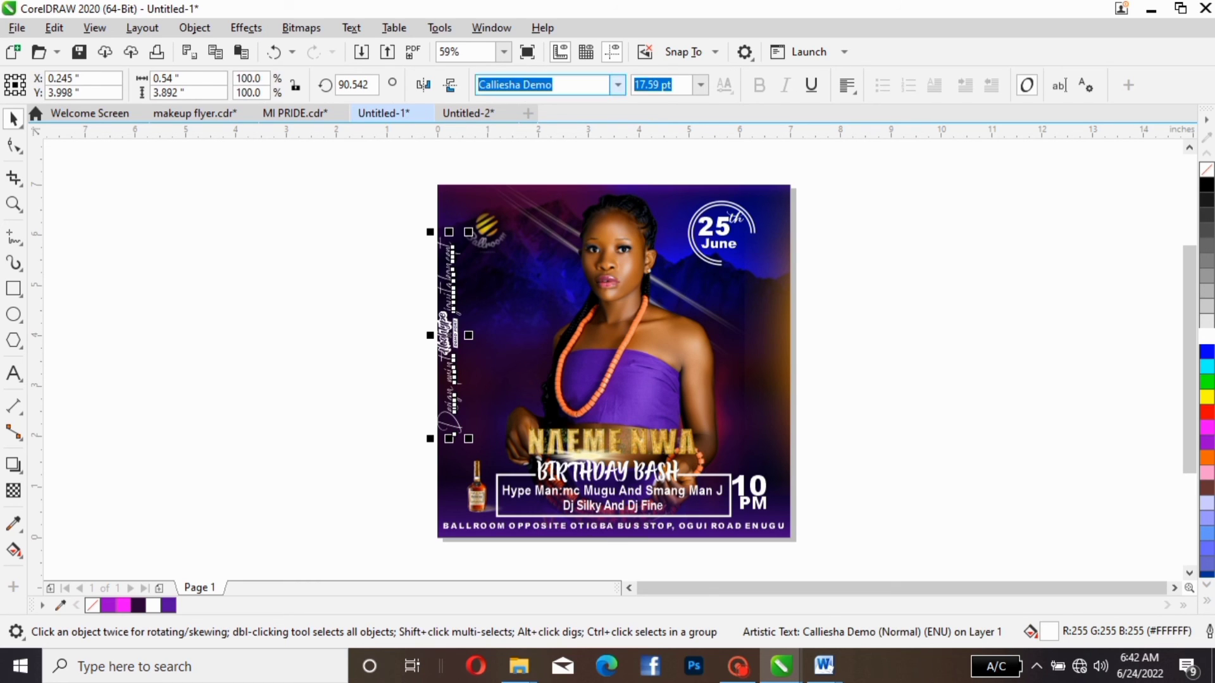
- Change the vertical design credit's font to Century
{"action": "left_click", "coordinate": [617, 85]}
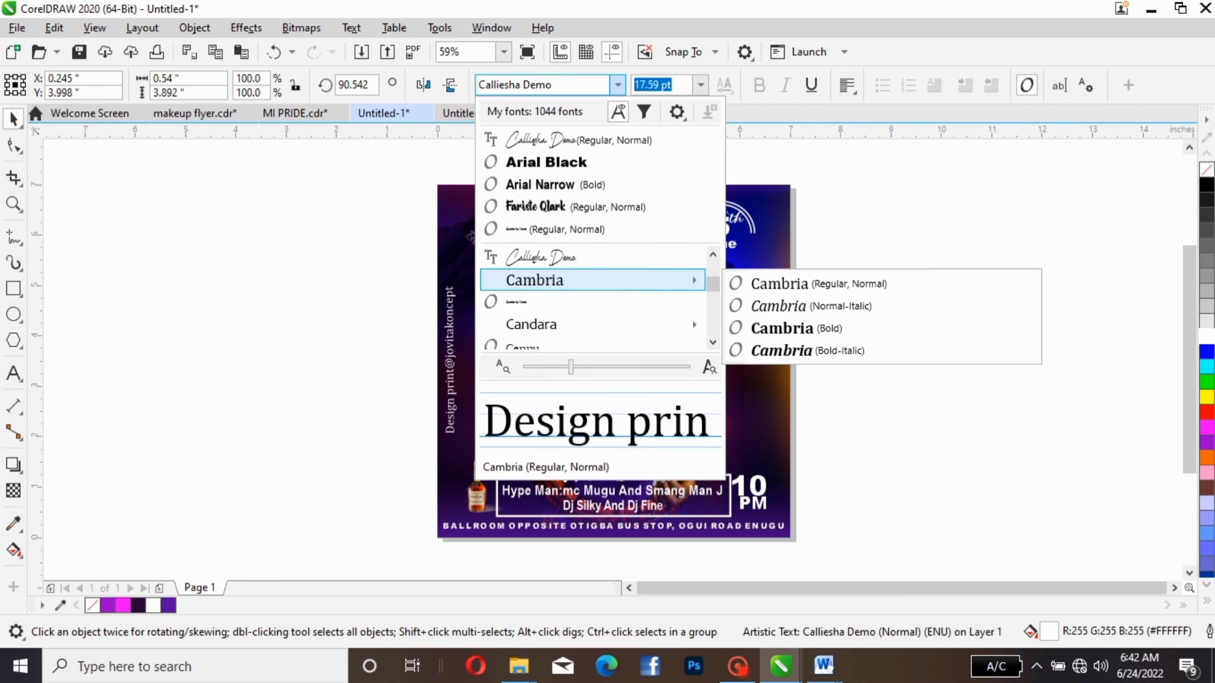
{"action": "mouse_move", "coordinate": [592, 324]}
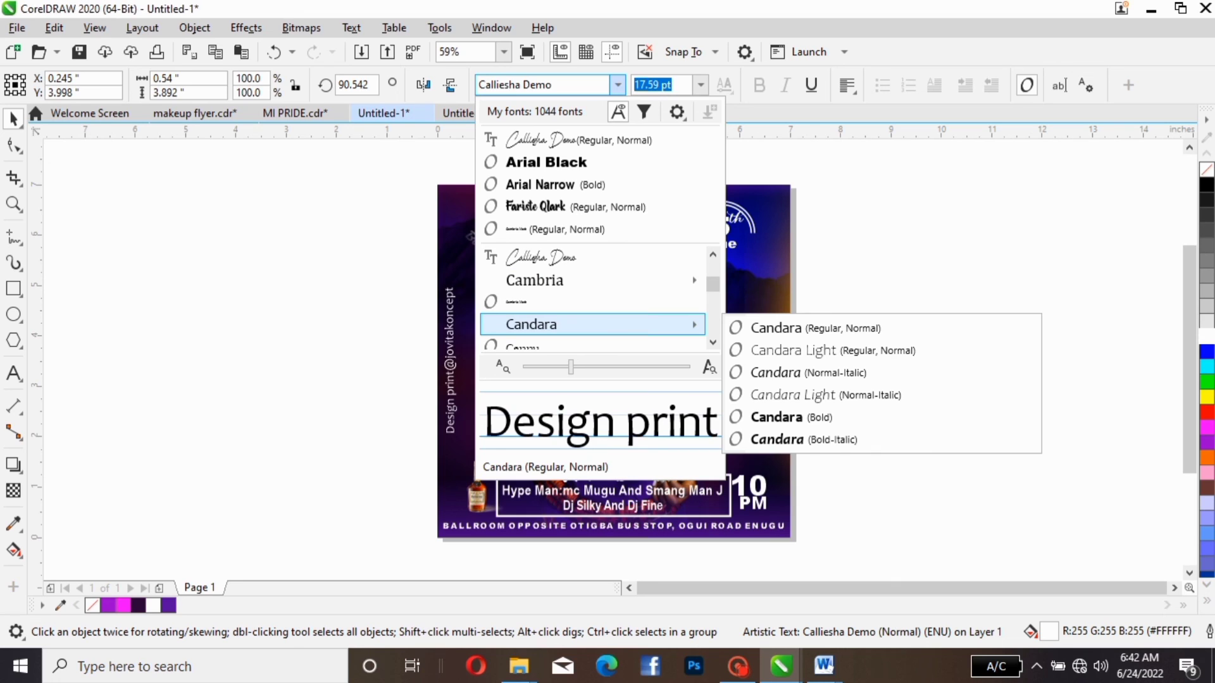
{"action": "scroll", "coordinate": [592, 324], "scroll_direction": "down", "scroll_amount": 1}
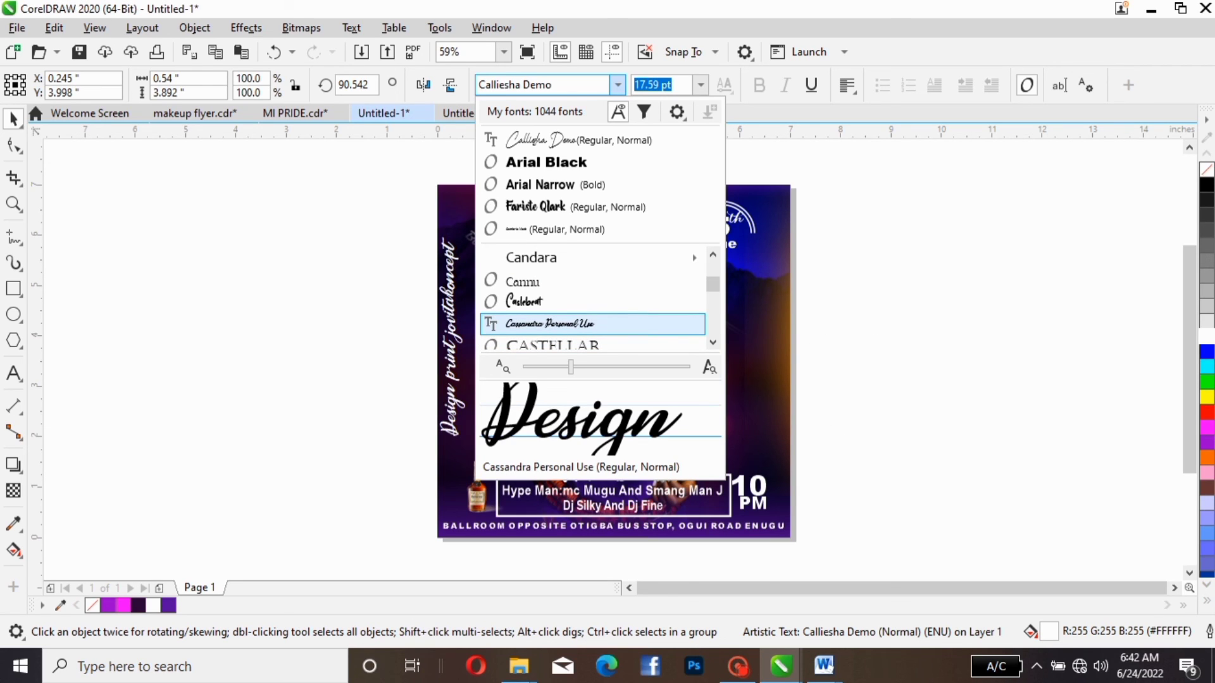
{"action": "scroll", "coordinate": [592, 324], "scroll_direction": "down", "scroll_amount": 2}
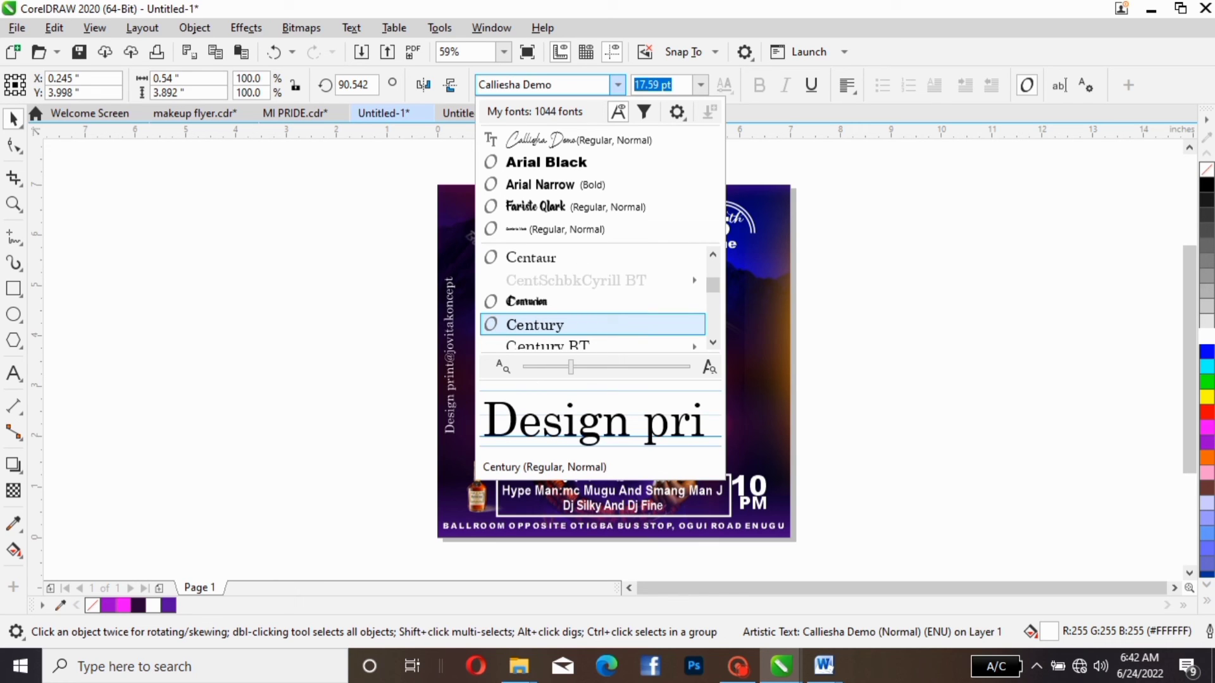
{"action": "left_click", "coordinate": [592, 325]}
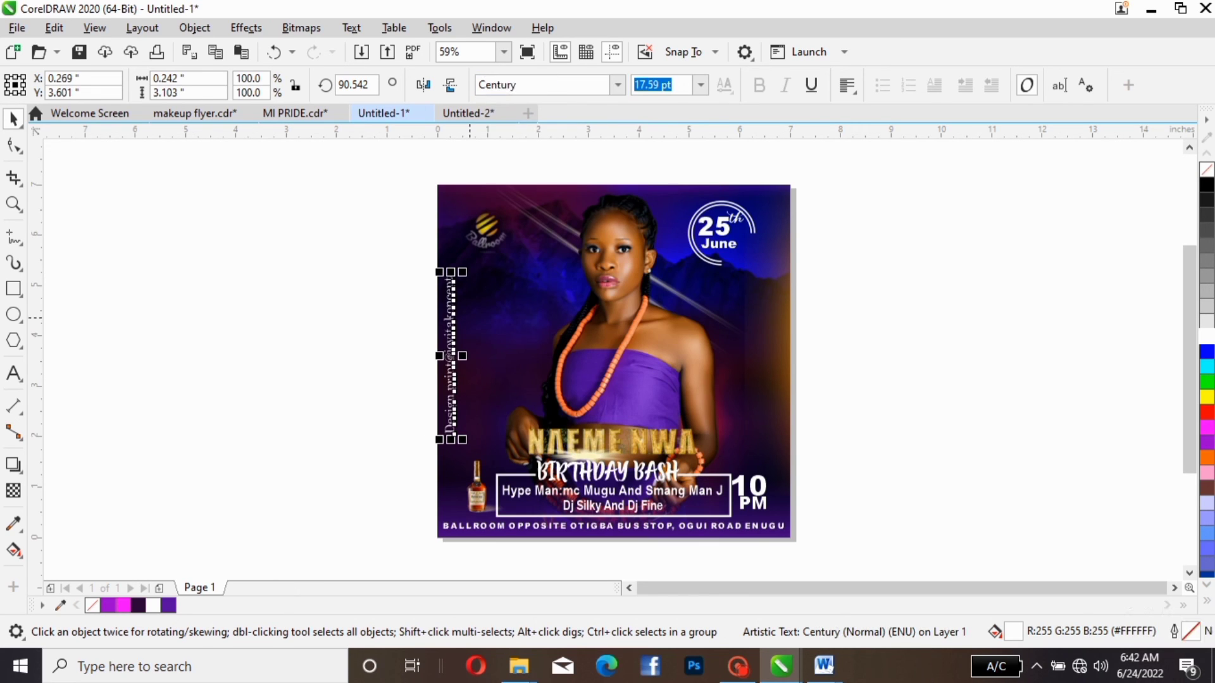
{"action": "left_click", "coordinate": [313, 342]}
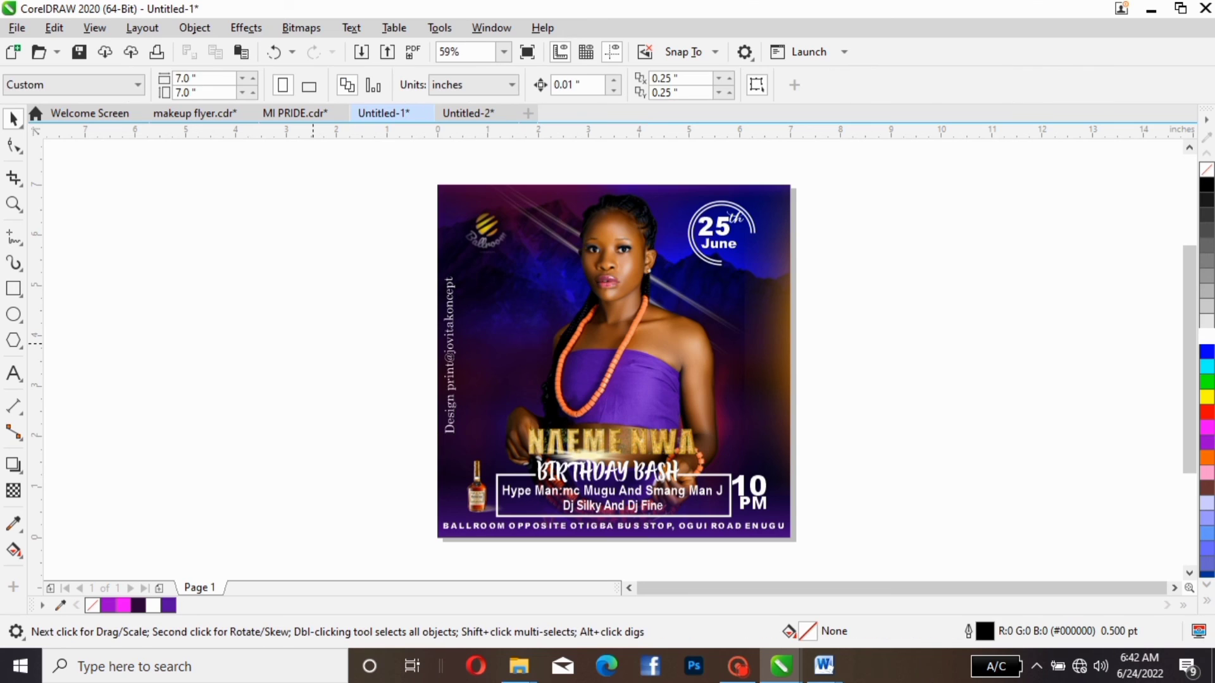
- Shrink the vertical design credit to about 16.5 pt and place it along the flyer's left edge at about X 0.232, Y 3.504 inches
{"action": "left_click", "coordinate": [450, 396]}
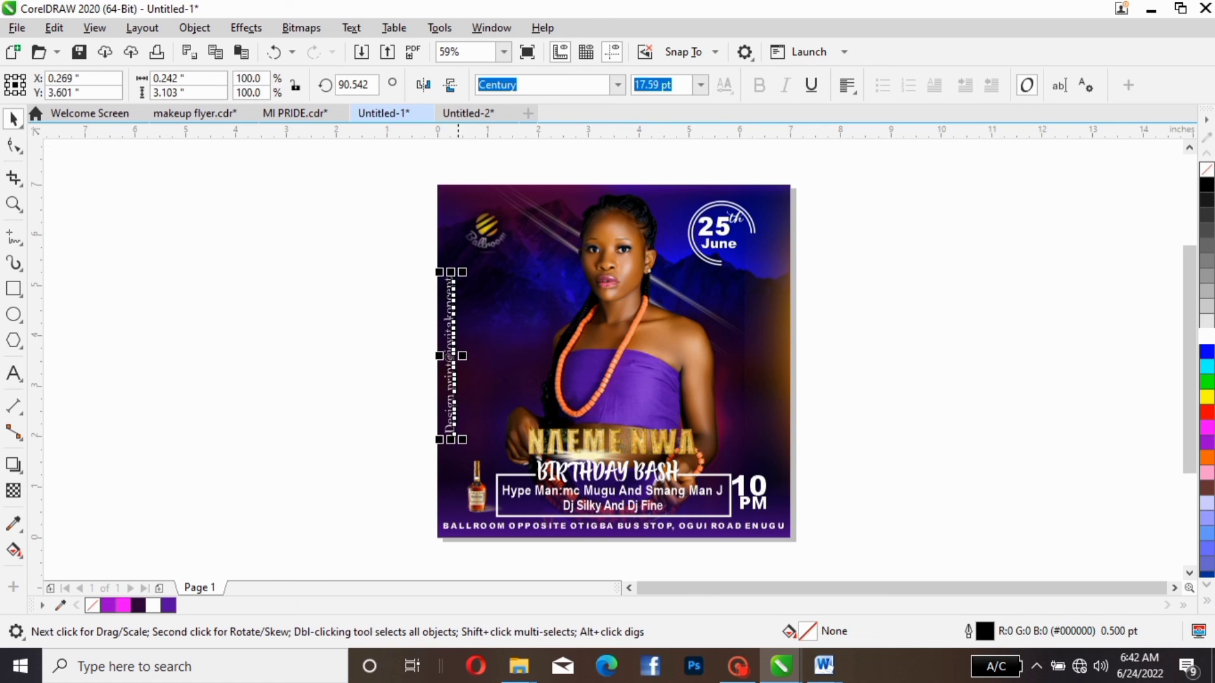
{"action": "left_click_drag", "start_coordinate": [463, 271], "coordinate": [462, 282]}
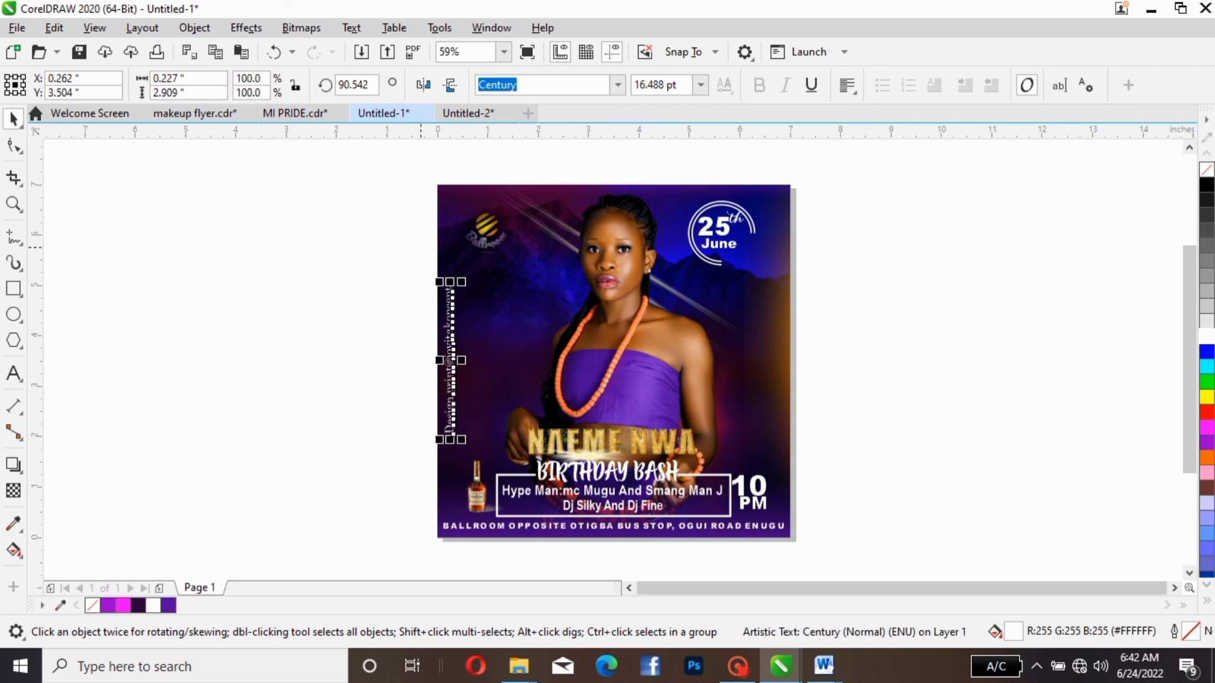
{"action": "left_click", "coordinate": [420, 266]}
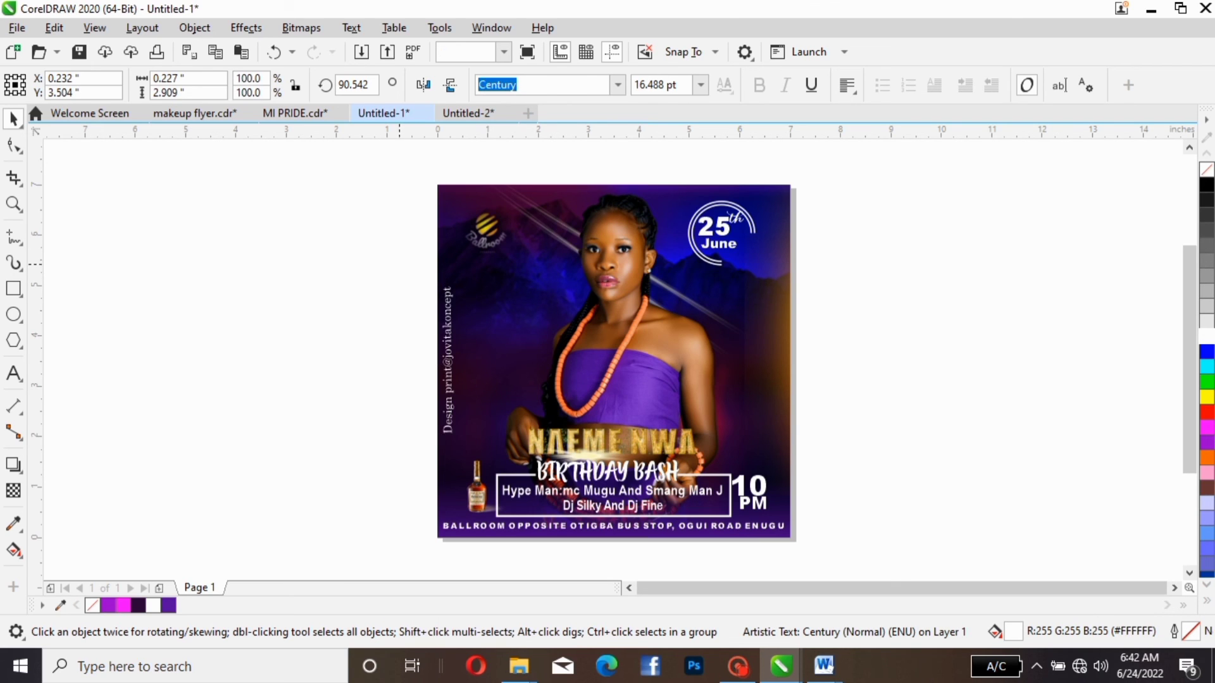